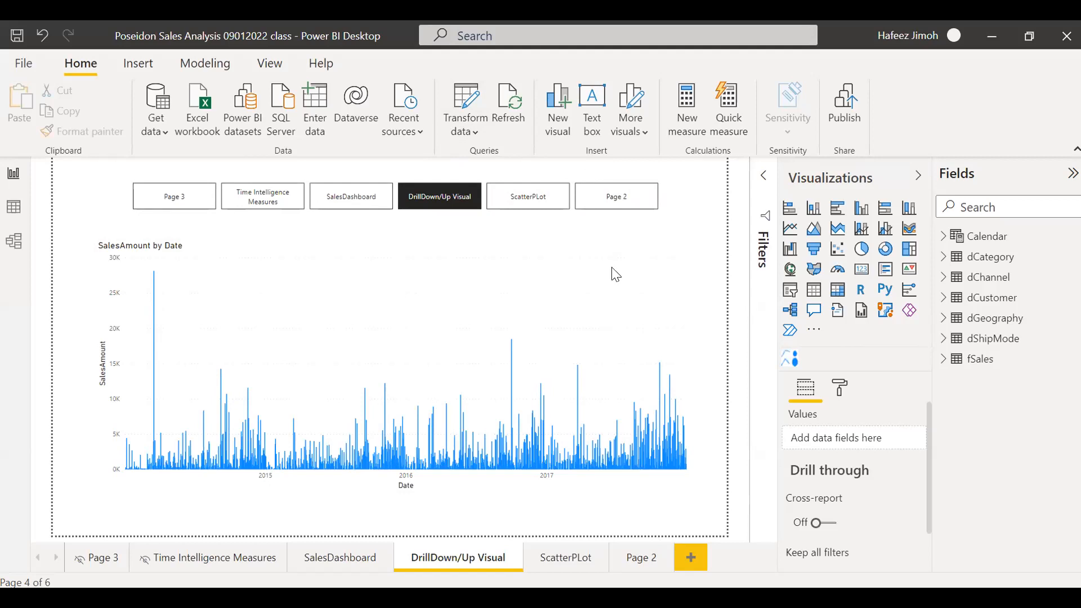
Step: Switch to Page 2 and move the Region sales table up and left on the canvas
left_click(642, 563)
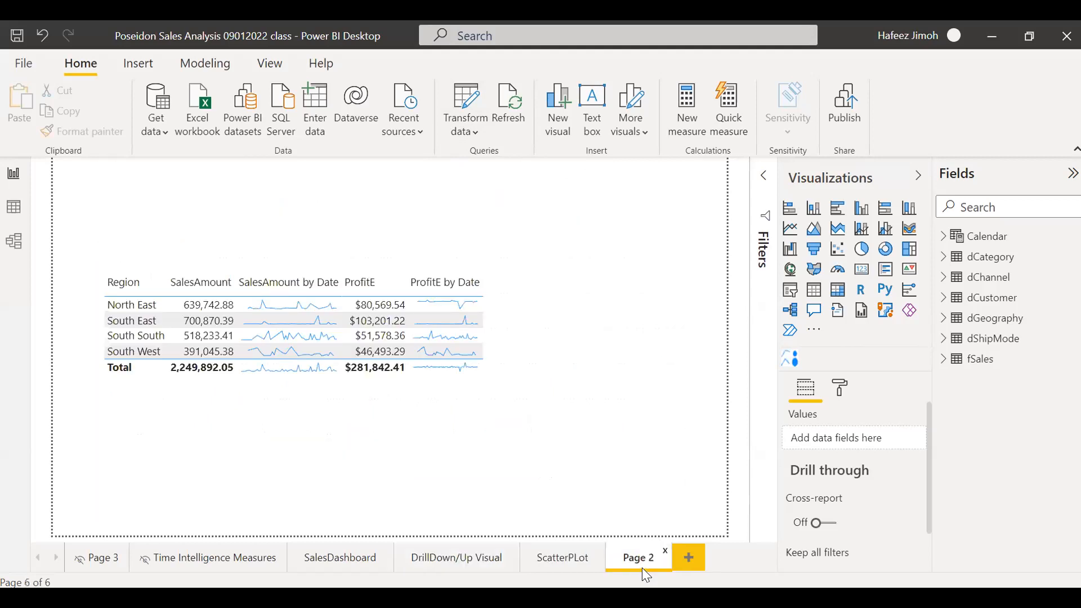
left_click_drag(500, 348, 483, 302)
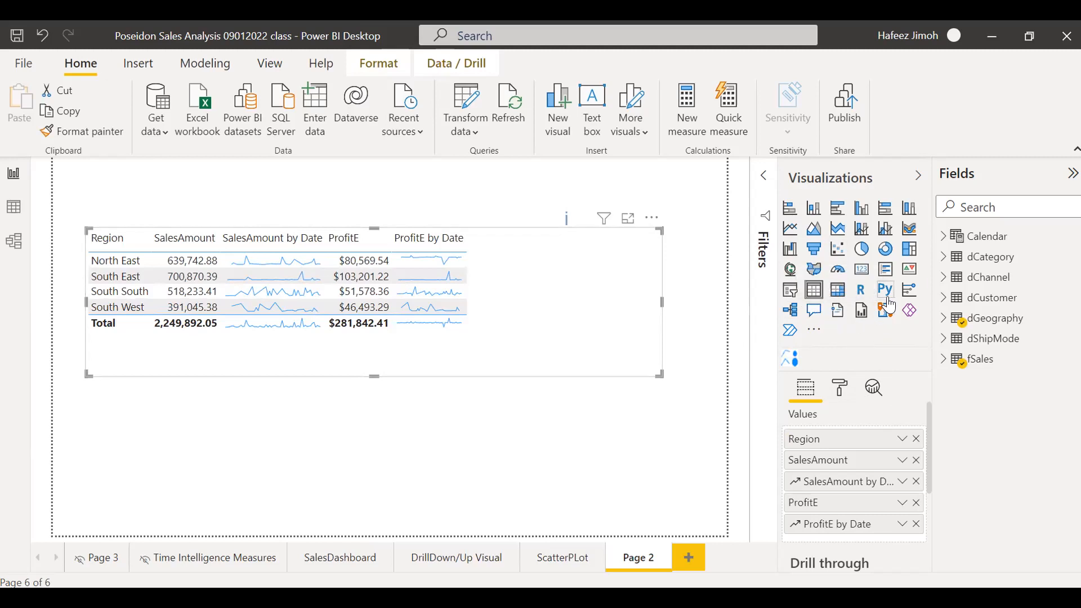
Step: Add a new page with an empty table visual sized to fill most of the page
left_click(692, 554)
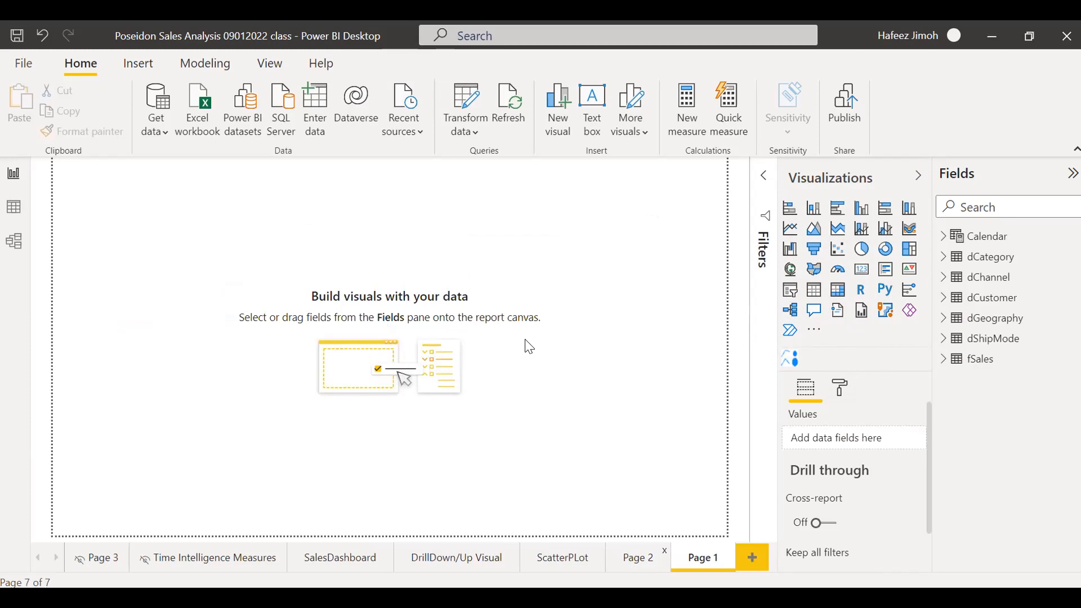
left_click(814, 289)
left_click_drag(201, 302, 527, 507)
left_click_drag(512, 451, 576, 458)
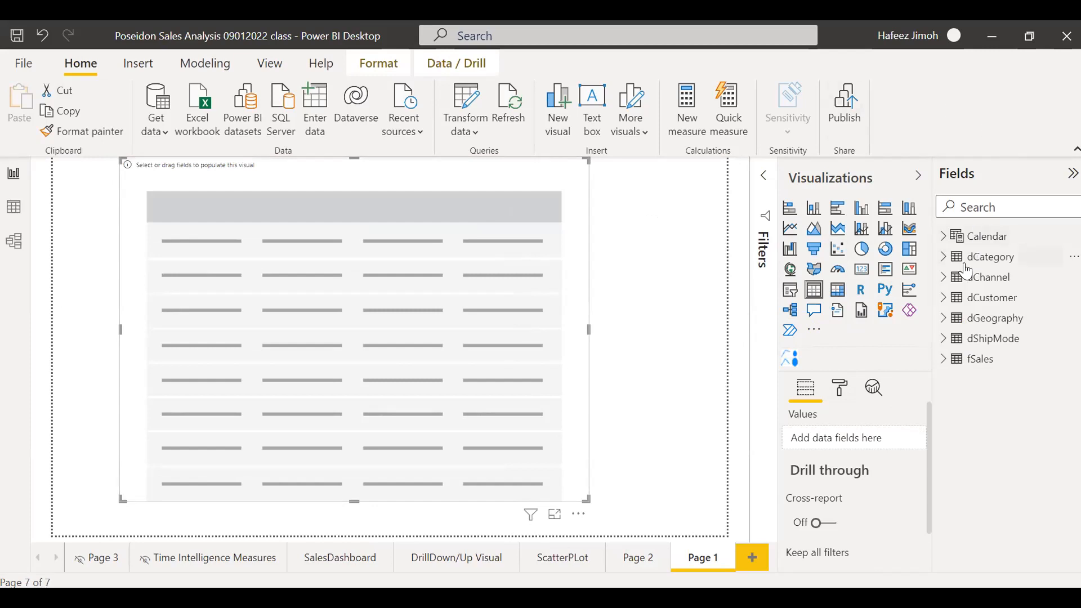
Step: Add Calendar's Month and fSales' SalesAmount fields to the table
left_click(944, 237)
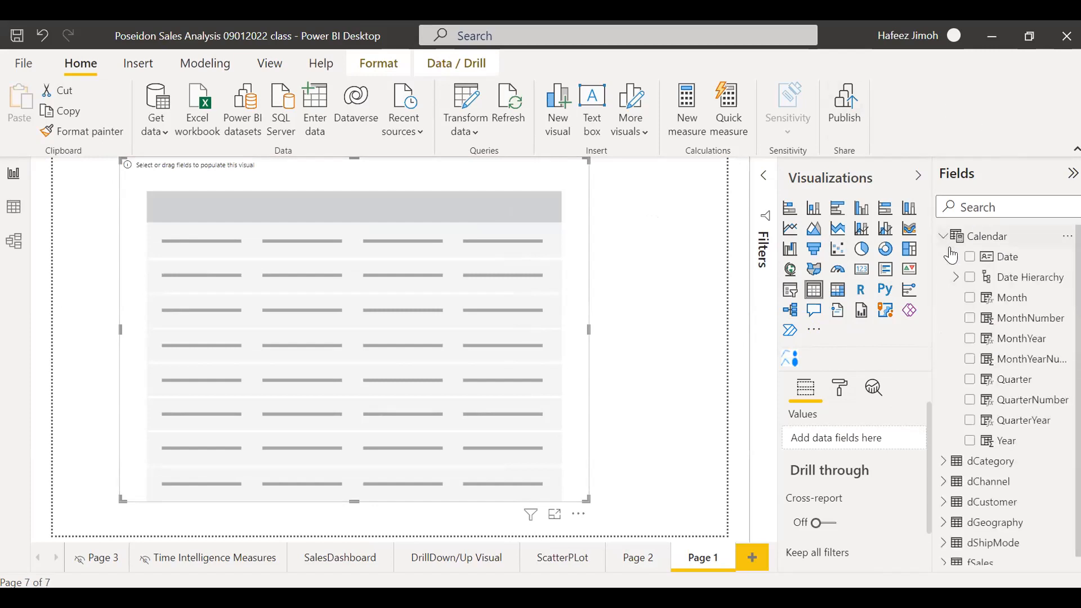
left_click(969, 298)
left_click(968, 304)
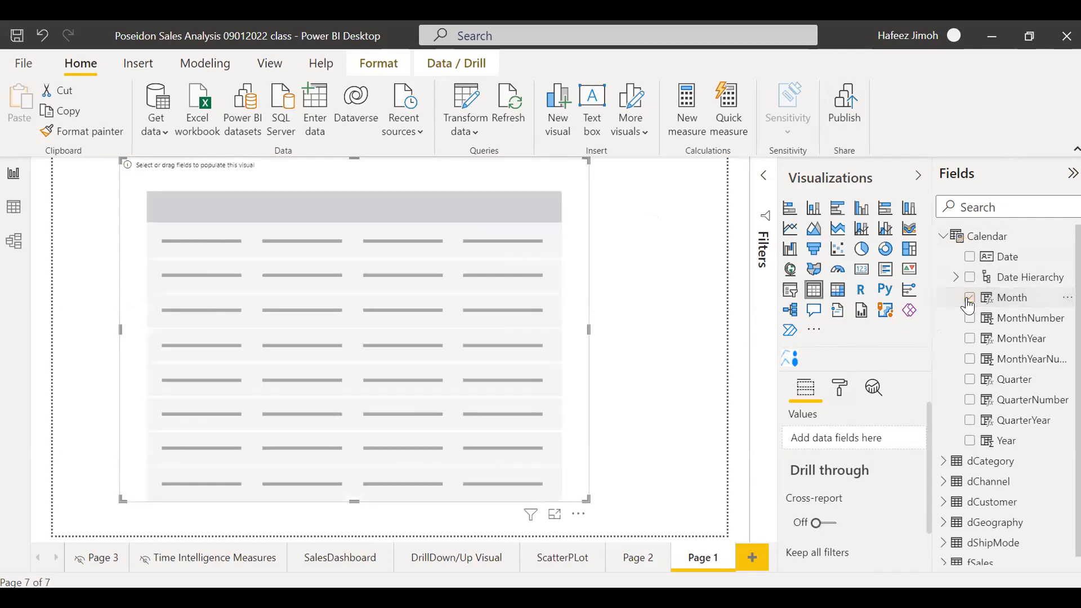
left_click(969, 300)
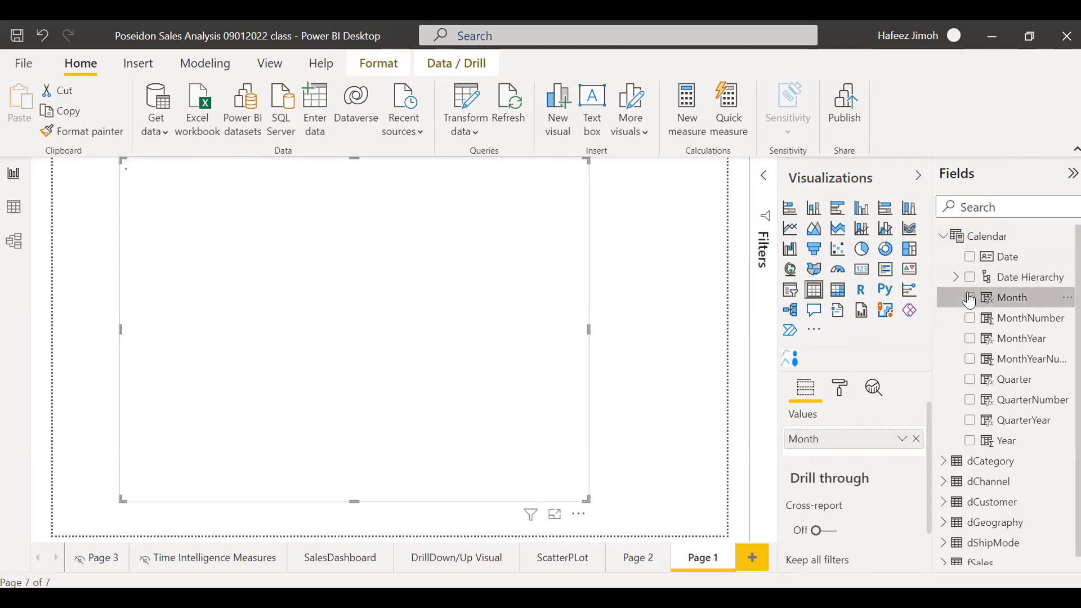
scroll(968, 376, "down", 1)
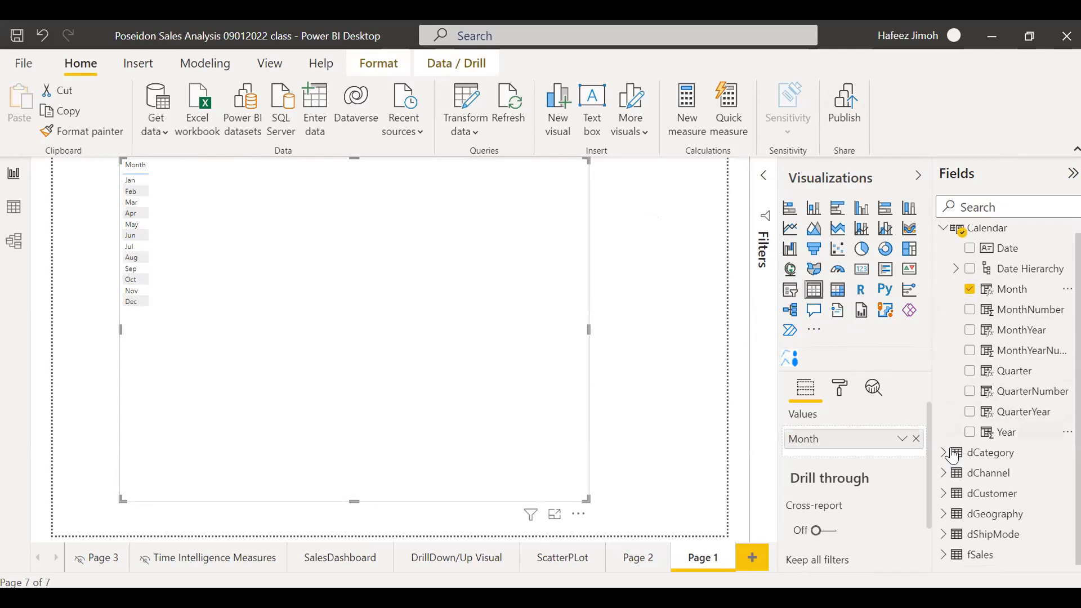
left_click(944, 556)
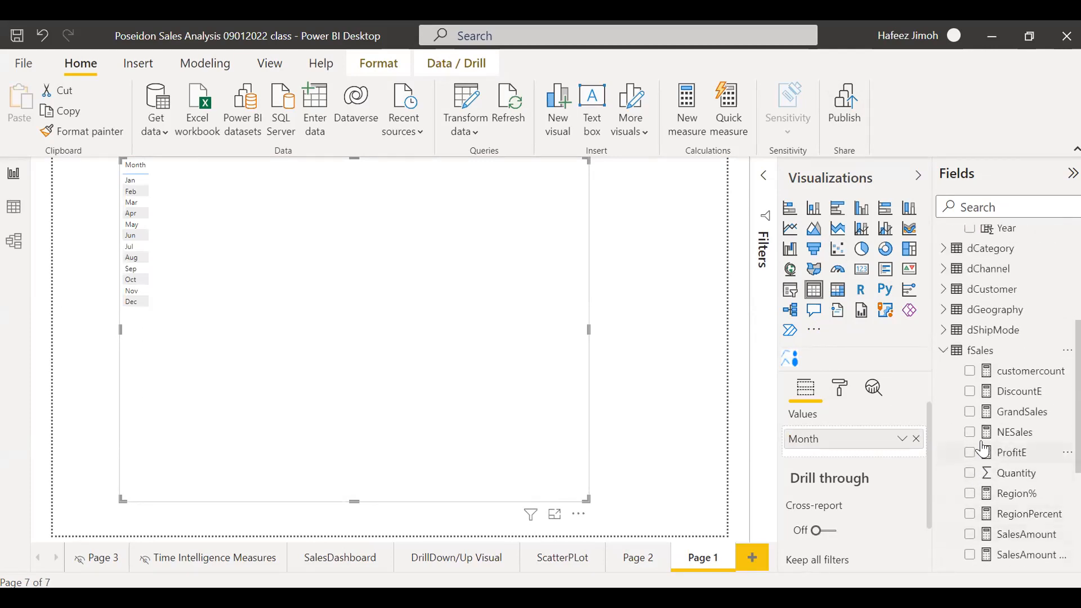
scroll(984, 449, "down", 3)
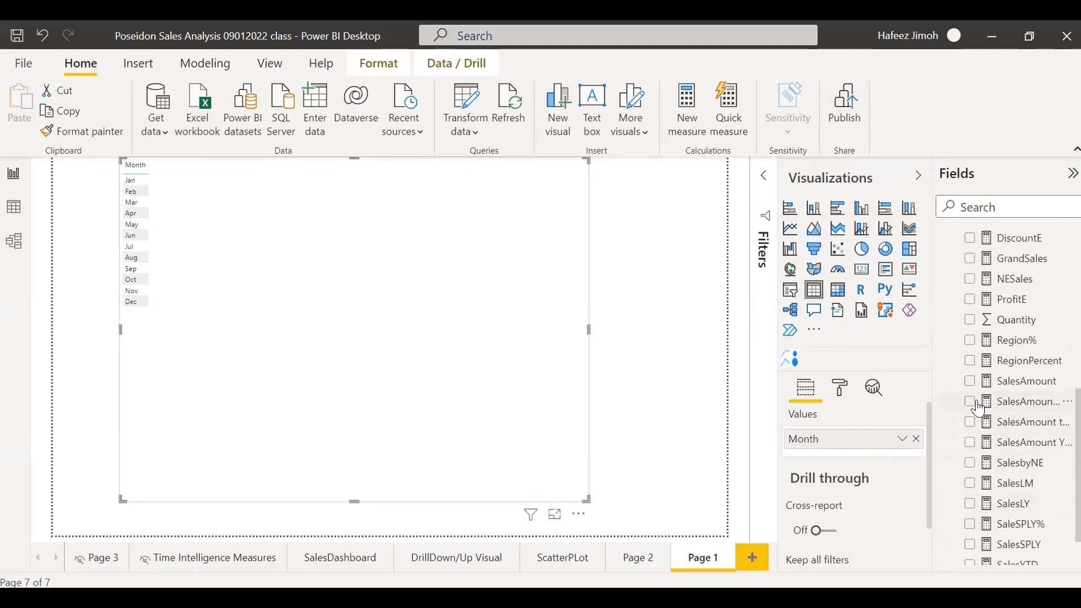
left_click(970, 382)
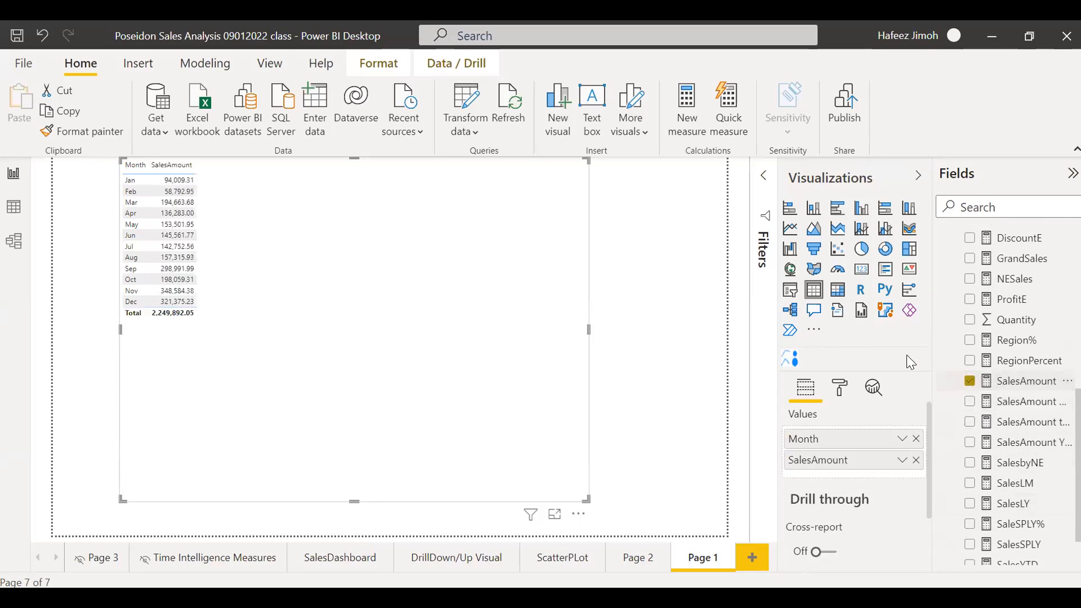
Step: Convert the table to a matrix with Year as the columns
left_click(839, 291)
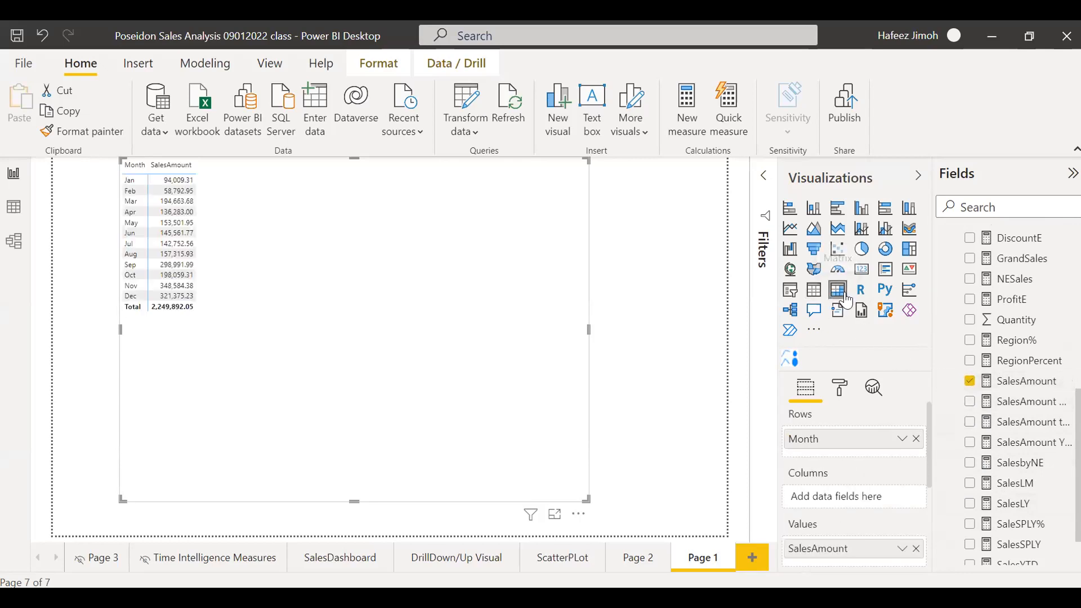
scroll(1009, 388, "up", 4)
scroll(1013, 395, "up", 3)
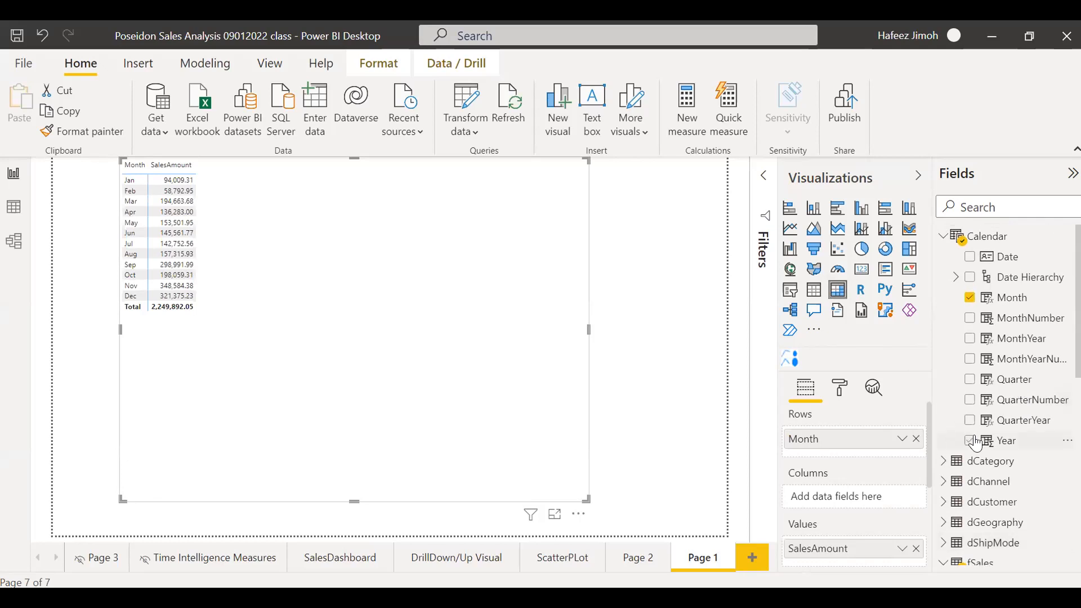
left_click(976, 444)
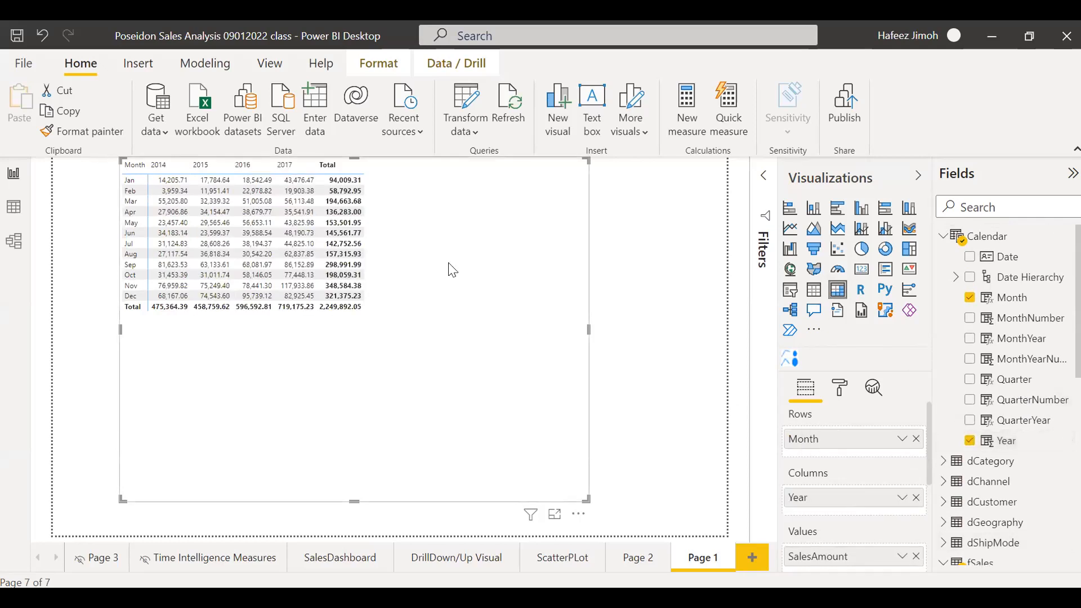
Step: Set the matrix grid text size to 16 pt and shift it slightly down and right
left_click(839, 387)
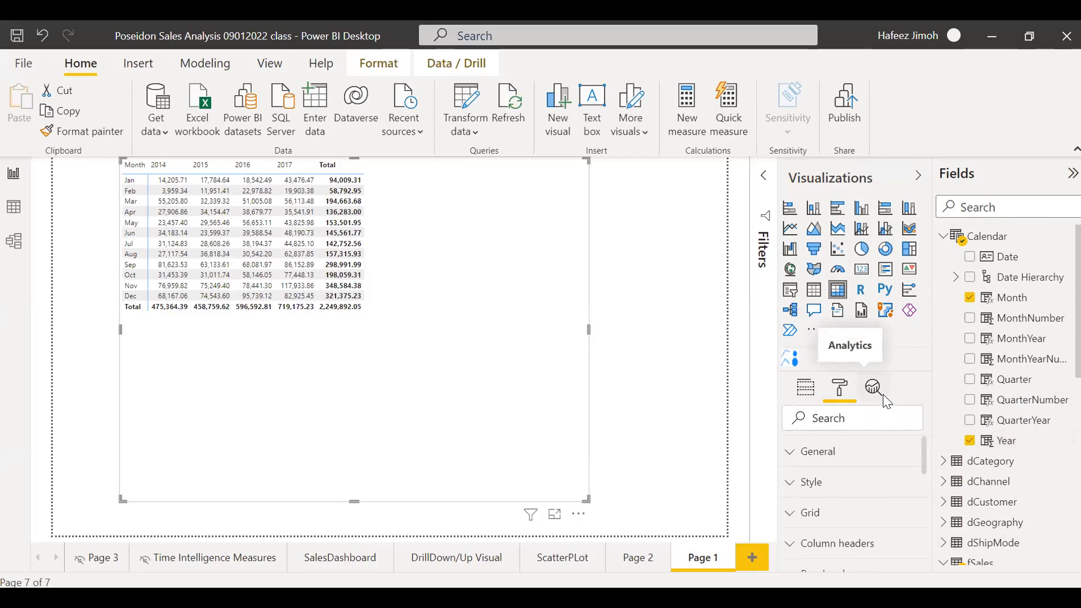
type("size")
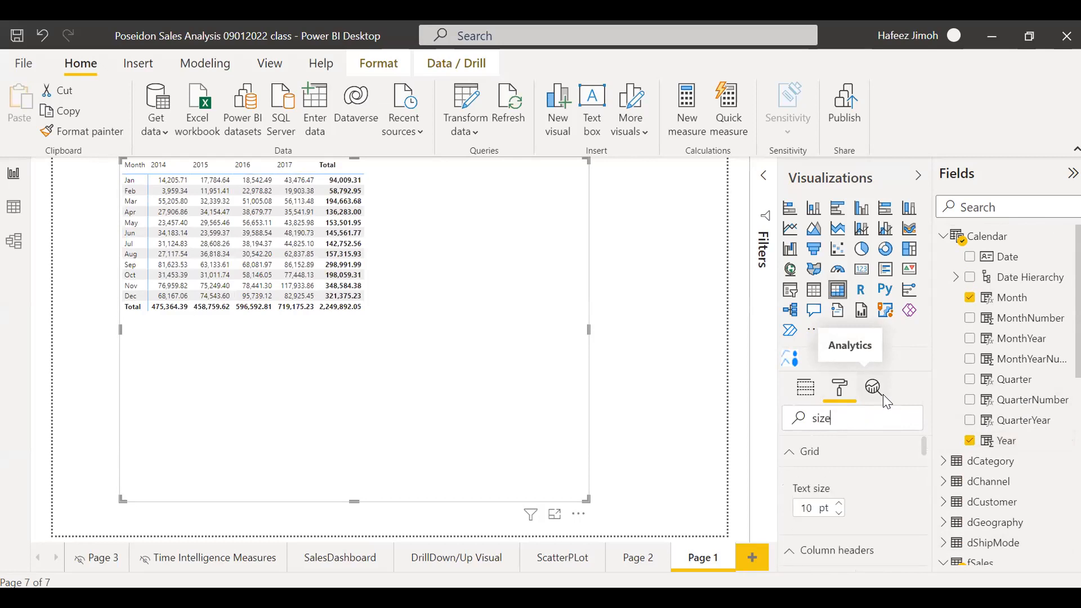
left_click(825, 509)
key("BackSpace")
type("6")
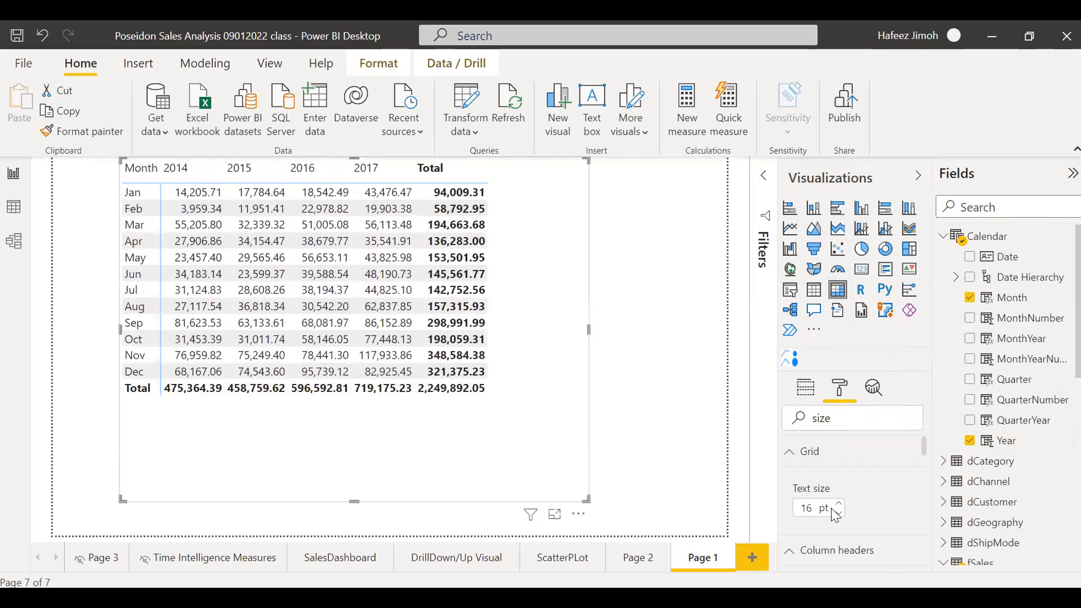
left_click_drag(588, 496, 574, 463)
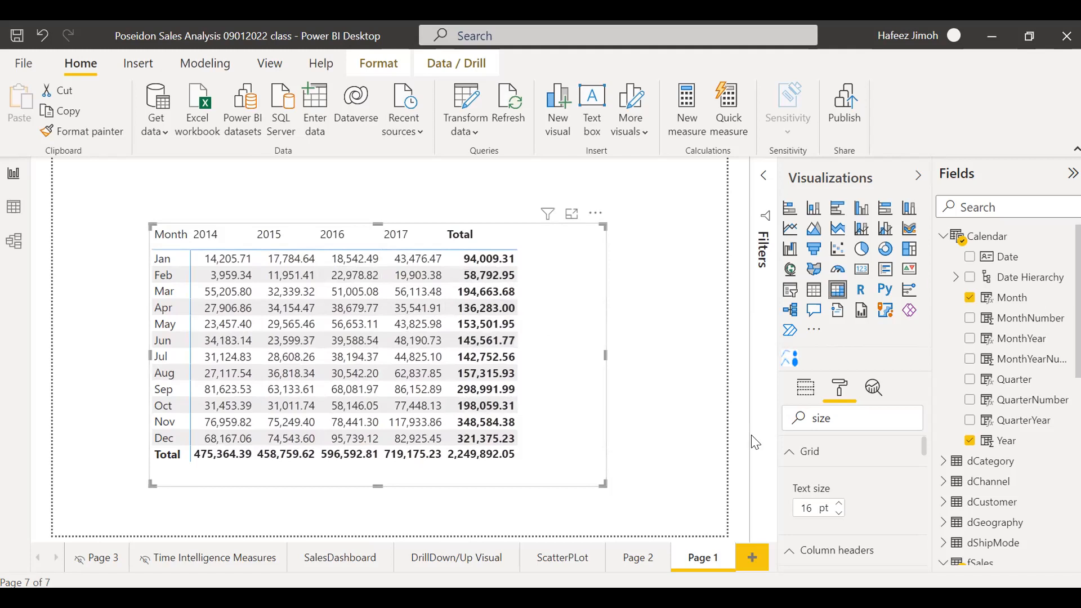
Step: Return to the matrix fields and start a Background color conditional format for SalesAmount
left_click(799, 461)
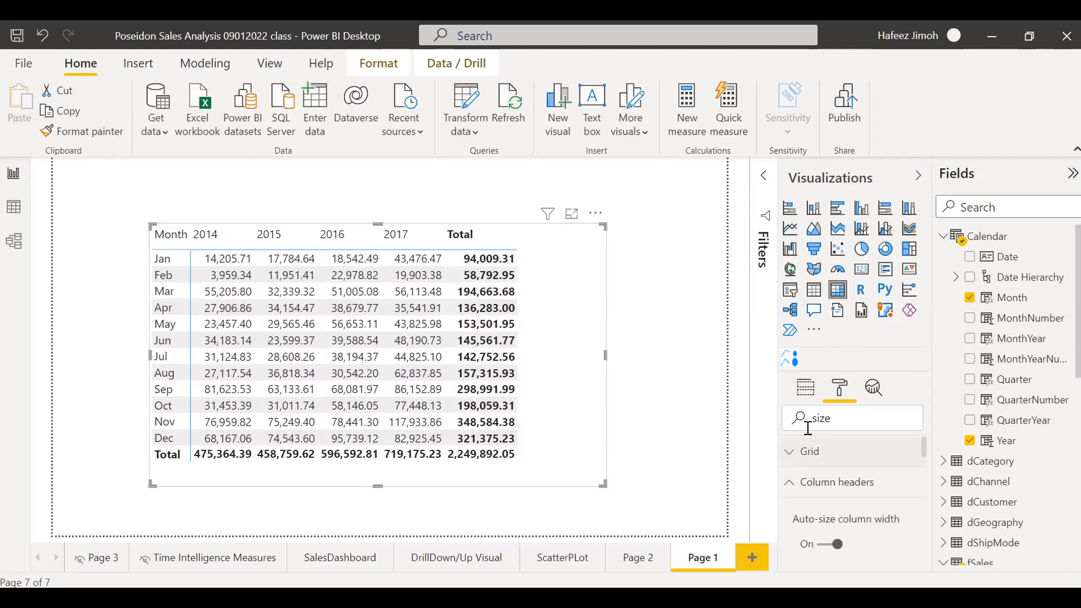
left_click(812, 396)
scroll(839, 479, "down", 2)
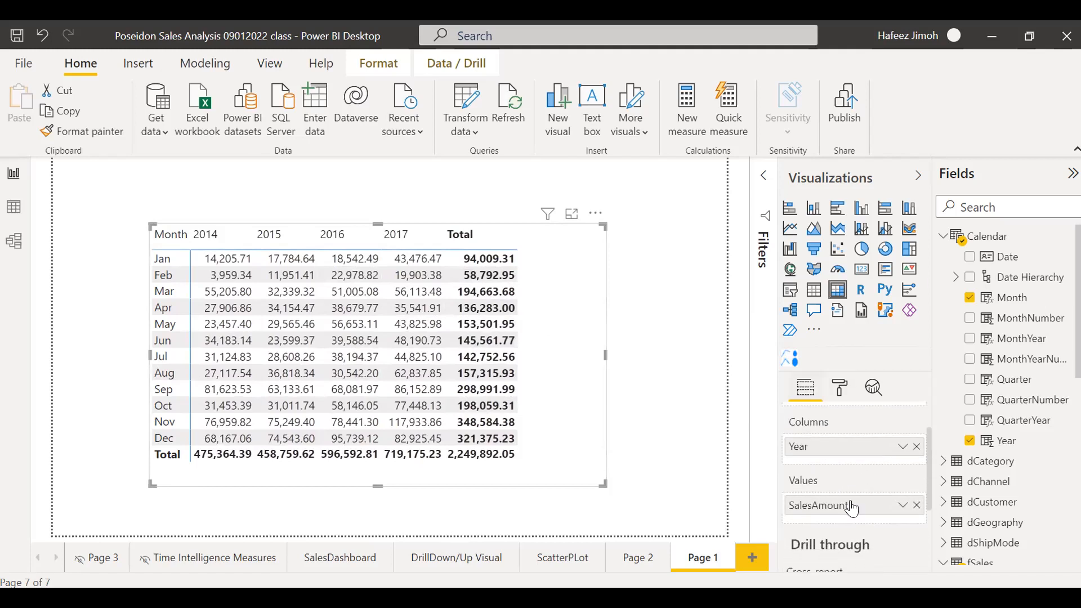
left_click(903, 506)
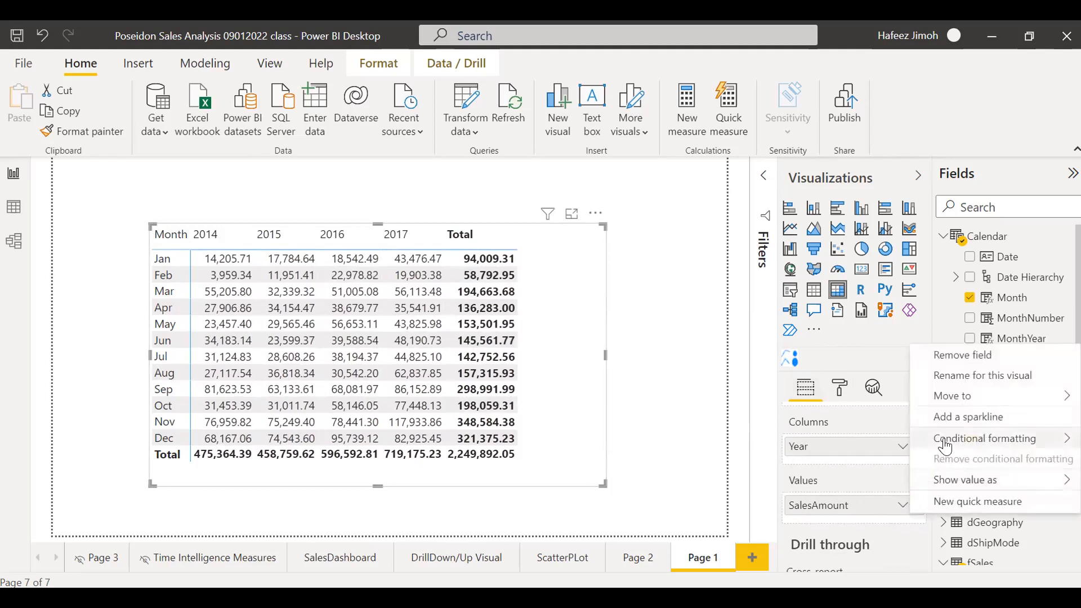
left_click(902, 505)
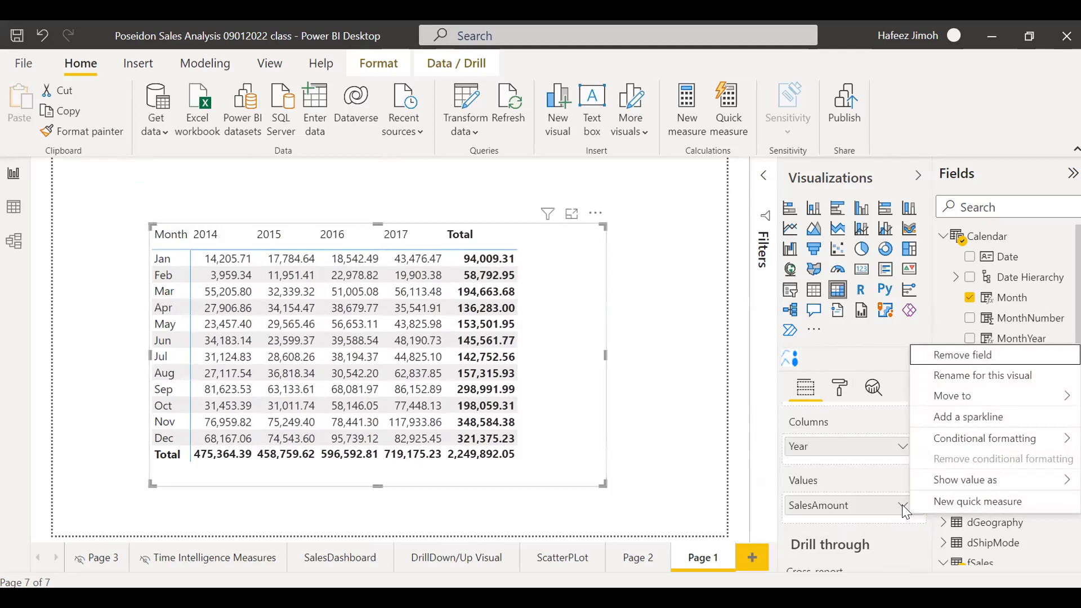
mouse_move(928, 445)
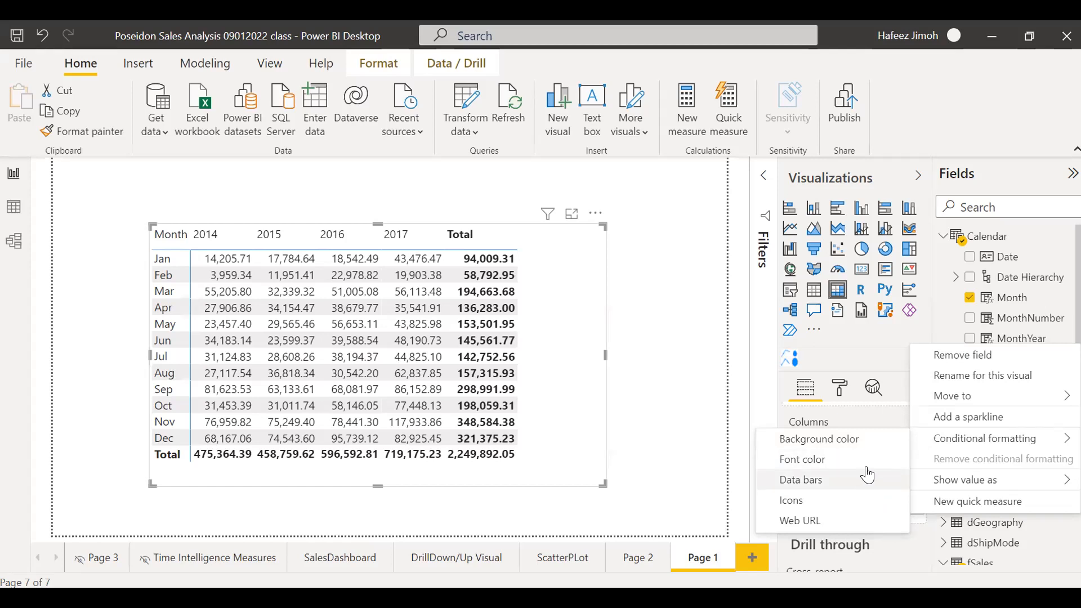
left_click(848, 437)
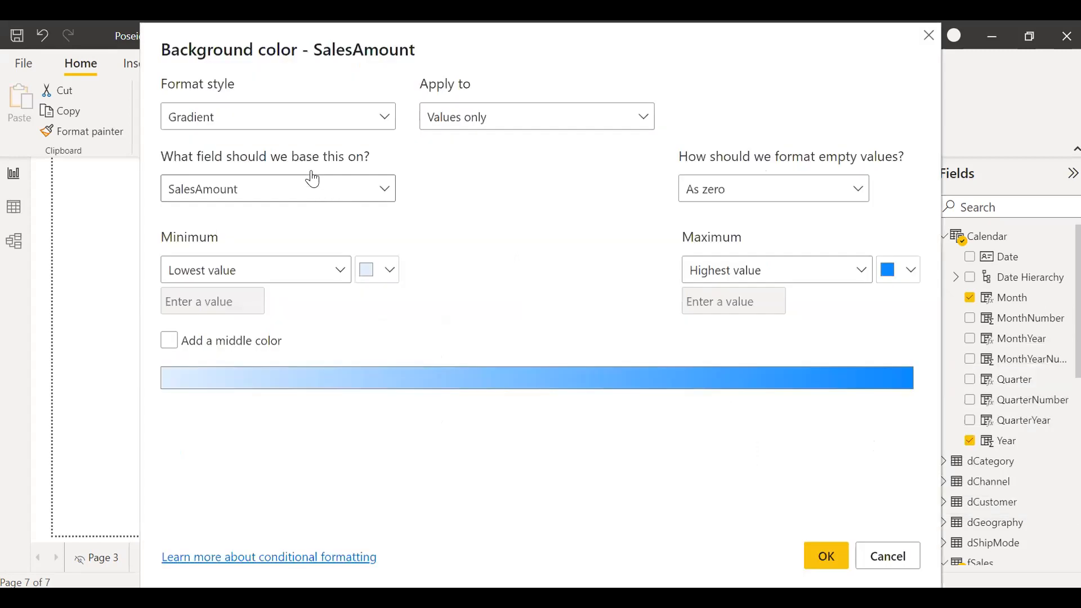
Step: Keep Gradient format style based on SalesAmount, applied to values only
left_click(333, 128)
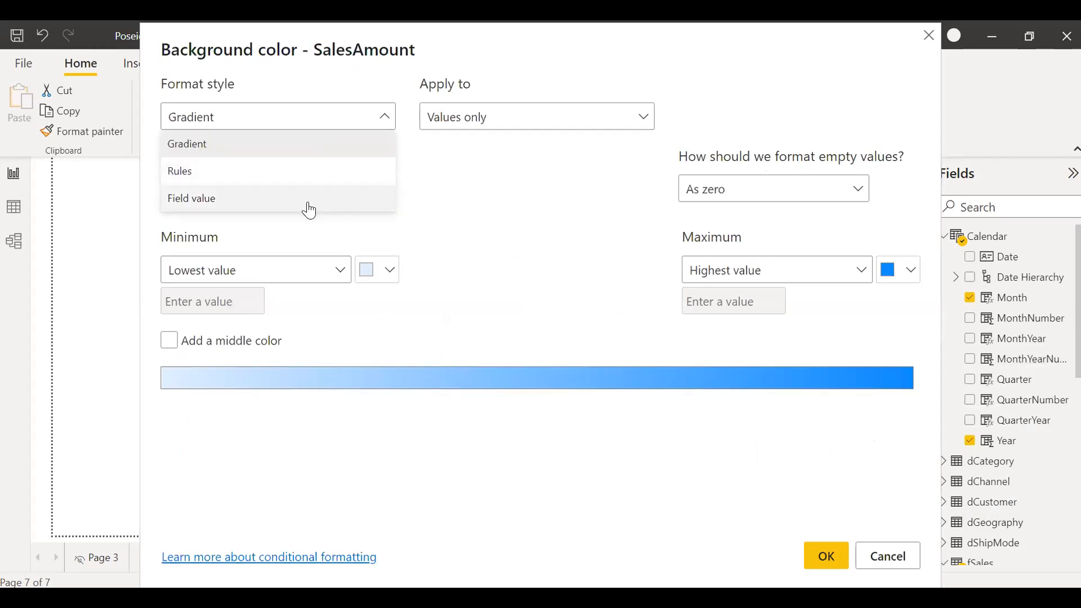
left_click(321, 143)
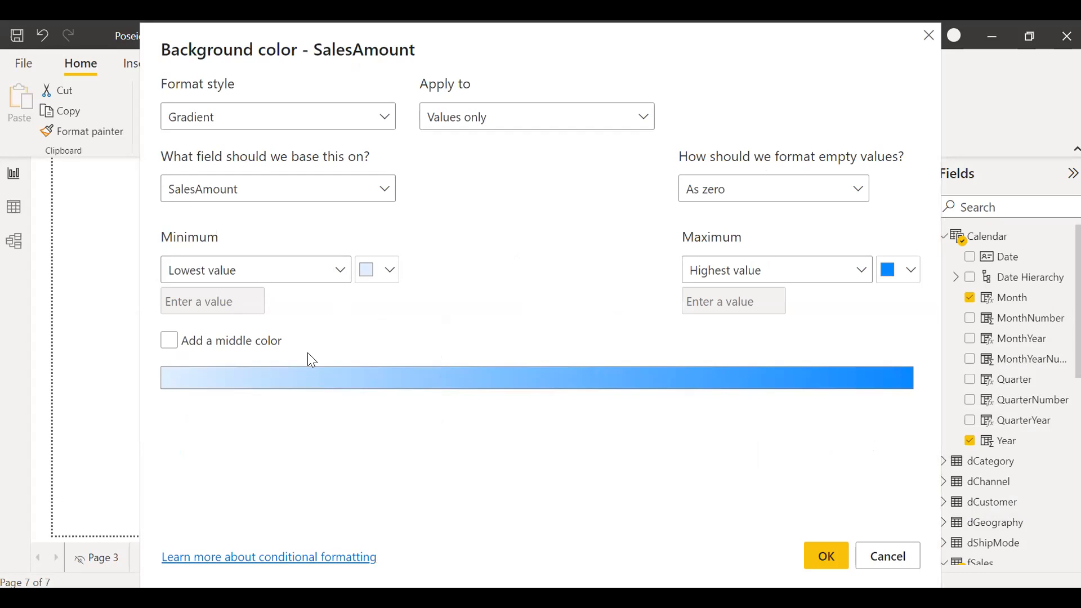
left_click(366, 131)
left_click(366, 133)
left_click(458, 127)
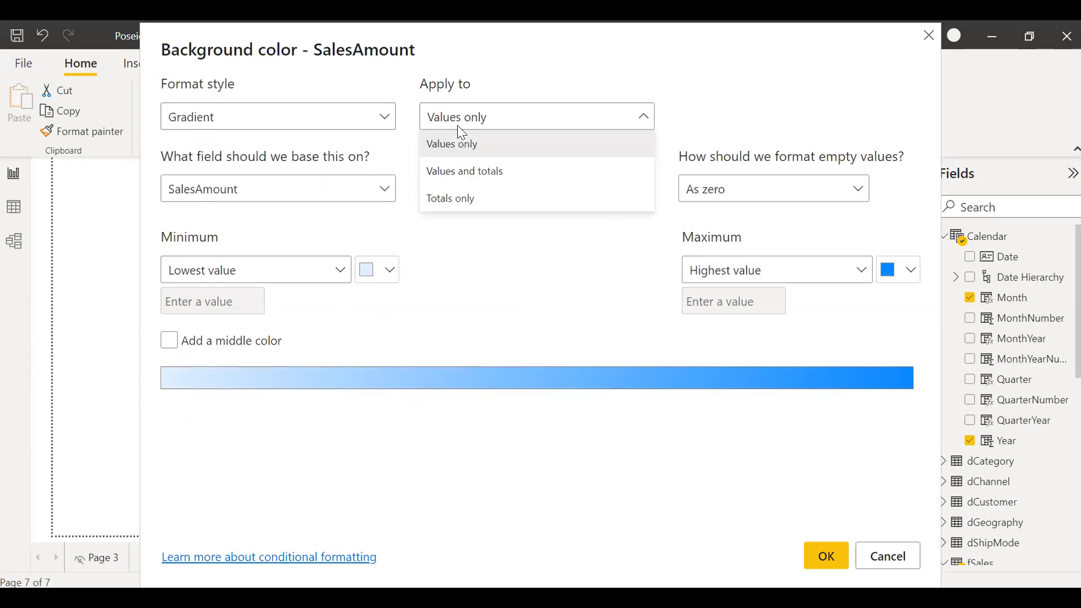
left_click(476, 149)
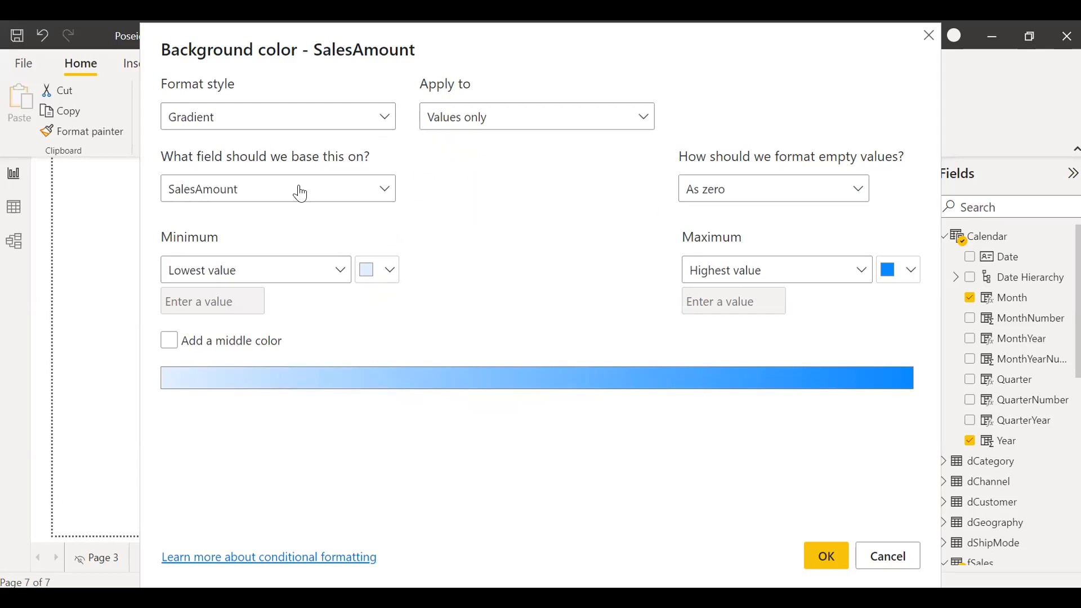
left_click(351, 117)
left_click(350, 117)
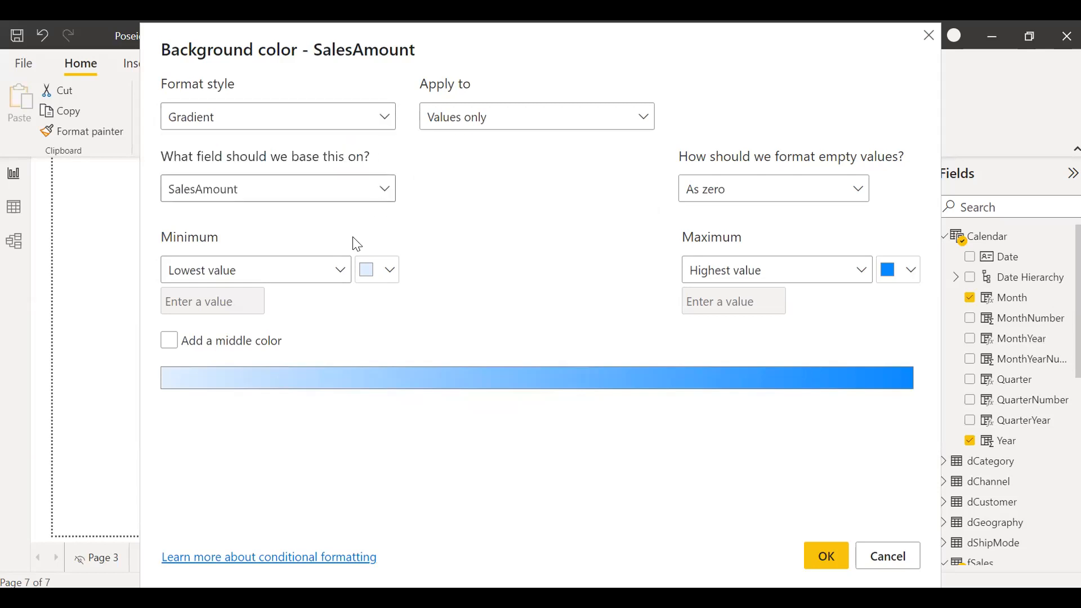
Step: Make the gradient minimum a Custom value of 20000
left_click(311, 270)
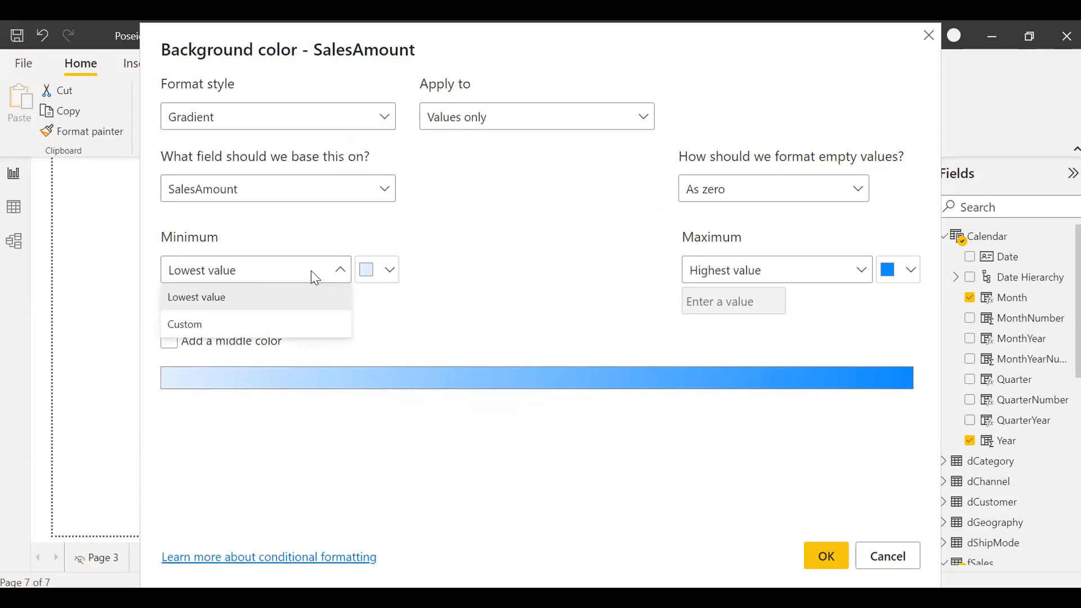
left_click(292, 317)
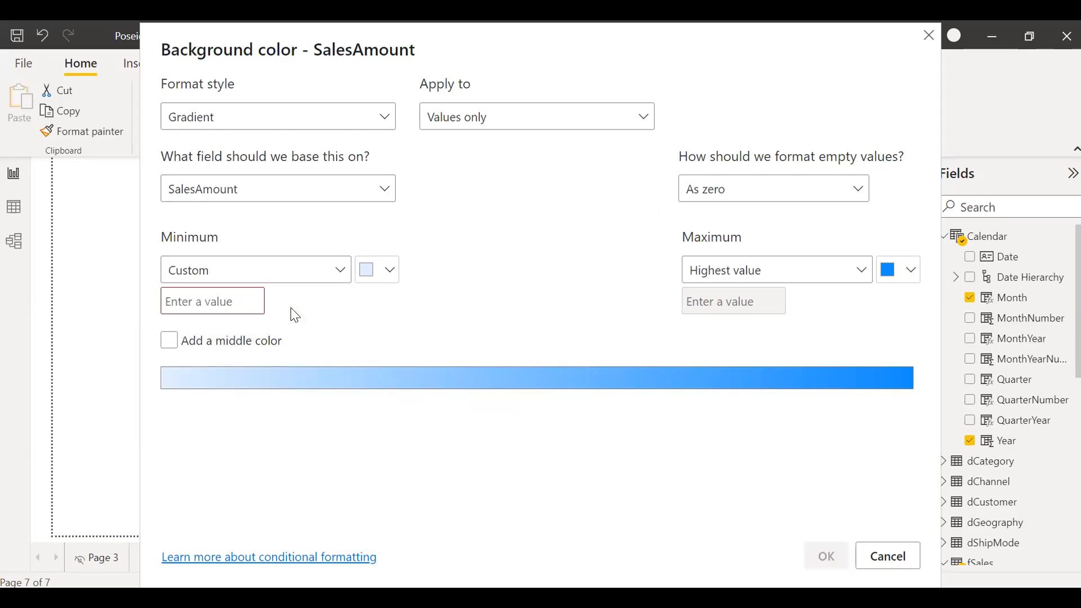
left_click(243, 303)
type("2")
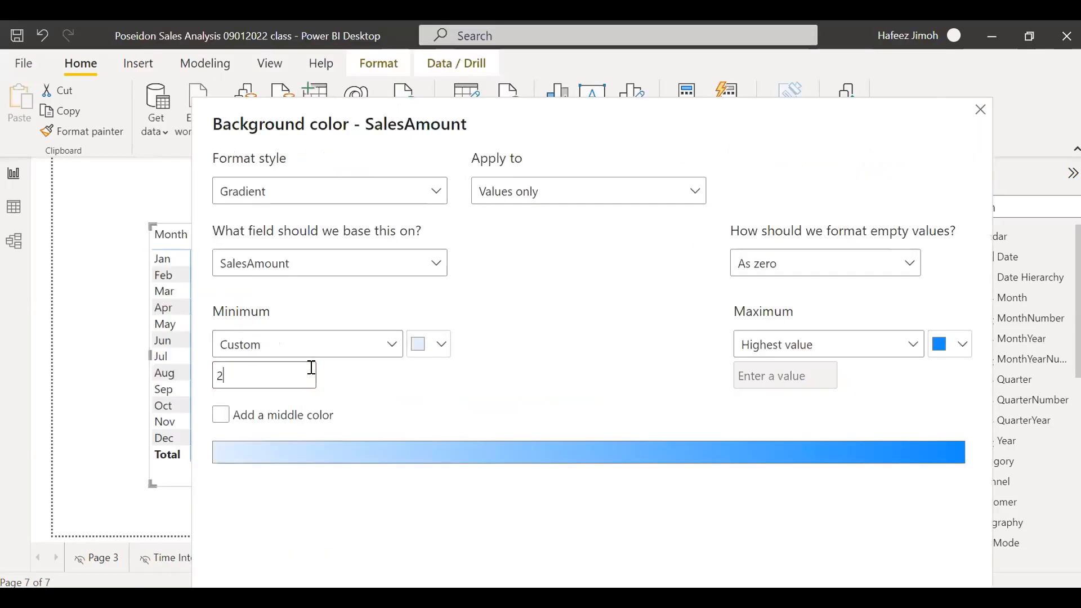
type("0000")
Step: Change the custom minimum to 5000, with a middle colour at the middle value
left_click(221, 415)
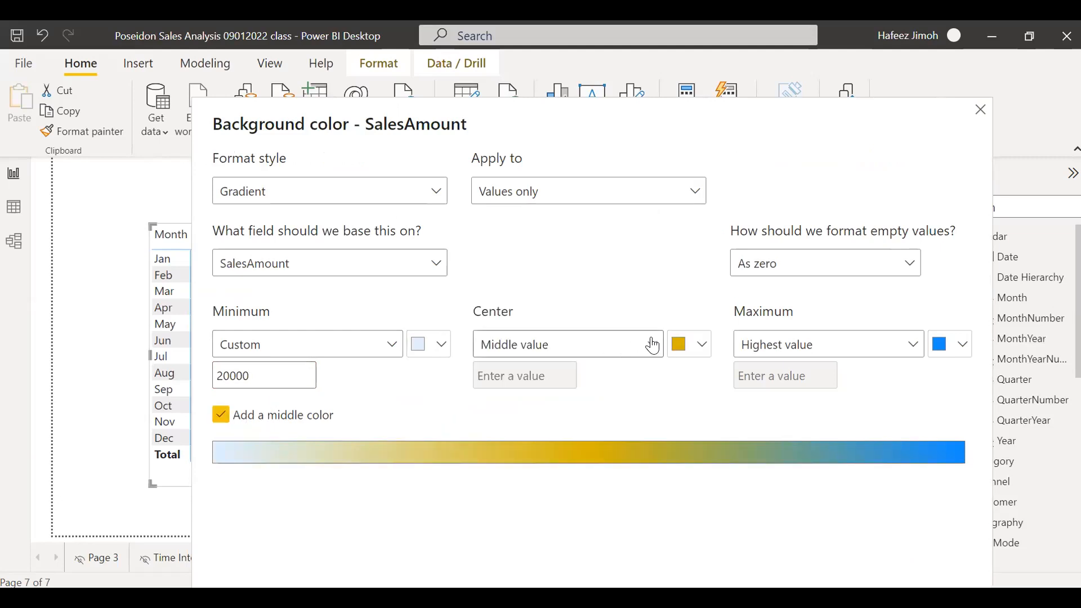
left_click(293, 374)
double_click(269, 375)
key("BackSpace")
type("5000")
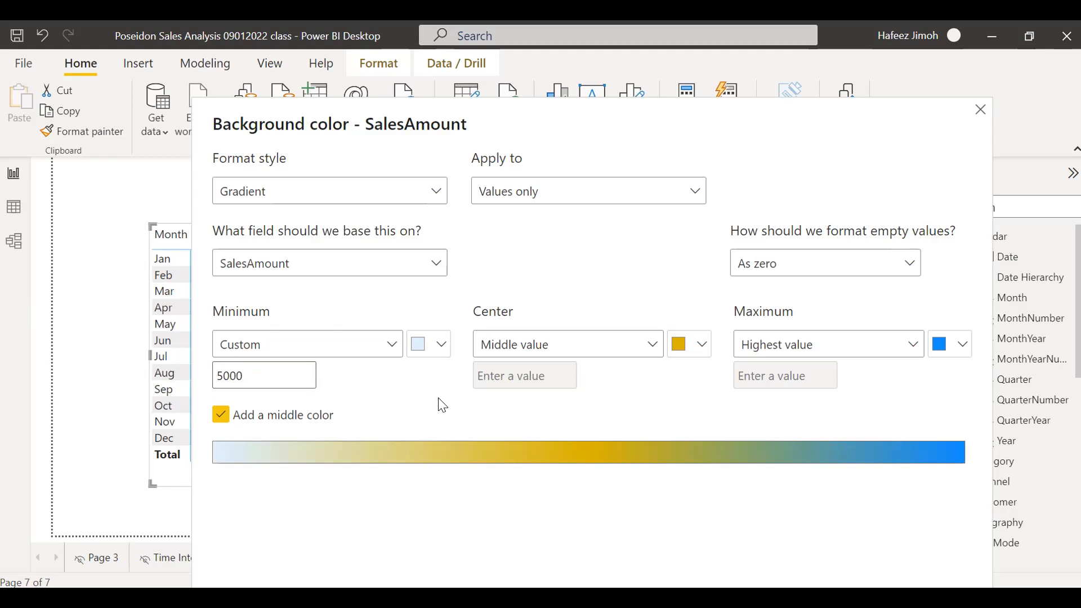
left_click(533, 347)
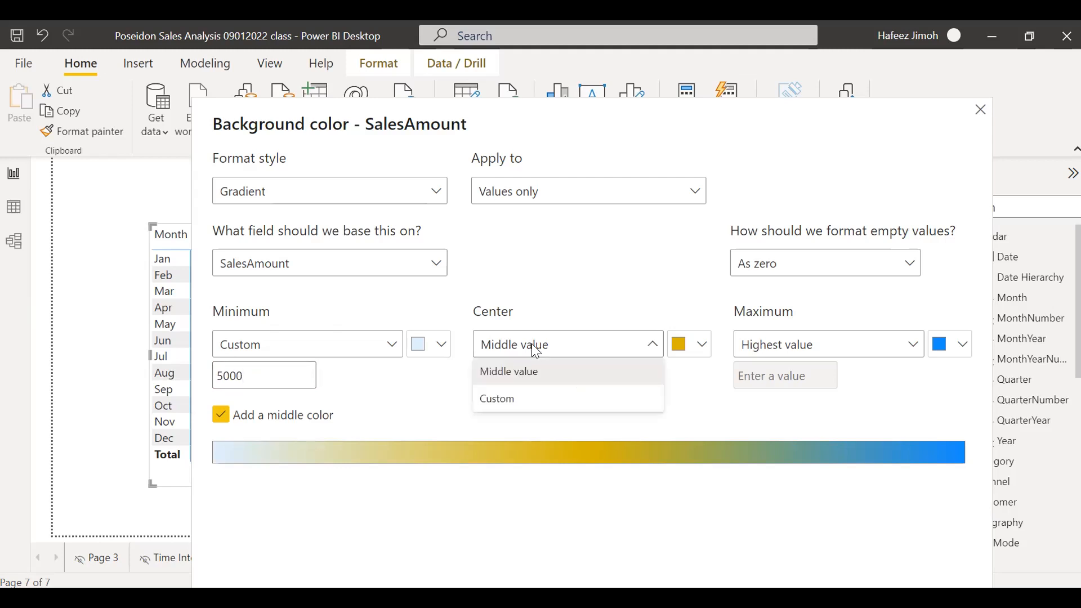
left_click(531, 376)
left_click(704, 345)
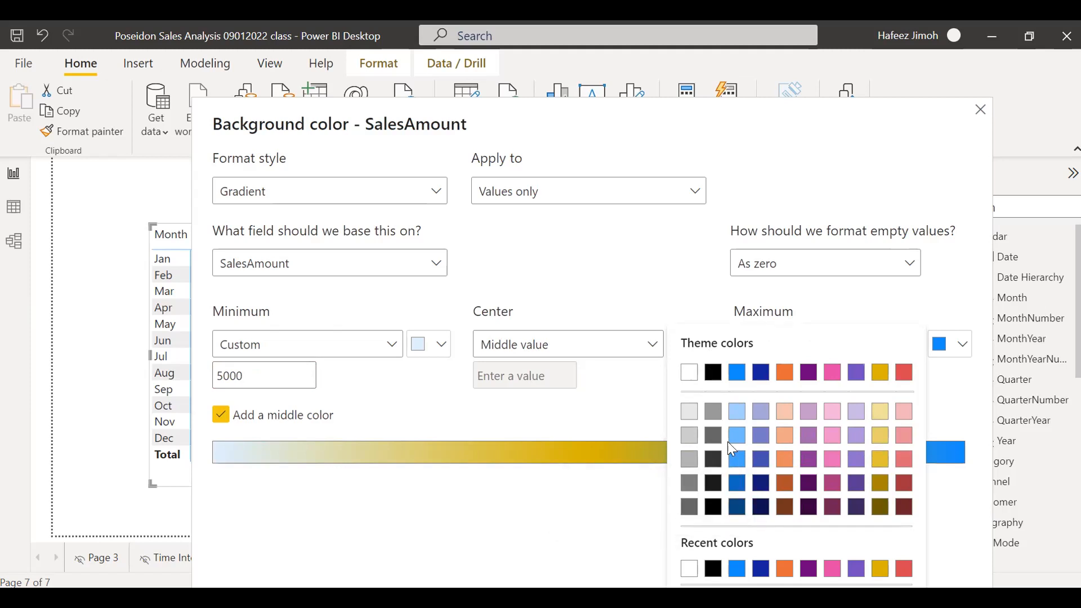
left_click(270, 410)
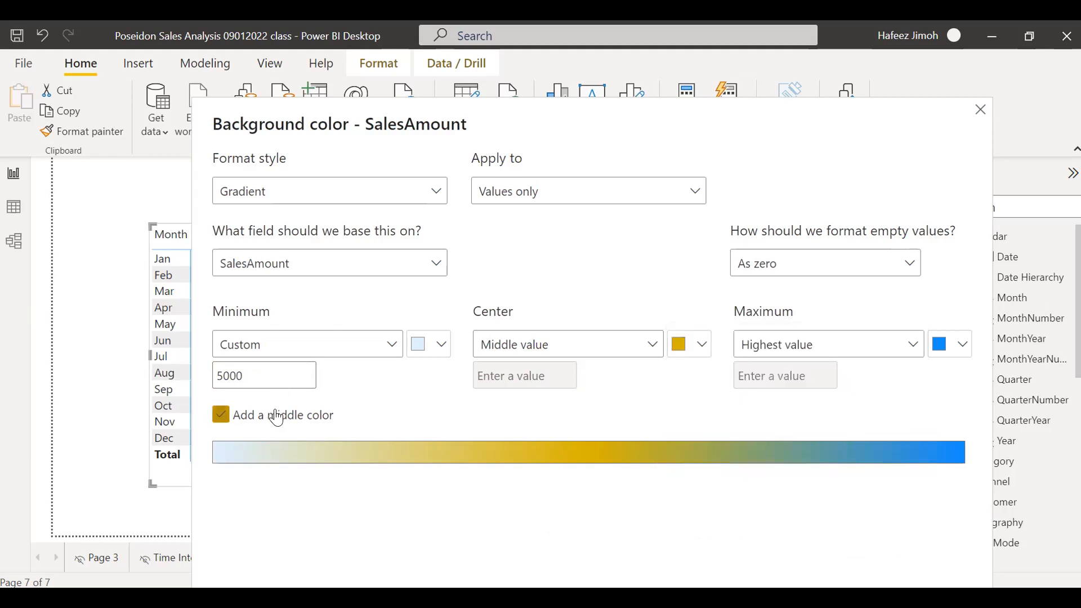
Step: Make the minimum colour red and the maximum blue, removing the middle colour
left_click(441, 344)
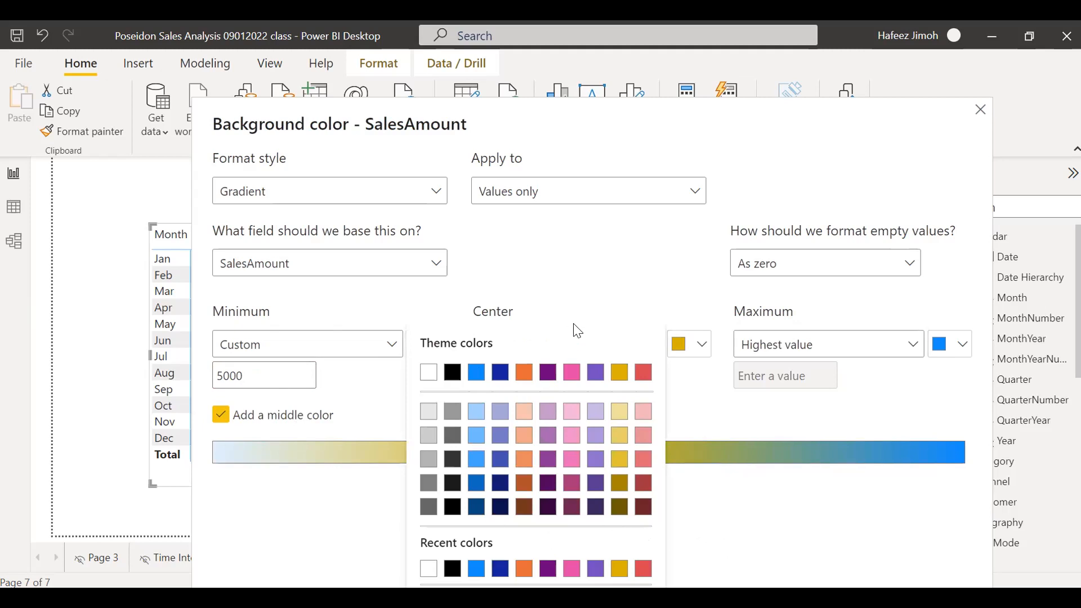
left_click(643, 374)
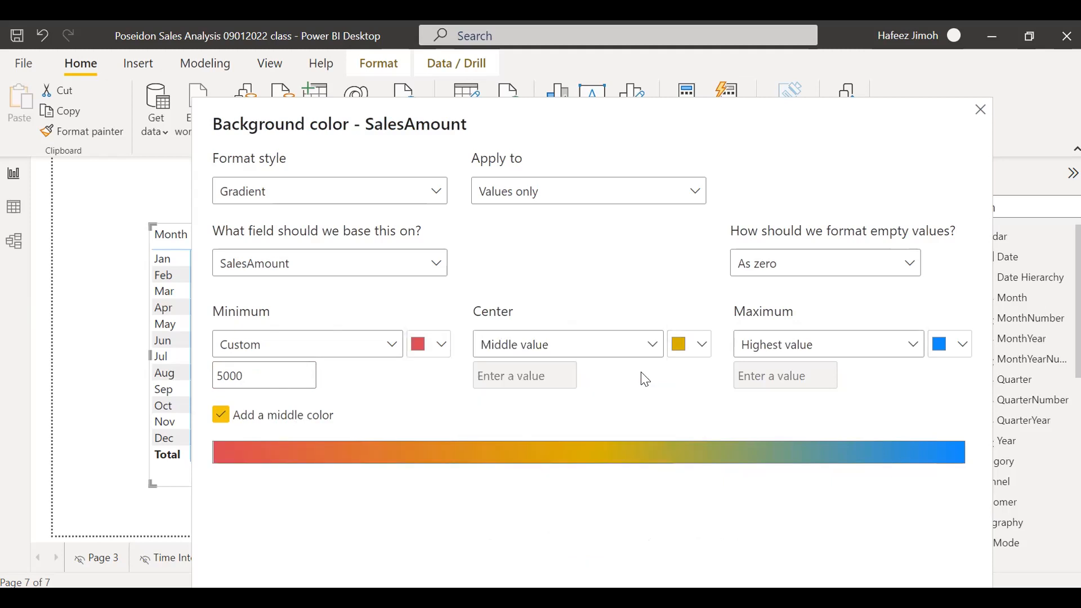
left_click(960, 344)
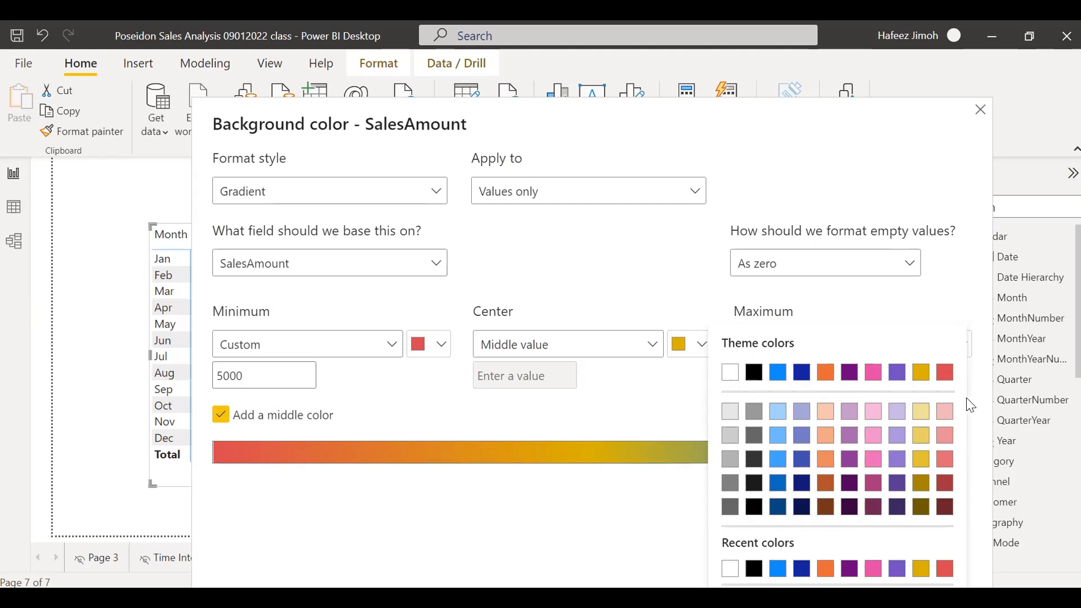
left_click(776, 483)
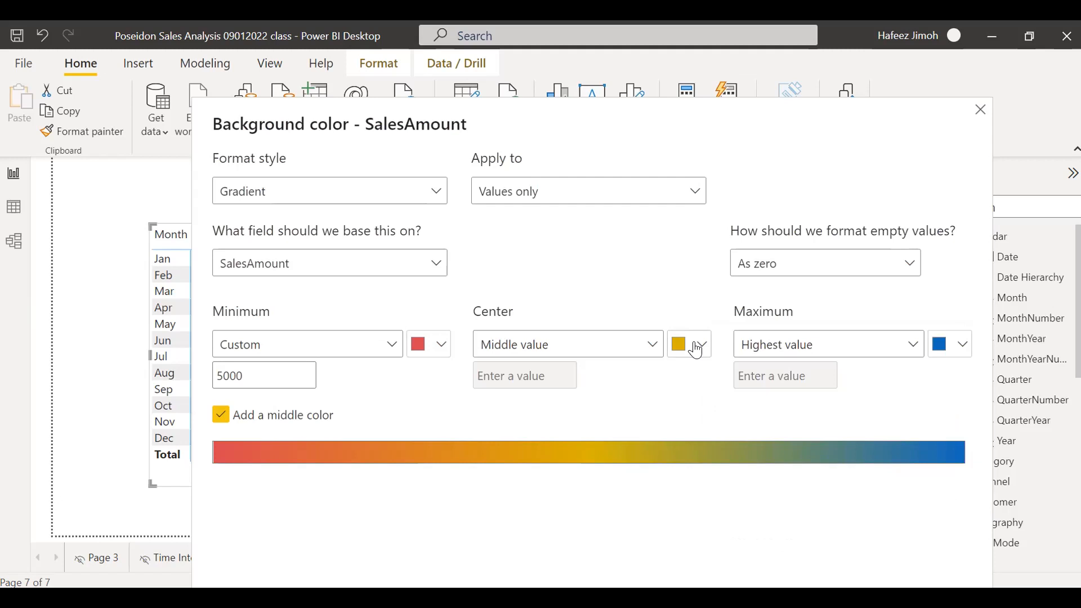
left_click(287, 415)
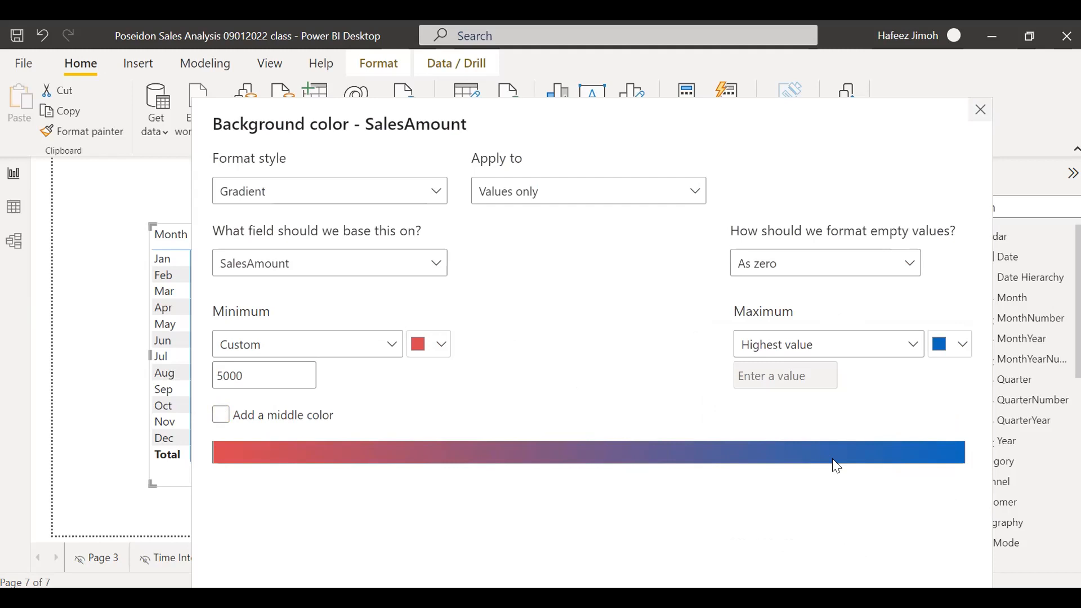
Step: Discard the rule and open a fresh Background color rule for SalesAmount
left_click(971, 111)
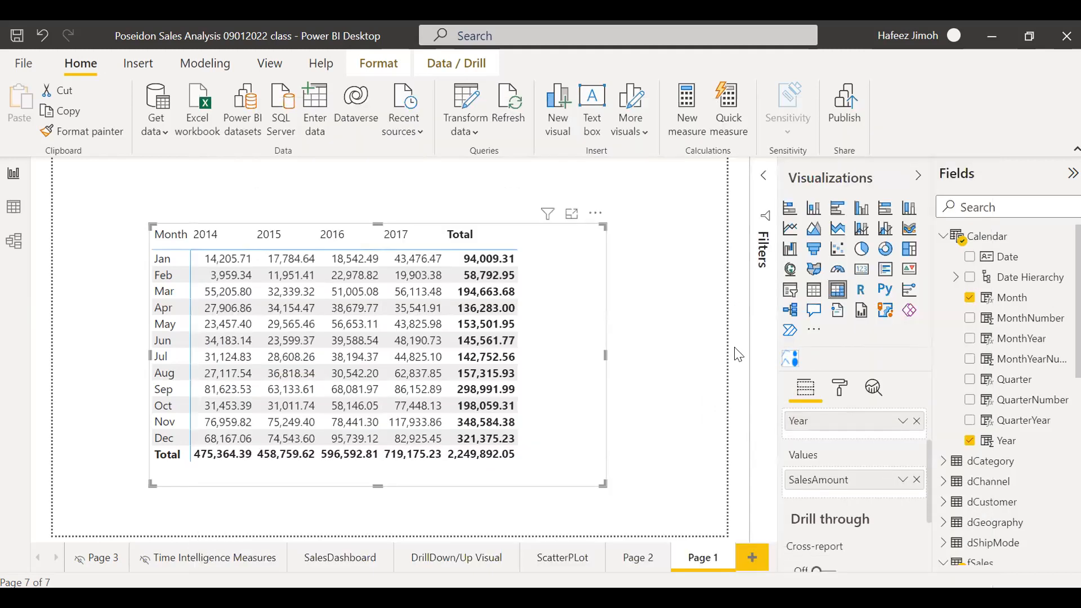
scroll(879, 422, "down", 1)
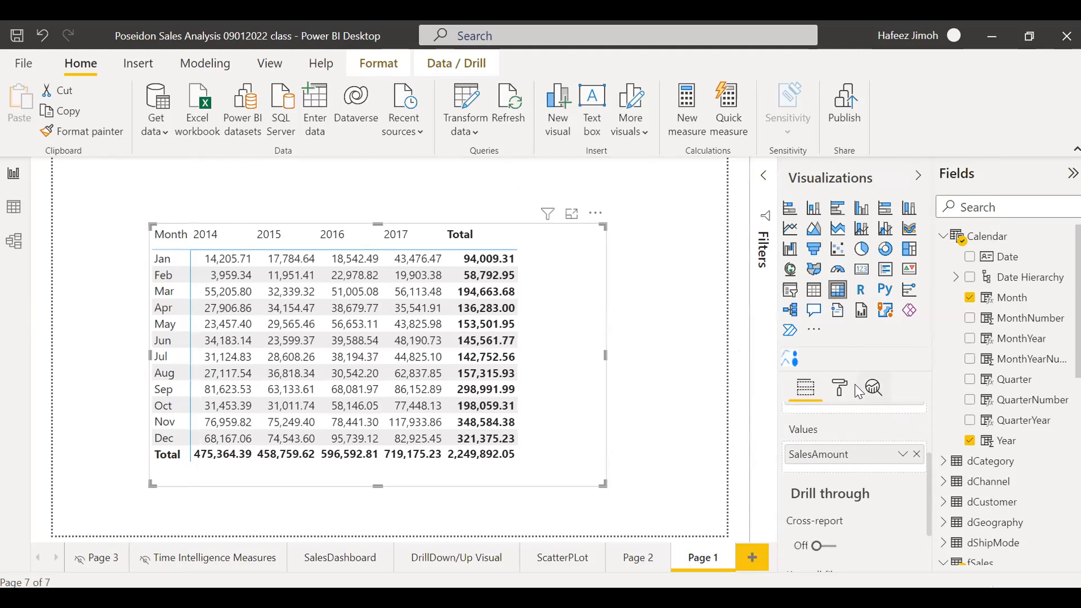
scroll(848, 428, "up", 1)
left_click(901, 479)
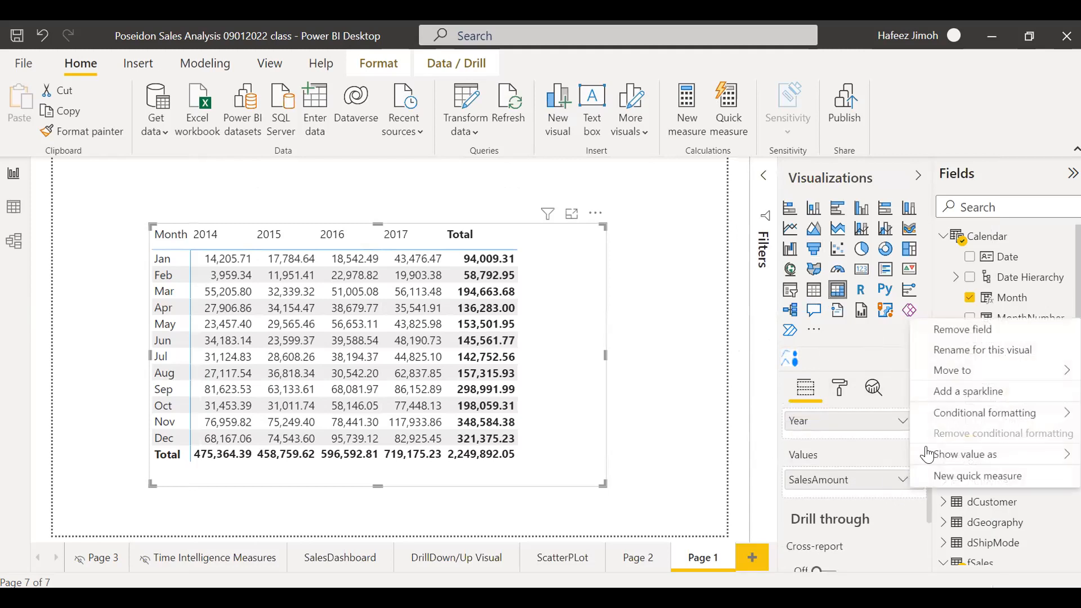
mouse_move(943, 420)
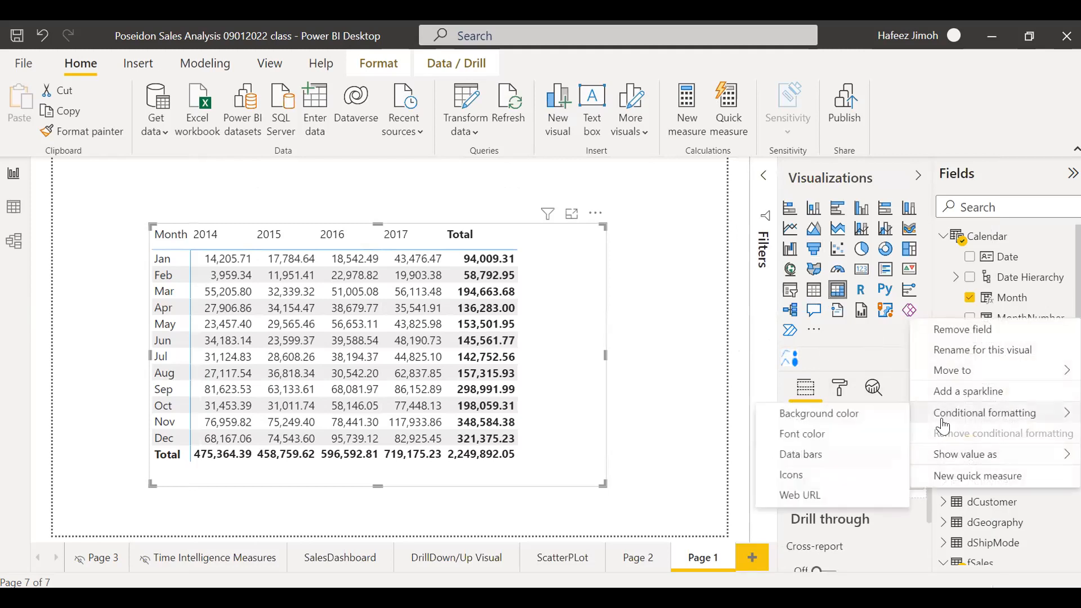
left_click(845, 414)
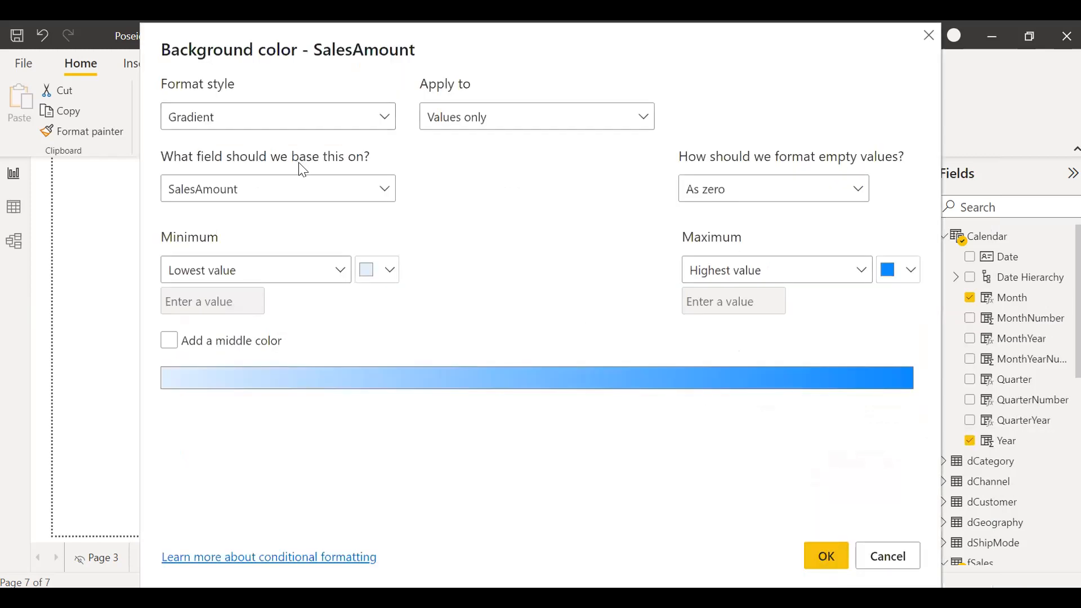
Step: After trying a Custom minimum of 1000, keep Lowest value and apply the gradient
left_click(329, 276)
left_click(322, 326)
left_click(249, 302)
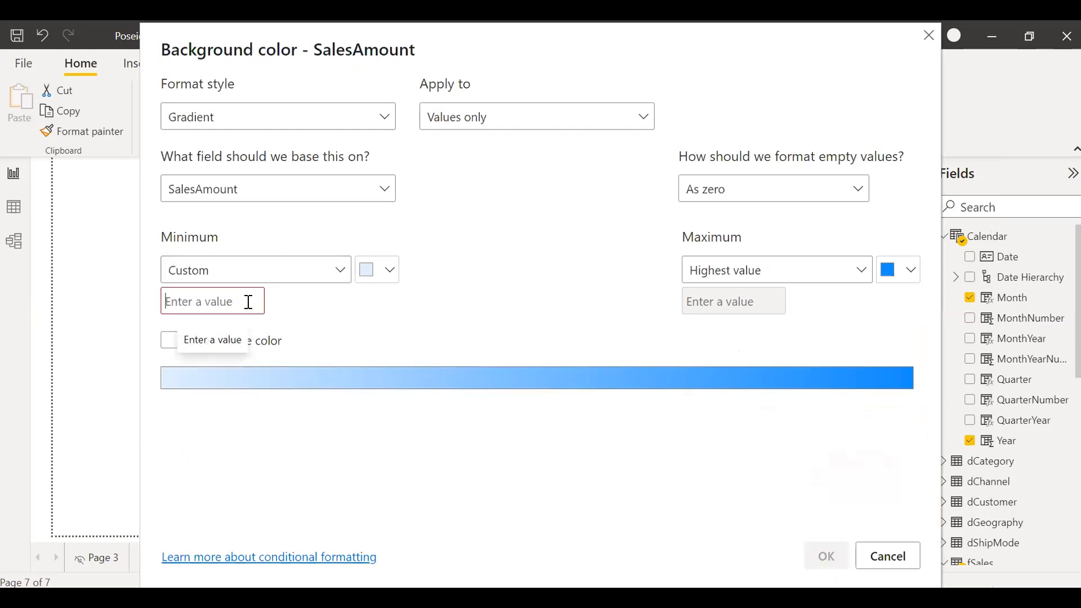
type("1000")
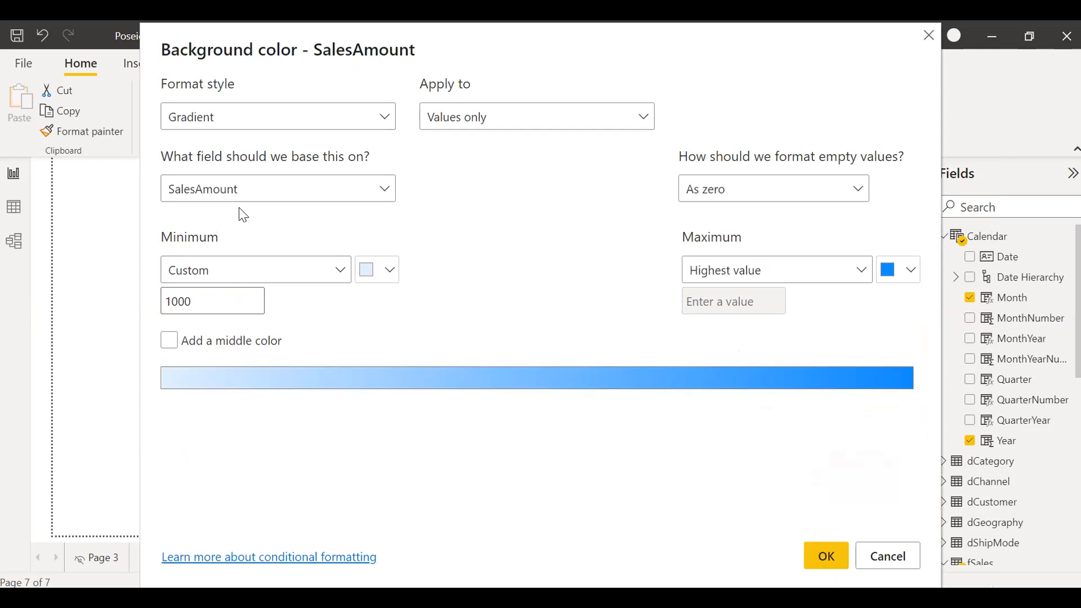
key("BackSpace")
key("BackSpace")
key("BackSpace")
key("BackSpace")
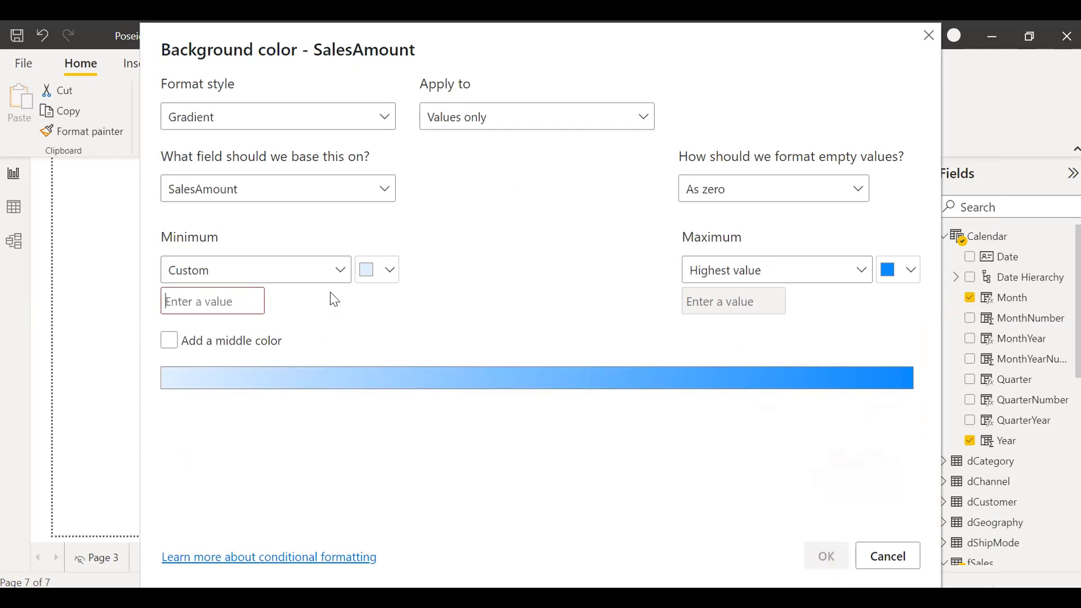
left_click(335, 272)
left_click(327, 298)
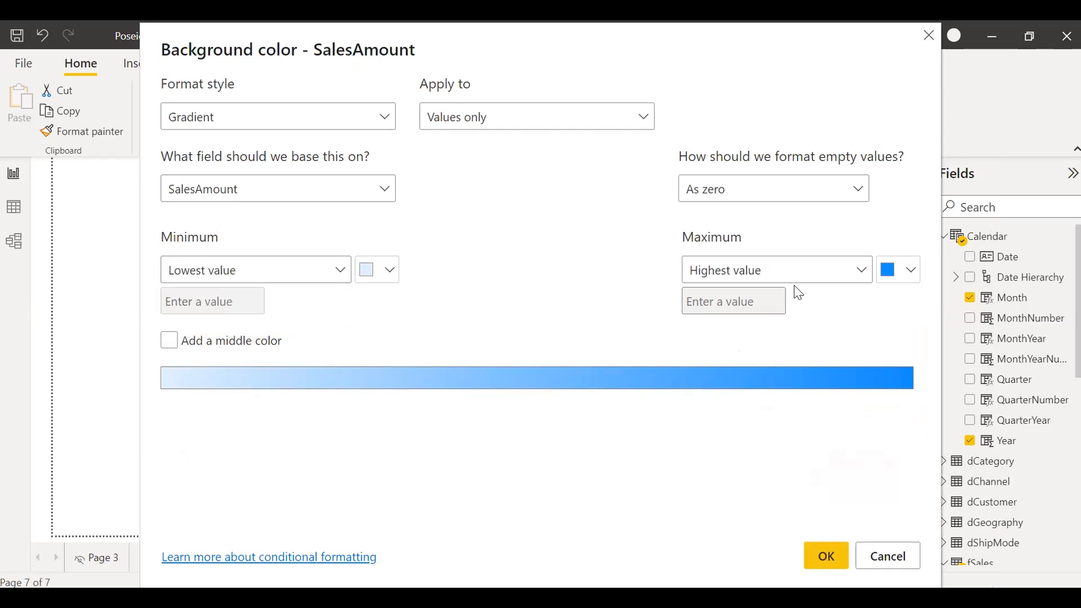
left_click(830, 559)
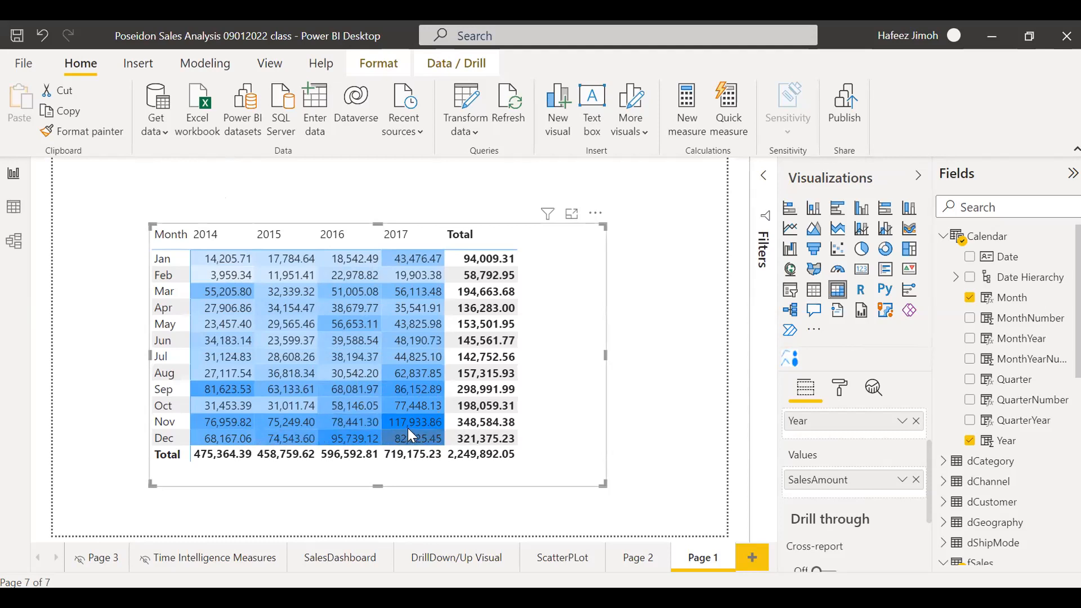
Step: Change the SalesAmount background gradient's maximum colour to dark blue and apply it
left_click(902, 480)
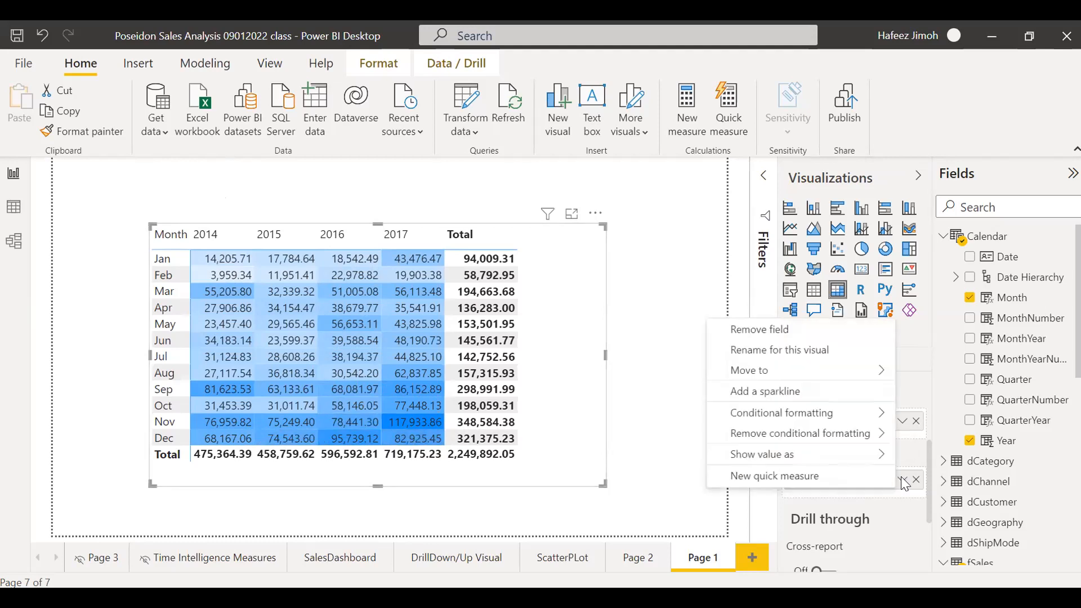
mouse_move(852, 419)
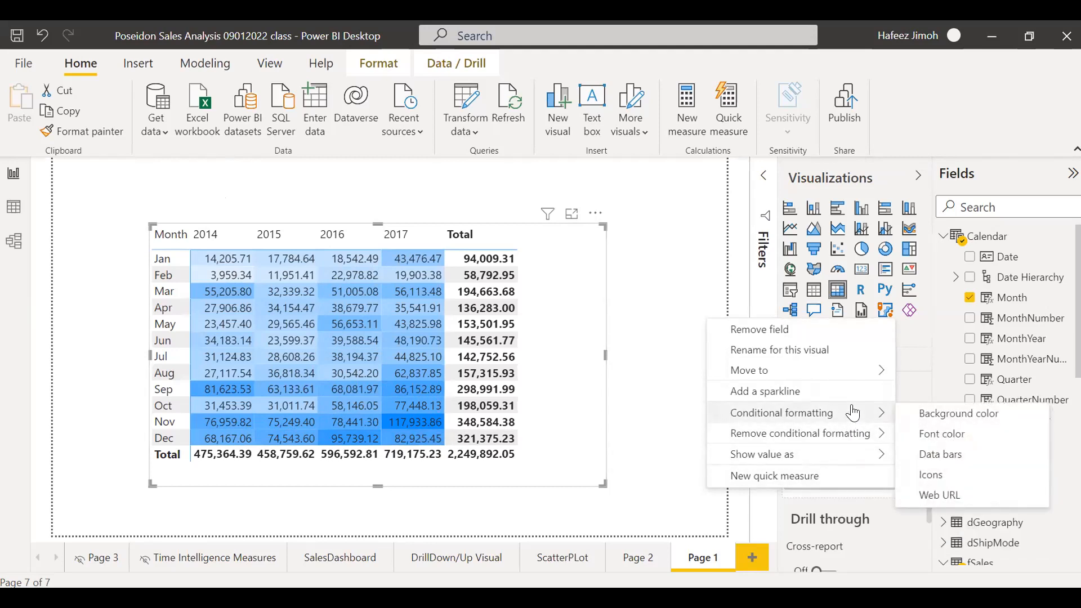
left_click(935, 417)
left_click(902, 270)
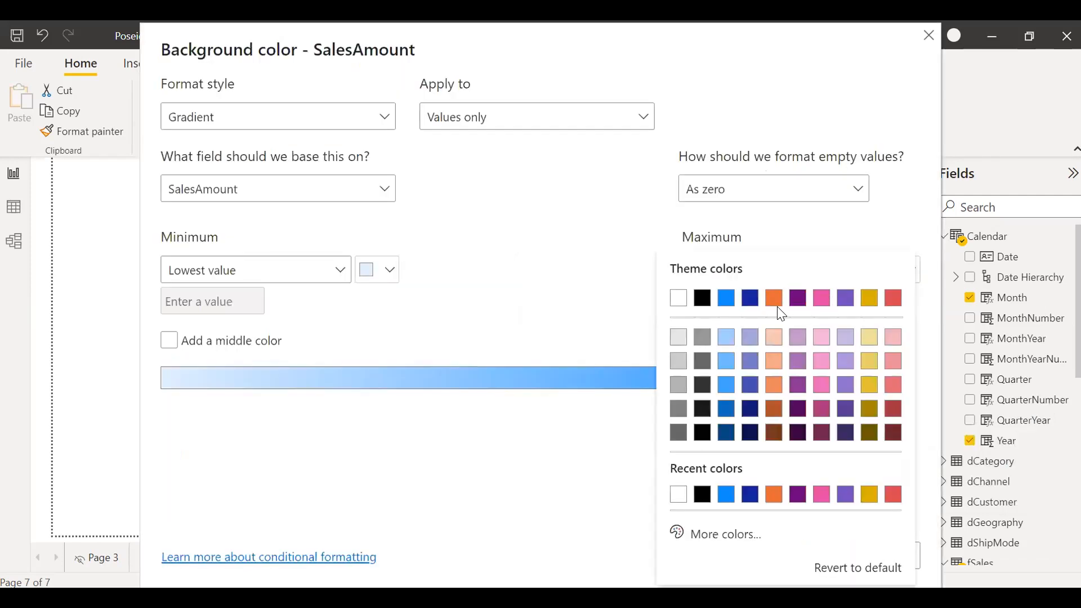
left_click(750, 299)
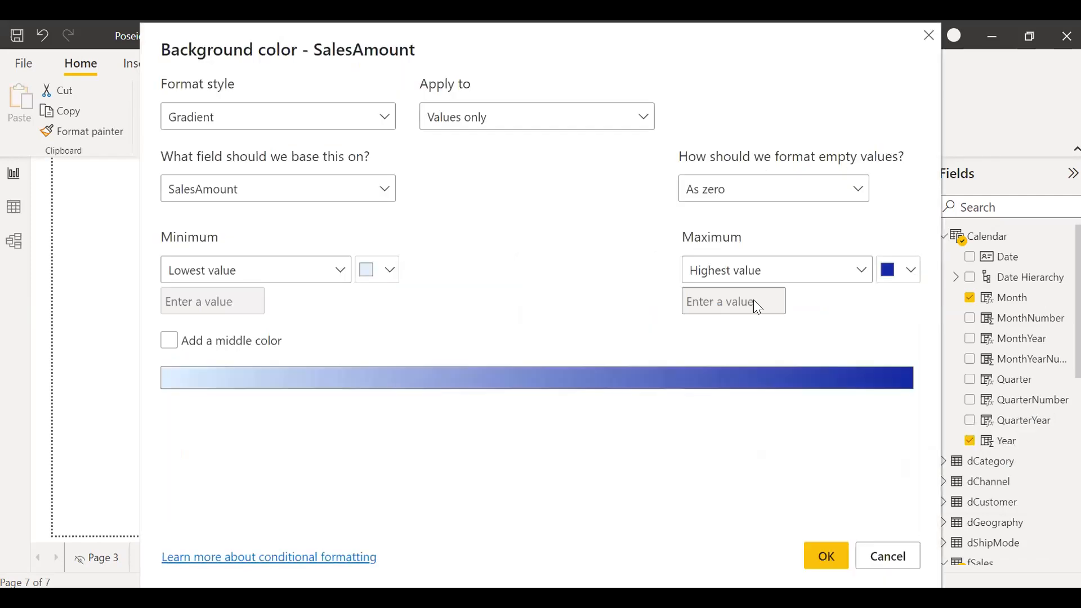
left_click(827, 557)
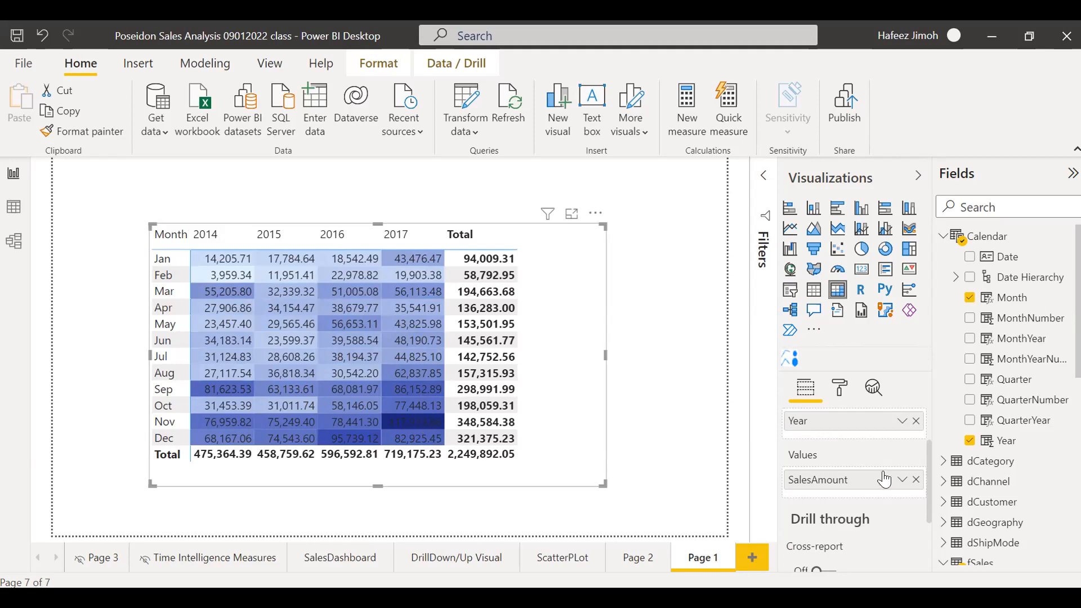
Step: Set the SalesAmount background rule to apply to Values and totals
left_click(903, 480)
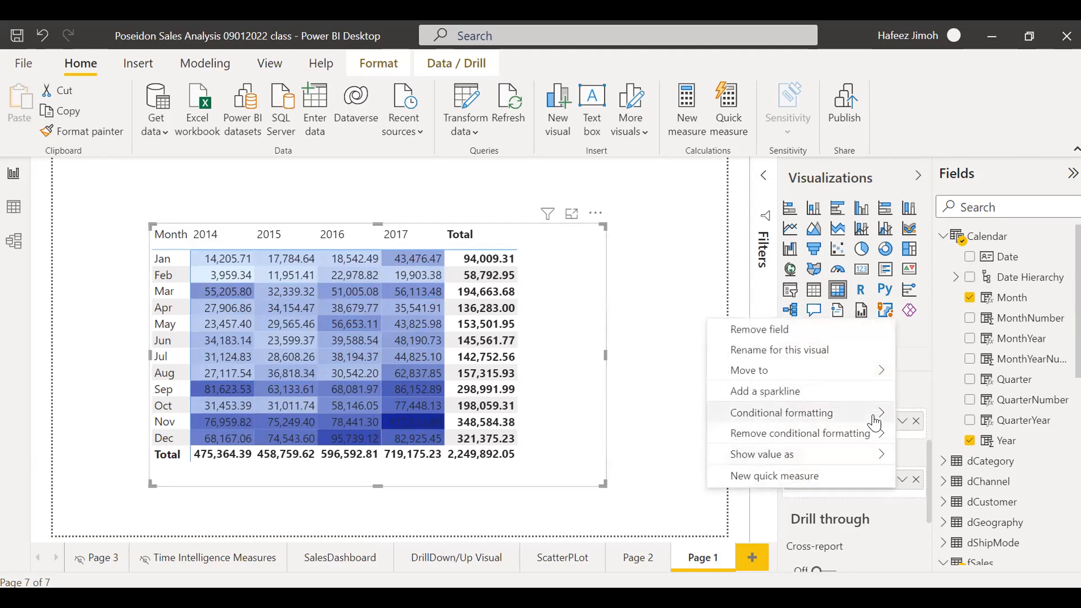
mouse_move(887, 414)
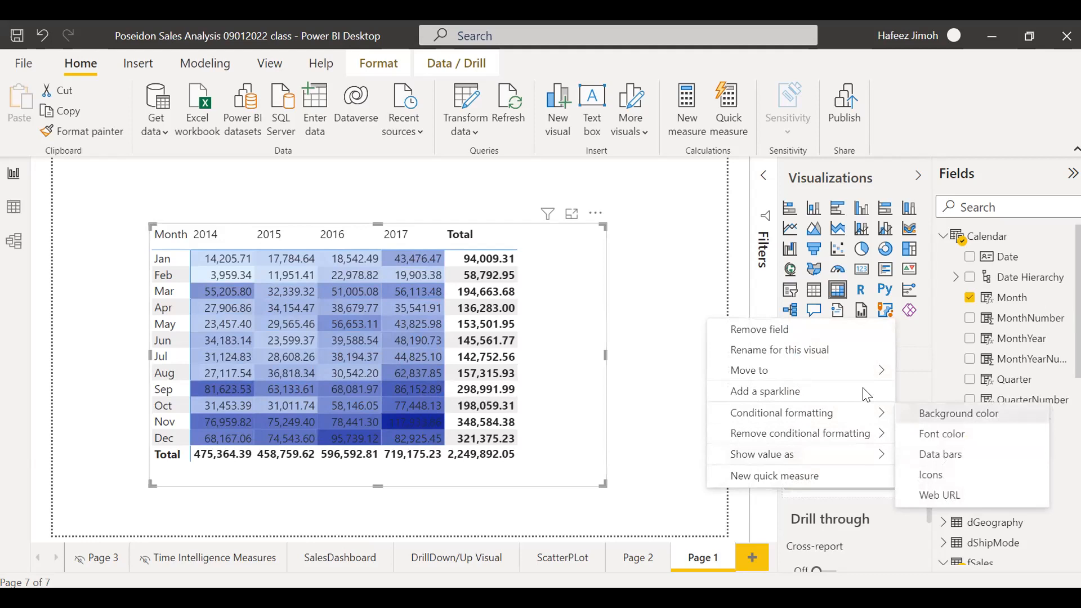
left_click(909, 416)
left_click(551, 126)
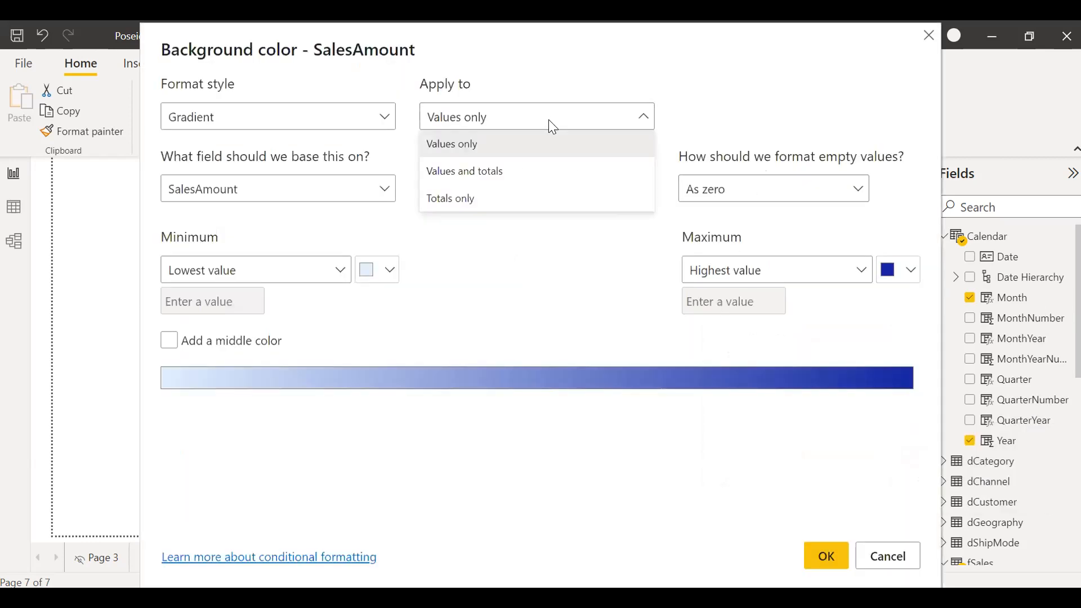
left_click(536, 169)
left_click(831, 559)
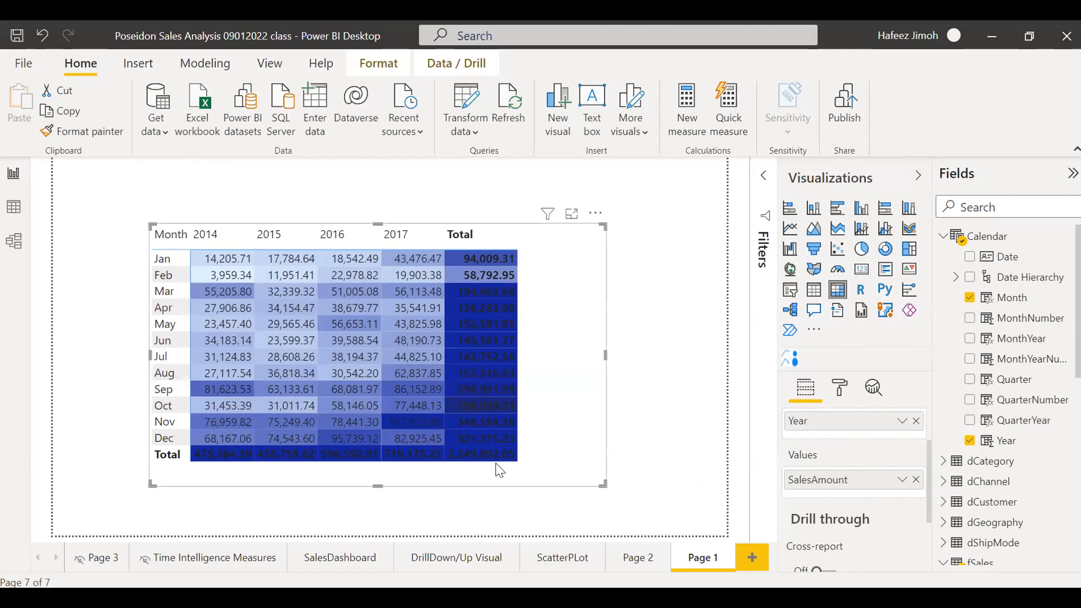
Step: Add a SalesAmount font colour gradient on values and totals, black lowest to white highest
left_click(905, 480)
mouse_move(868, 426)
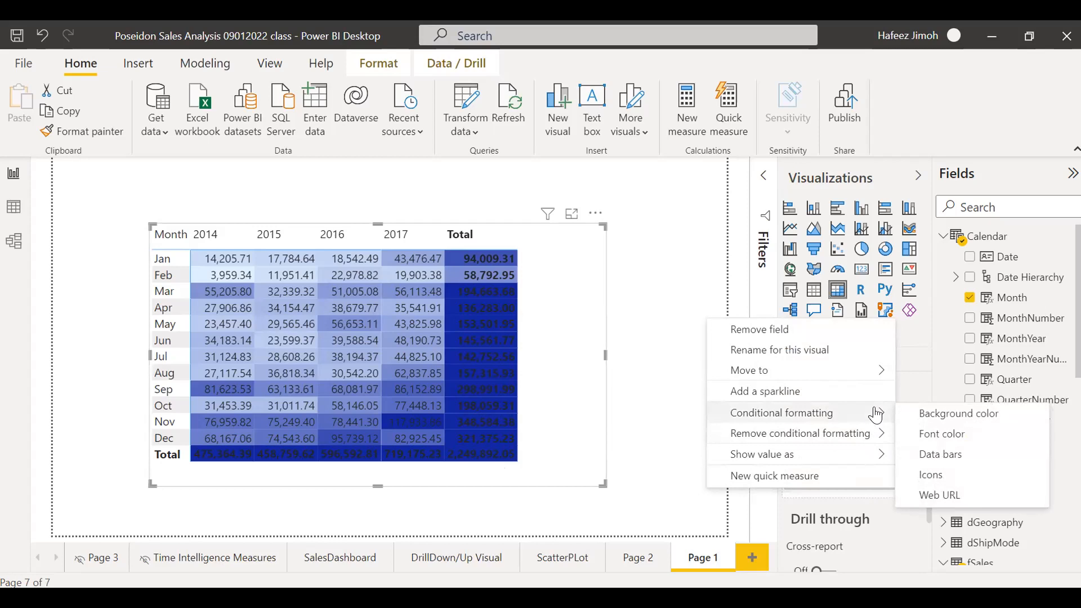
left_click(984, 424)
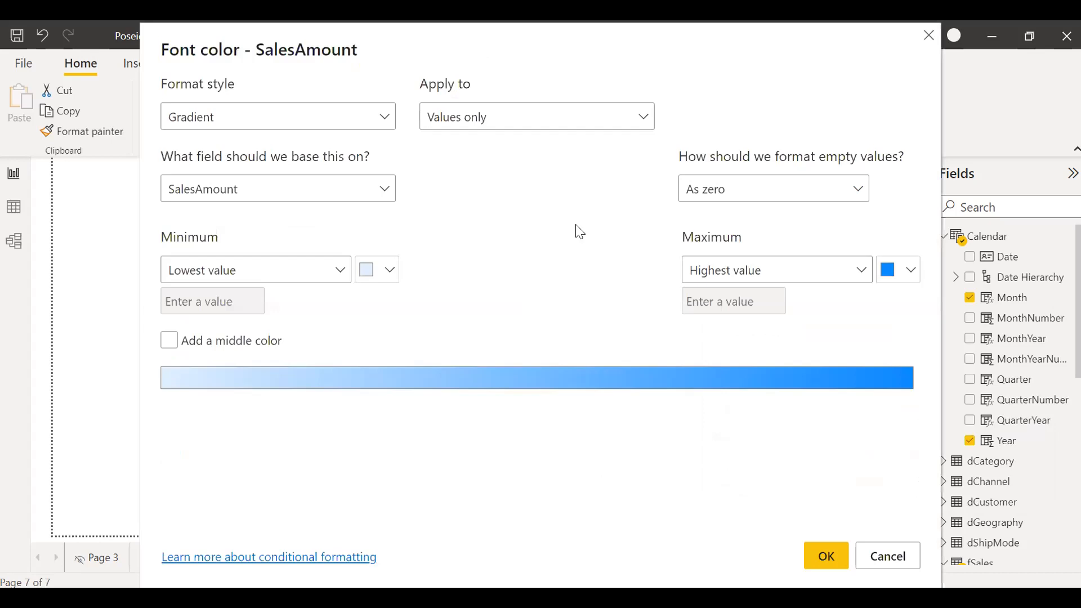
left_click(484, 123)
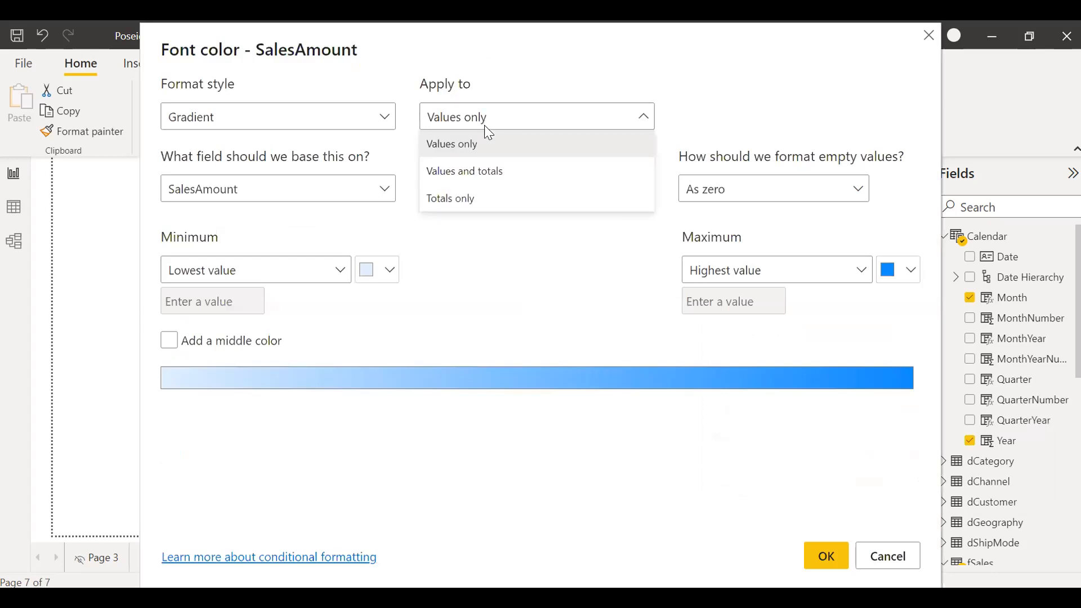
left_click(497, 171)
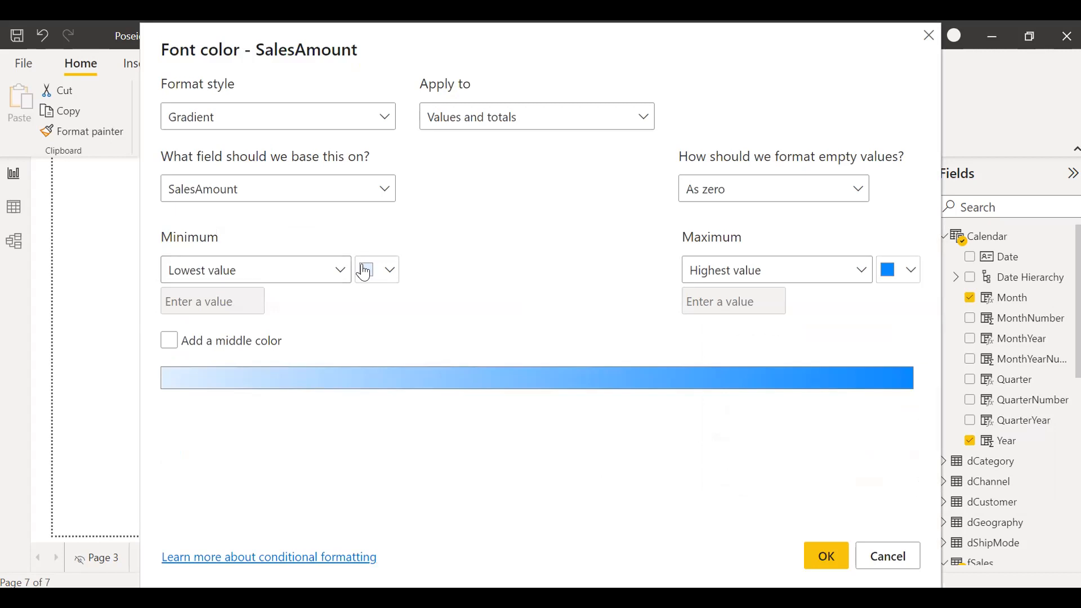
left_click(891, 274)
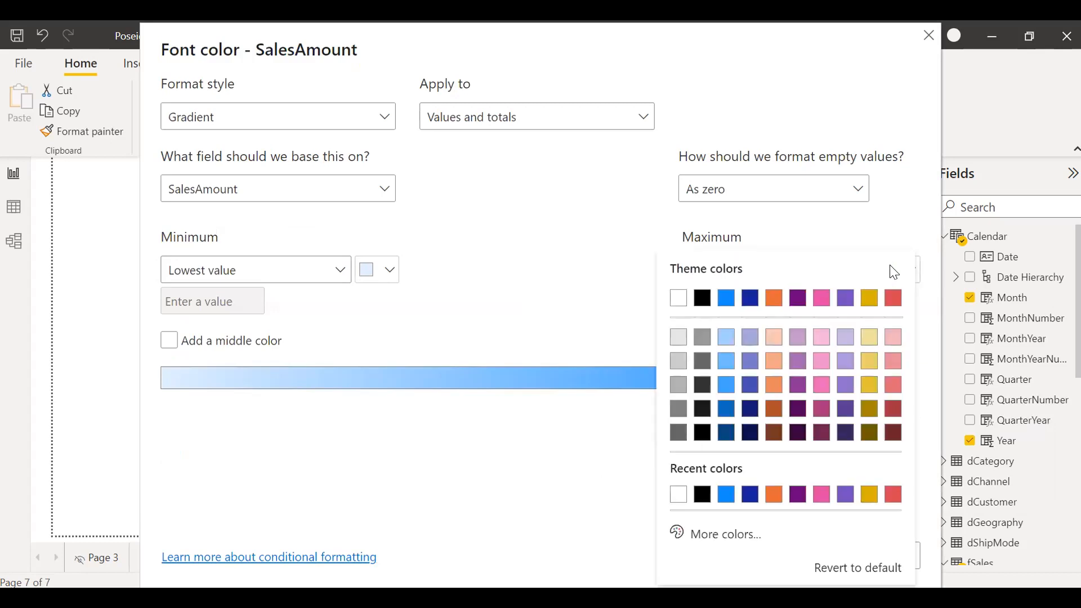
left_click(679, 301)
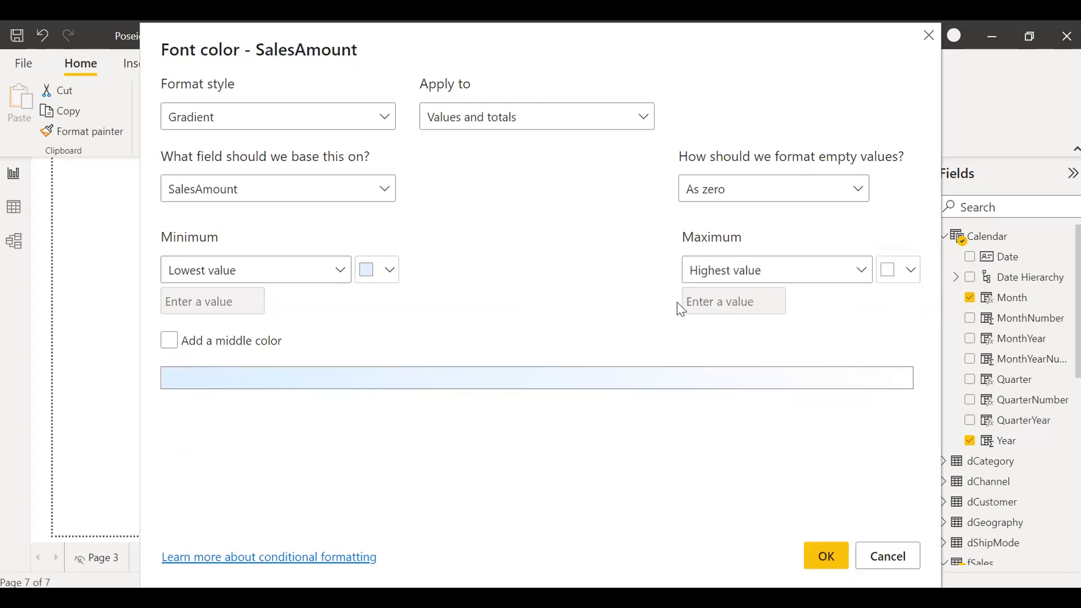
left_click(388, 273)
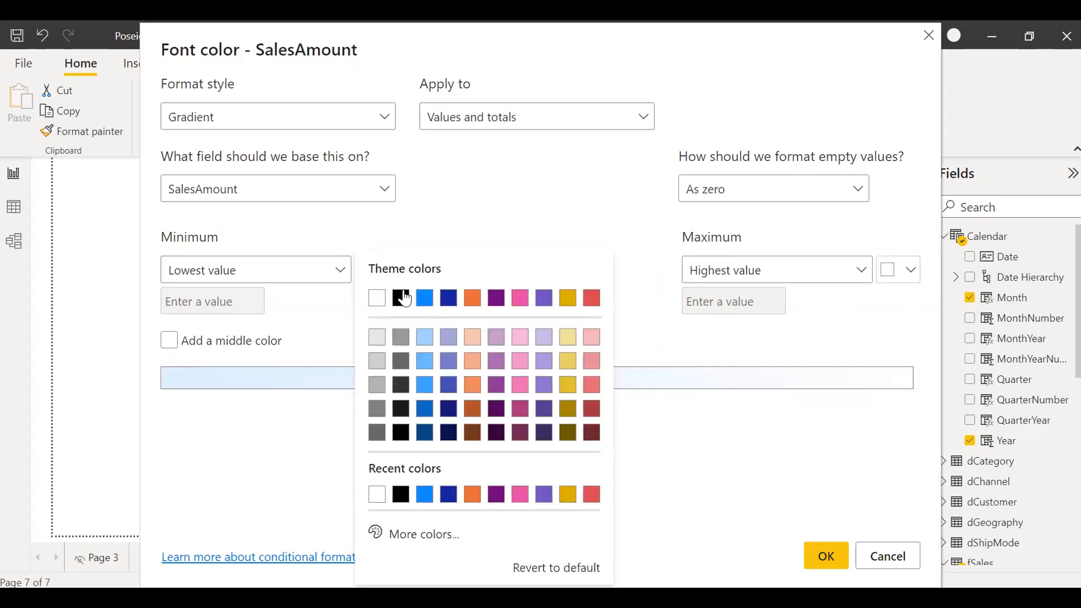
left_click(403, 297)
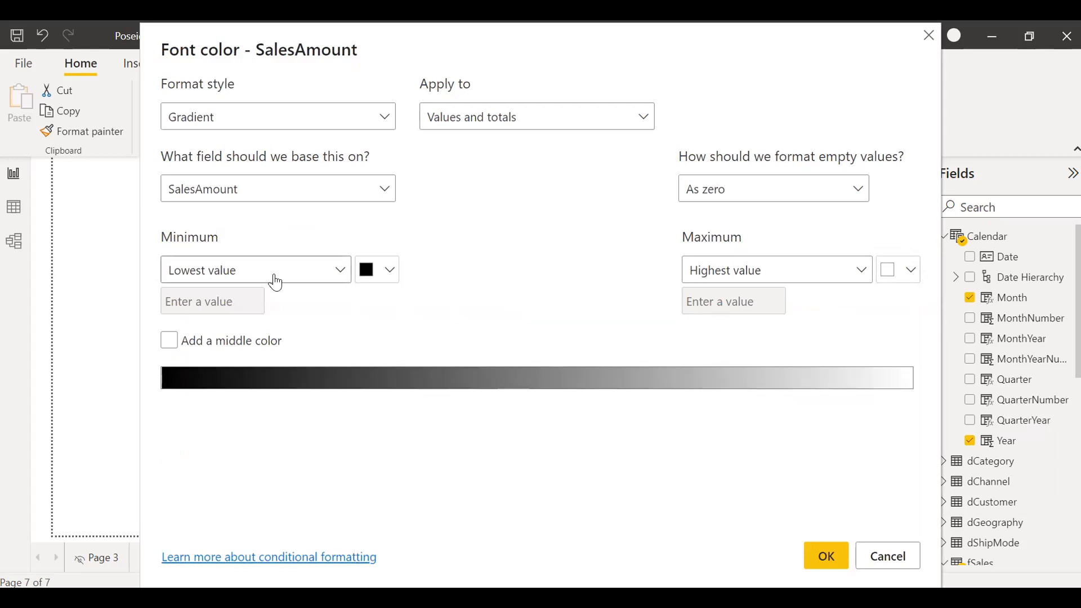
left_click(828, 557)
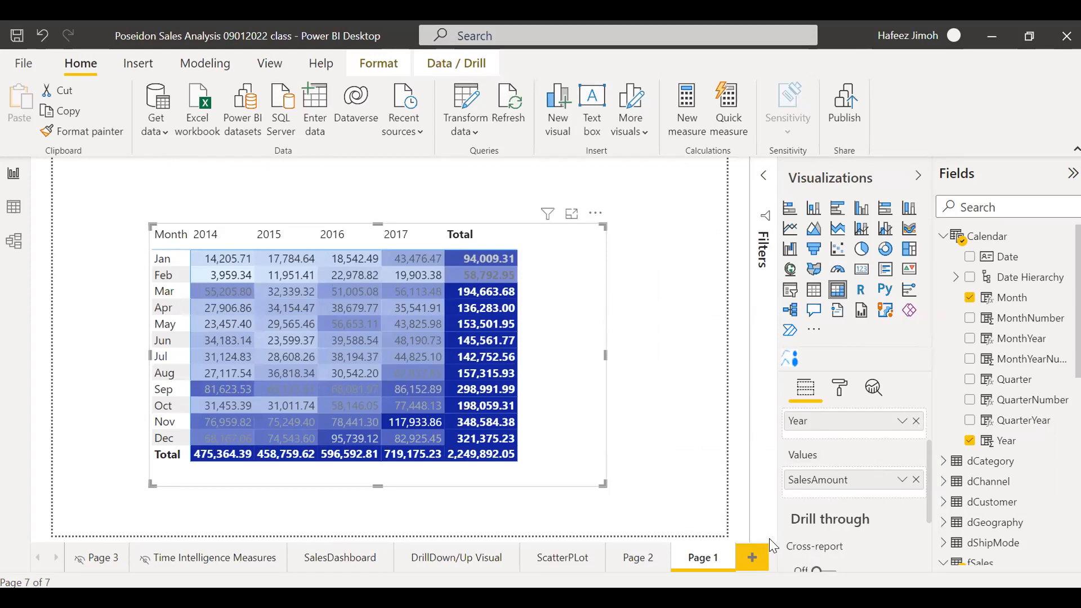
left_click(902, 480)
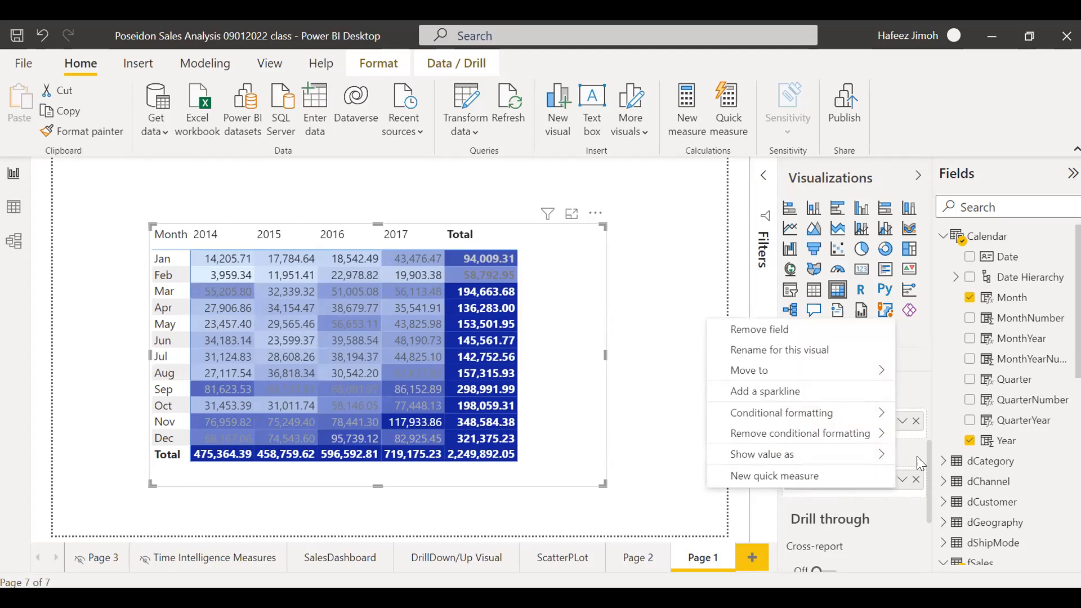
mouse_move(861, 425)
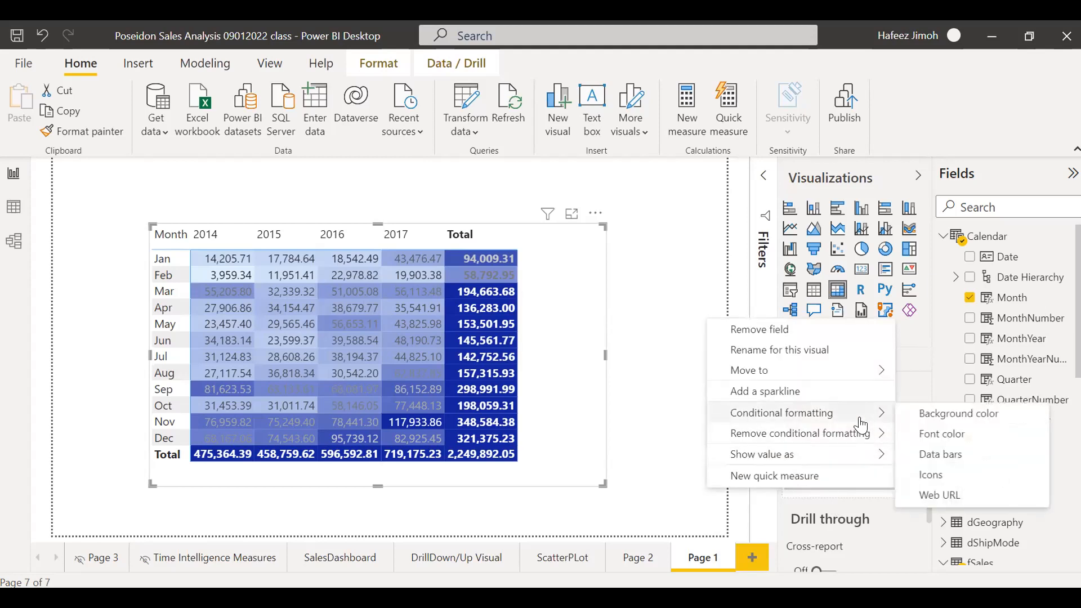
left_click(952, 433)
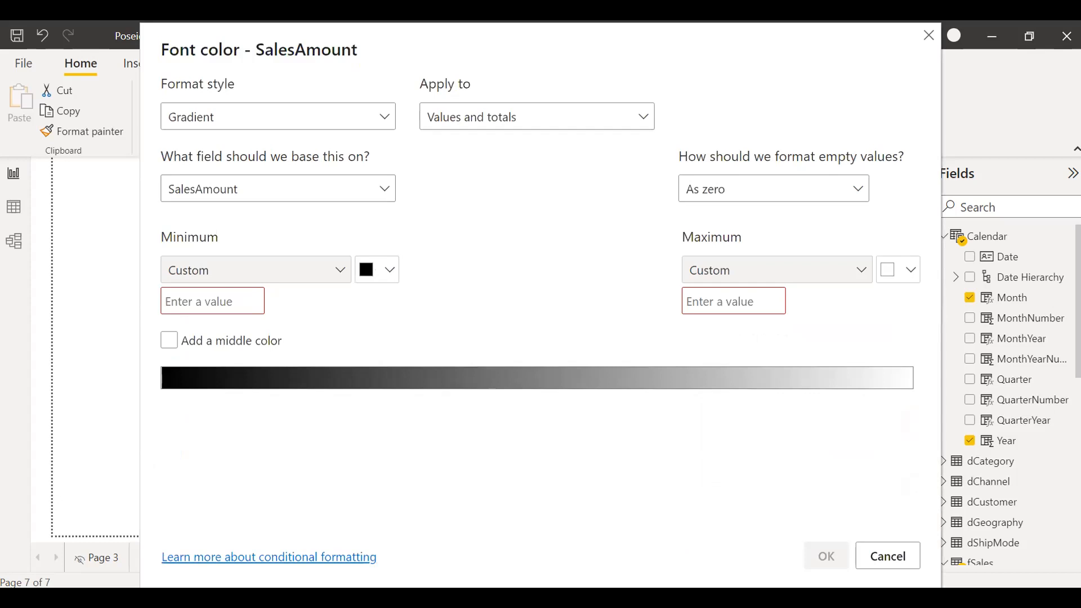
left_click(691, 150)
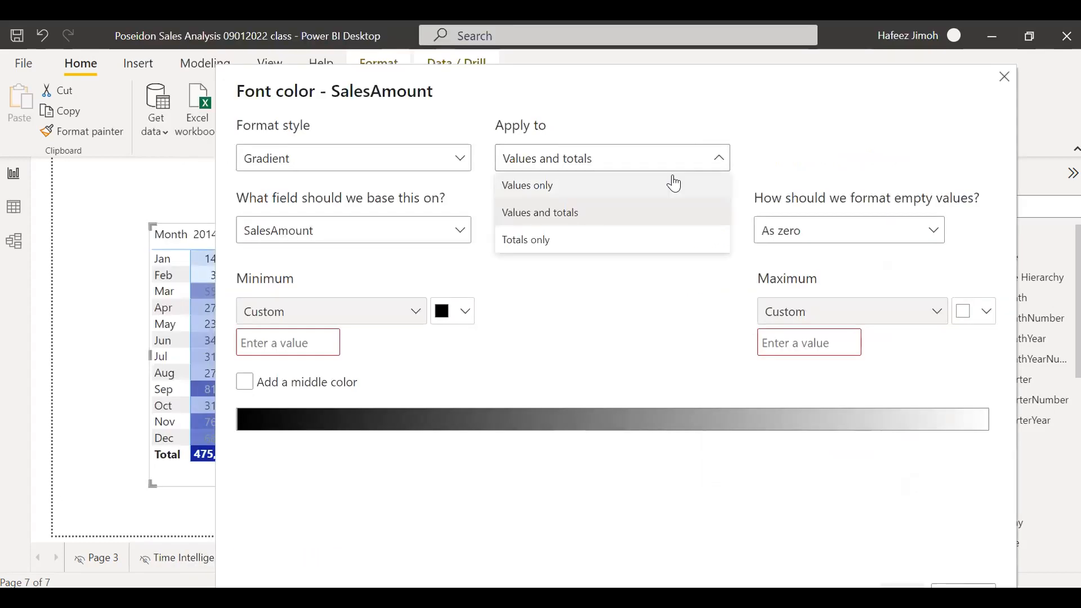
left_click(679, 177)
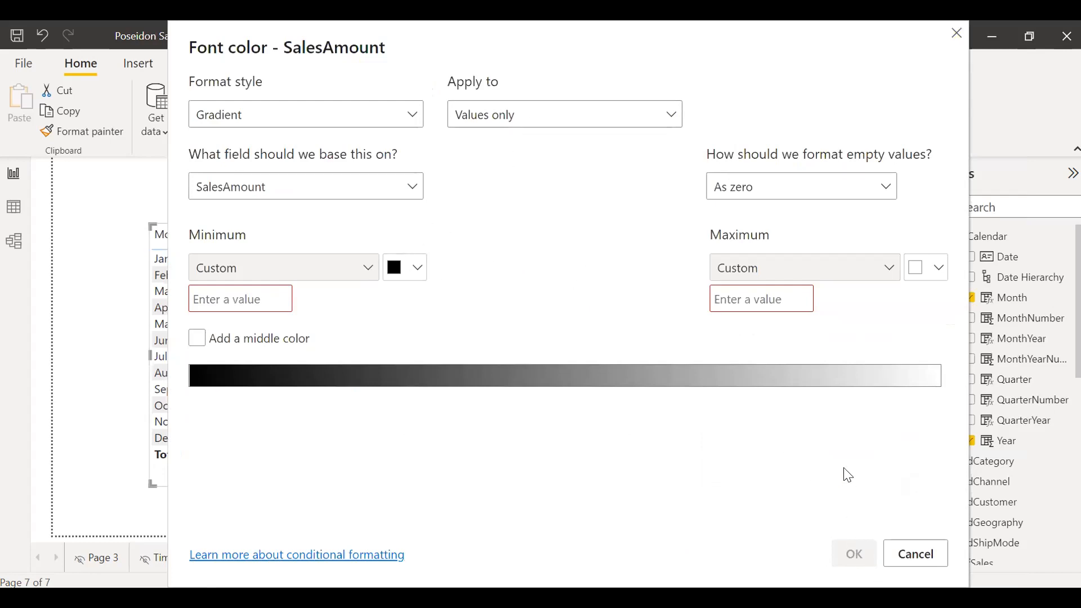
left_click(909, 558)
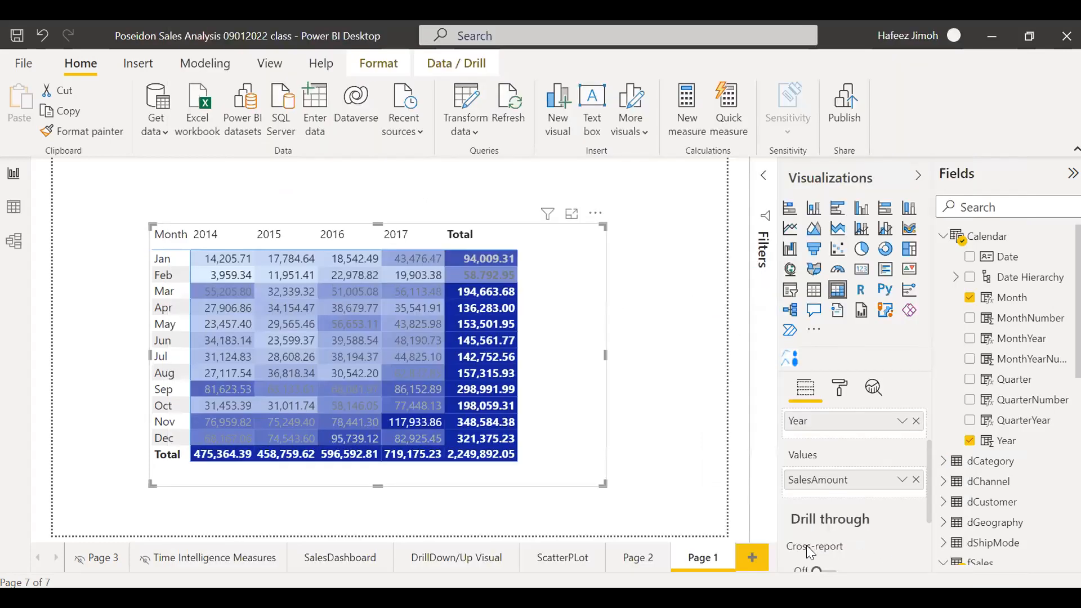
Step: Review the SalesAmount background colour rules, trying Values only, then cancel without saving
left_click(902, 481)
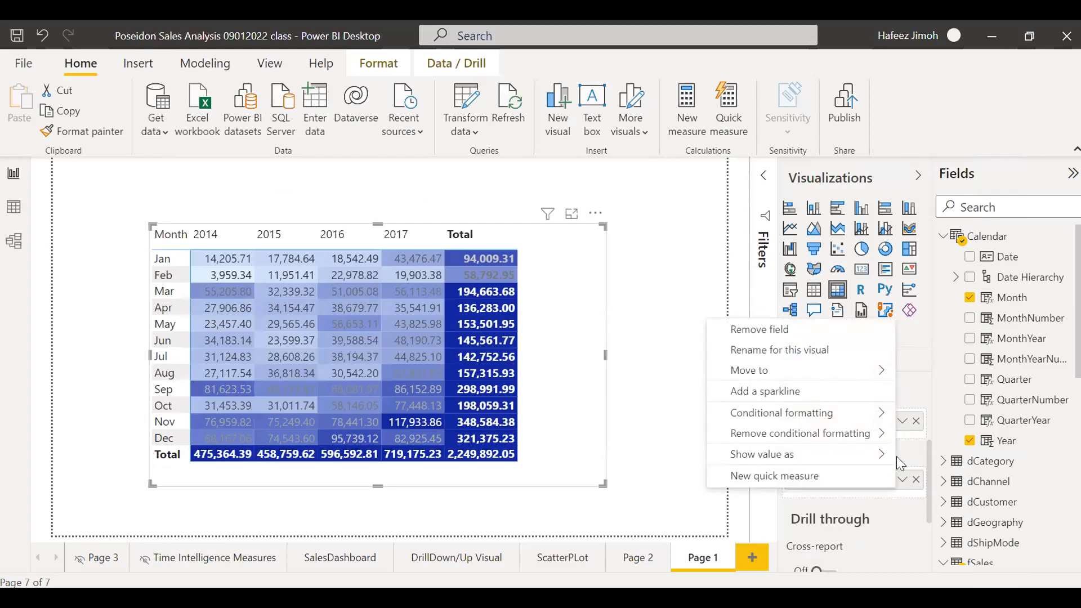
mouse_move(866, 438)
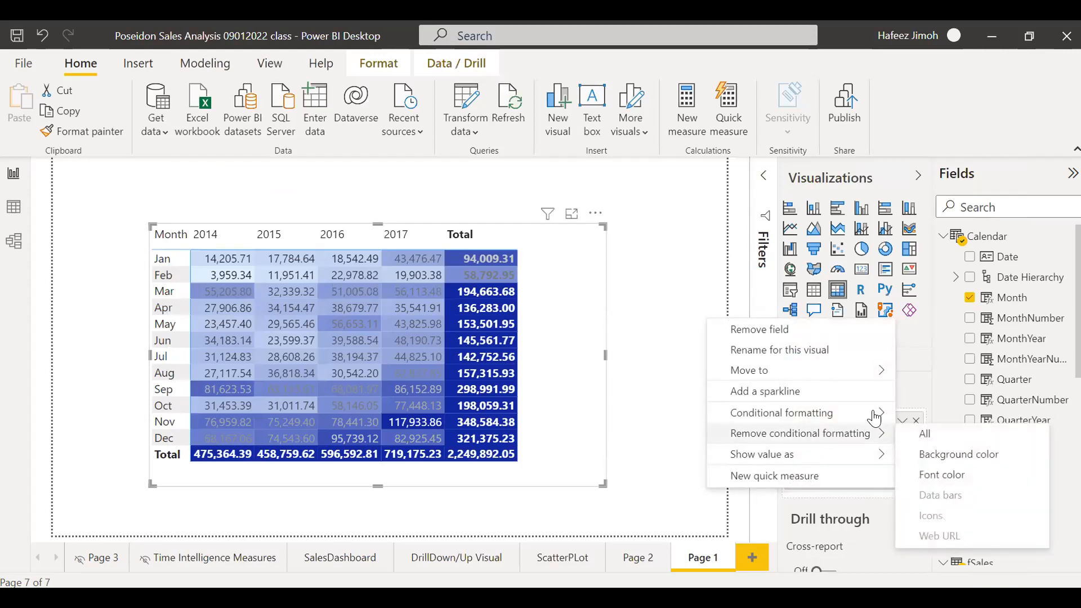
left_click(955, 413)
left_click(454, 118)
left_click(458, 144)
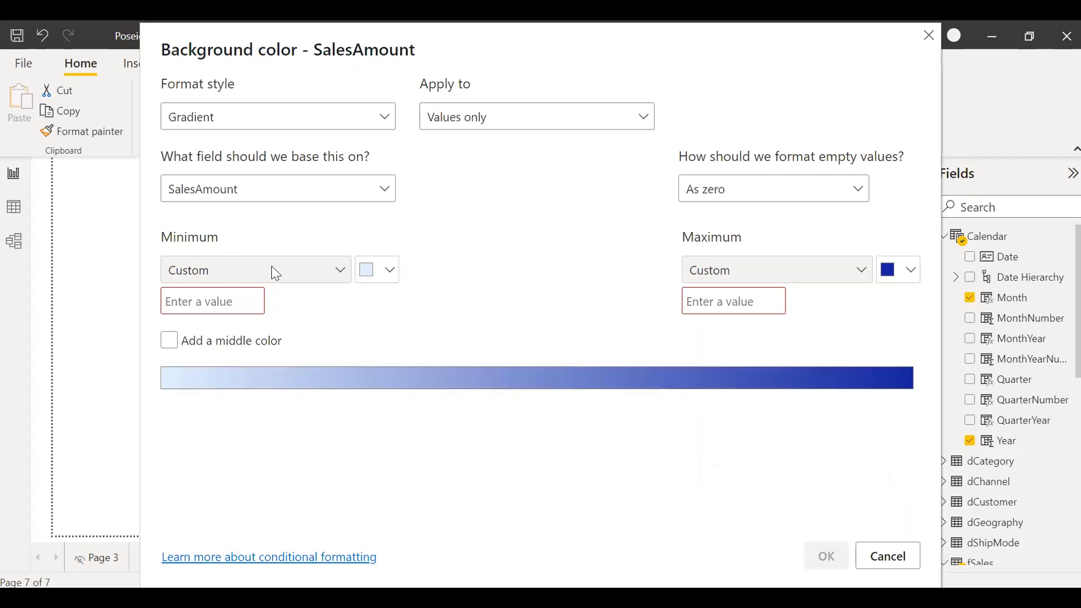
left_click(306, 179)
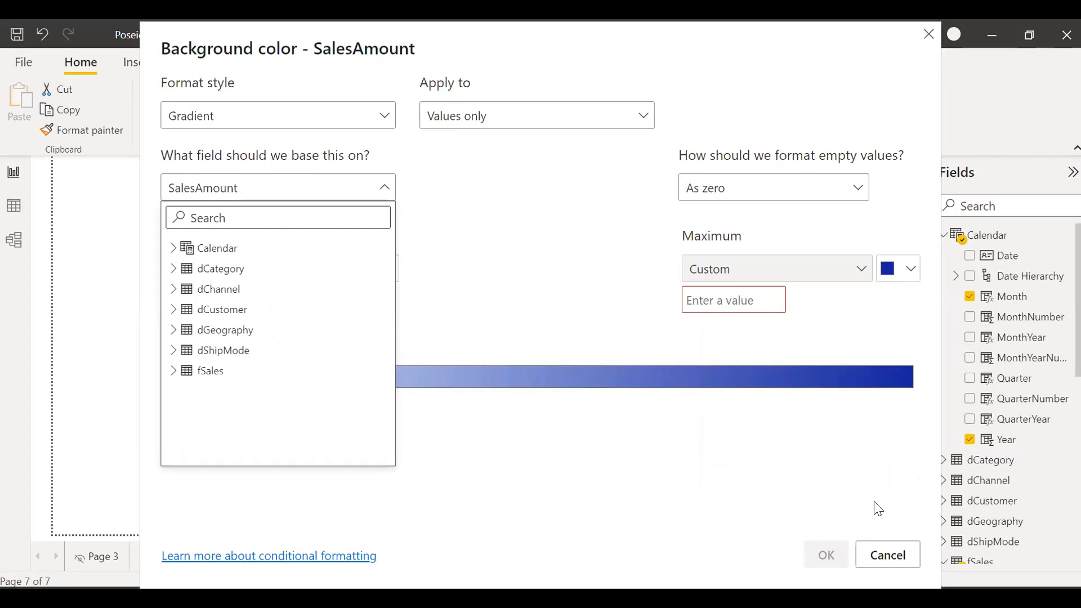
left_click(889, 555)
left_click(888, 556)
Step: Remove the background colour conditional formatting from the SalesAmount field
left_click(903, 479)
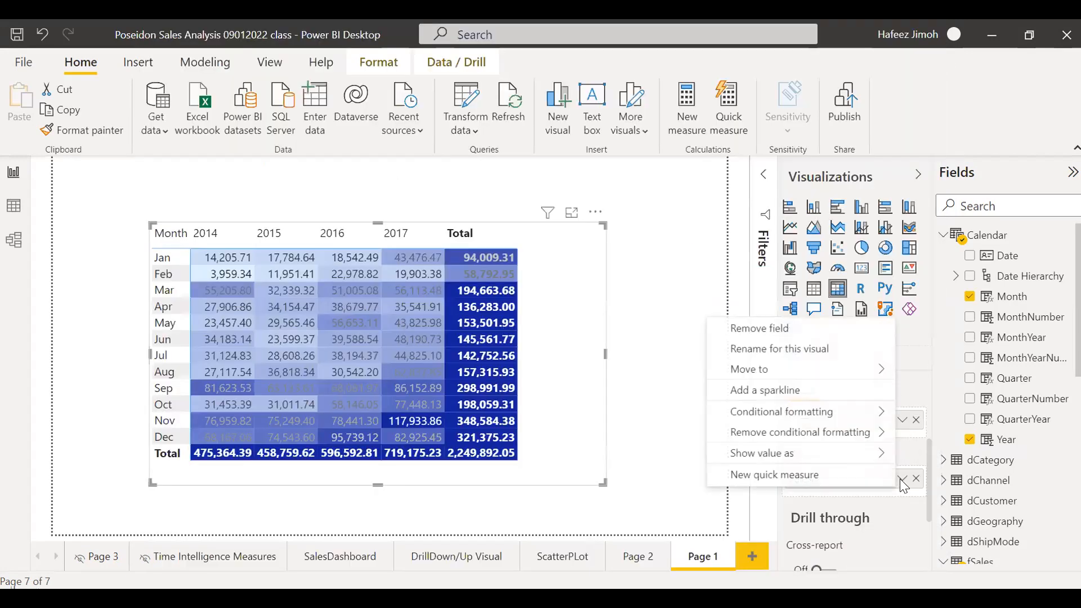
mouse_move(871, 423)
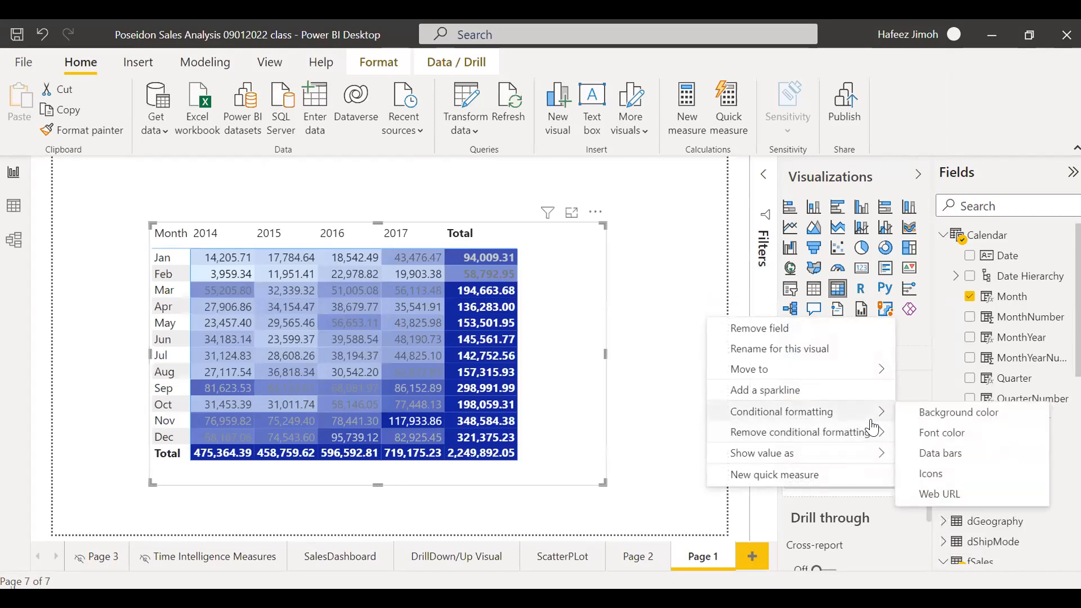
mouse_move(832, 441)
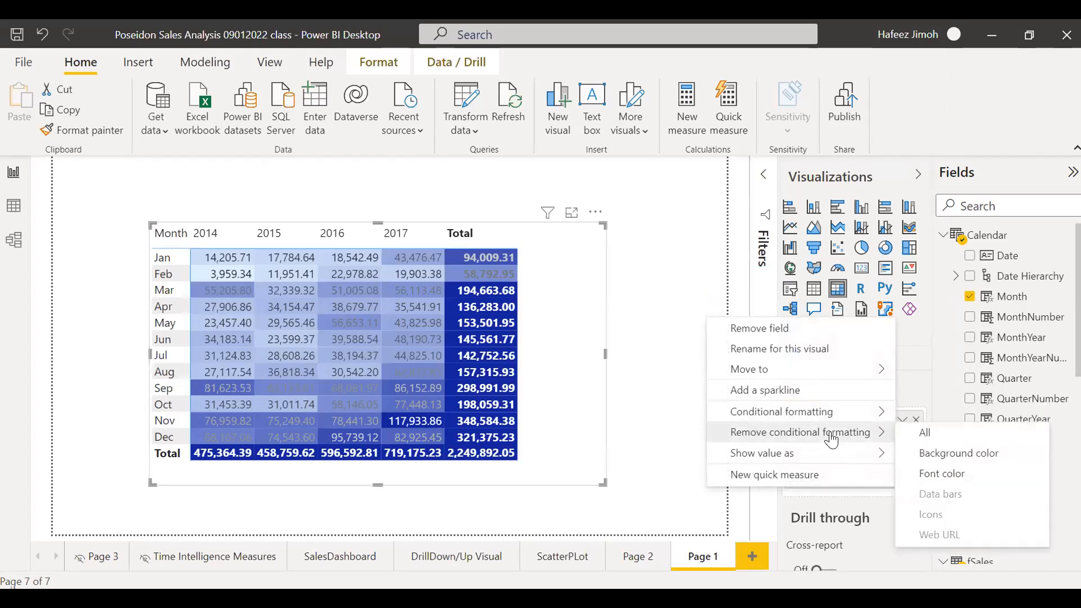
left_click(963, 462)
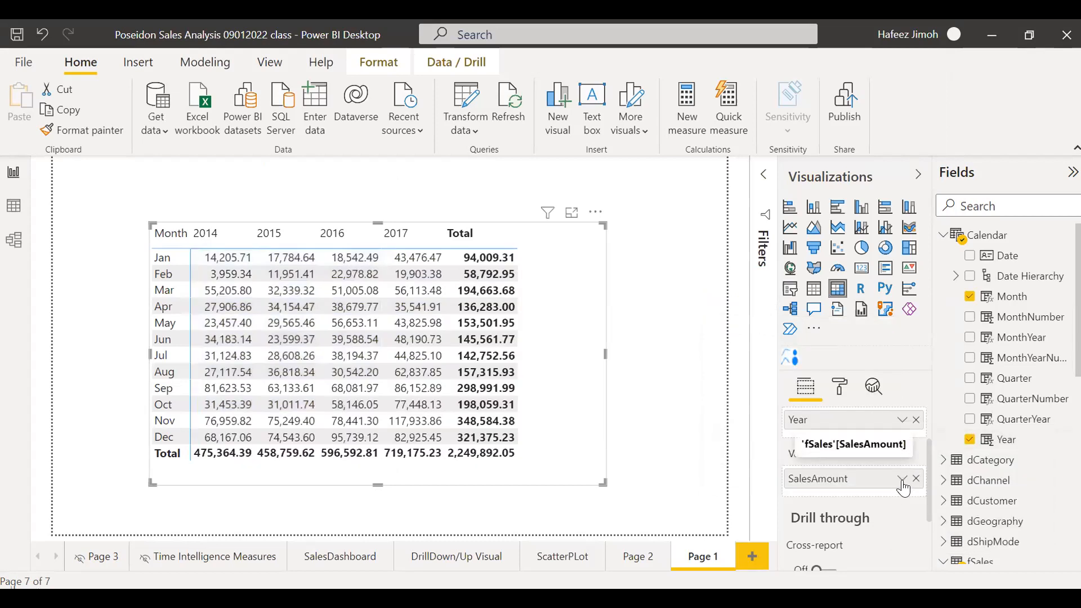
left_click(902, 479)
Step: Apply a values-only SalesAmount background gradient, lowest value pale up to dark blue at maximum
mouse_move(961, 411)
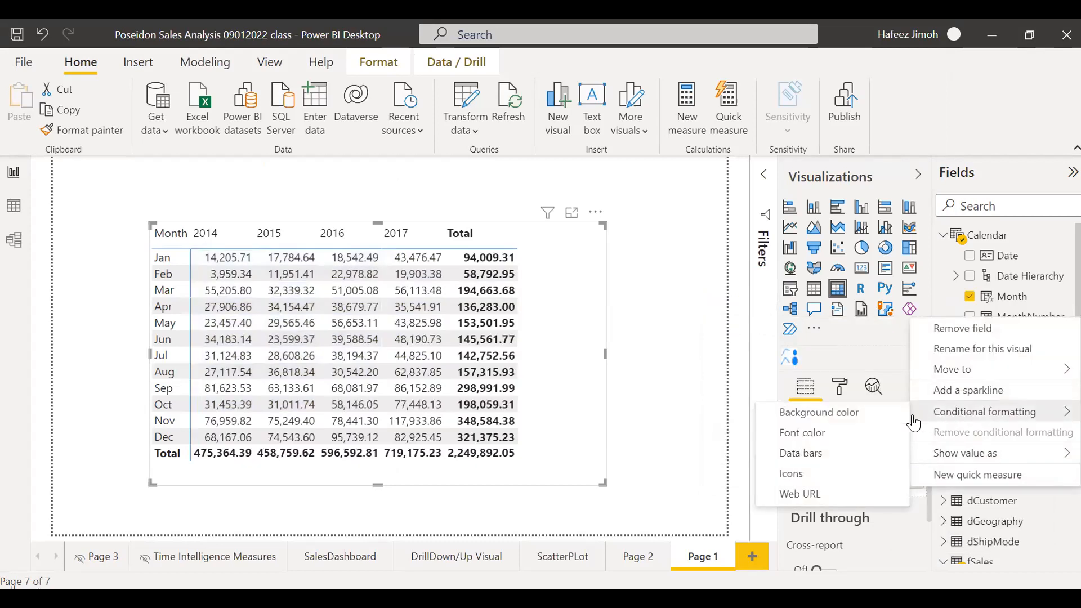
left_click(796, 411)
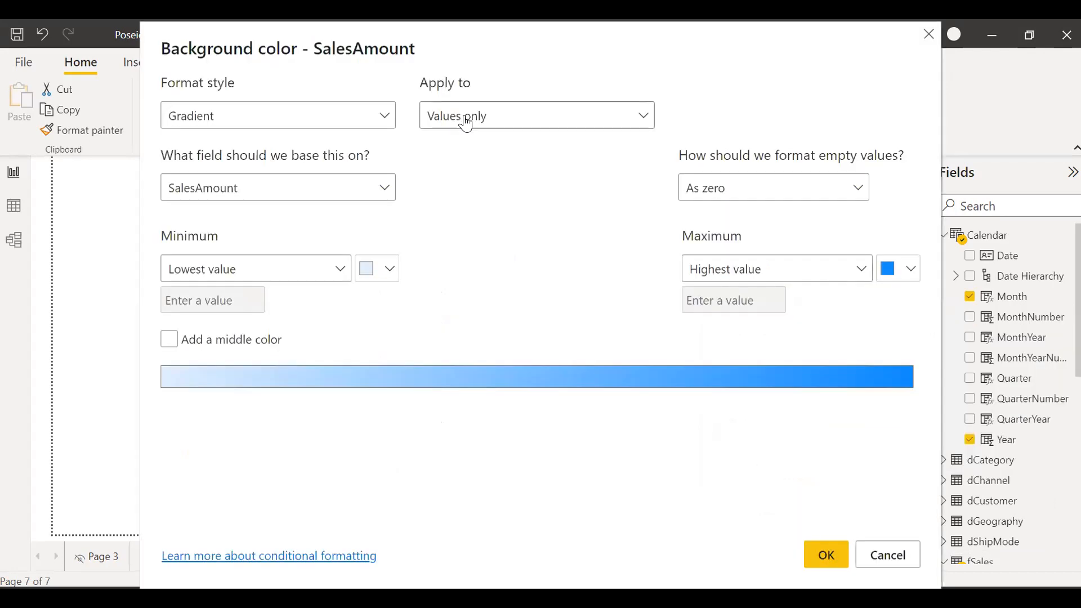
left_click(342, 275)
left_click(342, 276)
left_click(390, 269)
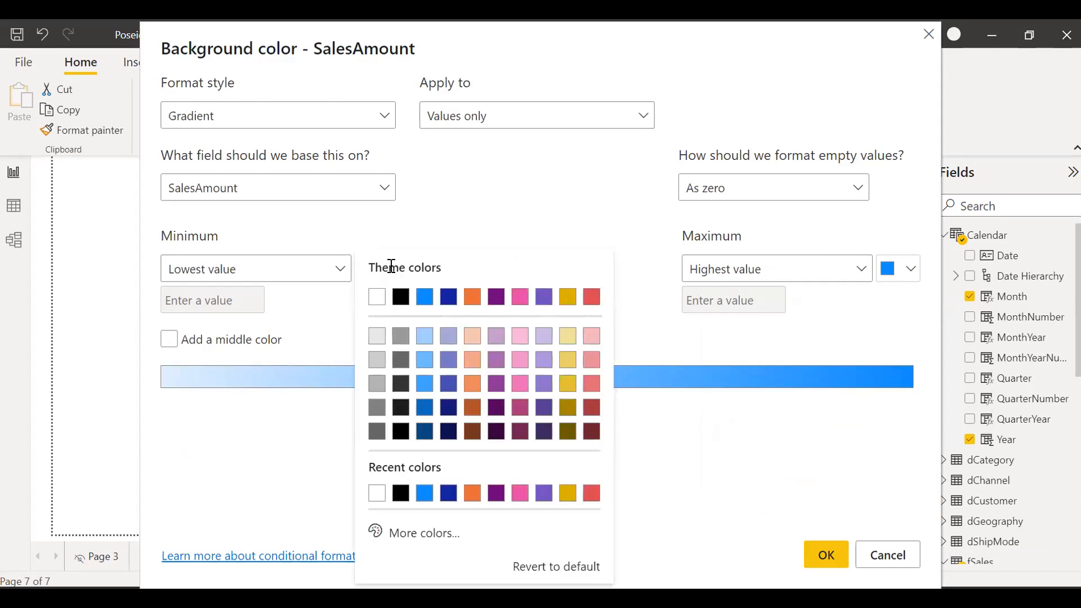
left_click(560, 218)
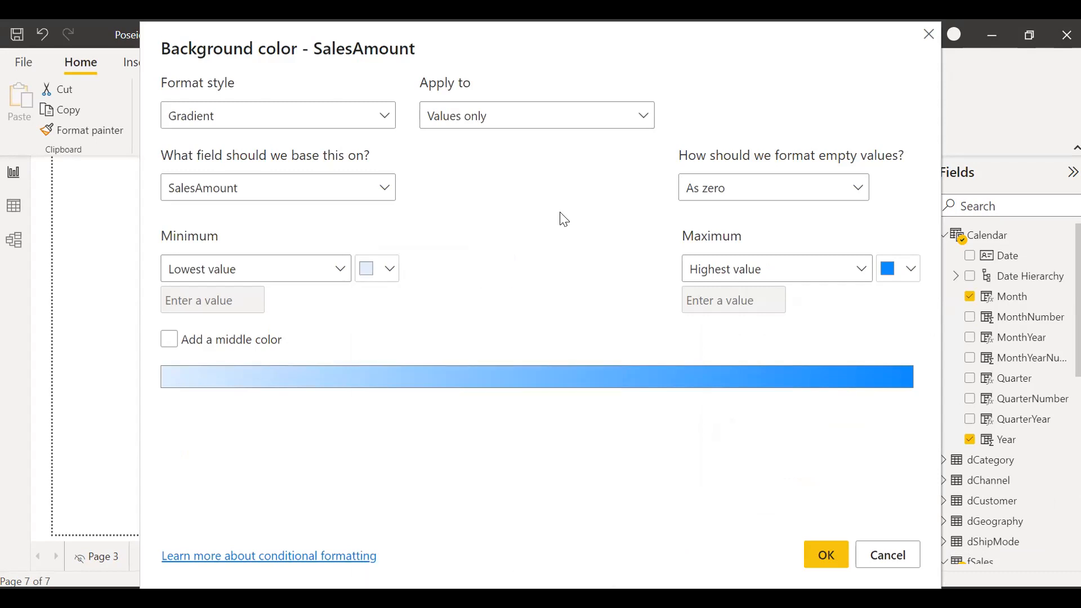
left_click(900, 270)
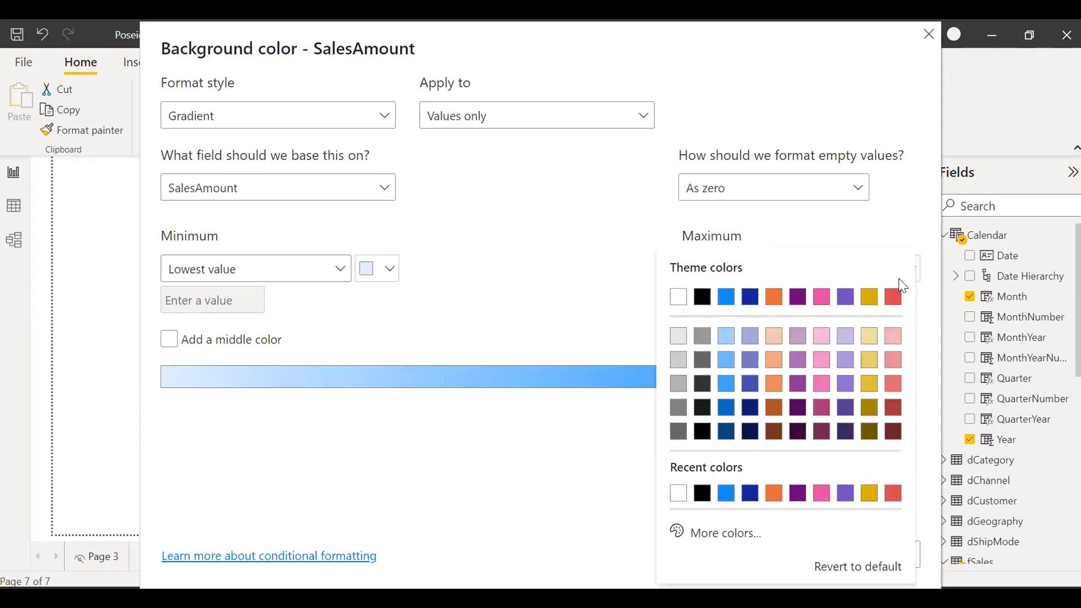
left_click(752, 304)
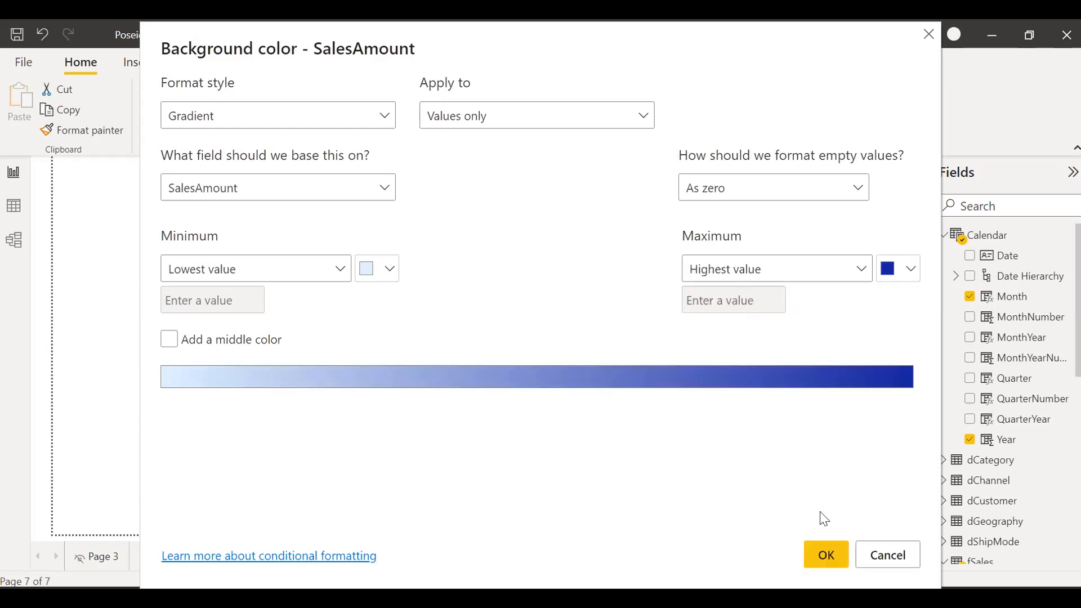
left_click(824, 566)
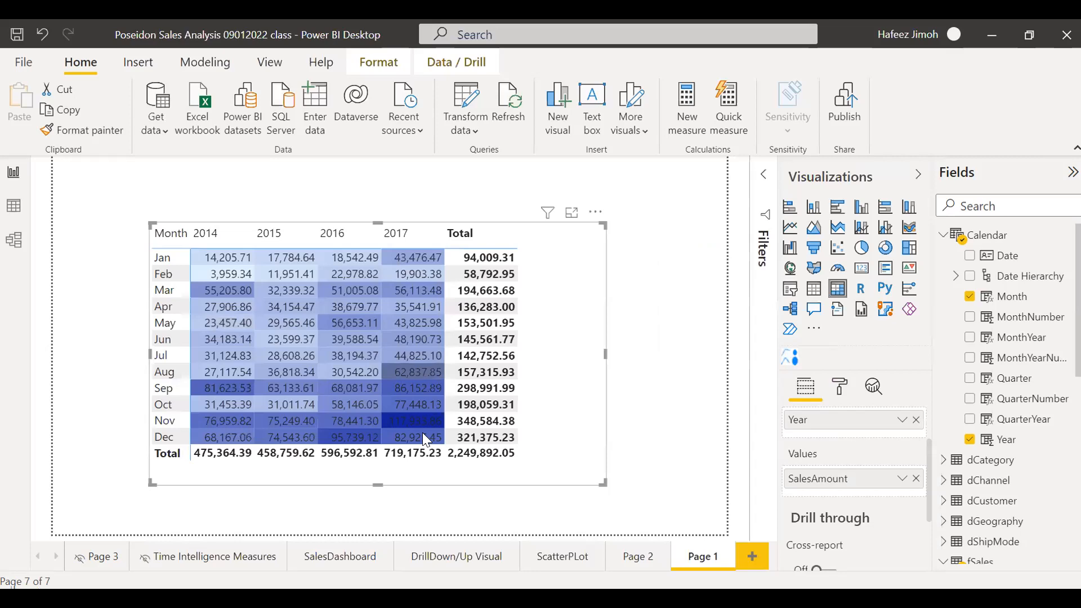
Step: Apply a values-only SalesAmount font colour gradient, black at minimum to white at maximum
left_click(902, 479)
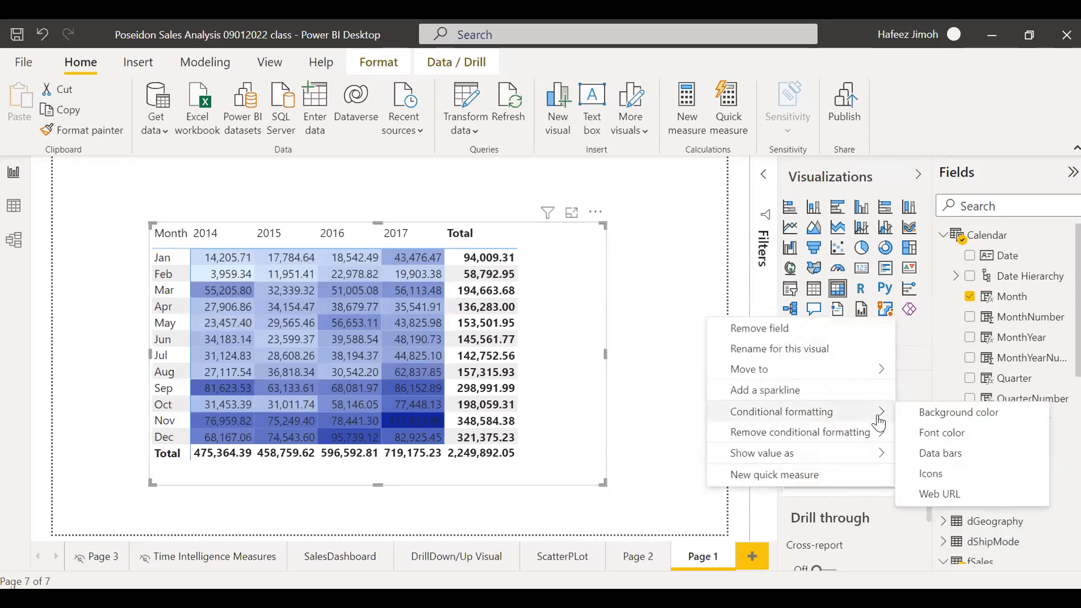
left_click(939, 438)
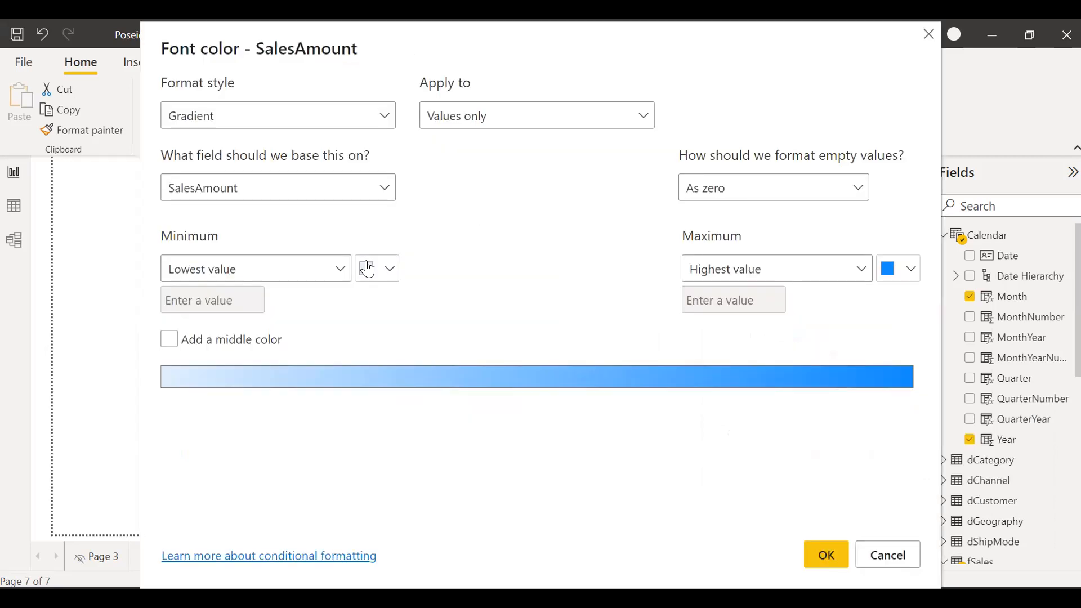
left_click(907, 276)
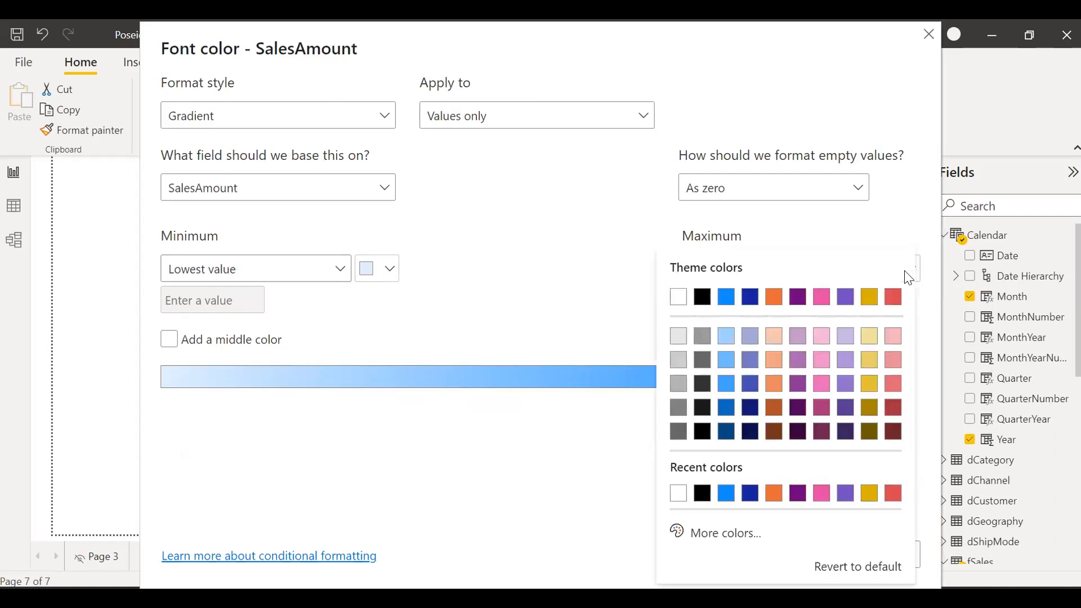
left_click(679, 298)
left_click(393, 272)
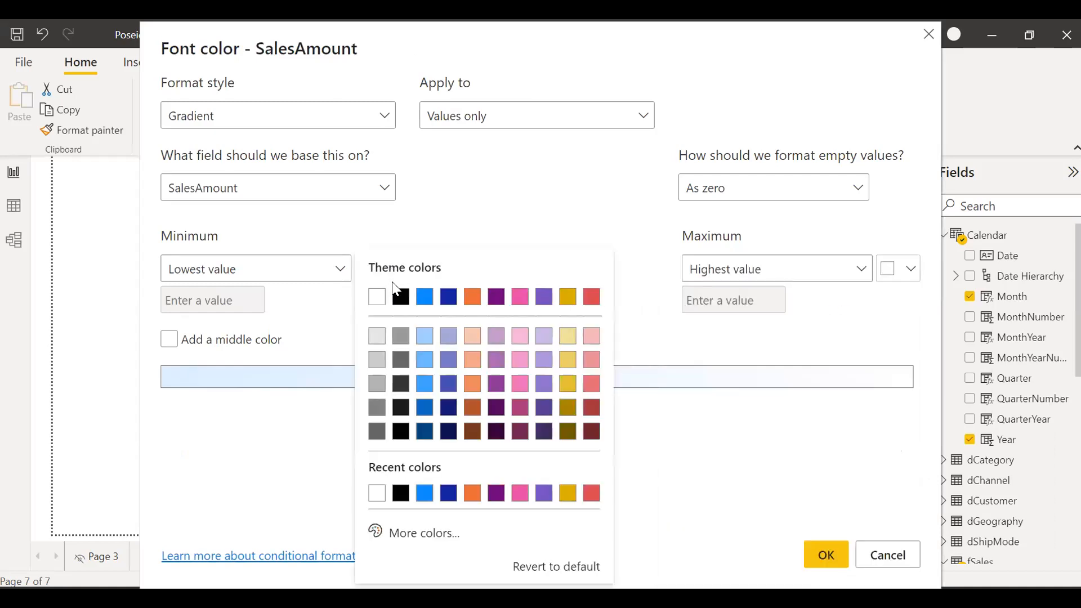
left_click(403, 298)
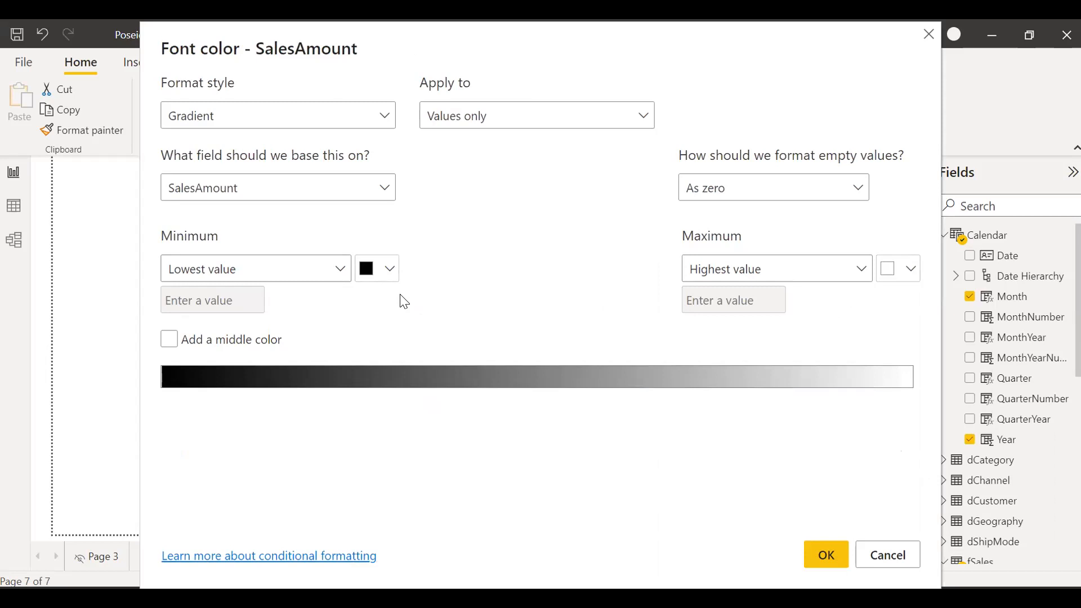
left_click(825, 556)
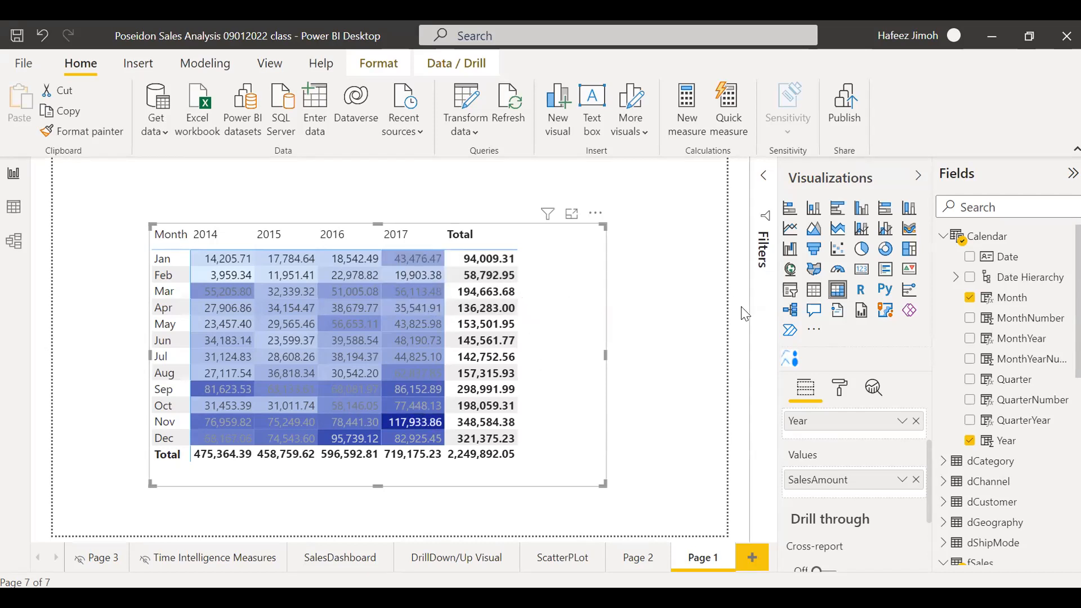
Step: Switch Row subtotals and Column subtotals to Off in the matrix's Format pane
left_click(841, 394)
scroll(823, 485, "down", 3)
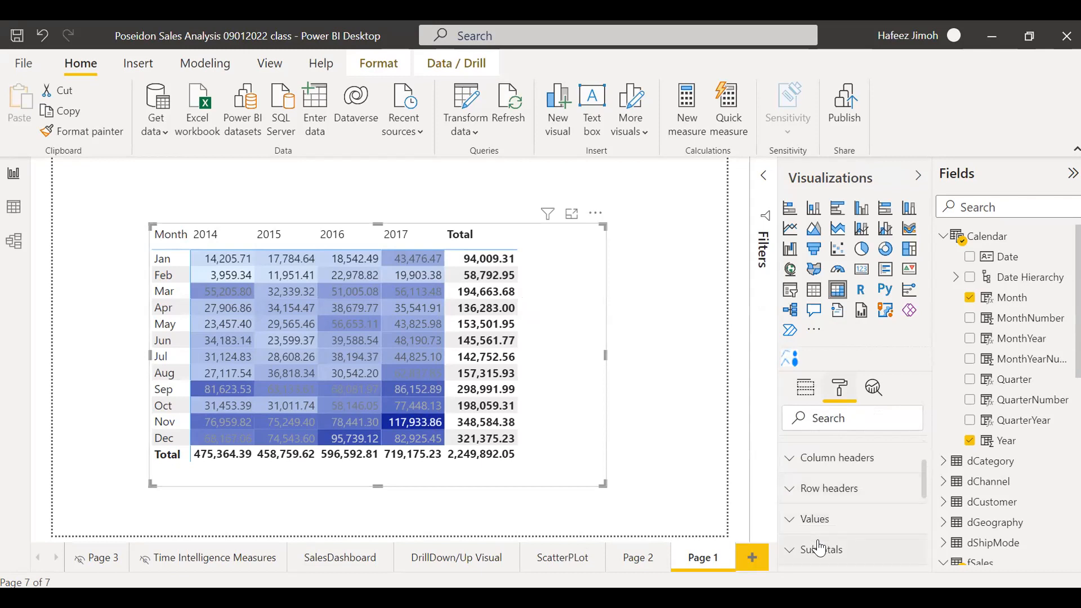
scroll(816, 555, "up", 1)
scroll(816, 543, "down", 2)
scroll(816, 540, "down", 1)
left_click(825, 486)
left_click(835, 520)
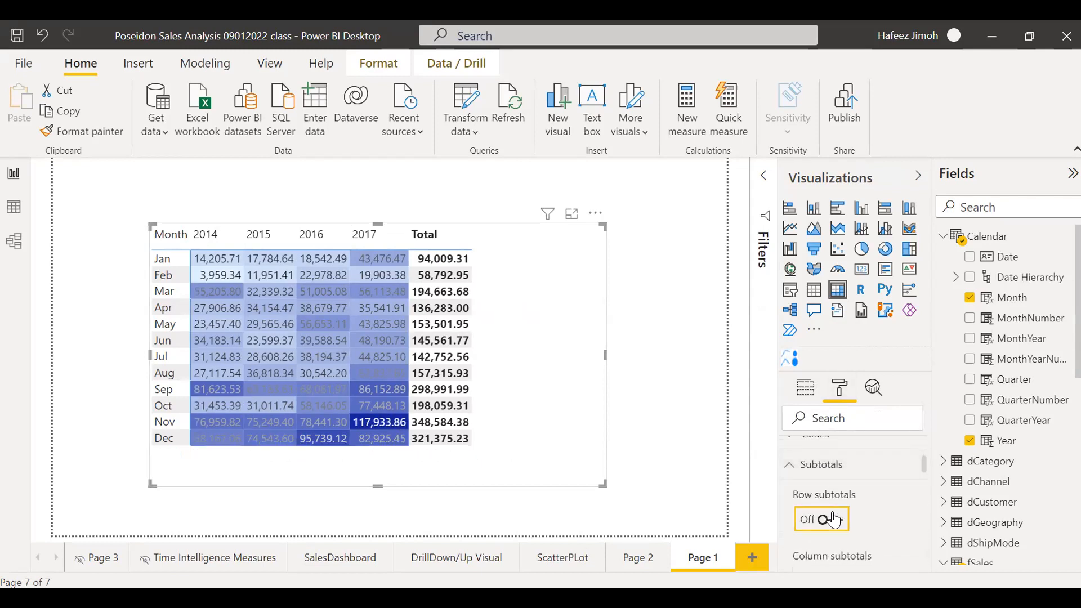
scroll(835, 520, "down", 2)
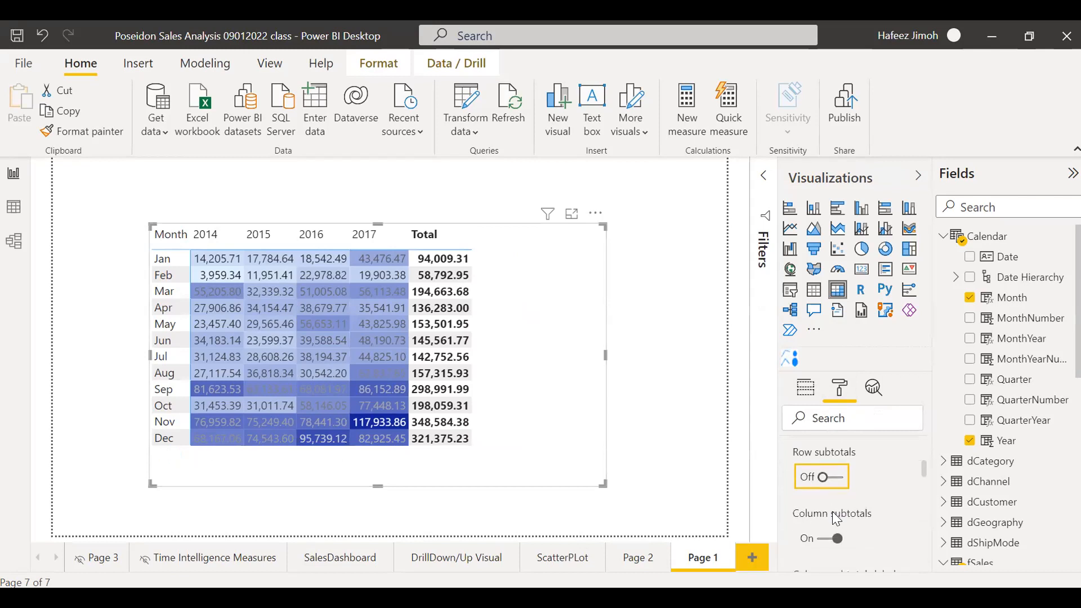
left_click(835, 520)
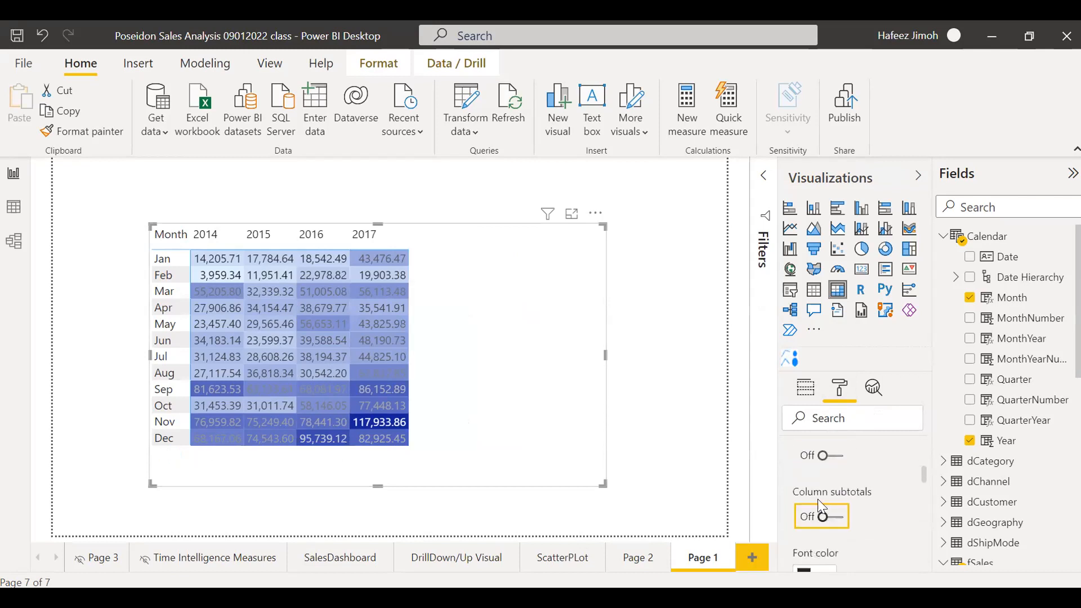
Step: Resize the matrix visual by dragging its corner handle
left_click_drag(604, 484, 423, 465)
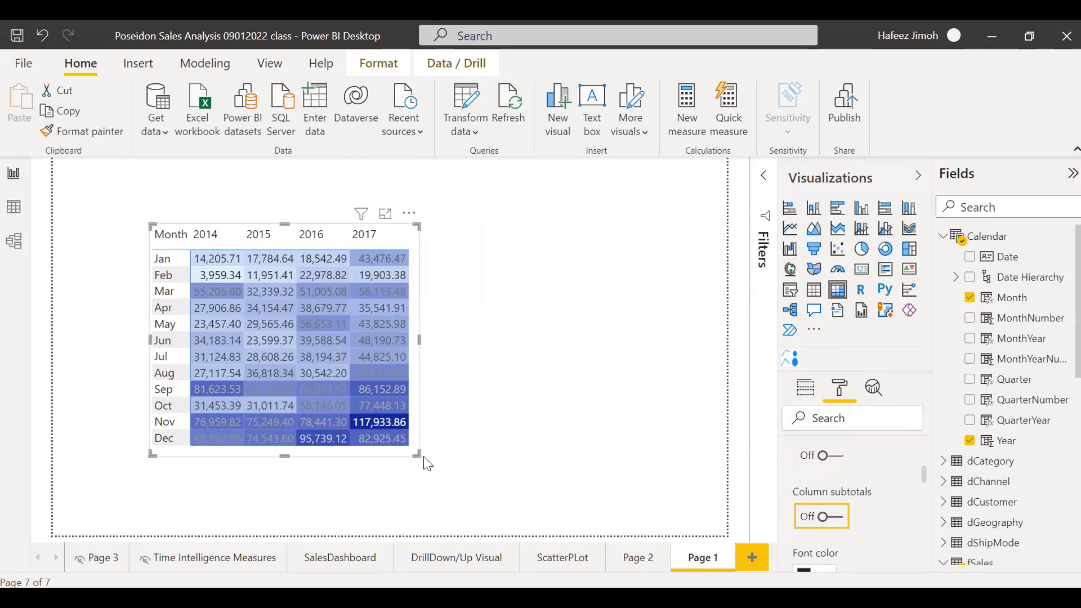
left_click_drag(417, 454, 667, 485)
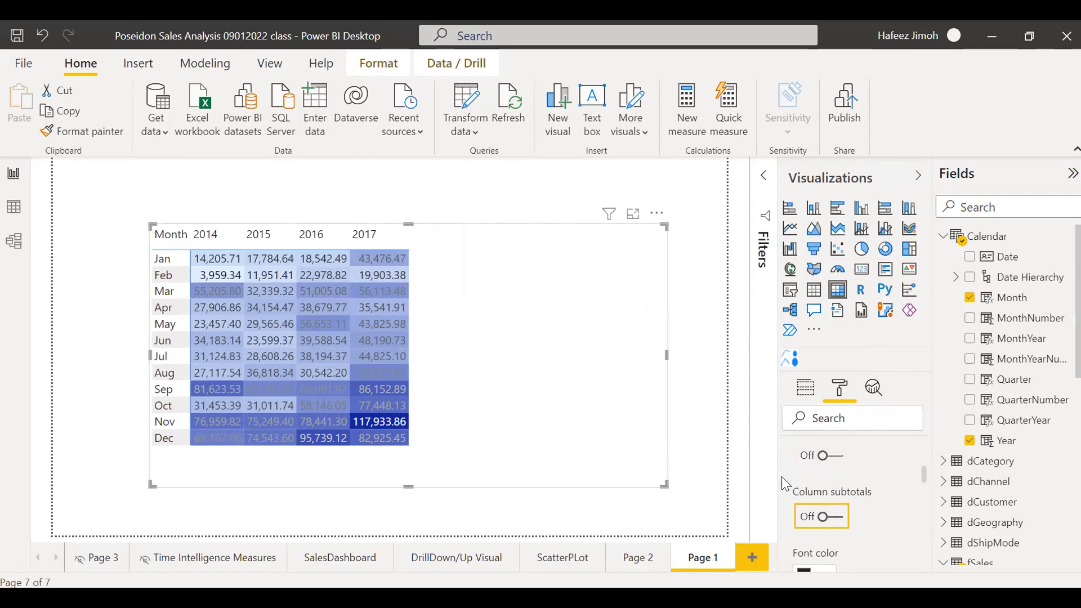
left_click(807, 389)
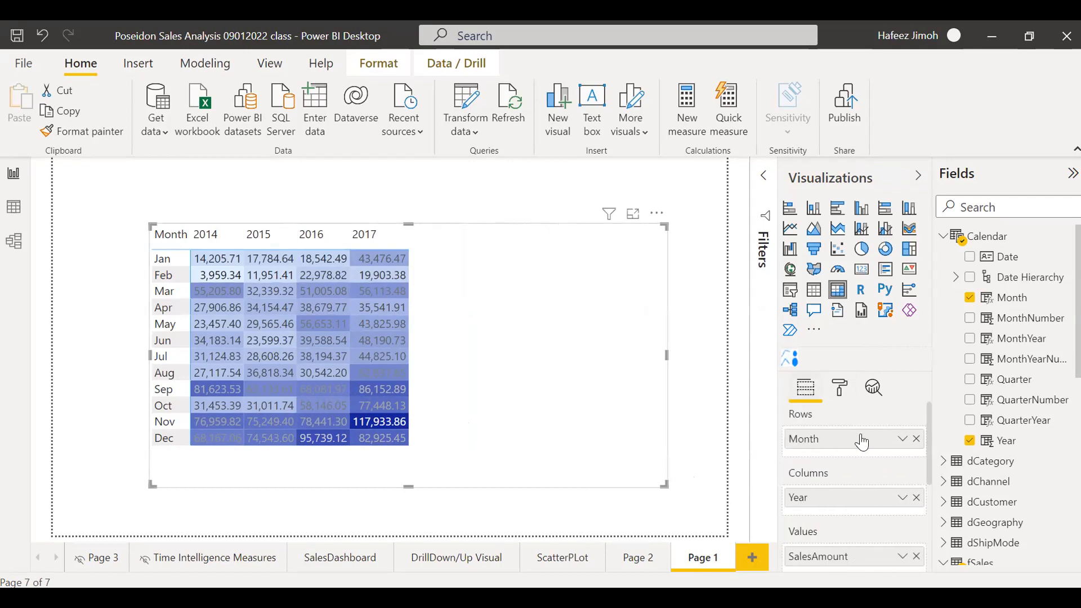
Step: Look through the SalesAmount field options and dismiss the menu without changes
scroll(809, 473, "down", 2)
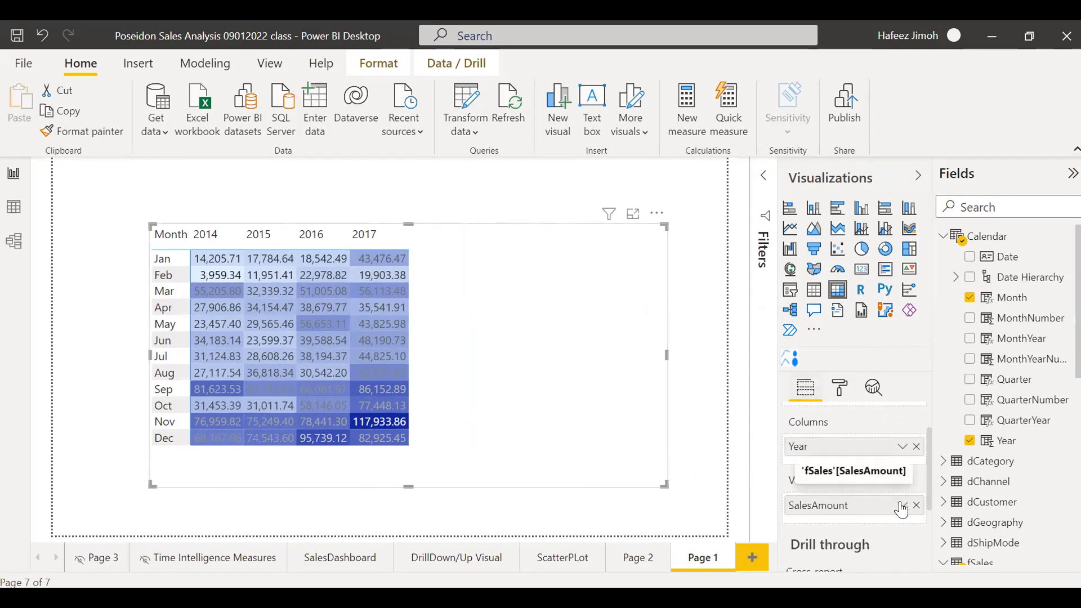
left_click(902, 505)
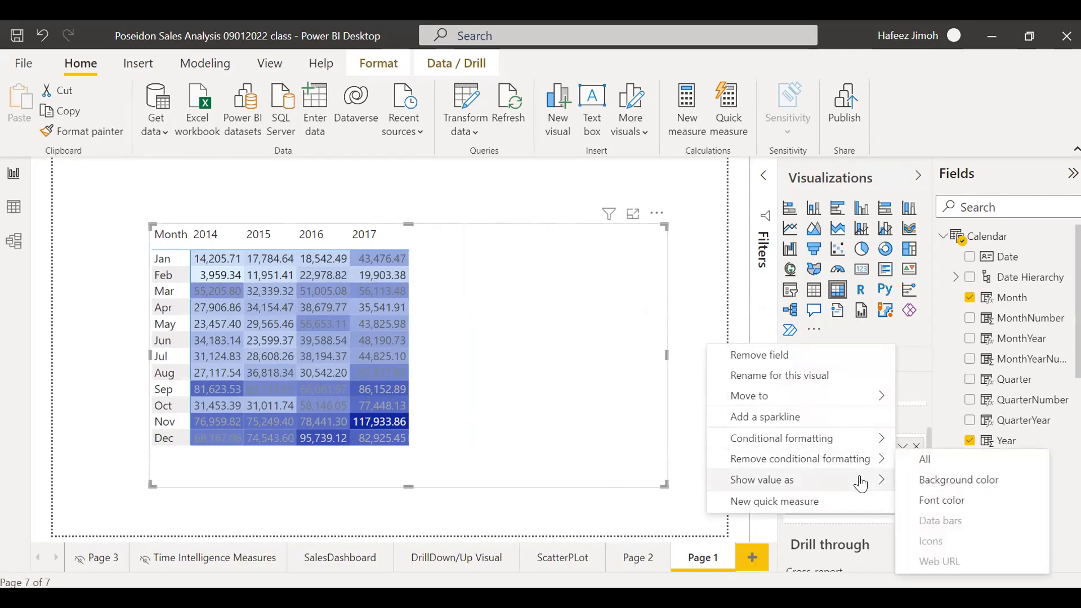
mouse_move(861, 484)
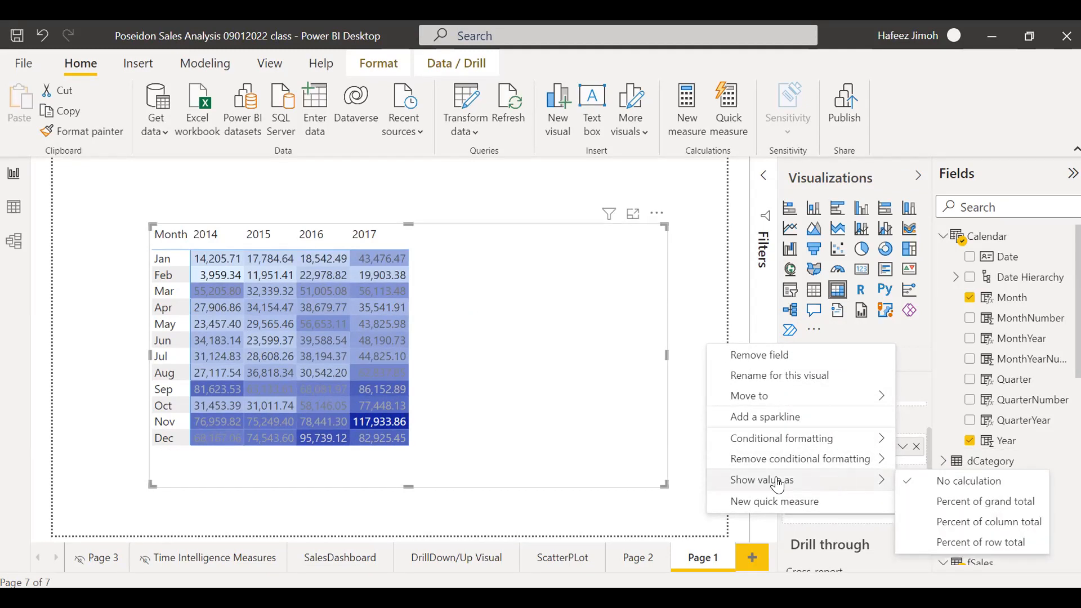
mouse_move(828, 440)
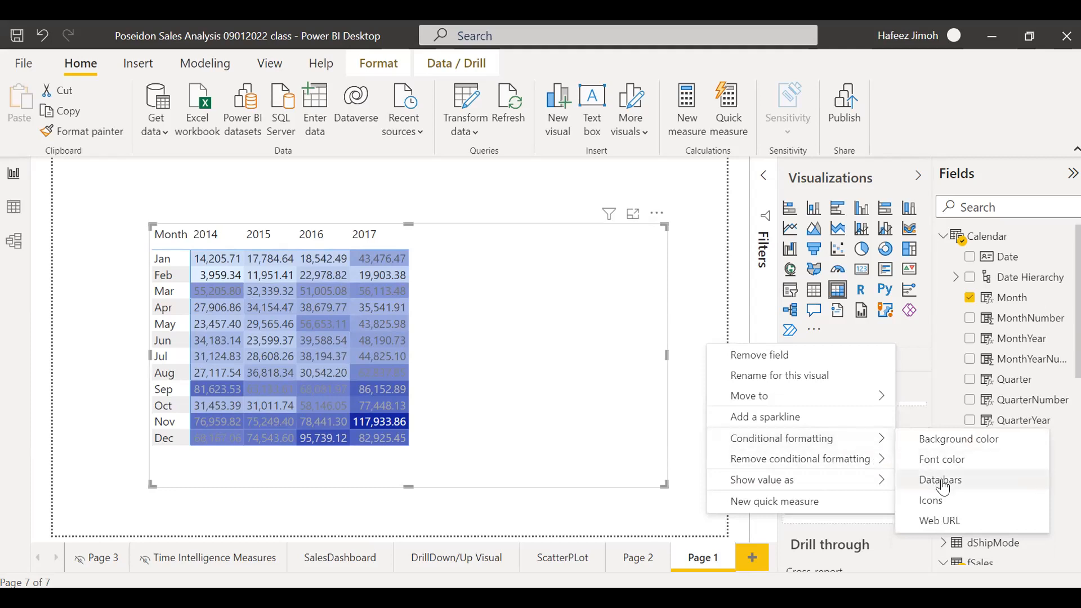
key("Escape")
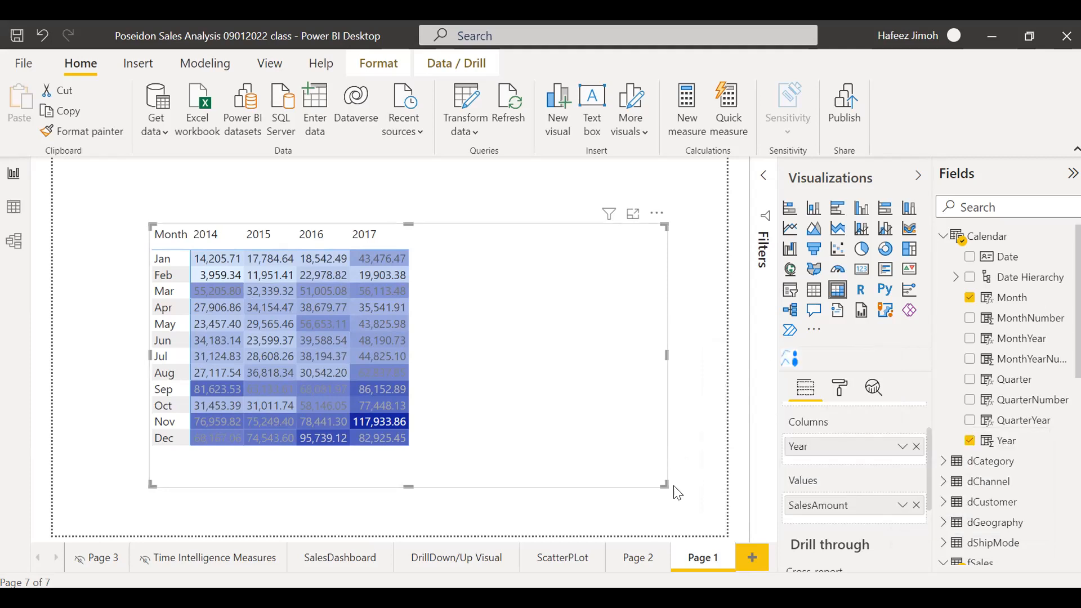
Step: Shrink the matrix to fit its columns and duplicate it with Ctrl+C / Ctrl+V
left_click_drag(666, 485, 416, 476)
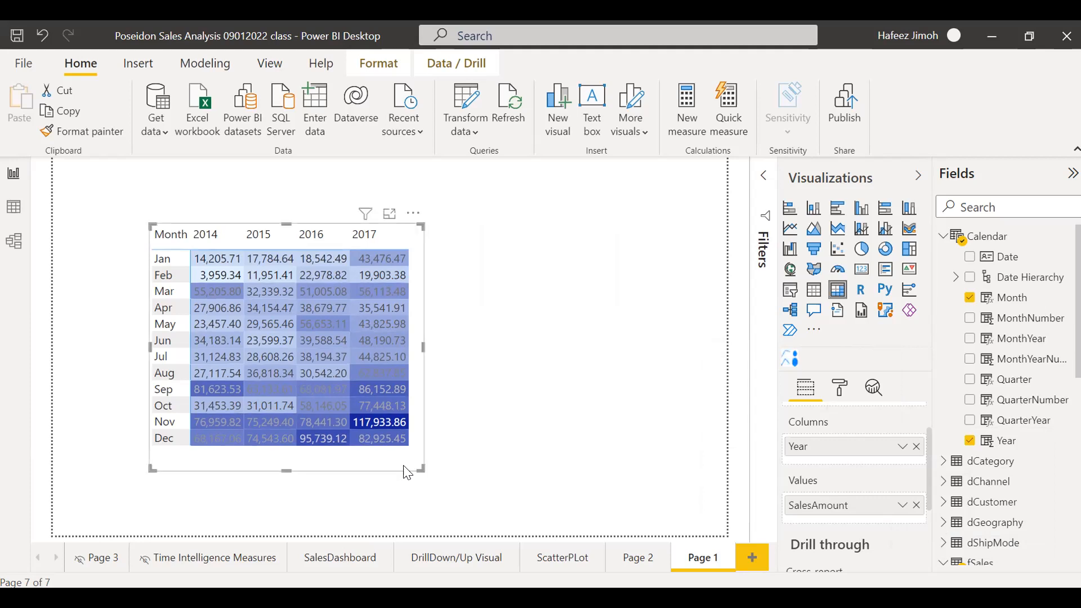
key("ctrl+c")
key("ctrl+v")
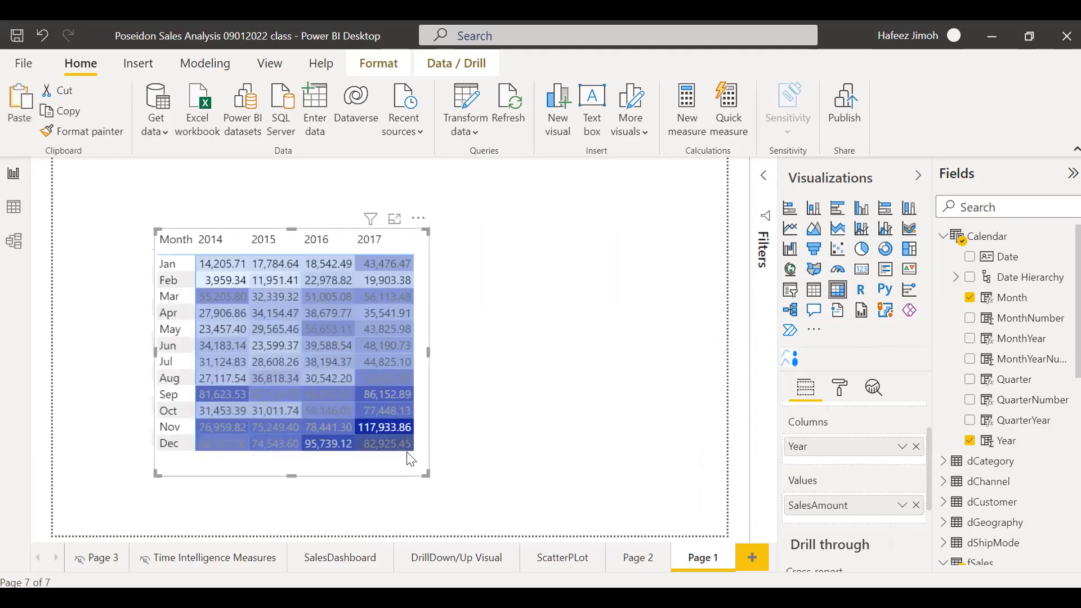
Step: Arrange the original and duplicate matrices side by side on the page
left_click_drag(564, 429, 665, 467)
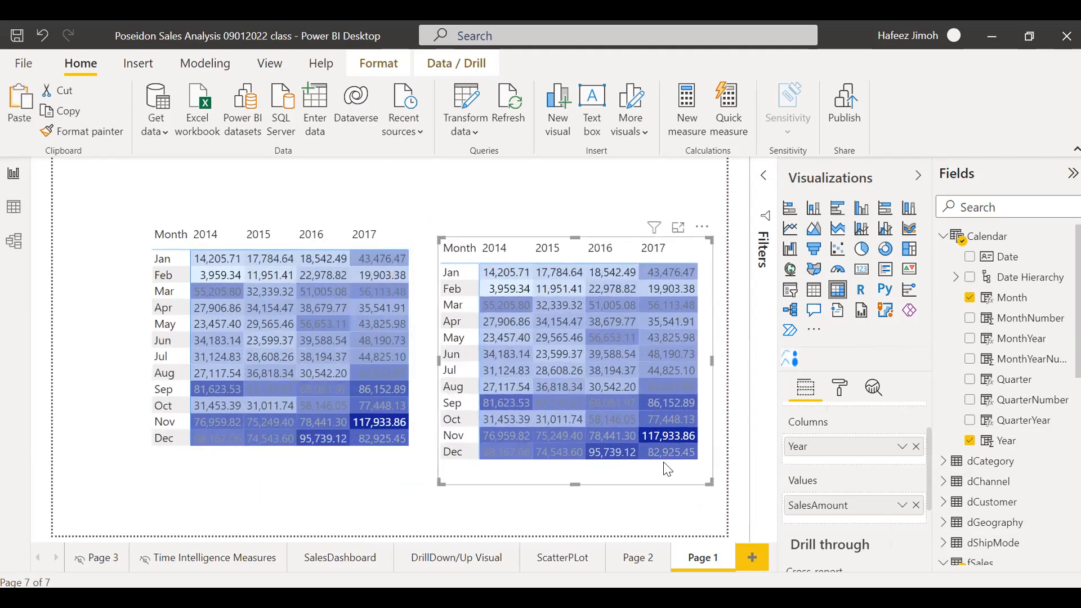
left_click_drag(407, 465, 343, 480)
left_click_drag(507, 467, 484, 473)
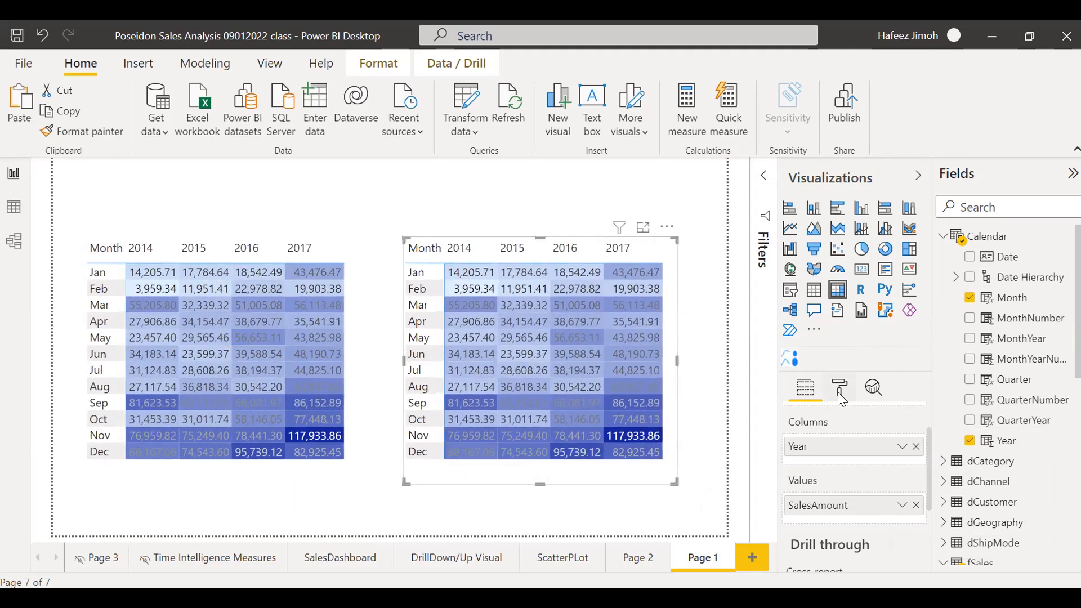
Step: Remove all conditional formatting from the copy's SalesAmount field
left_click(902, 505)
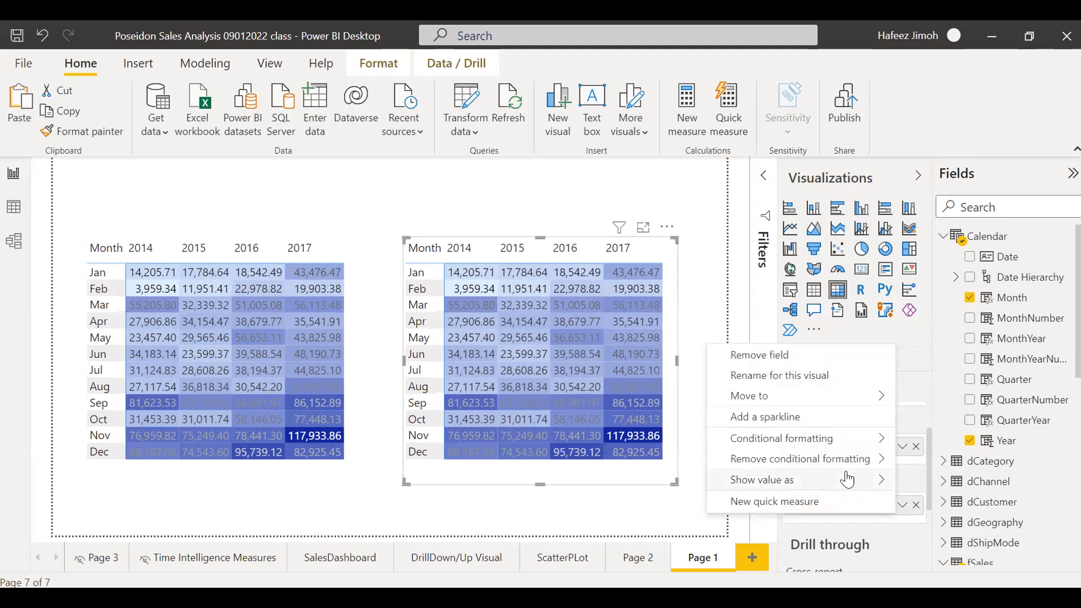
mouse_move(841, 469)
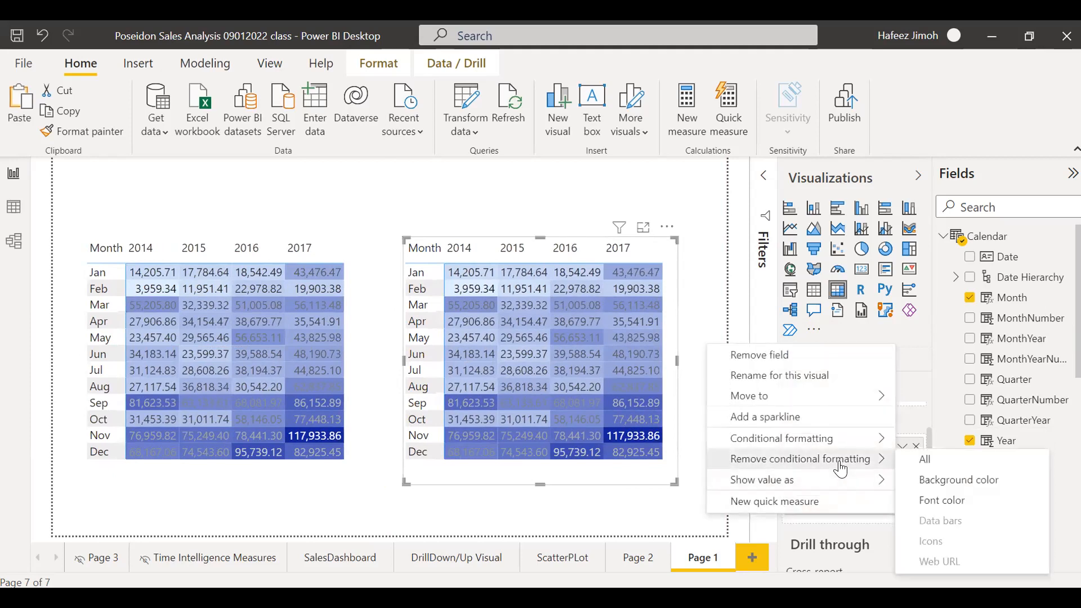
left_click(922, 464)
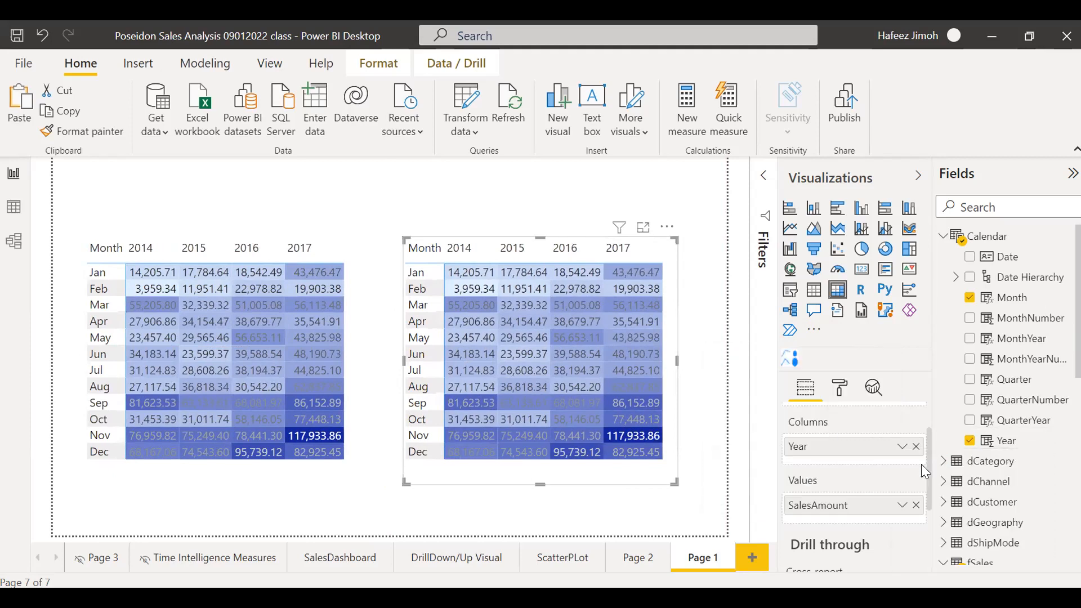
left_click(902, 505)
Step: Add blue data bars to the copy's SalesAmount values, keeping Show bar only unticked
mouse_move(959, 484)
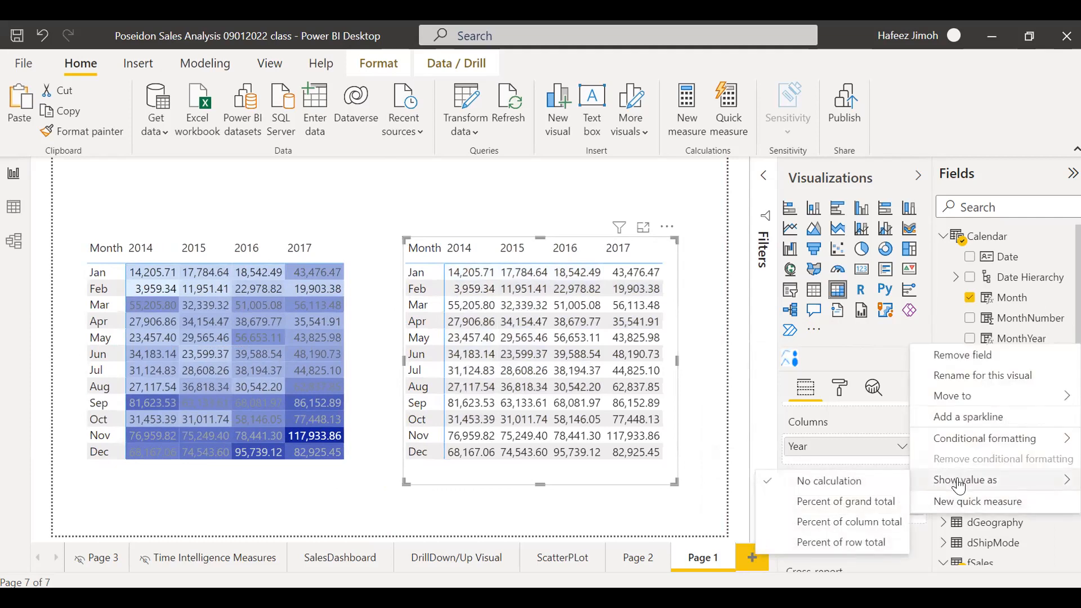
mouse_move(959, 447)
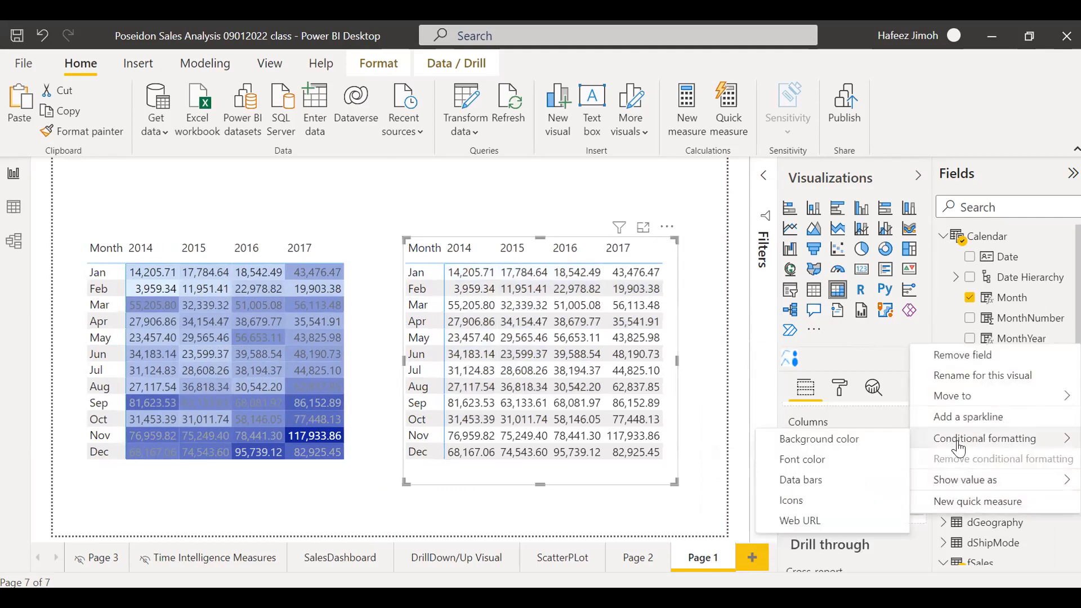
left_click(840, 480)
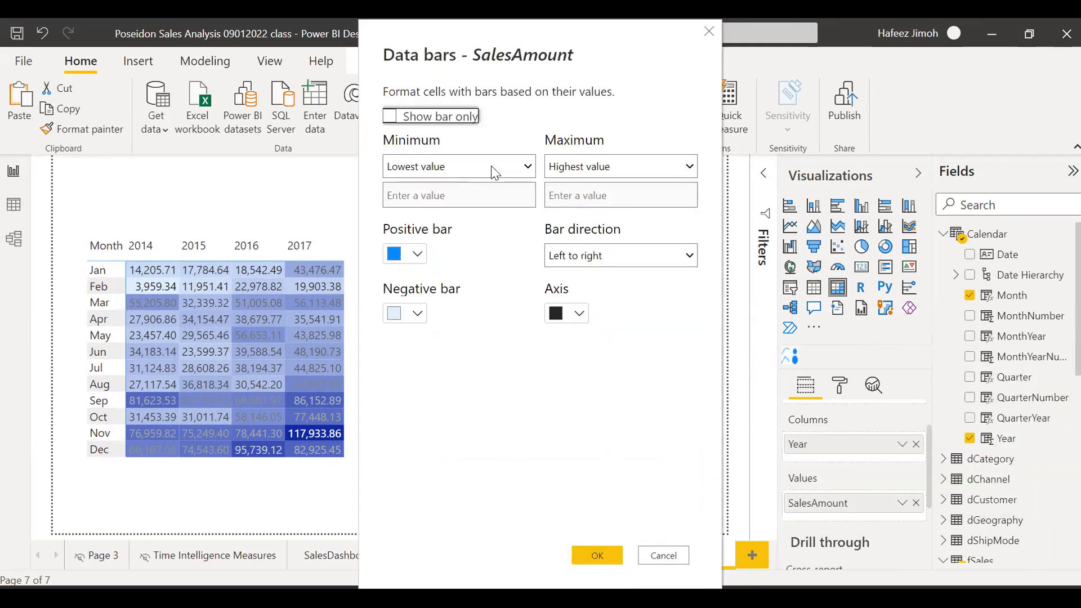
left_click(468, 123)
left_click(468, 123)
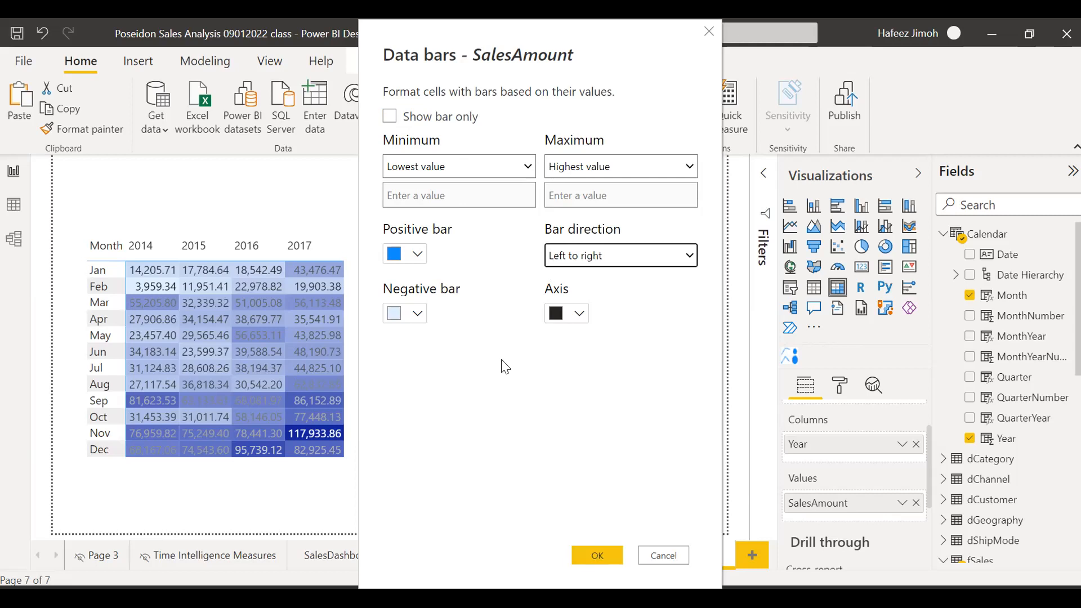
left_click(589, 558)
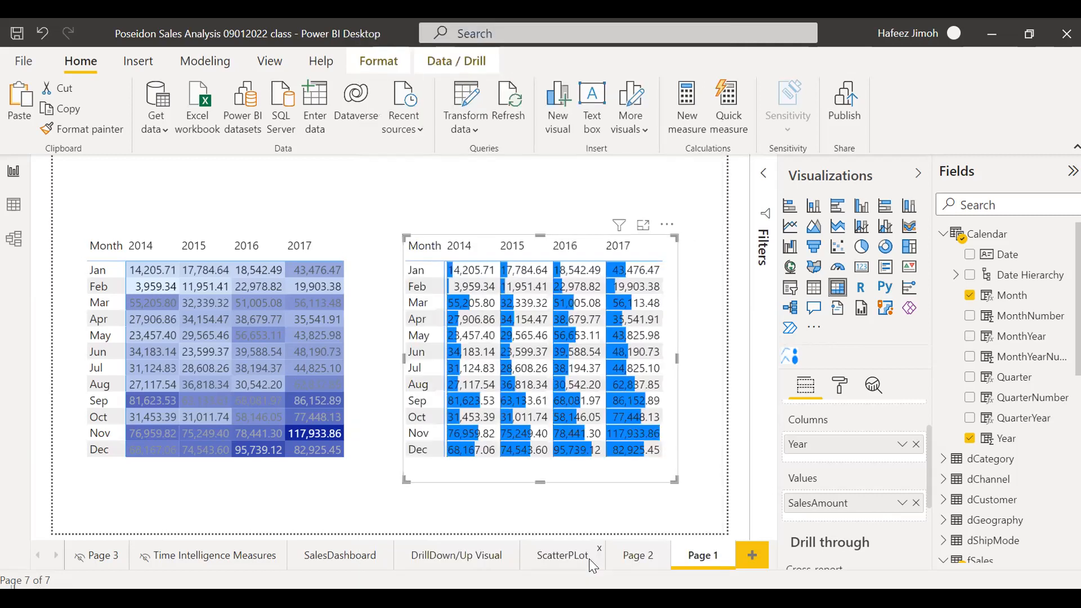
Step: Tick Show bar only in the copy's SalesAmount data bars so the numbers are hidden
left_click(685, 486)
left_click(665, 473)
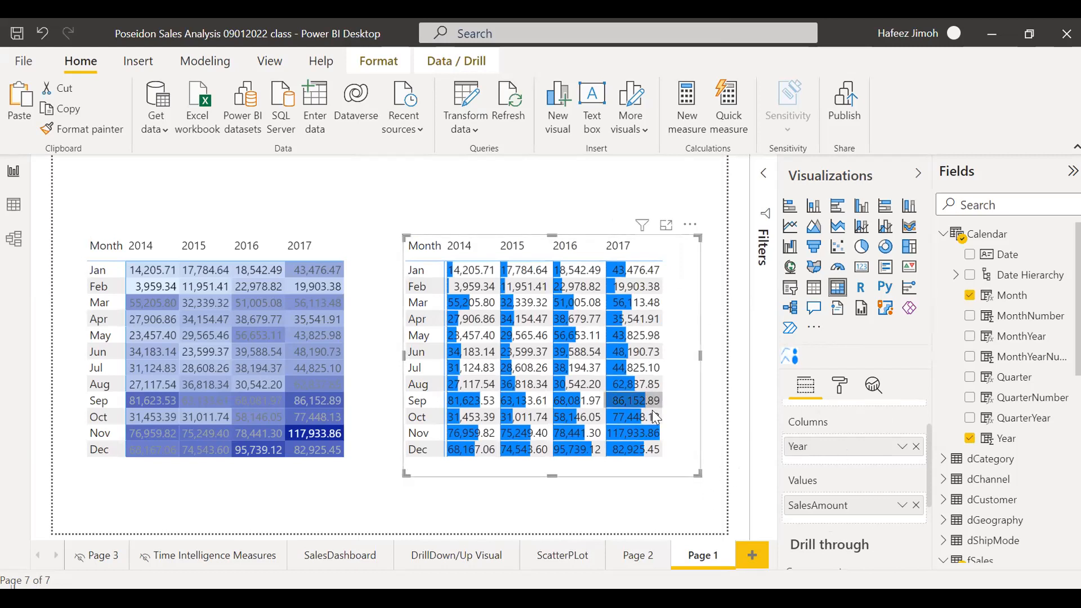
left_click(903, 507)
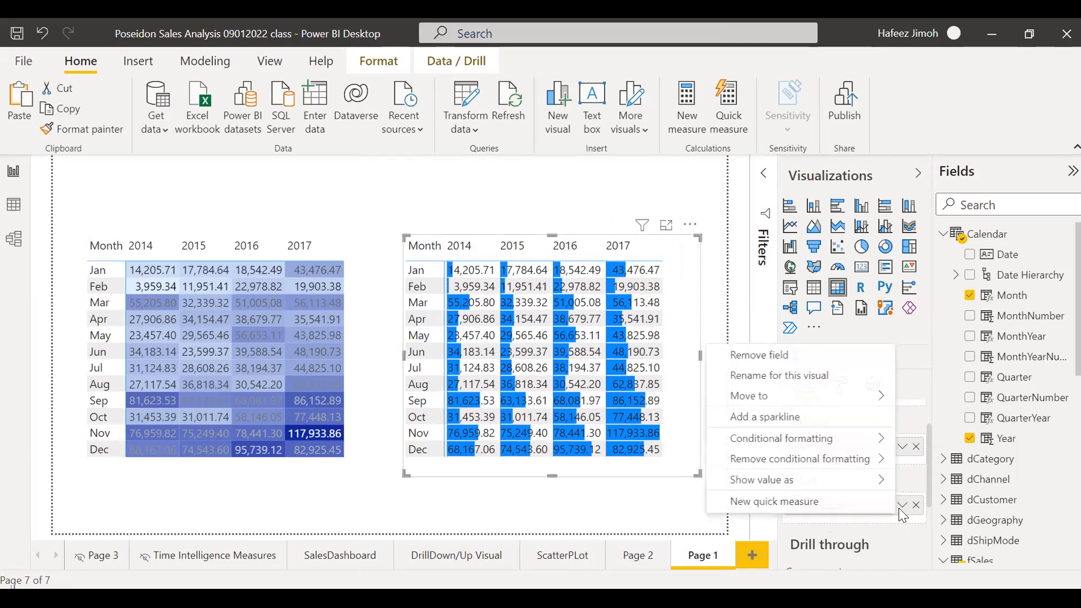
mouse_move(866, 462)
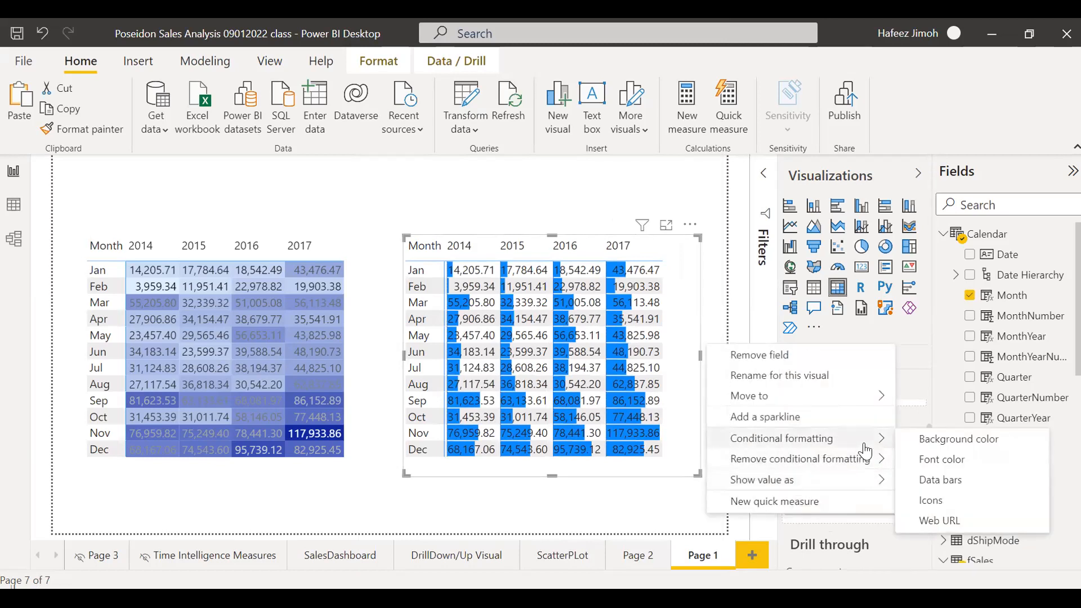
left_click(945, 478)
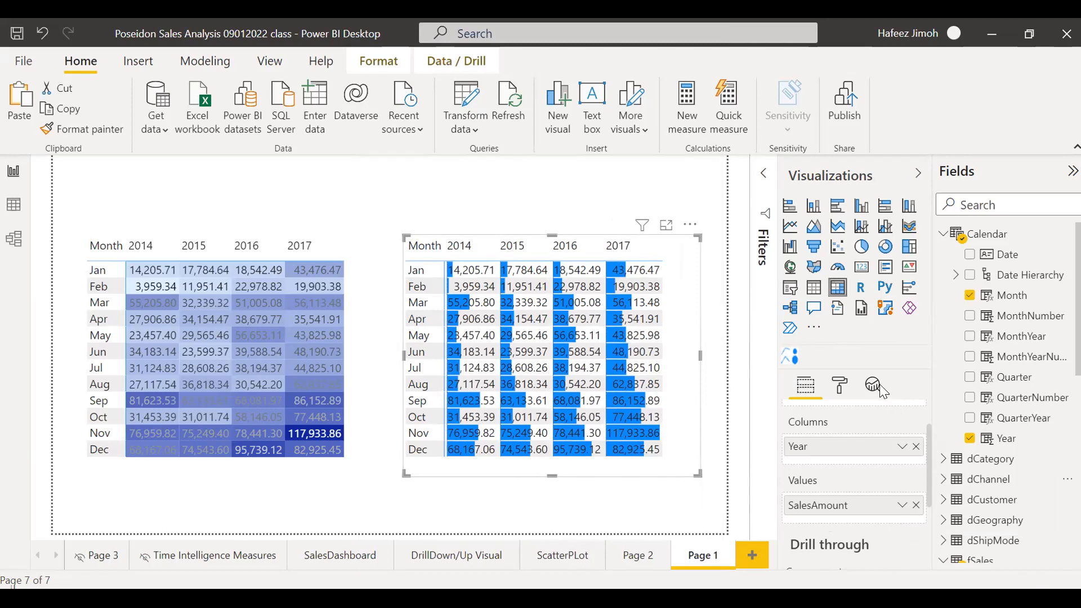
left_click(445, 113)
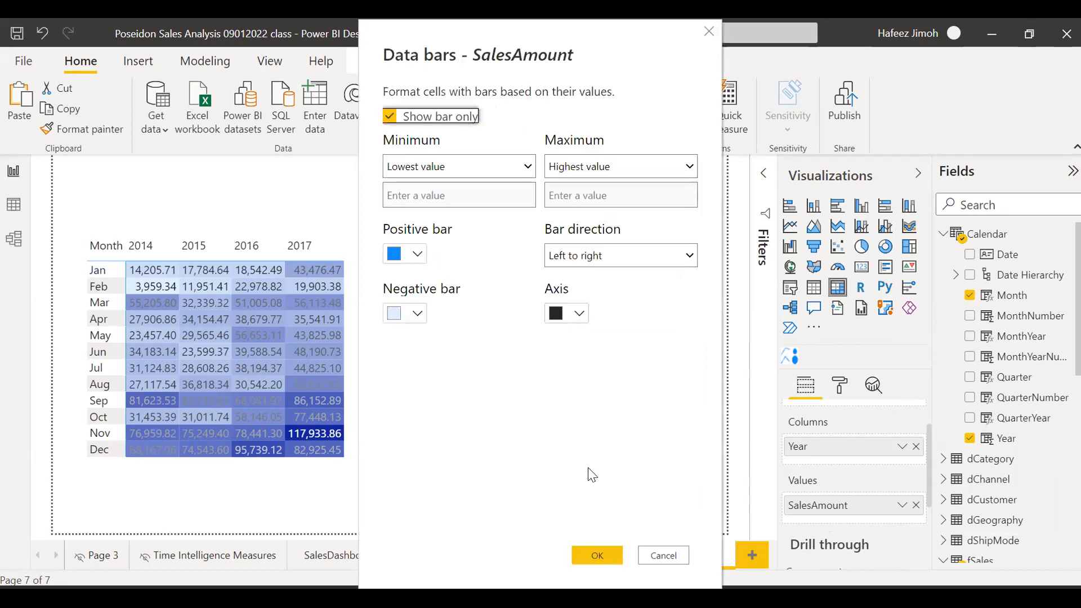
left_click(613, 548)
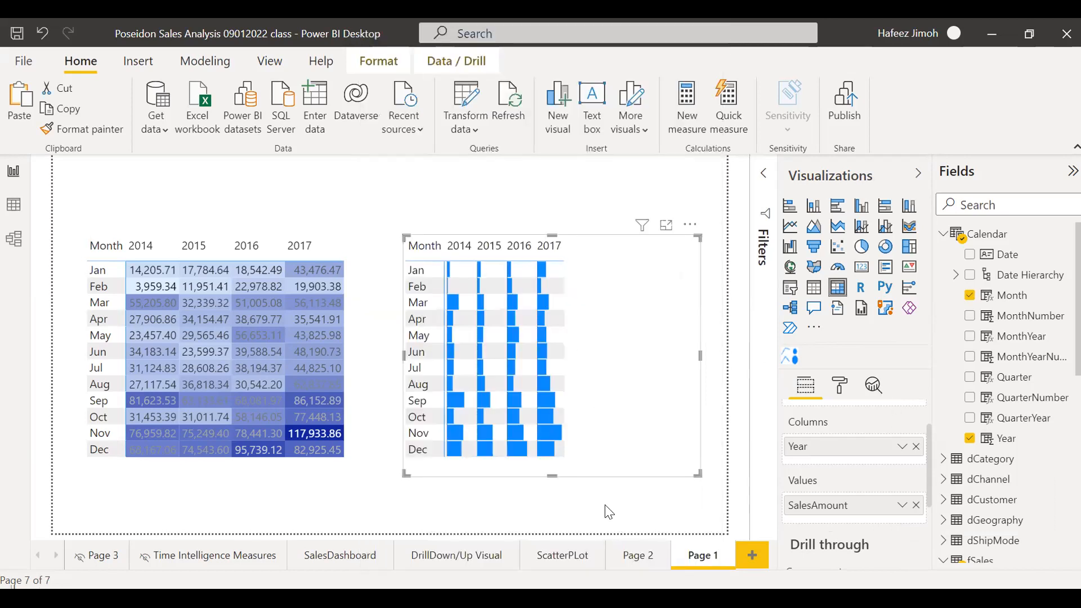
Step: Adjust the bars-only matrix's width, then add a new blank report page
left_click_drag(706, 486, 627, 466)
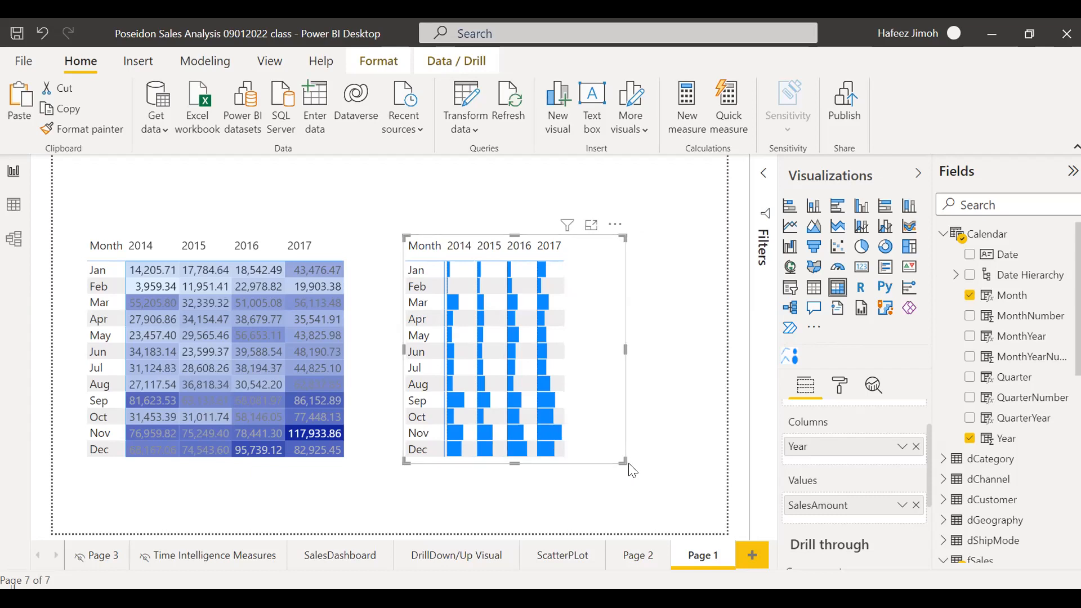
left_click_drag(625, 464, 641, 495)
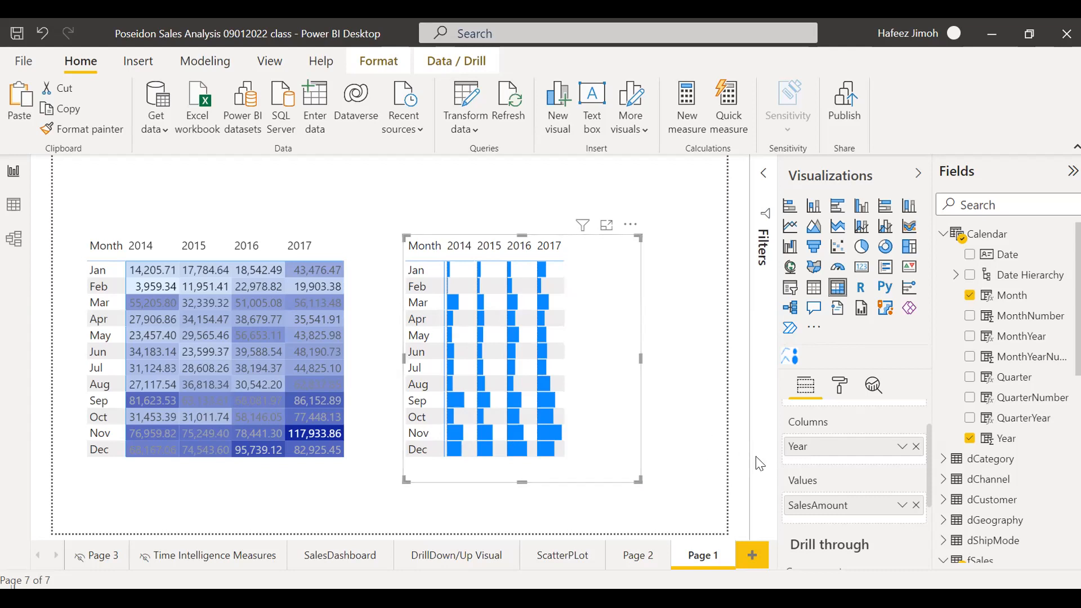
left_click(902, 505)
mouse_move(882, 462)
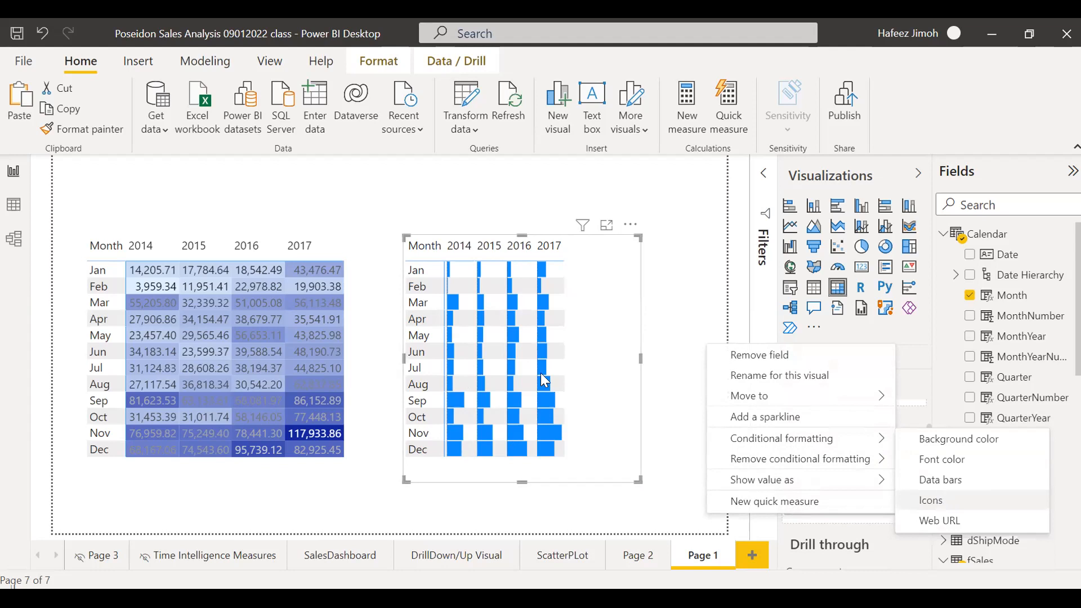
left_click(571, 383)
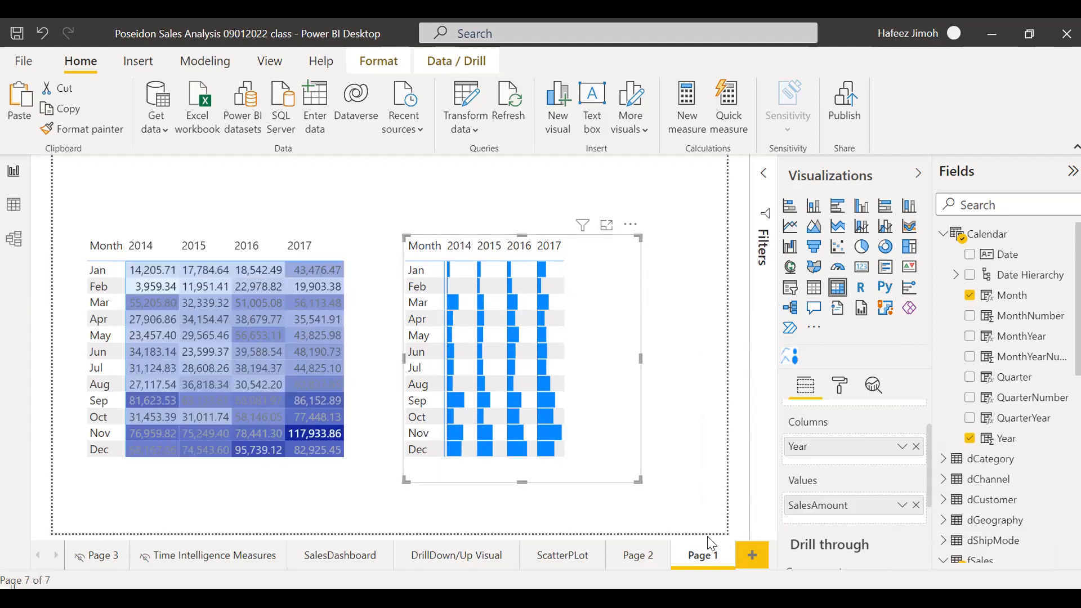
left_click(751, 556)
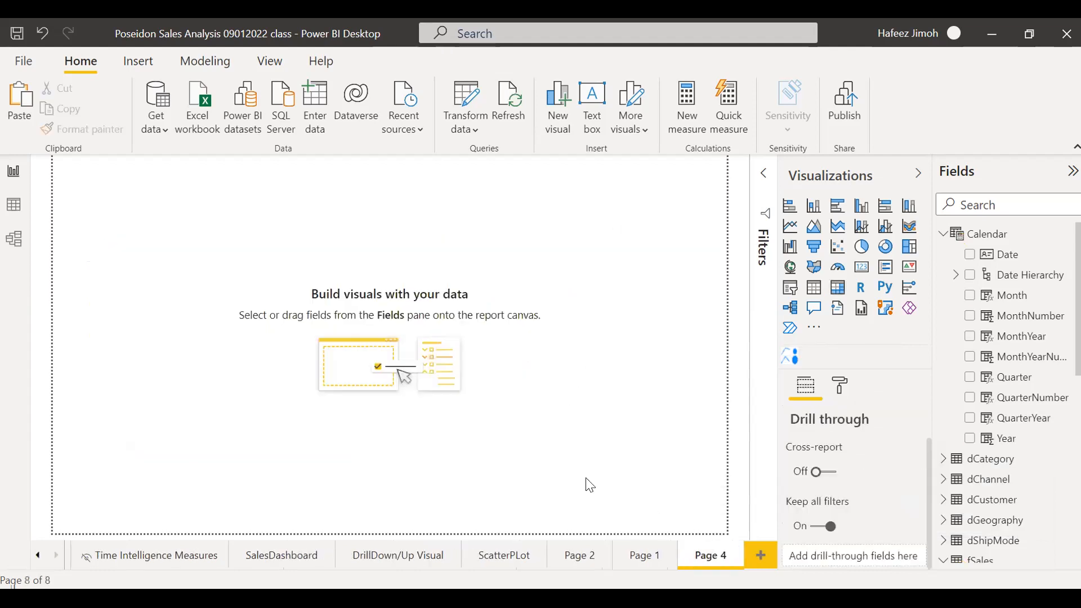
Step: Insert a Table visual and enlarge it on Page 4
left_click(814, 288)
left_click_drag(179, 292, 497, 508)
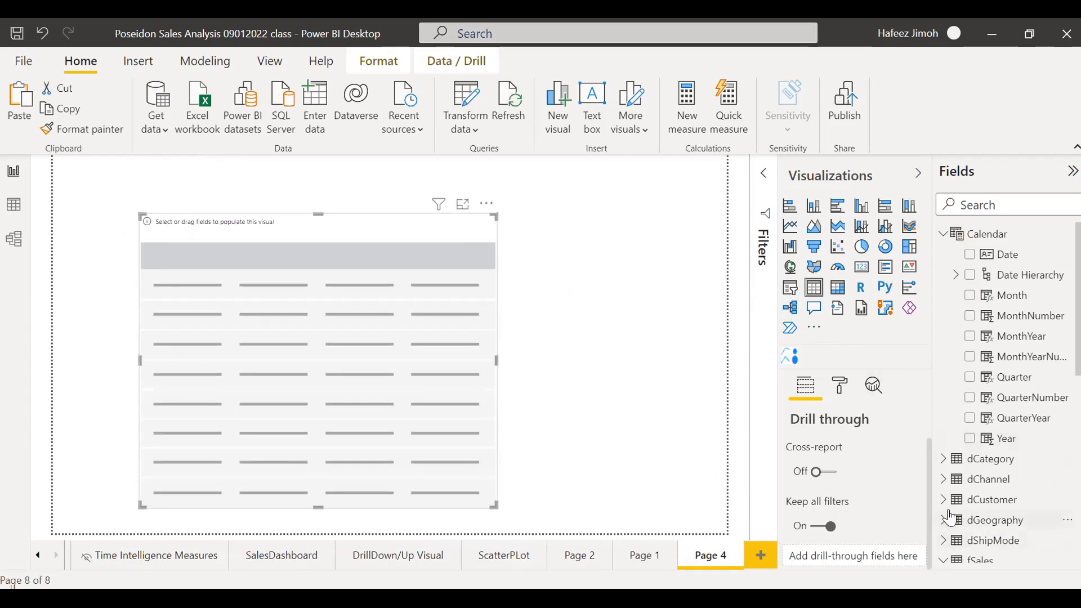
scroll(950, 496, "down", 3)
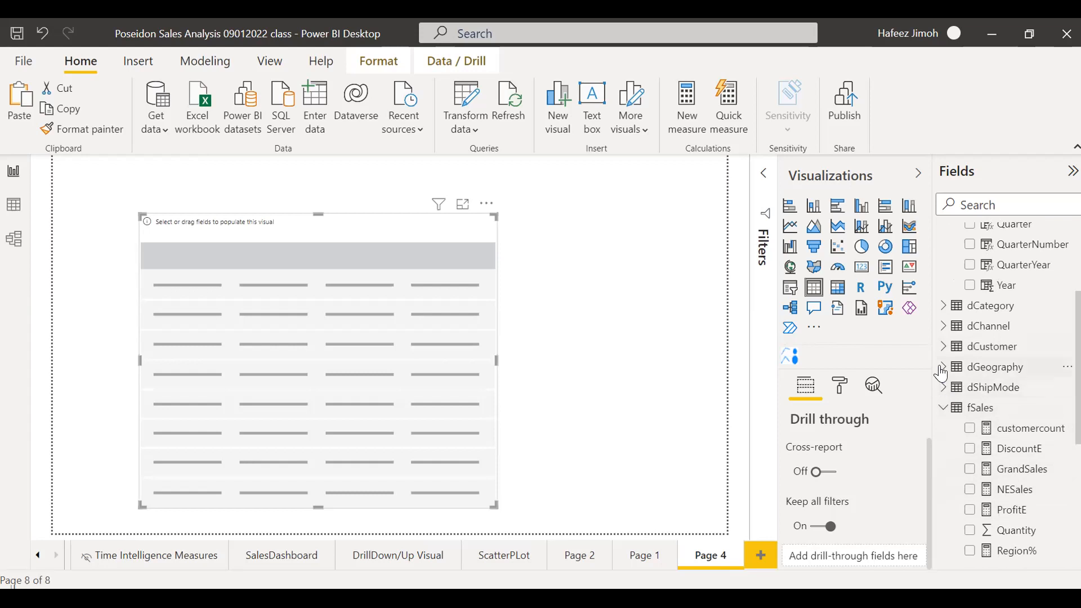
Step: Add dGeography State and fSales SalesAmount as the table's columns
left_click(942, 370)
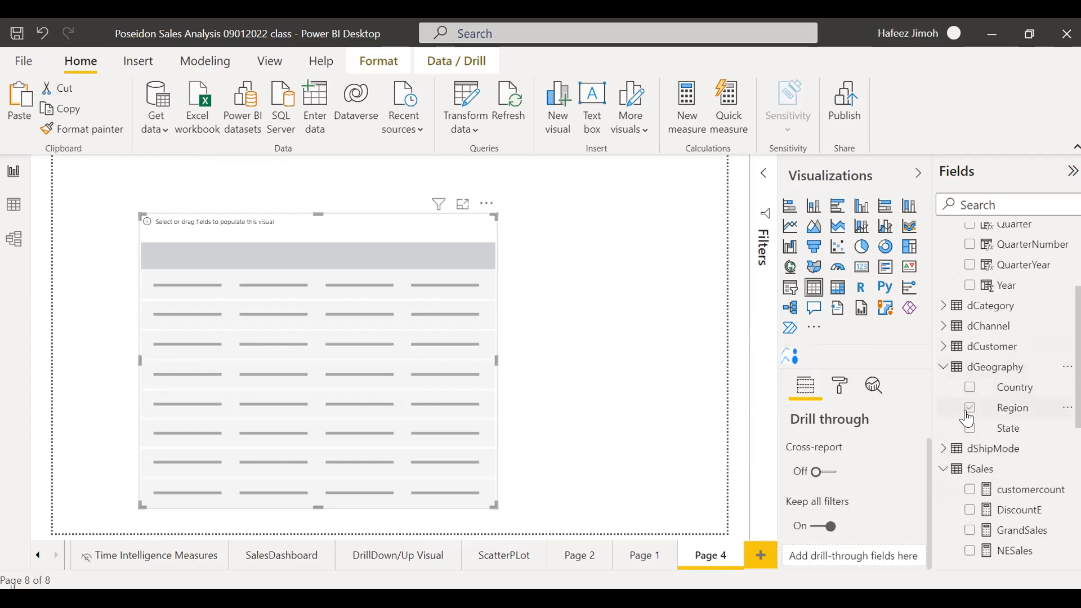
left_click(970, 428)
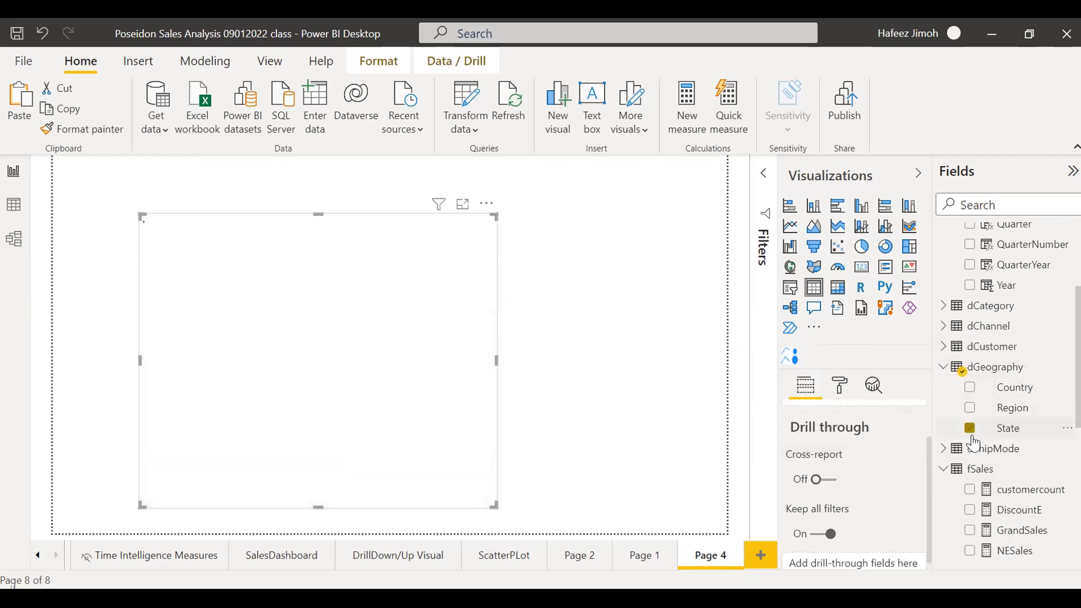
scroll(976, 444, "down", 5)
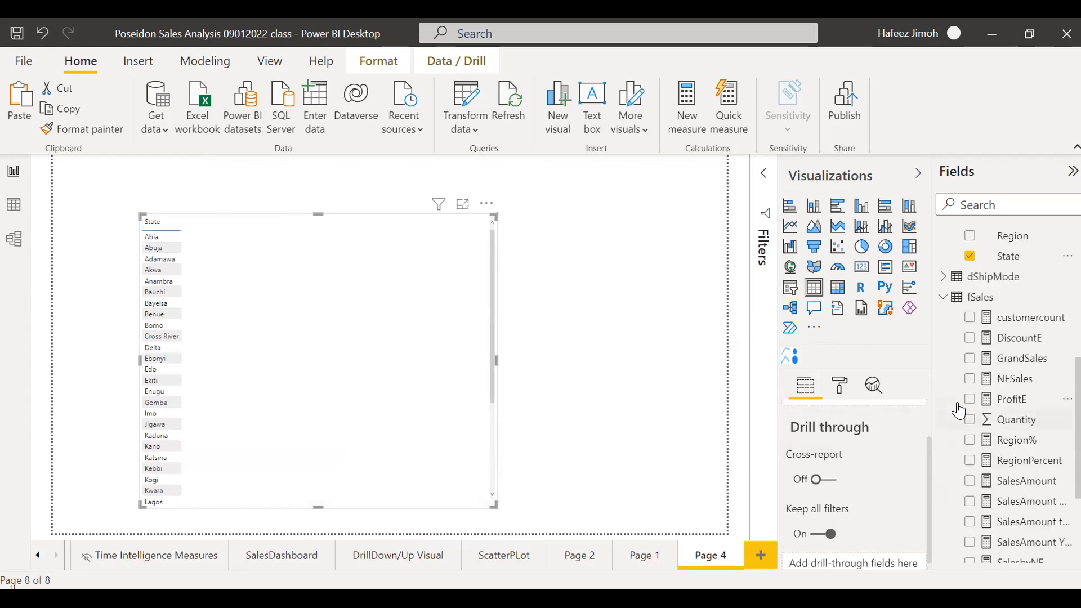
scroll(960, 412, "up", 2)
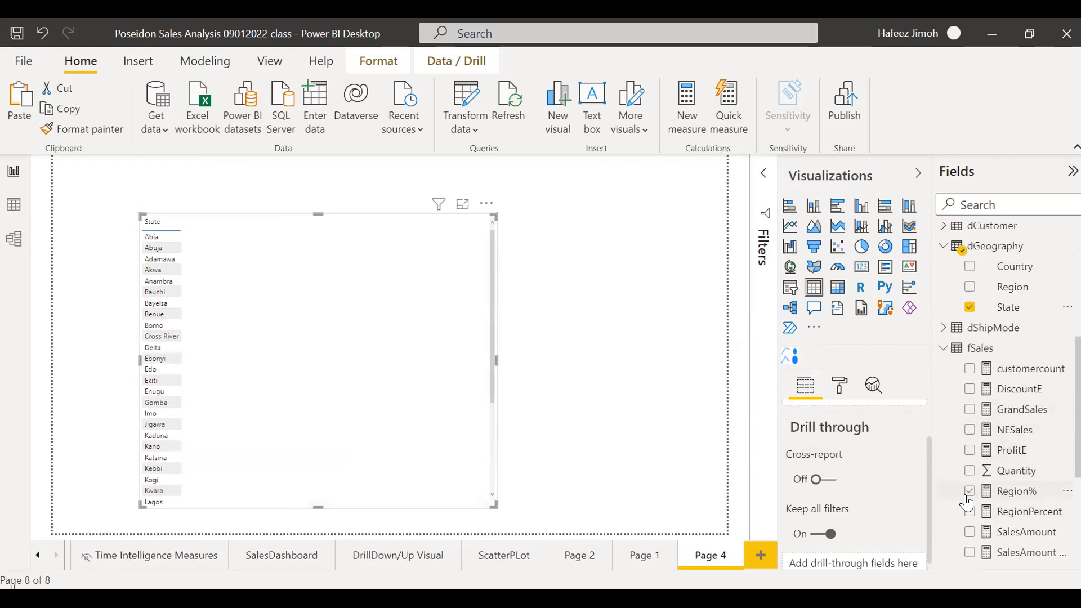
left_click(969, 534)
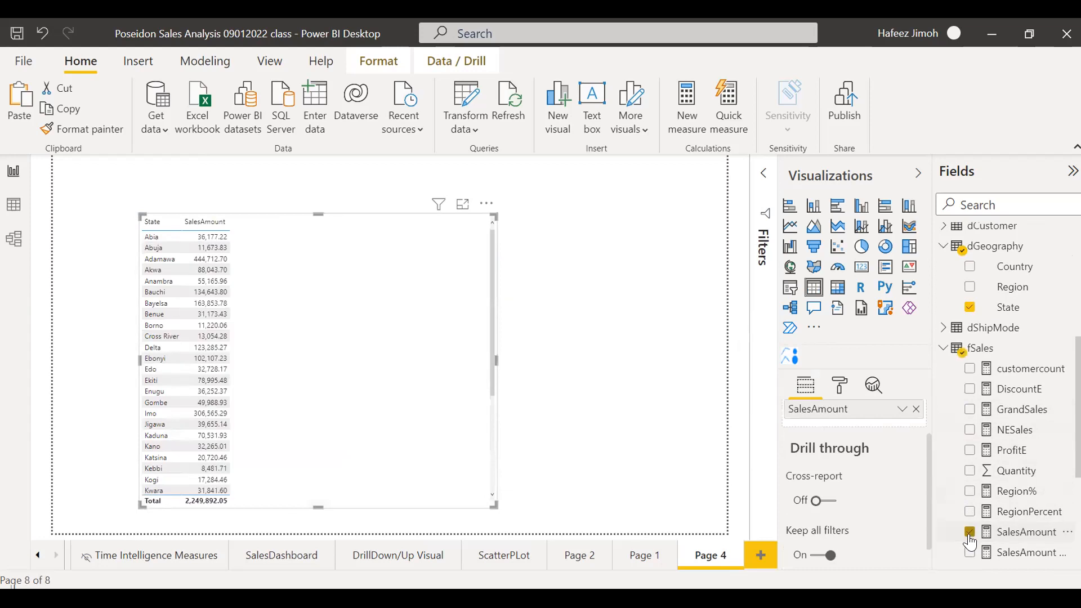
Step: Add YoYGrowth to the table, then take it back out
scroll(985, 515, "down", 8)
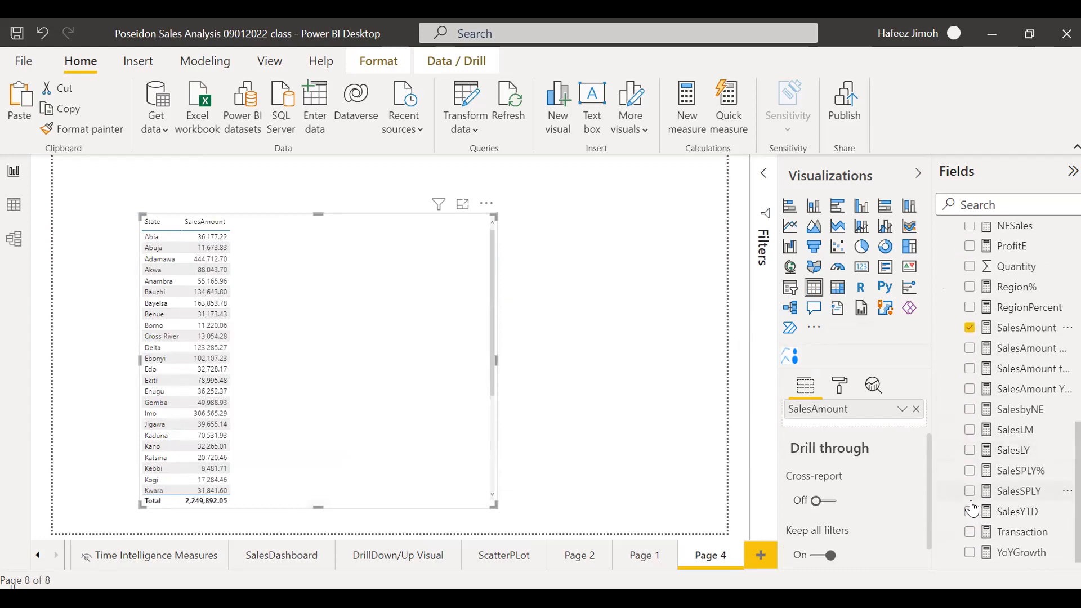
scroll(973, 508, "up", 4)
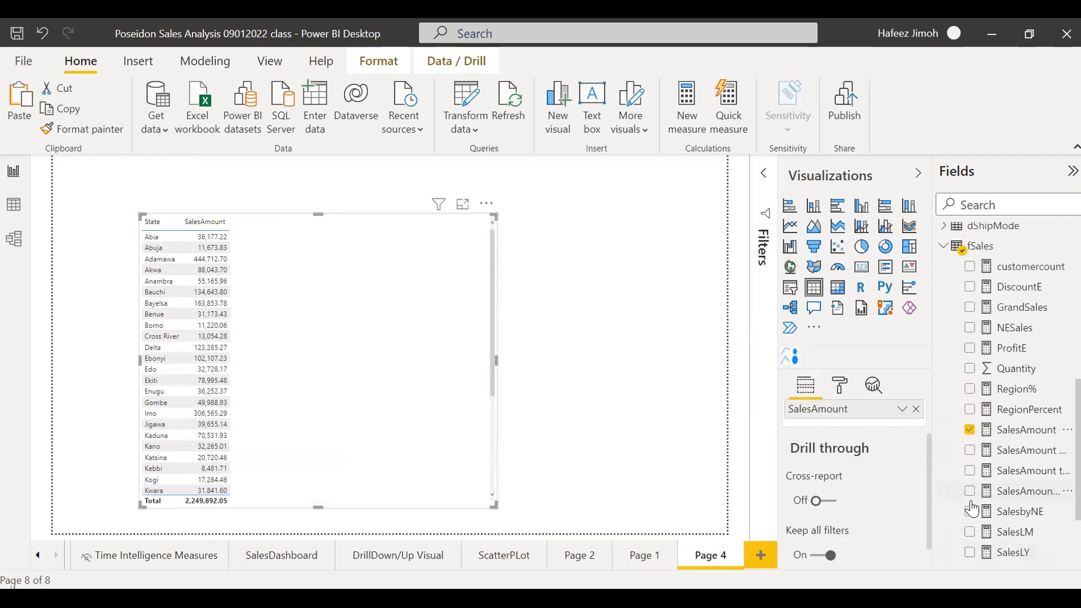
scroll(973, 509, "up", 2)
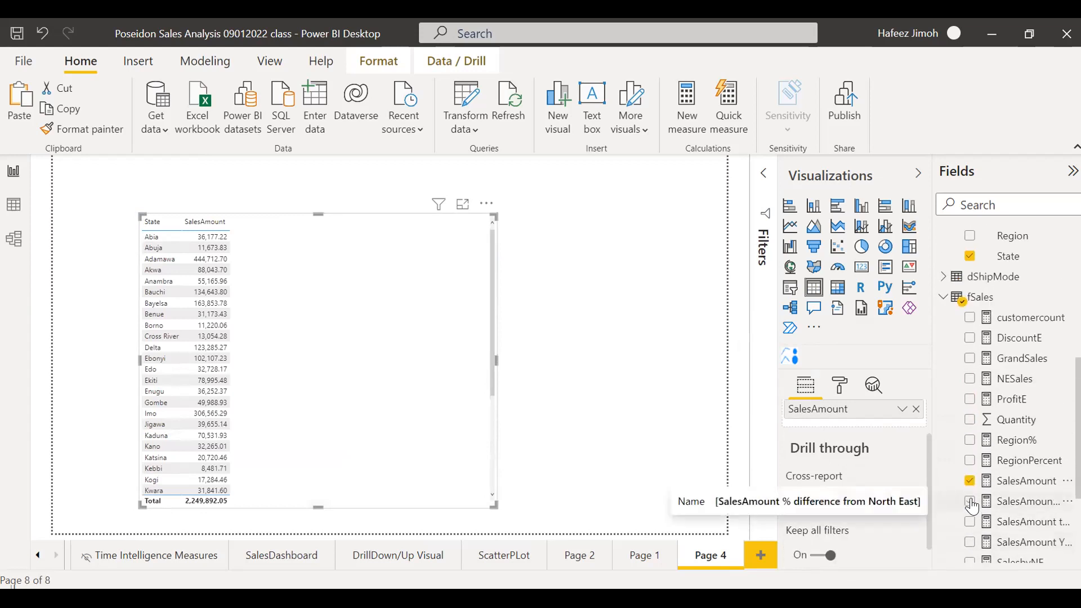
scroll(973, 507, "down", 6)
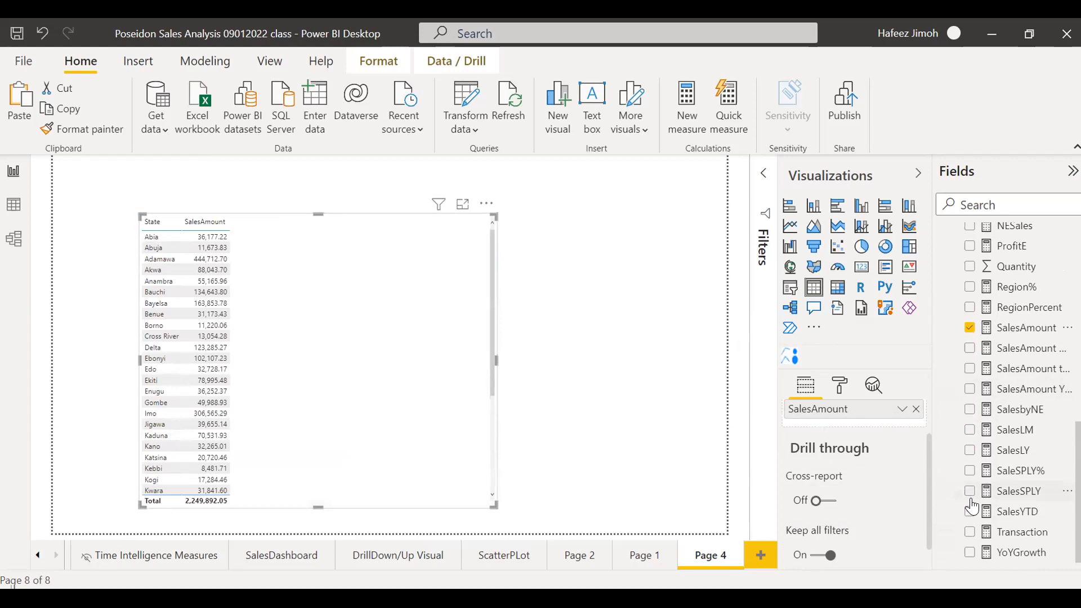
left_click(970, 555)
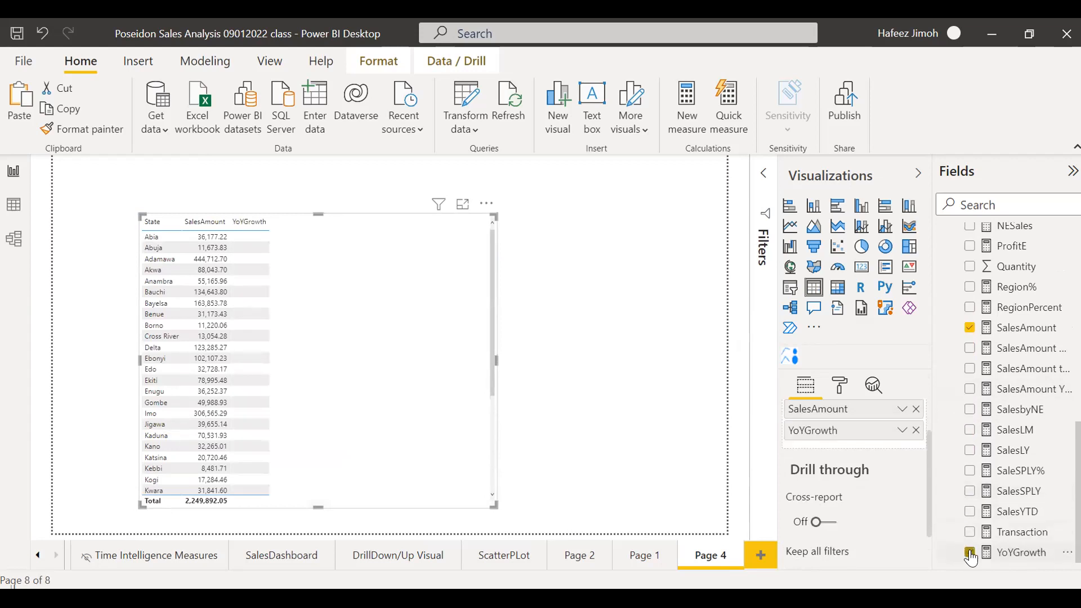
scroll(904, 545, "up", 2)
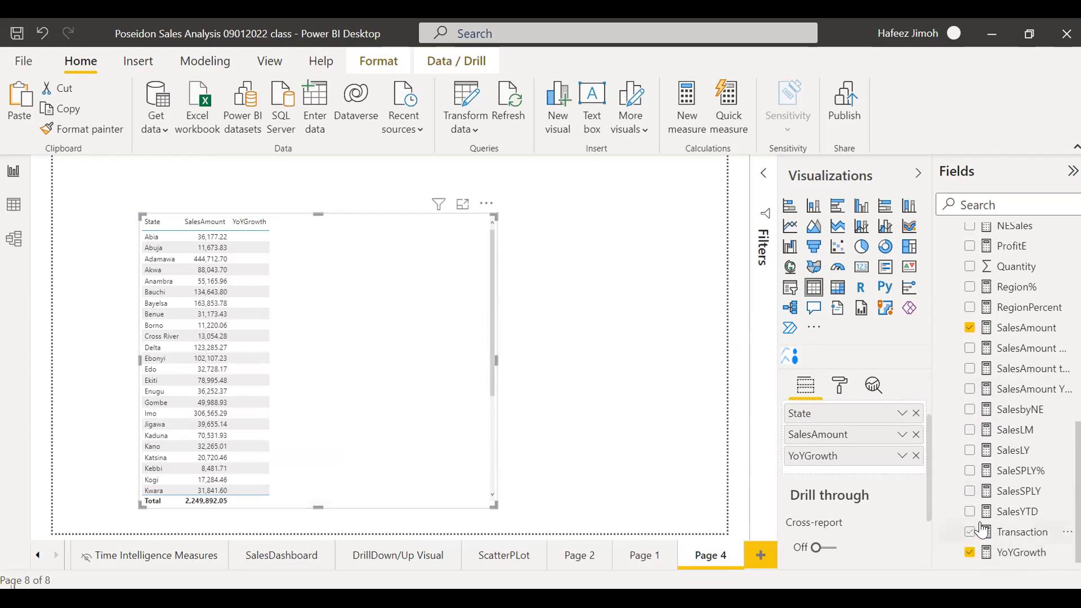
scroll(973, 540, "up", 4)
scroll(973, 540, "down", 4)
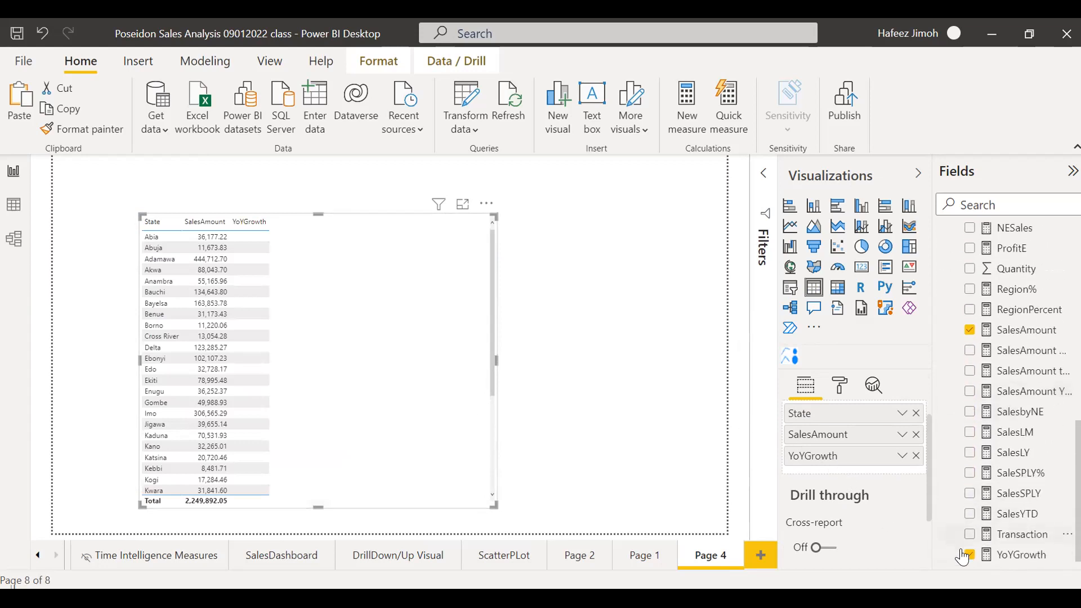
left_click(970, 554)
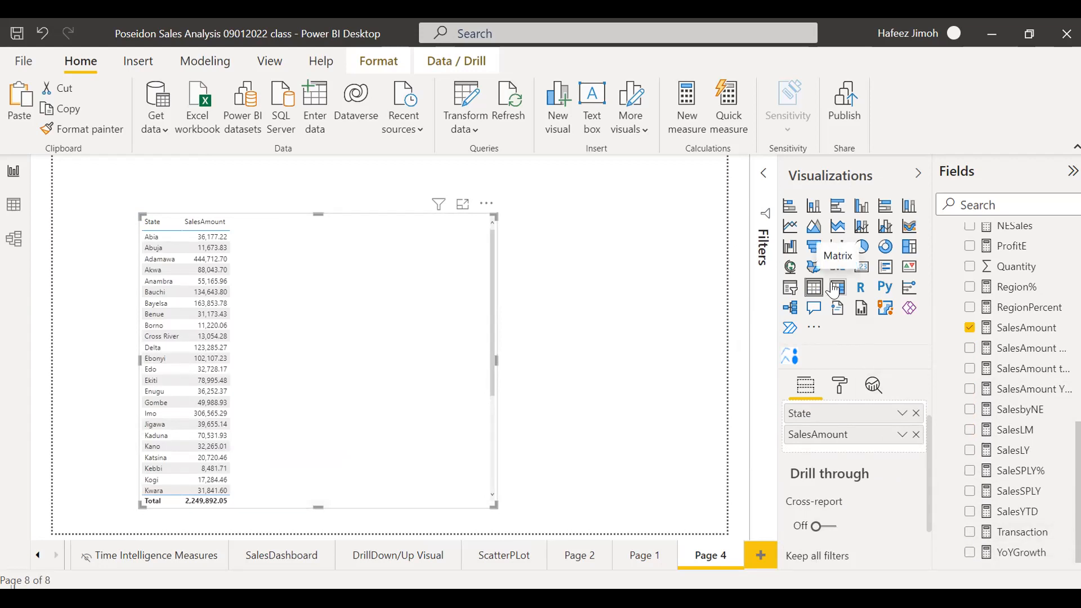
Step: Convert the table to a matrix with Year columns and YoYGrowth values, removing SalesAmount
left_click(836, 289)
scroll(978, 318, "up", 10)
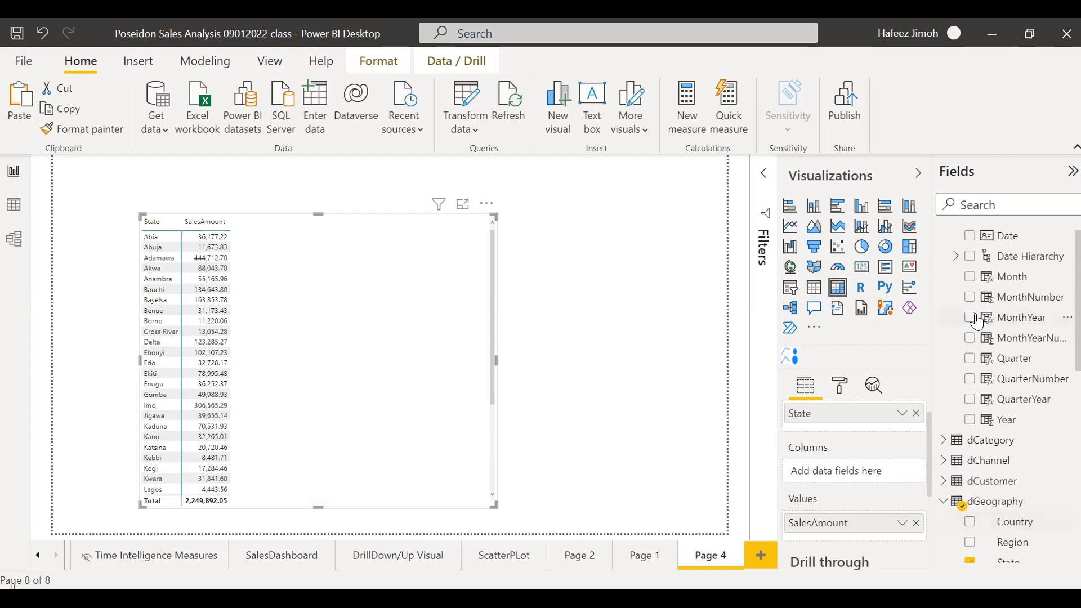
scroll(979, 321, "up", 1)
left_click(971, 441)
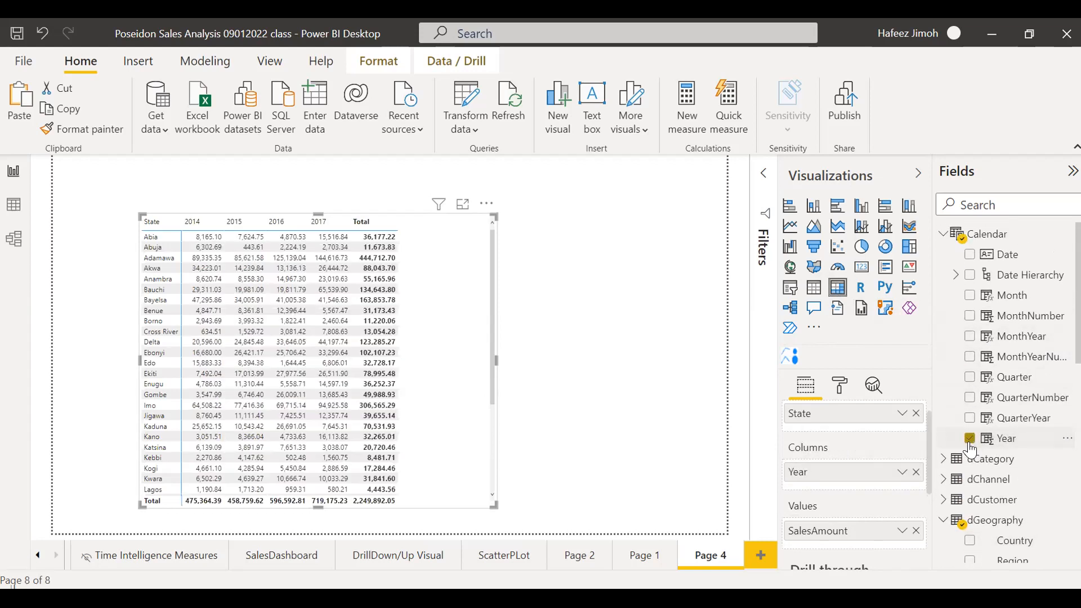
scroll(971, 451, "down", 15)
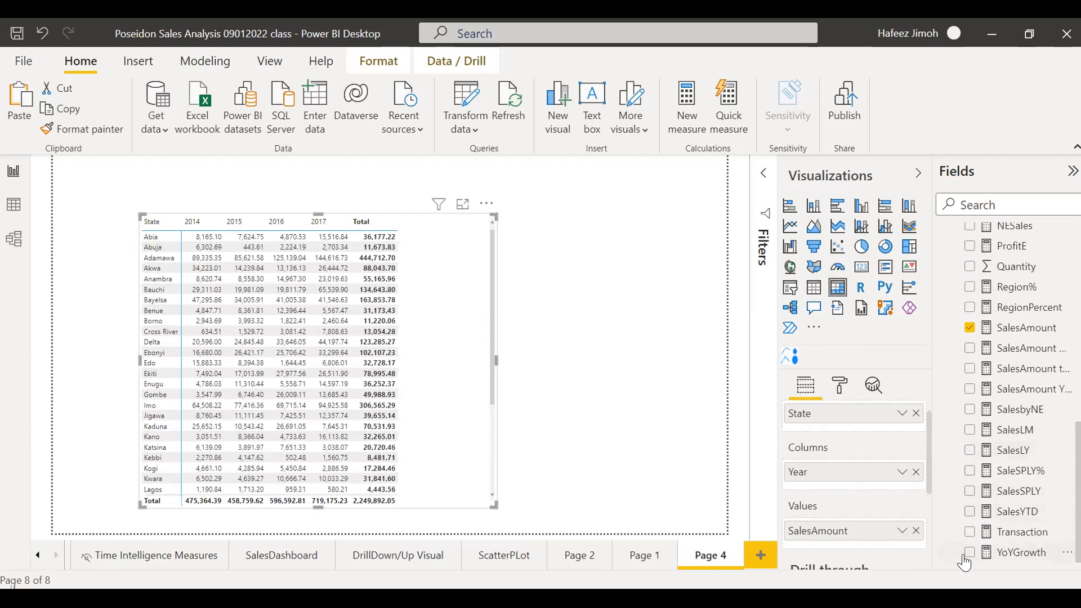
left_click(970, 555)
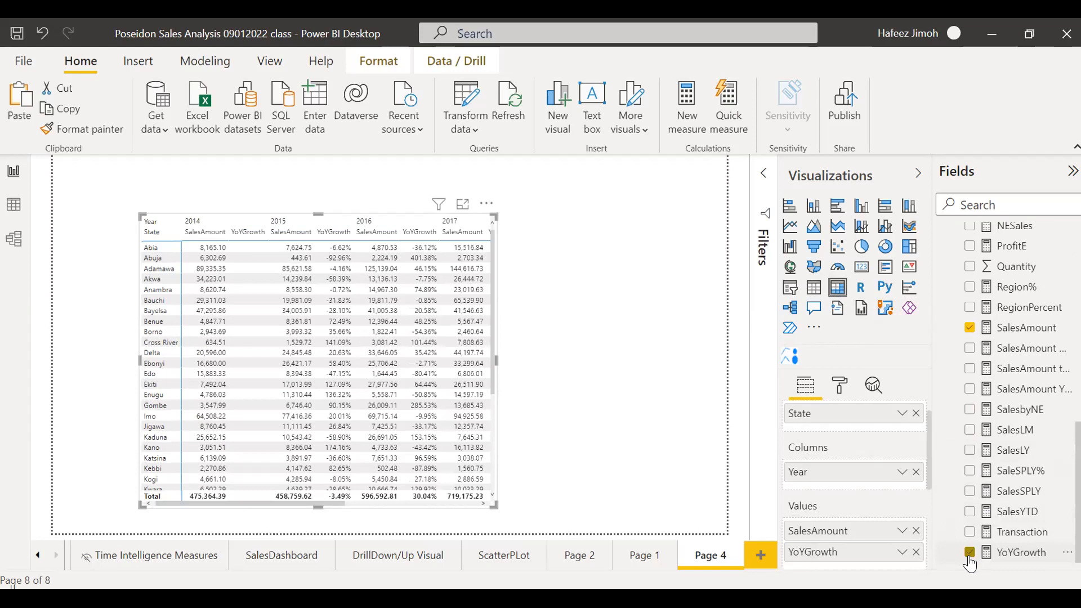
scroll(915, 501, "down", 1)
left_click(916, 507)
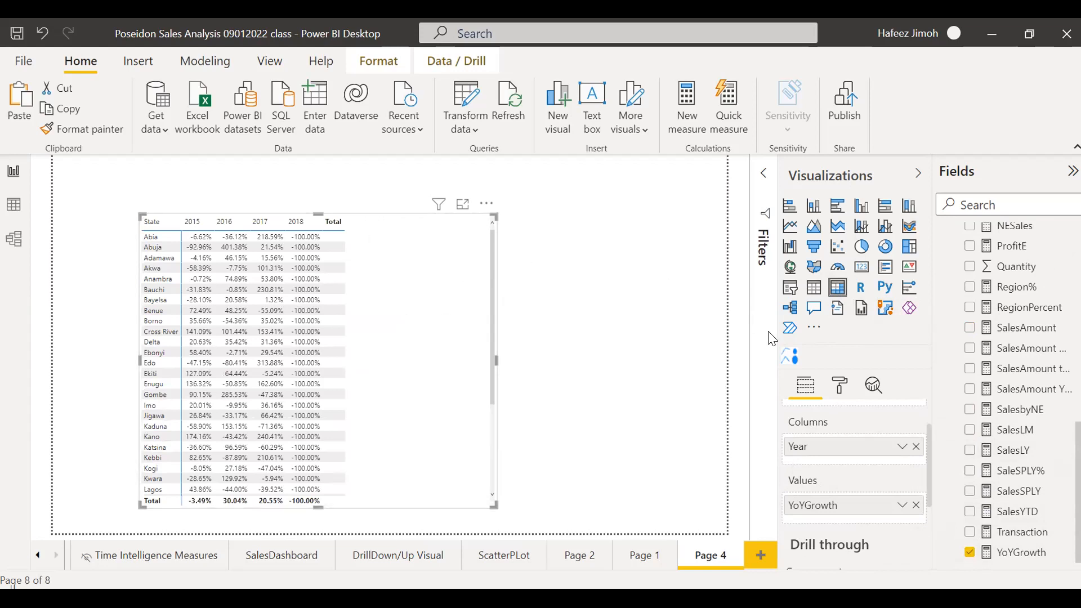
Step: Add a basic Year filter that includes every year except 2018
left_click(762, 178)
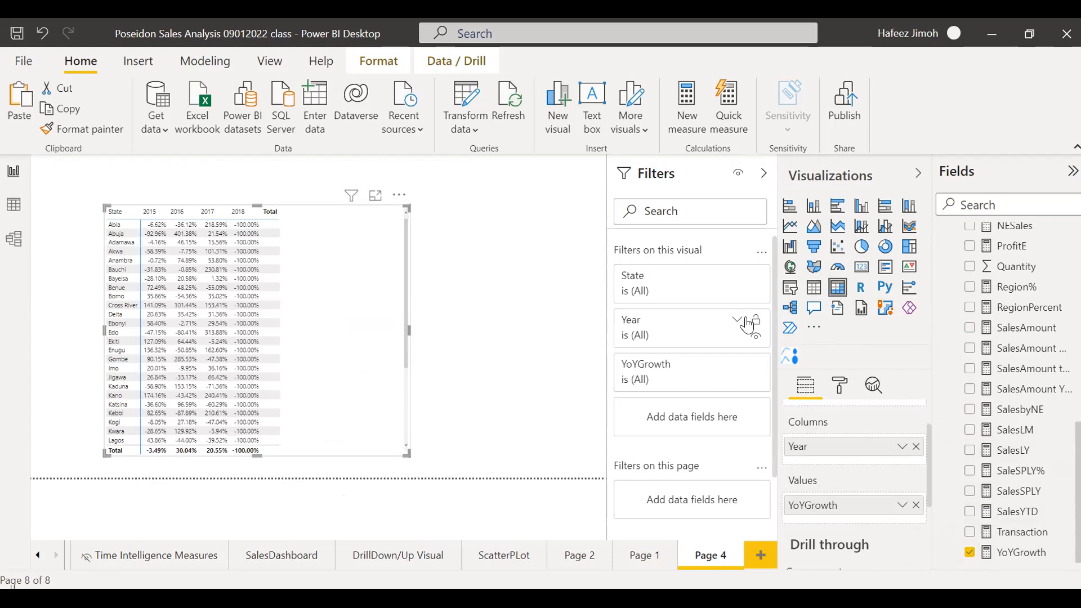
left_click(741, 321)
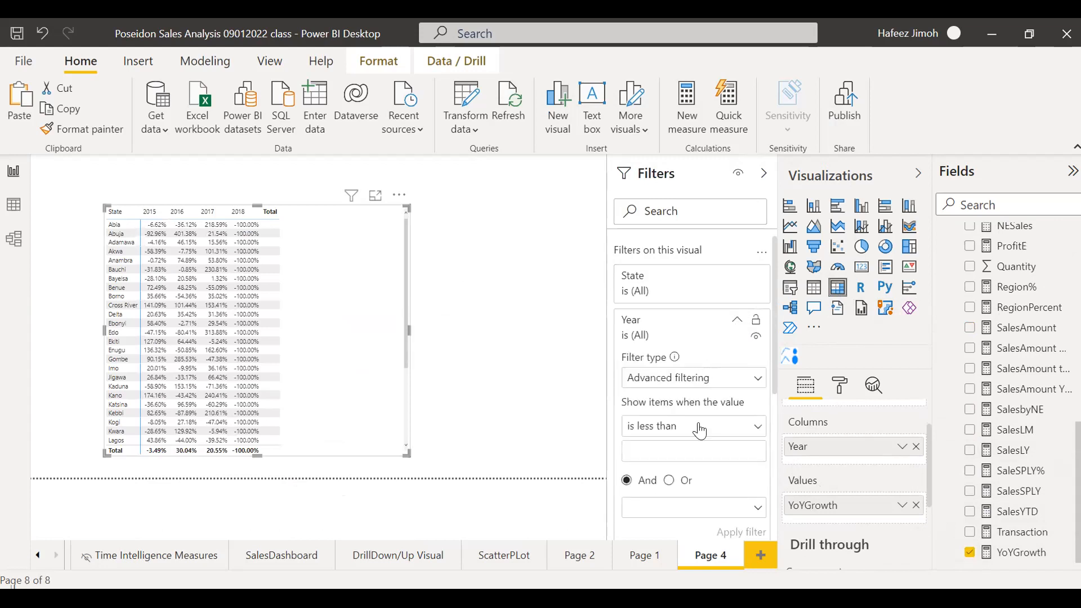
left_click(725, 382)
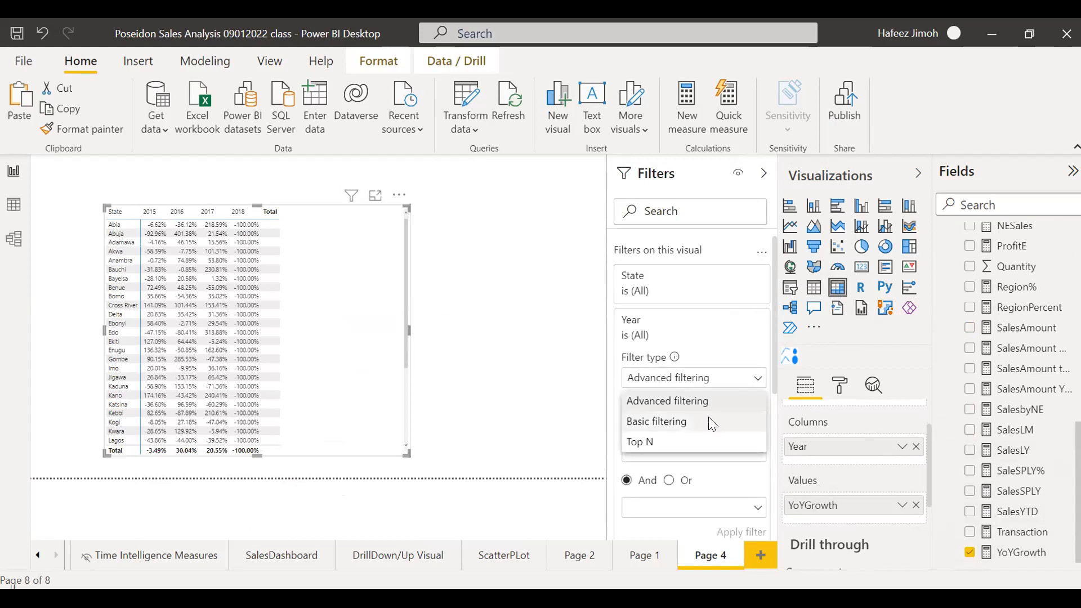
left_click(713, 420)
scroll(668, 490, "down", 1)
left_click(634, 355)
left_click(631, 449)
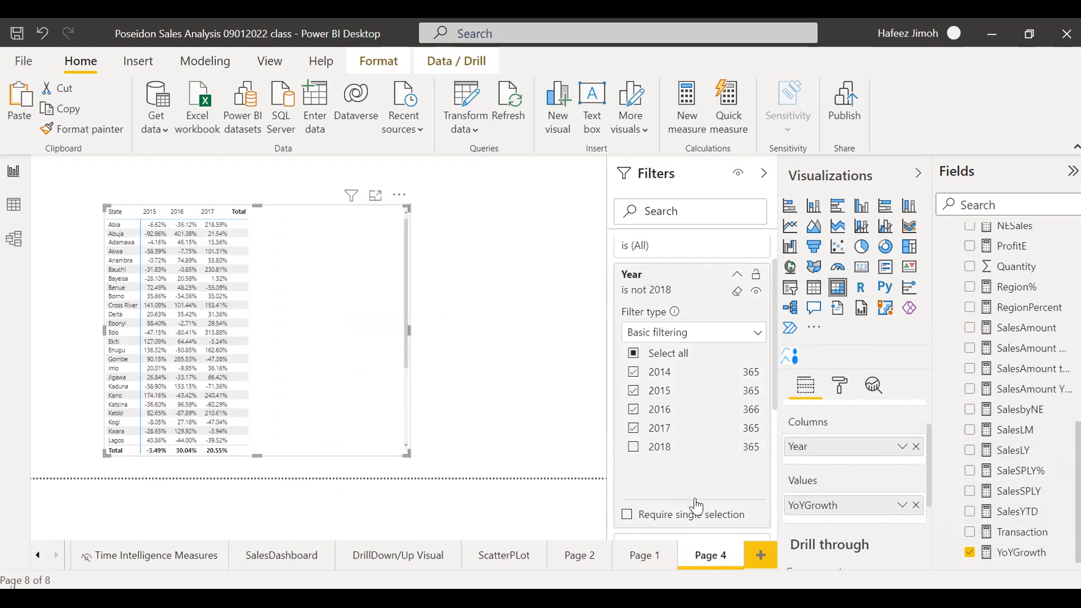
Step: Move the matrix up to the top-left of the page
left_click(437, 418)
left_click_drag(401, 426, 423, 378)
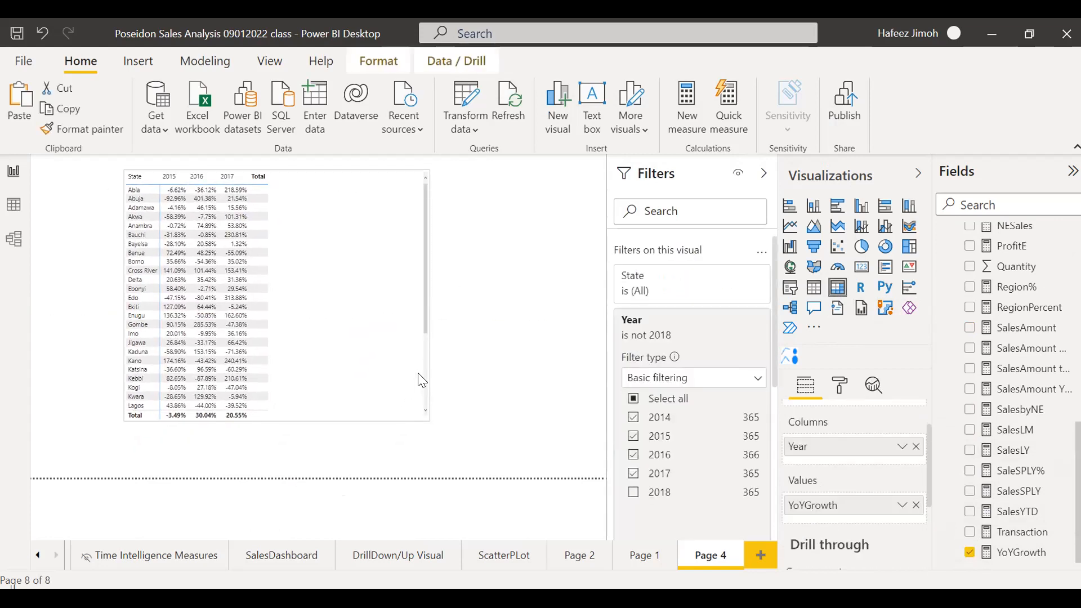
left_click(842, 388)
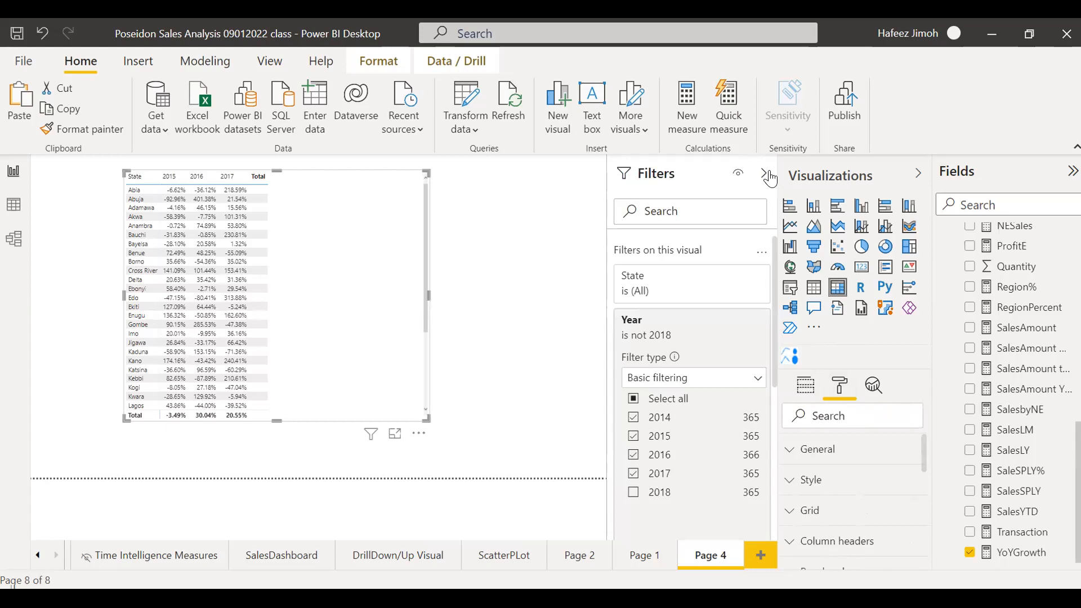
Step: Turn off the matrix's row subtotals in its Subtotals formatting options
scroll(838, 523, "down", 4)
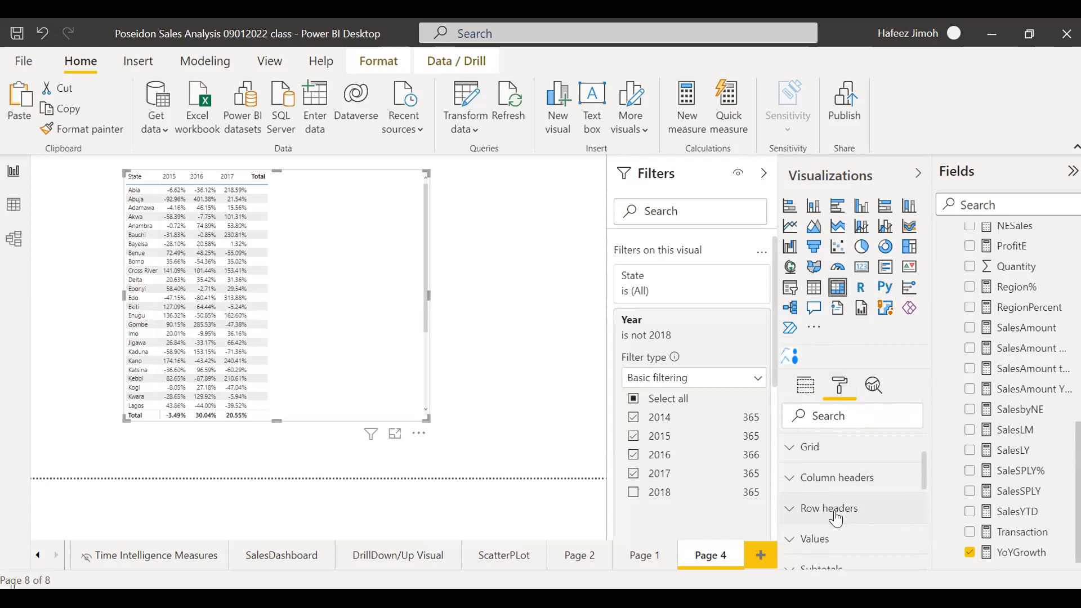
scroll(833, 529, "down", 1)
left_click(831, 537)
scroll(831, 535, "down", 1)
scroll(842, 474, "down", 1)
scroll(843, 469, "up", 1)
left_click(842, 466)
left_click(837, 517)
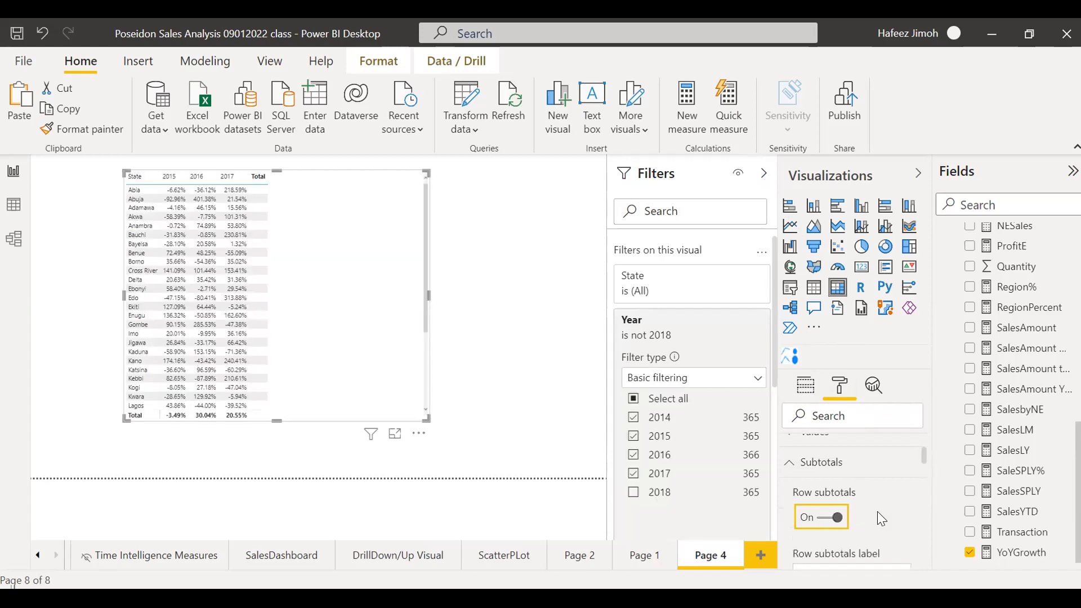
Step: Drop the Total column and enlarge the matrix to list states through Osun
scroll(881, 516, "down", 2)
left_click(836, 548)
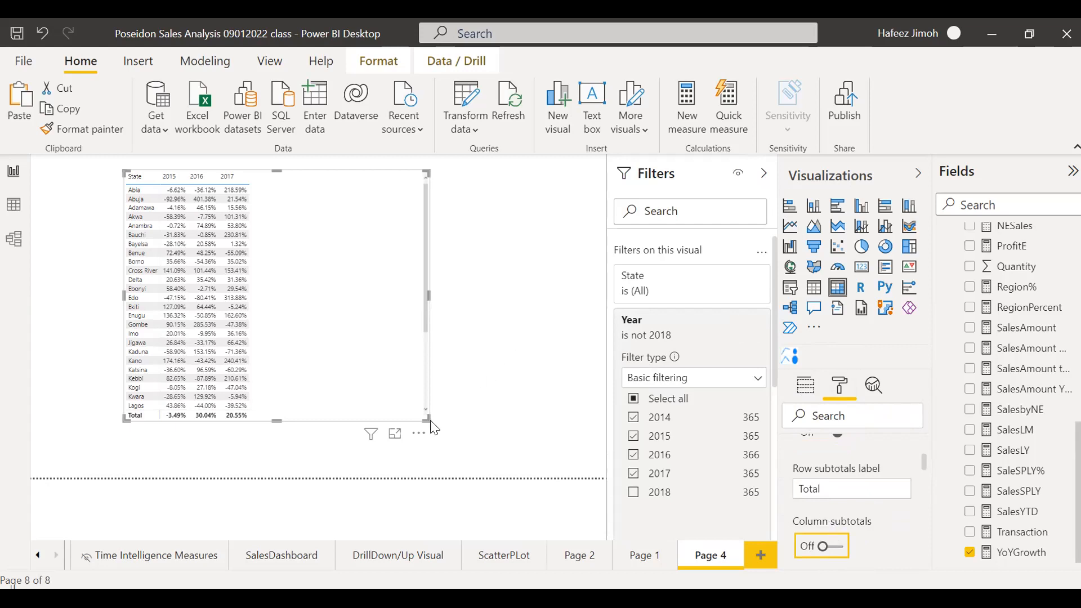
left_click_drag(427, 420, 465, 468)
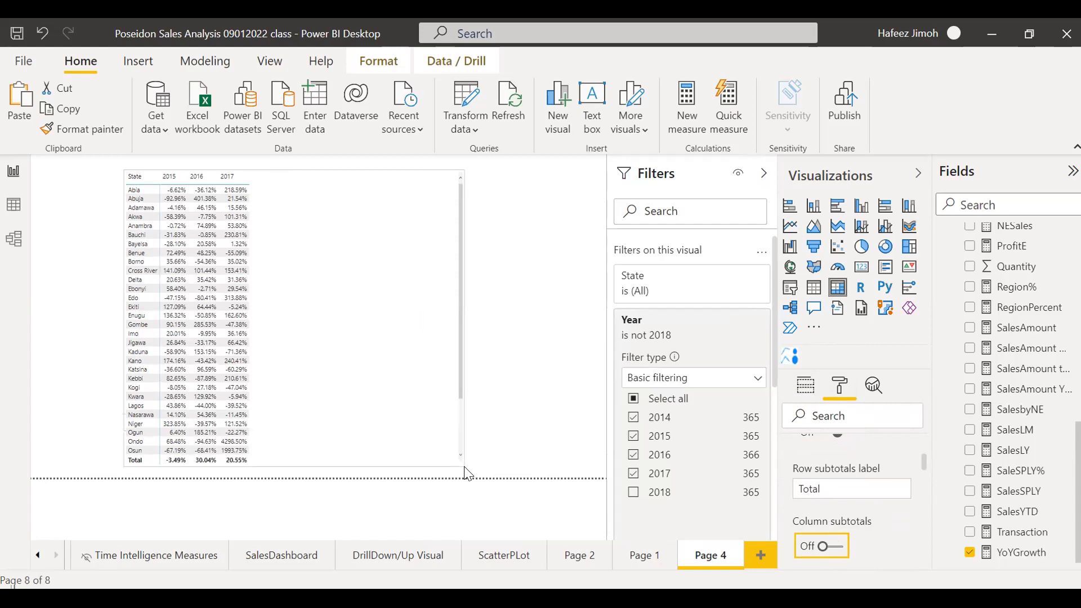
Step: Set the matrix's grid text size to 15 pt and collapse the Filters pane
left_click(807, 387)
left_click(841, 387)
type("s")
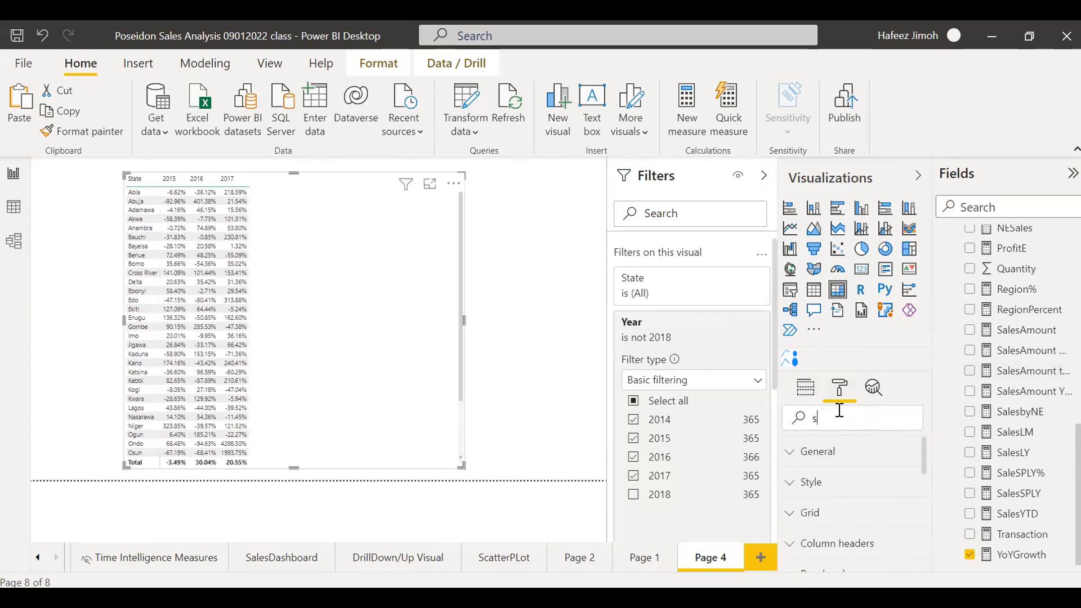
type("ize")
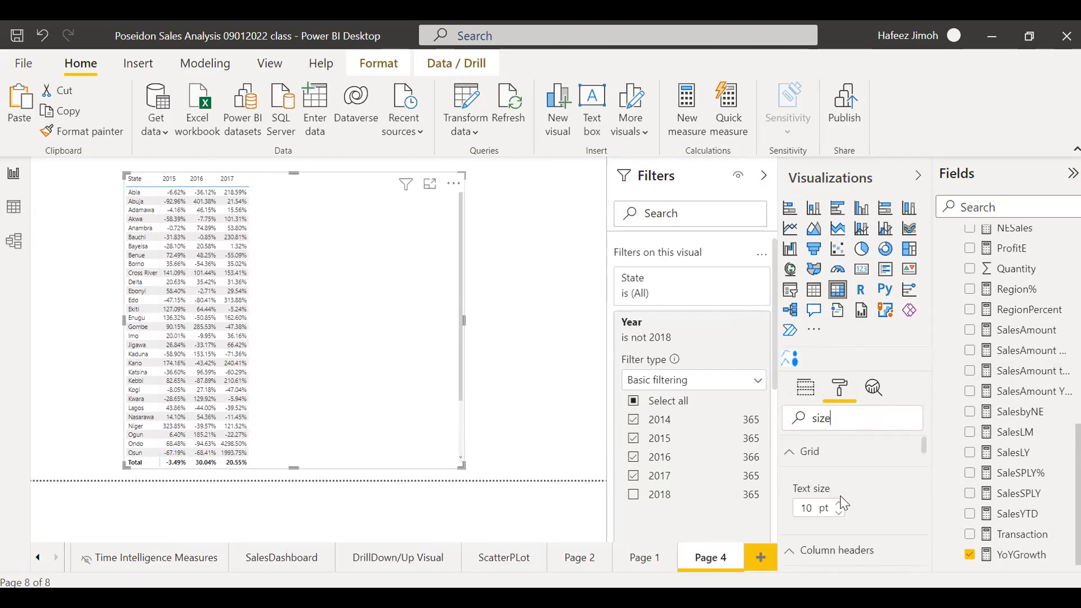
left_click(816, 510)
type("4")
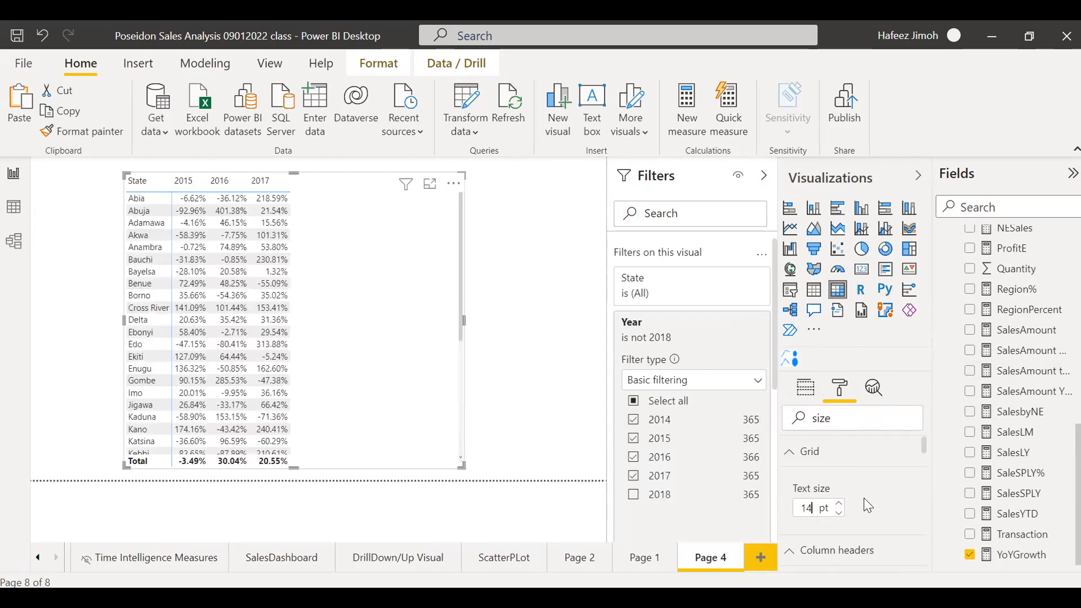
key("BackSpace")
type("5")
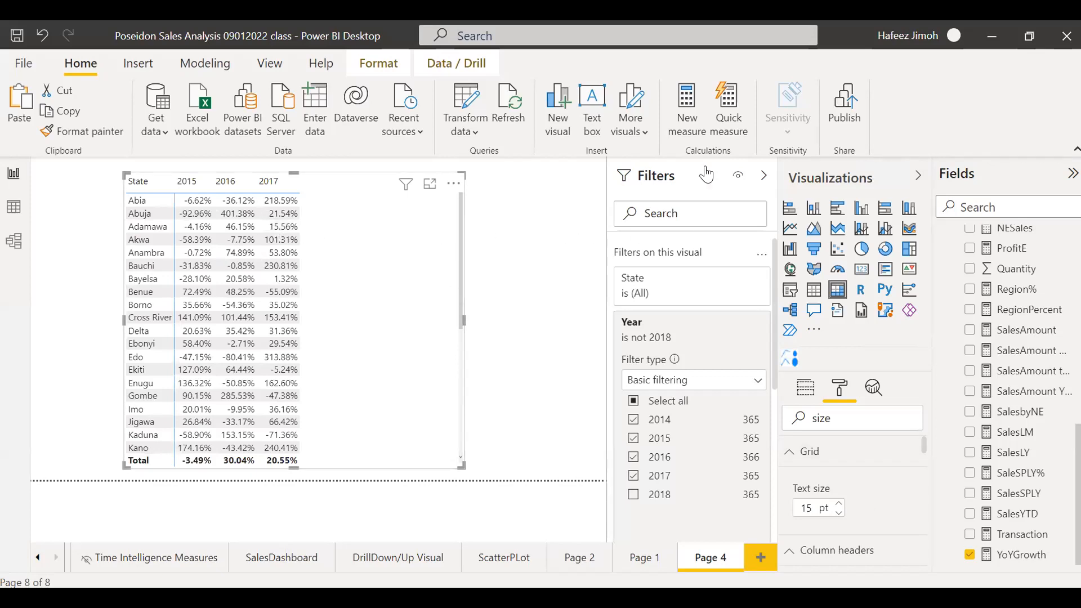
left_click(771, 179)
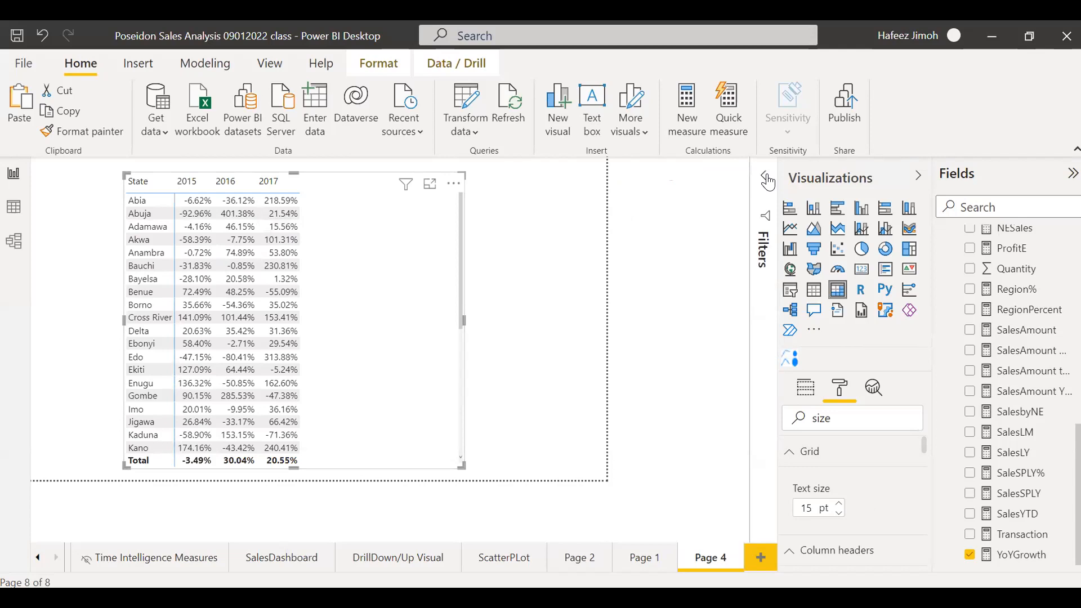
Step: Open Icons conditional formatting for the YoYGrowth values field
left_click(806, 388)
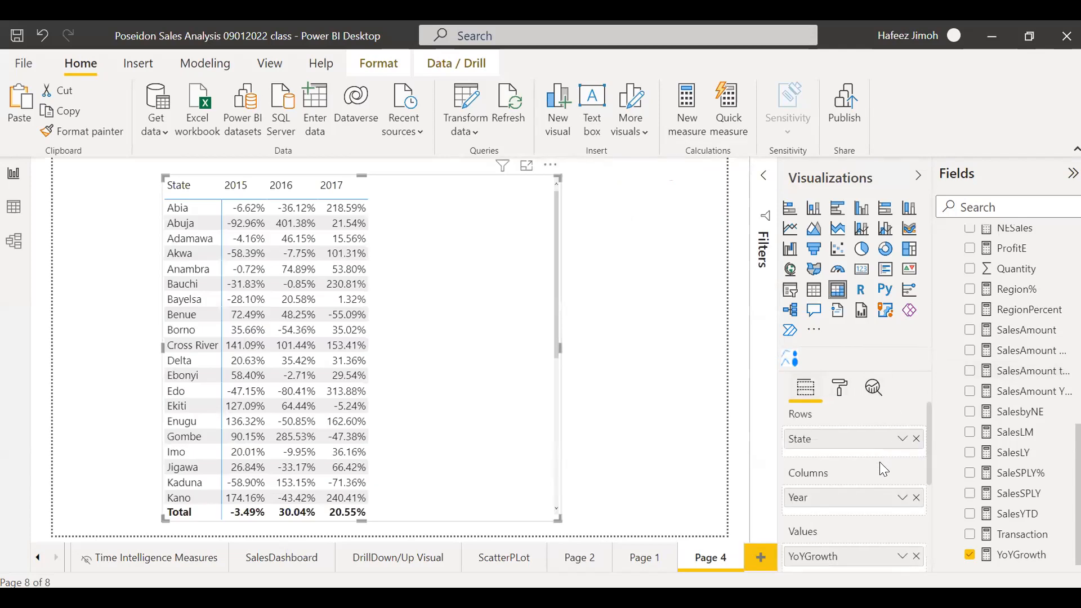
left_click(902, 507)
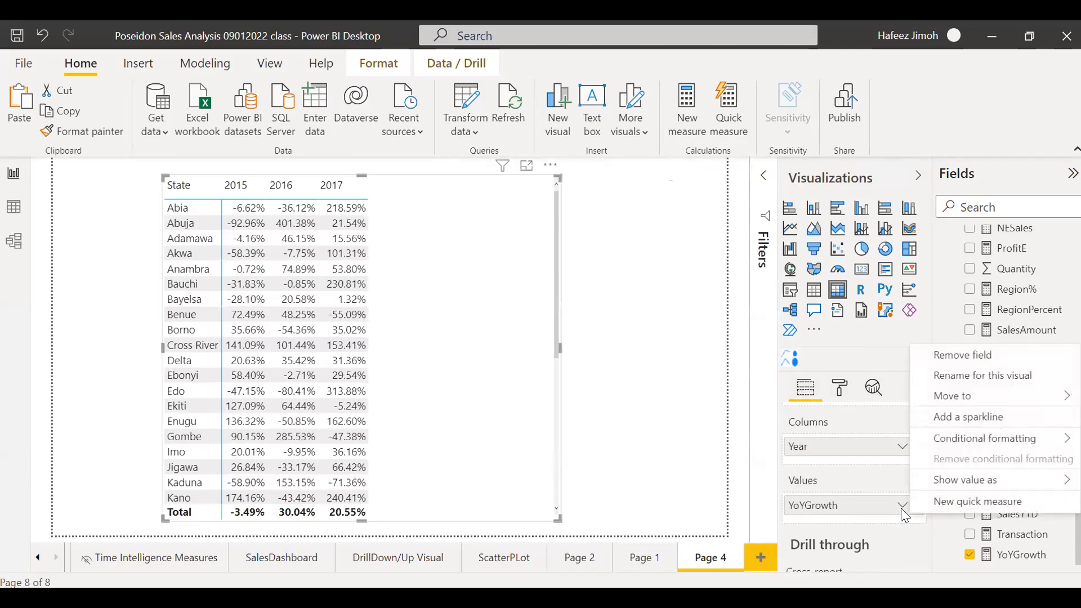
mouse_move(983, 445)
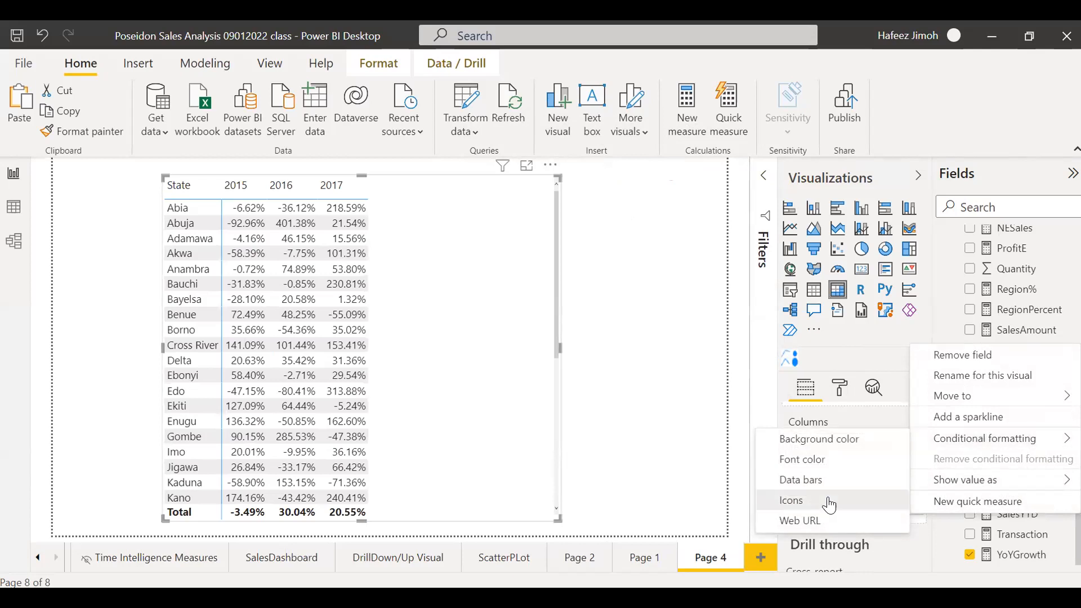
left_click(830, 505)
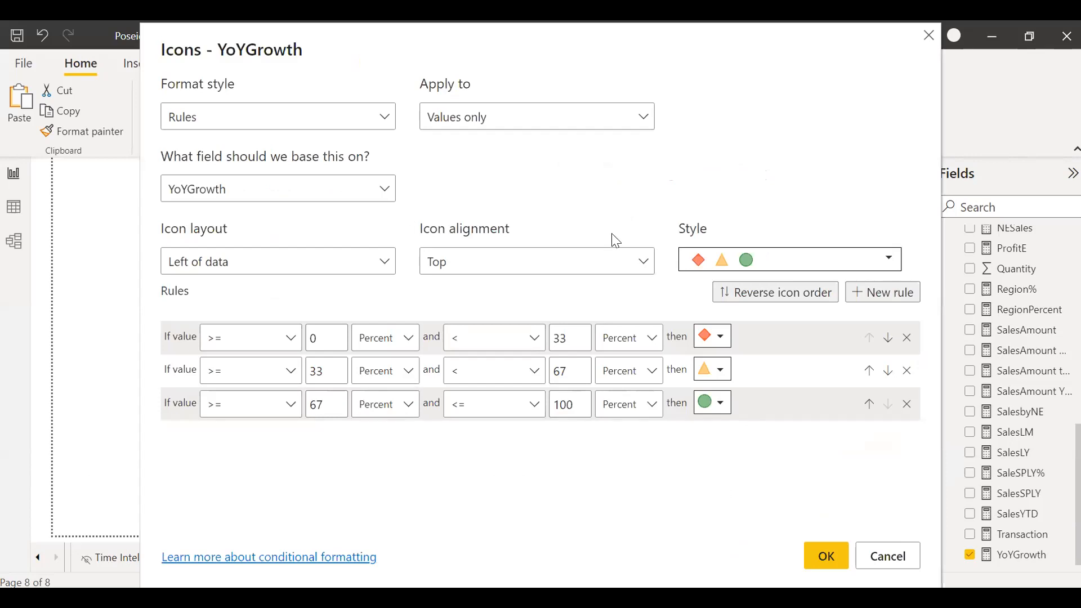
Step: Keep Rules as the format style and place the icons right of the data
left_click(759, 261)
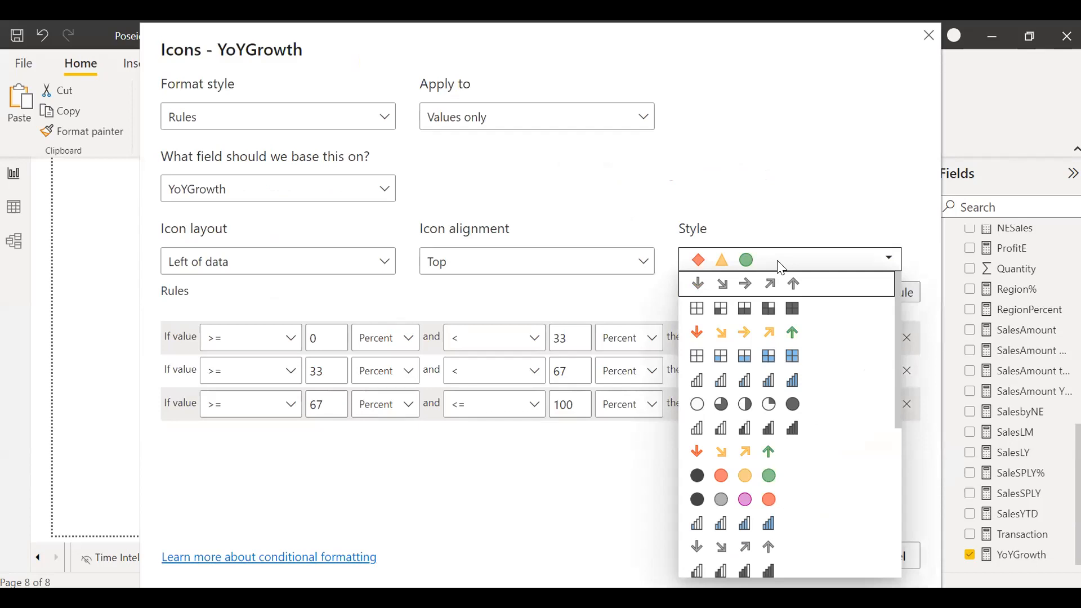
left_click(779, 200)
left_click(315, 115)
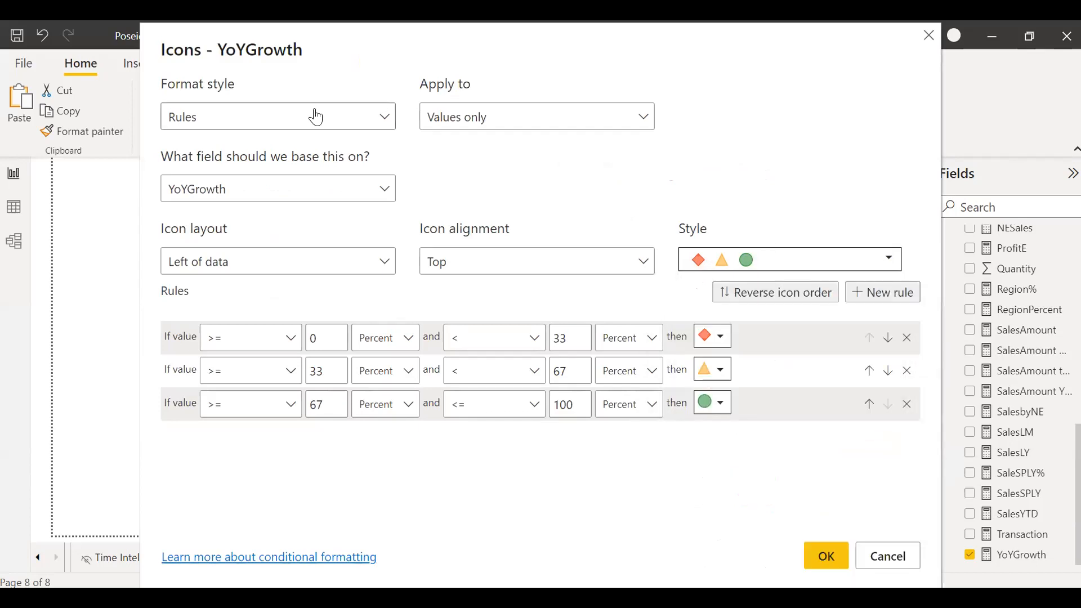
left_click(317, 115)
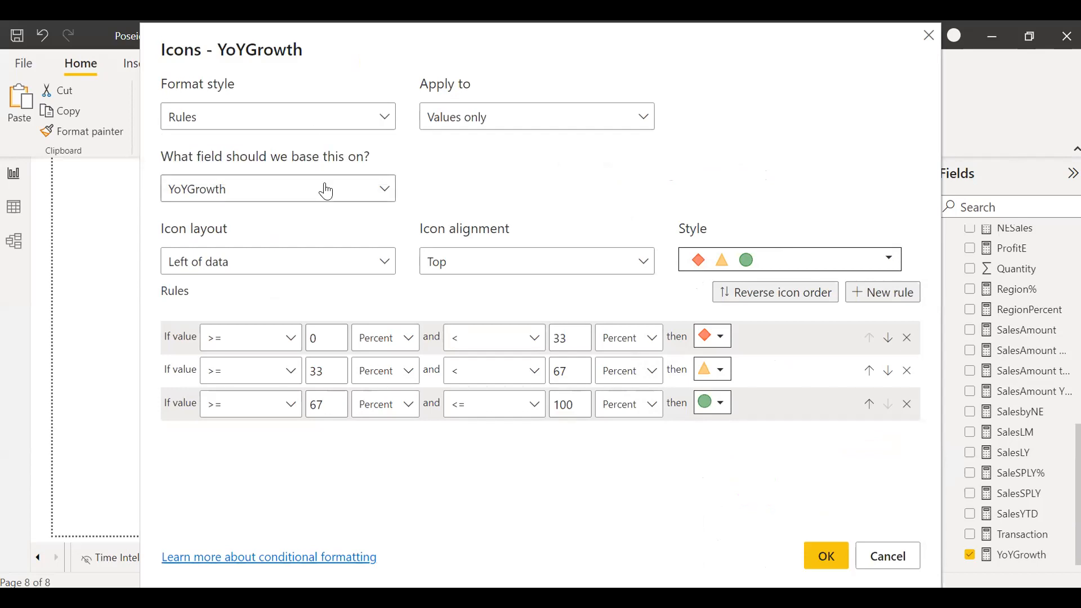
left_click(345, 262)
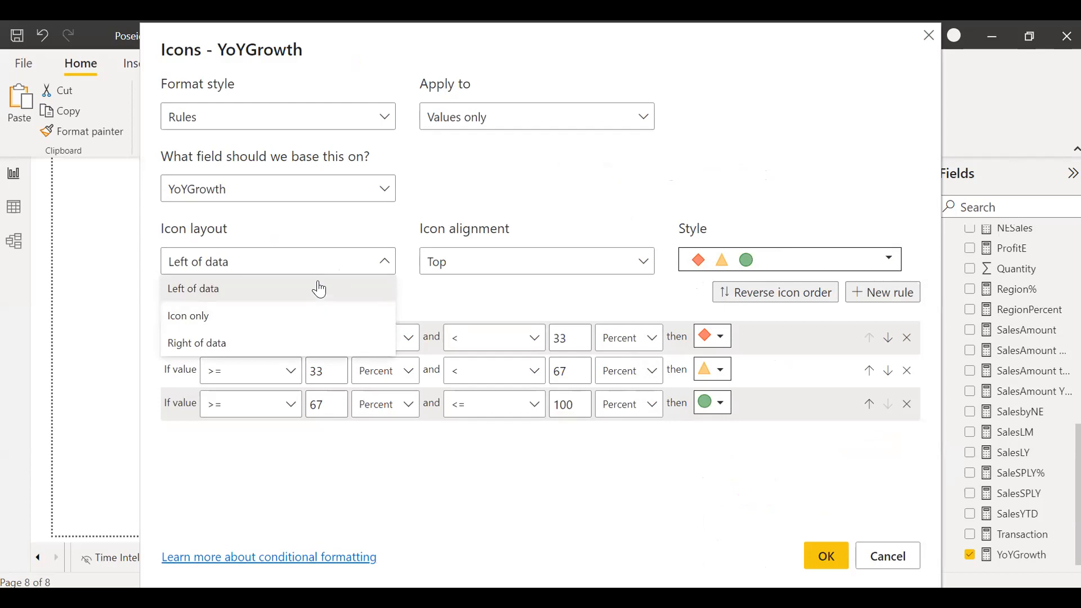
left_click(326, 340)
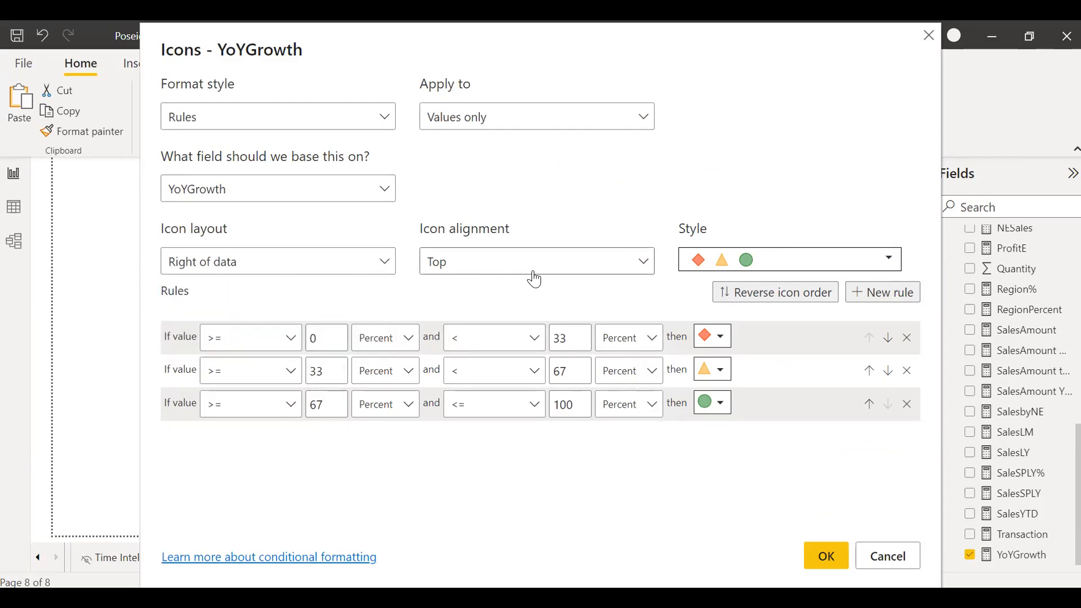
left_click(834, 266)
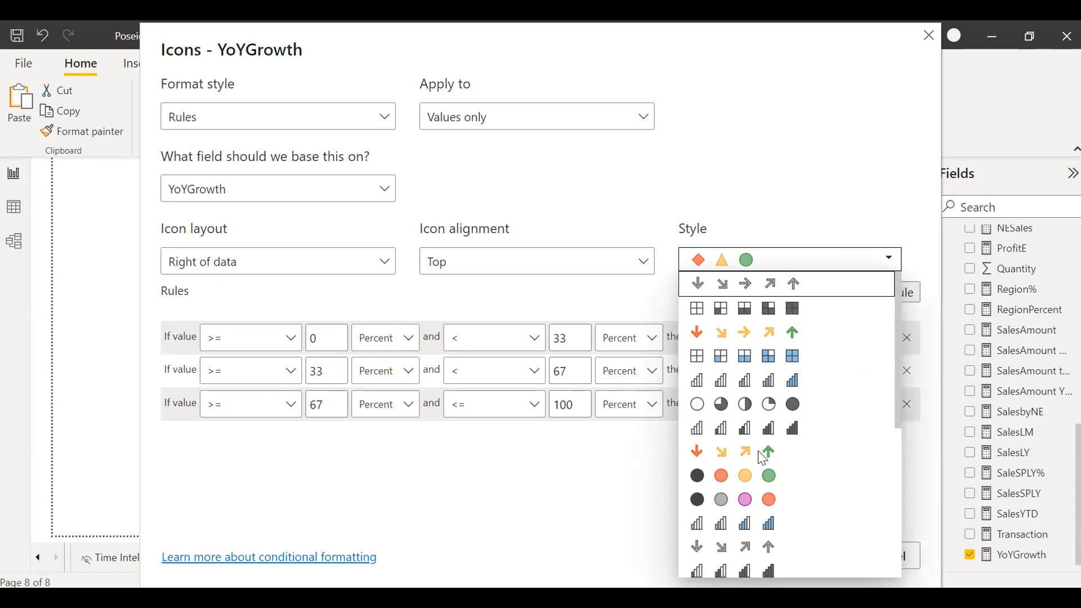
scroll(764, 457, "down", 2)
Step: Choose the coloured arrows icon set, delete the middle rule, and keep >= on rule 1
left_click(745, 503)
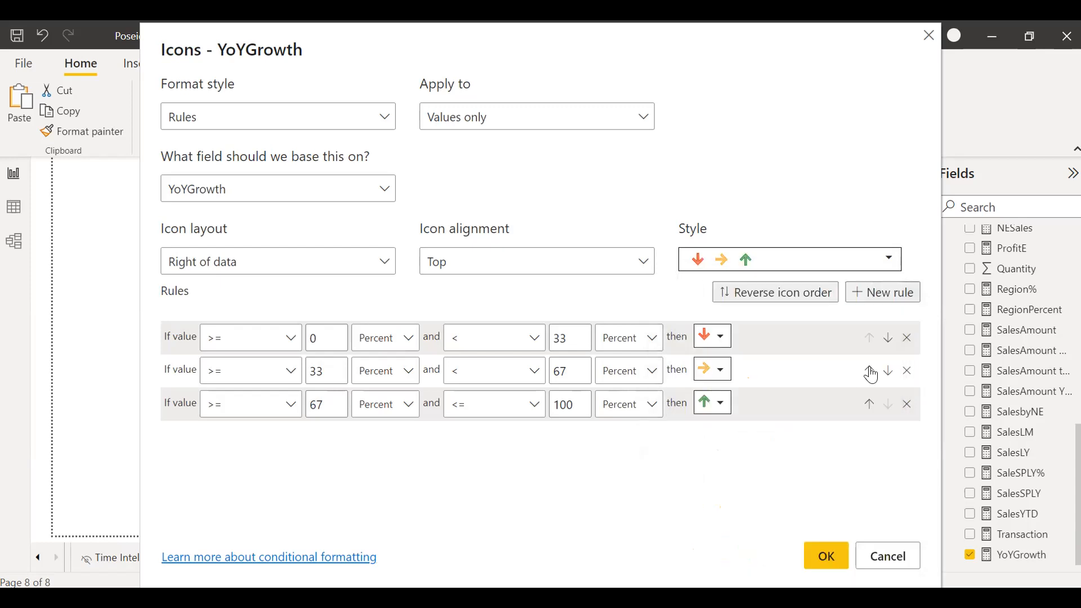
left_click(907, 371)
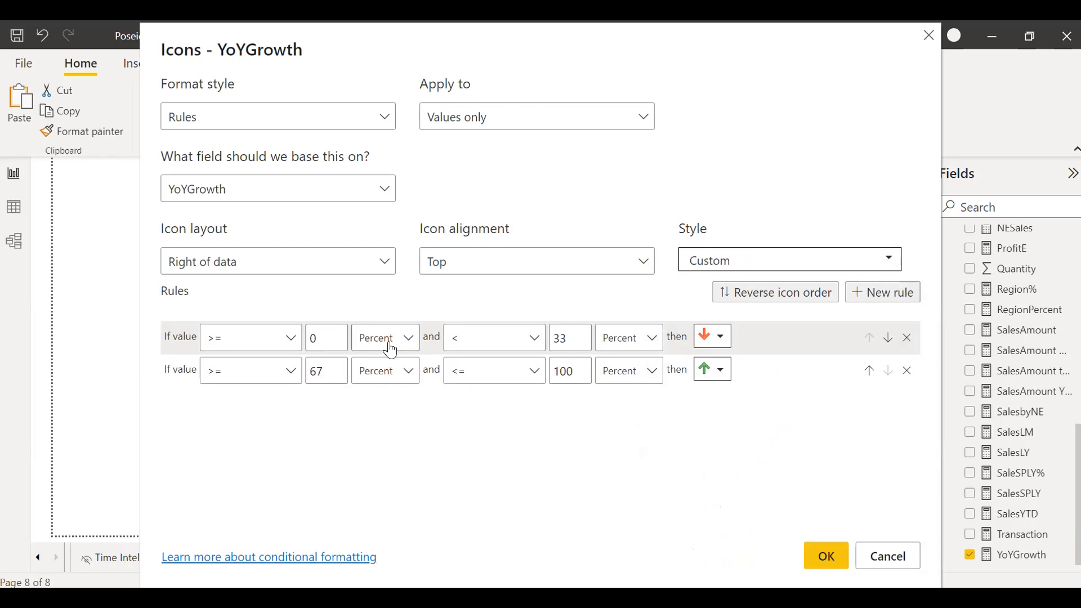
left_click(294, 339)
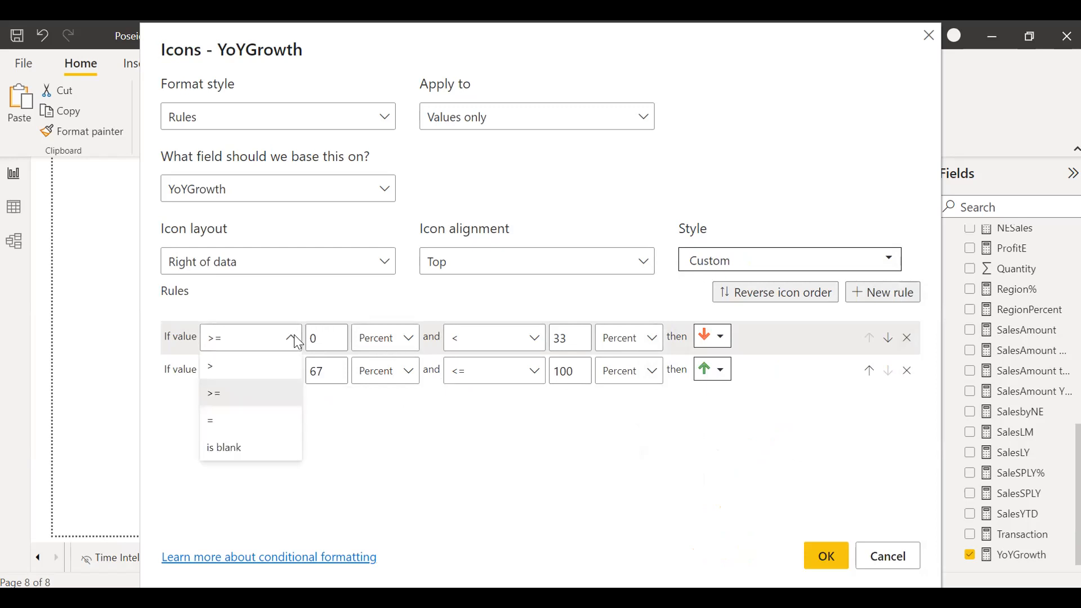
left_click(365, 450)
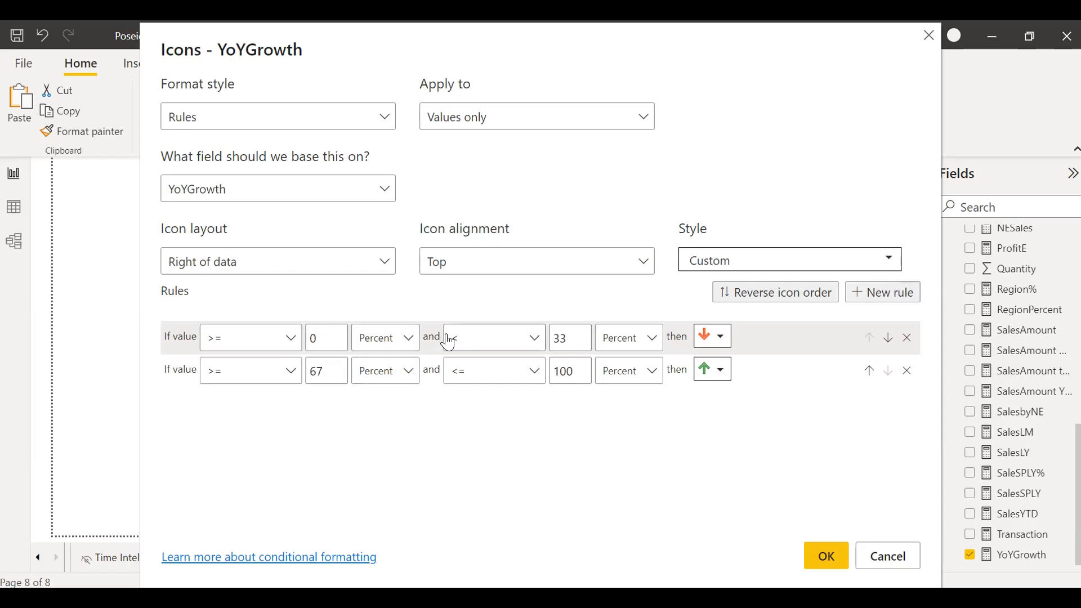
Step: Change the first rule's upper limit to 100, then close the dialog without applying
left_click(573, 338)
key("BackSpace")
key("BackSpace")
type("1000")
key("BackSpace")
left_click(930, 37)
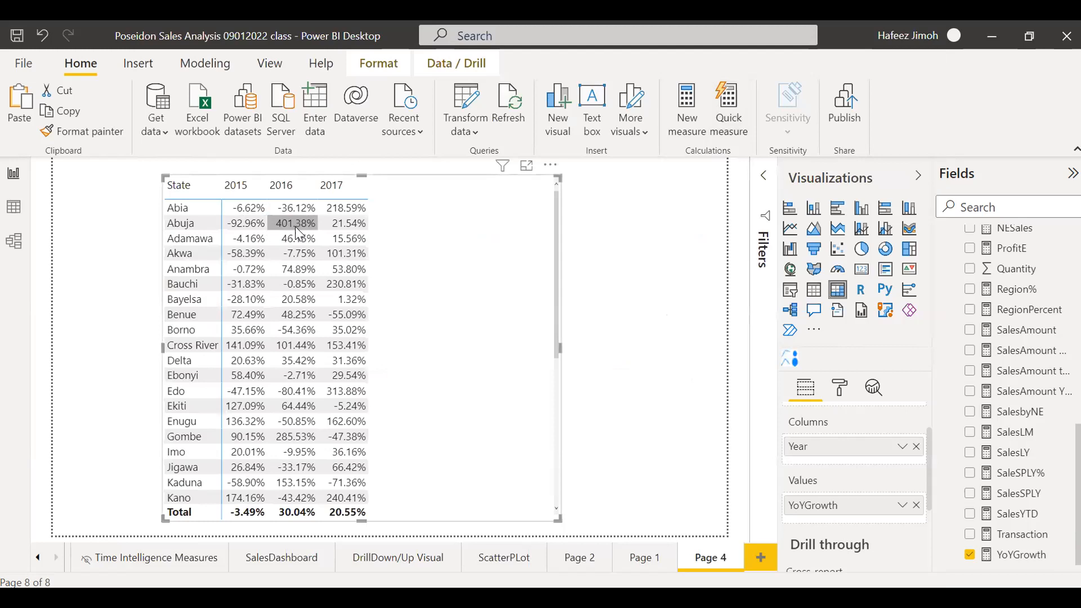
Step: View the YoYGrowth measure's DAX formula in the expanded formula bar
scroll(298, 232, "down", 3)
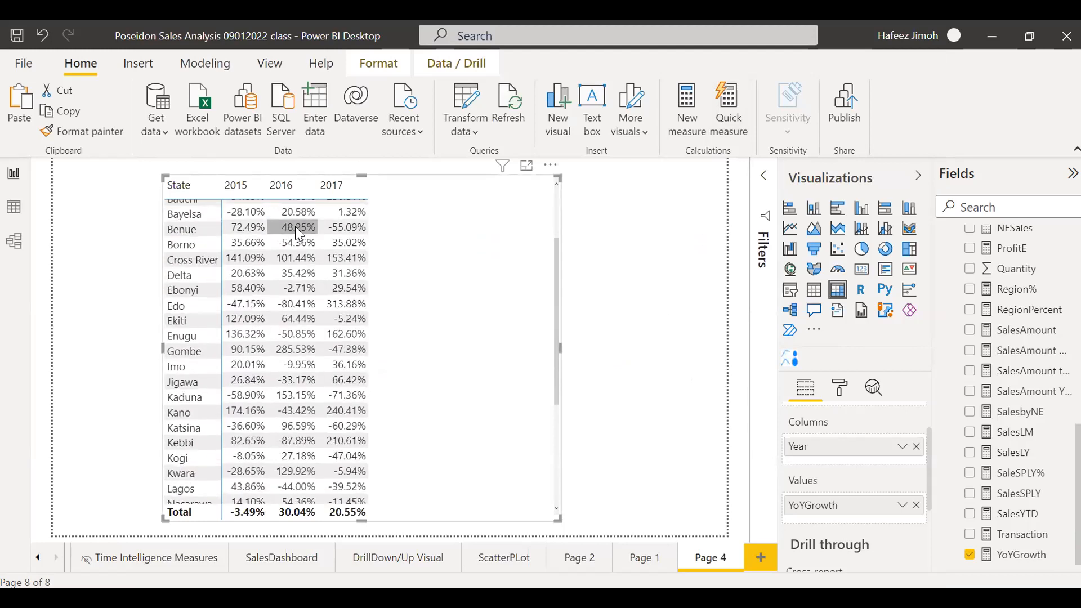
scroll(299, 233, "up", 3)
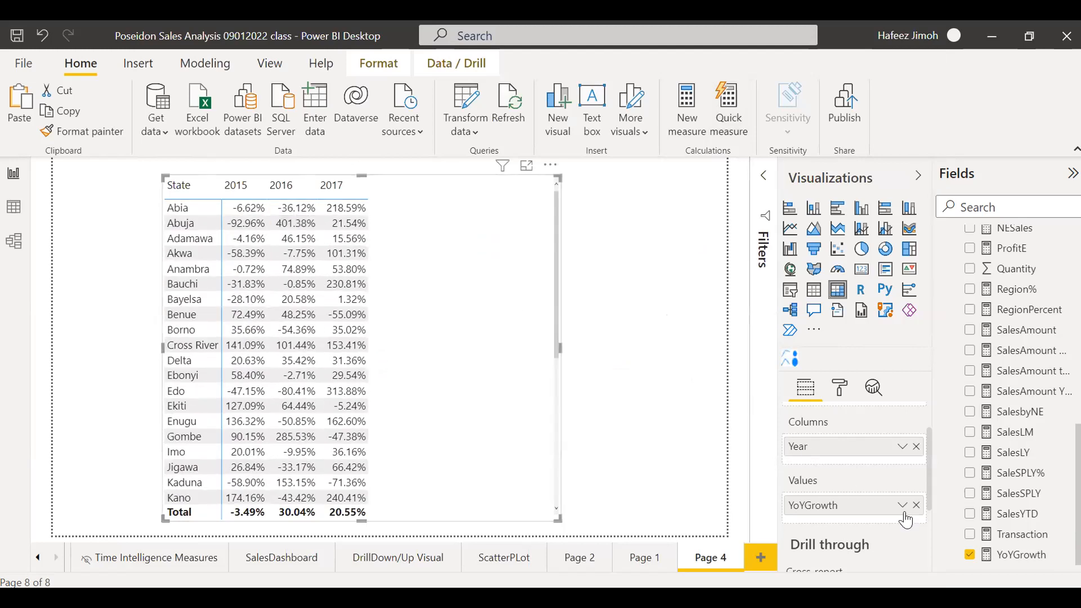
left_click(1012, 561)
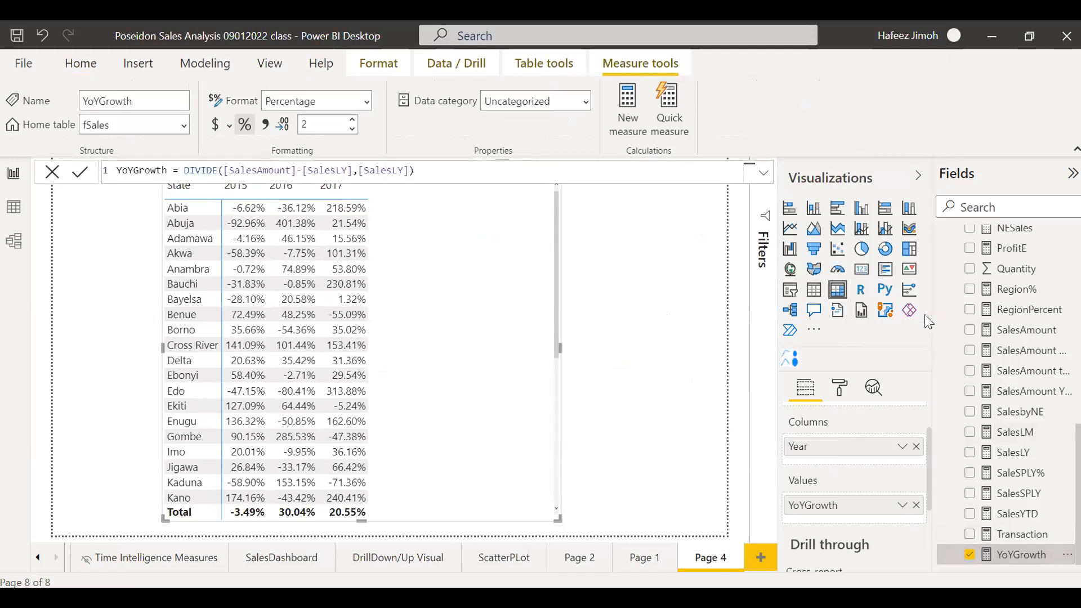
left_click(763, 178)
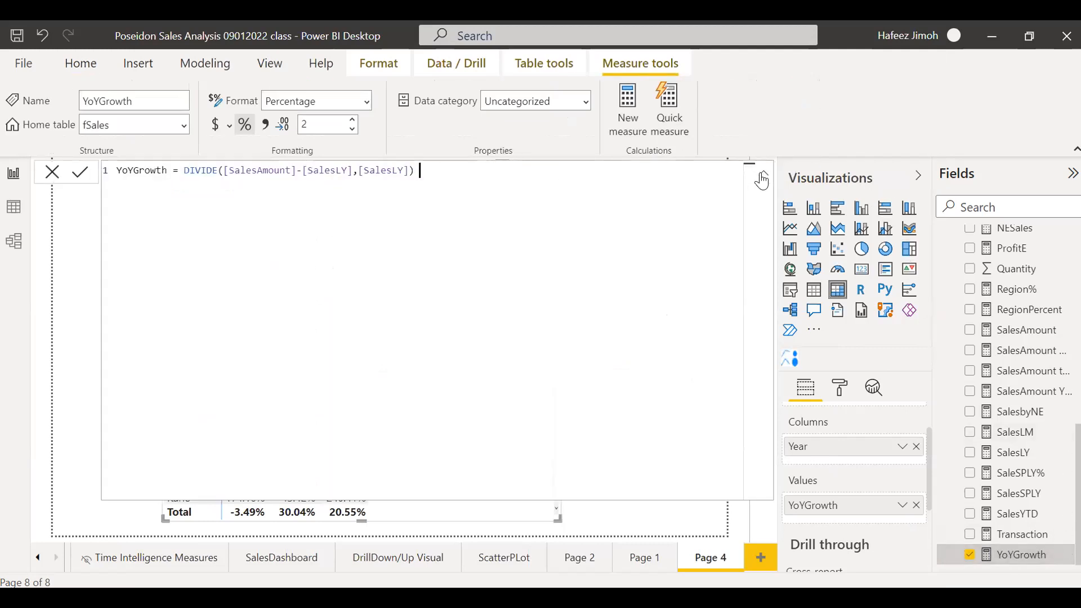
left_click(763, 179)
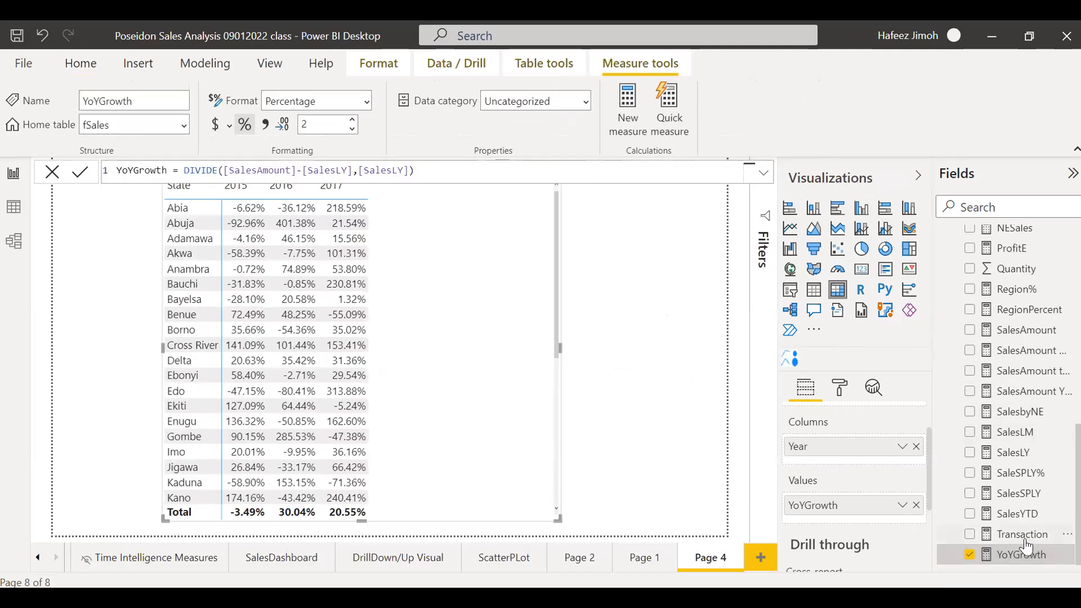
Step: Scroll through the matrix and select Kano's 2017 growth value
scroll(1026, 553, "up", 2)
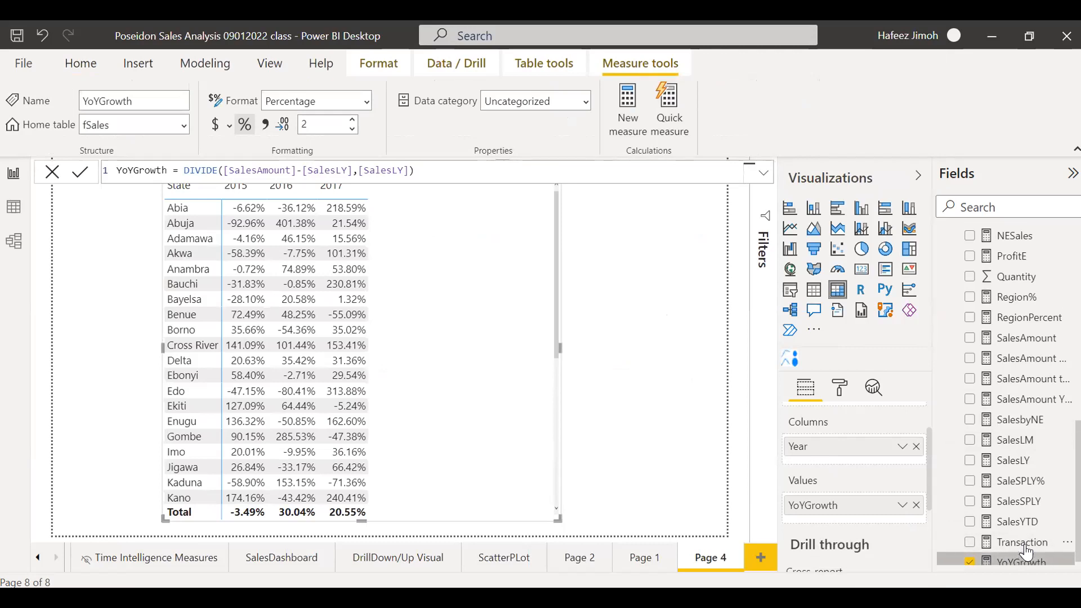
scroll(1027, 553, "up", 2)
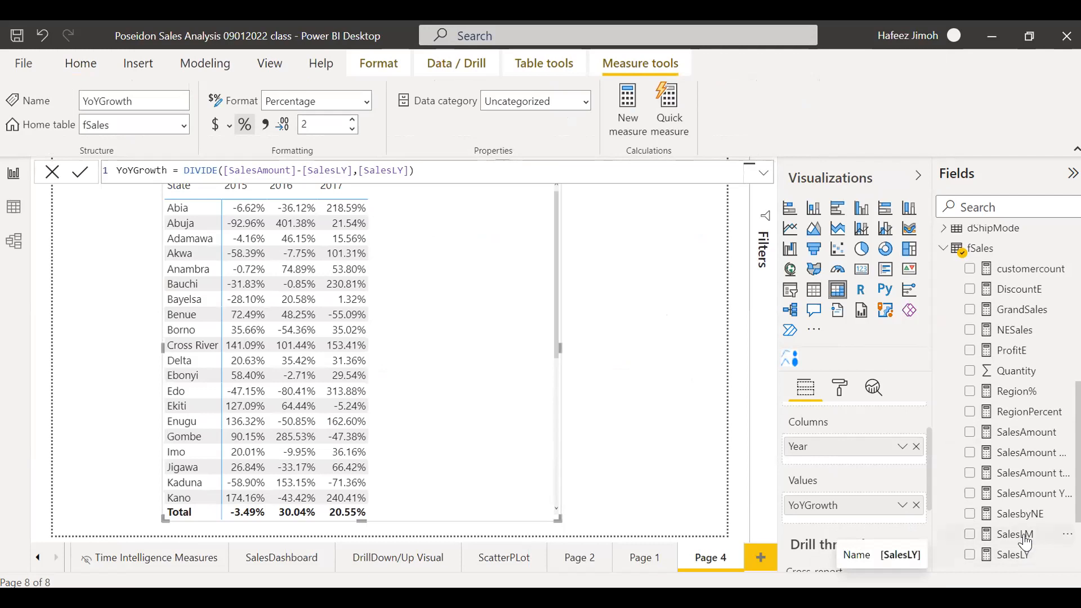
scroll(1027, 553, "down", 4)
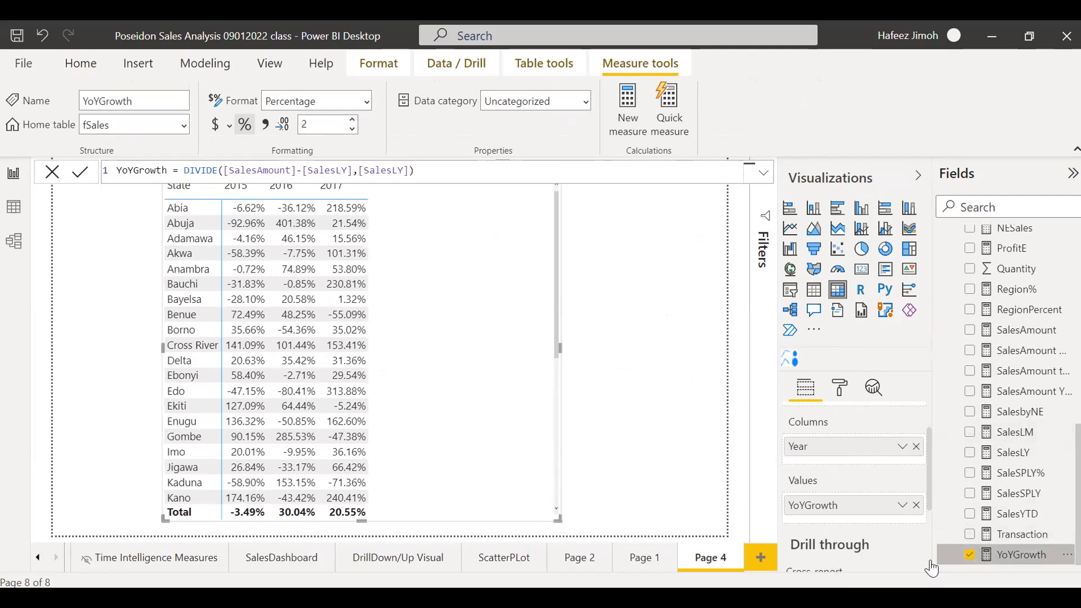
left_click(366, 492)
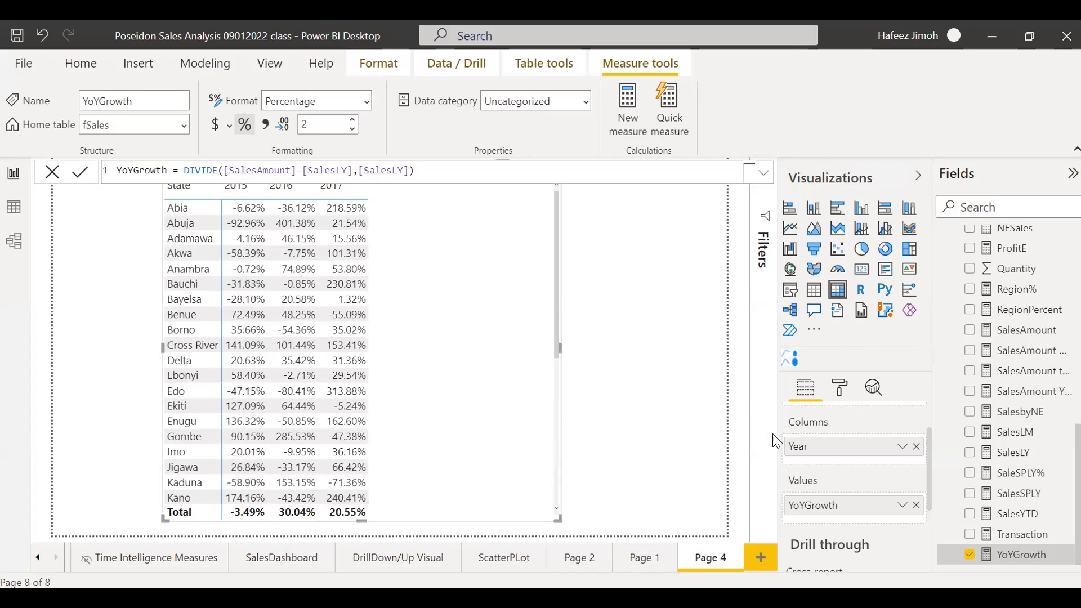
scroll(986, 524, "up", 6)
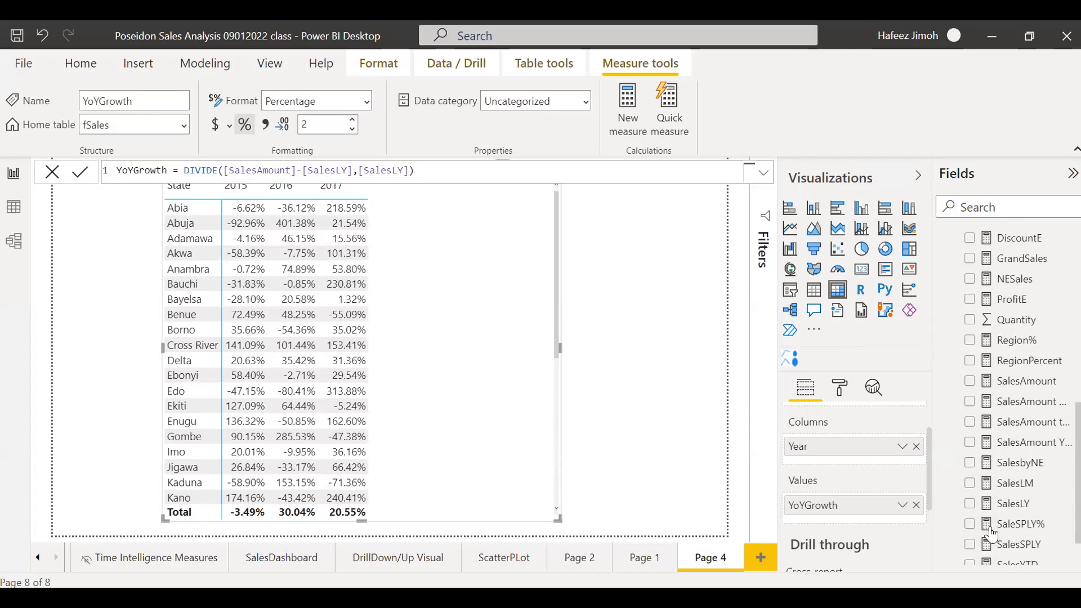
scroll(994, 525, "up", 2)
scroll(994, 525, "down", 5)
scroll(994, 525, "down", 2)
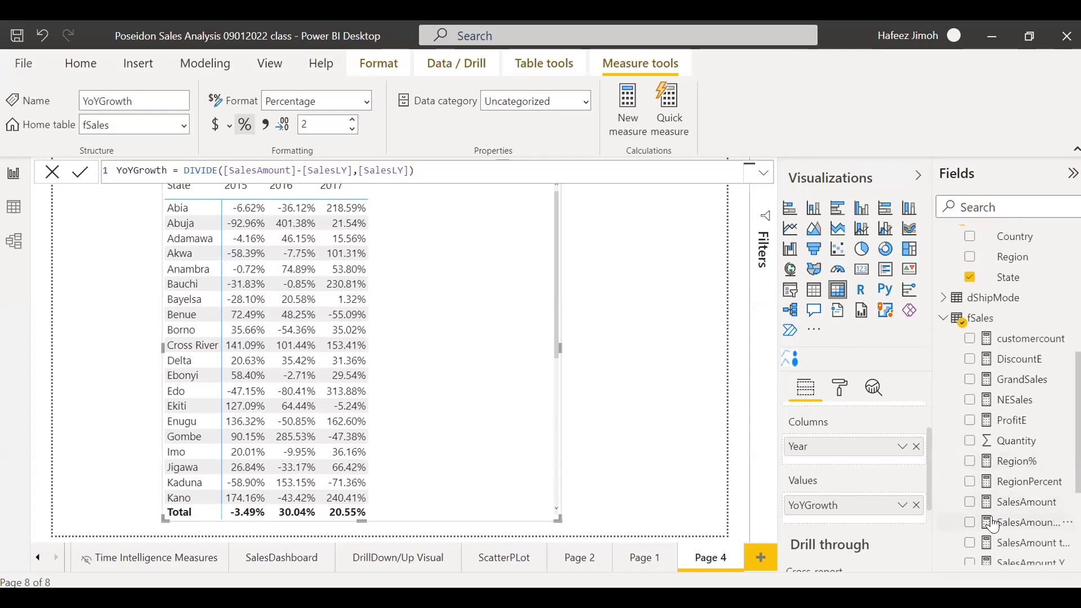
scroll(1009, 507, "down", 5)
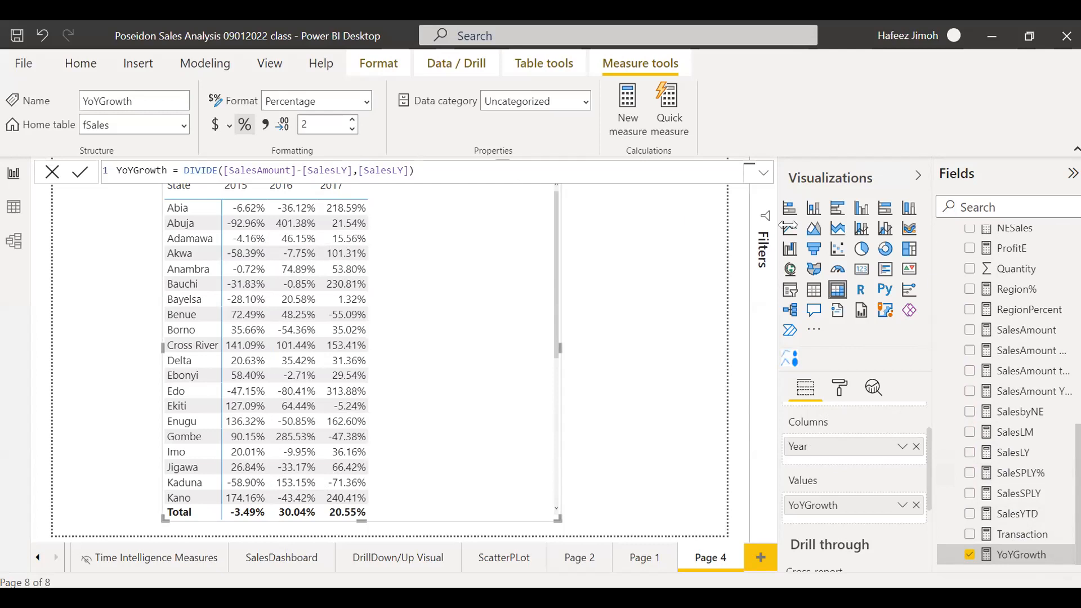
Step: Inspect the SalesLY and YoYGrowth formulas, then deselect the measure to return to the report
left_click(1014, 453)
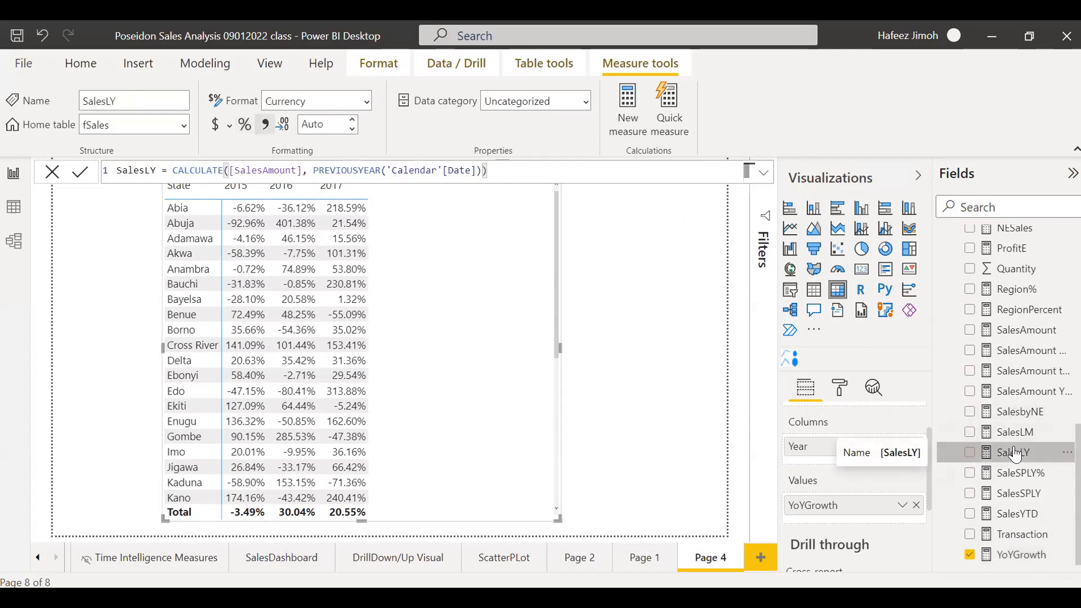
left_click(1021, 563)
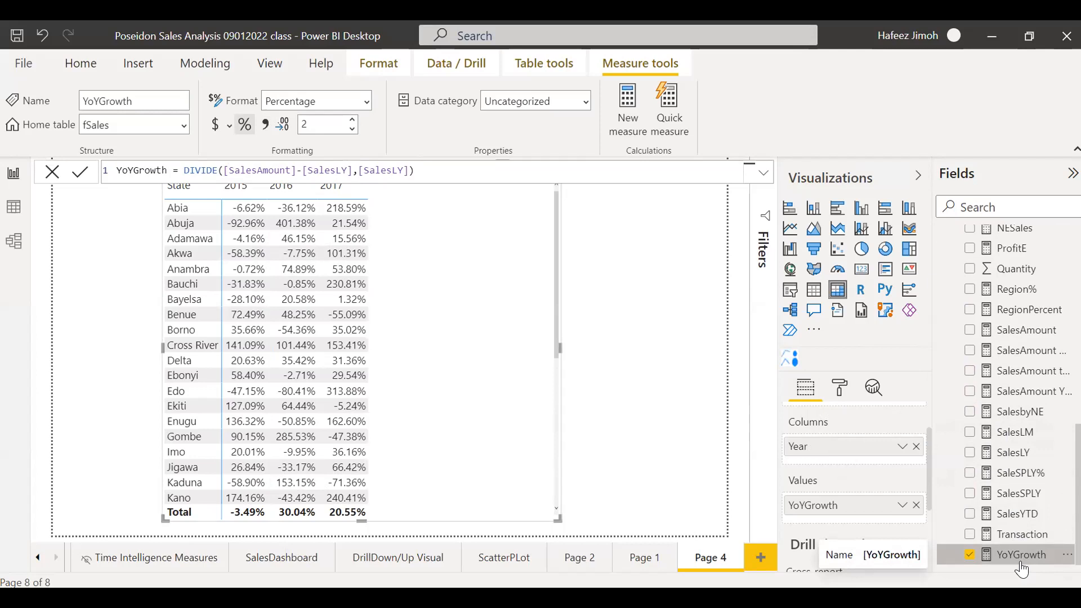
left_click(1021, 562)
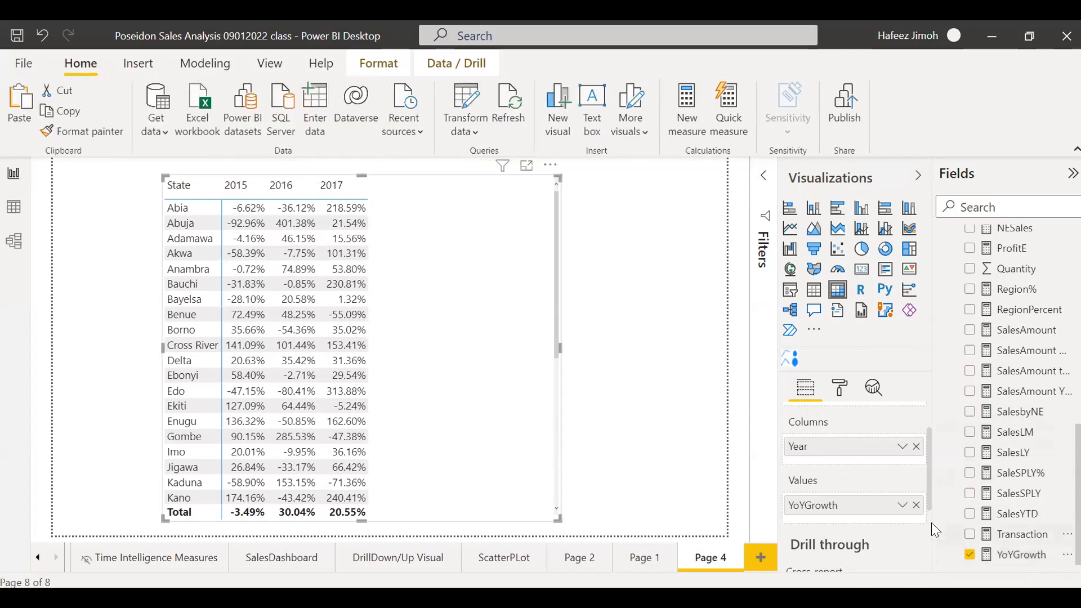
Step: Open and discard YoYGrowth's Data bars settings, then reopen its Conditional formatting submenu
left_click(904, 506)
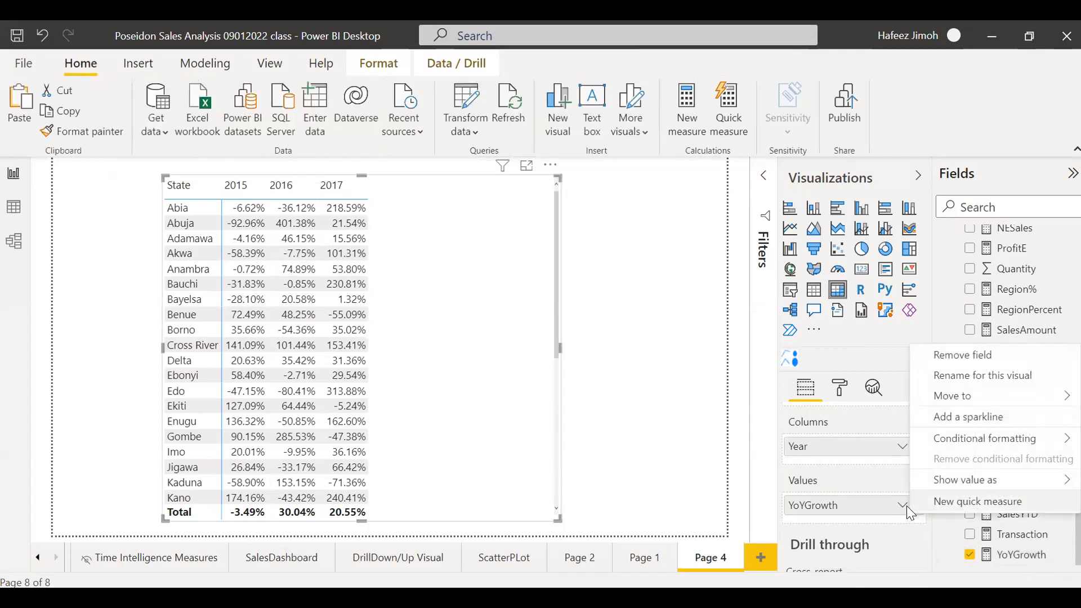
mouse_move(972, 450)
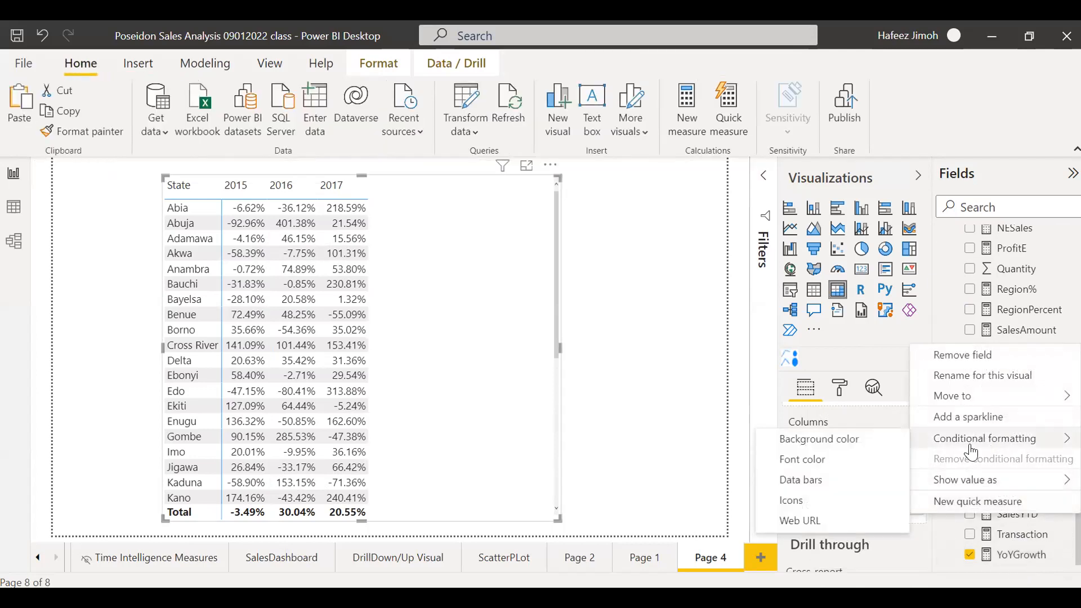
left_click(834, 480)
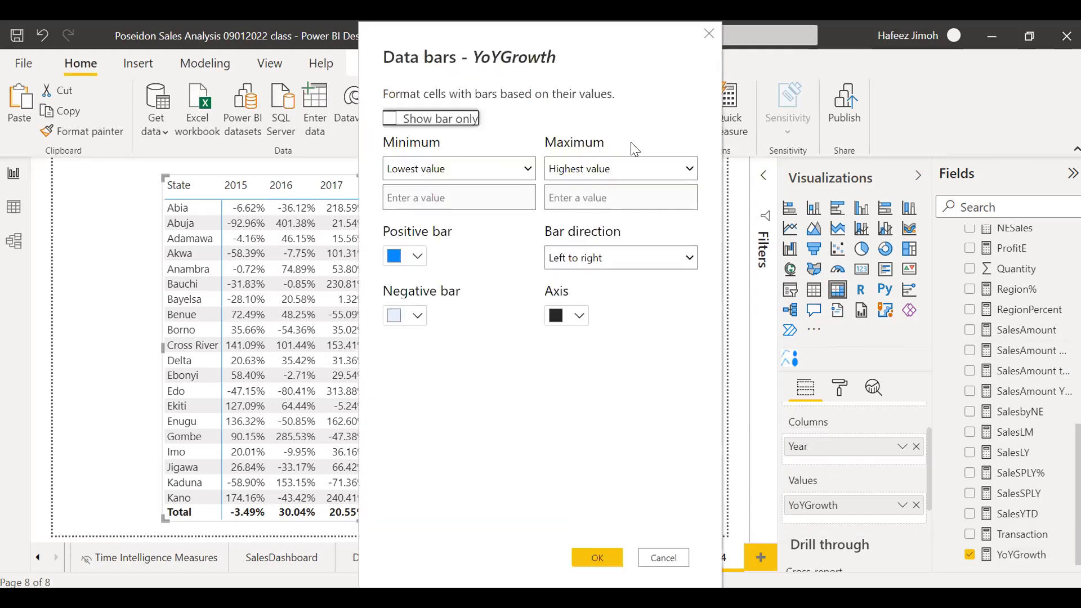
left_click(710, 35)
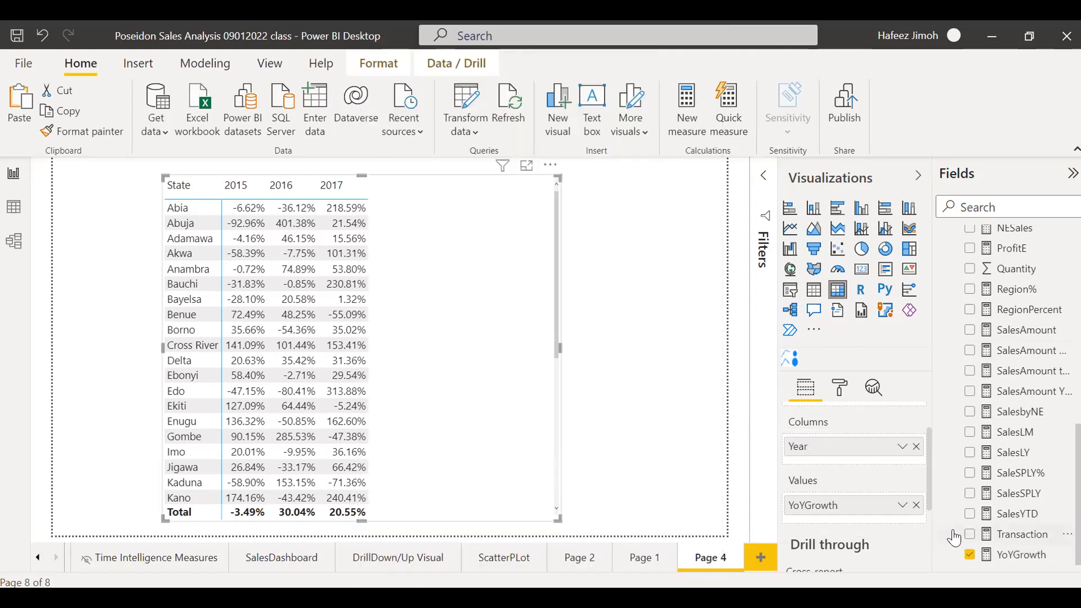
left_click(903, 506)
mouse_move(962, 451)
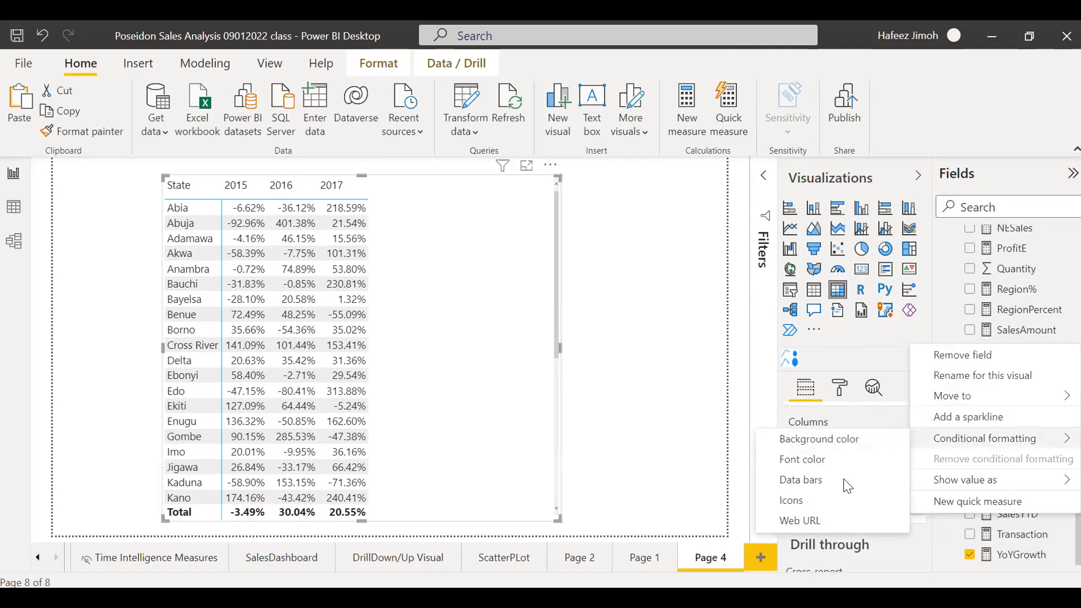
Step: Give YoYGrowth the coloured arrows icon set and delete the middle 33–67 rule
left_click(839, 501)
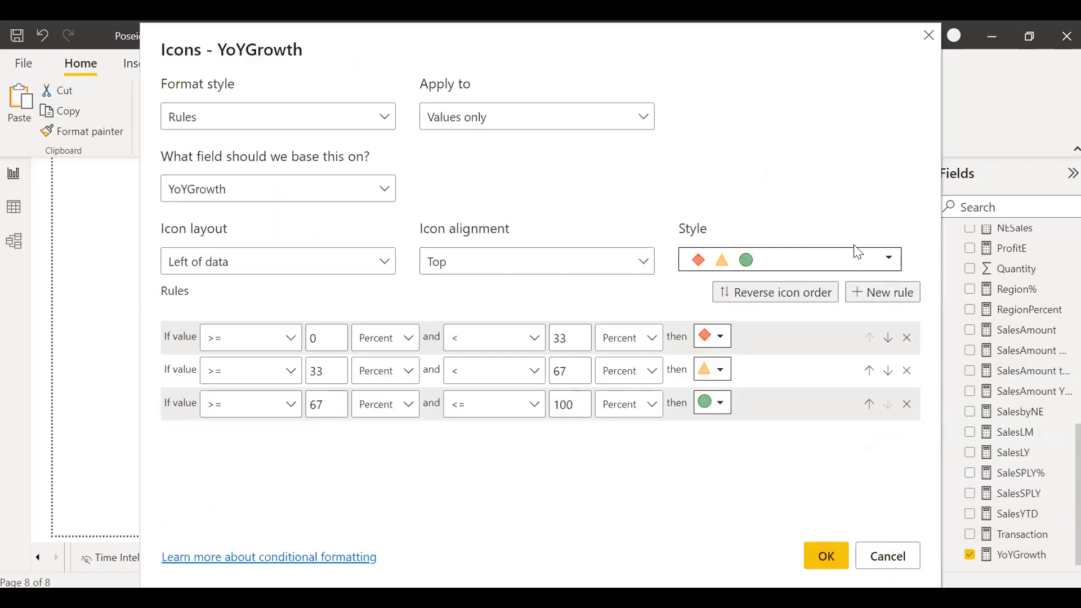
left_click(862, 259)
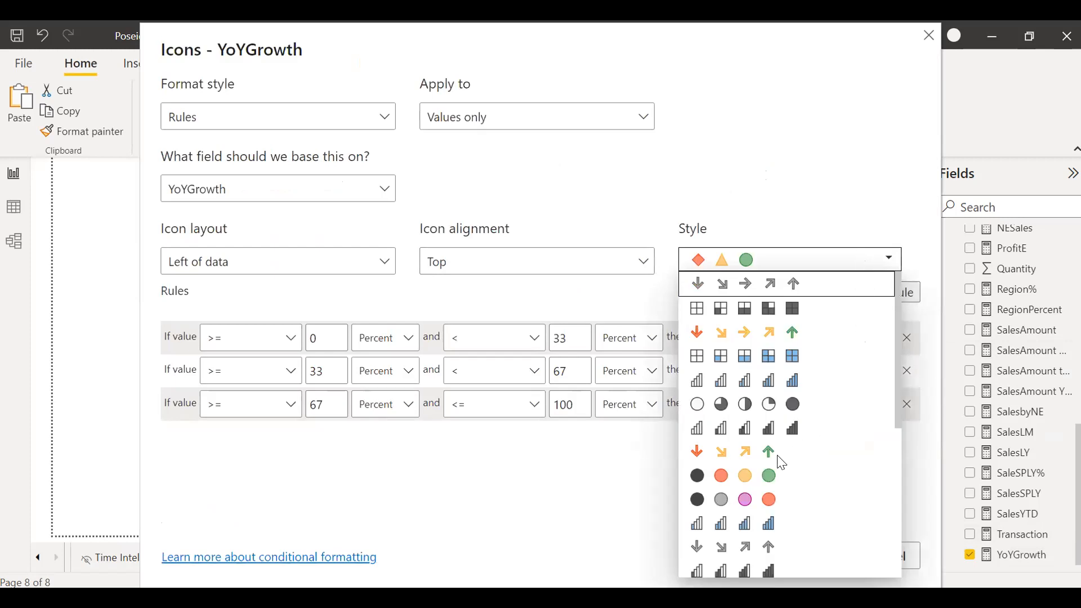
scroll(777, 457, "down", 5)
left_click(745, 462)
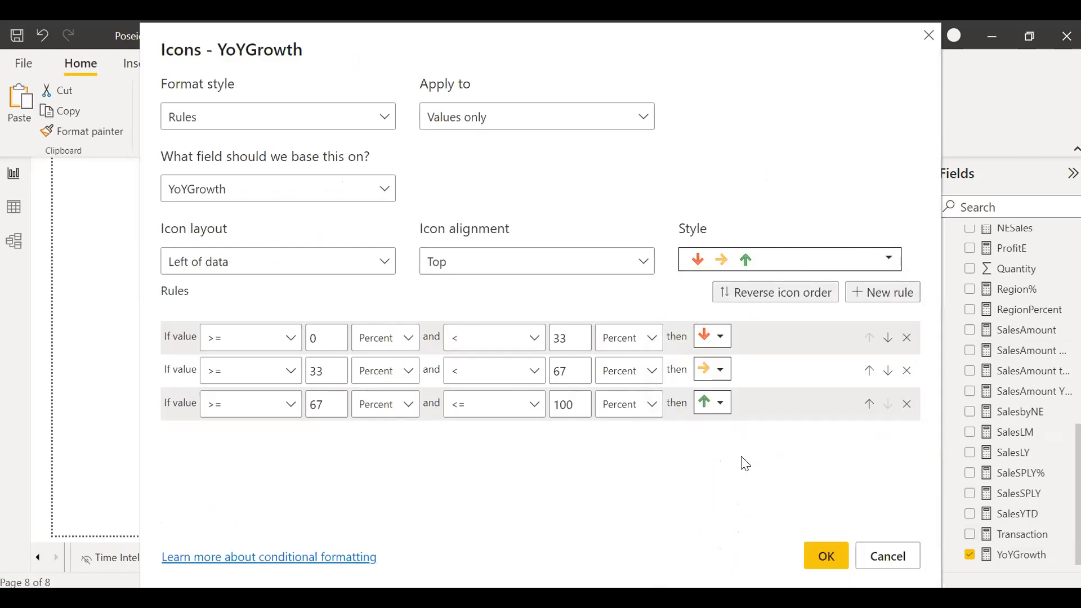
left_click(907, 373)
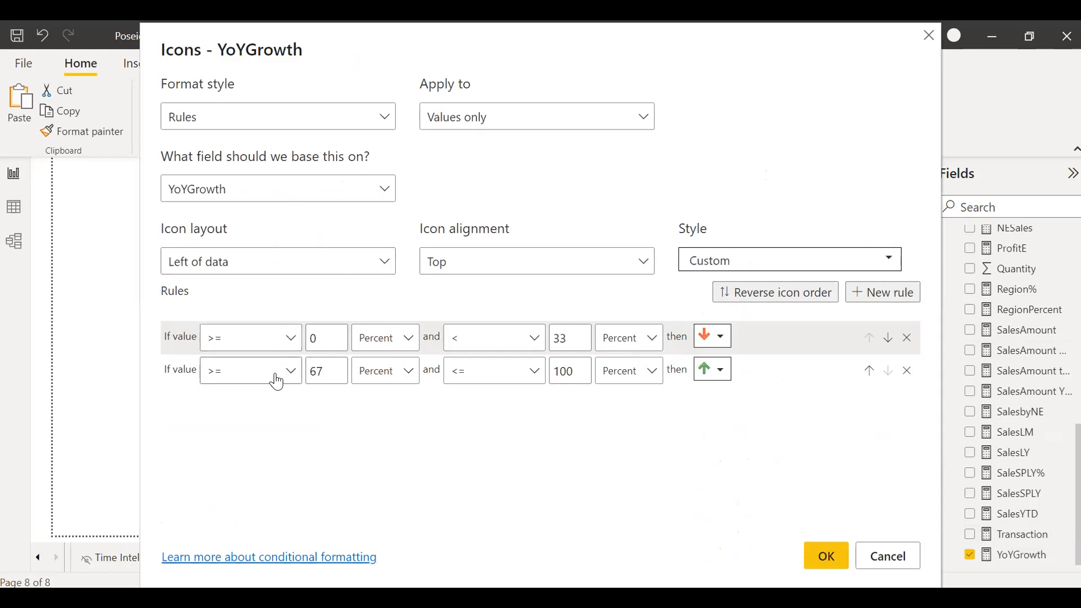
left_click(281, 343)
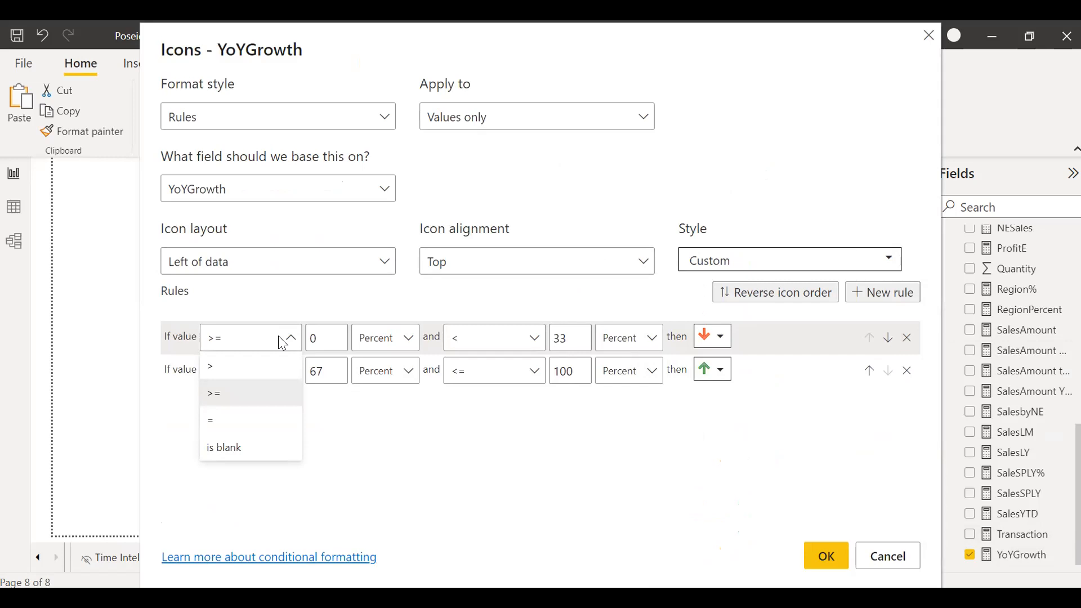
left_click(320, 336)
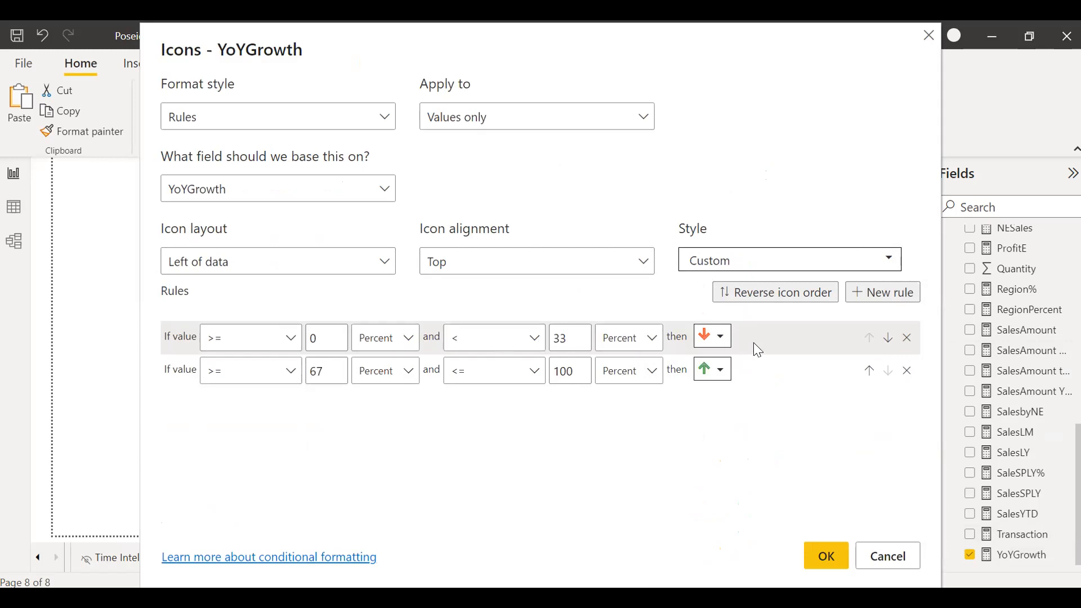
Step: Move the green up-arrow rule to the top and set its range starting at 0
left_click(870, 370)
left_click(345, 339)
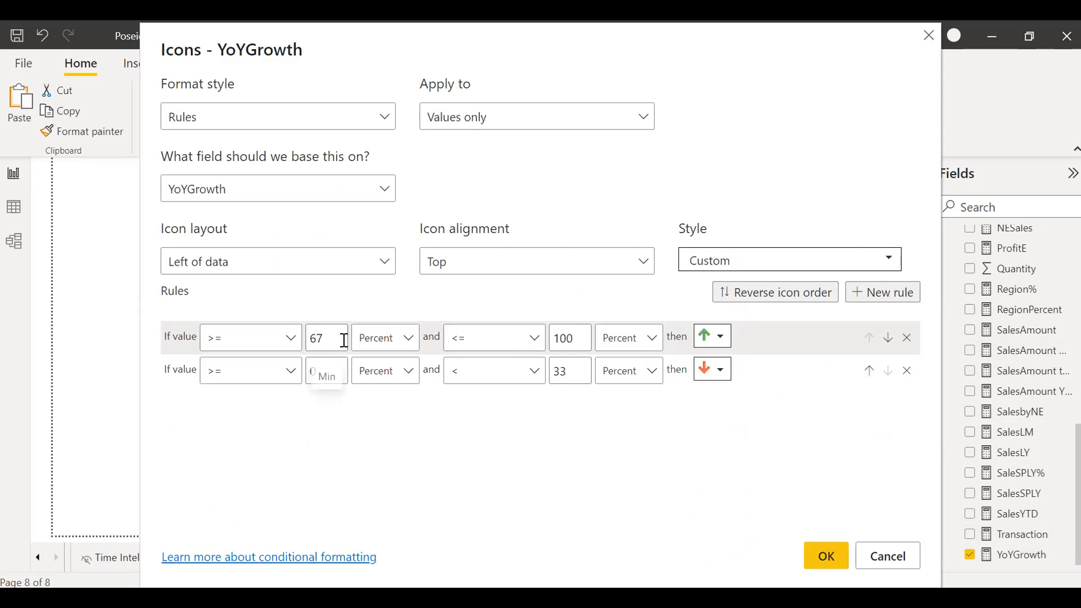
key("BackSpace")
key("BackSpace")
type("0")
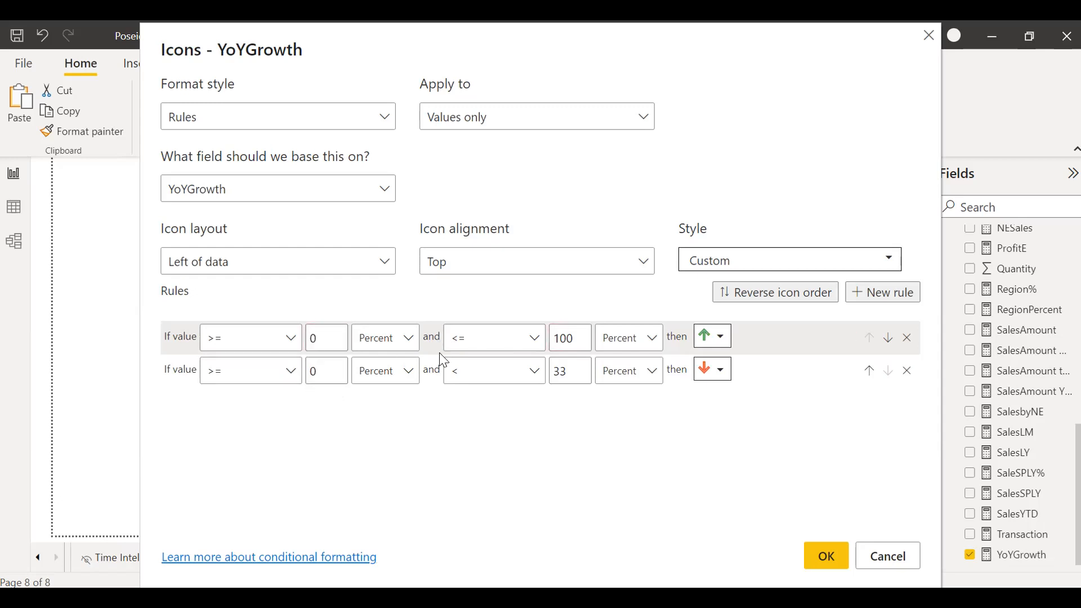
left_click(569, 338)
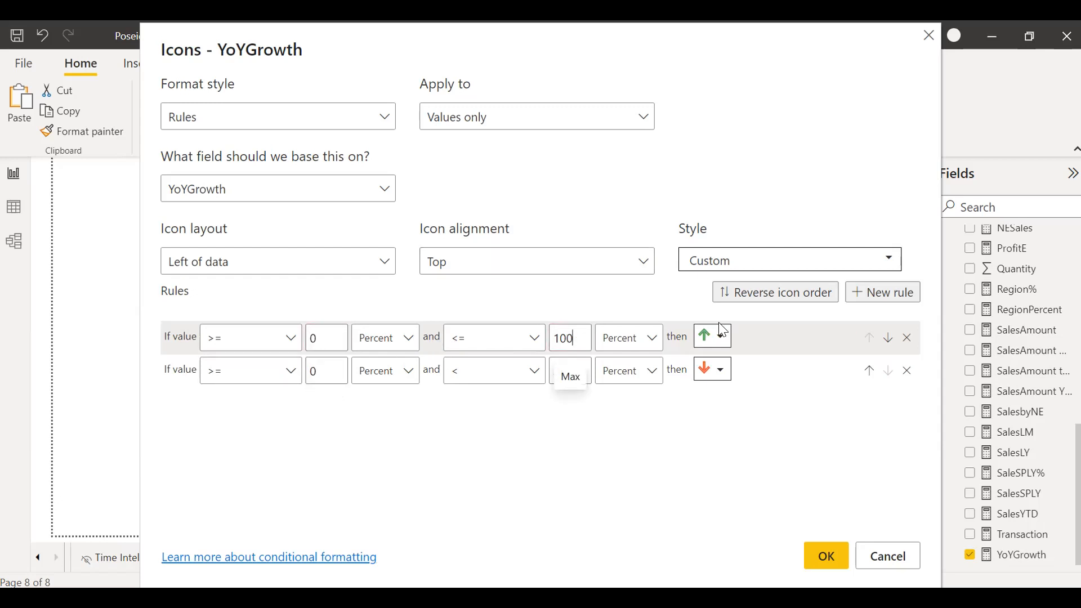
key("Left")
key("Left")
key("BackSpace")
type("4")
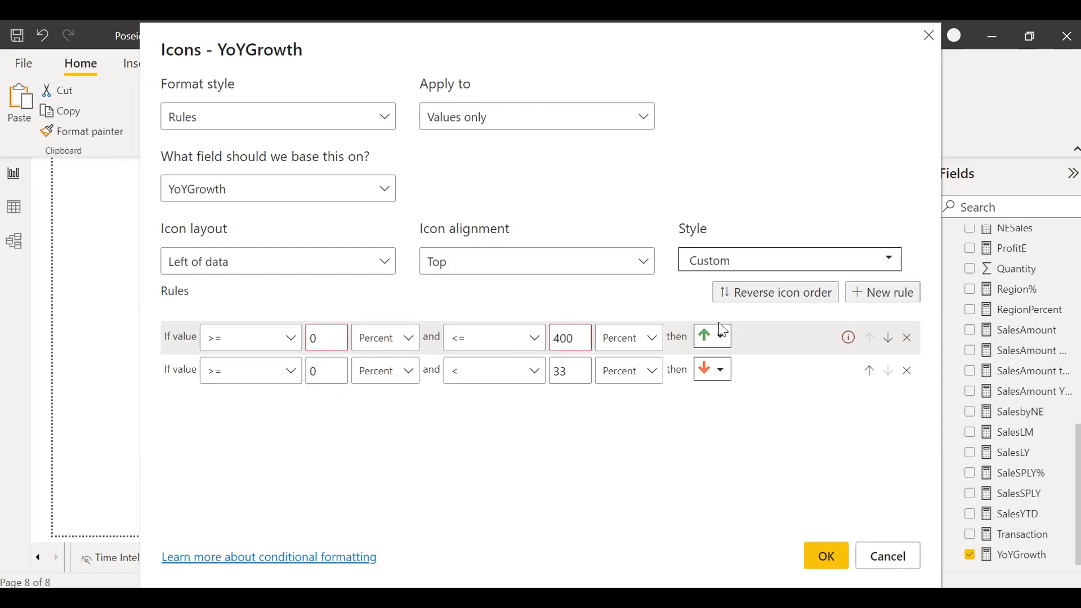
key("BackSpace")
type("10")
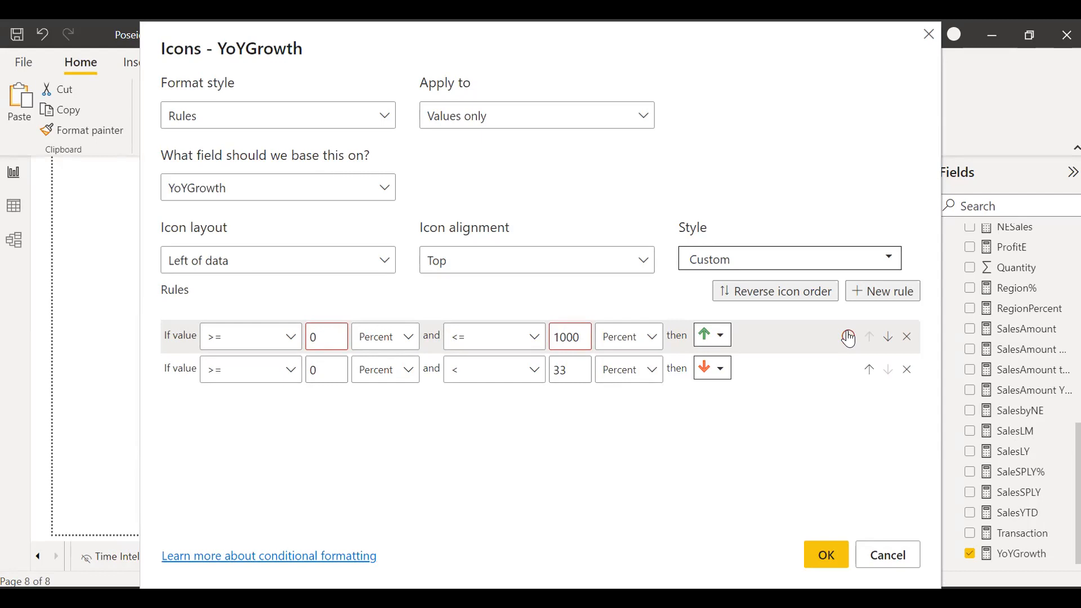
Step: Keep >= on the red down-arrow rule and set its upper bound to 0
left_click(290, 371)
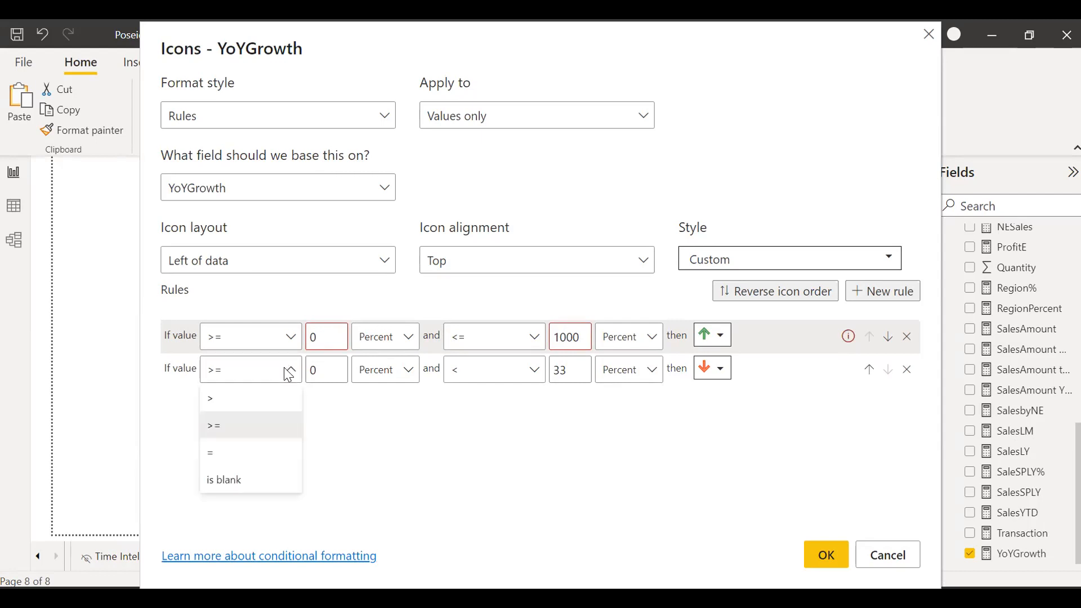
left_click(339, 369)
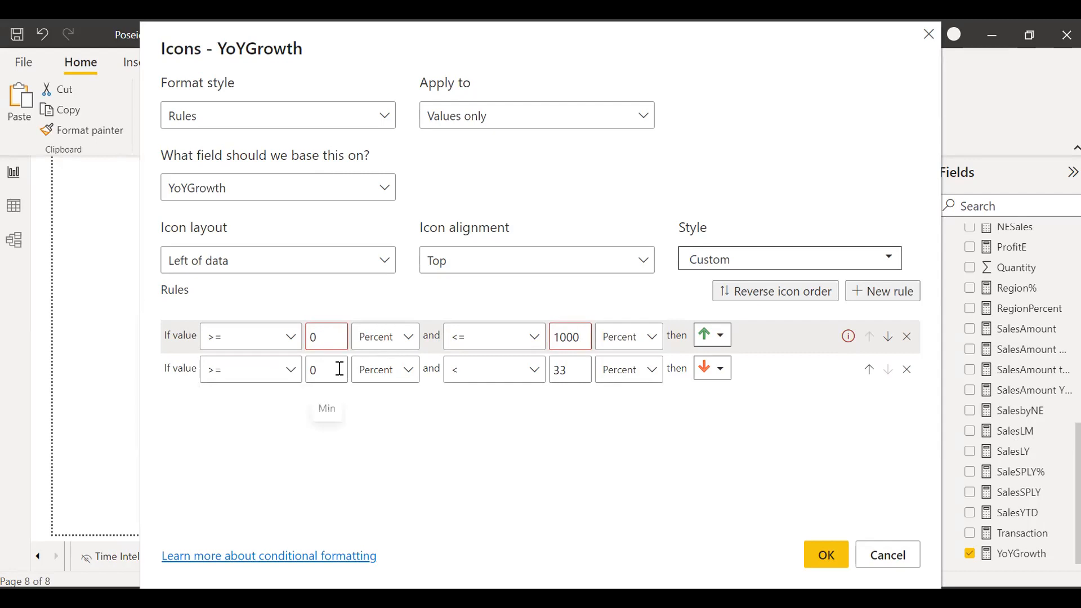
left_click(310, 370)
type("-")
key("BackSpace")
key("BackSpace")
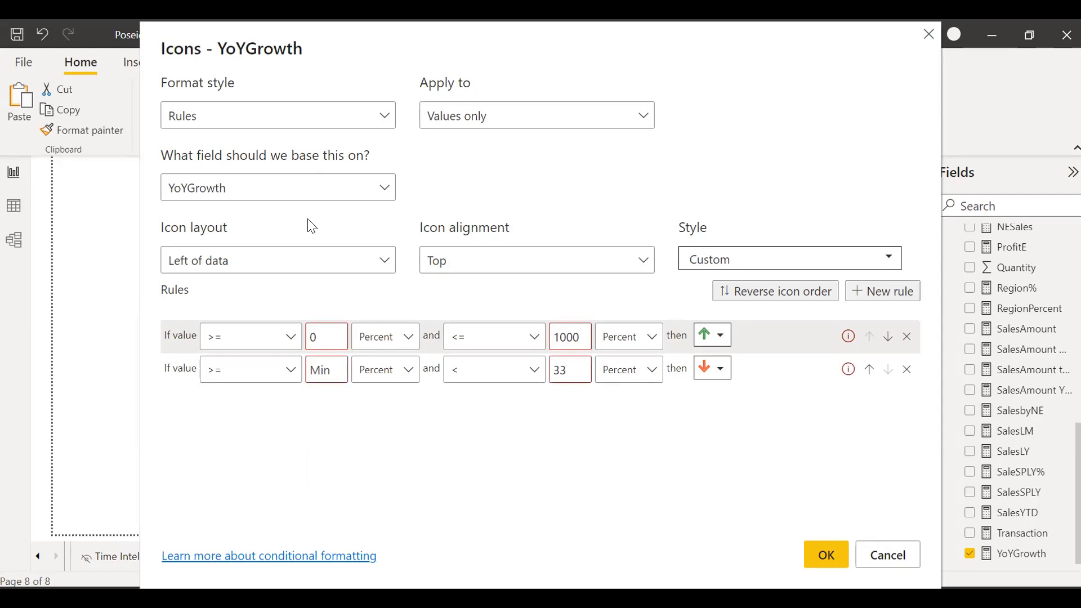
left_click(576, 375)
key("BackSpace")
key("BackSpace")
type("0")
Step: Delete the red down-arrow rule and trim the green rule's upper bound to 100
left_click(907, 369)
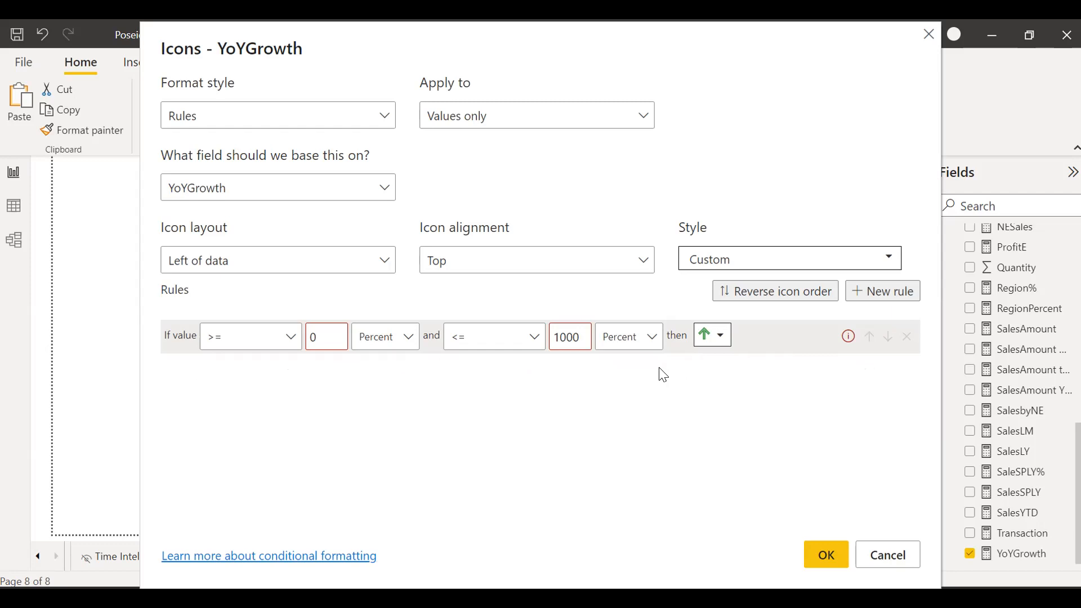
left_click(591, 339)
key("BackSpace")
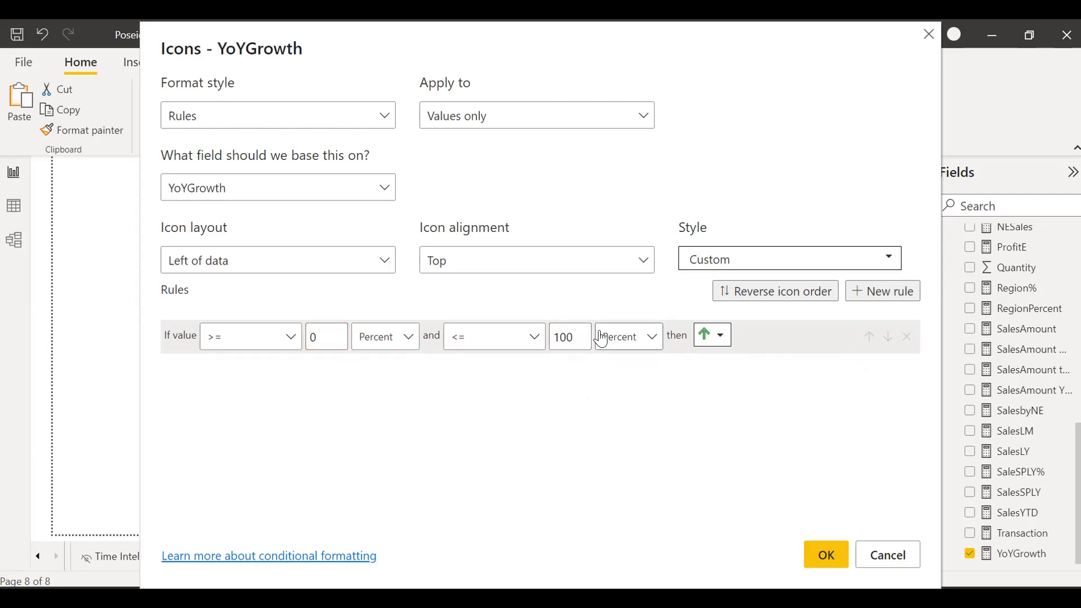
Step: Apply the green up-arrow YoYGrowth icon rule, then reopen its Icons conditional formatting
left_click(827, 558)
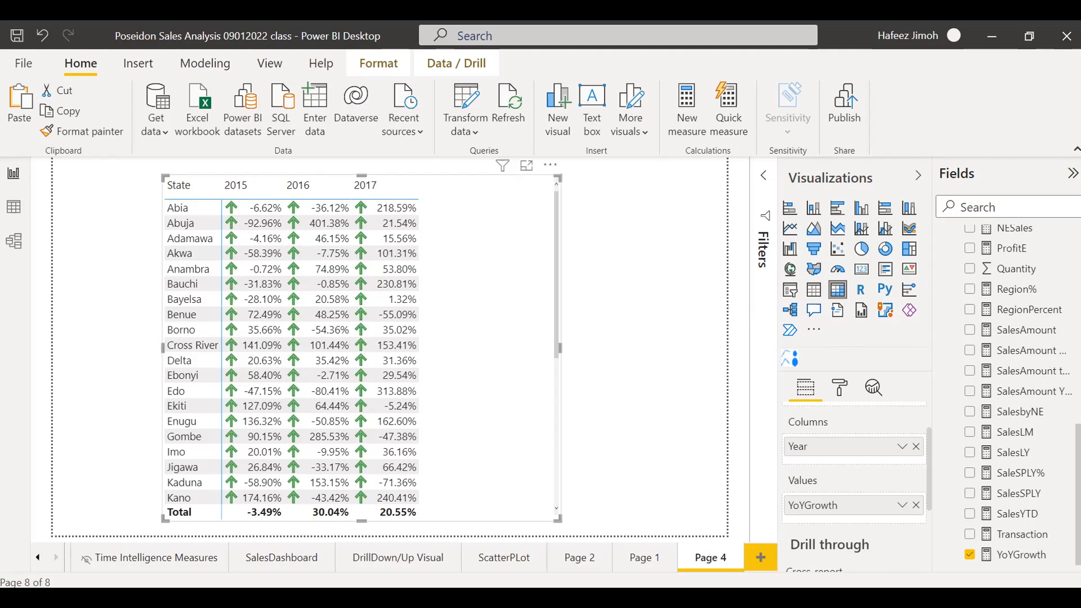
left_click(904, 506)
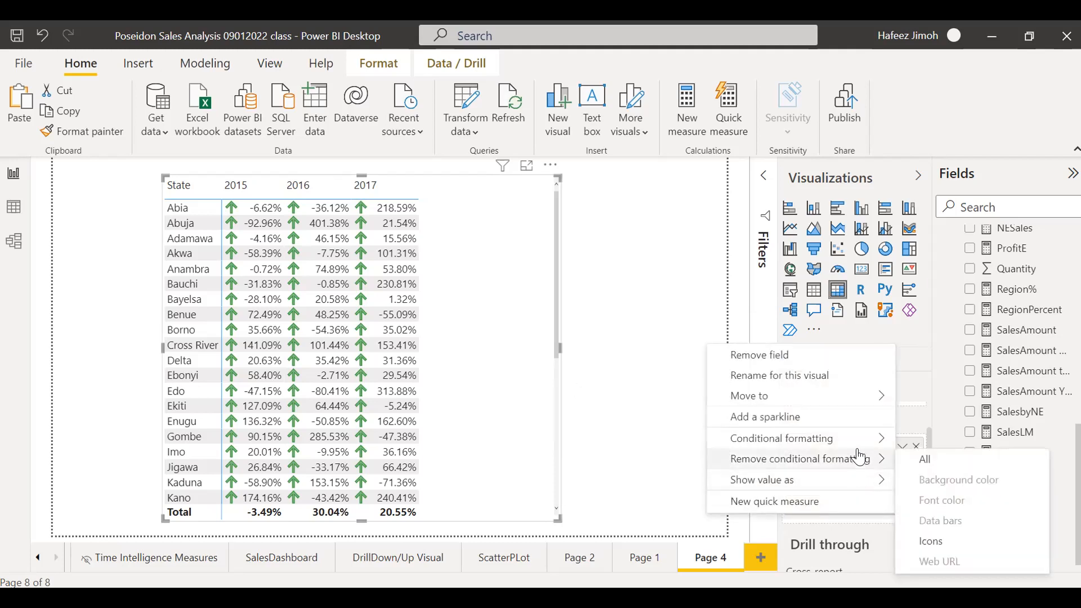
mouse_move(865, 445)
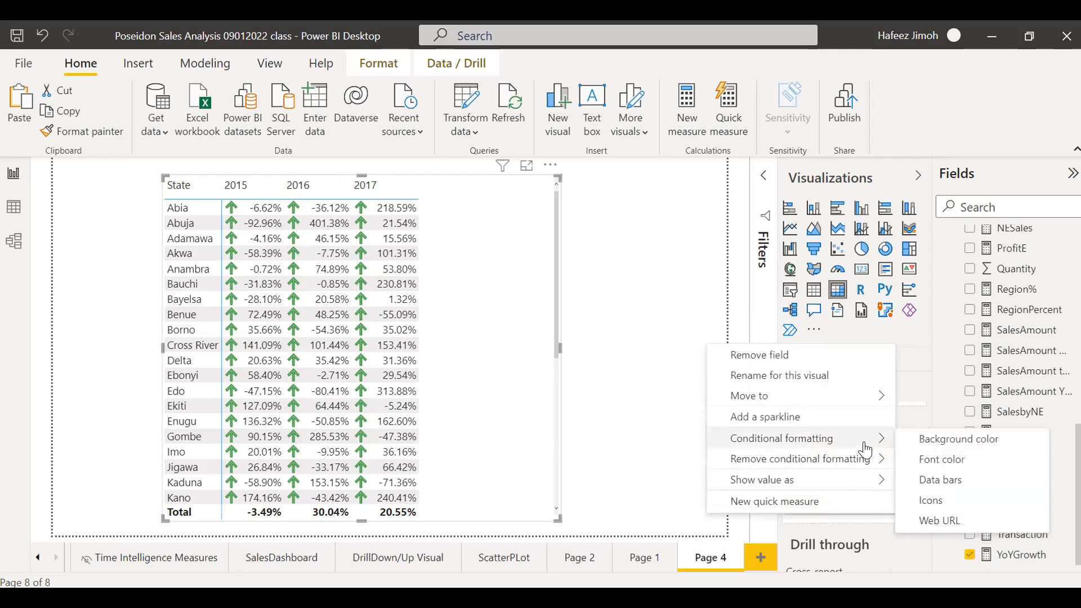
left_click(932, 500)
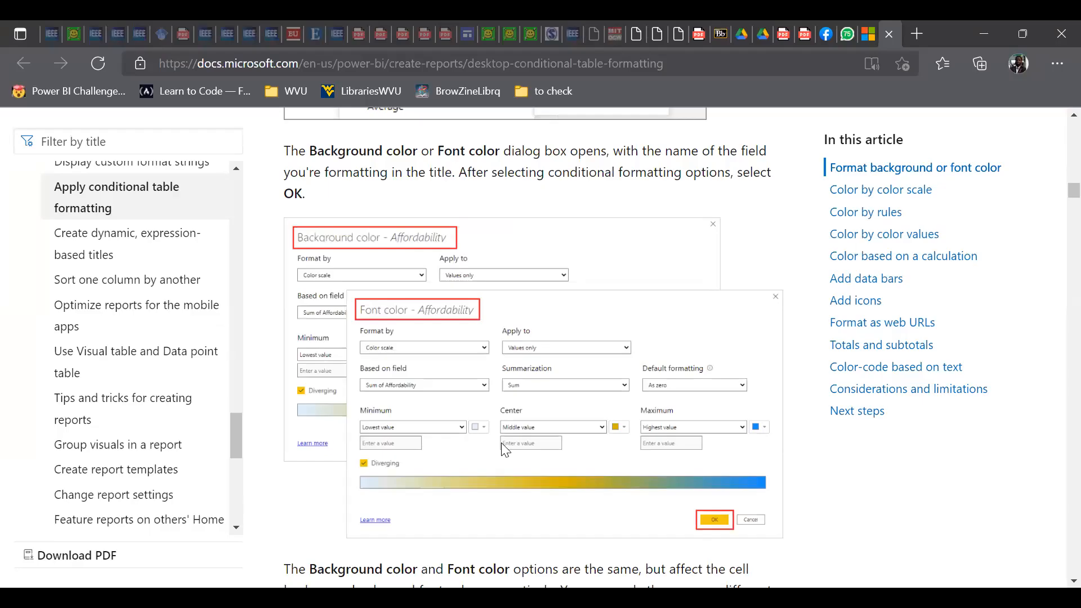
Step: Read down the article to Considerations and limitations, then jump to the Add icons section
scroll(485, 264, "down", 6)
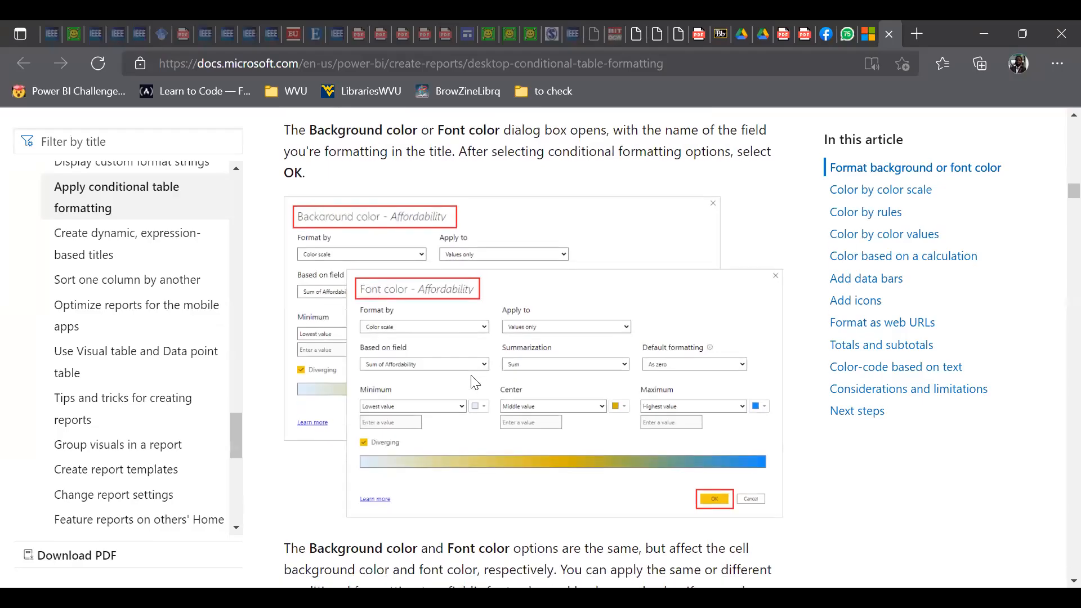
scroll(485, 263, "down", 15)
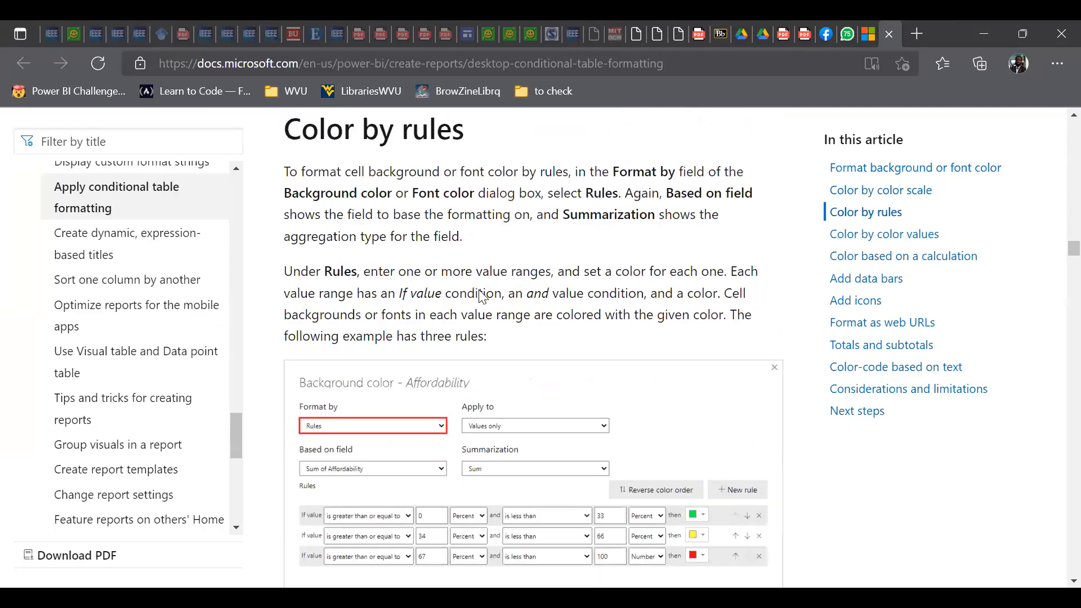
scroll(481, 291, "down", 12)
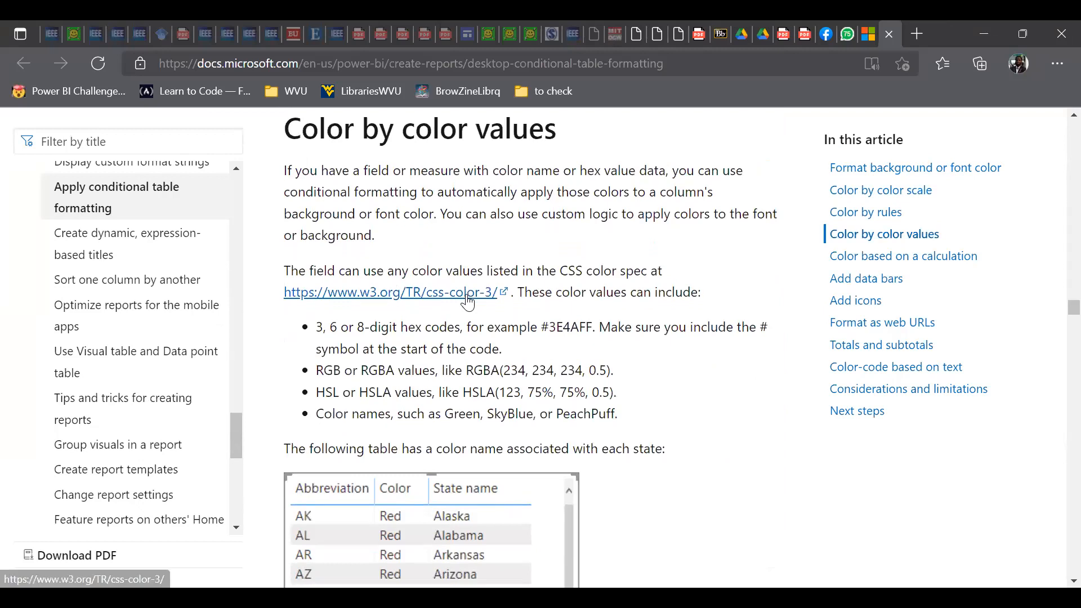
scroll(472, 302, "down", 15)
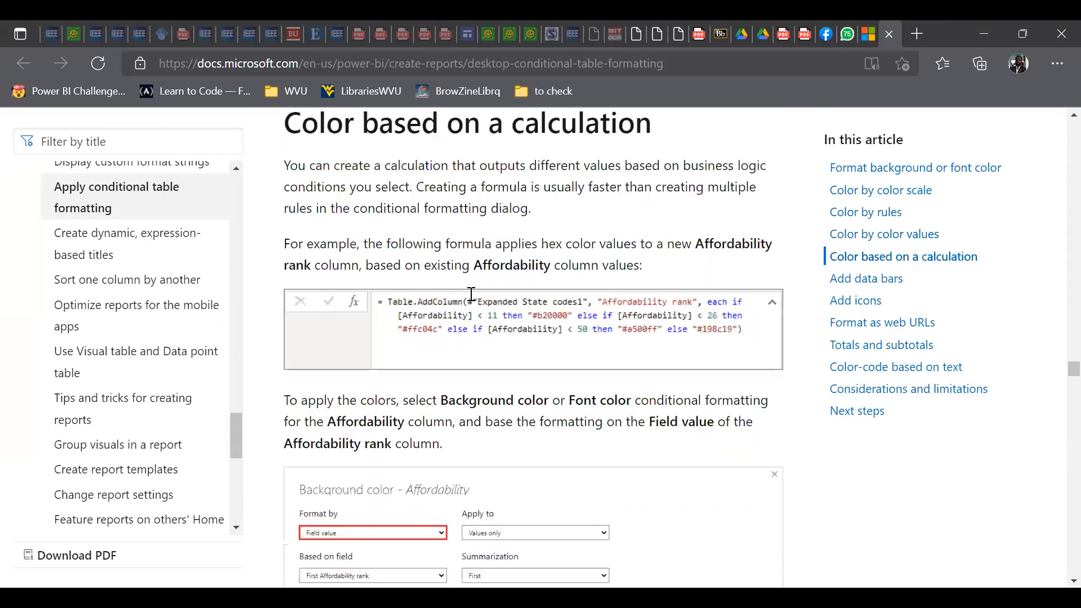
scroll(472, 300, "down", 14)
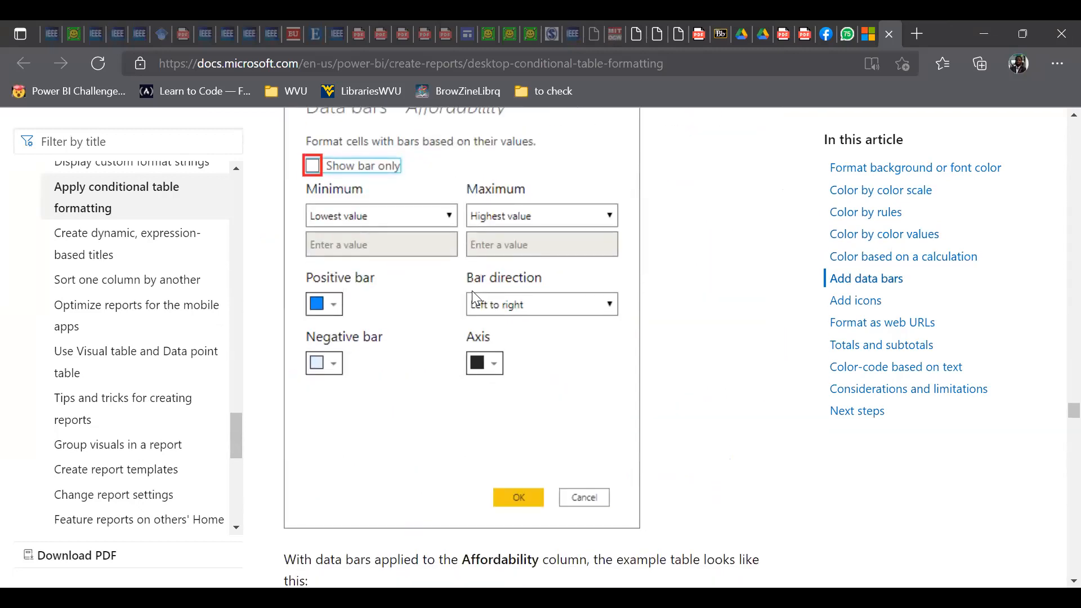
scroll(472, 291, "up", 5)
scroll(472, 296, "down", 15)
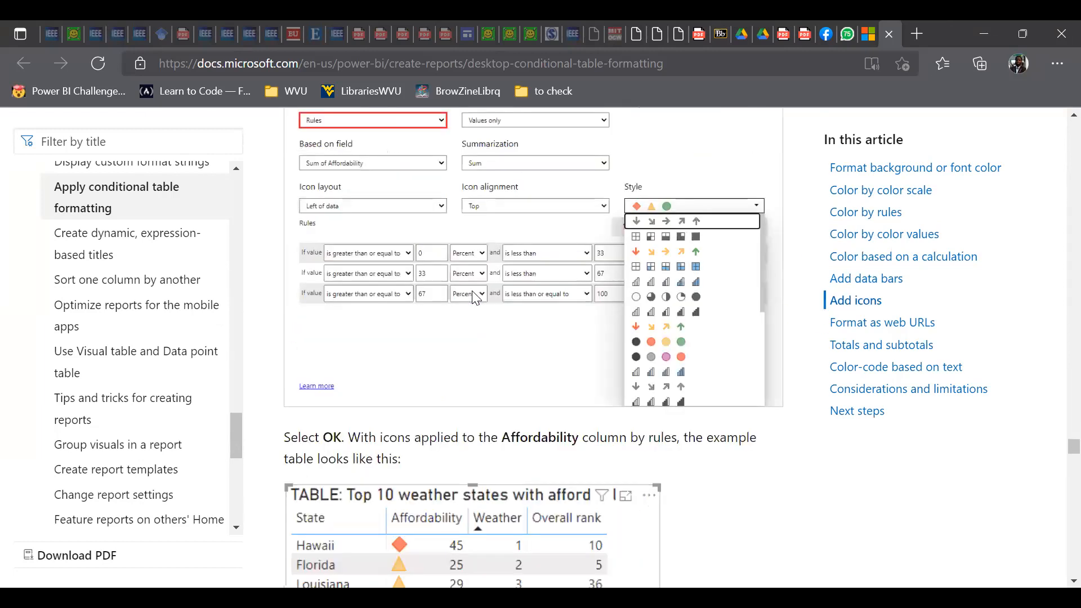
scroll(474, 290, "down", 15)
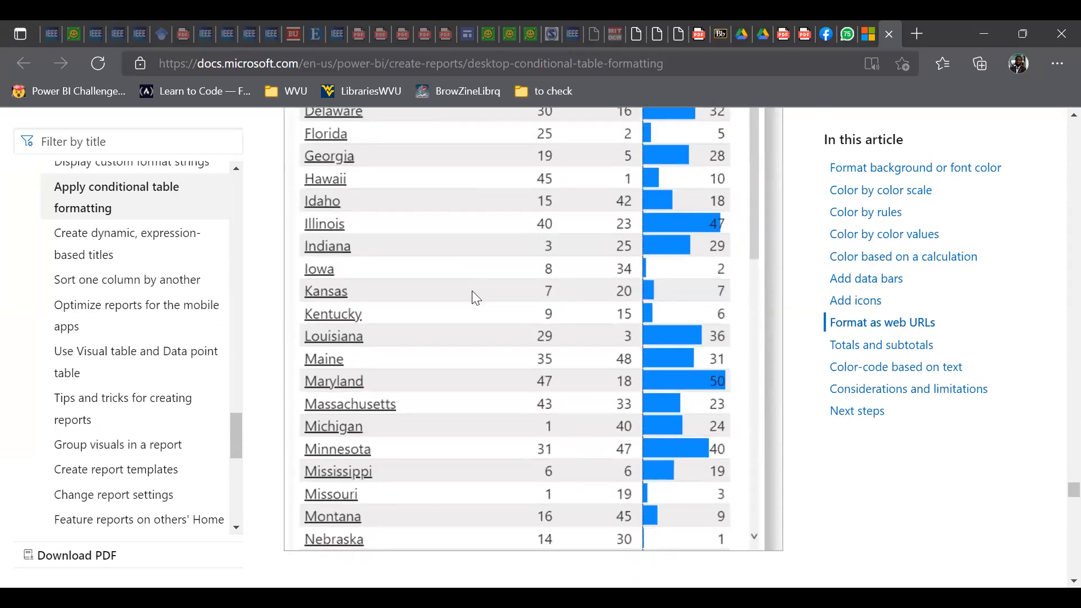
scroll(477, 298, "down", 20)
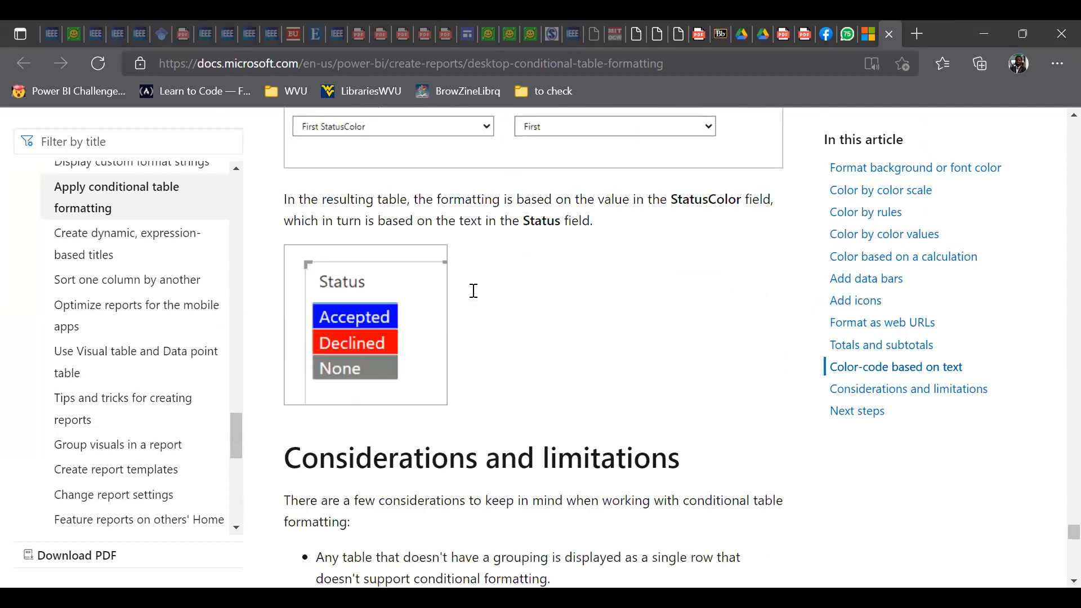
scroll(476, 298, "down", 5)
scroll(473, 291, "up", 10)
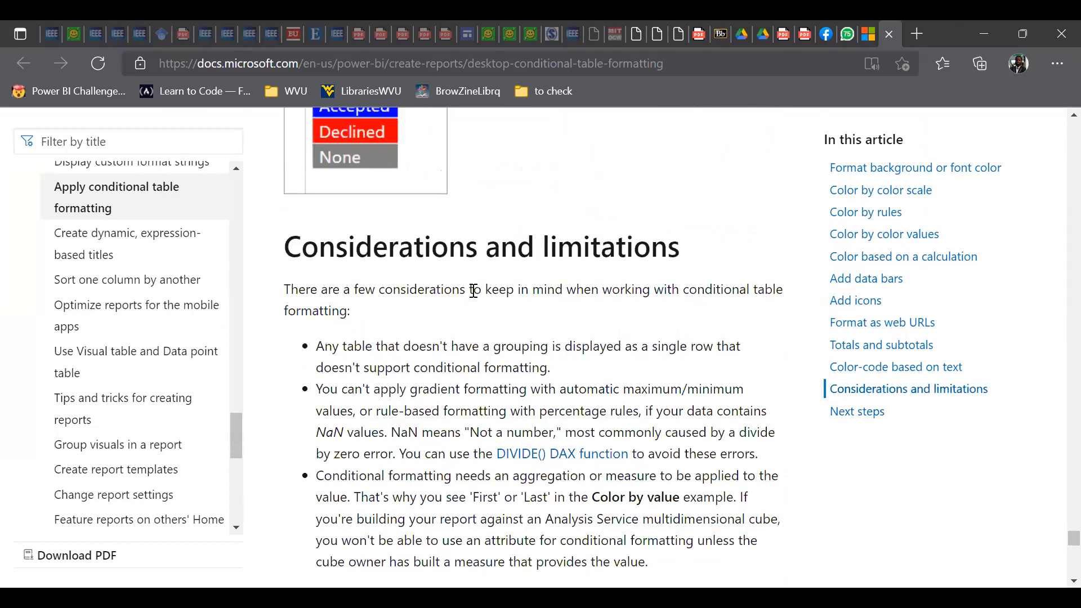
left_click(846, 300)
Step: Review the Add icons rules example, then return to Power BI and close the YoYGrowth Icons dialog
scroll(531, 283, "down", 5)
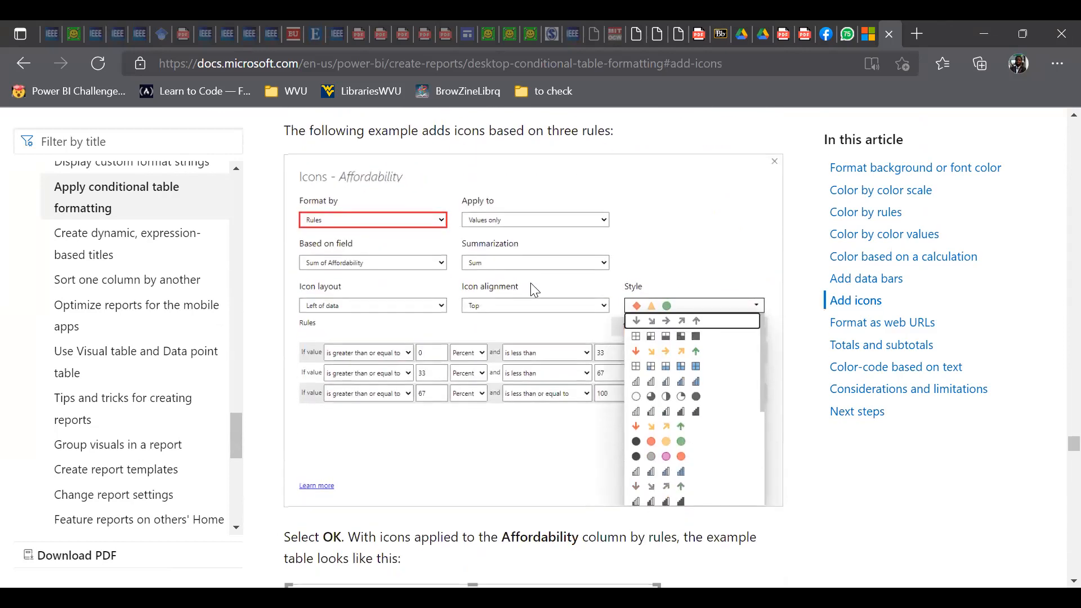
scroll(533, 290, "down", 6)
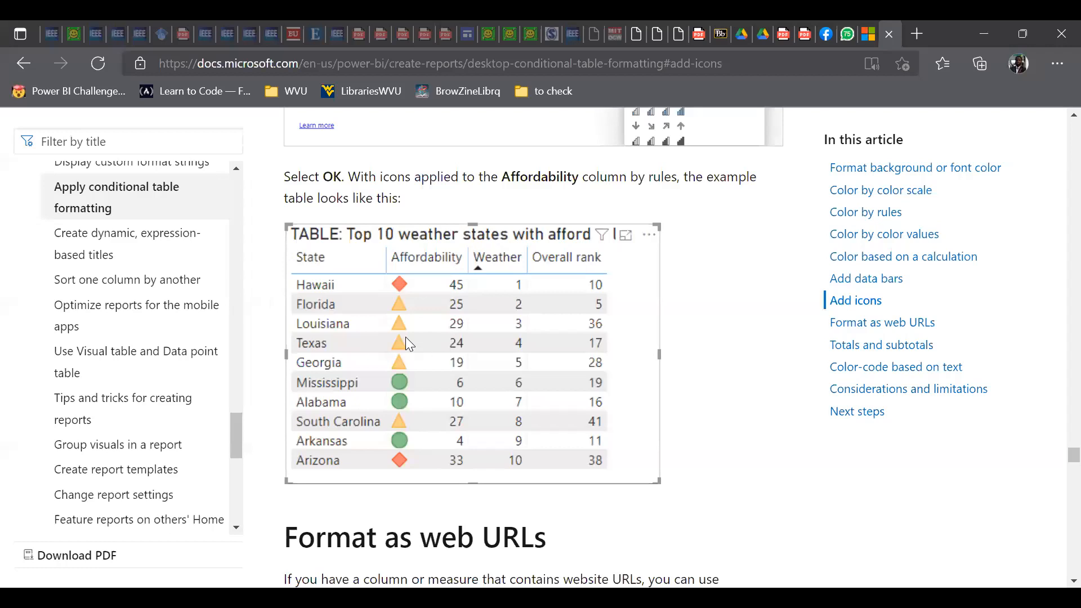
scroll(380, 320, "up", 4)
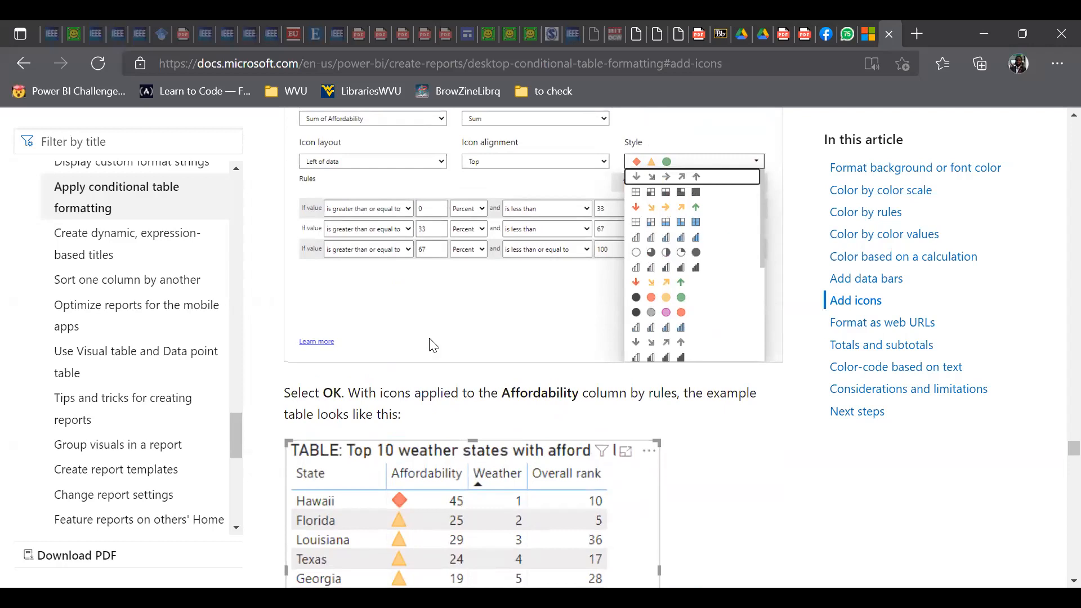
scroll(433, 345, "up", 3)
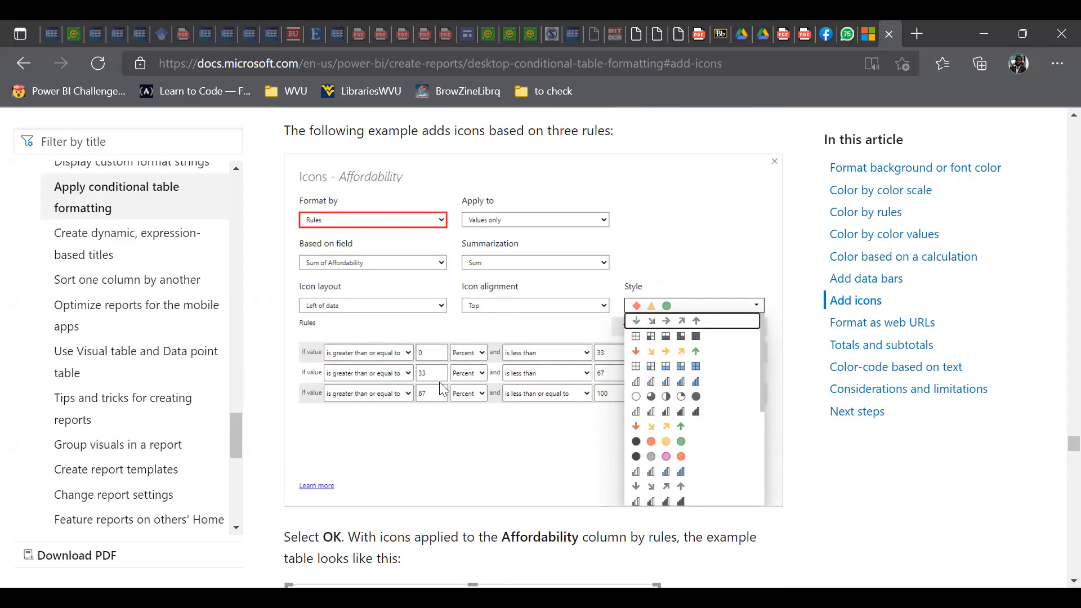
scroll(443, 389, "down", 1)
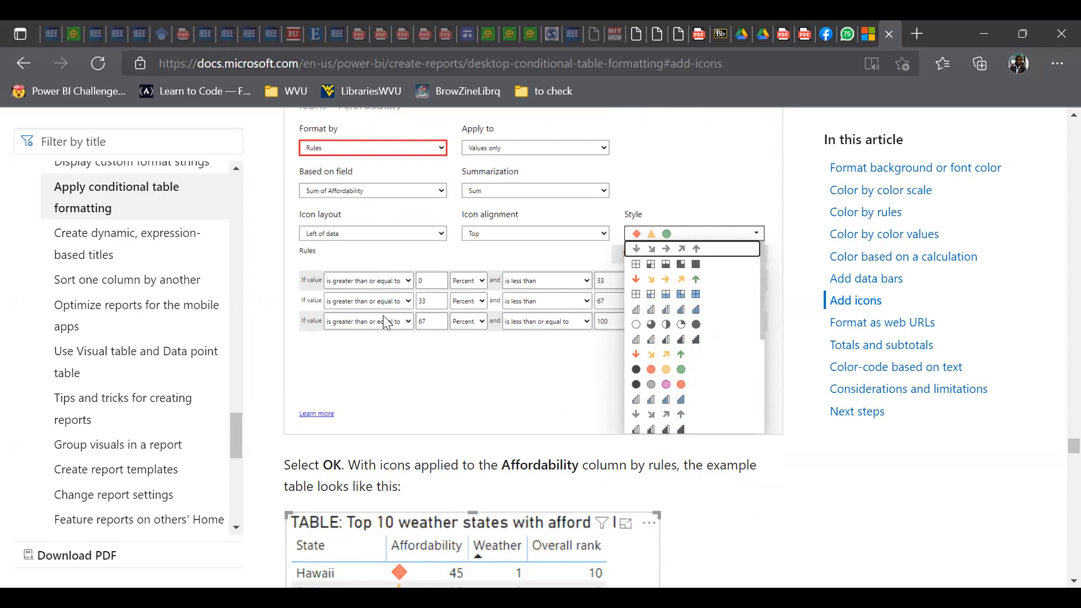
scroll(382, 315, "down", 1)
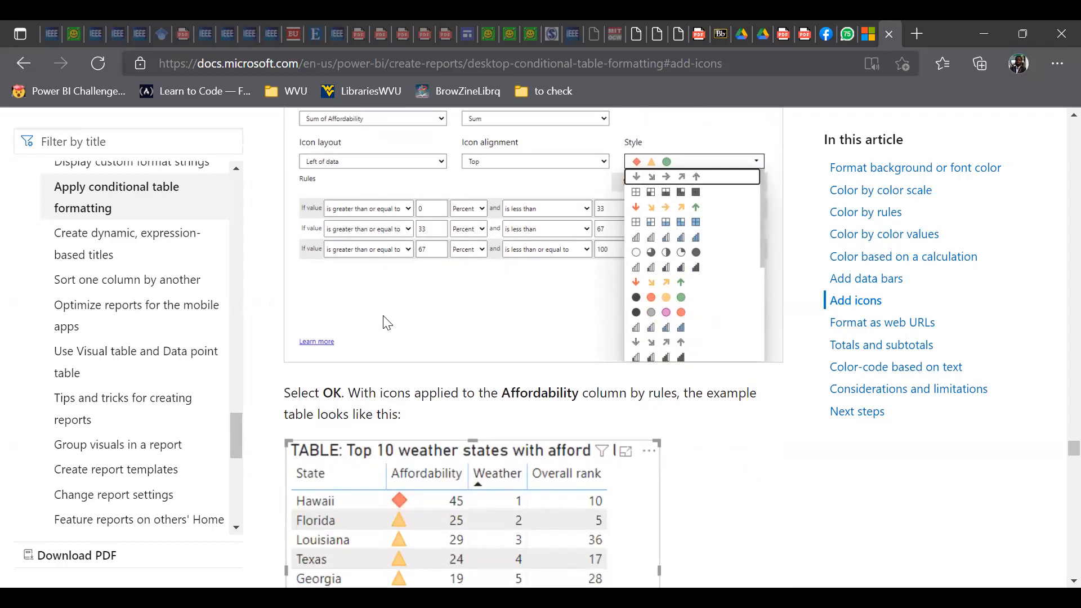
left_click(983, 34)
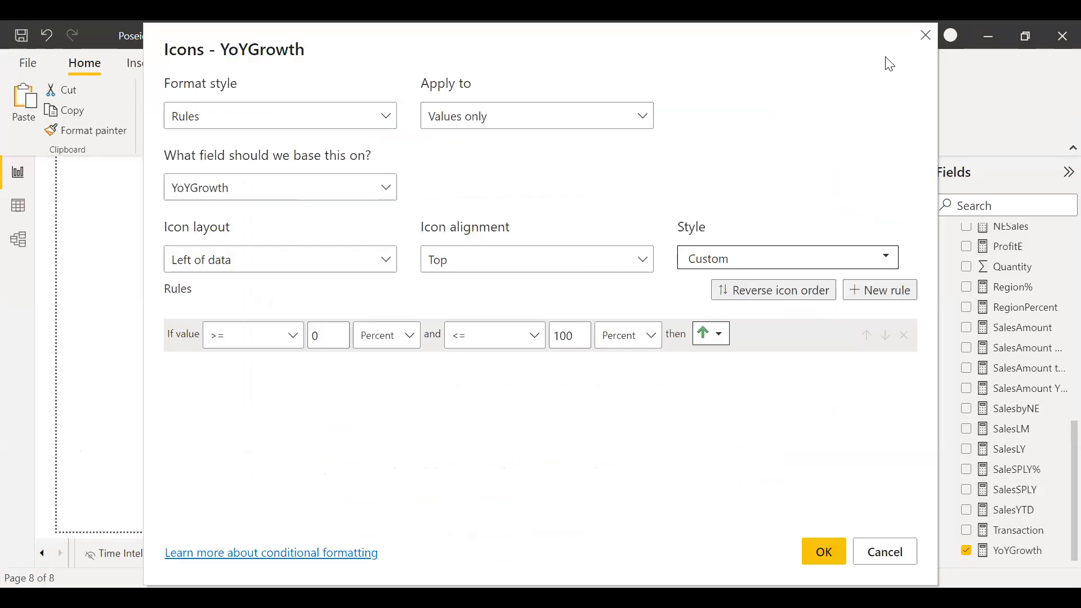
left_click(926, 36)
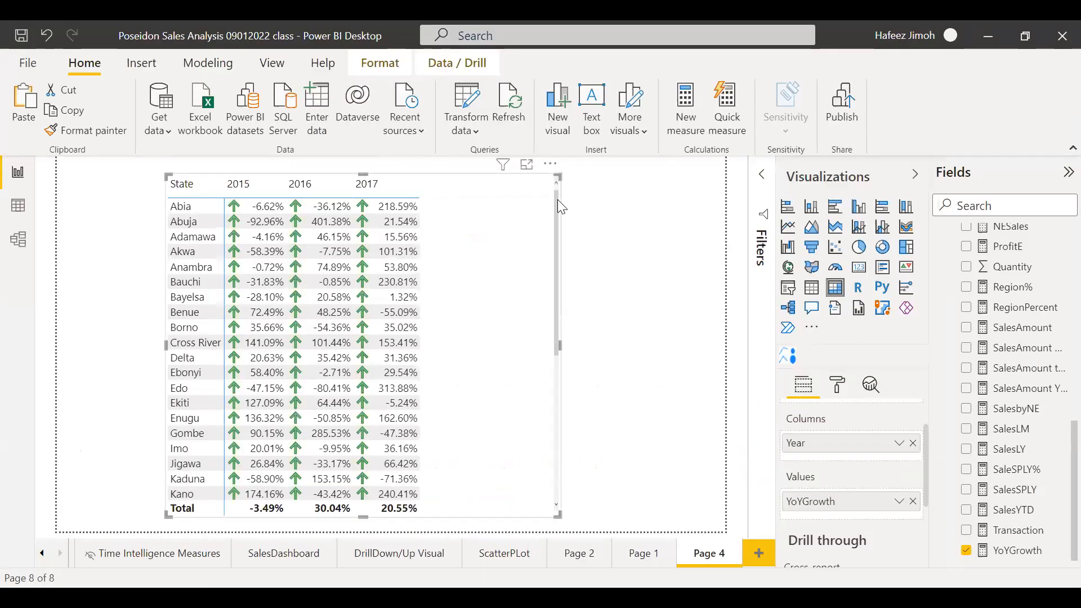
Step: Remove YoYGrowth from the matrix values and State from its rows
left_click(918, 502)
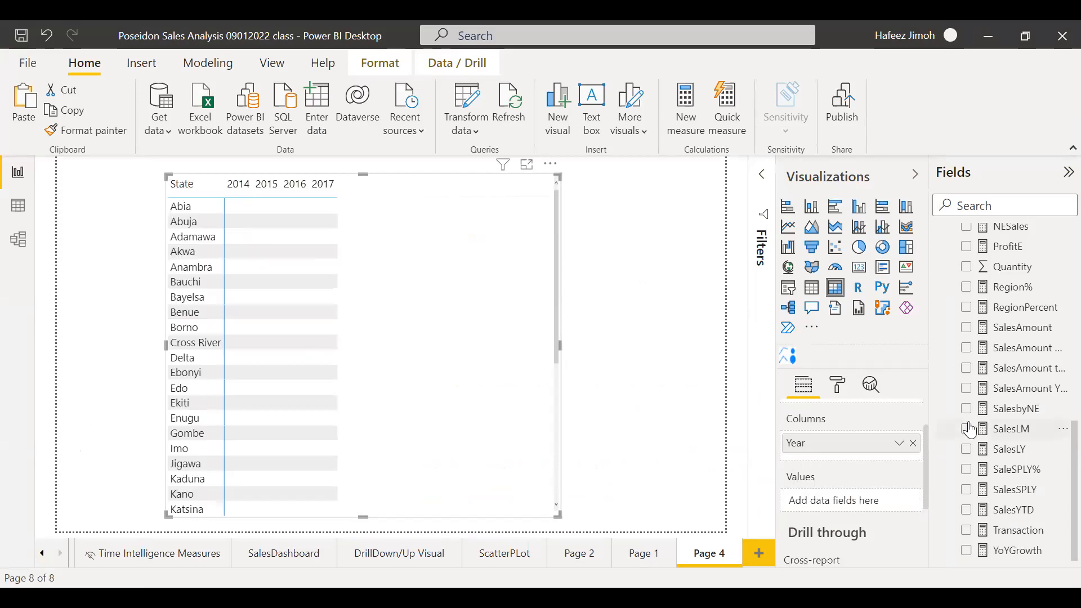
scroll(970, 422, "up", 3)
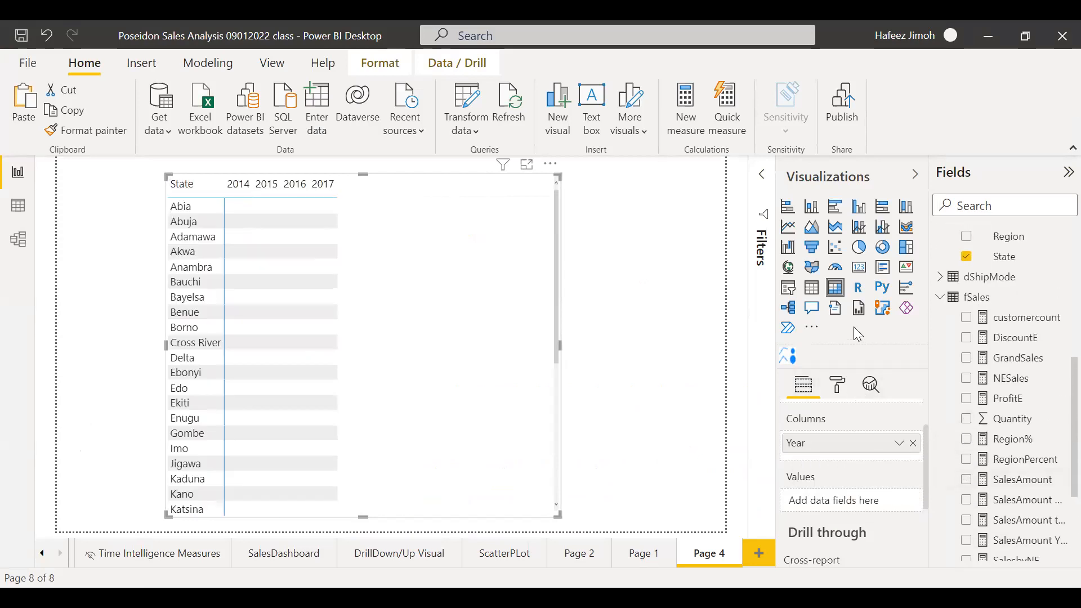
scroll(907, 456, "down", 4)
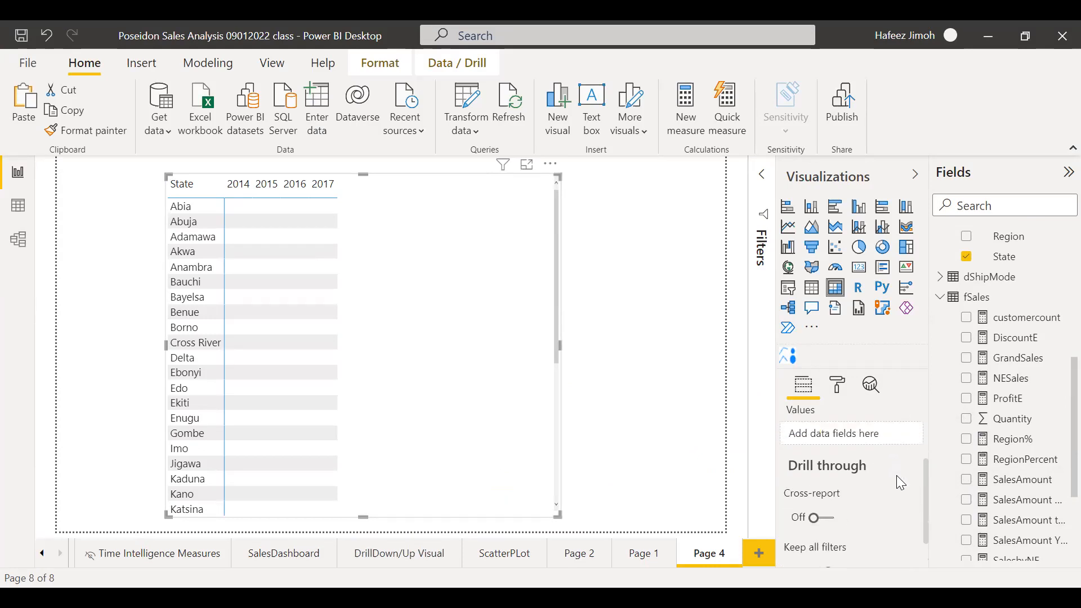
scroll(895, 467, "up", 6)
left_click(913, 435)
scroll(974, 338, "up", 3)
scroll(976, 341, "up", 1)
Step: Add Region as rows and Region% as values, then bring up Region% conditional formatting
left_click(967, 388)
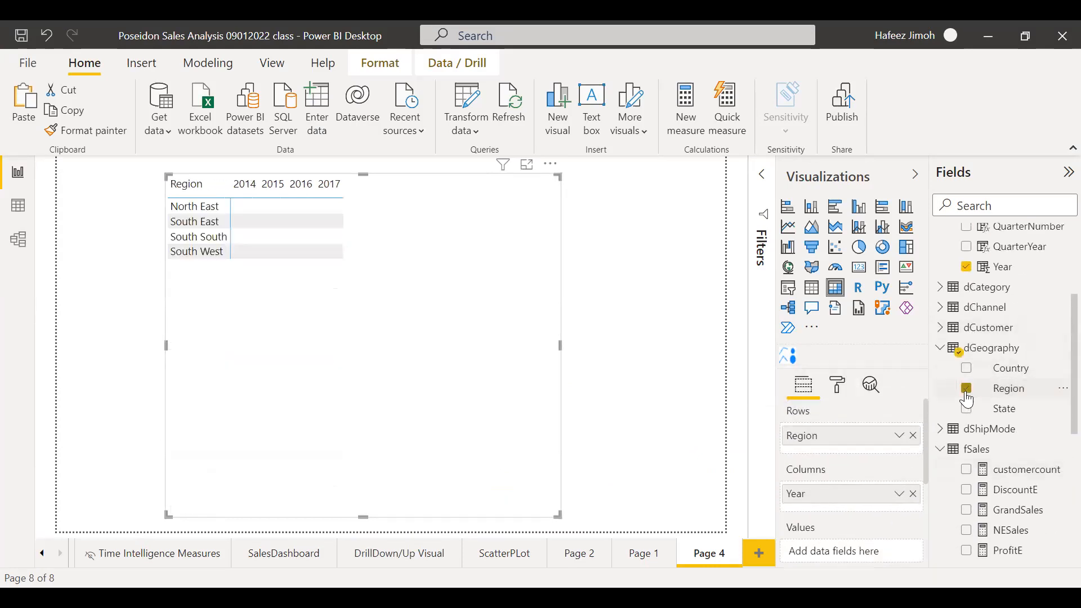
scroll(970, 469, "down", 3)
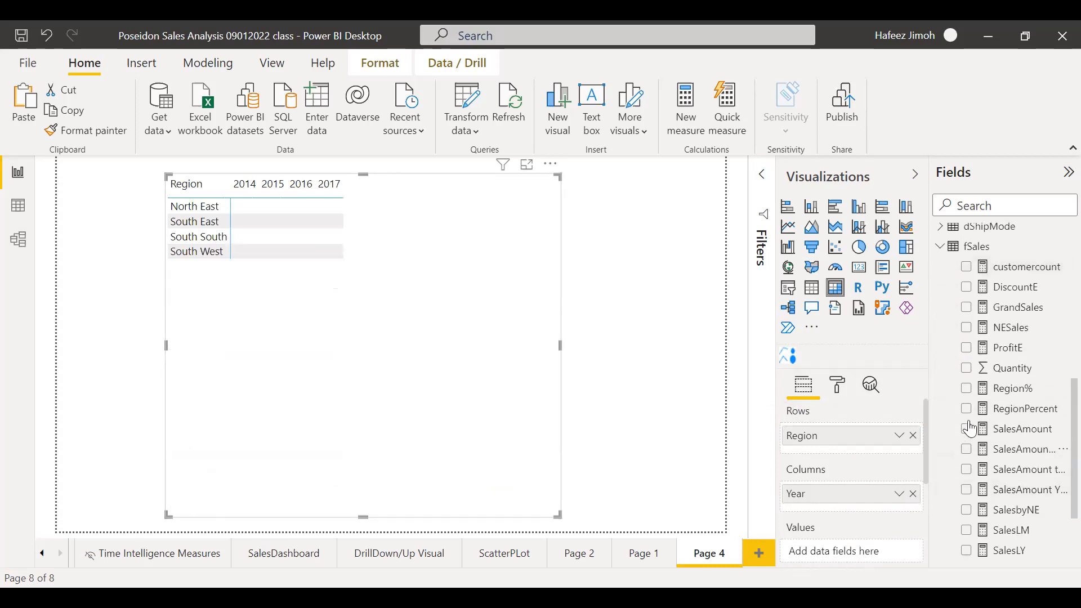
left_click(967, 388)
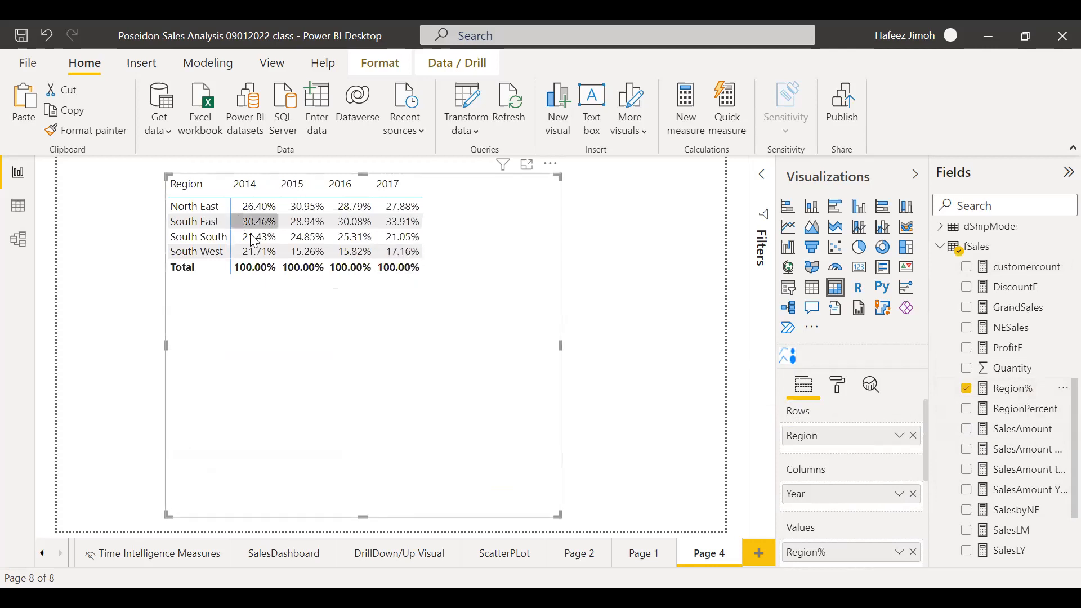
scroll(911, 516, "down", 2)
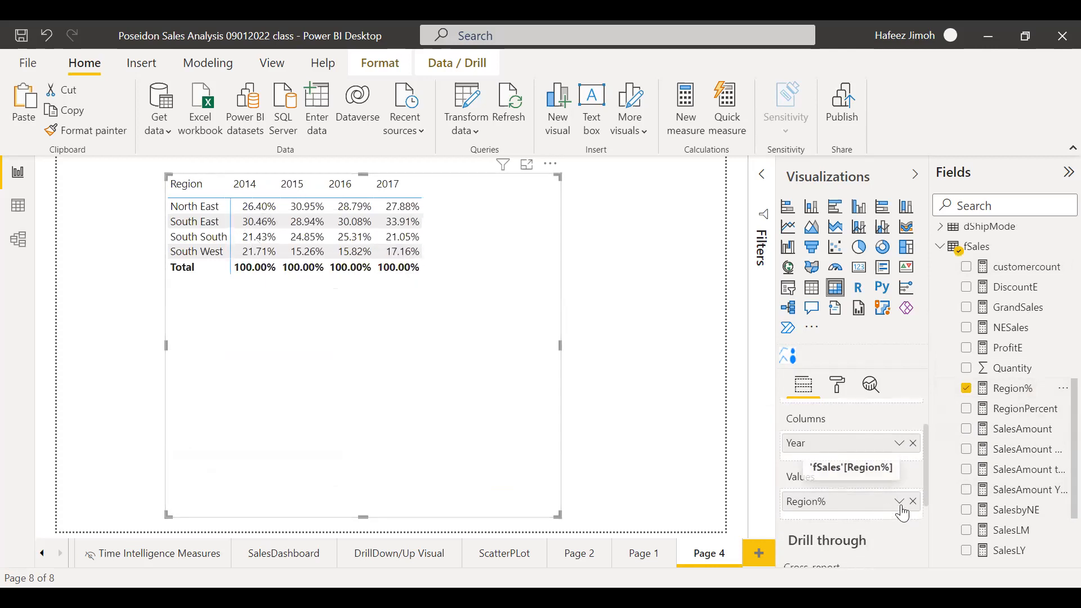
left_click(899, 502)
mouse_move(961, 449)
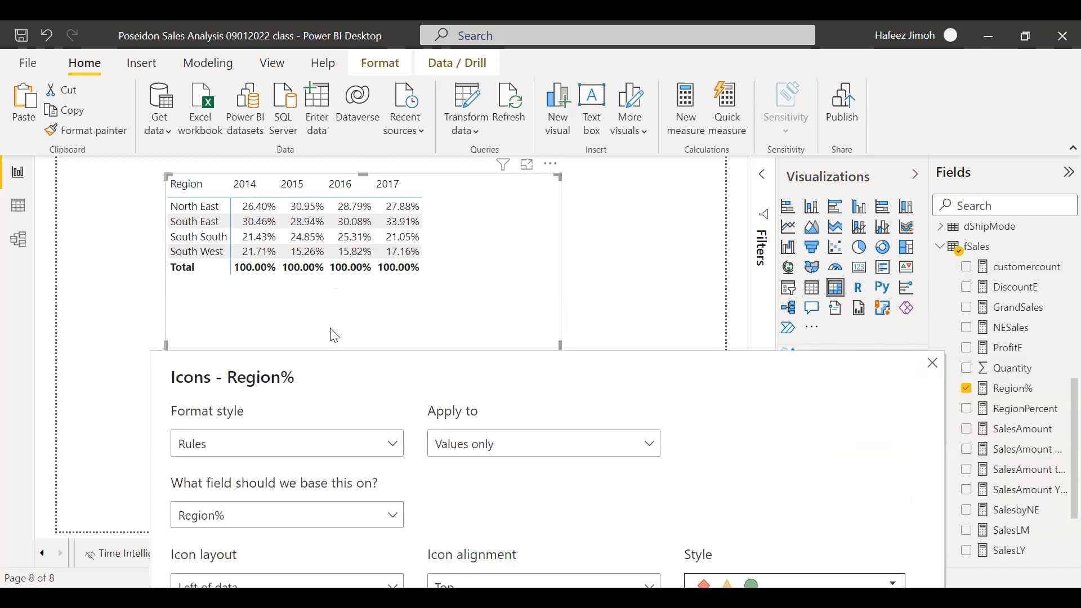
Step: Set the three Region% icon rule ranges to 0–10, 11–20 and 21–100 percent
left_click(350, 411)
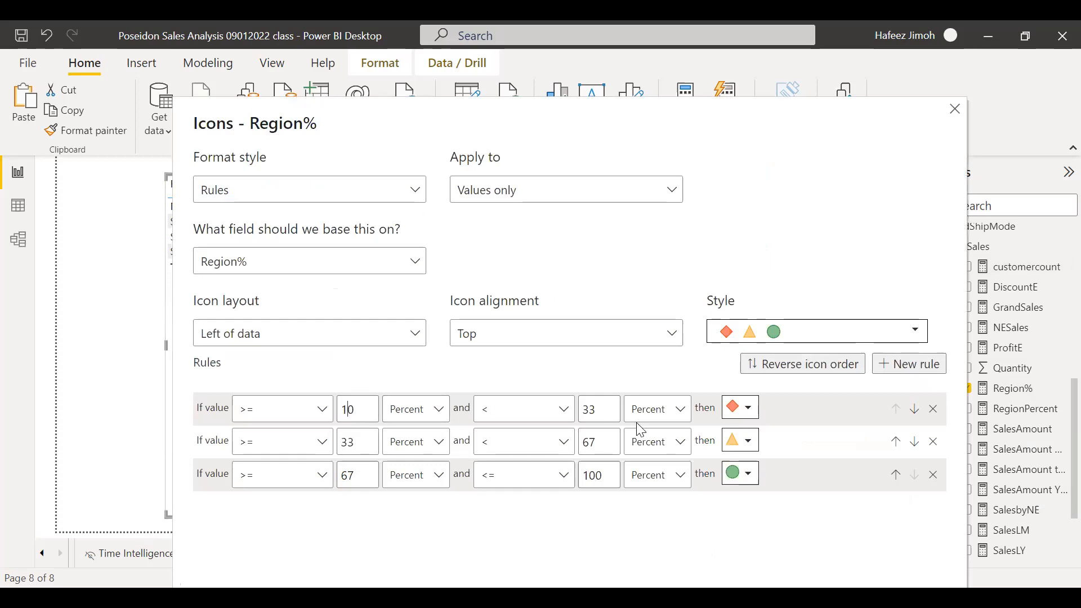
key("BackSpace")
left_click(598, 410)
key("BackSpace")
key("BackSpace")
type("10")
double_click(352, 442)
type("11")
double_click(619, 448)
type("20")
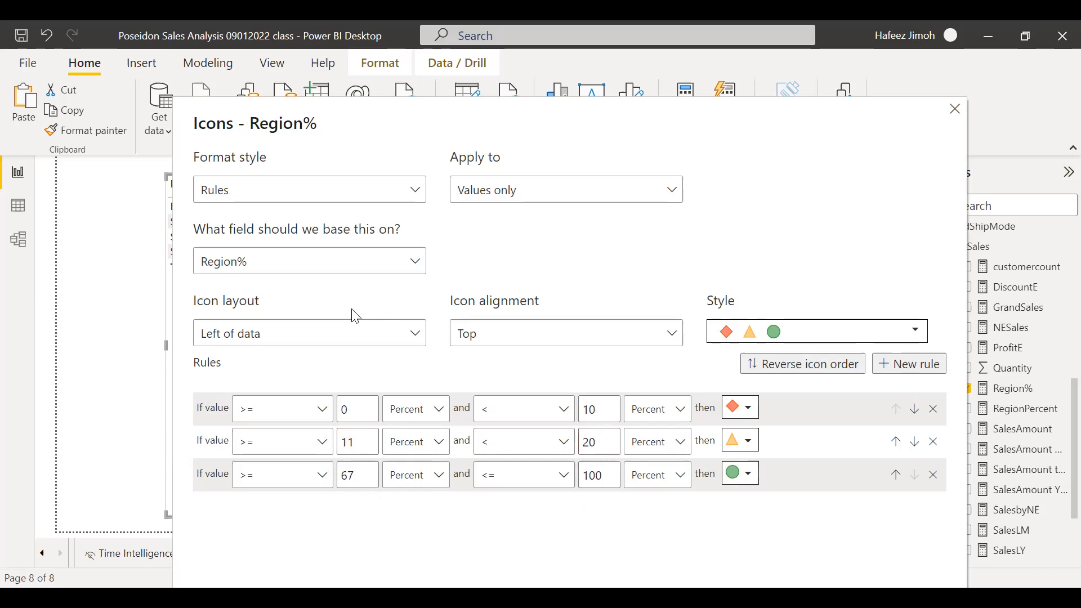
double_click(350, 475)
type("21")
Step: Check the rules against the documentation, then apply them to show circles and diamonds on Region%
key("alt+Tab")
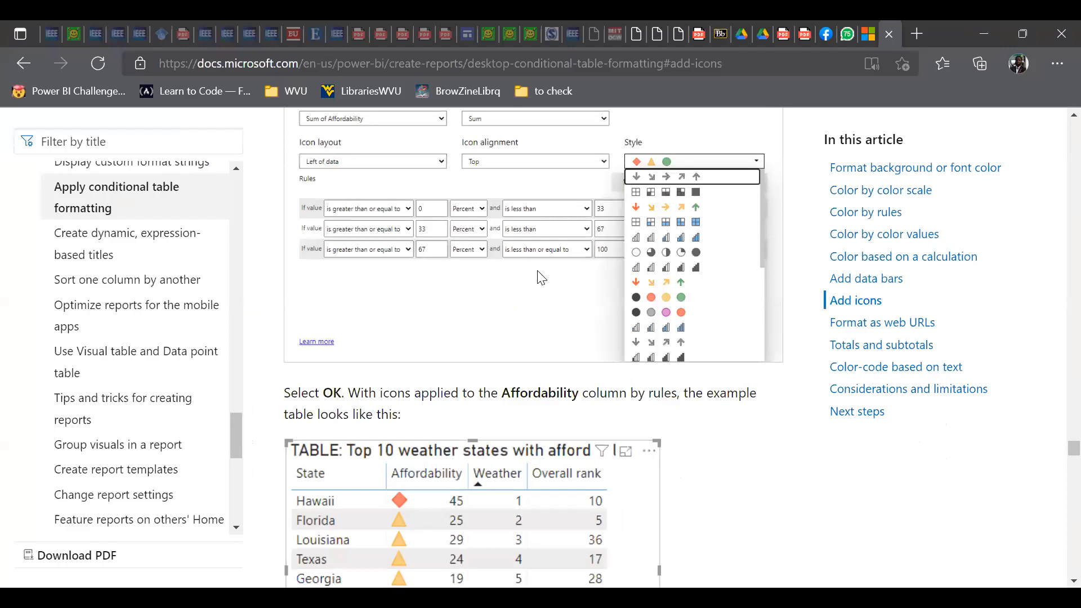
key("alt+Tab")
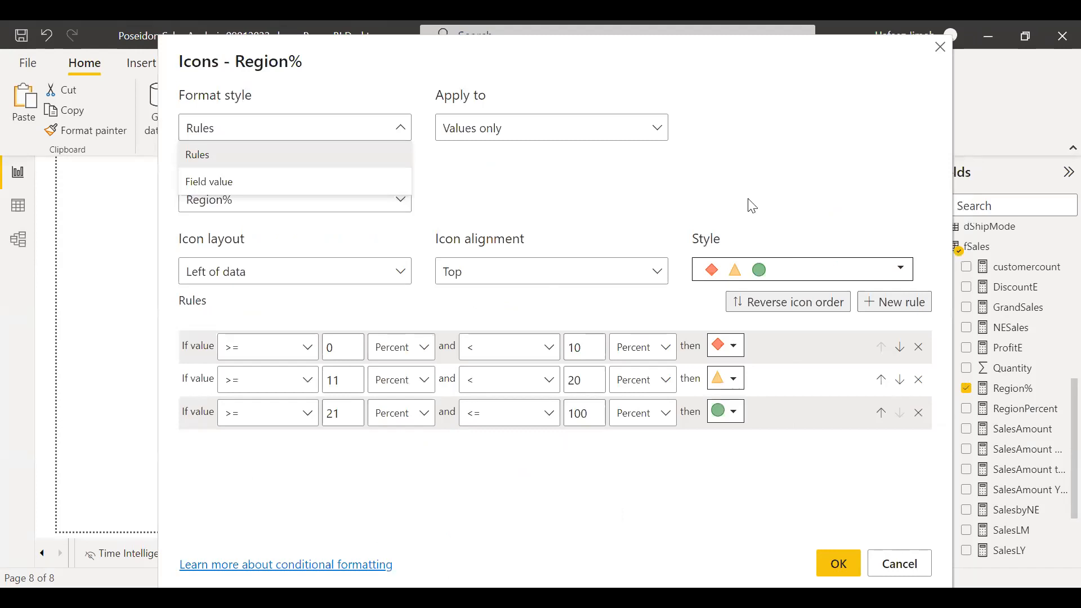
left_click(805, 521)
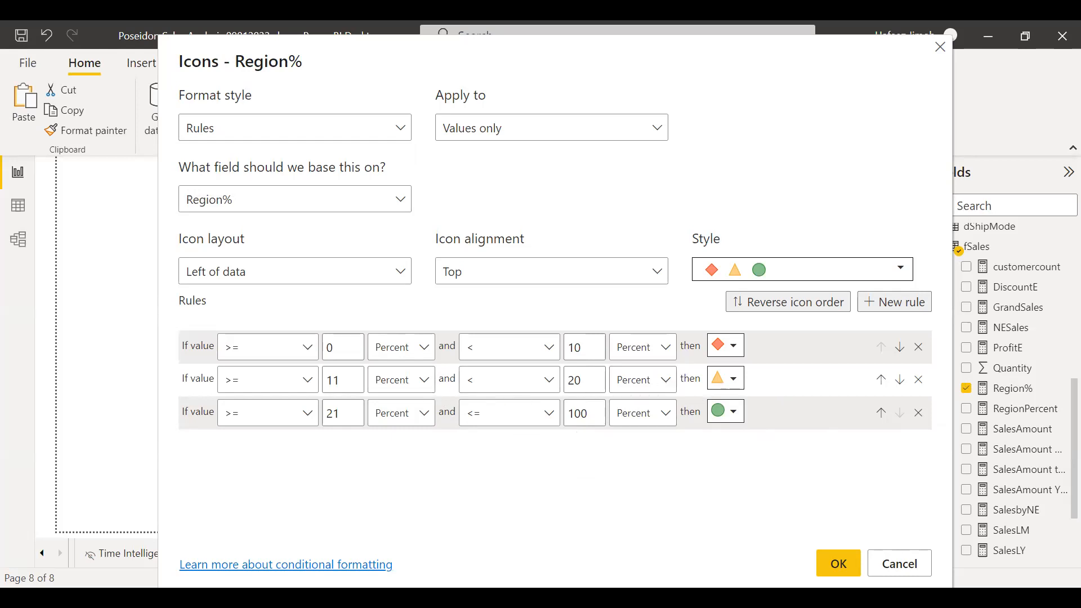
key("alt+Tab")
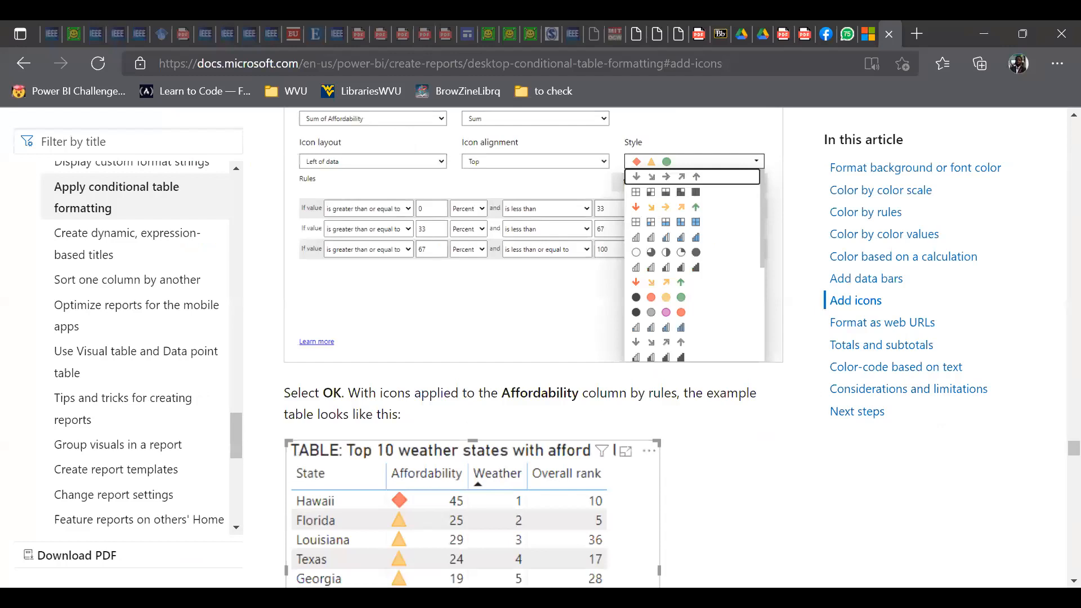
key("alt+Tab")
left_click(843, 570)
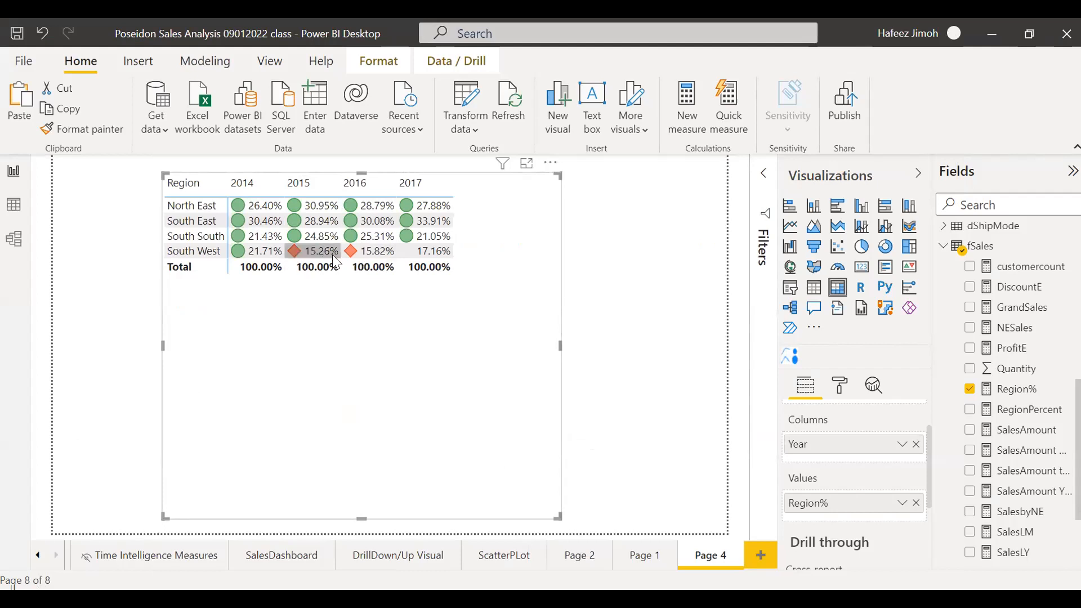
Step: Reopen the Region% icon rules from the Values well
left_click(902, 503)
mouse_move(860, 438)
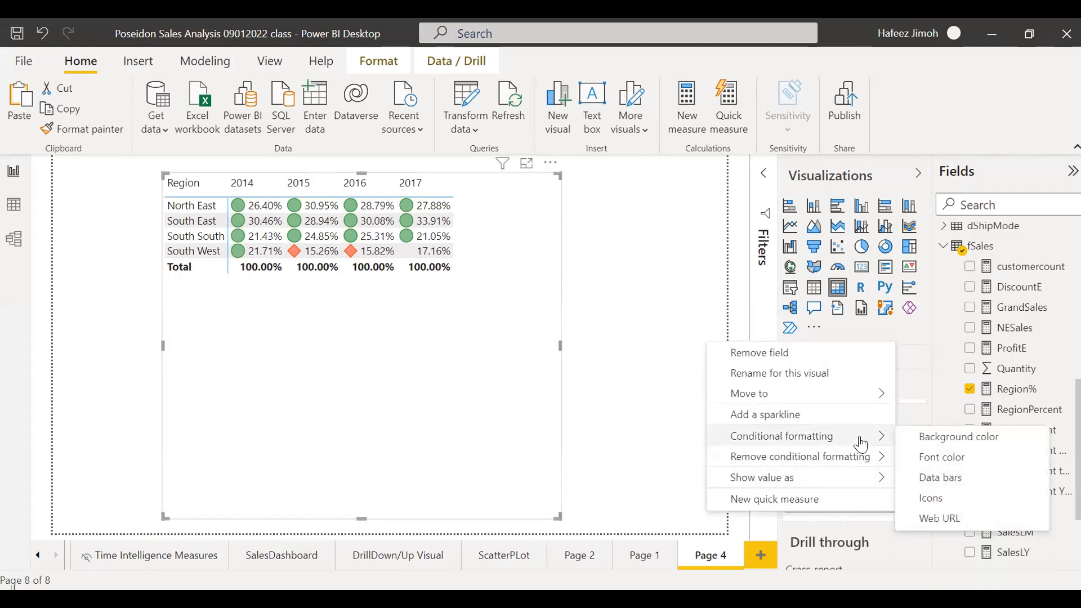
left_click(918, 496)
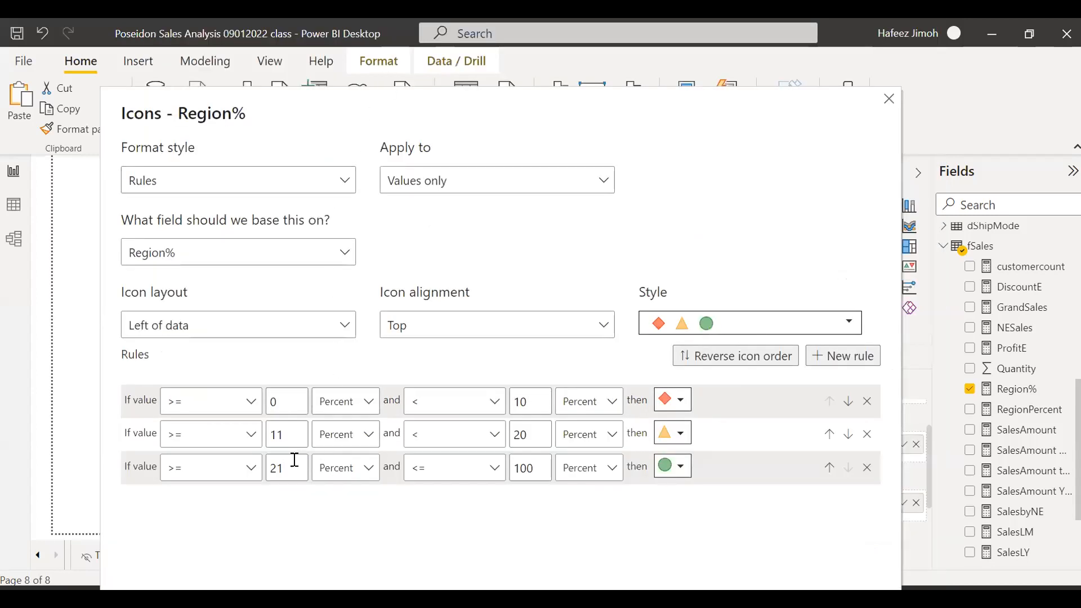
Step: Change the rules to yellow triangles 11–30 and green circles from 30 percent, and apply
left_click(525, 440)
key("BackSpace")
key("BackSpace")
type("30")
double_click(300, 475)
type("3")
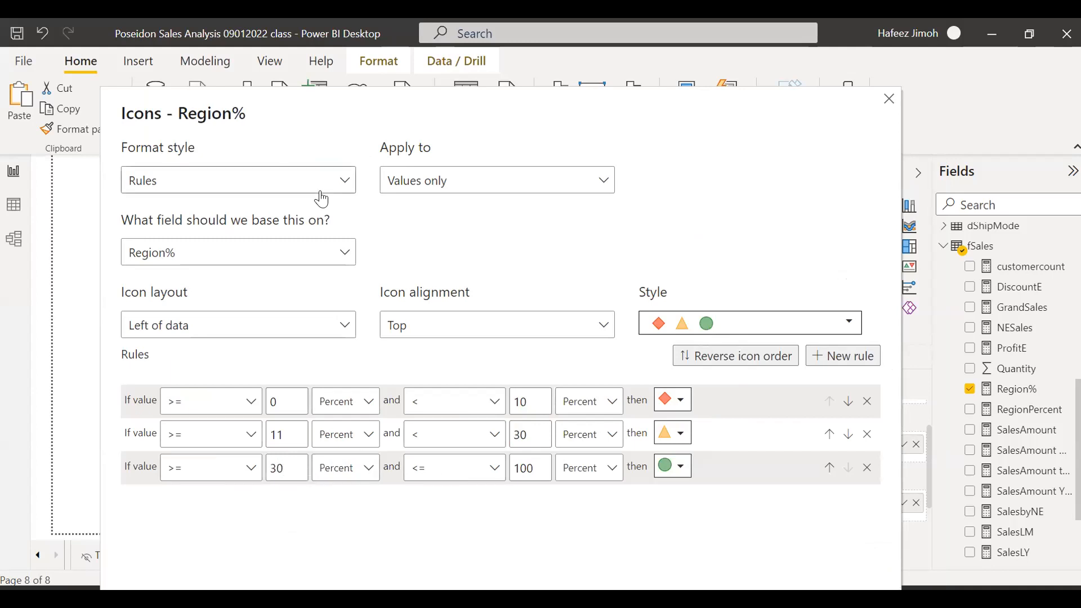
left_click(790, 560)
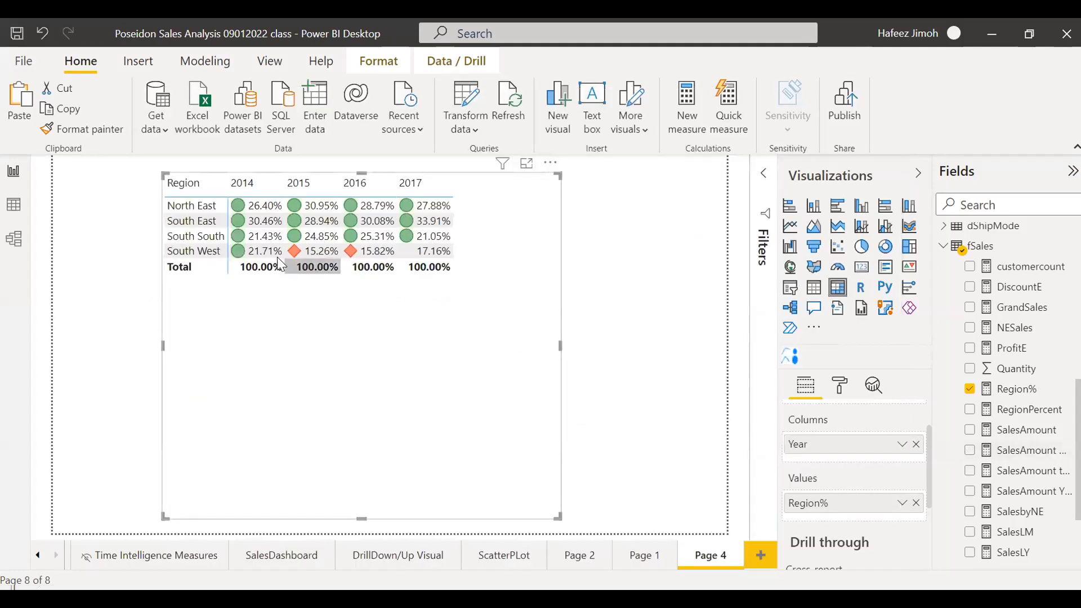
left_click(901, 503)
mouse_move(863, 442)
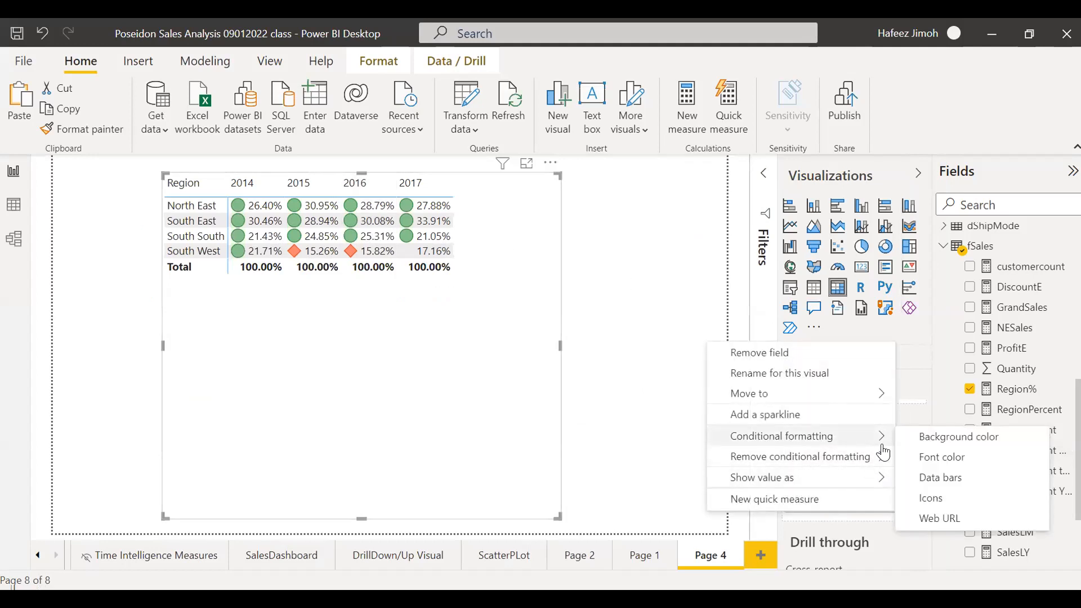
Step: Switch the Region% icon style to the red/orange/green arrow set
left_click(931, 498)
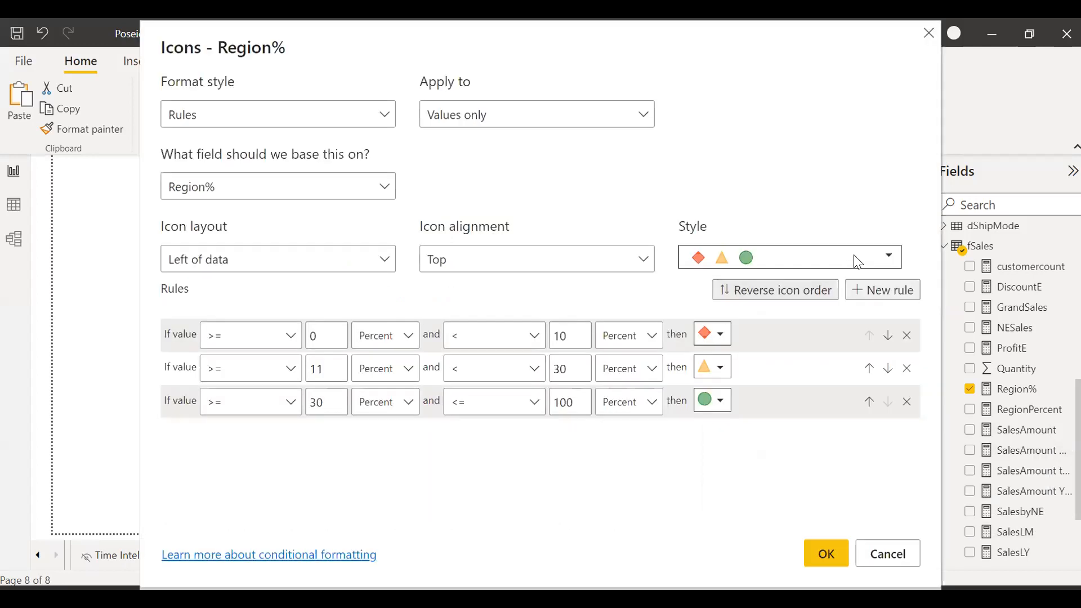
left_click(855, 258)
scroll(850, 391, "down", 4)
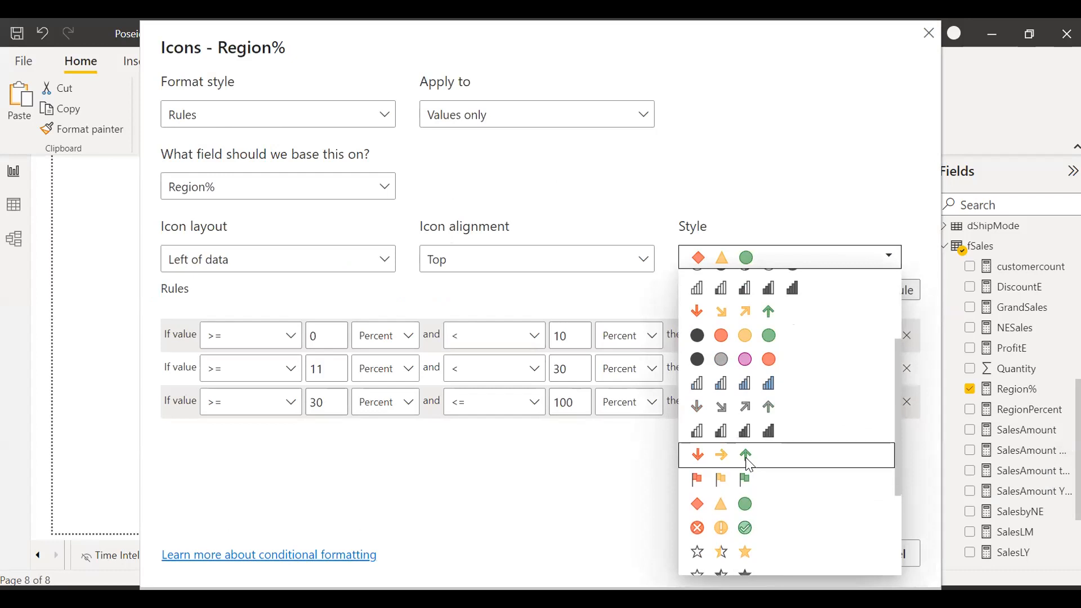
left_click(746, 455)
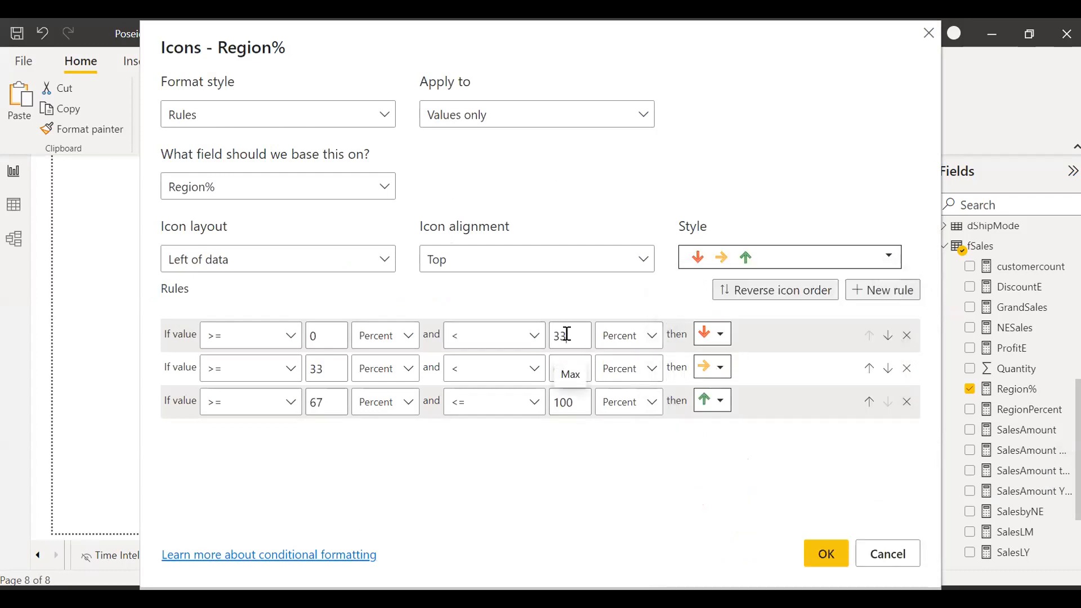
left_click(728, 336)
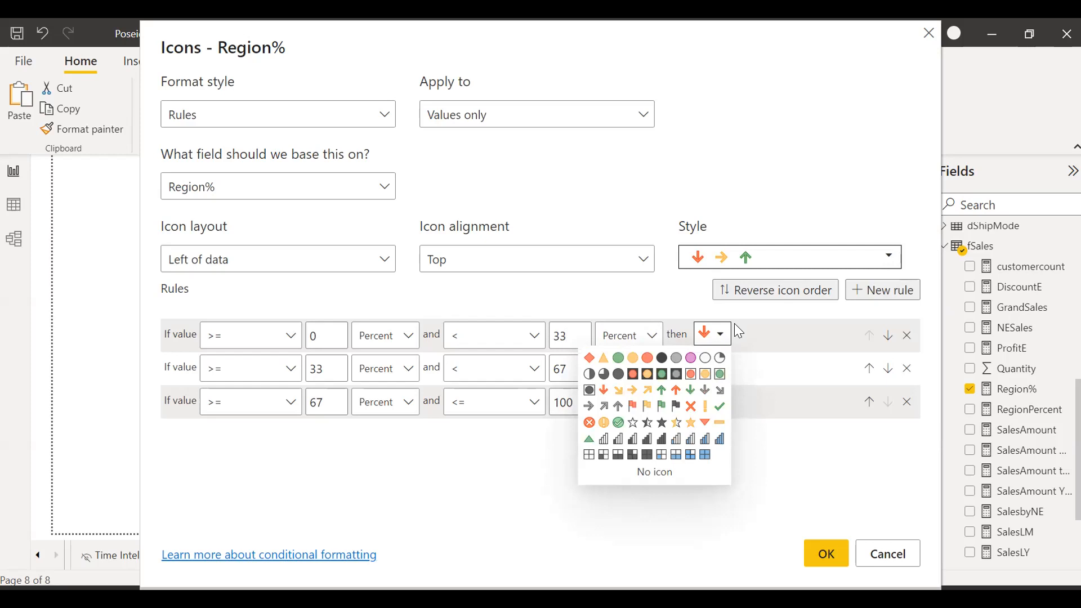
left_click(719, 338)
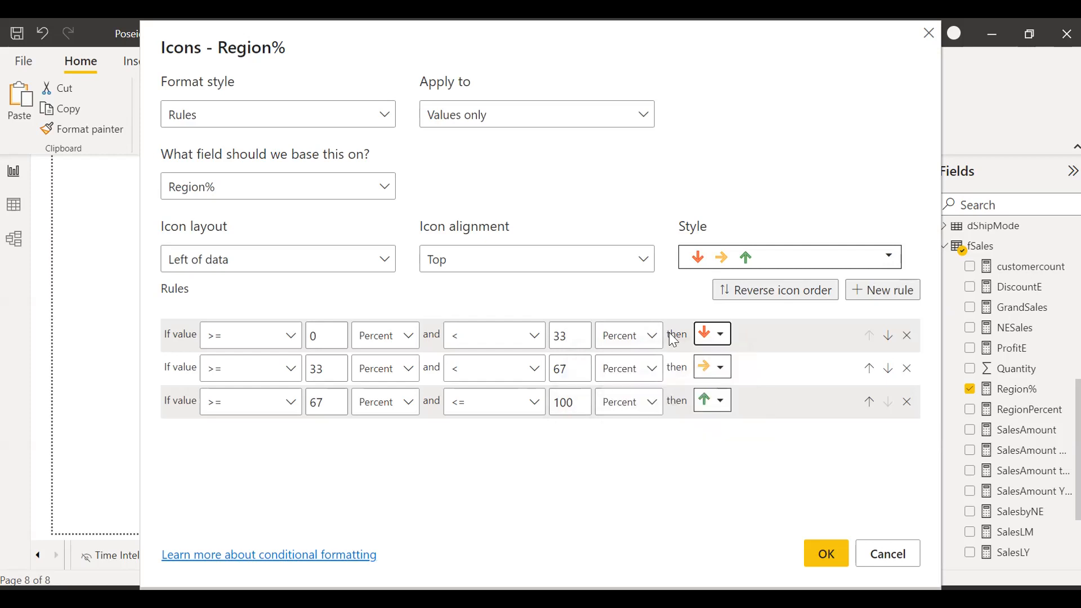
left_click(721, 372)
left_click(761, 464)
Step: Set the arrow rule ranges to 0–10, 10–30 and 31–100 percent
left_click_drag(584, 337, 539, 344)
type("10")
left_click_drag(324, 369, 268, 365)
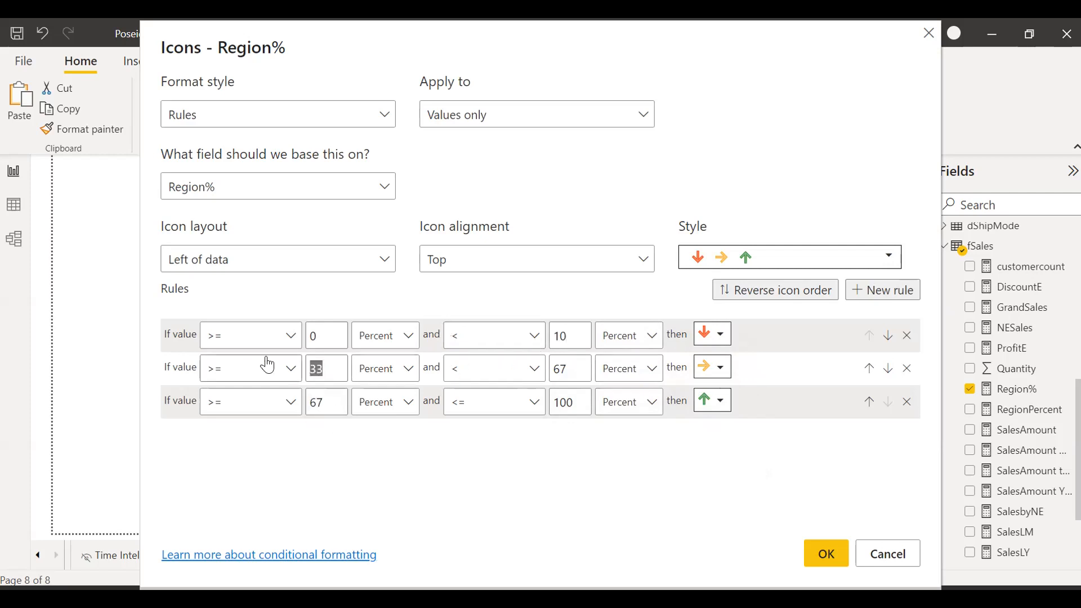
type("10")
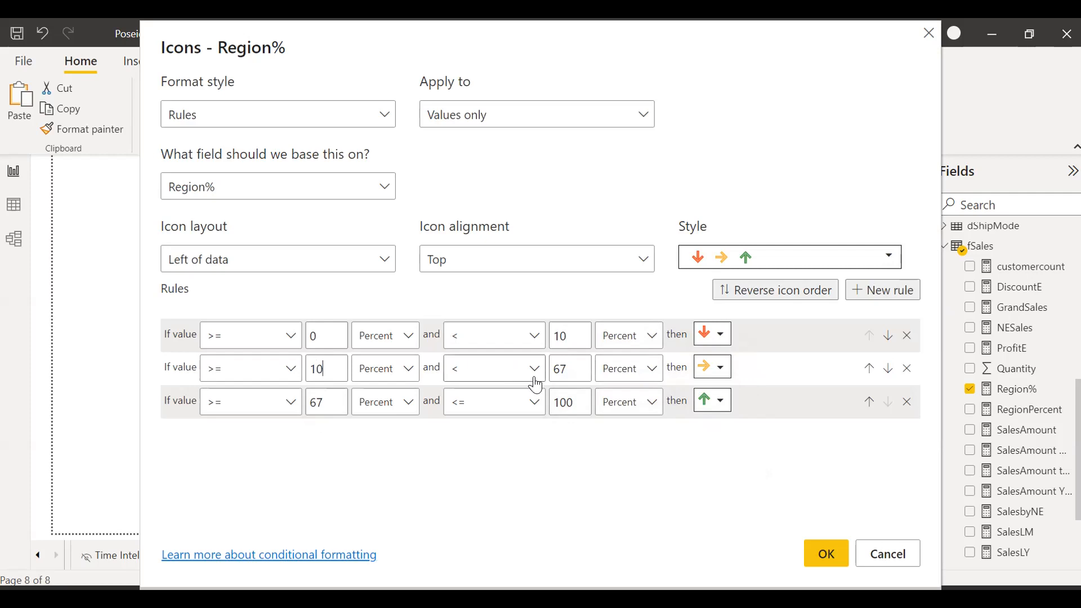
left_click_drag(579, 367, 537, 369)
type("31")
key("BackSpace")
type("0")
left_click(335, 400)
double_click(336, 400)
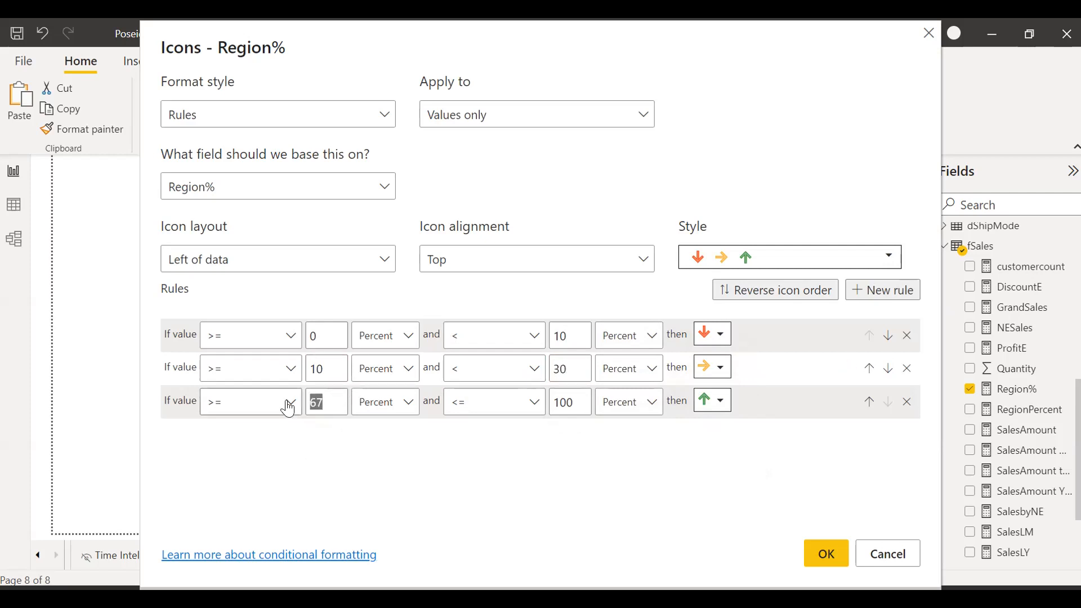
type("31")
Step: Set the icon layout to Icon only and apply the arrow rules to the matrix
left_click(365, 268)
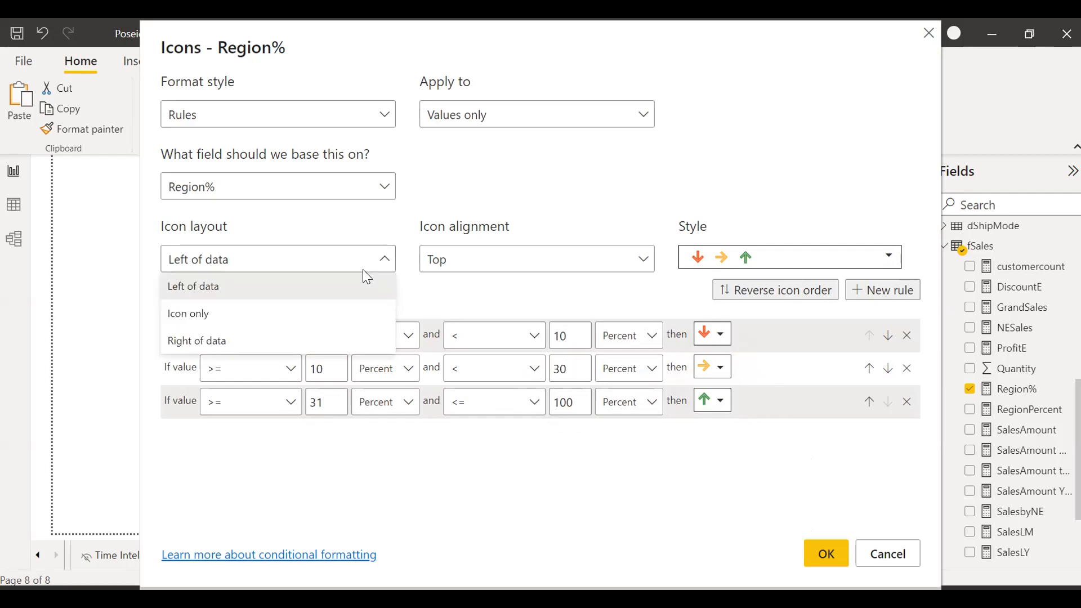
left_click(365, 333)
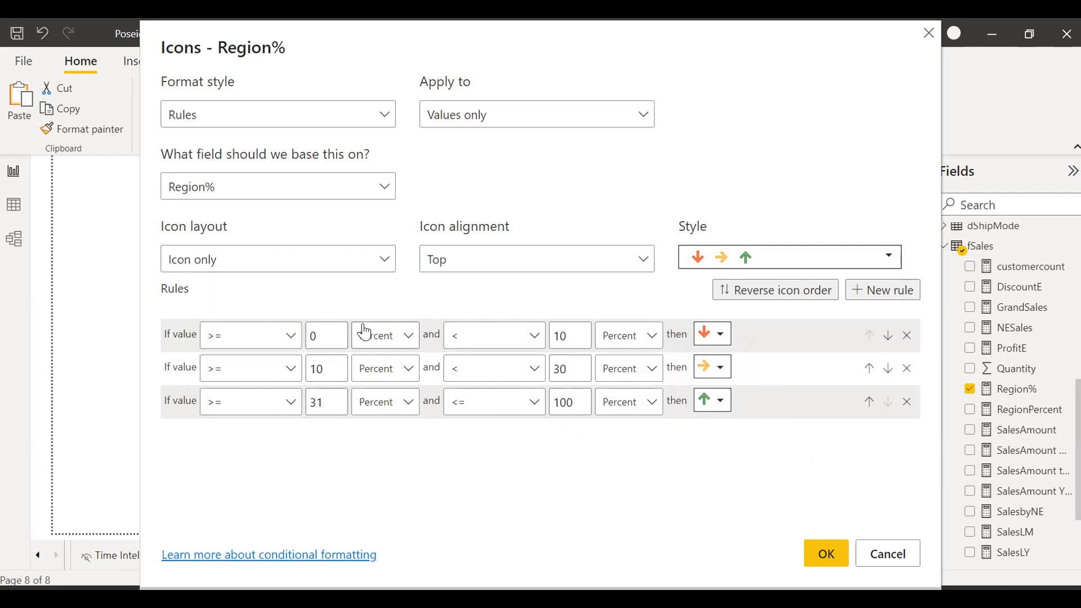
left_click(809, 561)
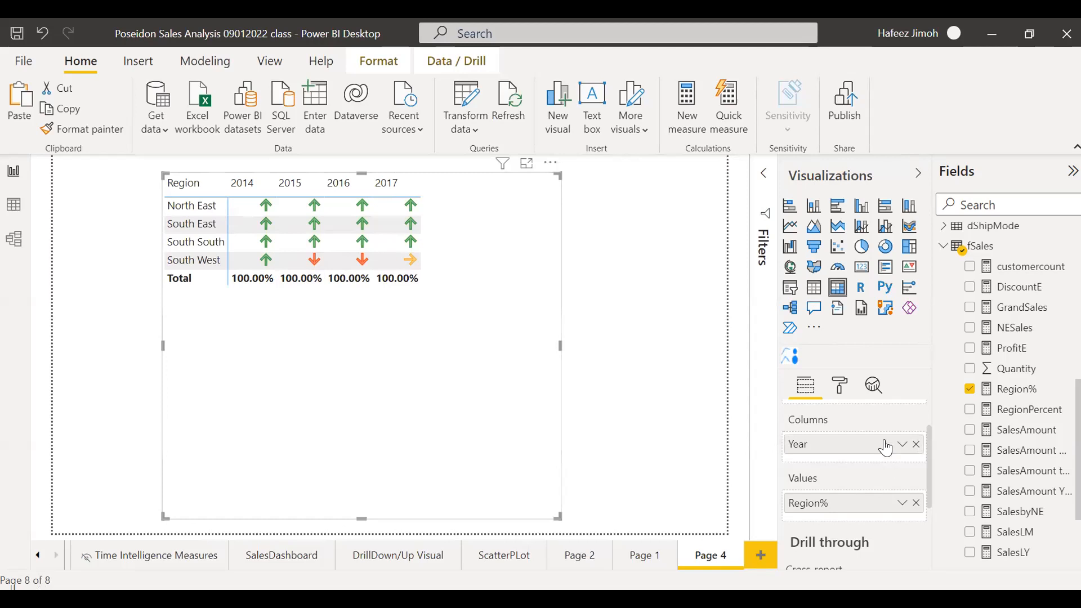
Step: Convert the matrix to a table without Year, adding SalesAmount before Region% and resizing it
left_click(811, 290)
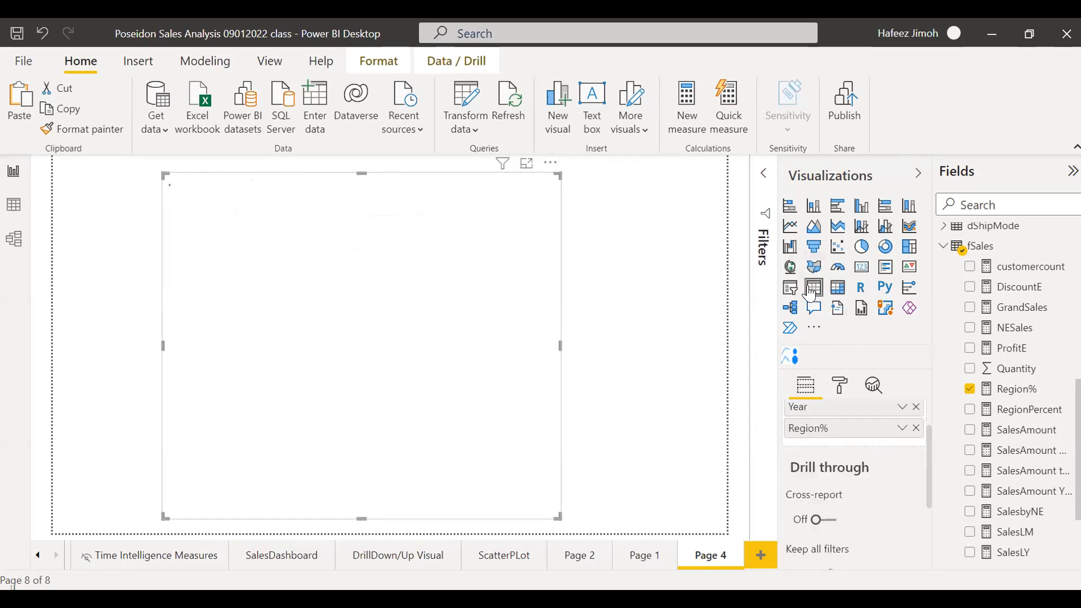
left_click(916, 407)
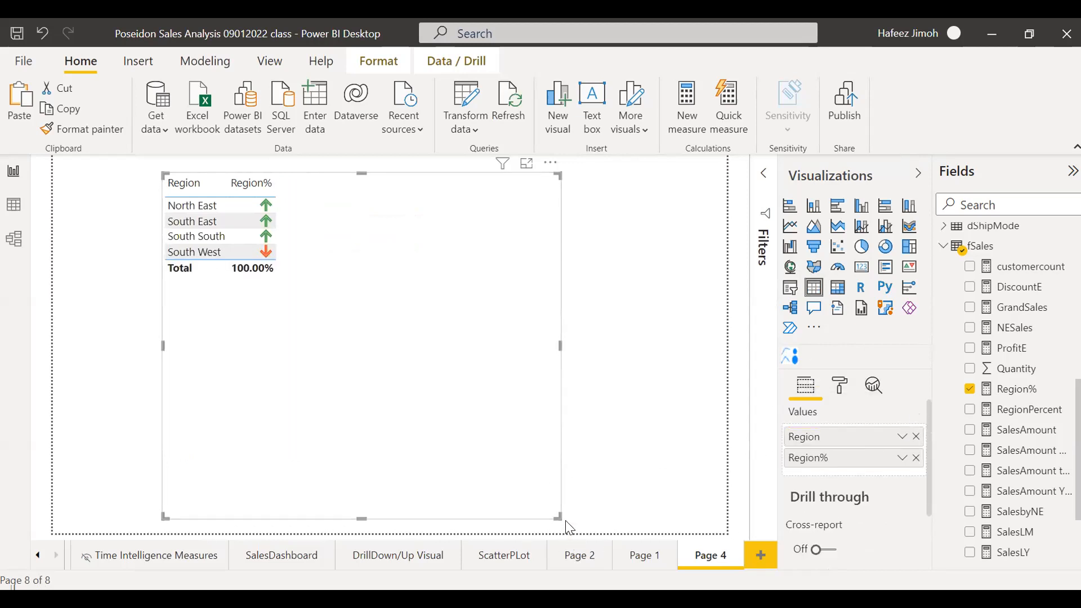
left_click_drag(585, 427, 643, 295)
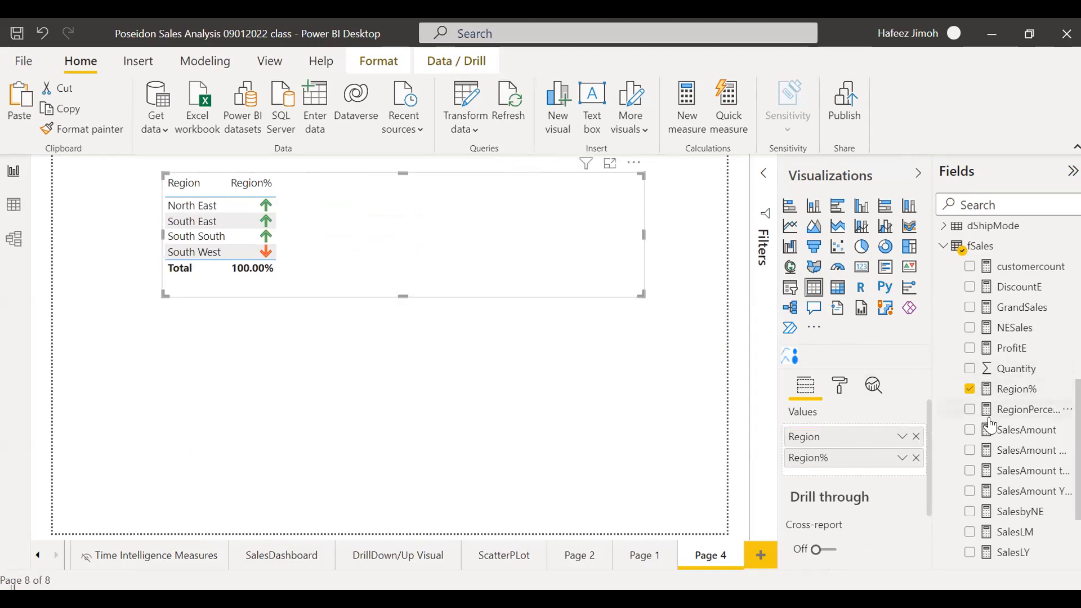
left_click(969, 431)
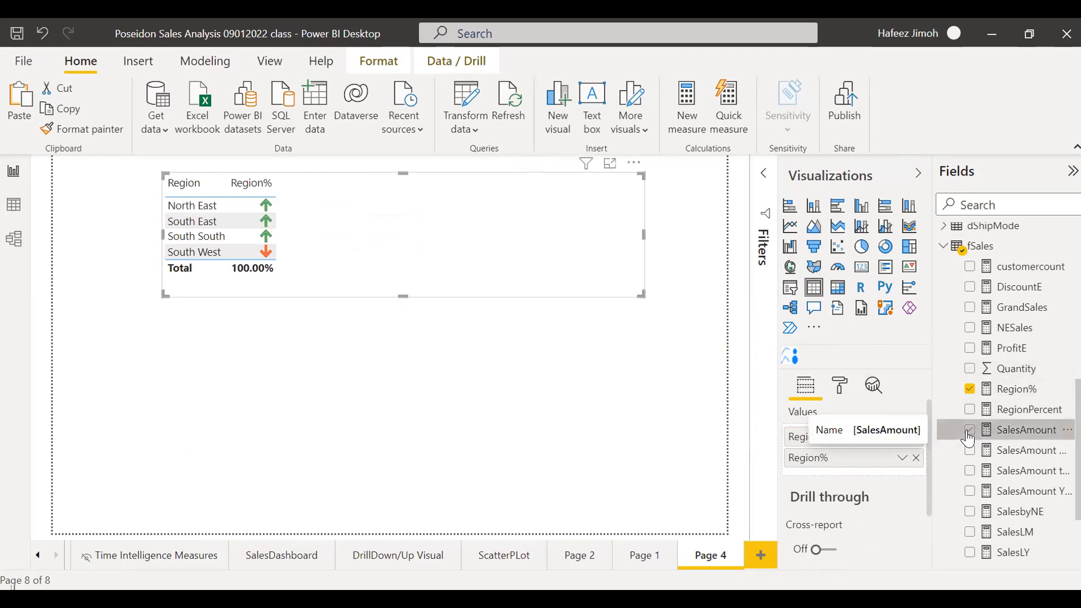
left_click_drag(851, 497, 850, 460)
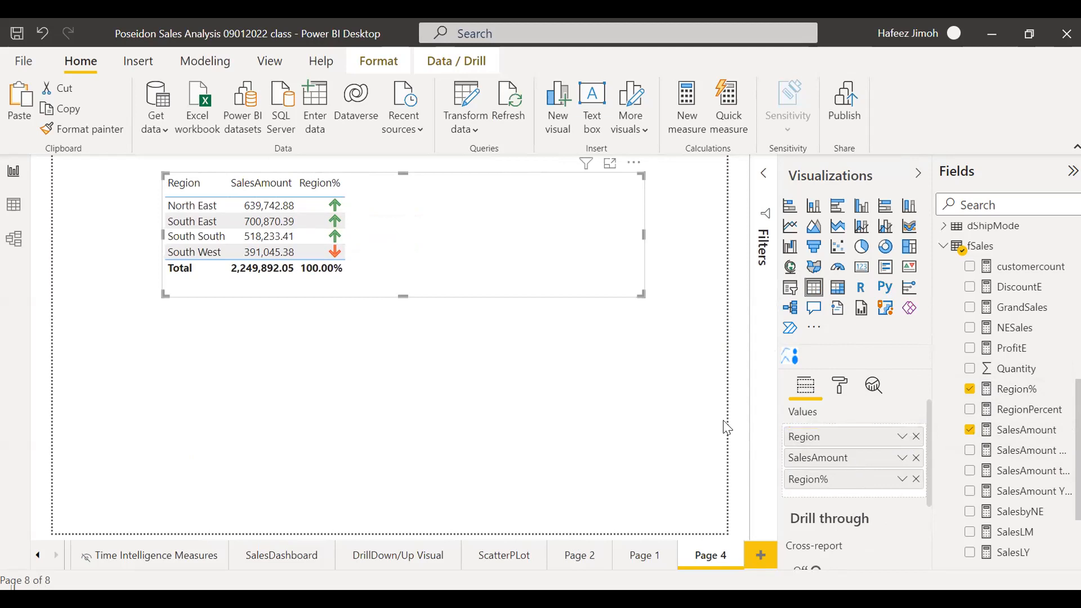
left_click_drag(638, 294, 660, 295)
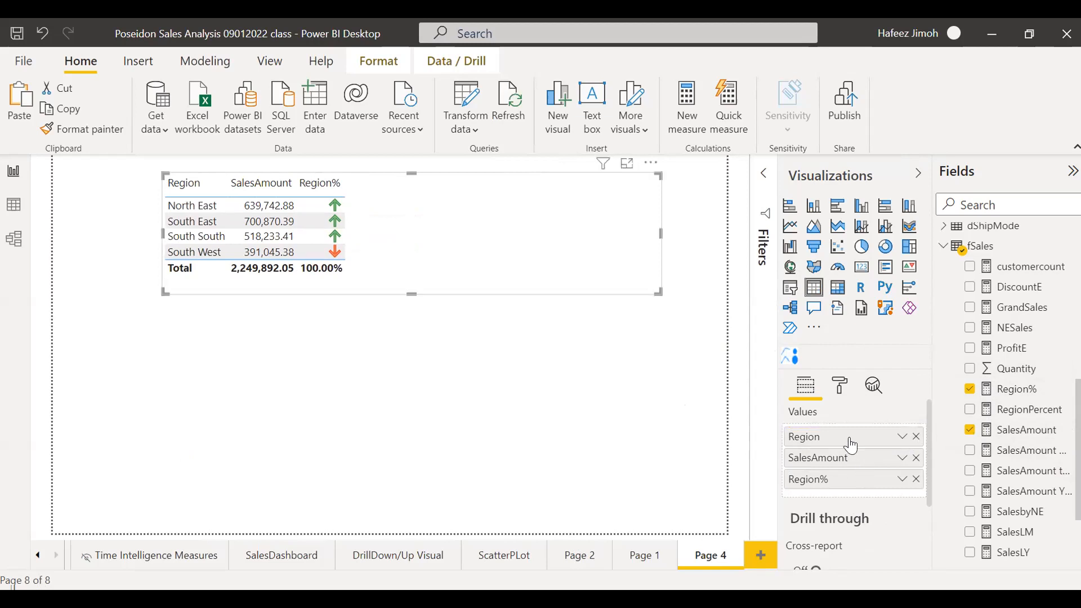
Step: Drag the table's corner left until it fits the Region, SalesAmount and Region% columns
left_click(838, 388)
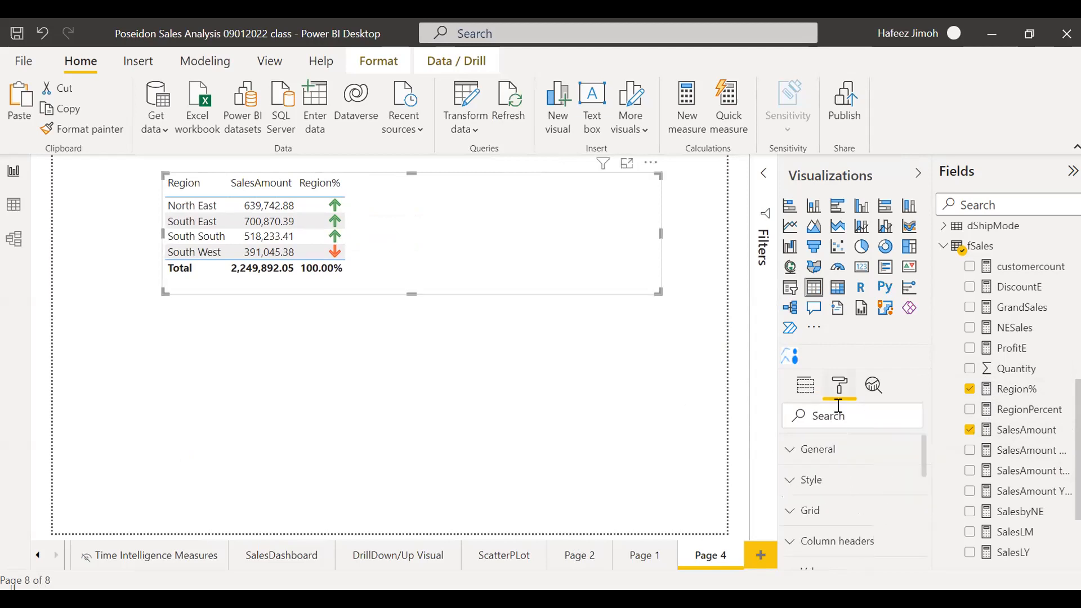
left_click(810, 389)
left_click(903, 460)
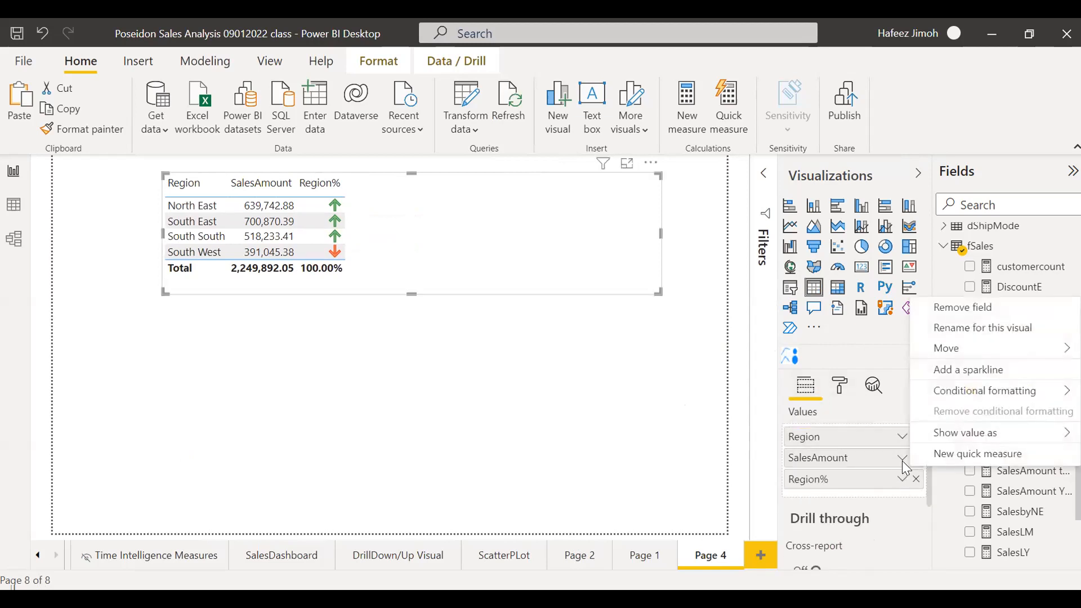
mouse_move(988, 404)
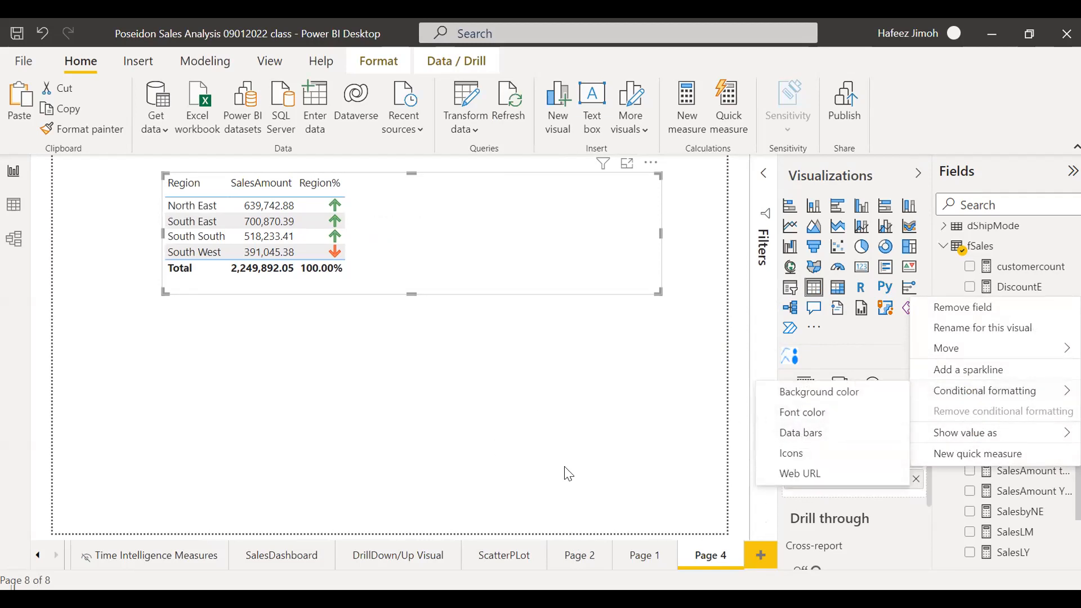
left_click(514, 460)
left_click_drag(659, 292, 589, 311)
left_click_drag(499, 323, 426, 299)
left_click_drag(415, 292, 384, 289)
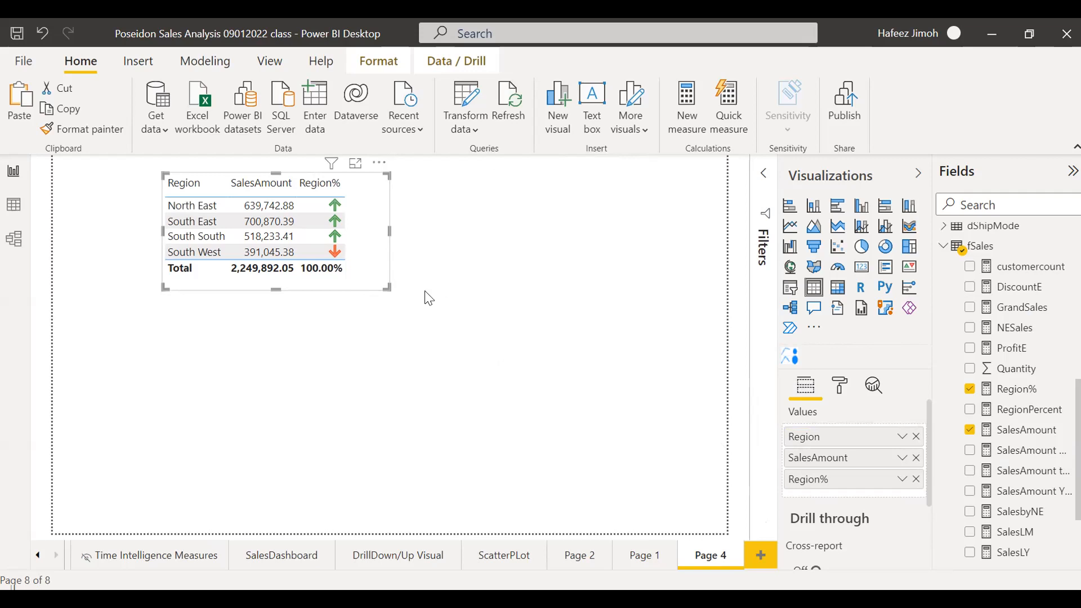
left_click(427, 554)
left_click(483, 554)
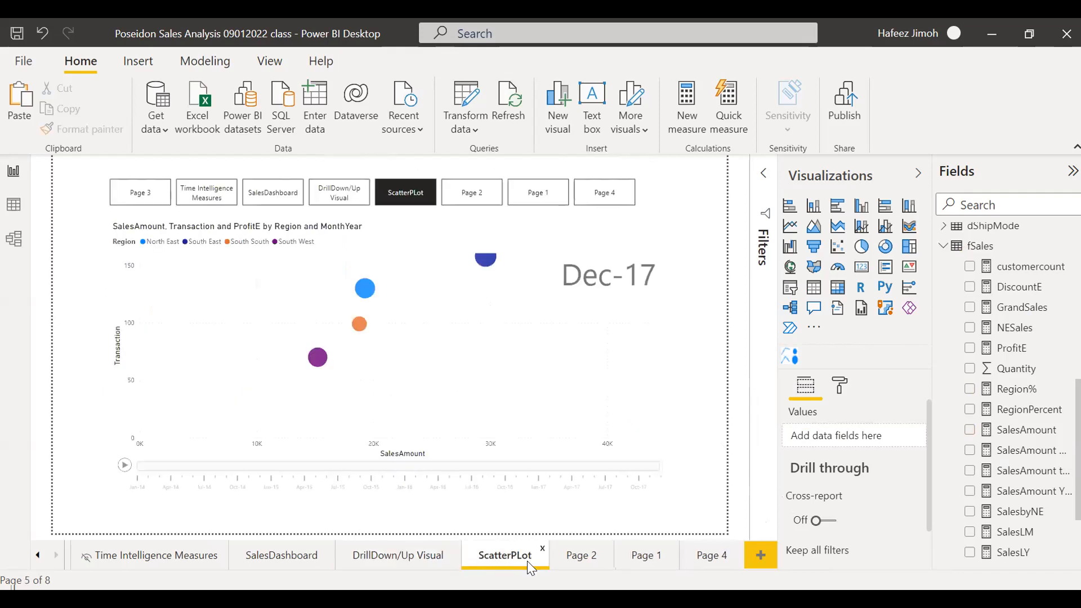
left_click(584, 568)
left_click(643, 561)
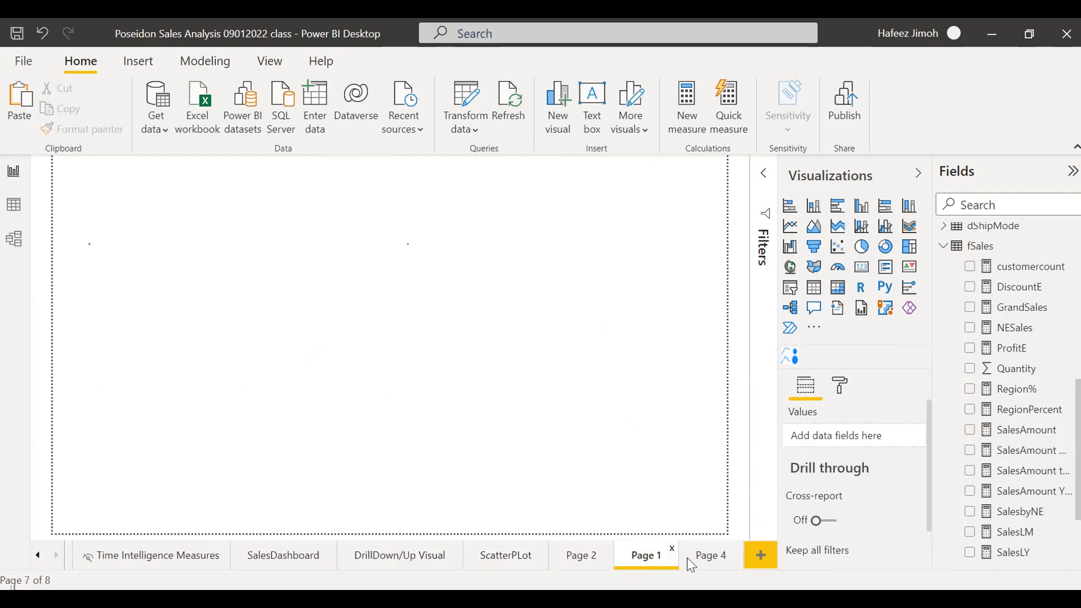
left_click(708, 558)
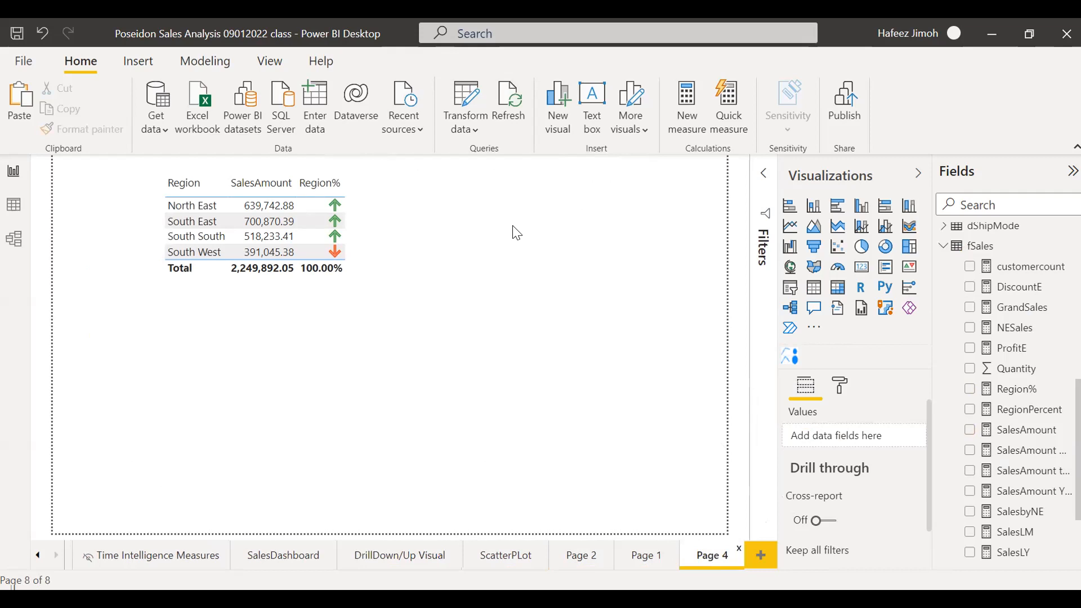
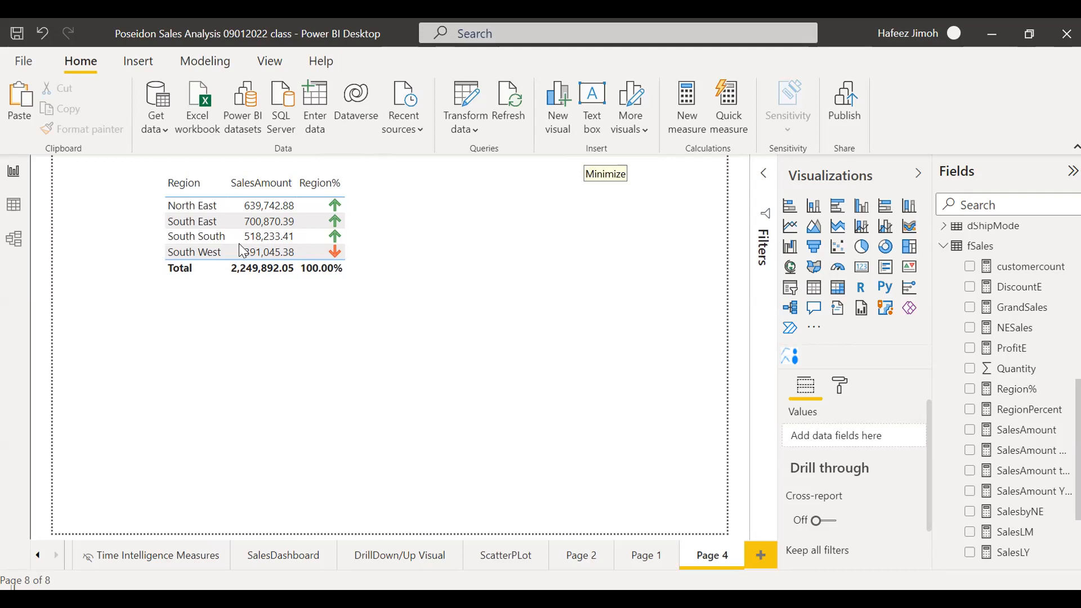
Step: Show the model diagram with both side panes collapsed and move the Calendar table lower left
left_click(15, 240)
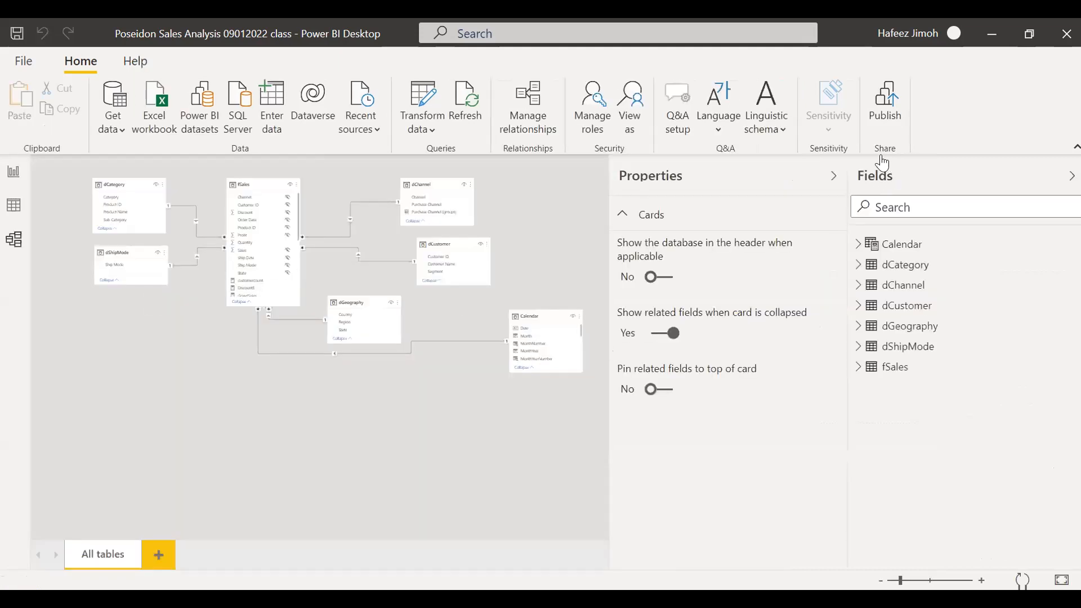
left_click(833, 175)
left_click(1071, 176)
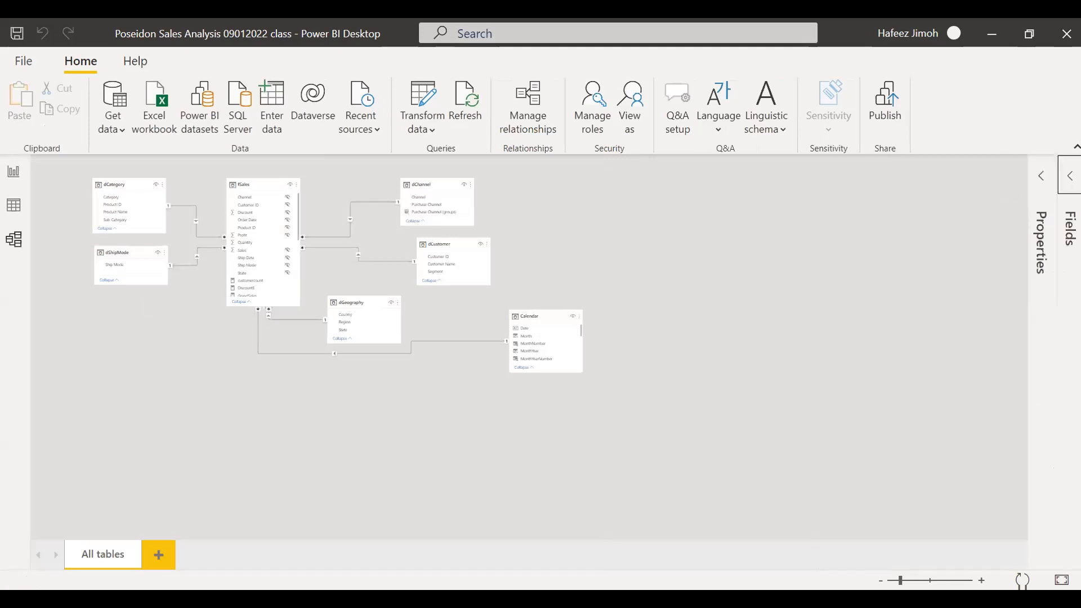
scroll(730, 256, "down", 1)
scroll(731, 257, "up", 2)
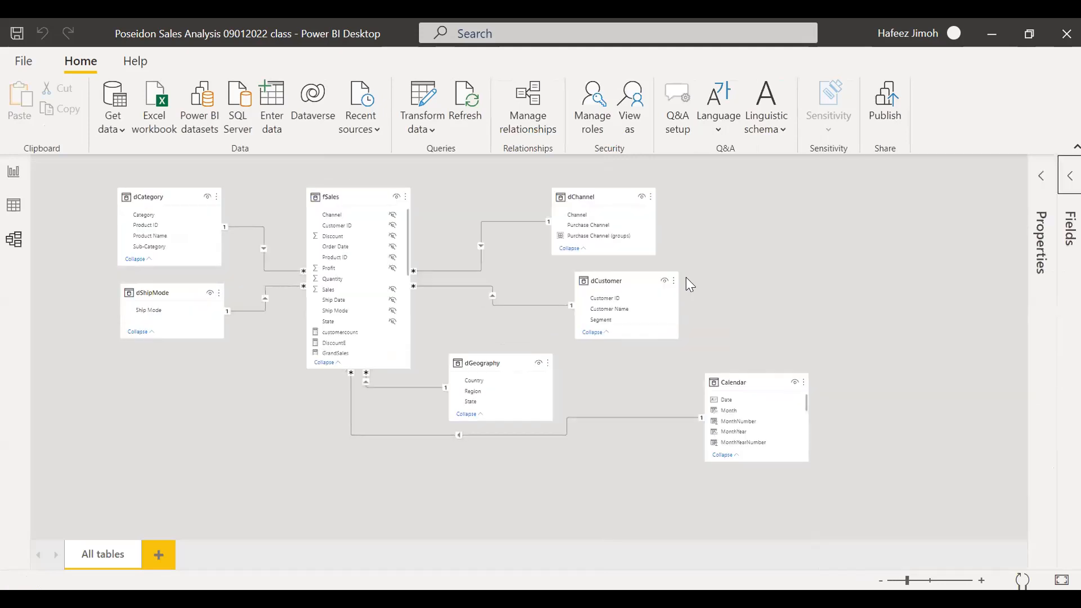
left_click_drag(714, 384, 690, 399)
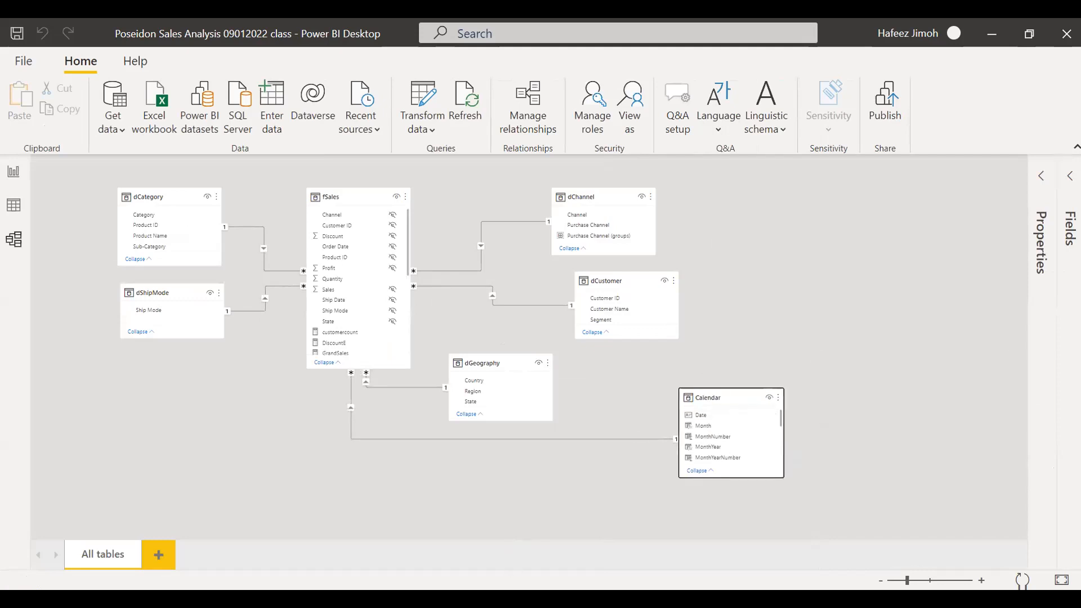
key("alt+Tab")
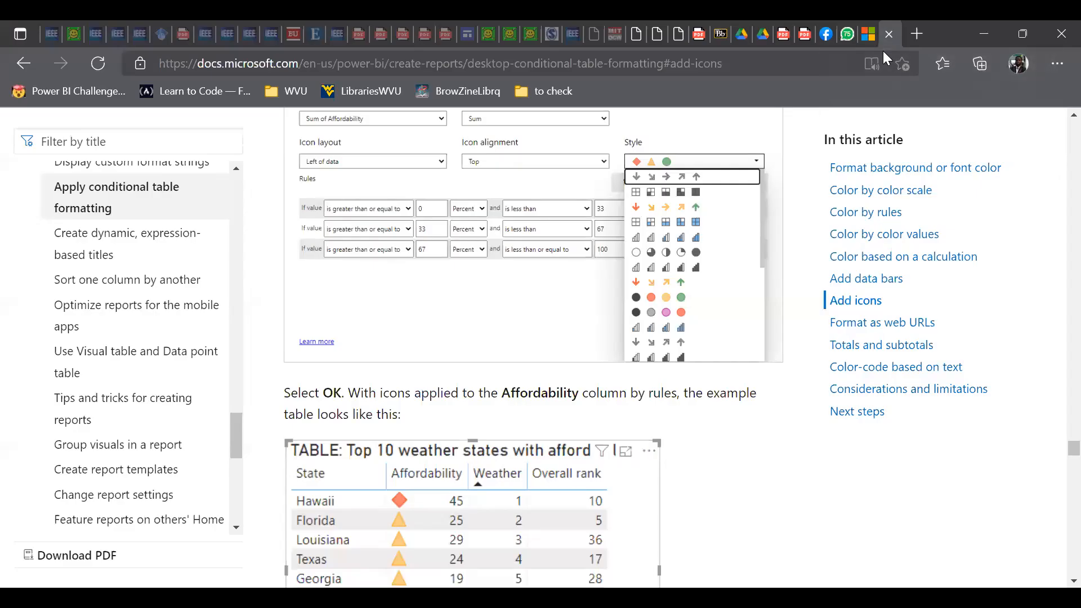
Step: Load translate.google.com in a new Edge tab and close the Chrome download page
left_click(918, 35)
type("trans")
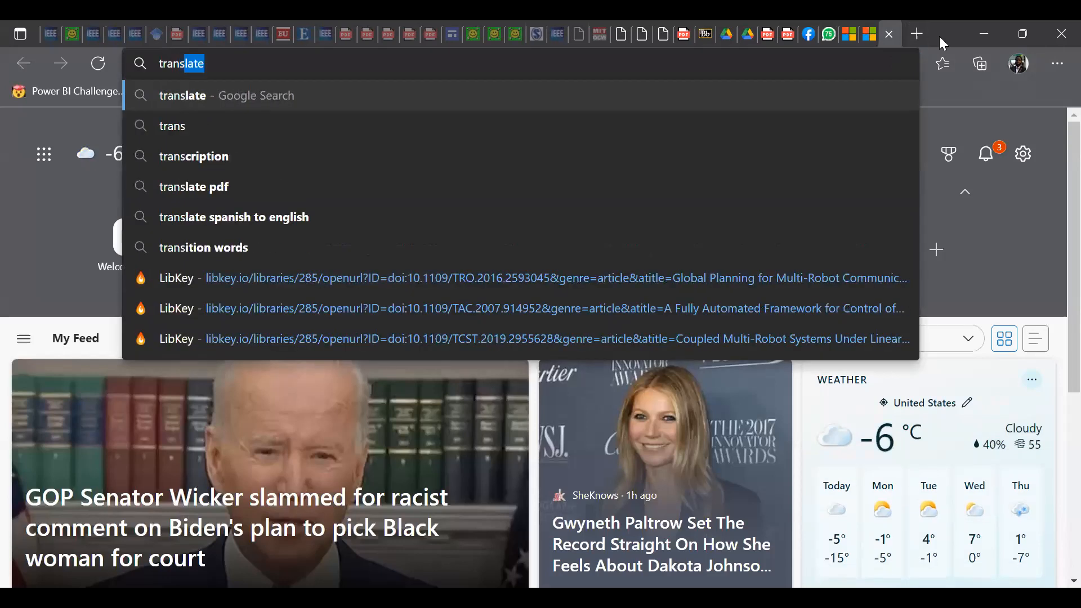
type("late.gog")
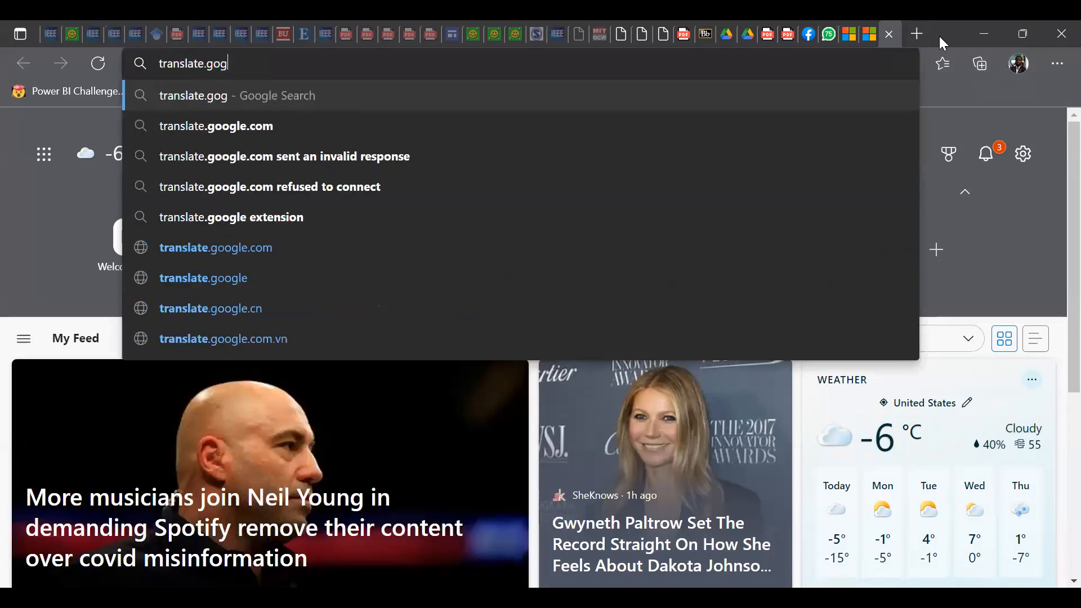
key("BackSpace")
type("ogl")
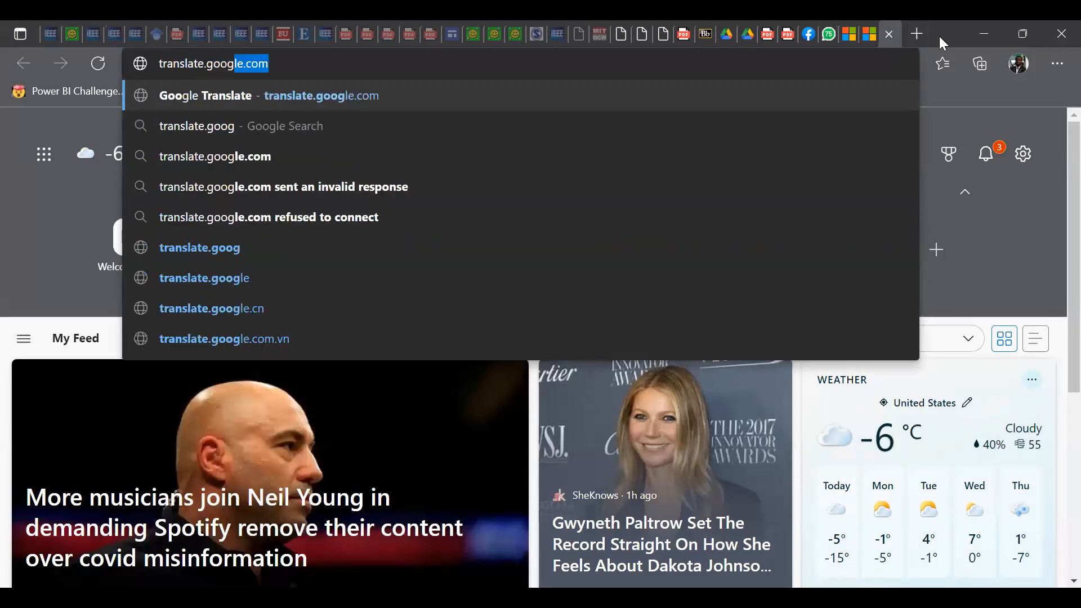
key("Return")
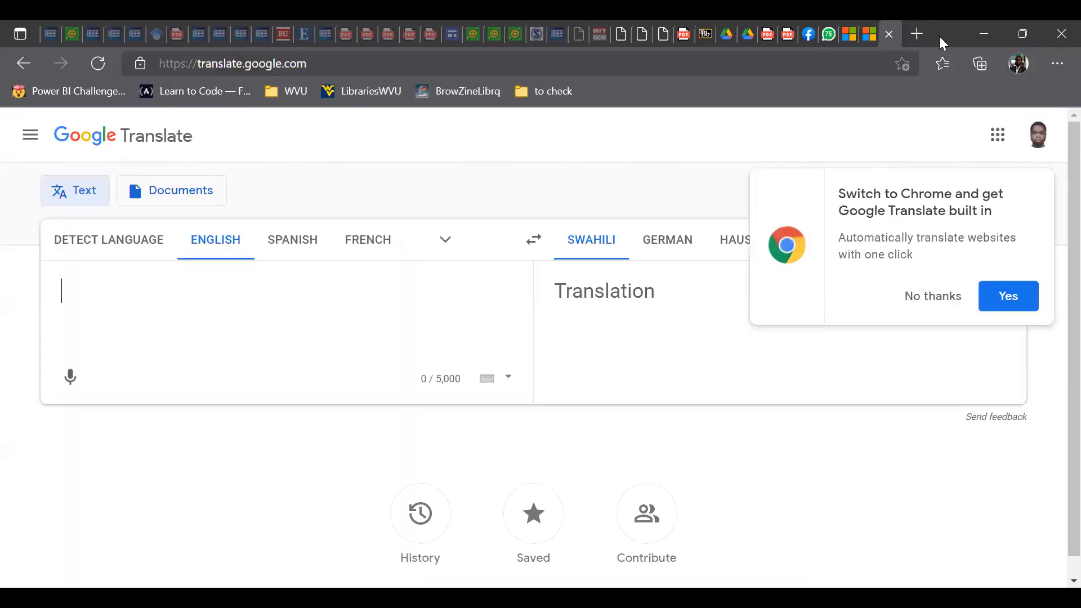
left_click(1009, 296)
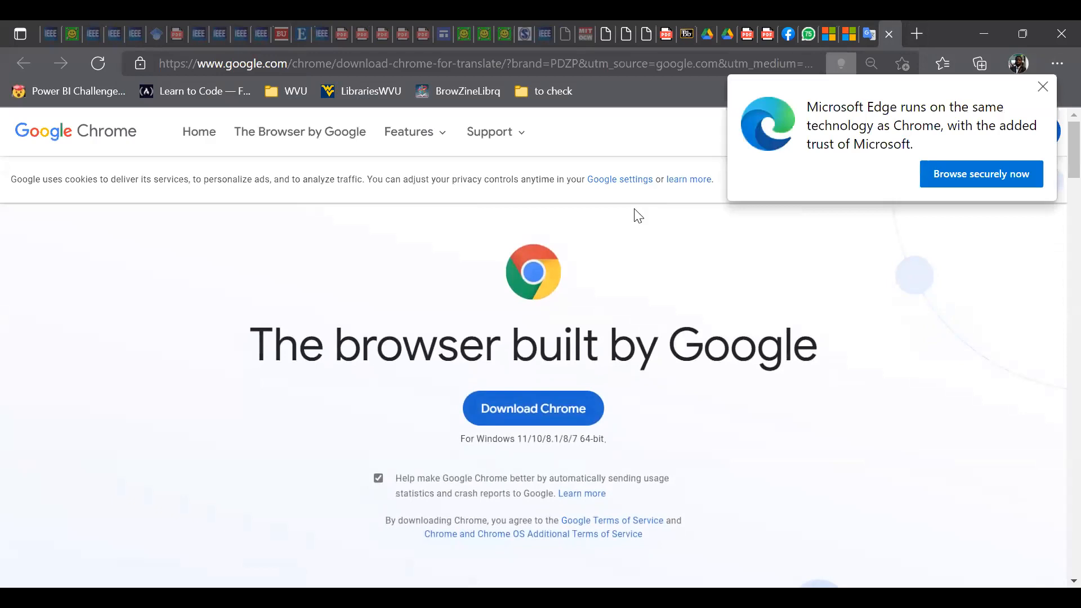
key("ctrl+w")
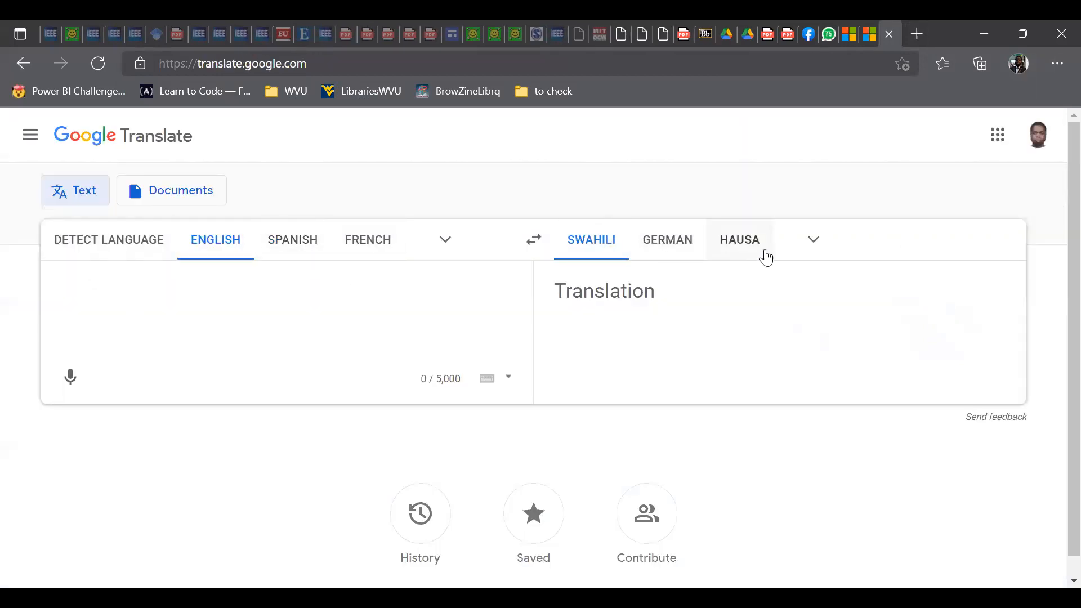
Step: Set Google Translate's target language to French
left_click(811, 246)
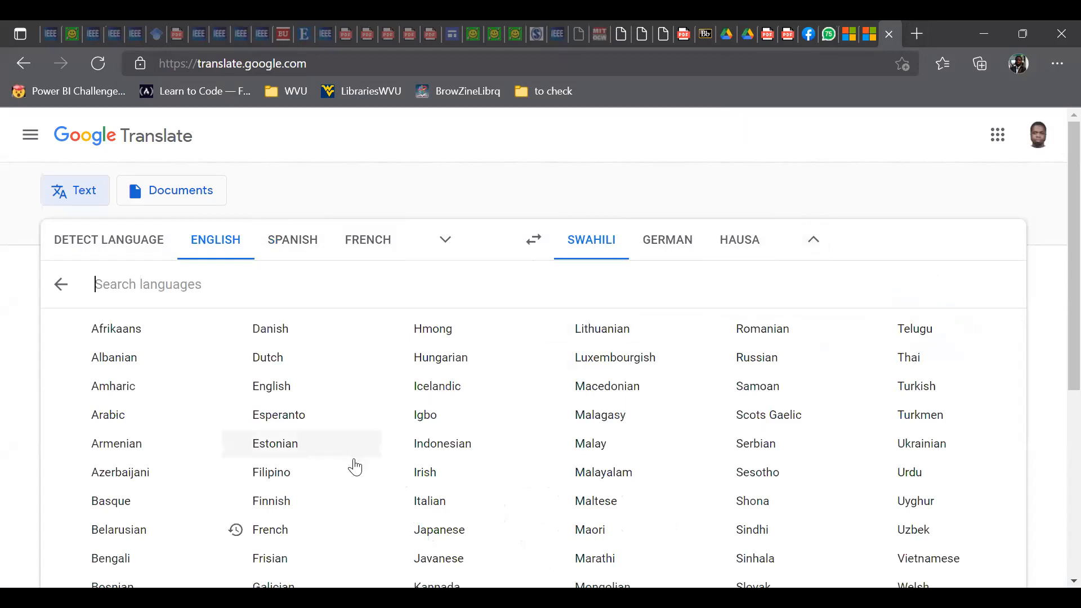
left_click(317, 532)
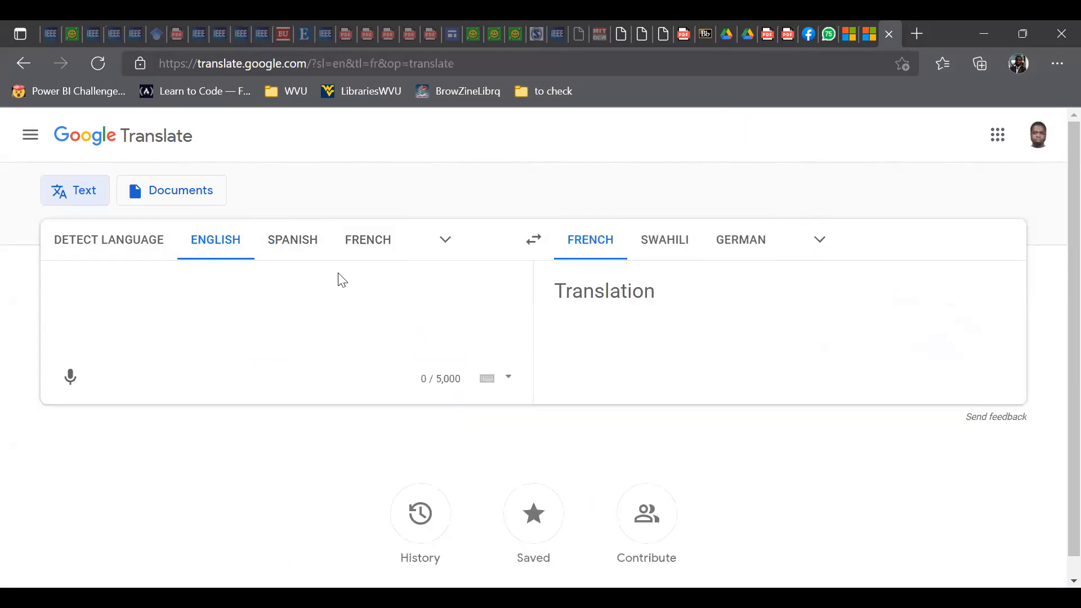
left_click(754, 603)
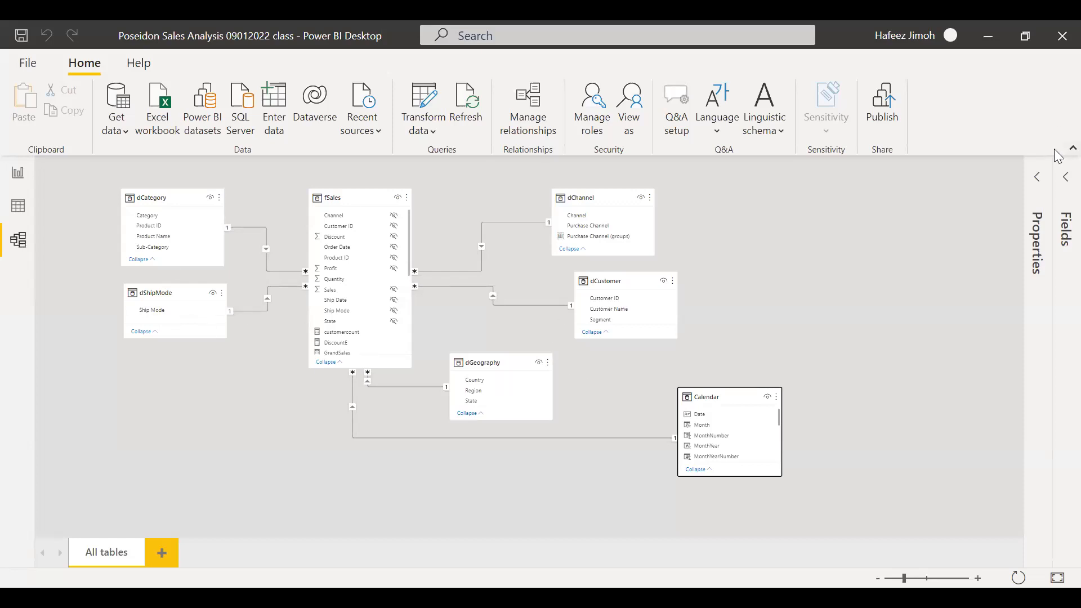
Step: Restore the Properties and Fields panes and select the SalesAmount measure in fSales
left_click(1037, 179)
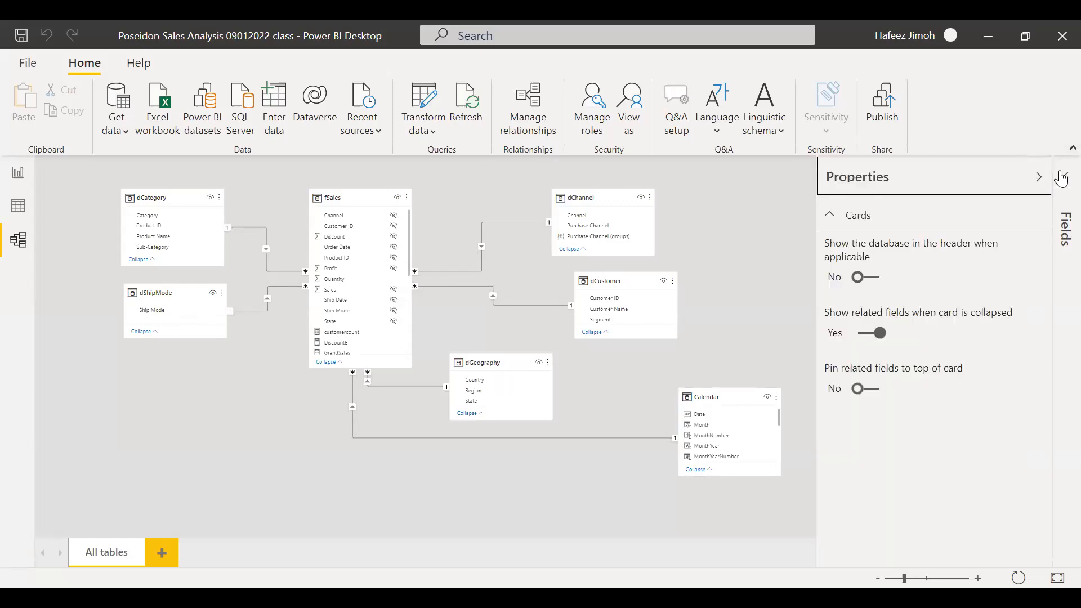
left_click(1062, 179)
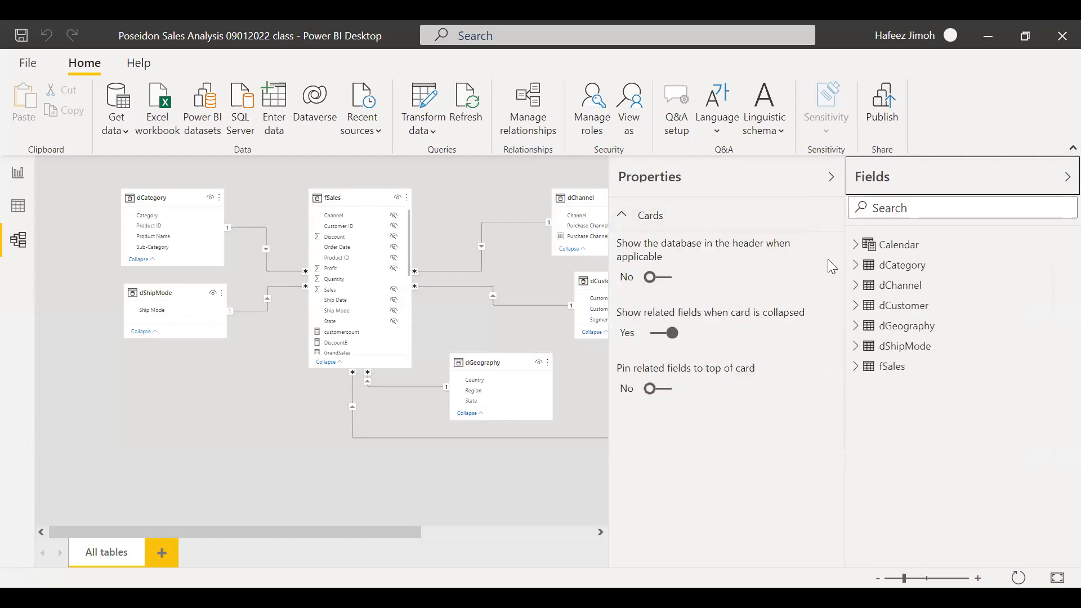
left_click(855, 367)
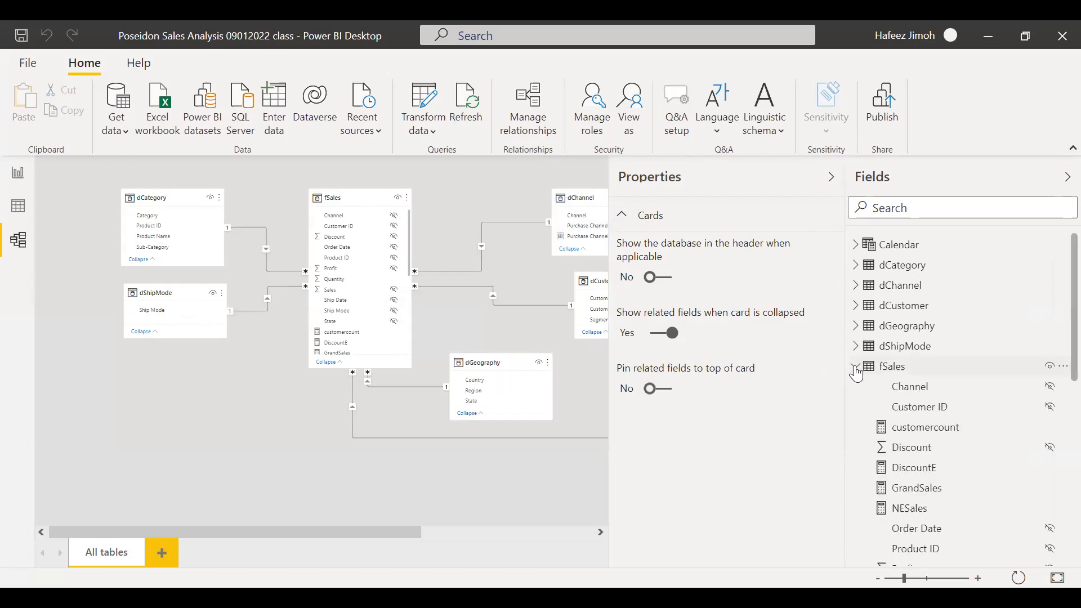
scroll(874, 399, "down", 5)
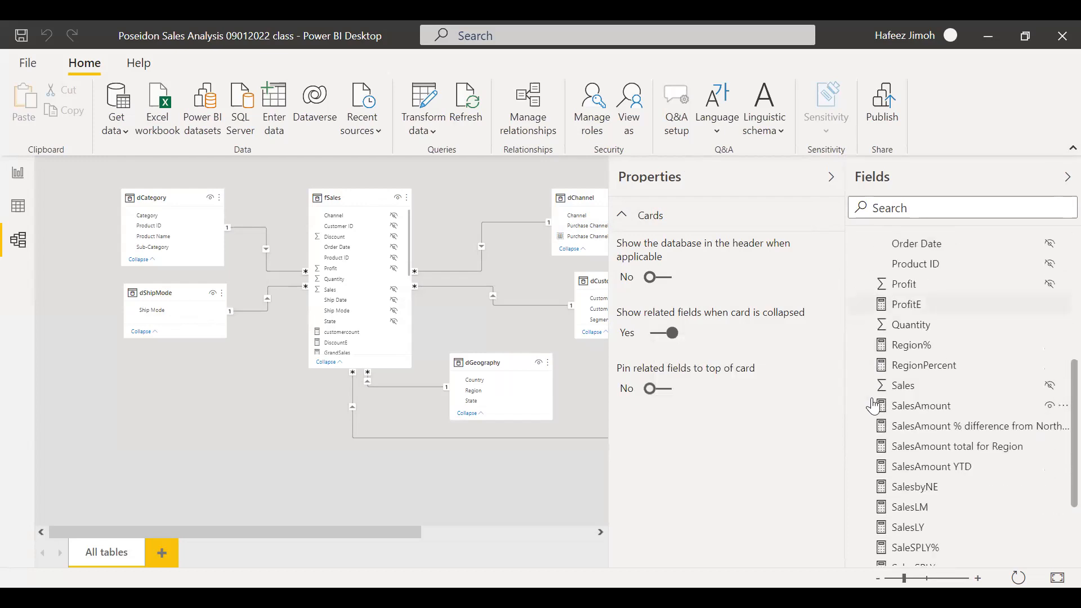
left_click(935, 399)
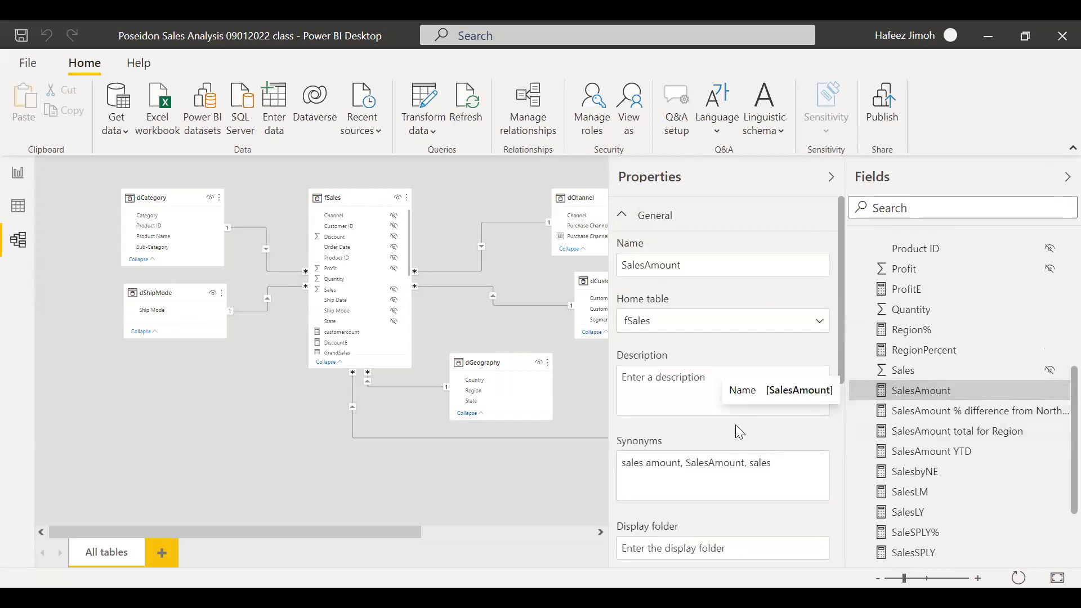
Step: Append oja to the SalesAmount synonyms and commit the edit
left_click(799, 467)
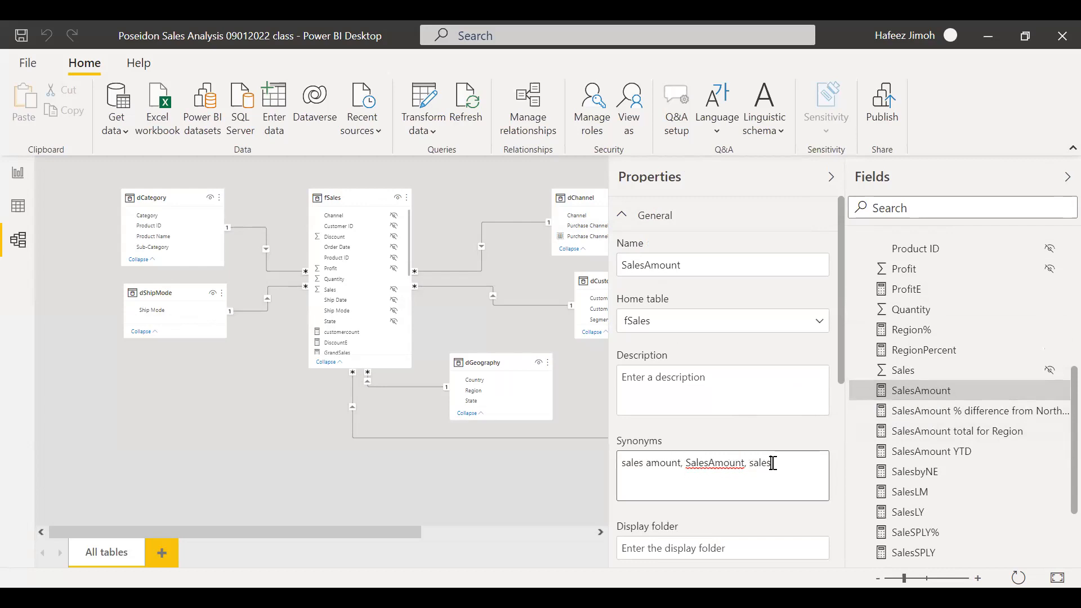
type(",")
type(", oja")
left_click(516, 167)
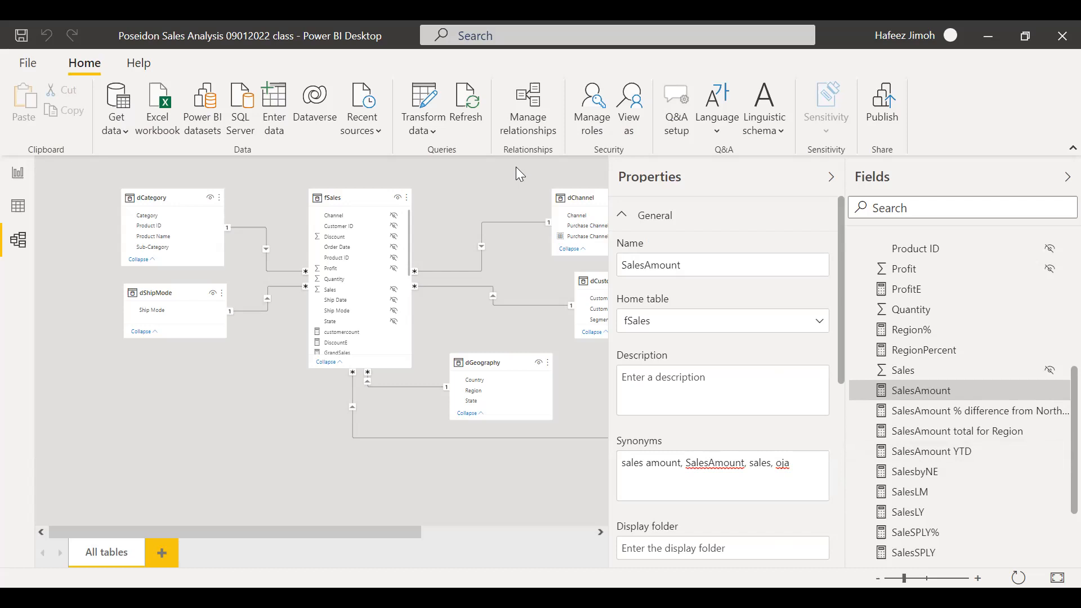
Step: Add kudin as a further SalesAmount synonym, followed by a comma
left_click(802, 464)
type(", kudin kasuwa")
key("ctrl+BackSpace")
key("BackSpace")
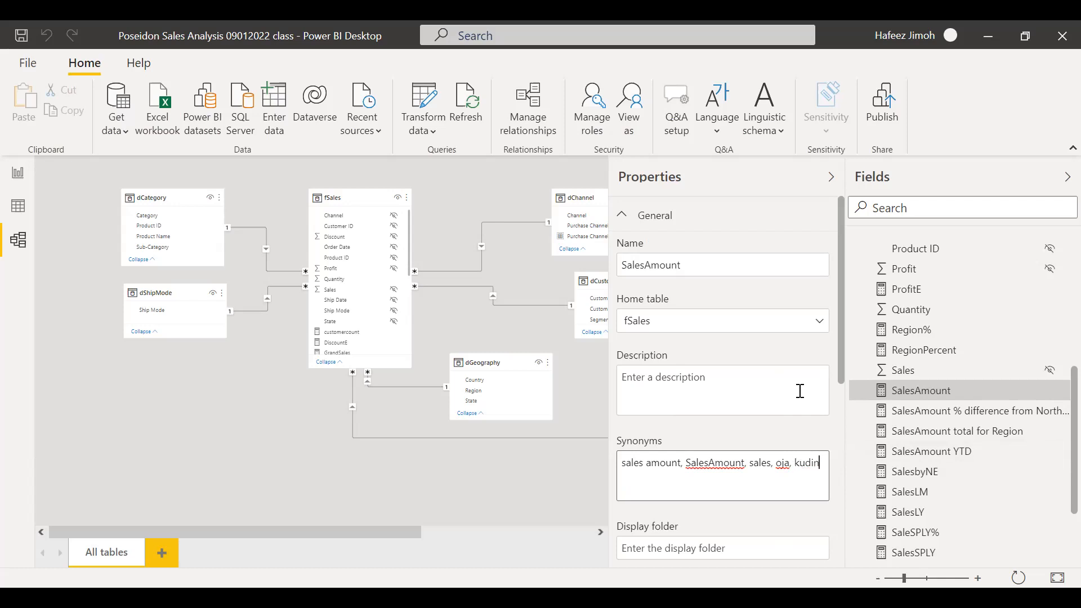
type(",")
left_click(499, 533)
Step: Translate 'revenue' then 'sales' to French, and type vente into the SalesAmount synonyms
type("reveb")
key("BackSpace")
type("nue")
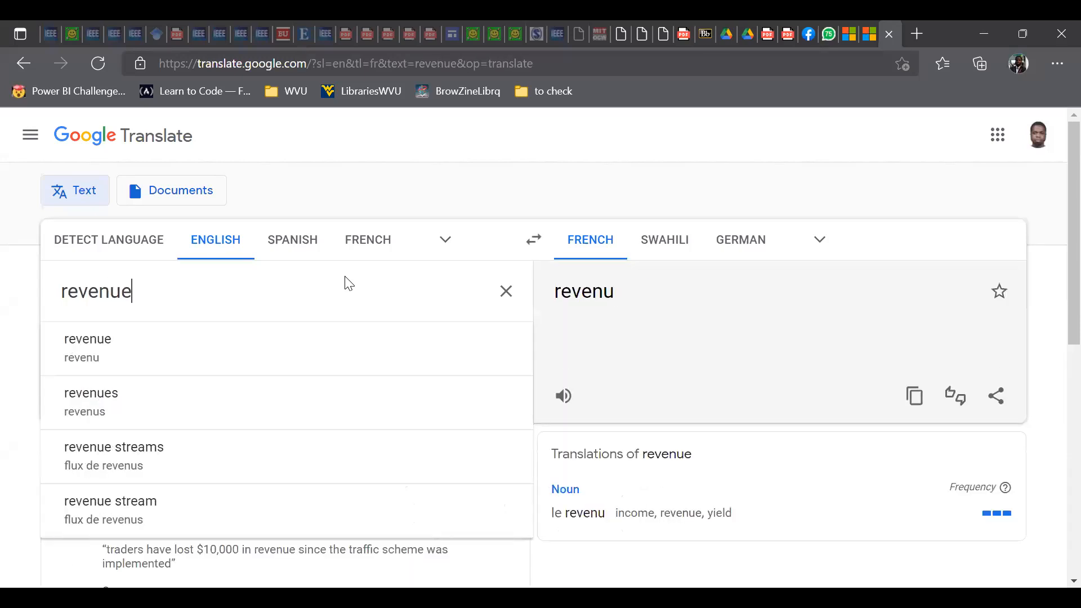
key("ctrl+a")
type("sales")
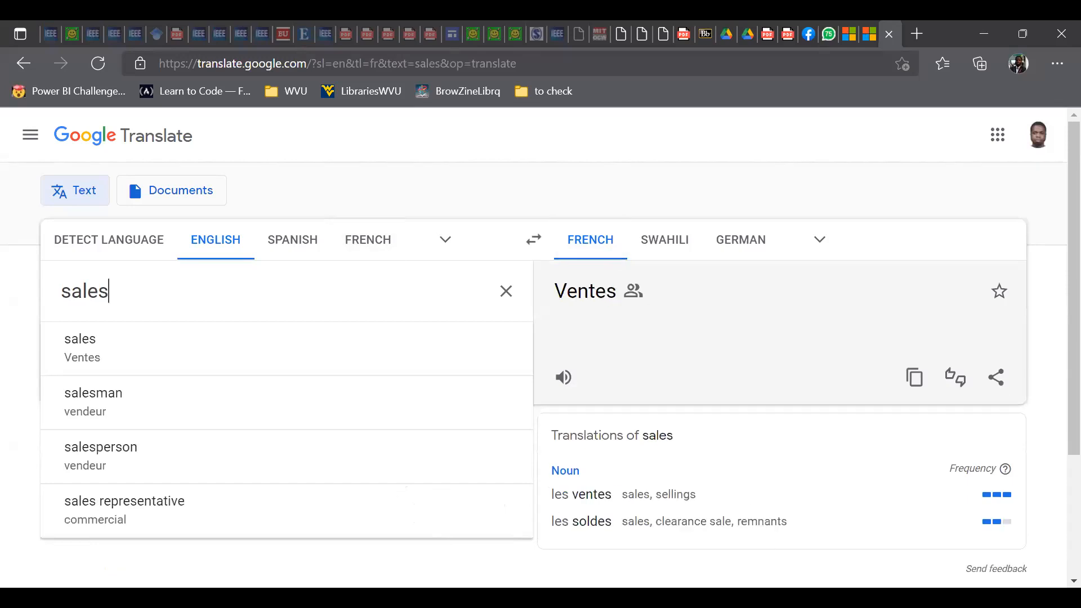
key("alt+Tab")
type("vente")
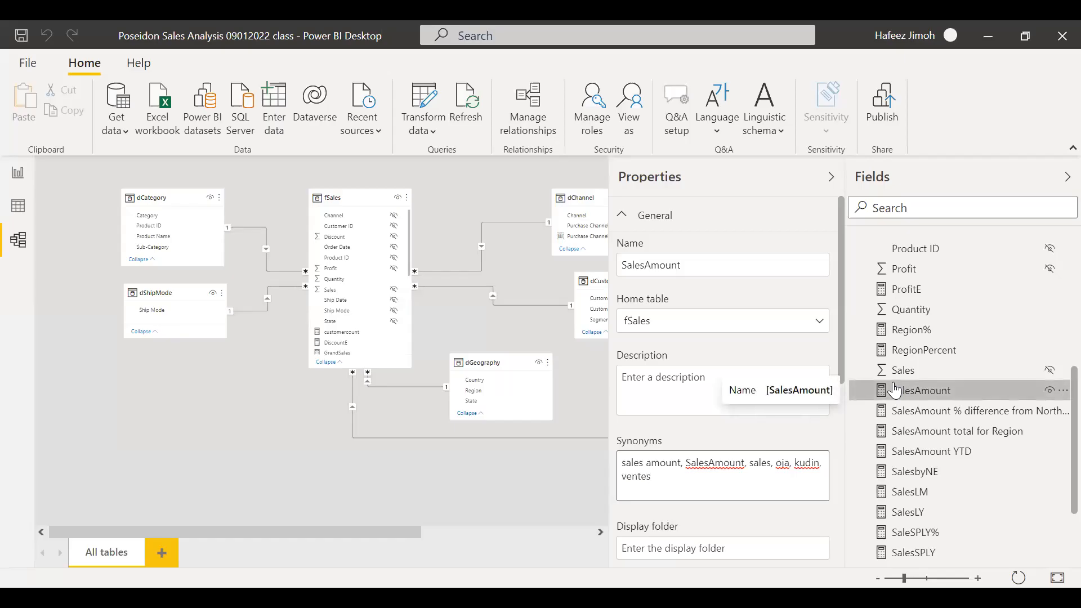
Step: Select dGeography's State field and add ipinle to its synonyms
scroll(798, 508, "down", 6)
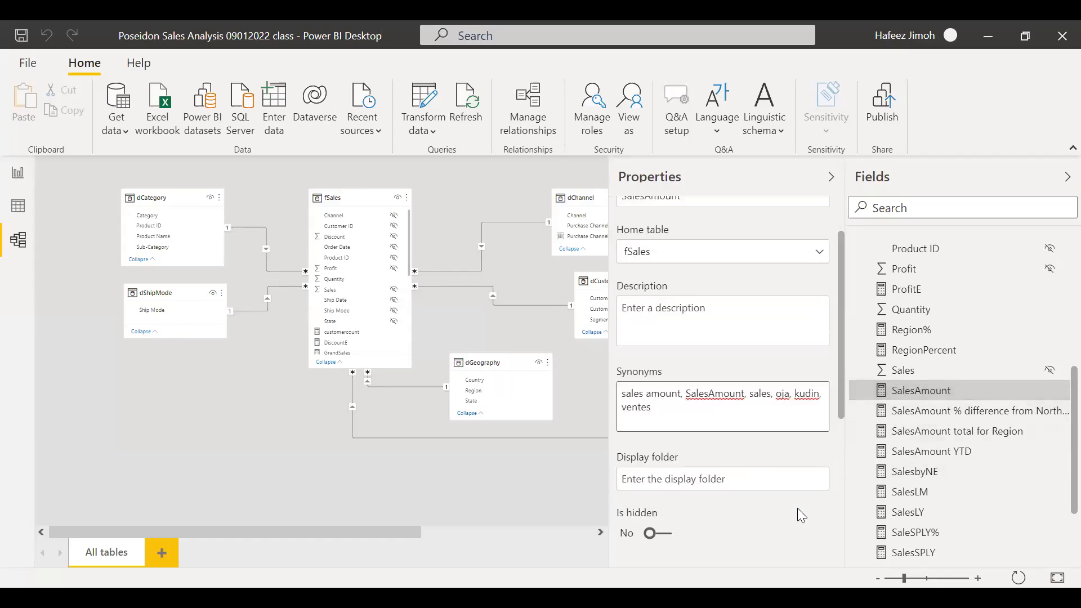
scroll(913, 440, "up", 3)
scroll(913, 440, "up", 3)
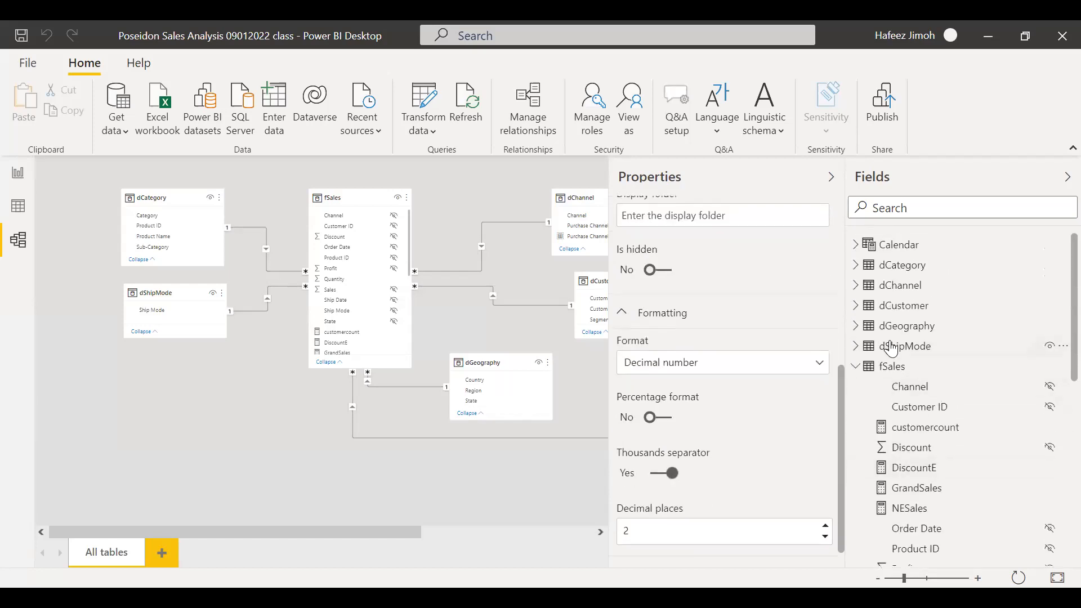
left_click(853, 326)
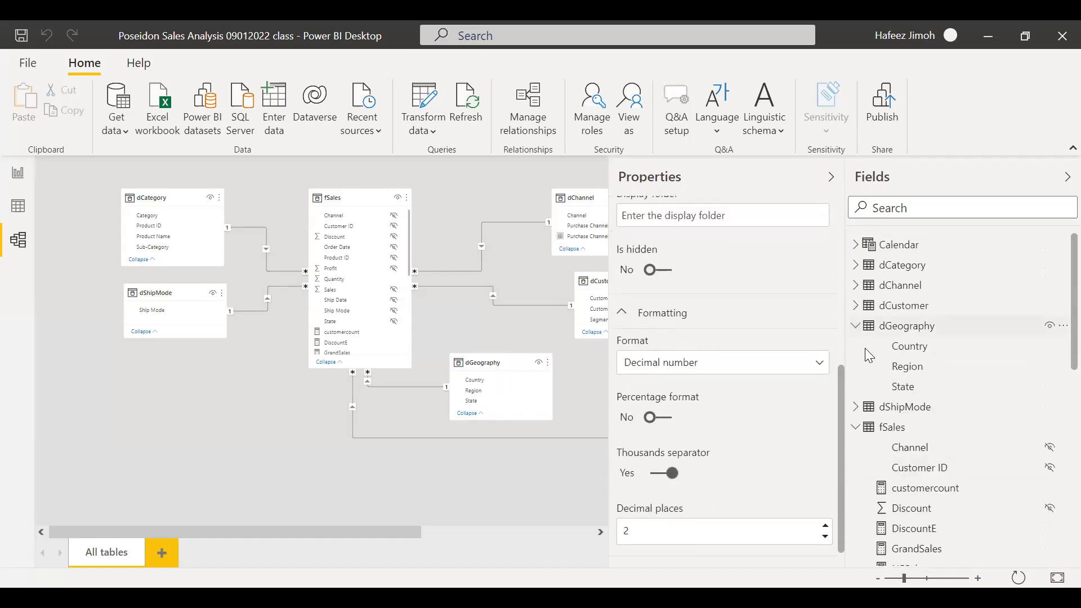
left_click(906, 386)
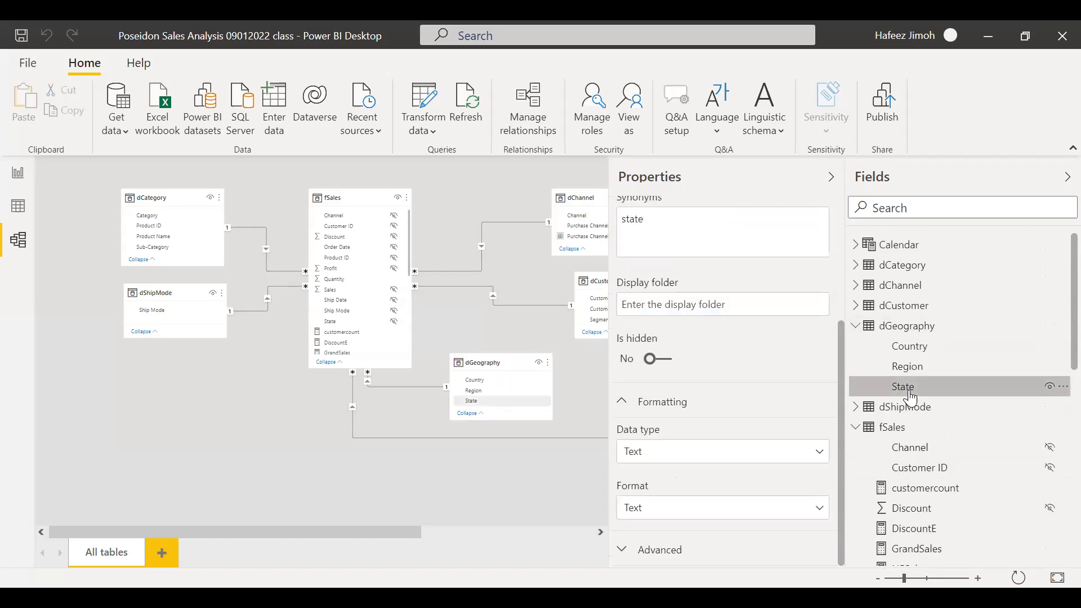
scroll(758, 402, "up", 4)
left_click(740, 387)
type(", ipinle,")
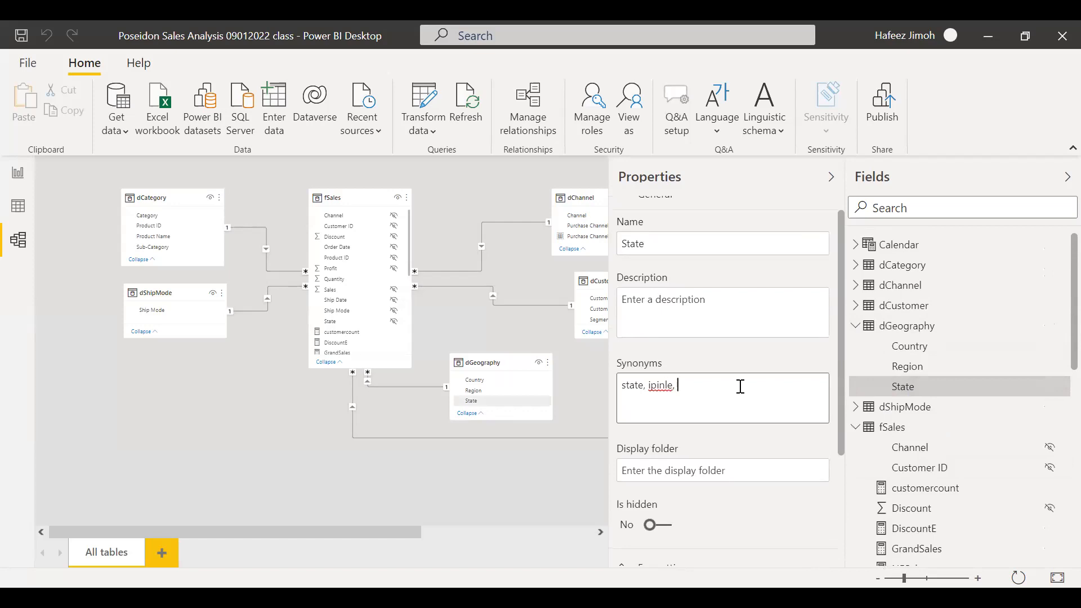
left_click(516, 62)
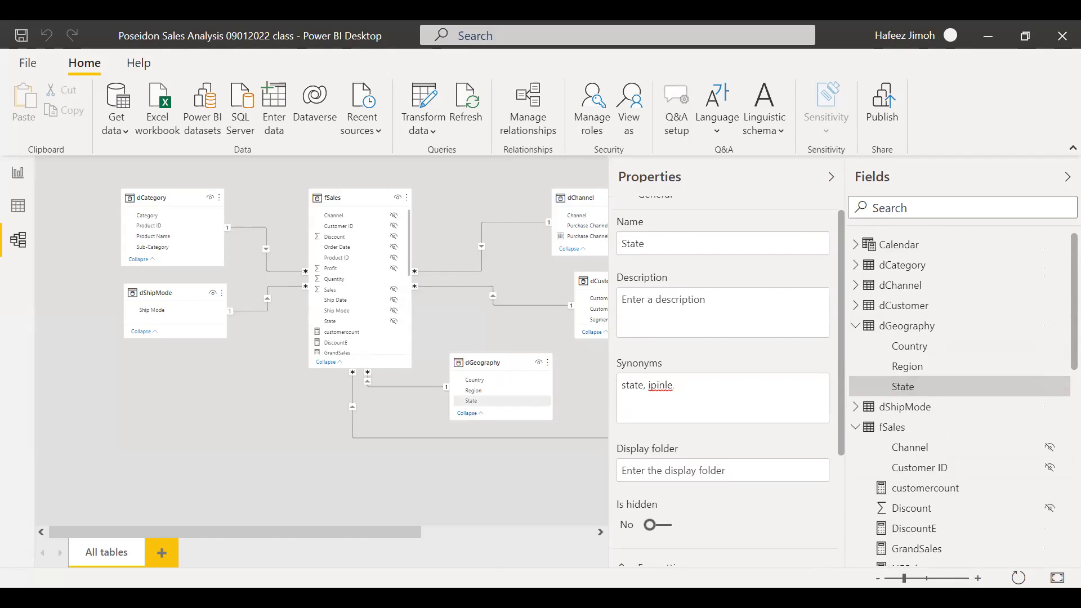
Step: Translate the word 'state' into French, giving Etat
key("alt+Tab")
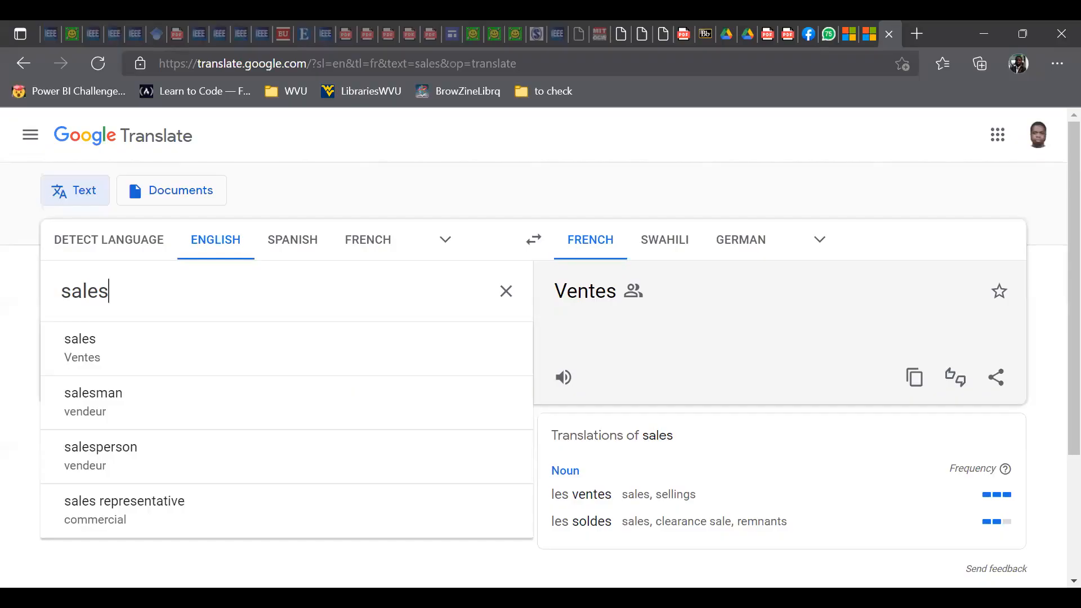
key("ctrl+a")
type("state")
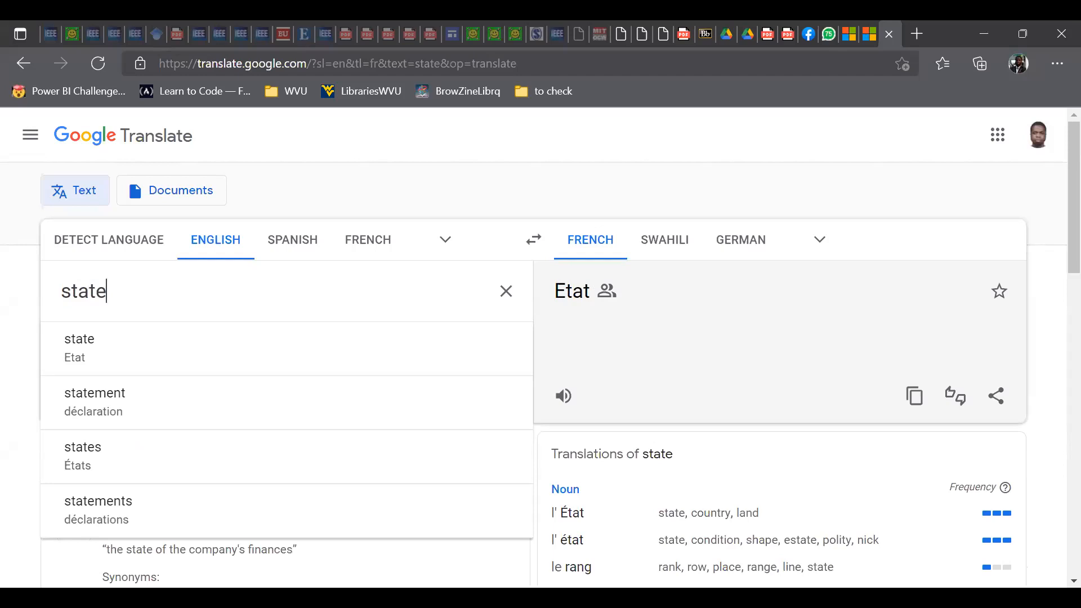
Step: Append etat and angwan to the State field's synonyms
key("alt+Tab")
type("et")
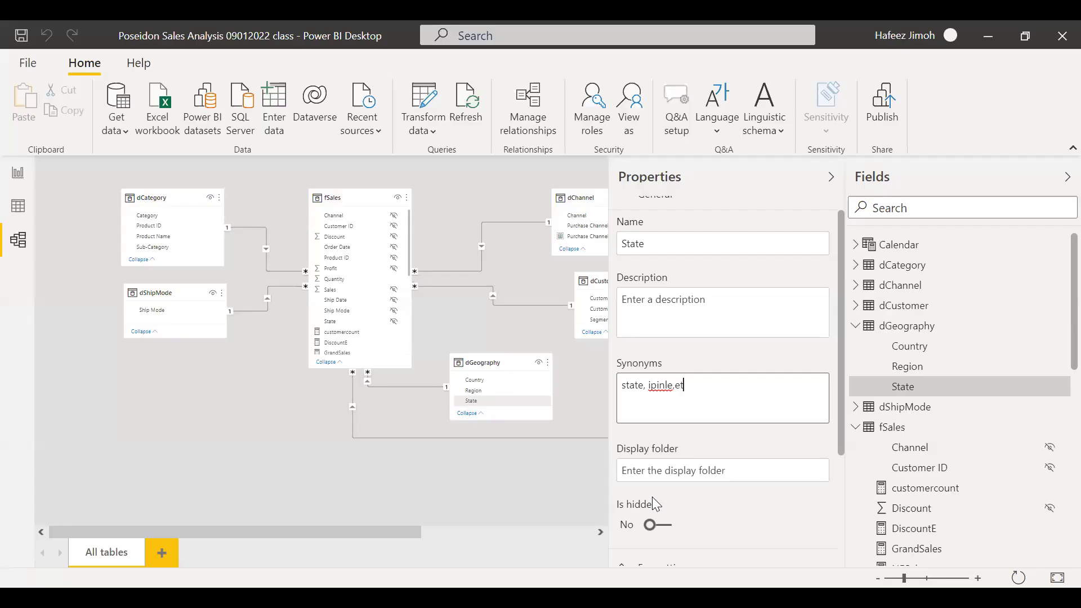
type("at,")
key("BackSpace")
type("angwan")
key("Return")
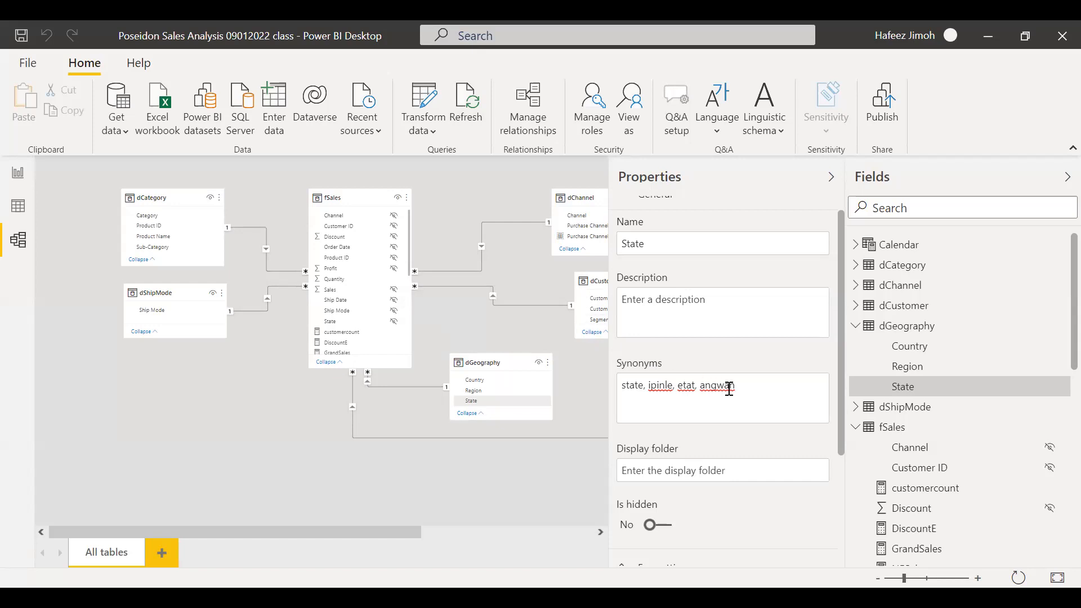
left_click(751, 396)
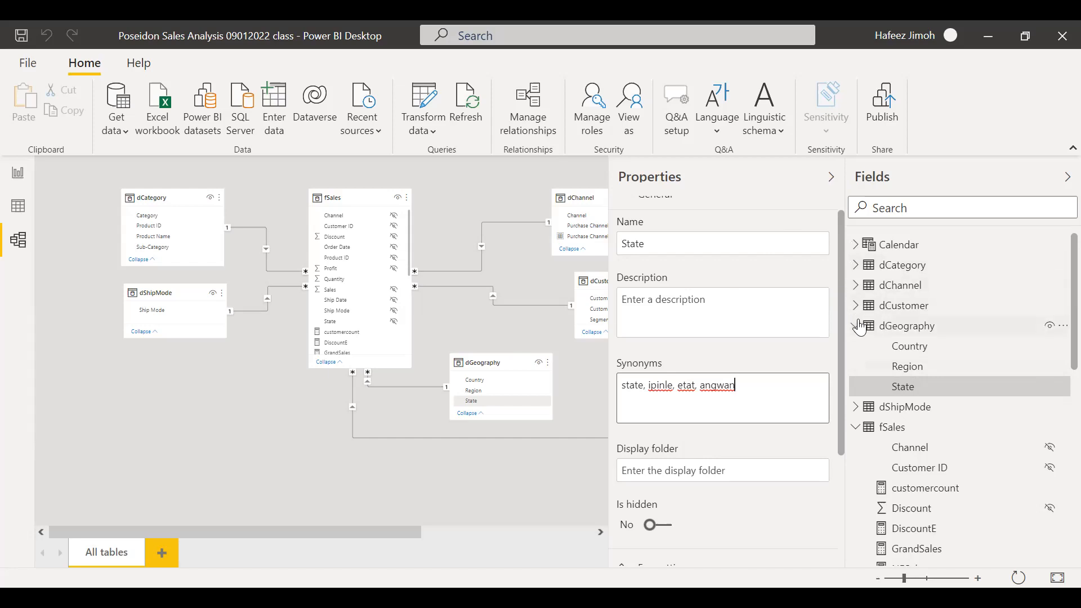
scroll(858, 320, "down", 1)
scroll(858, 319, "down", 3)
scroll(858, 319, "up", 3)
scroll(858, 319, "up", 1)
Step: Select dCustomer's Customer Name field and place the cursor in its Synonyms box
left_click(861, 310)
left_click(866, 346)
left_click(783, 387)
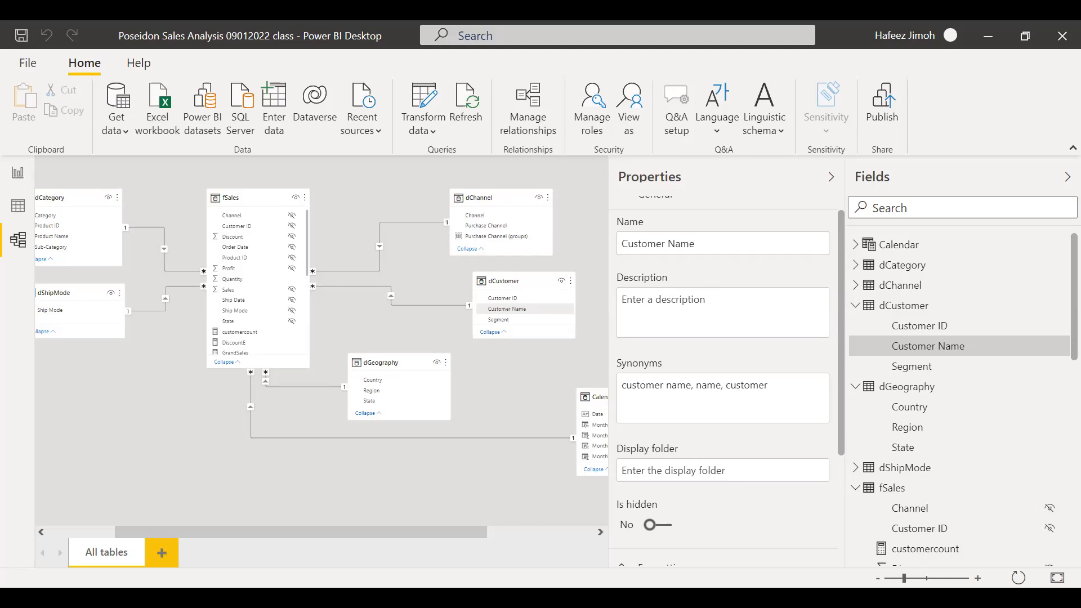
key("alt+Tab")
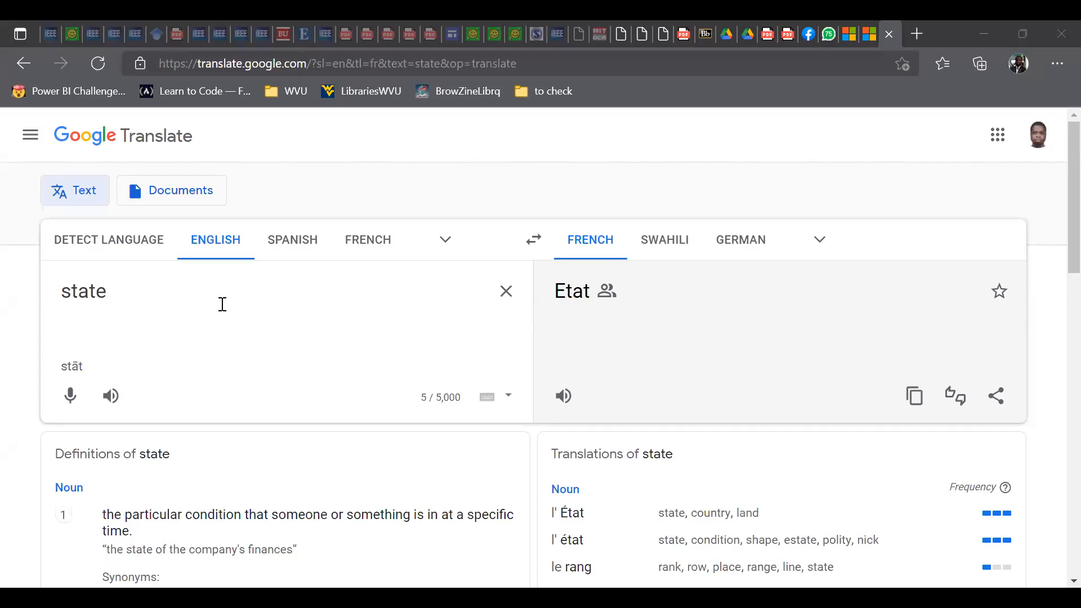
Step: Translate 'customer' to French and add cliente to the Customer Name synonyms
double_click(237, 308)
type("customer")
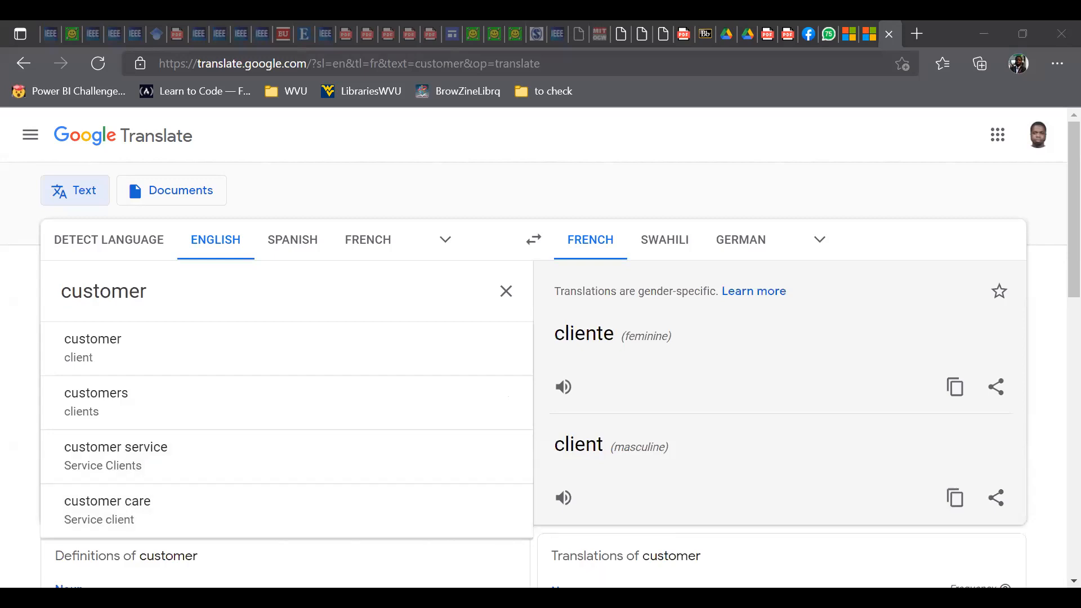
key("alt+Tab")
type(",cliente")
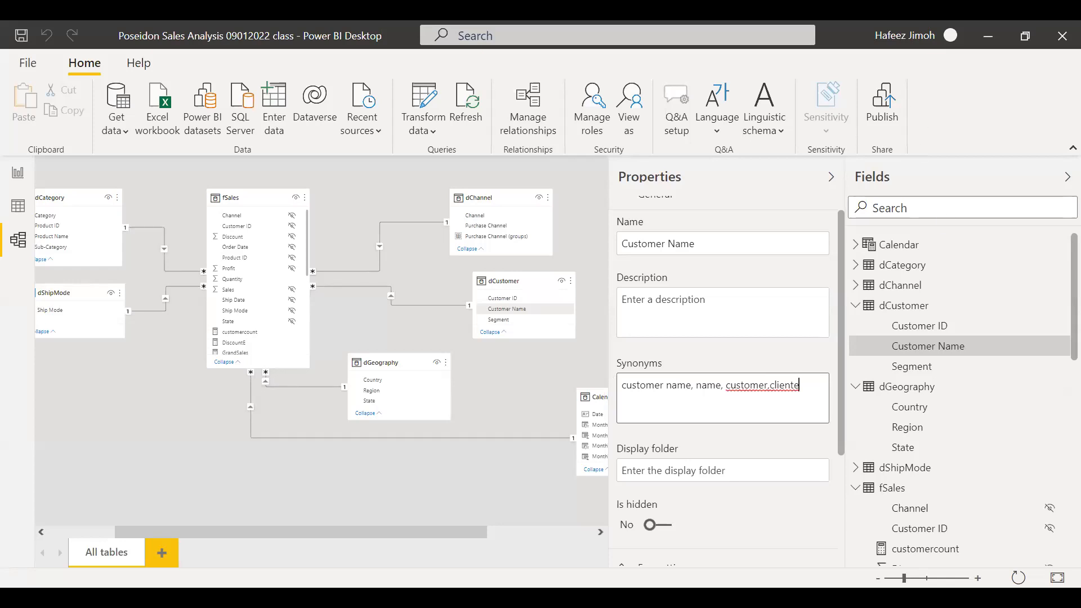
Step: Switch the translation to Yoruba and paste onibara into the Customer Name synonyms
key("alt+Tab")
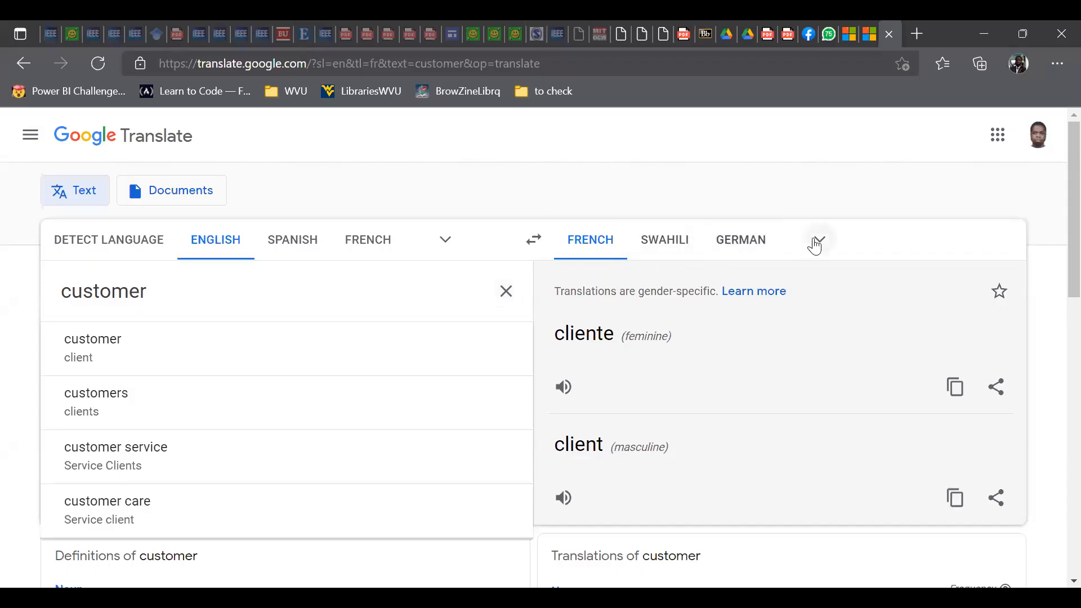
left_click(818, 241)
scroll(785, 346, "down", 5)
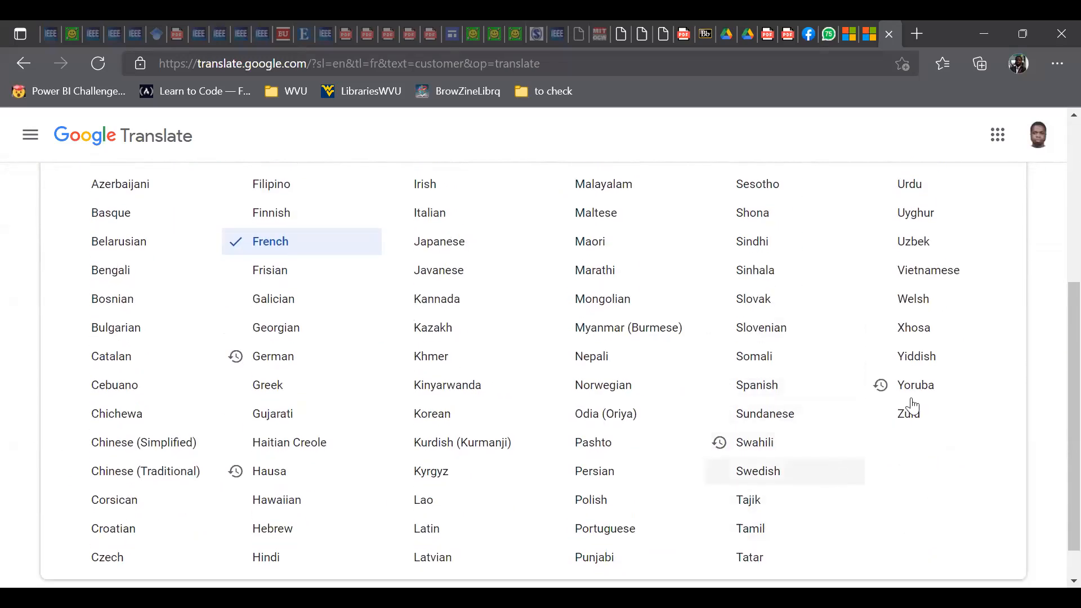
left_click(887, 387)
left_click(597, 292)
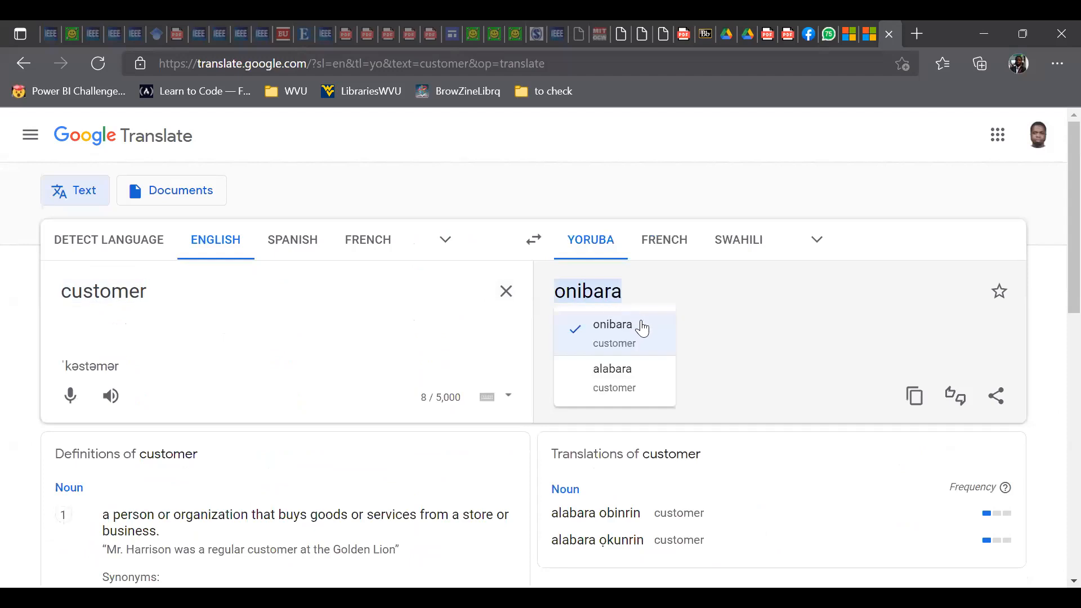
left_click(913, 399)
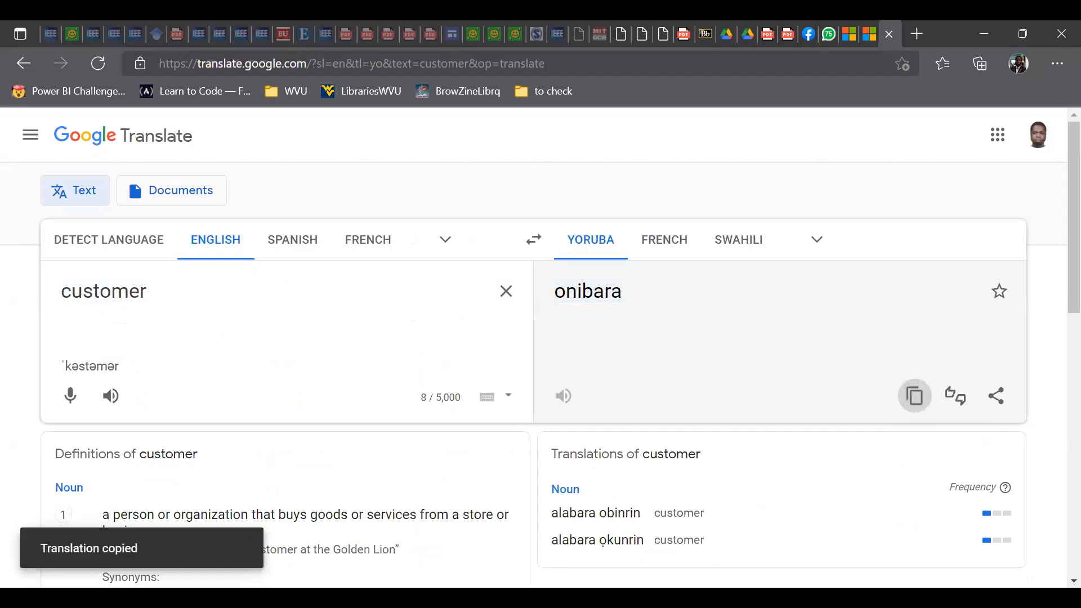
key("alt+Tab")
type(",")
key("ctrl+v")
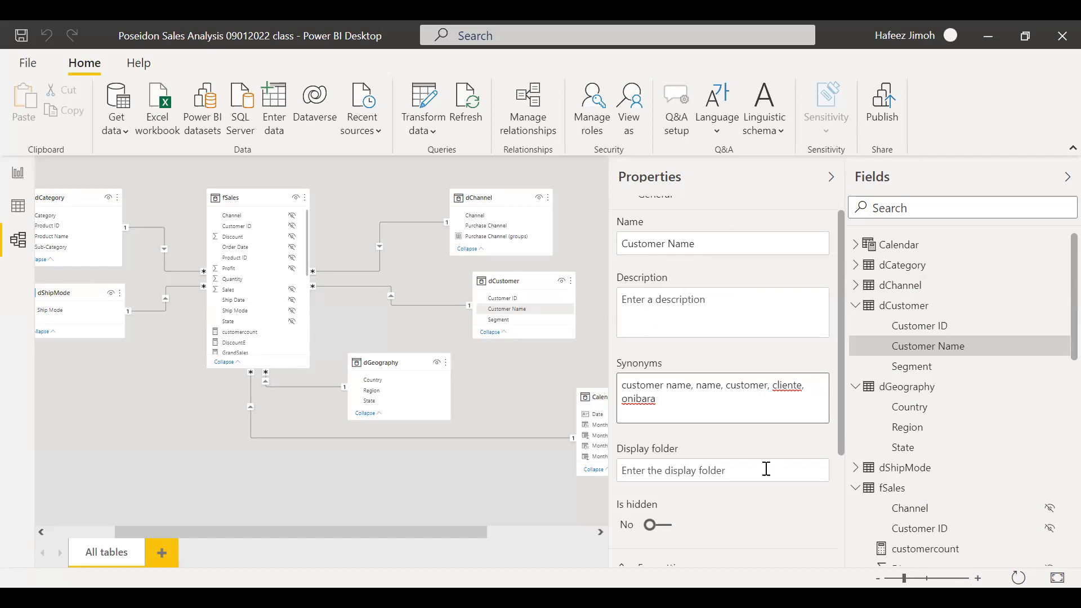
Step: Leave the model diagram for Page 4's report view and collapse the Fields pane
scroll(727, 484, "down", 3)
left_click(438, 461)
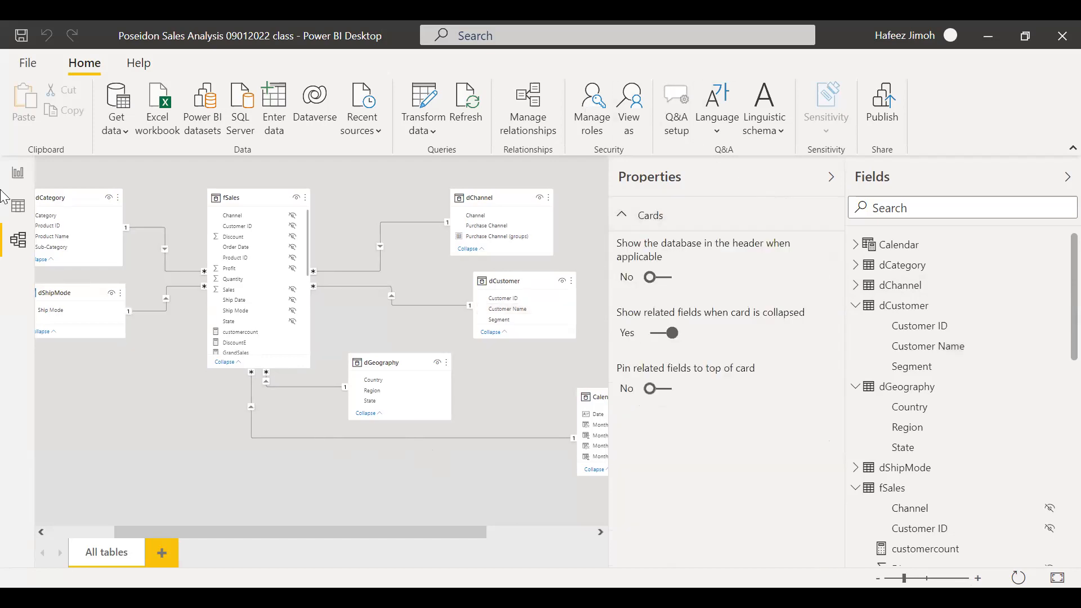
left_click(18, 172)
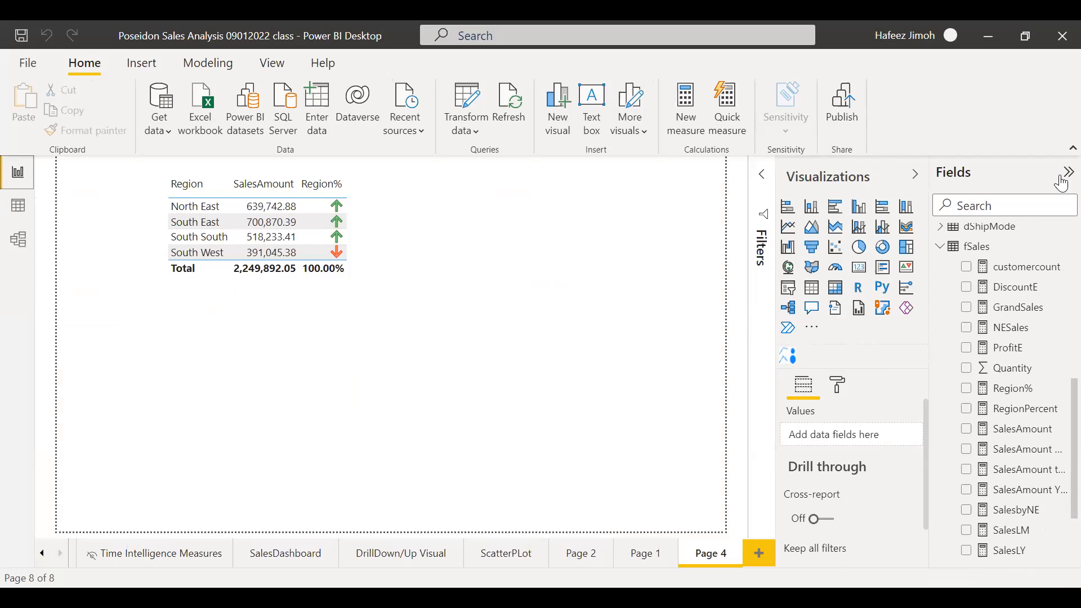
left_click(1064, 175)
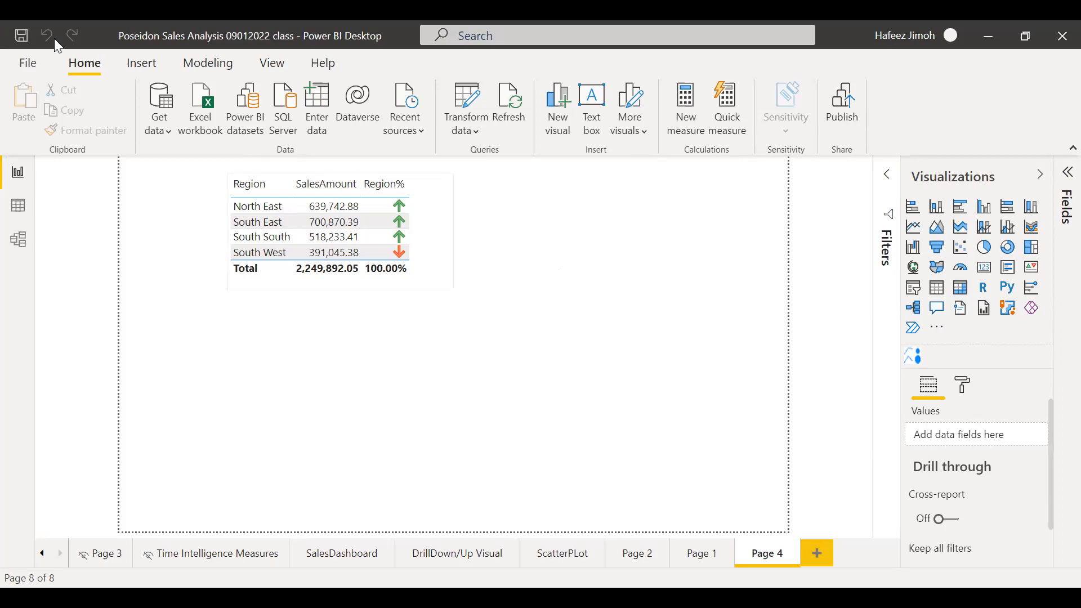
left_click(142, 63)
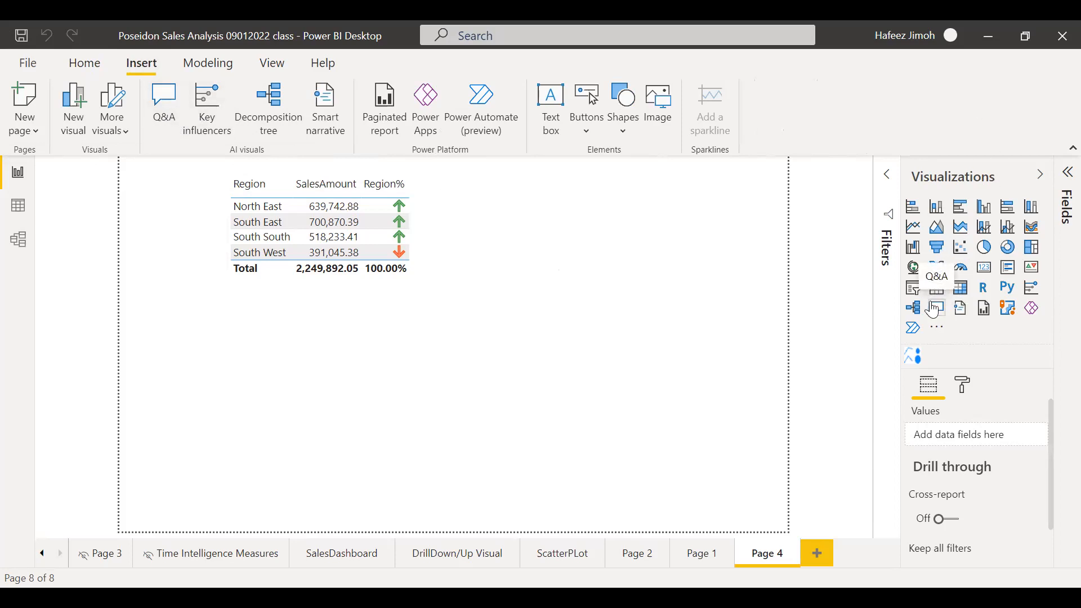
Step: Place an enlarged Q&A visual right of the region table and try 'top segments by NE sales'
left_click(934, 309)
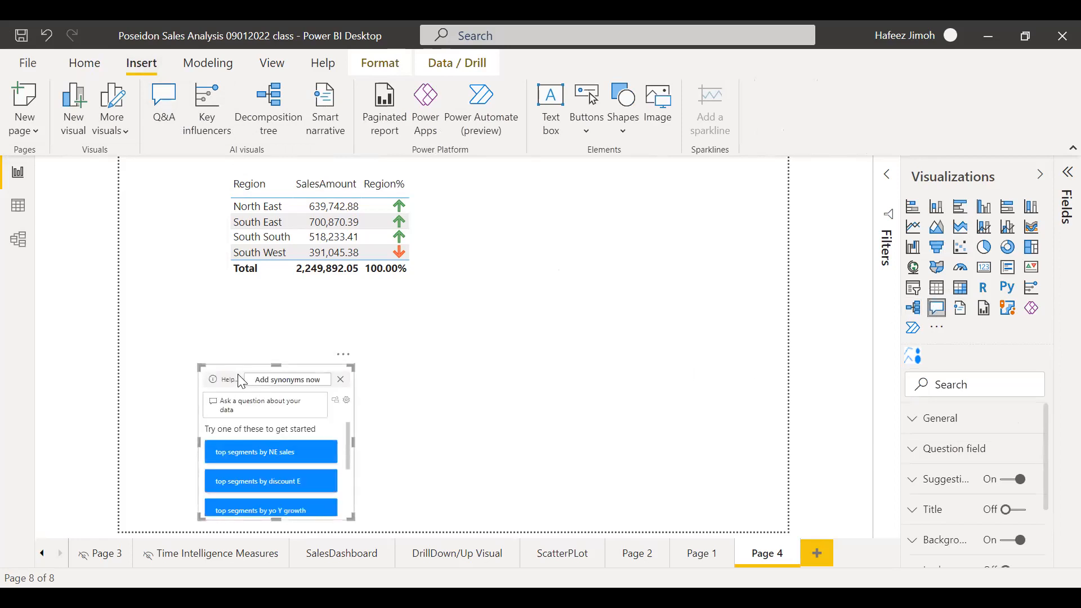
left_click_drag(325, 368, 664, 236)
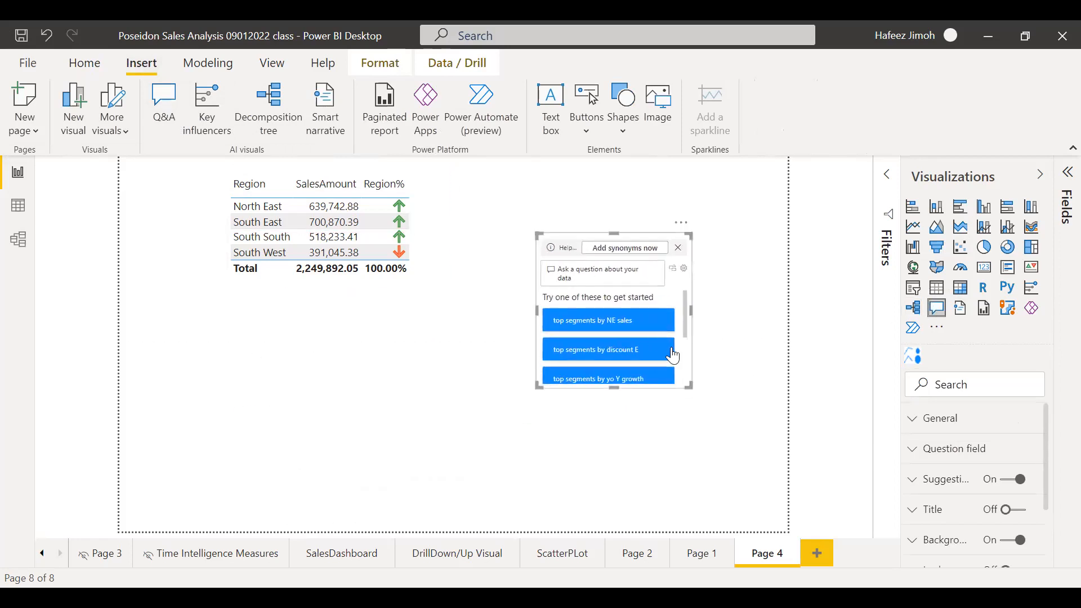
left_click_drag(688, 387, 763, 433)
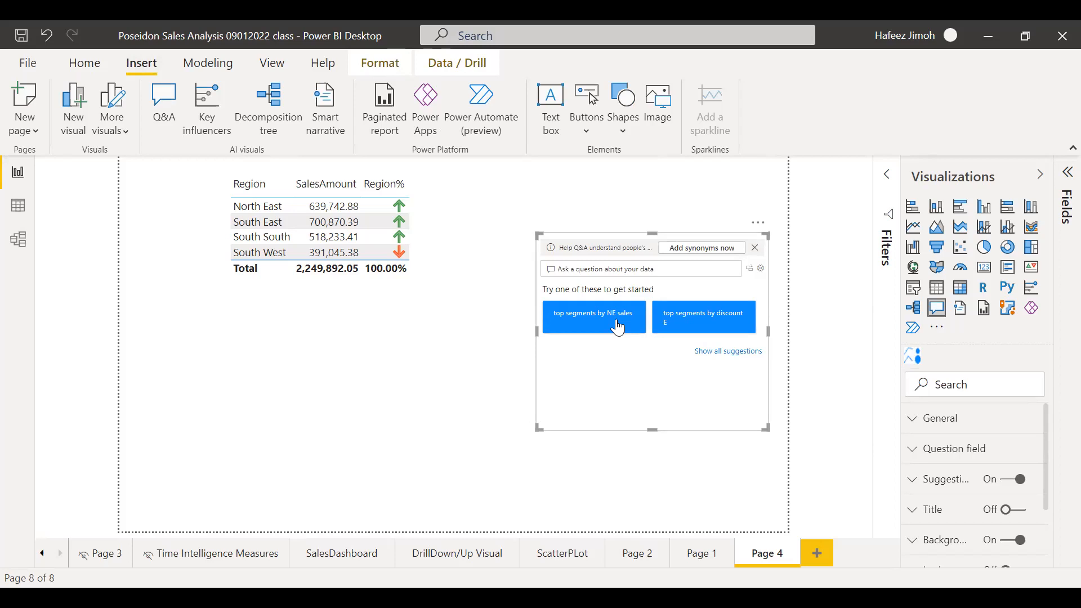
left_click(620, 328)
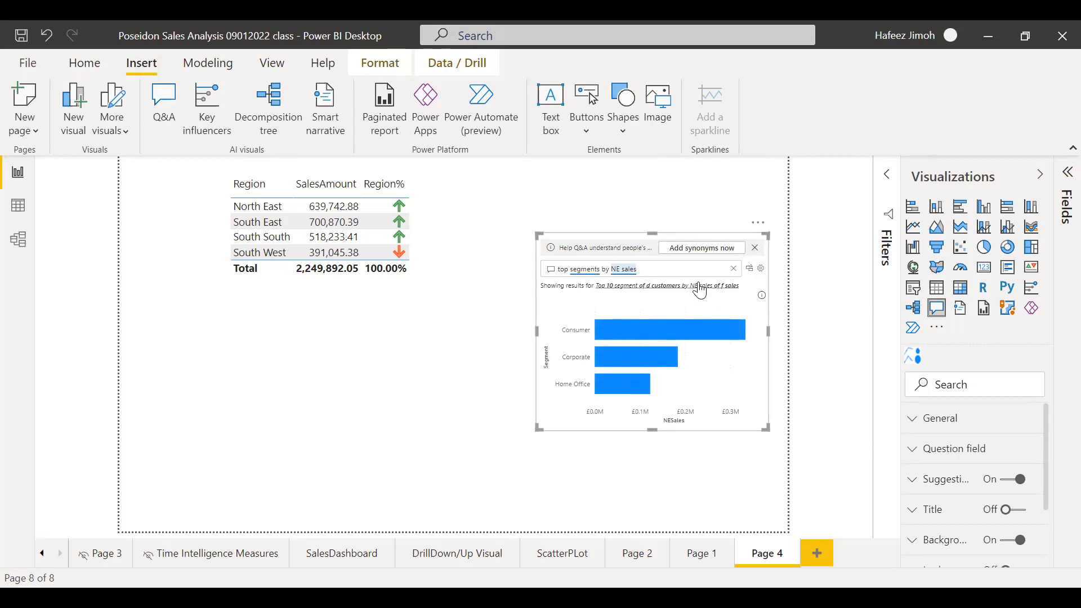
left_click(733, 268)
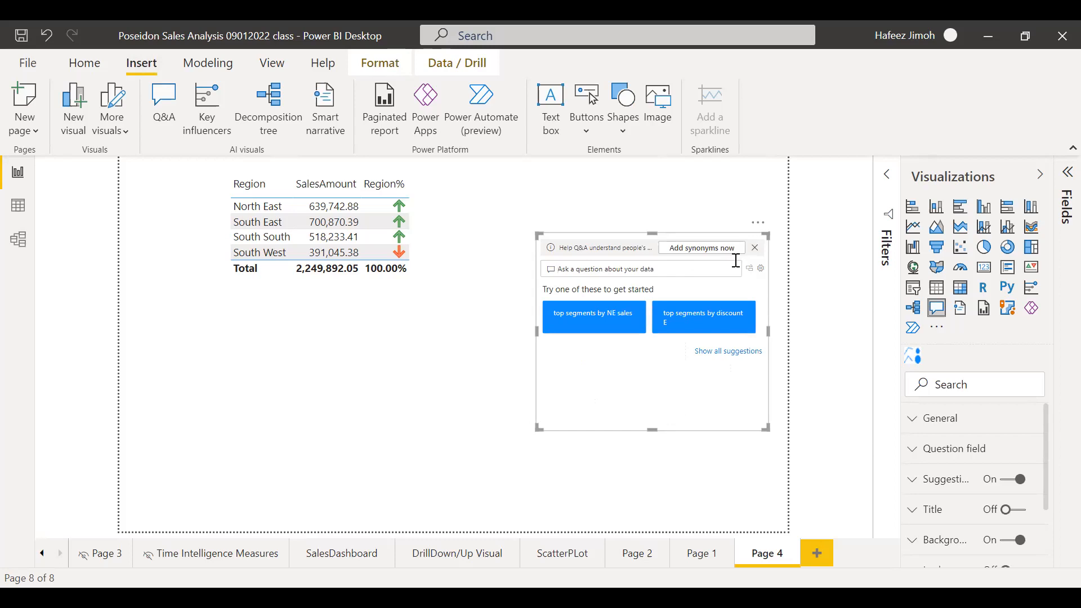
Step: Ask Q&A 'oja melo ni angwan' to chart sales by state, repositioning the visual
type("oja mel")
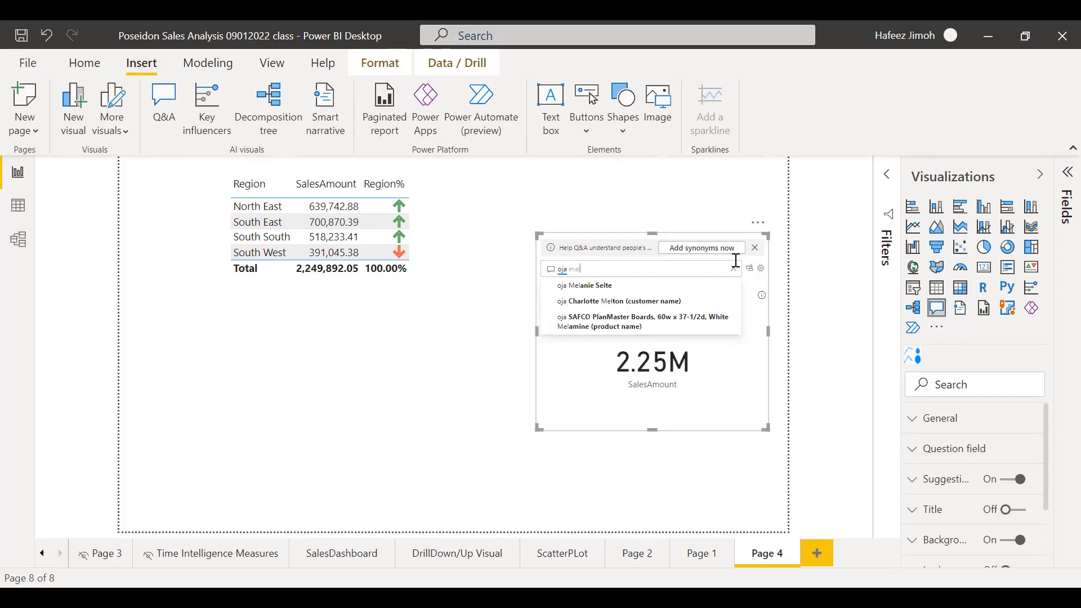
type("o ni ipinle")
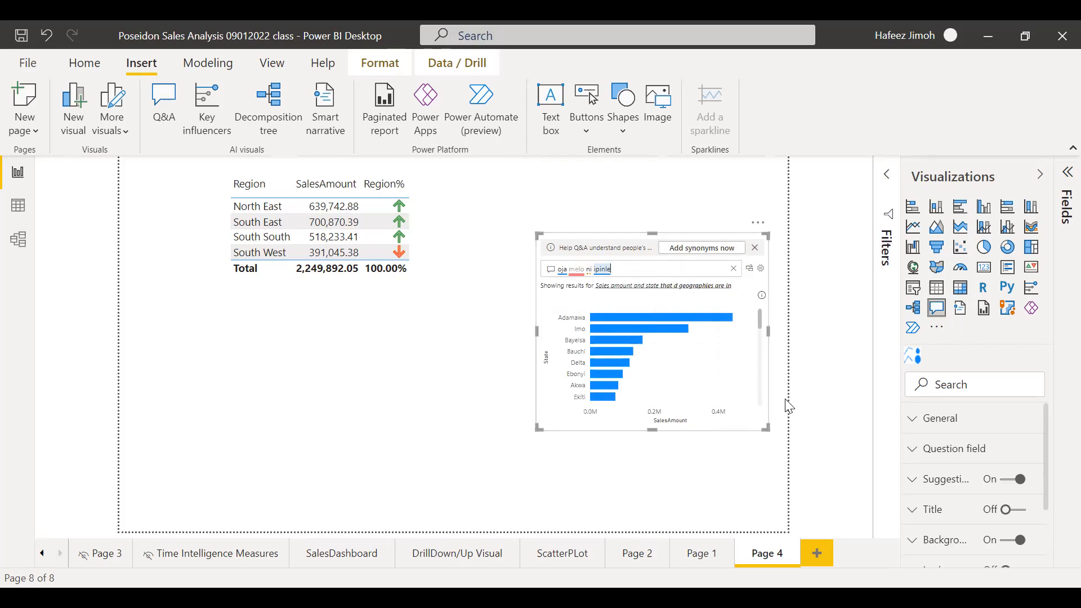
left_click_drag(763, 429, 793, 552)
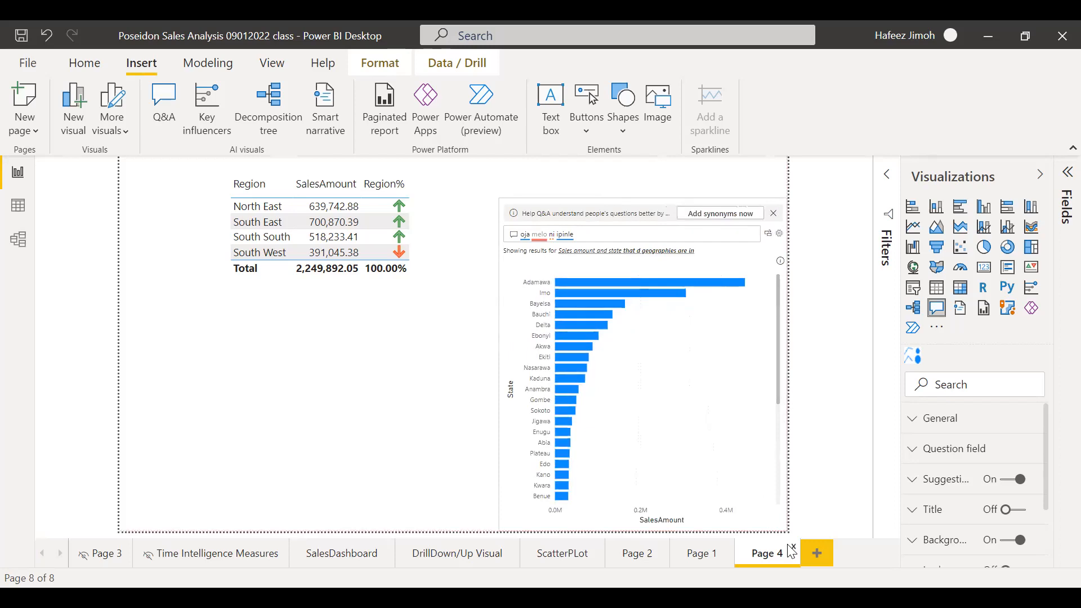
left_click(603, 233)
key("BackSpace")
key("BackSpace")
key("BackSpace")
key("BackSpace")
key("BackSpace")
key("BackSpace")
key("BackSpace")
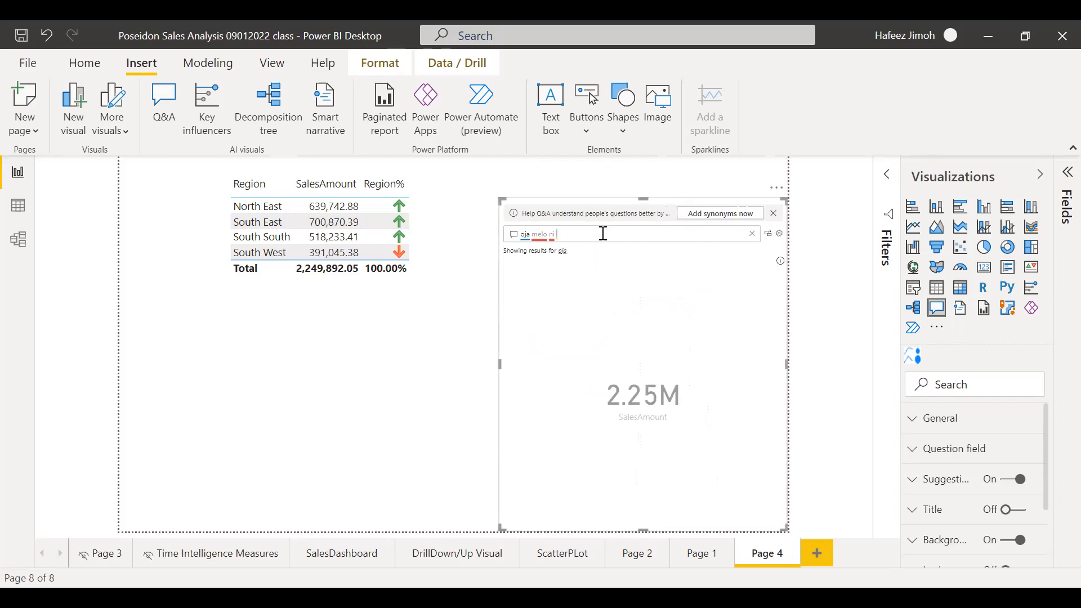
type("ag")
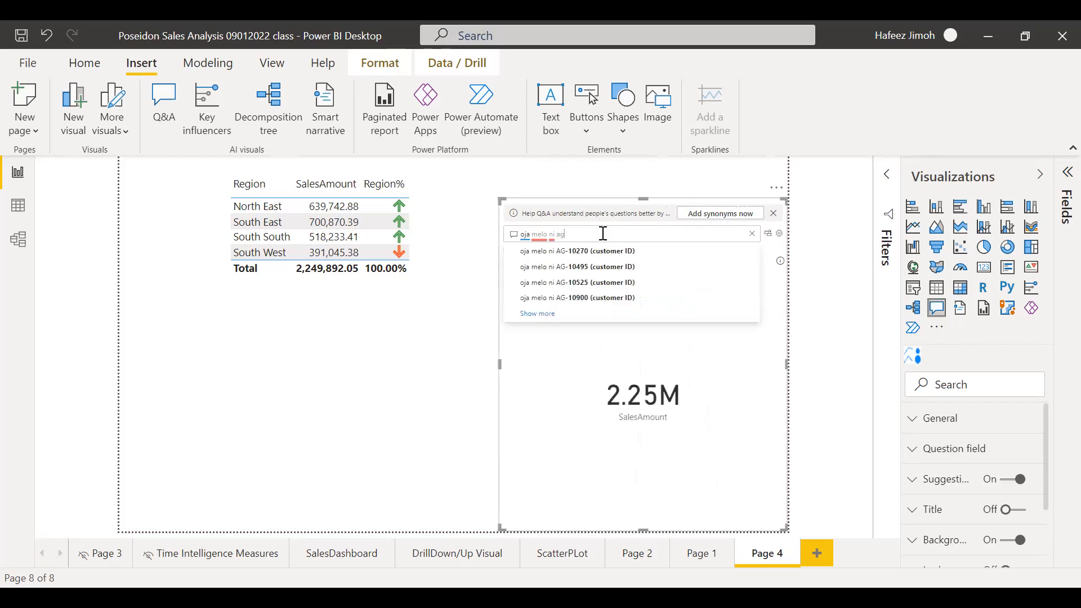
type("nwa")
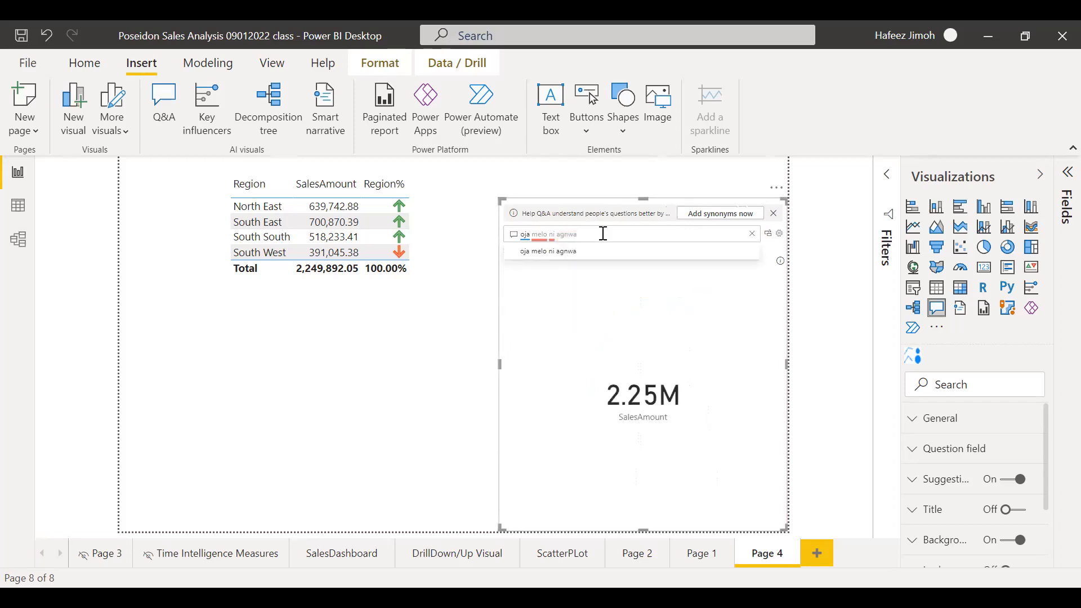
key("BackSpace")
key("BackSpace")
key("BackSpace")
key("BackSpace")
type("ng")
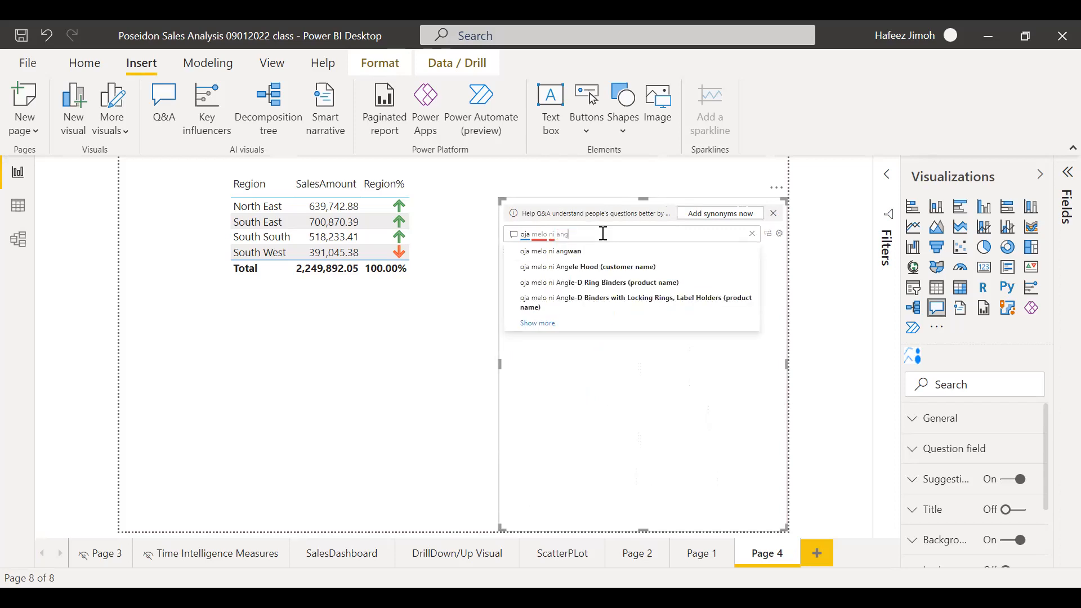
key("Down")
key("Return")
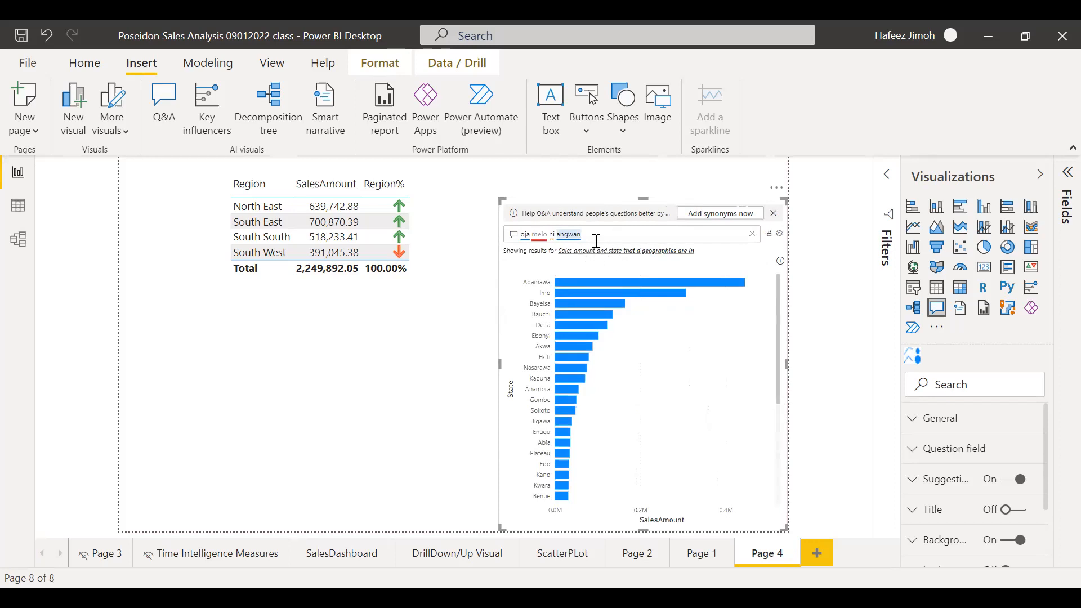
Step: Replace the question with 'total' and switch to Google Translate for the Yoruba word for customer
triple_click(602, 241)
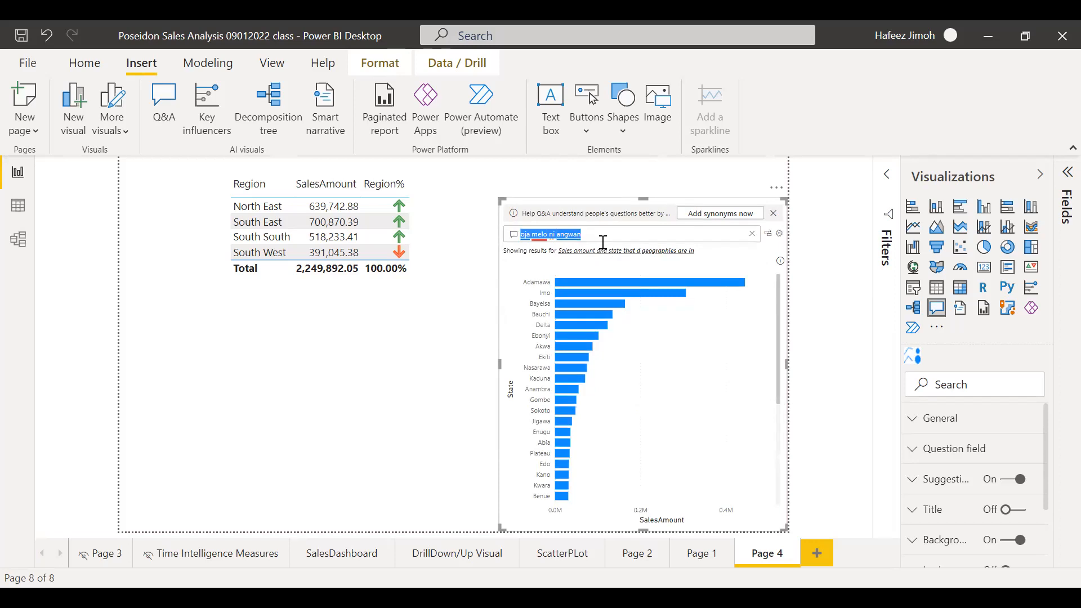
type("total")
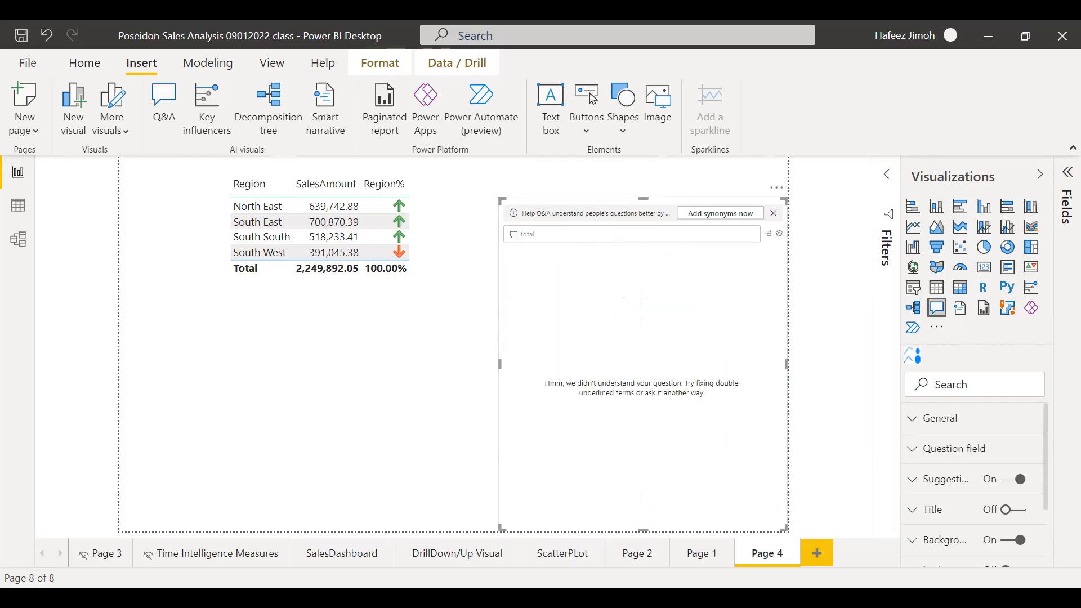
key("alt+Tab")
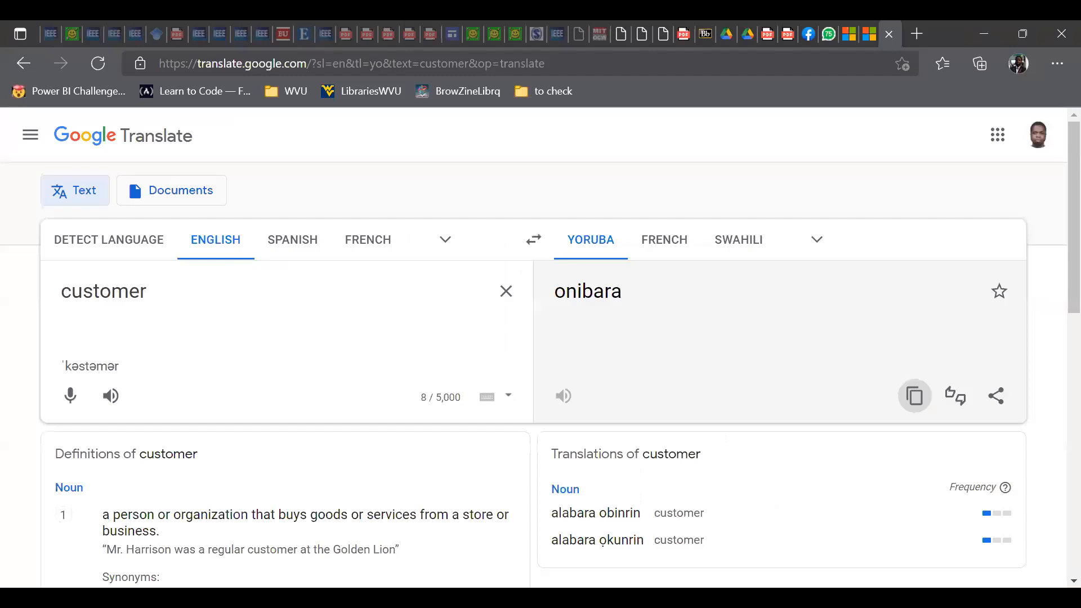
Step: Ask 'total onibara', then 'total onibara ni ipinle osun' to get Osun's customer count of 20
key("alt+Tab")
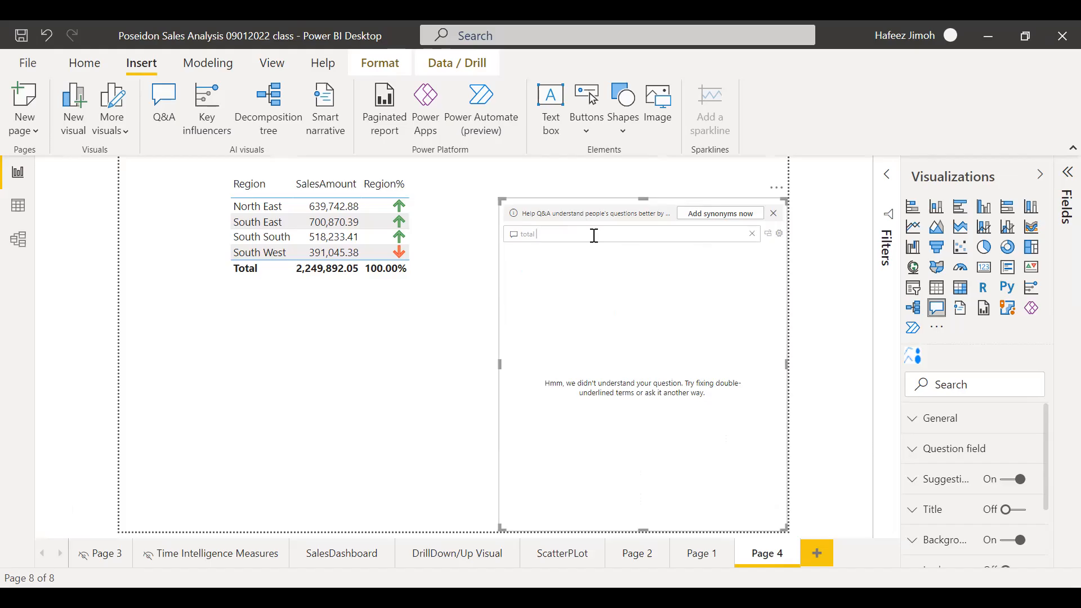
type("onibara")
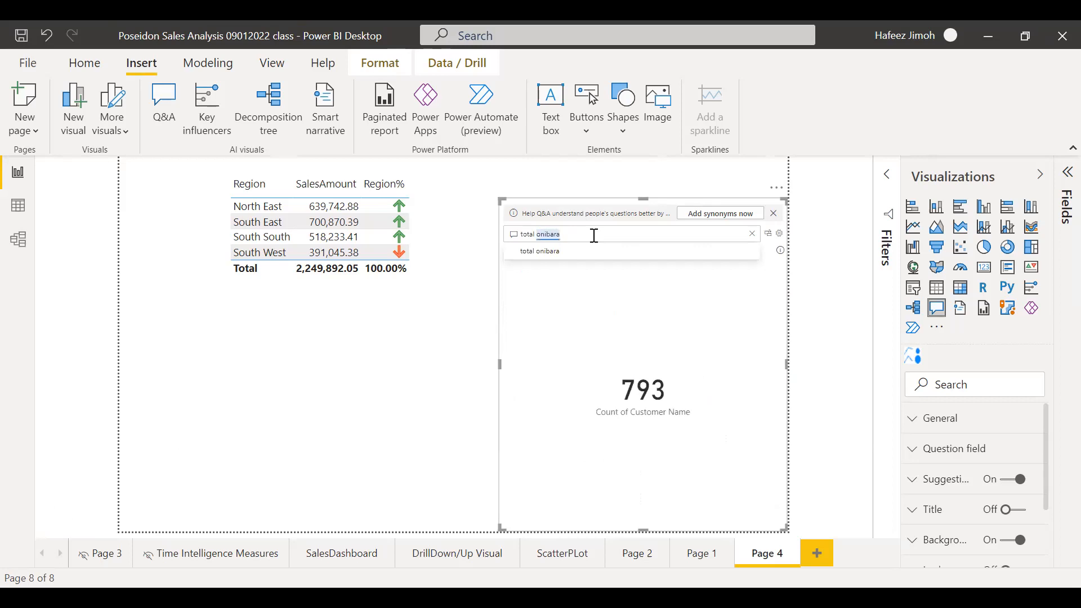
key("Return")
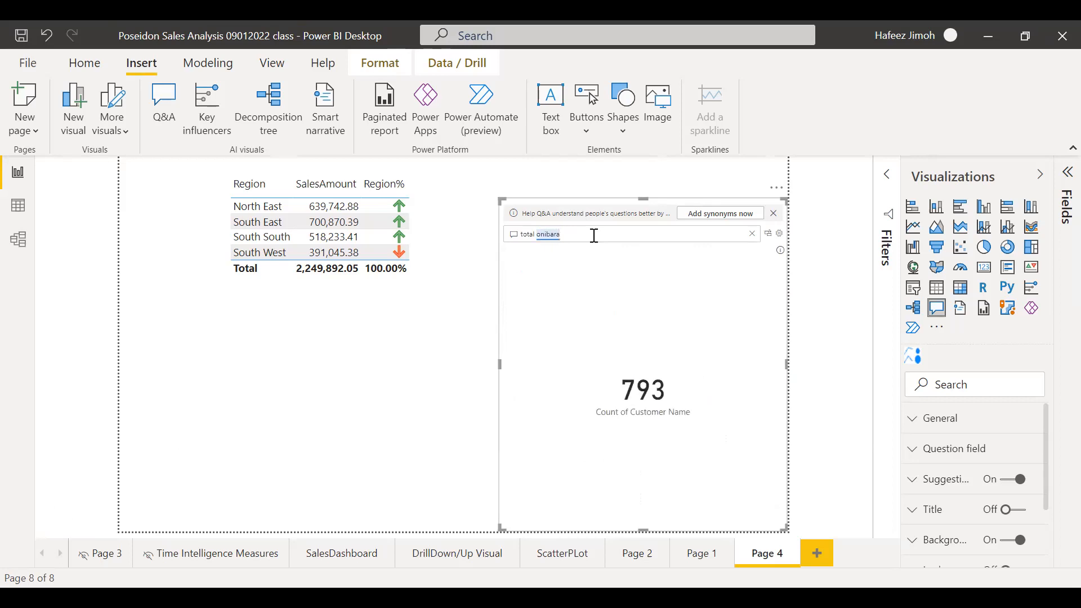
type("ni")
type(" ip")
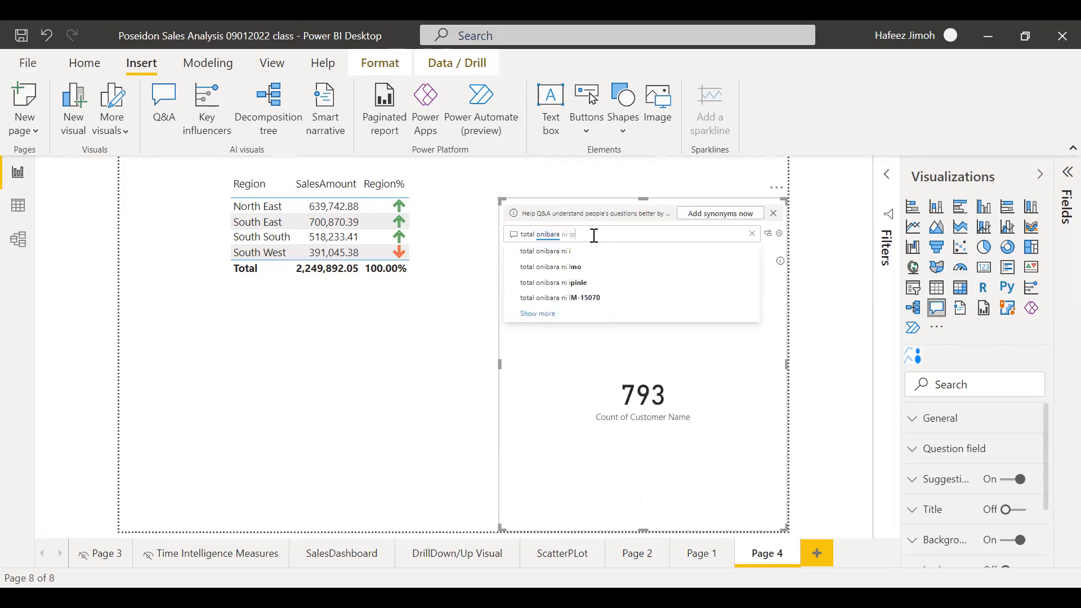
type("inle osun")
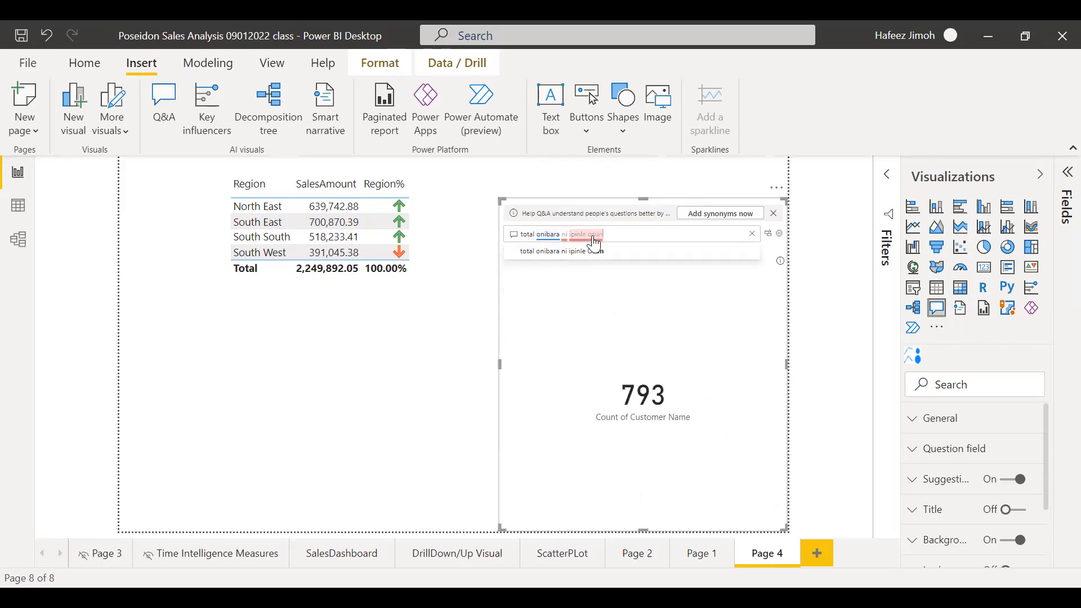
left_click(589, 258)
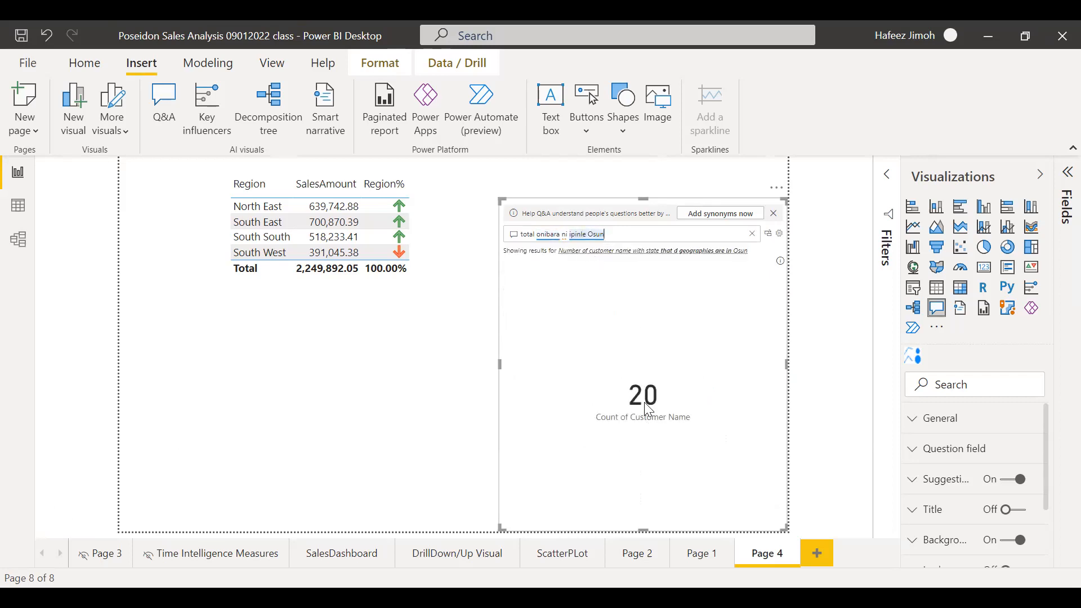
Step: Swap the state to Imo (411), Sokoto (79) and Ekiti (115), then start 'total sales in'
key("BackSpace")
key("BackSpace")
key("BackSpace")
key("BackSpace")
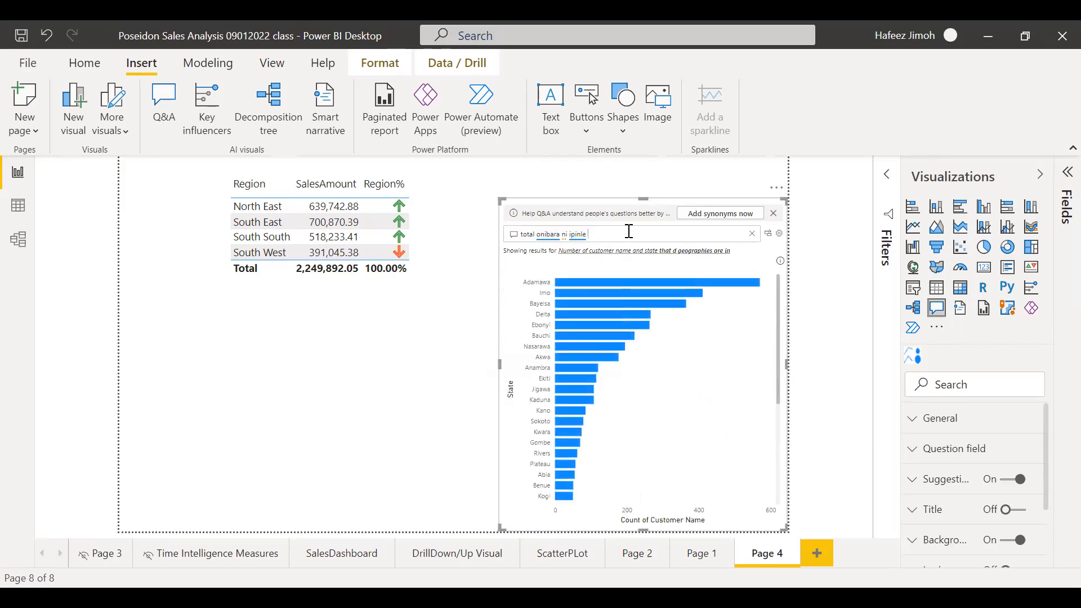
type("Imo")
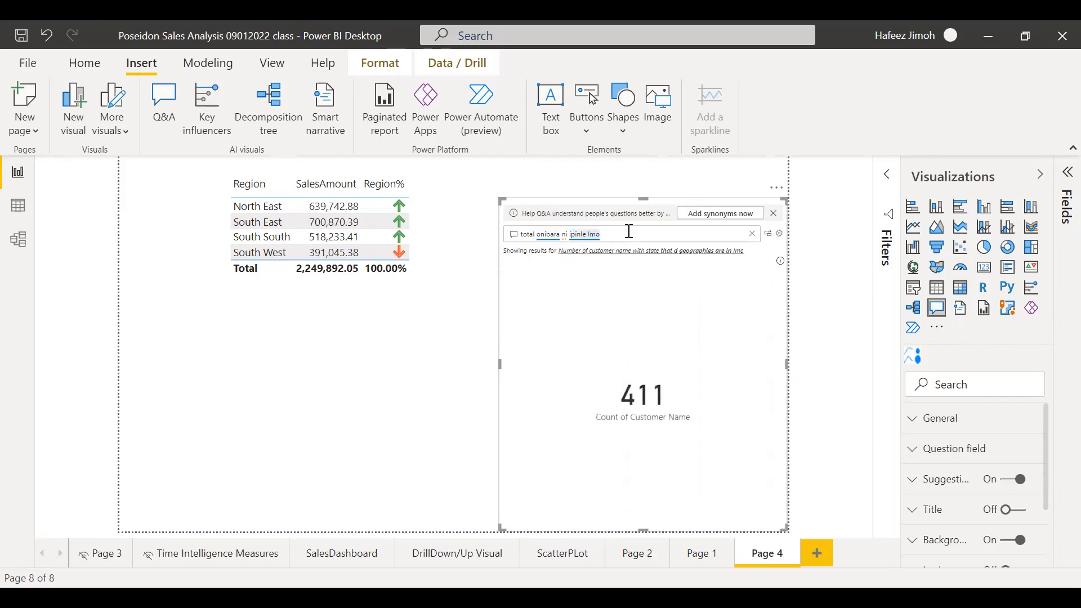
key("BackSpace")
key("BackSpace")
key("BackSpace")
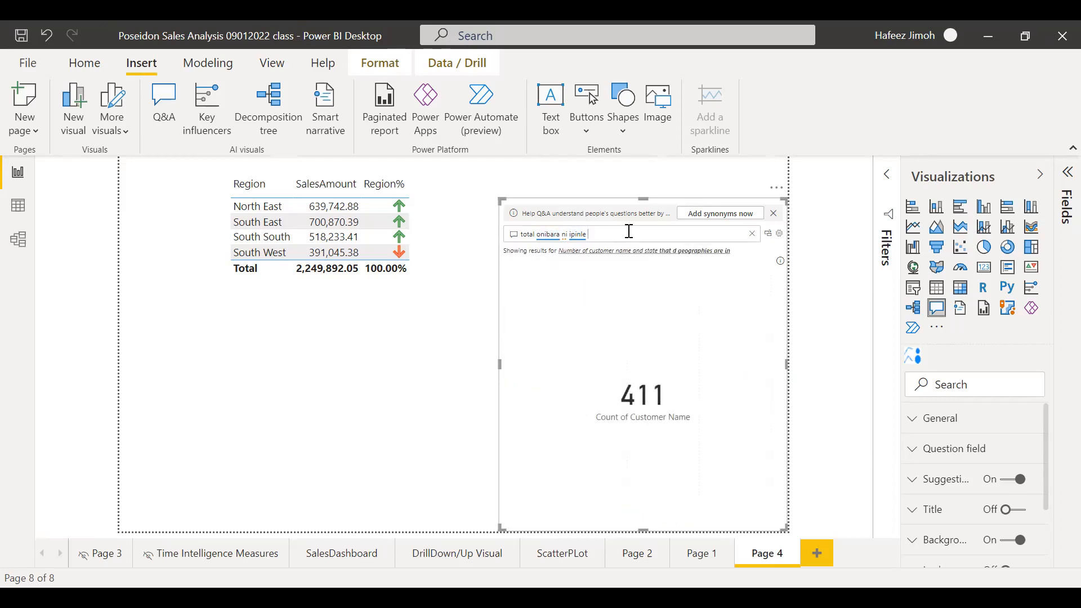
type("Sokoto")
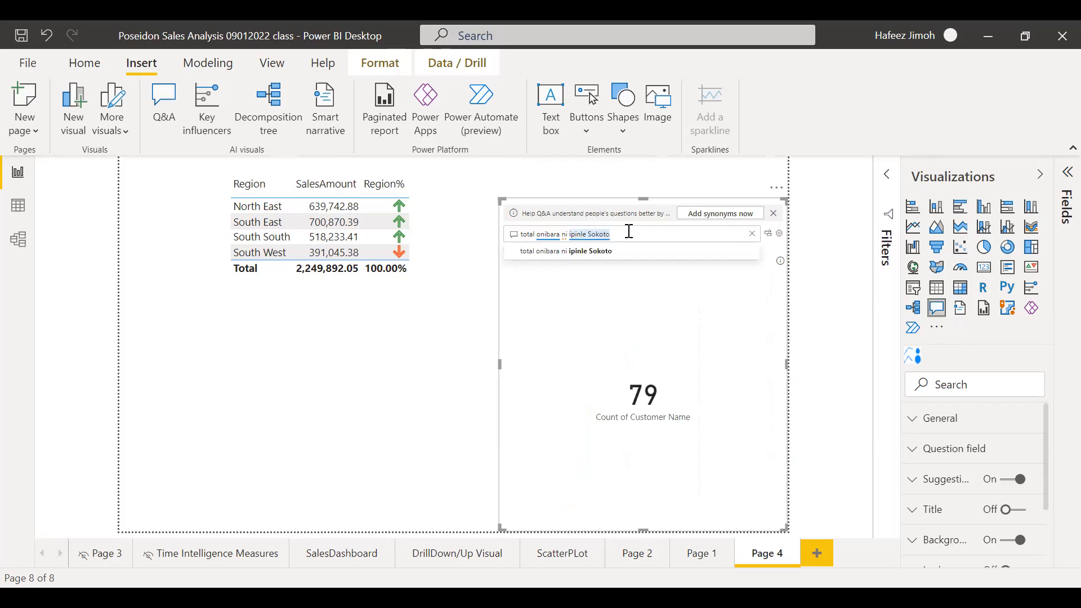
key("ctrl+BackSpace")
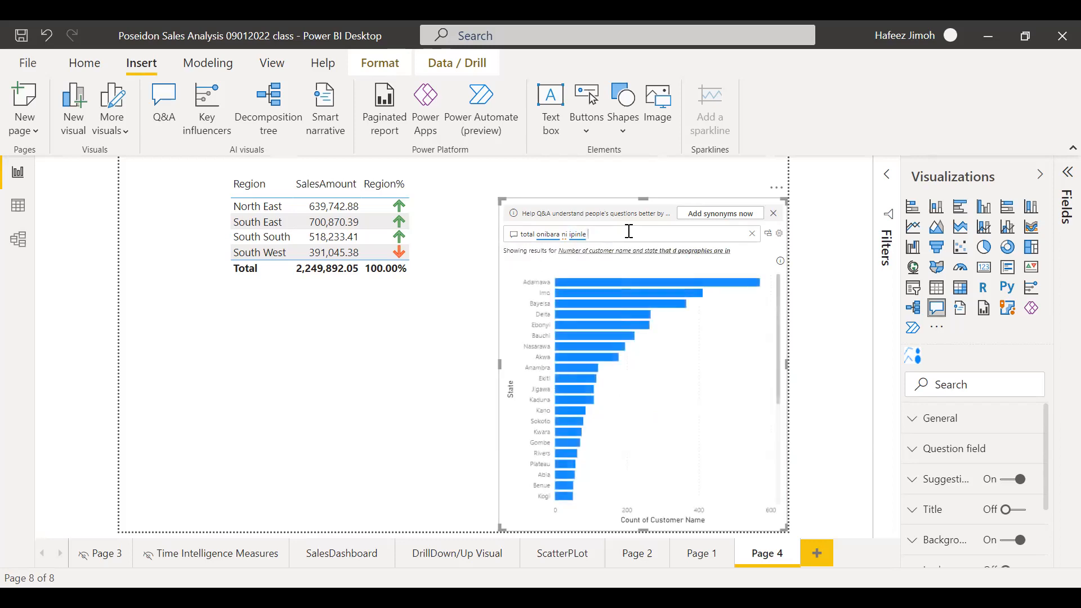
type("EKiti")
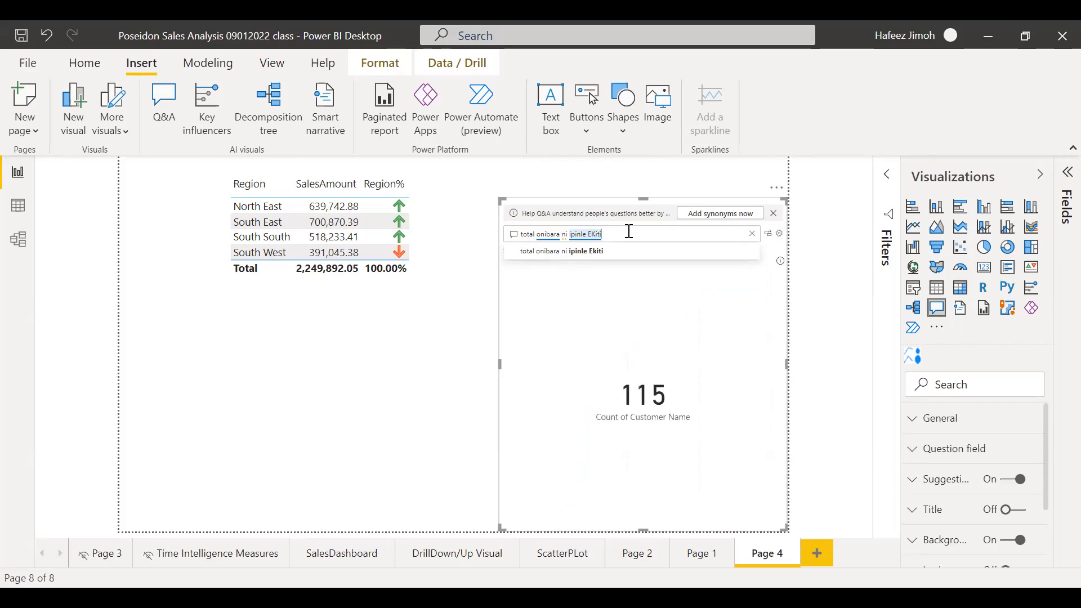
key("ctrl+a")
type("t")
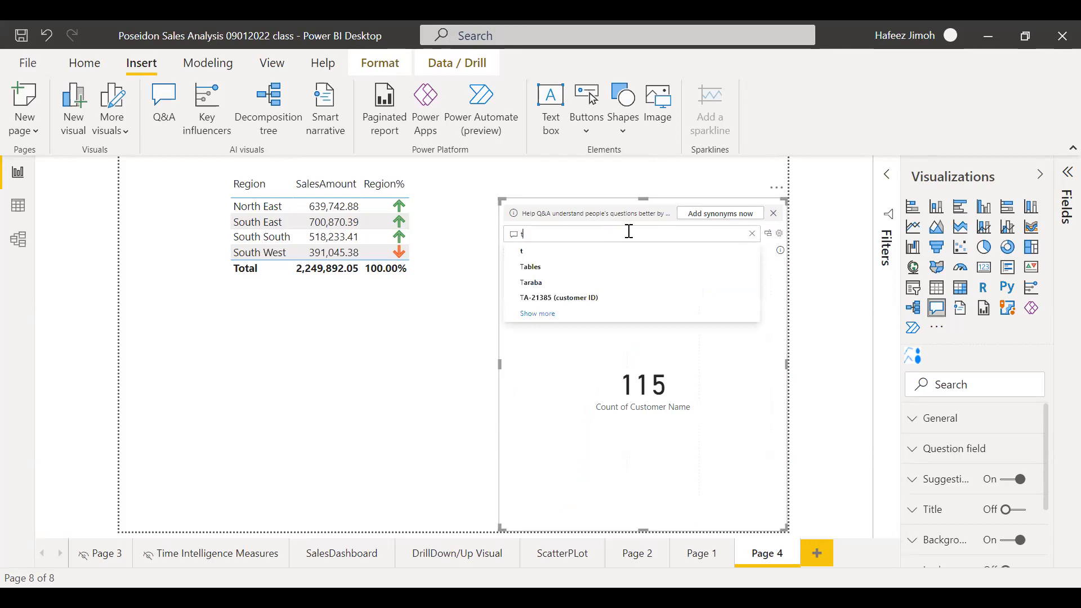
type("atal sale")
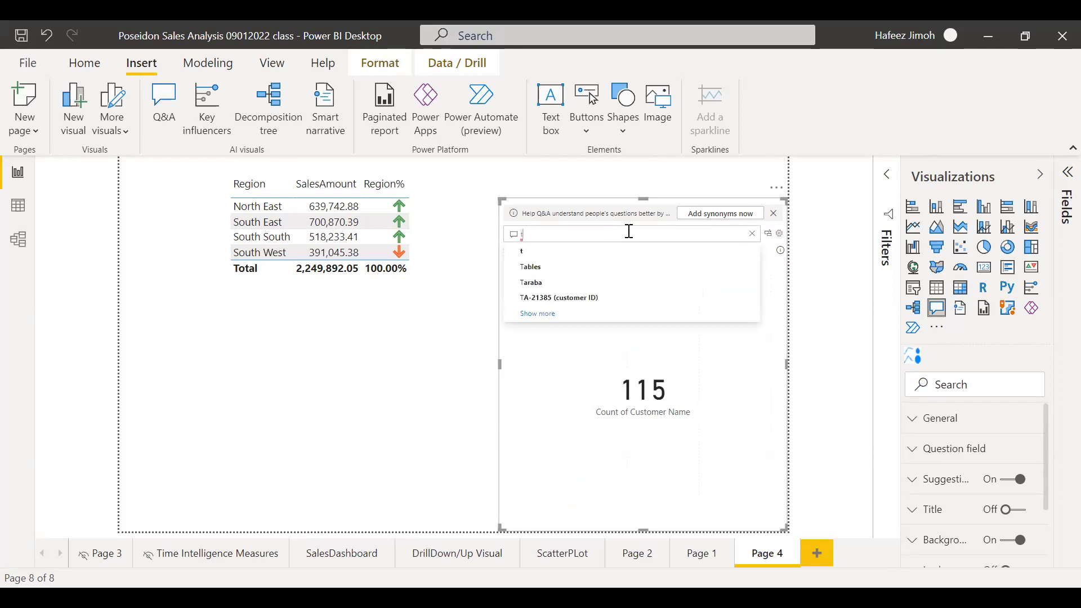
type("s in")
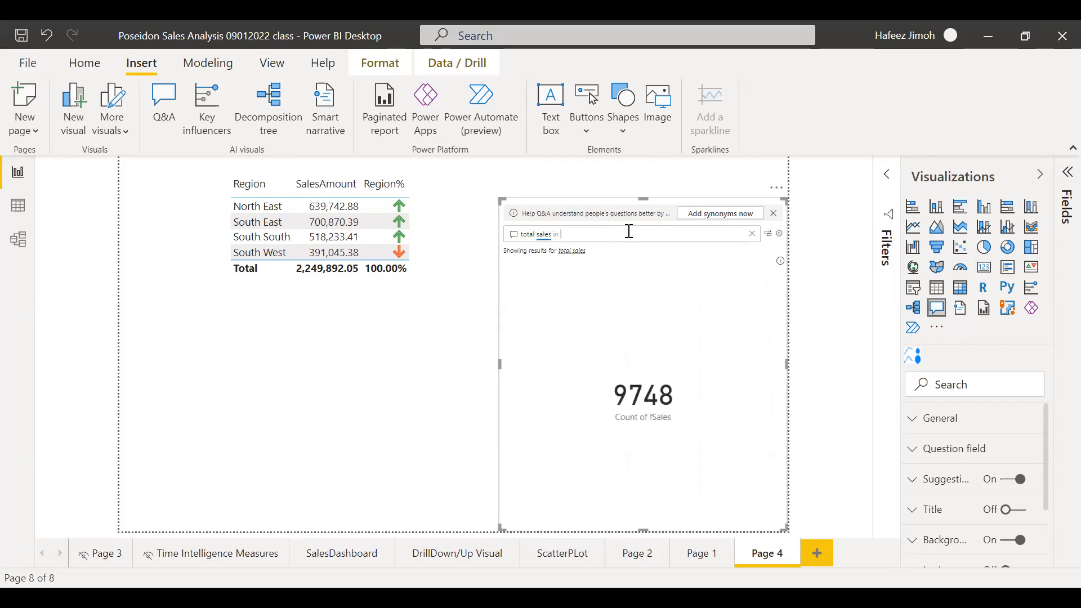
Step: Build the question 'total sales amount in lagos in January 2017', checking Osun (9.13K) along the way
key("ctrl+Left")
type("amount")
key("Right")
key("Right")
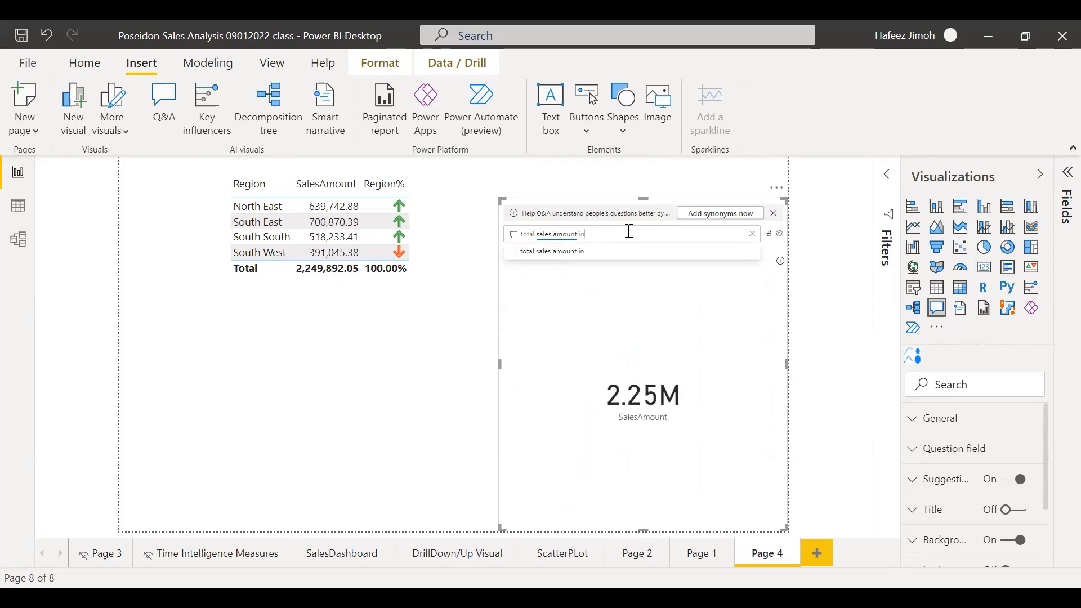
key("BackSpace")
key("BackSpace")
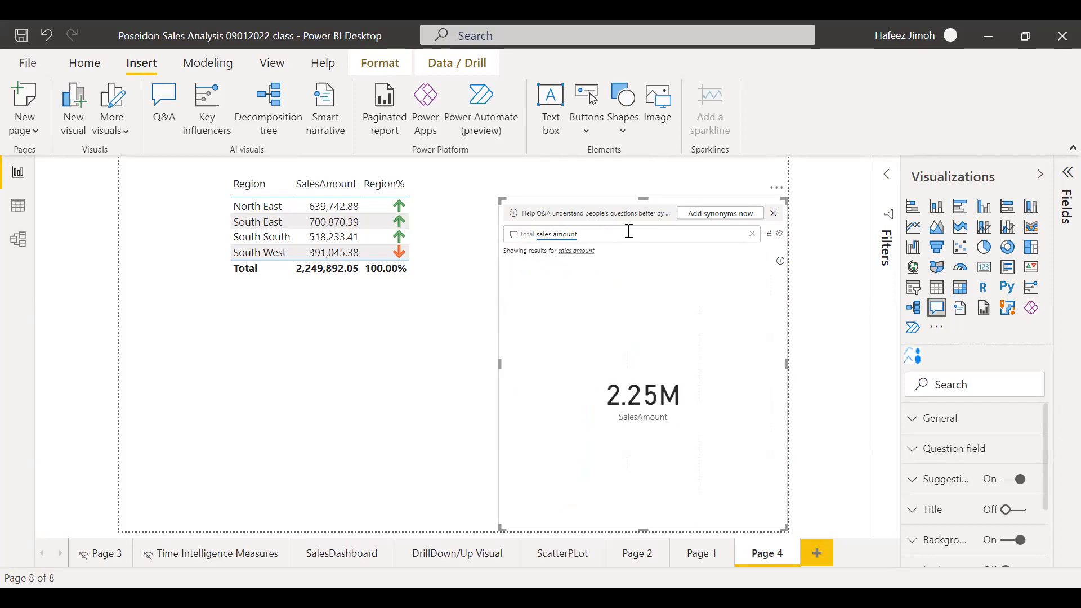
type("in osun")
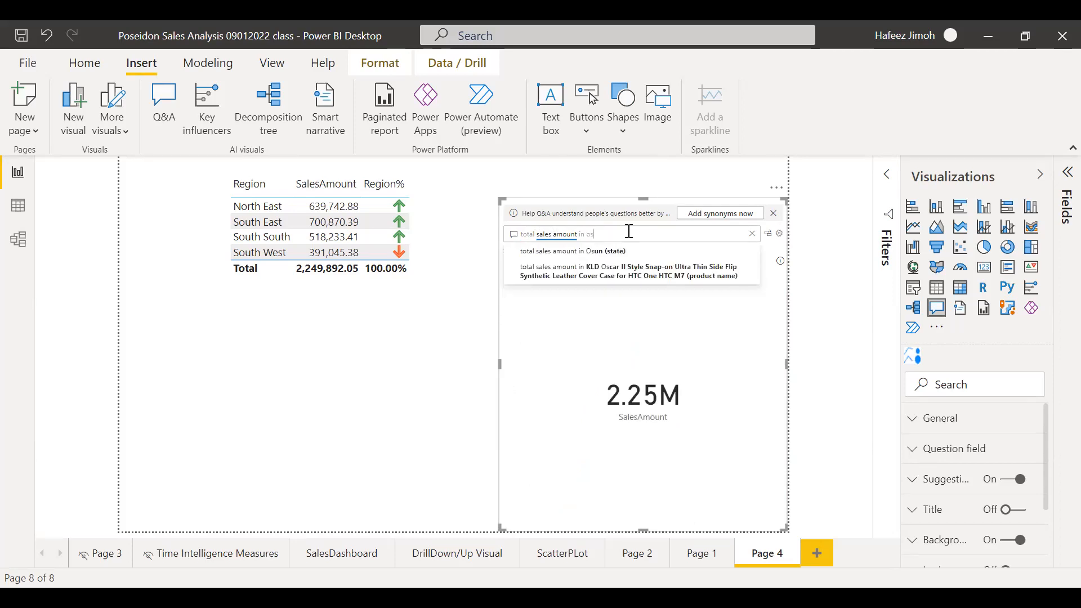
key("BackSpace")
key("BackSpace")
key("BackSpace")
key("BackSpace")
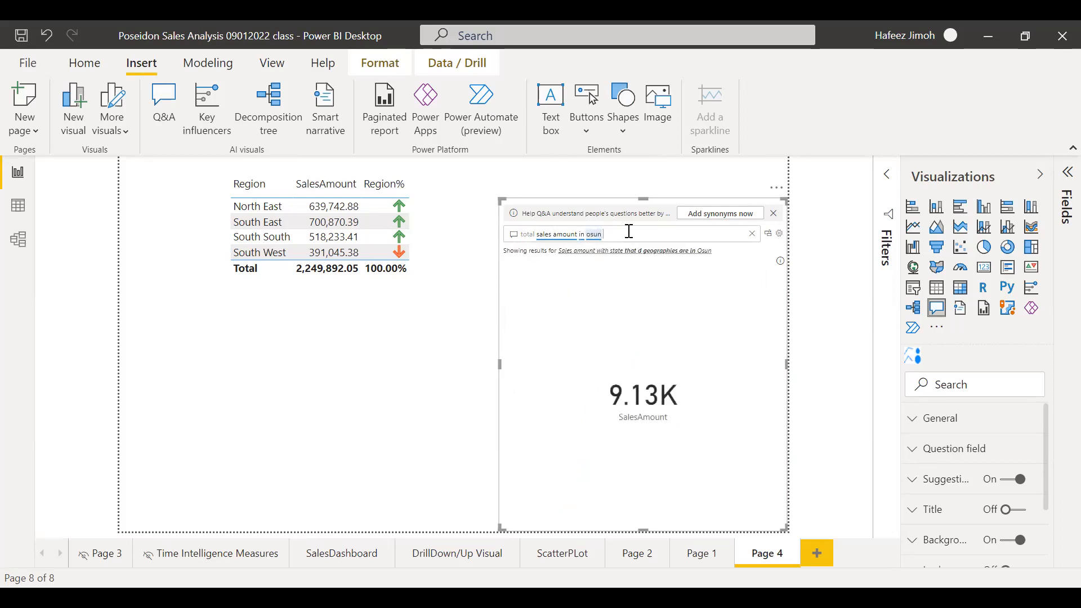
type("lagos")
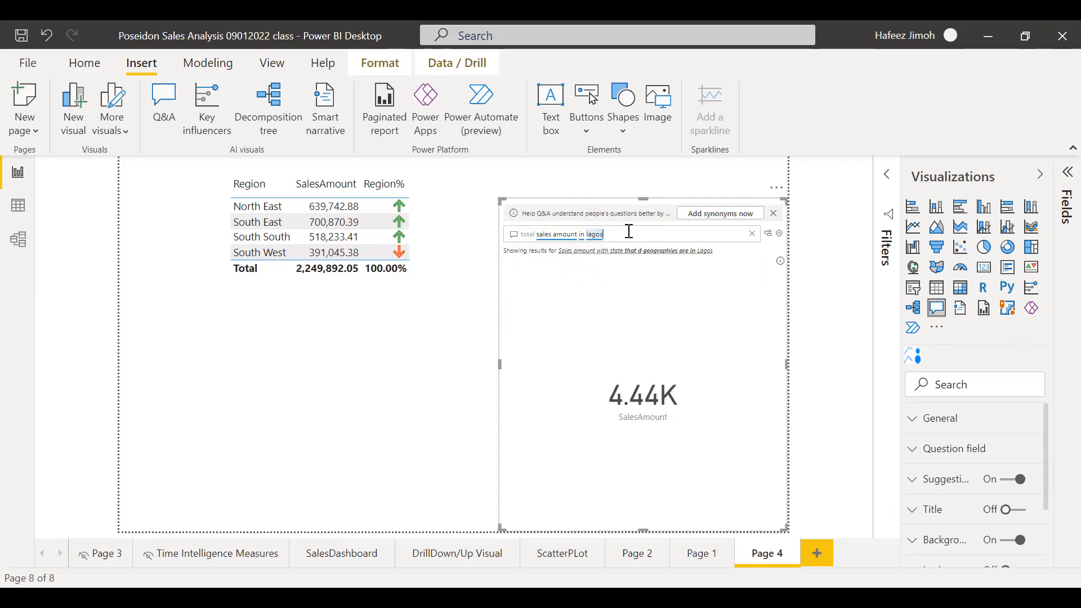
type(" in ")
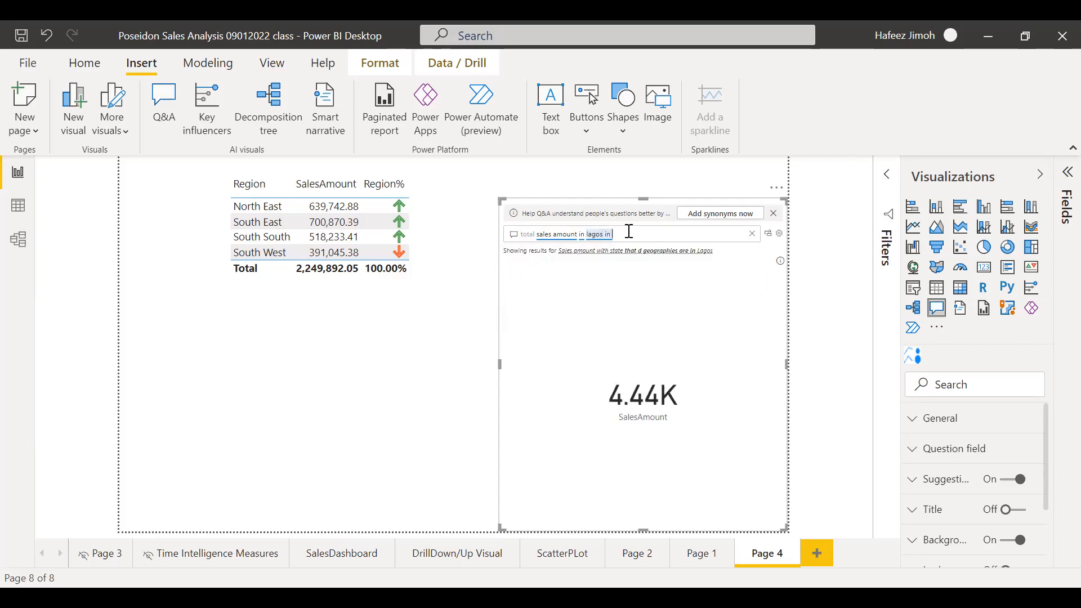
type("January 20")
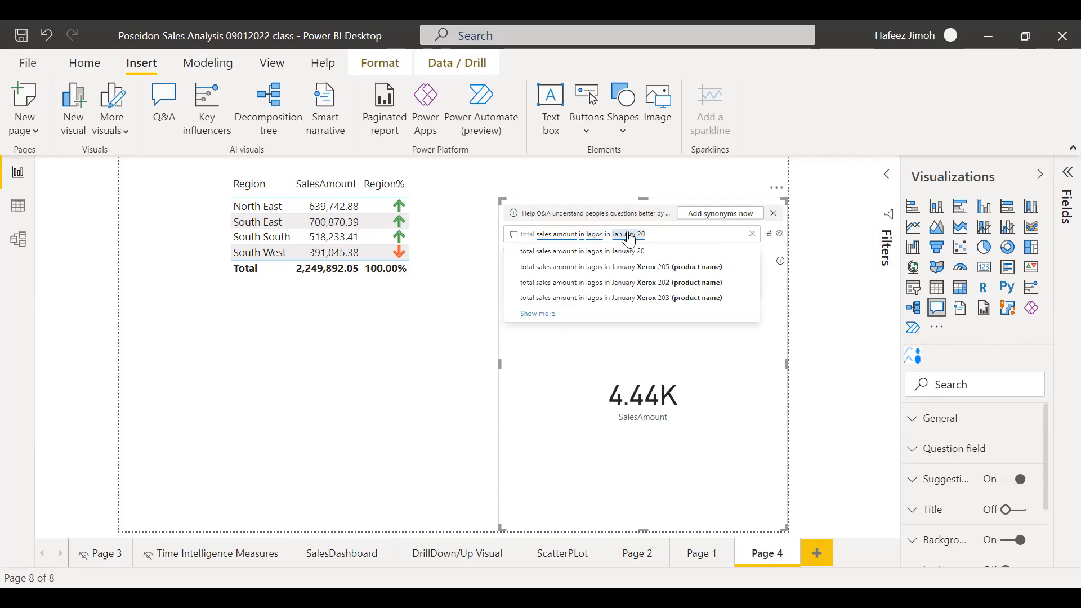
type("17")
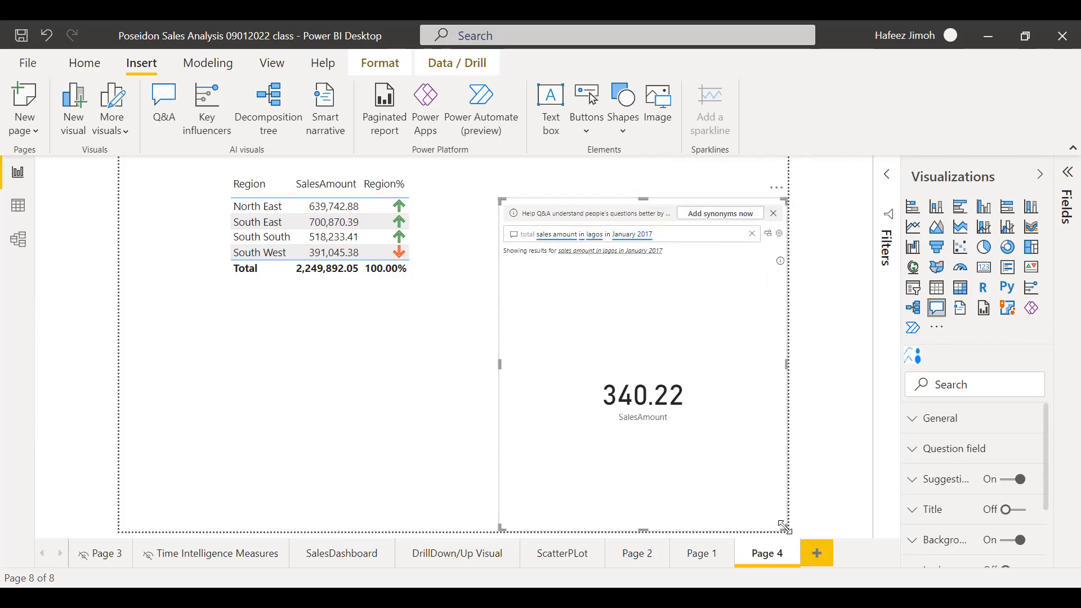
Step: Shrink the Q&A answer visual and drag it to Page 4's lower right, below the region table
left_click_drag(783, 530, 747, 379)
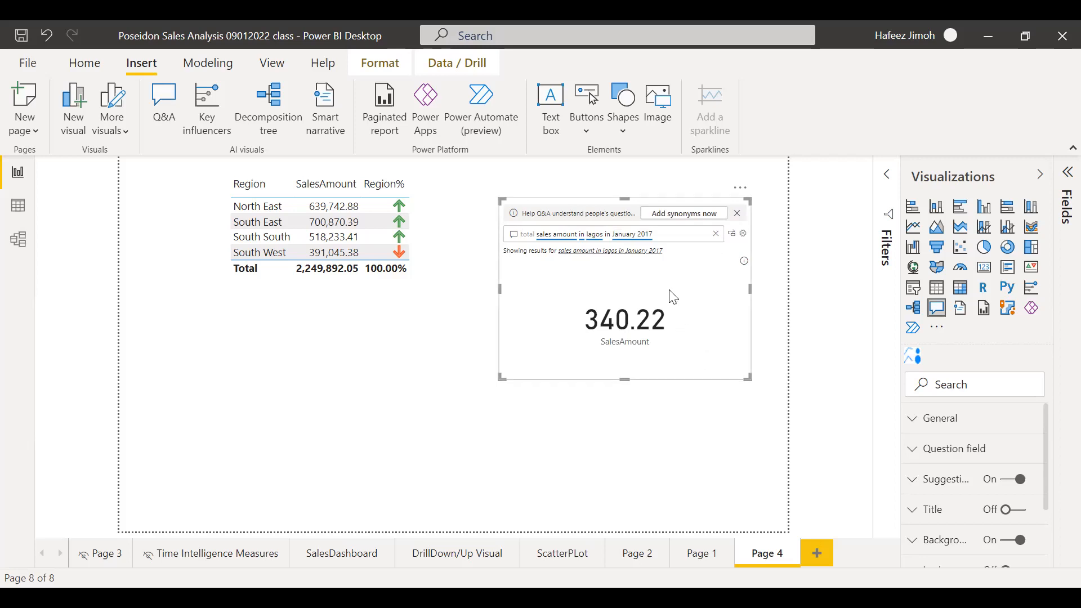
left_click_drag(603, 211, 644, 361)
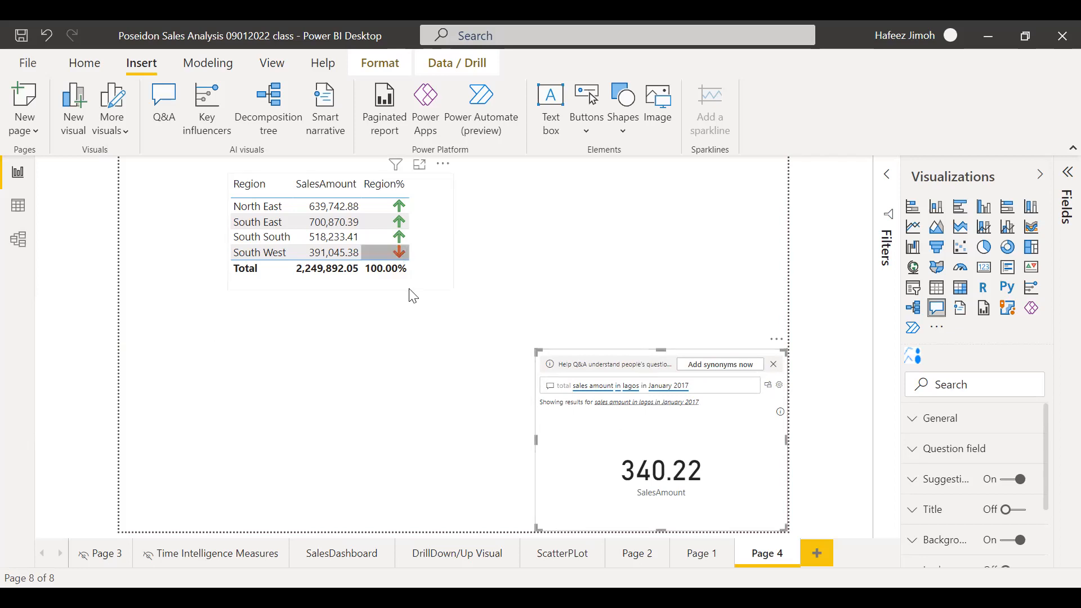
Step: Go via Page 1 to Page 2, with its region SalesAmount and ProfitE sparkline table
left_click(690, 560)
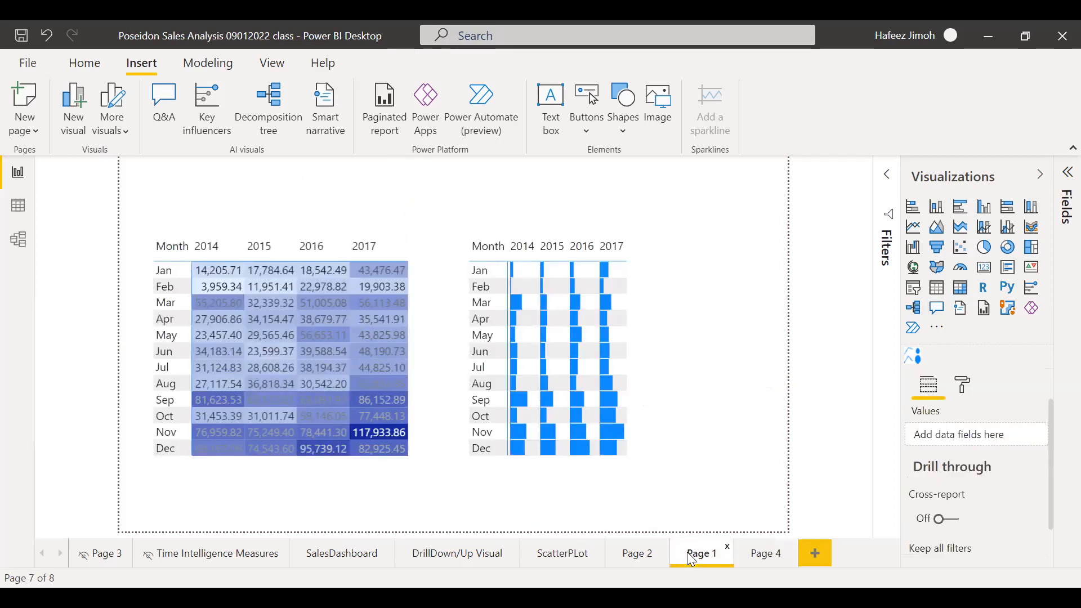
left_click(632, 556)
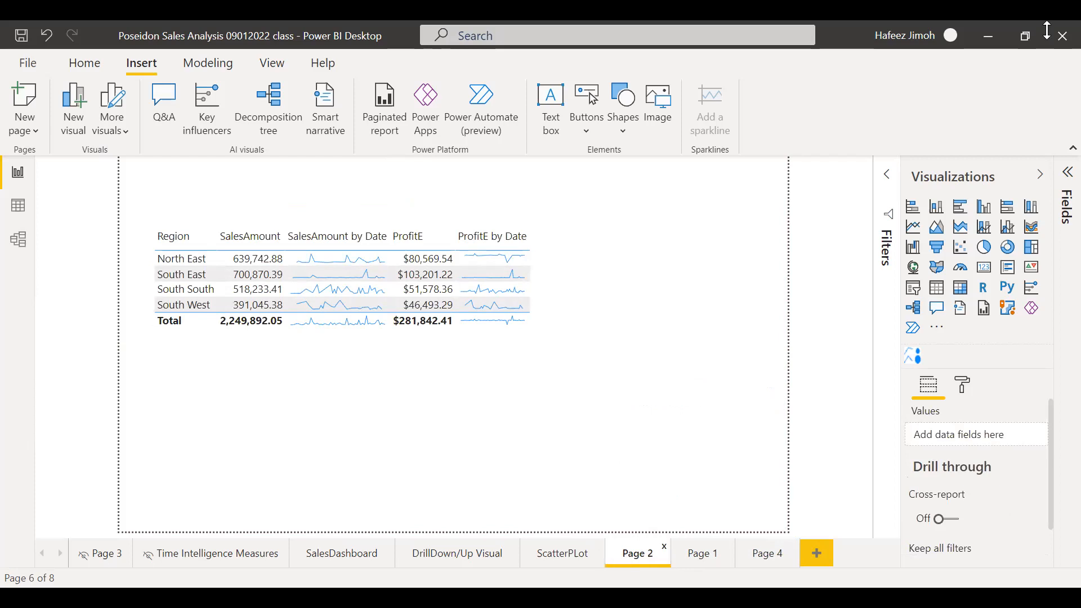
left_click(75, 67)
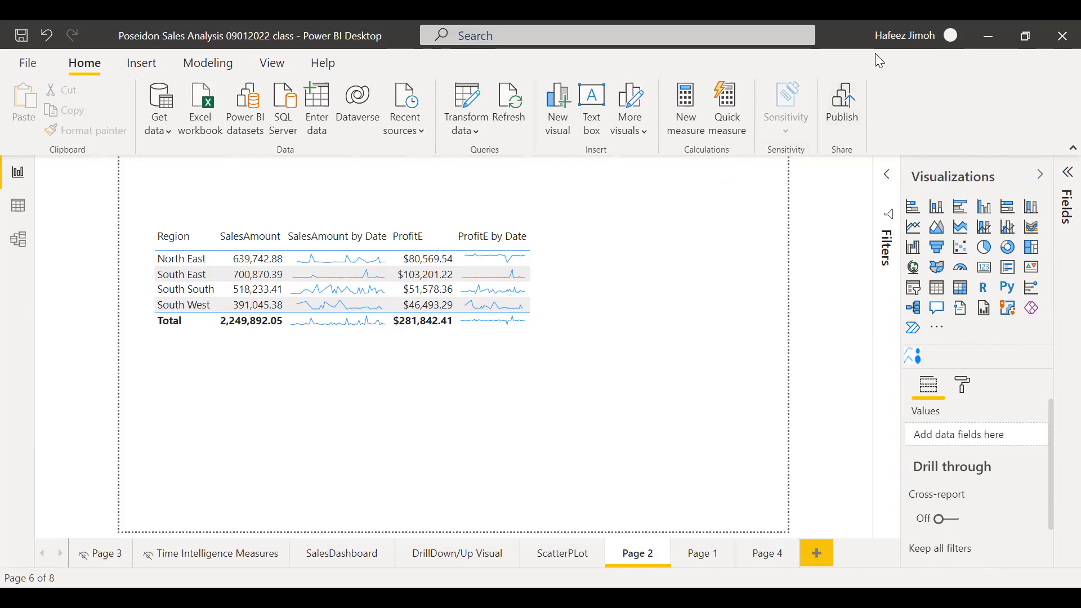
Step: After checking the signed-in account, save changes at the Publish prompt and restart Publish
left_click(952, 34)
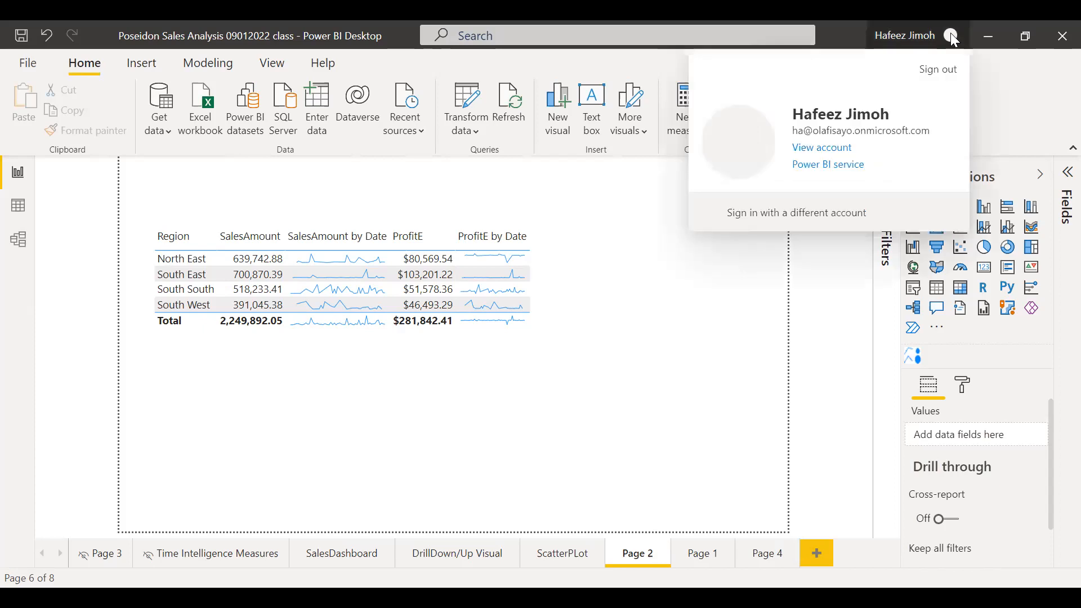
left_click(979, 92)
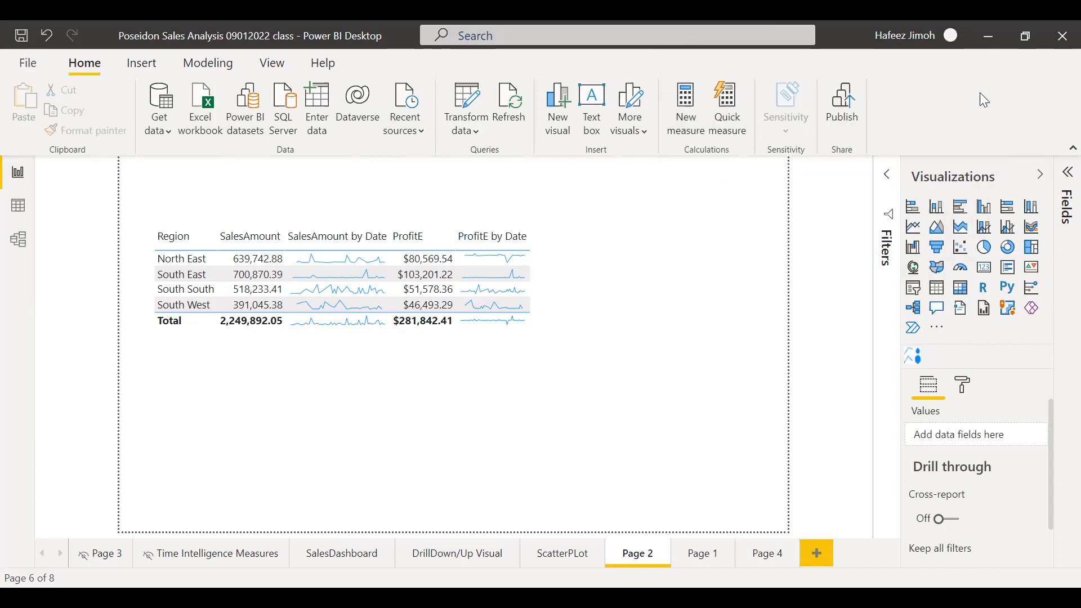
left_click(839, 120)
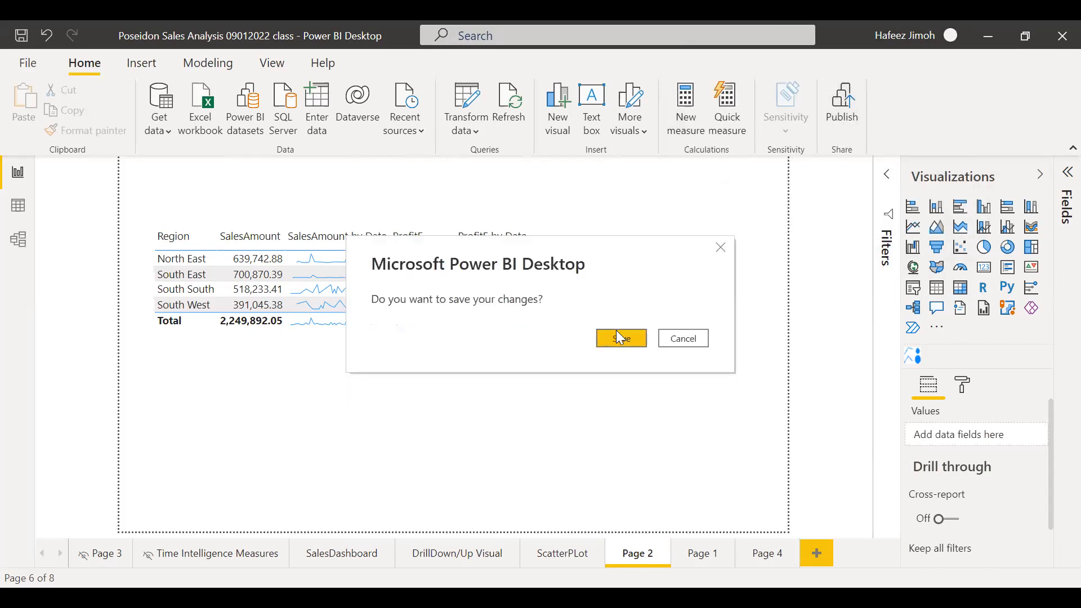
left_click(631, 341)
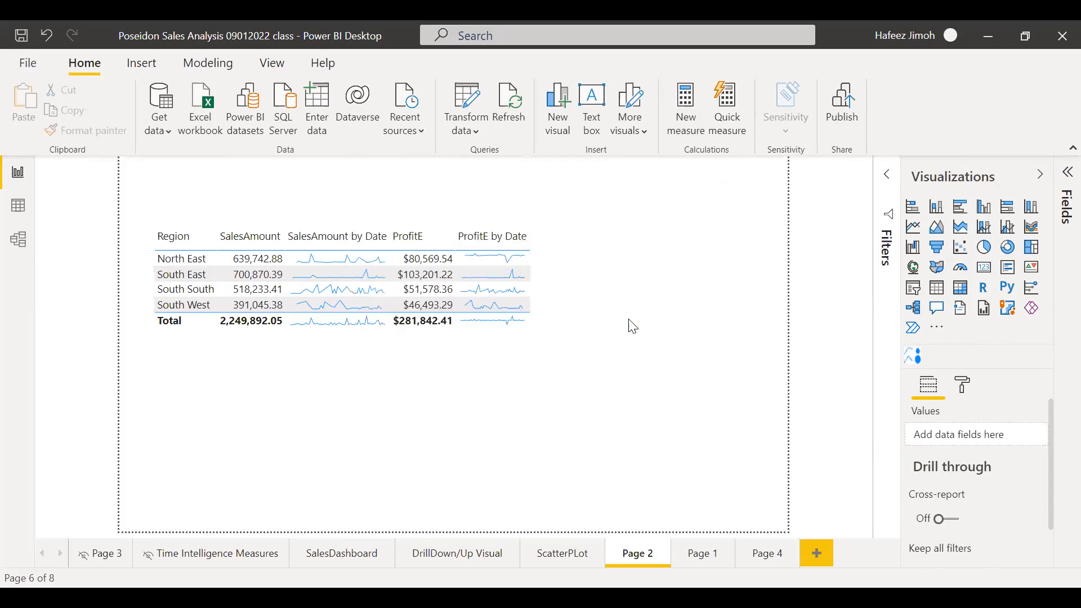
left_click(847, 120)
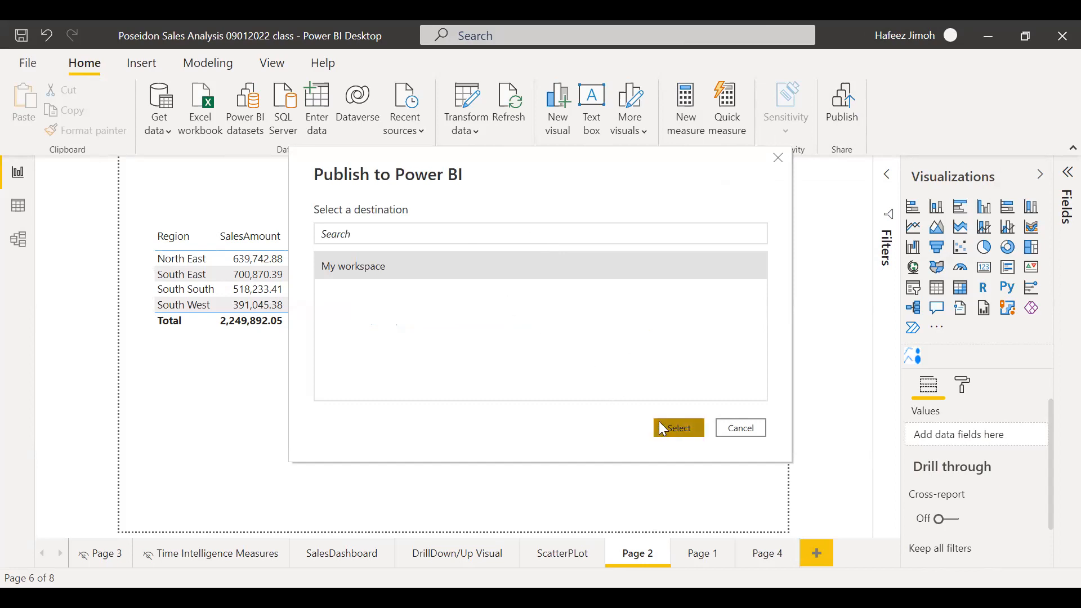
Step: Publish to My workspace, replace the existing dataset, and open the report in Power BI online
double_click(417, 260)
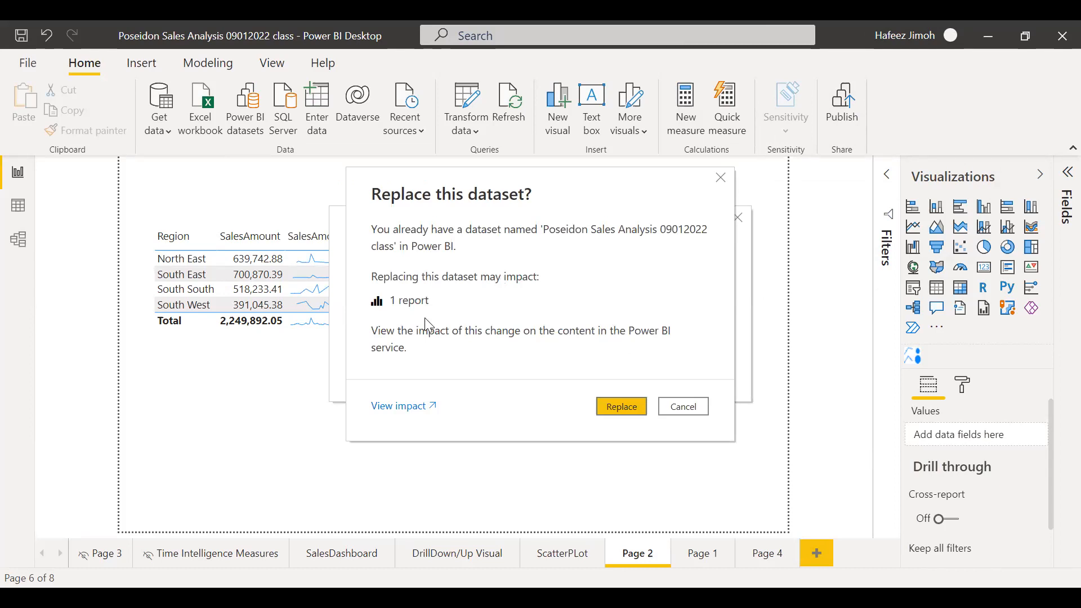
left_click(606, 407)
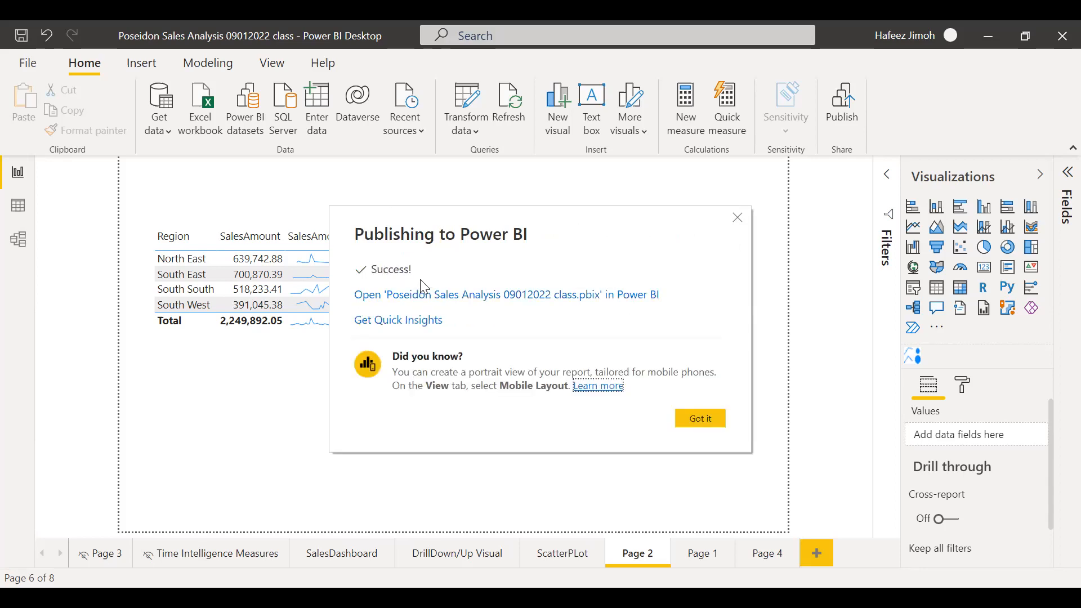
left_click(467, 301)
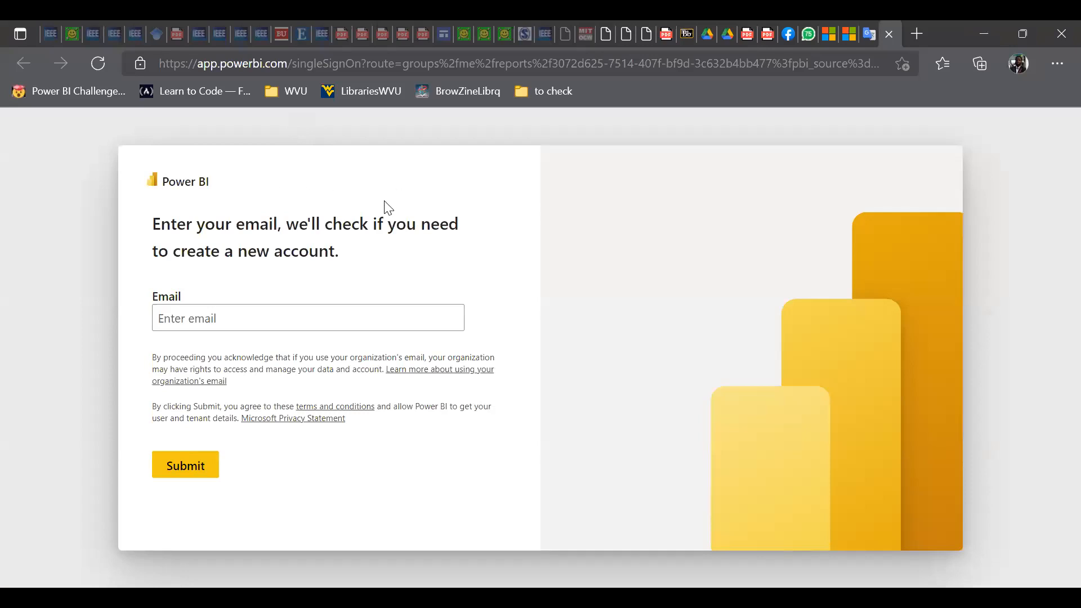
Step: Enter the work account e-mail address in the Email field and submit it
left_click(339, 326)
scroll(341, 470, "down", 2)
scroll(341, 487, "up", 2)
key("Escape")
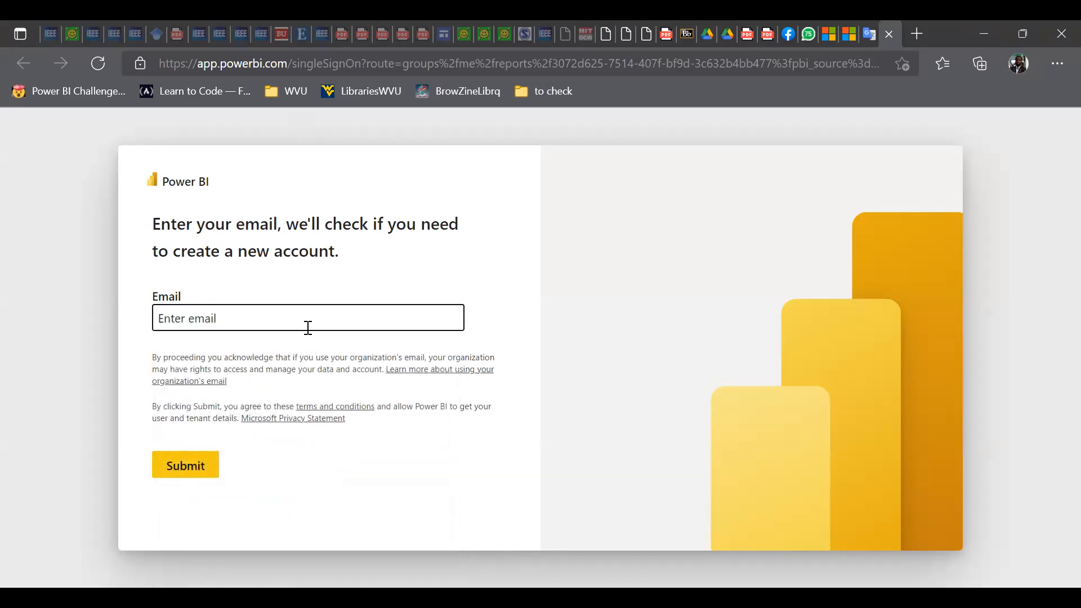
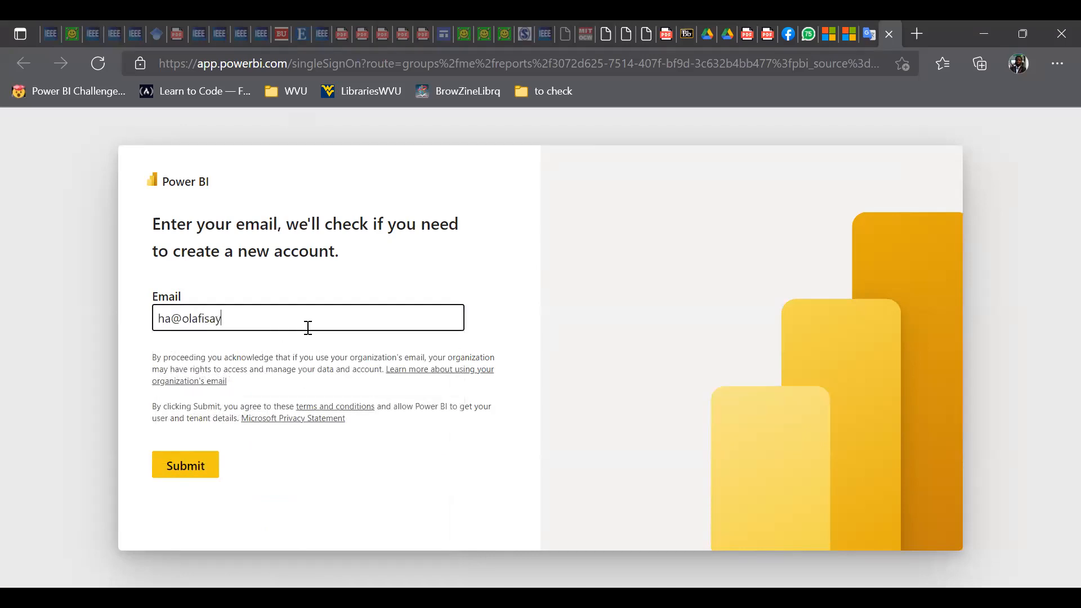
left_click(200, 476)
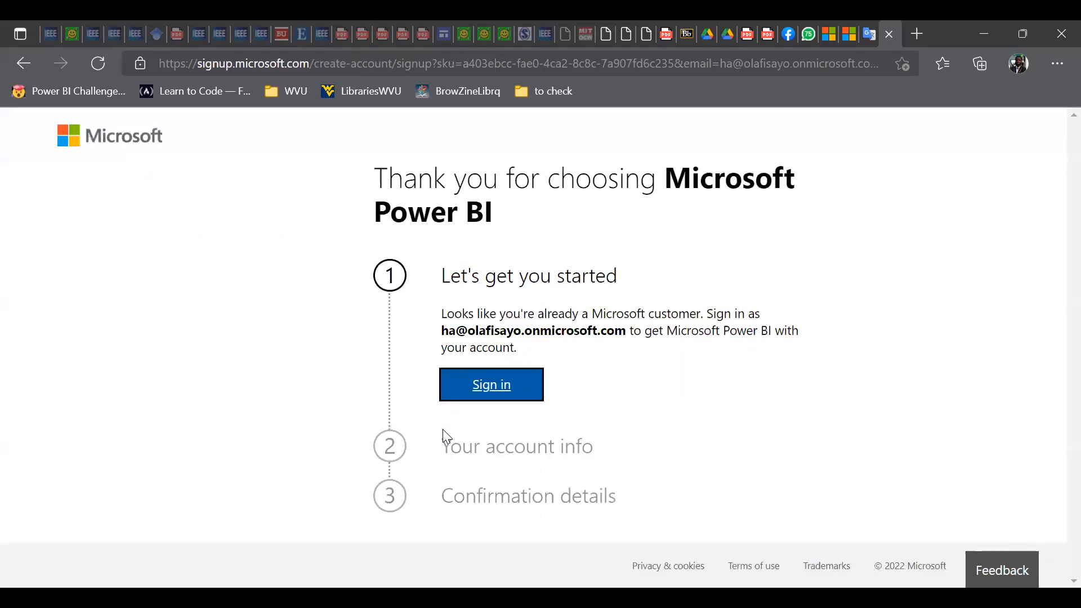
Step: Sign in with the existing account, replacing the autofilled password with the account password
left_click(496, 388)
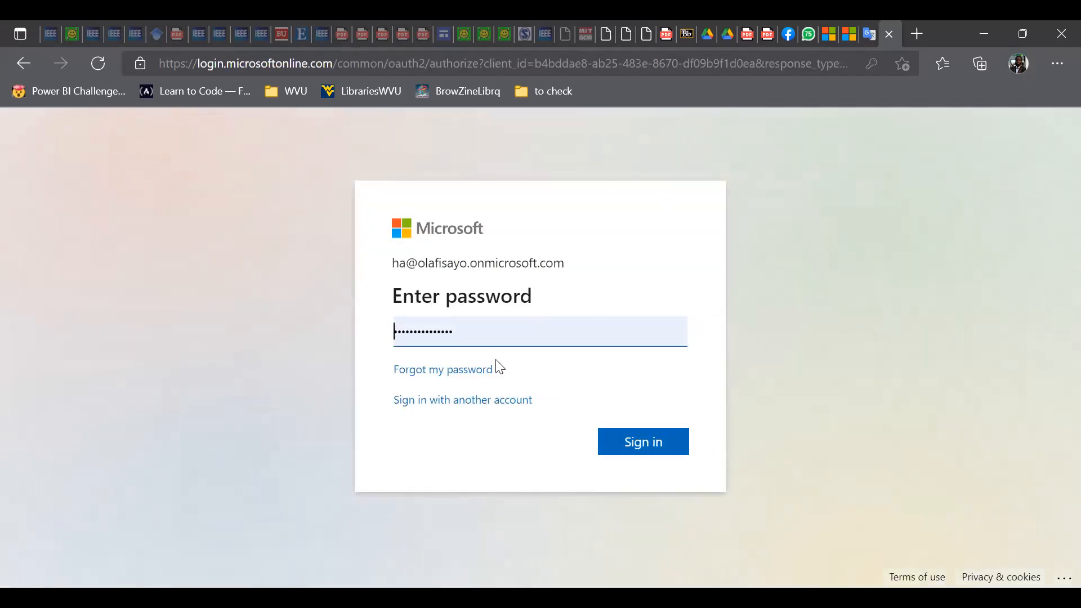
double_click(497, 342)
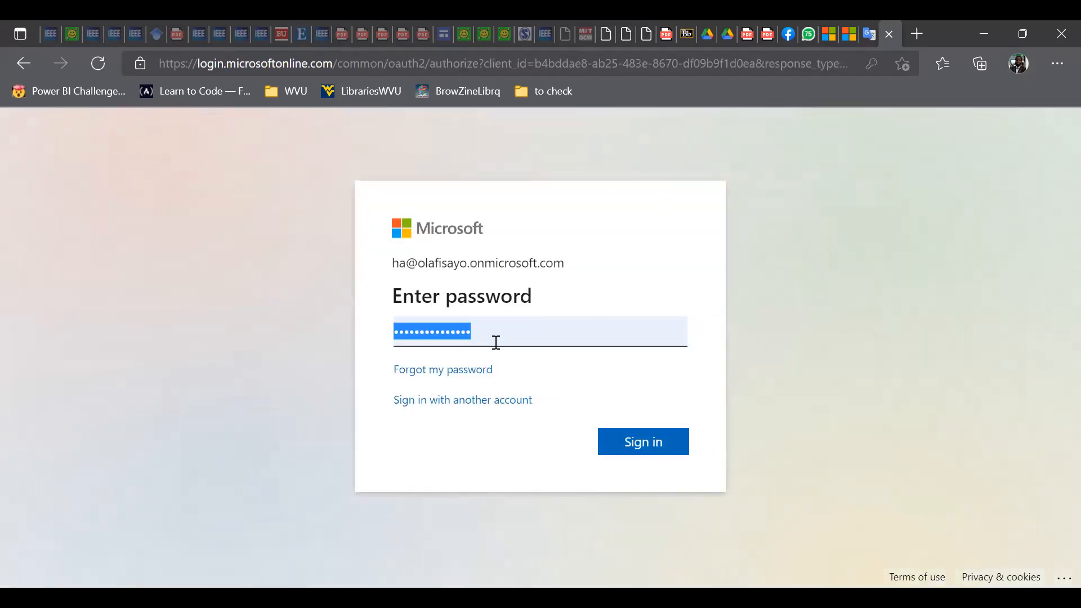
type("•••••••••")
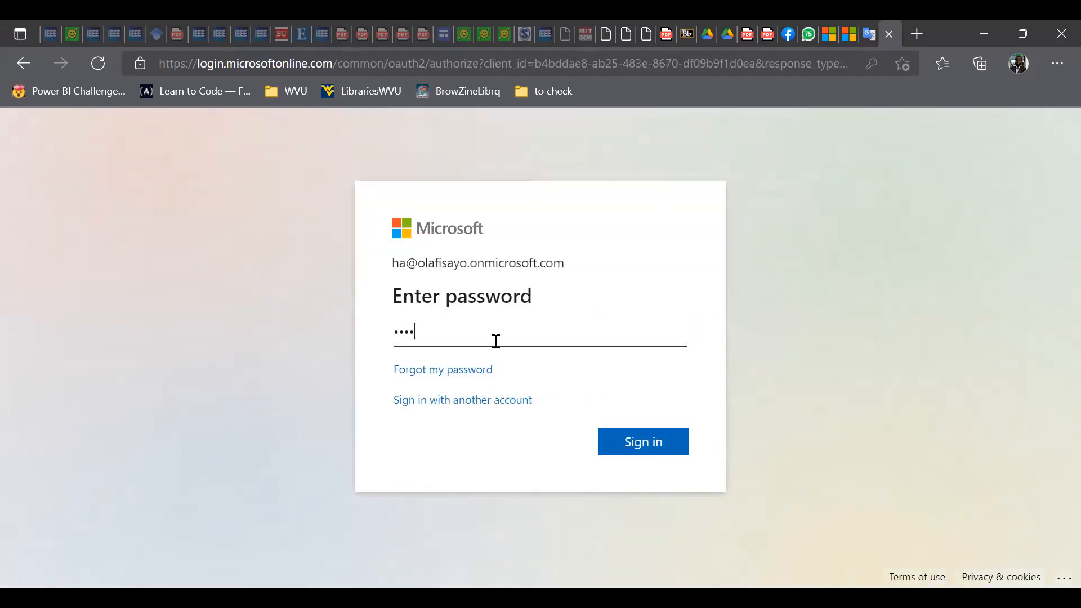
type("•••••••••")
key("Return")
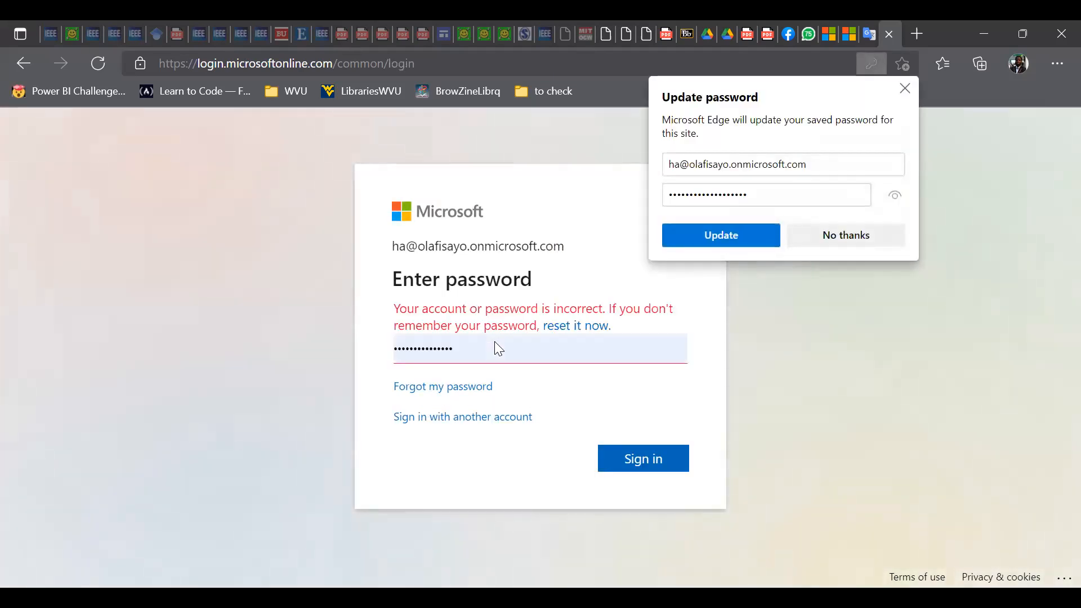
Step: Retry the sign-in with a different password, declining Edge's offers to update the saved password
left_click(905, 89)
key("ctrl+a")
type("•••••••••••••••••••")
key("Return")
left_click(907, 93)
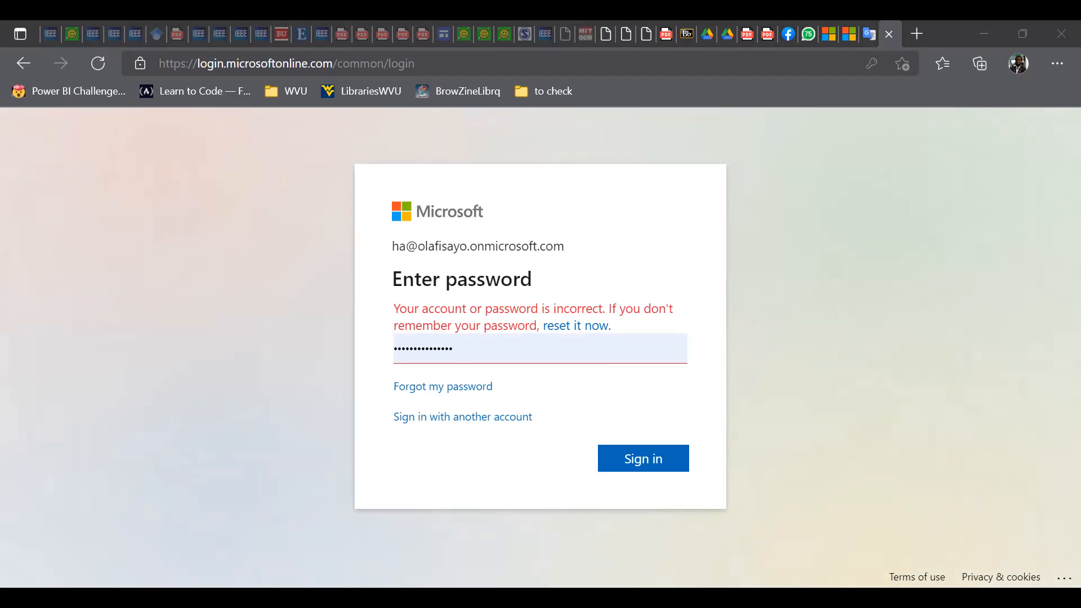
type("••••••")
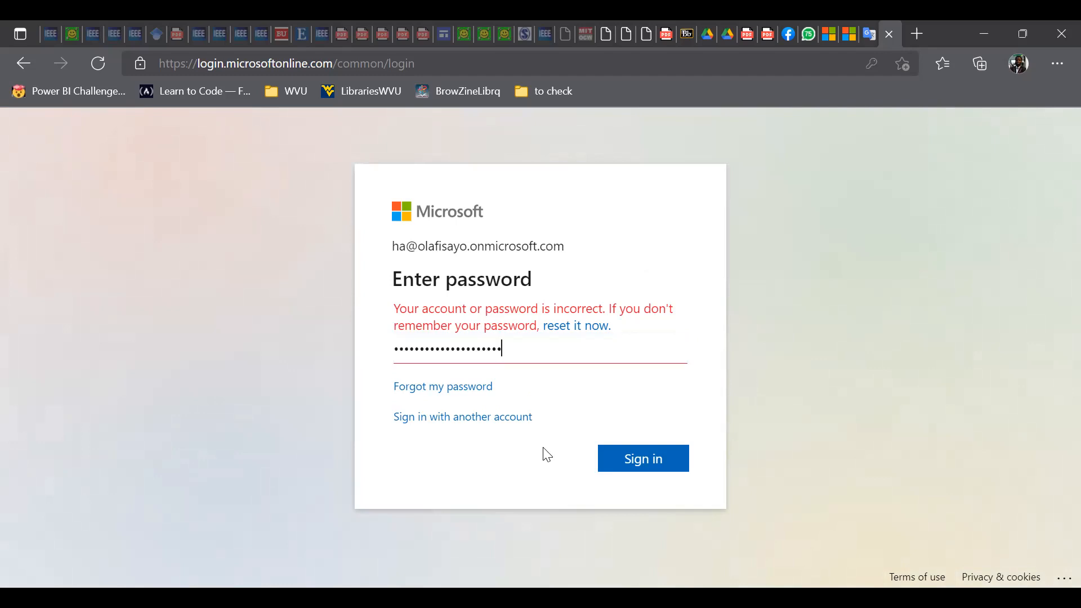
left_click(638, 455)
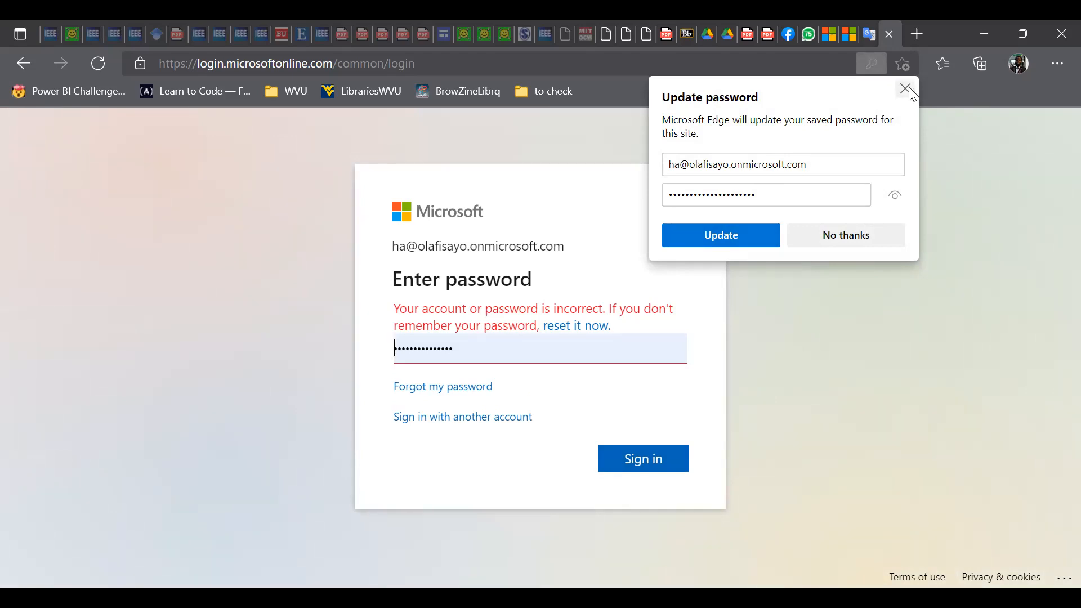
left_click(771, 305)
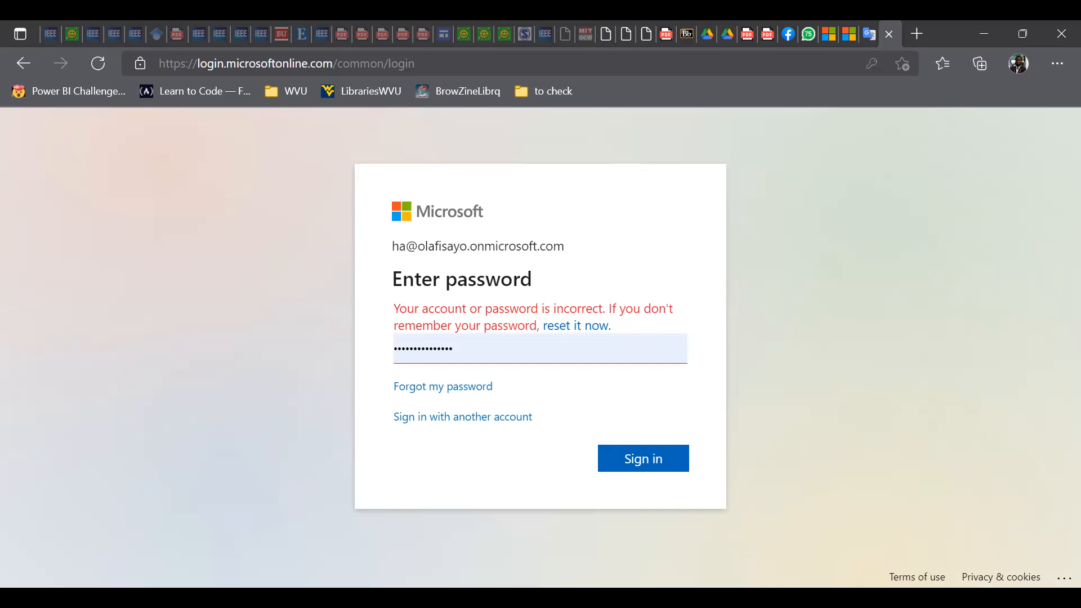
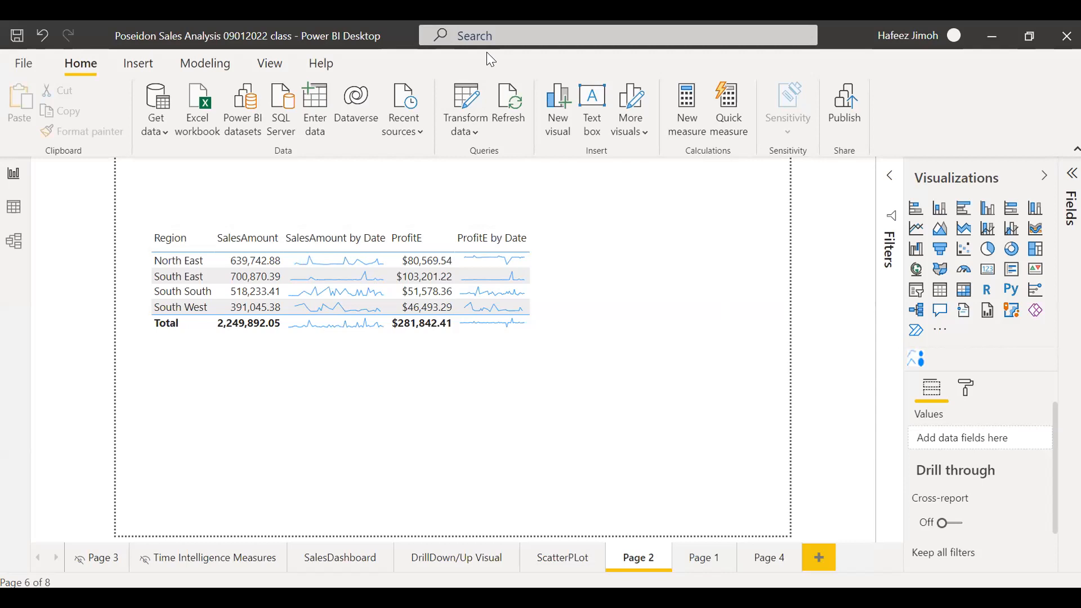
Step: Sign out of the current account and submit a different work account's e-mail, fixing typos
left_click(949, 42)
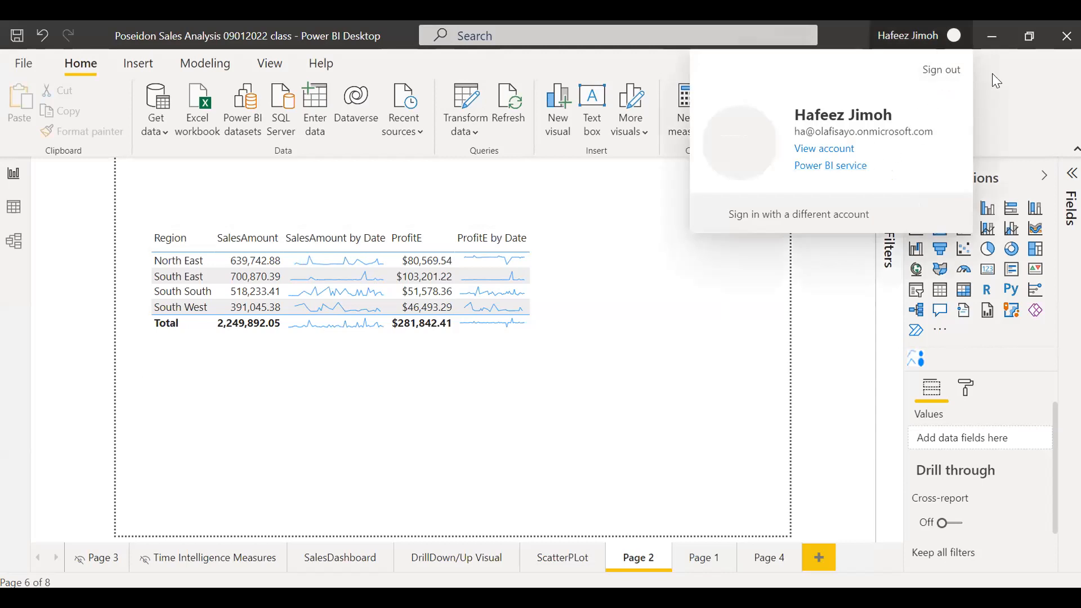
left_click(927, 73)
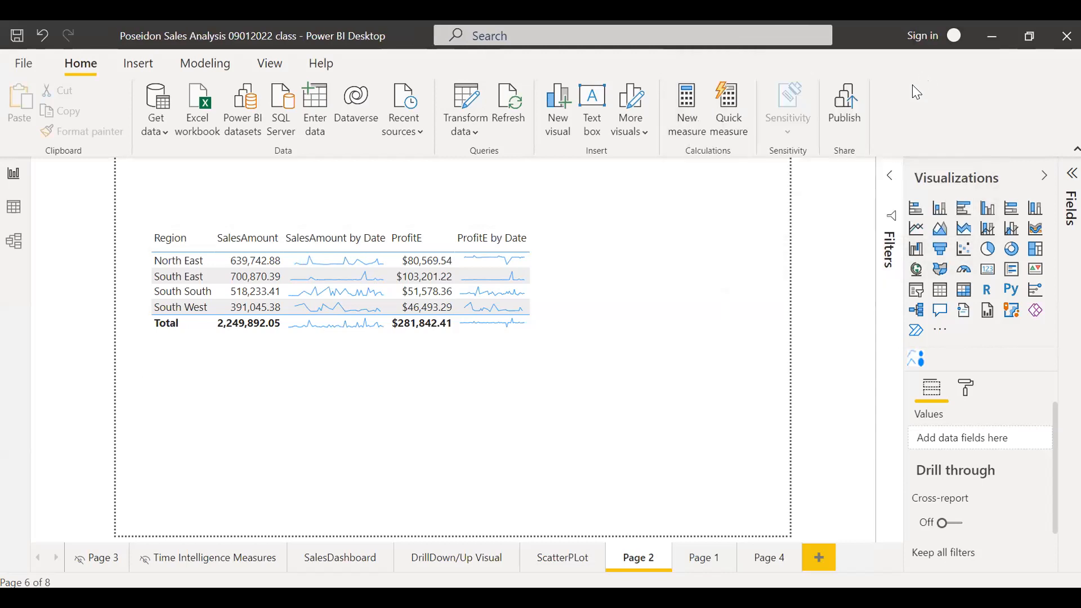
left_click(932, 42)
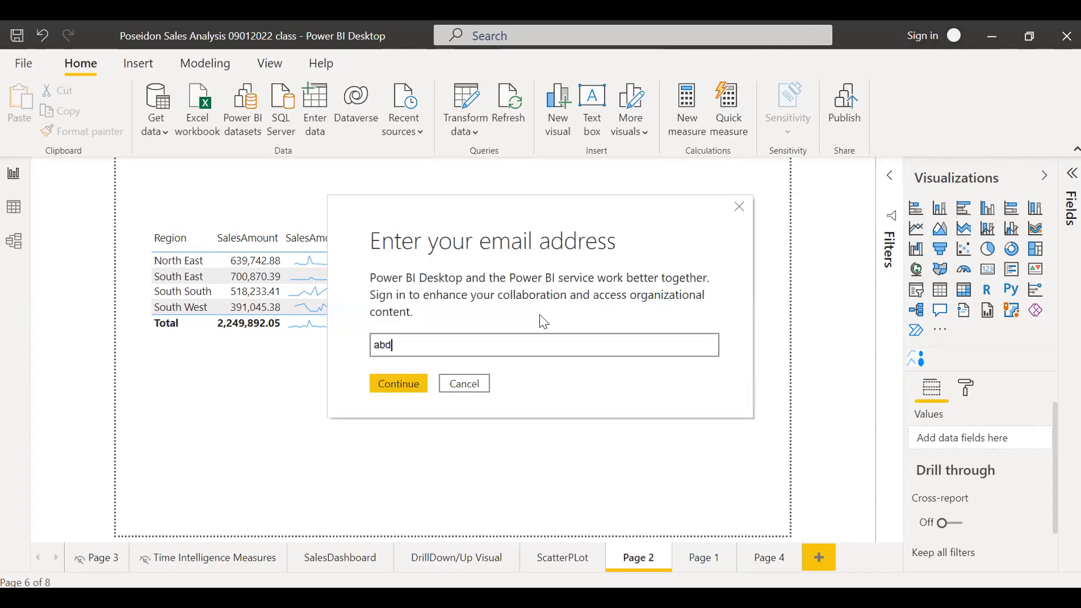
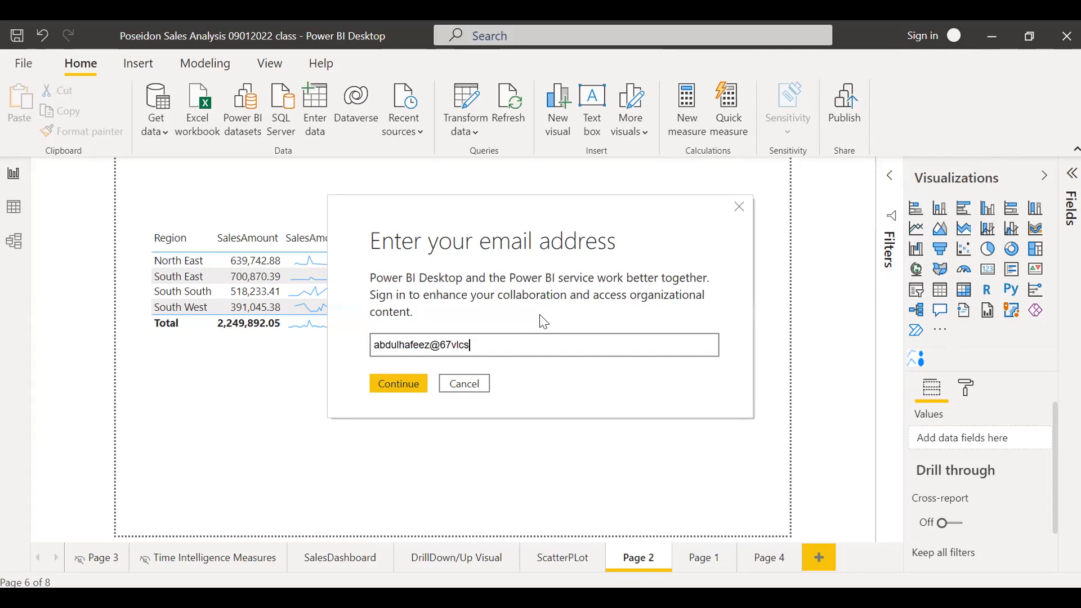
key("Return")
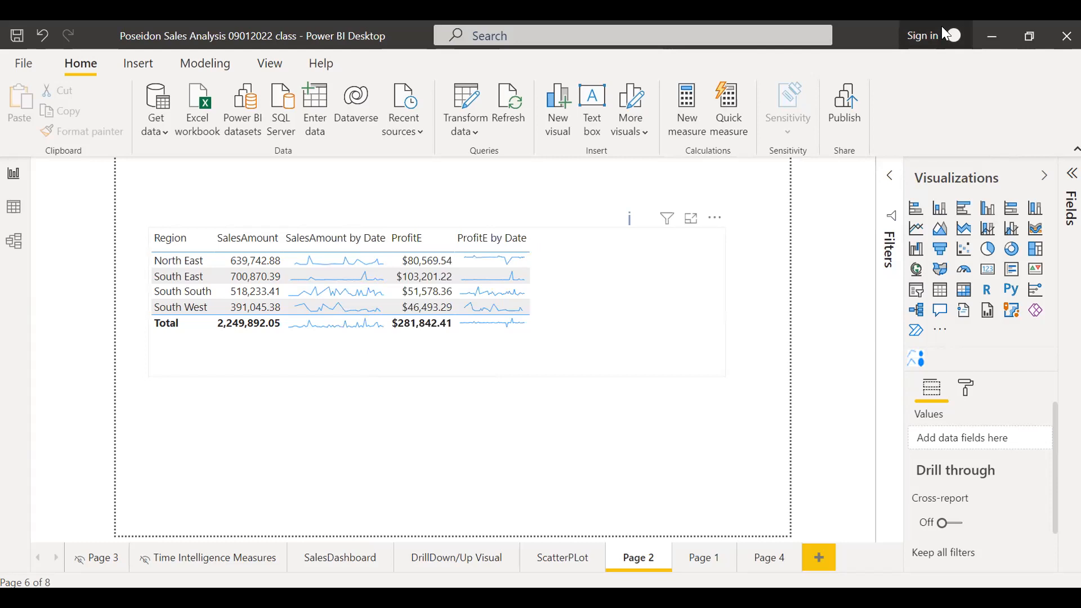
Step: Try signing in with the new account's password, then choose to reset the forgotten password
left_click(947, 42)
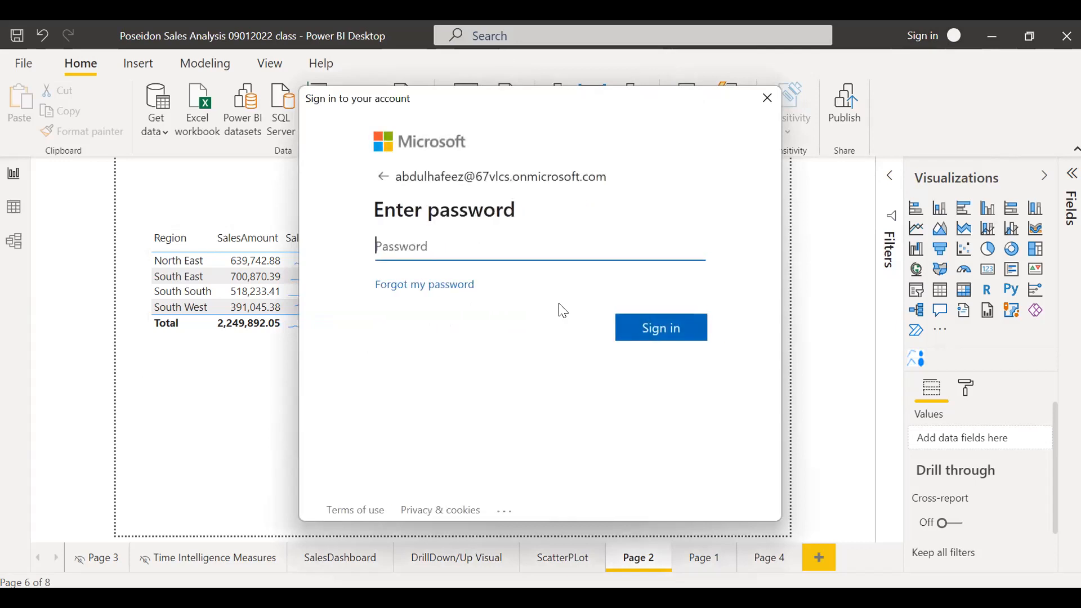
type("****************")
key("Return")
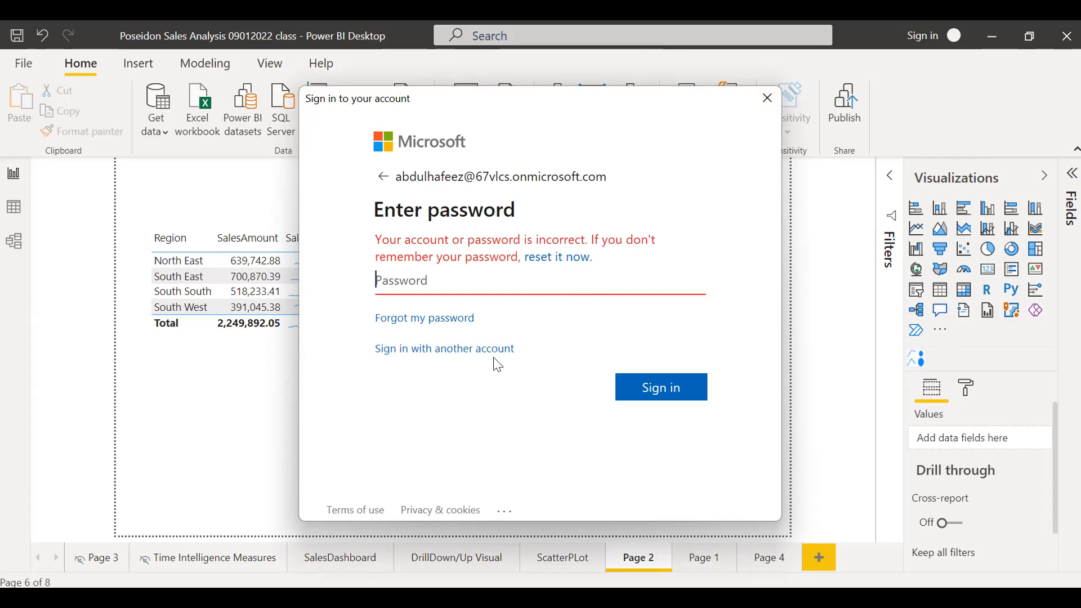
left_click(462, 320)
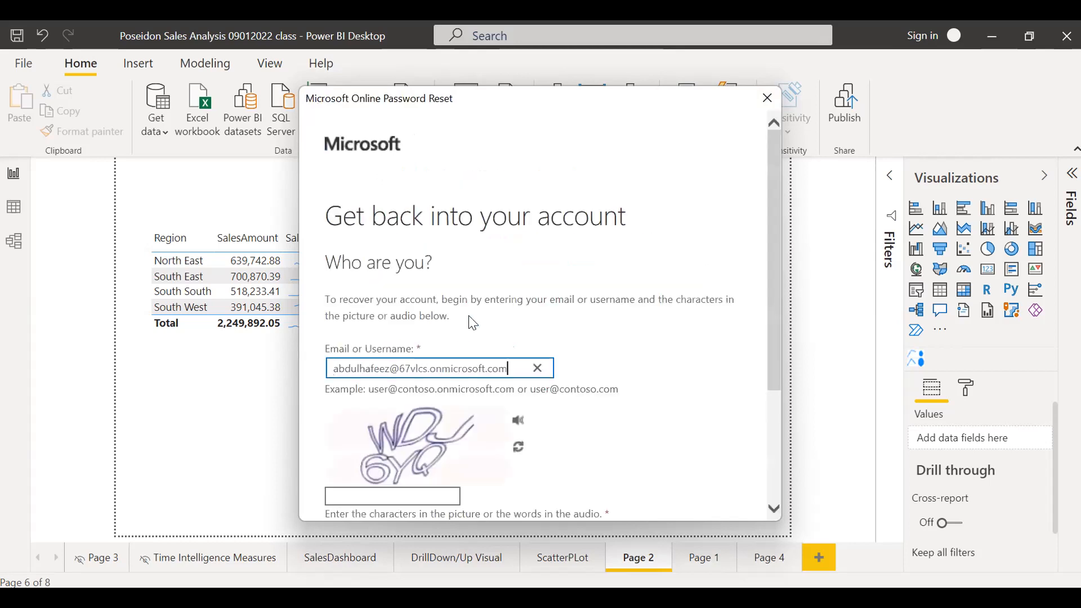
Step: Enter the captcha characters on the account recovery form and submit it
scroll(479, 295, "down", 3)
left_click(428, 325)
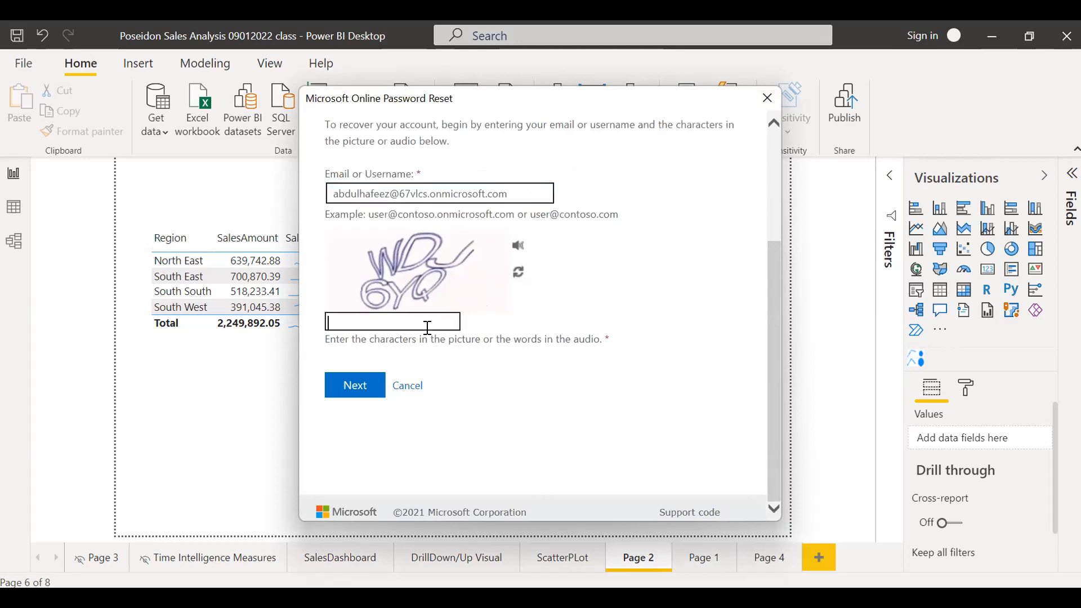
type("WDJ6YQ")
key("Return")
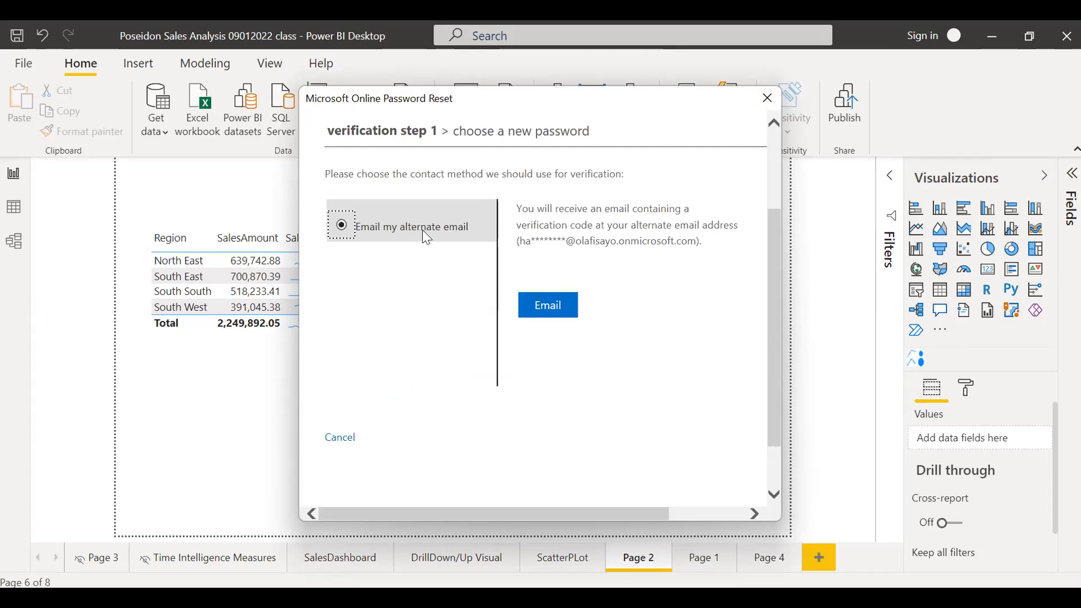
scroll(366, 321, "down", 1)
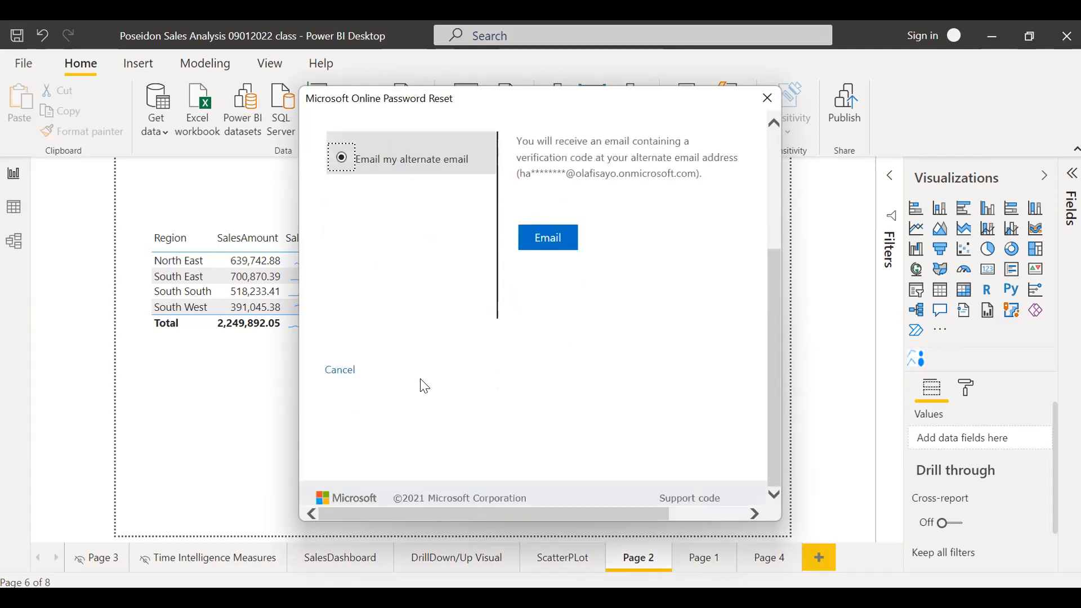
scroll(423, 384, "up", 2)
scroll(423, 384, "down", 2)
Step: Abandon the reset and submit another work account's e-mail address, correcting typos while typing
left_click(768, 104)
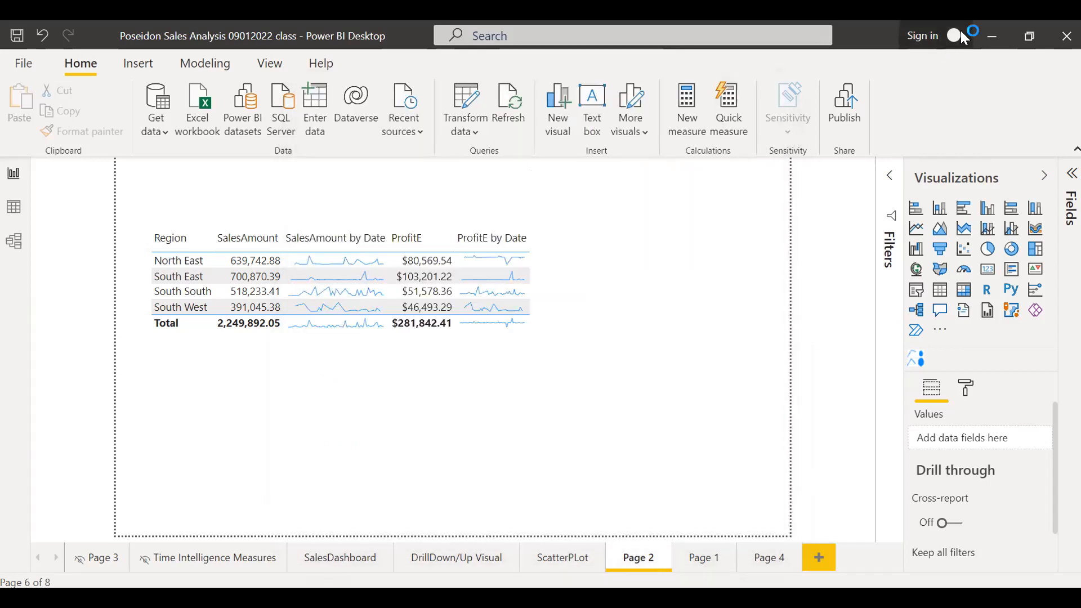
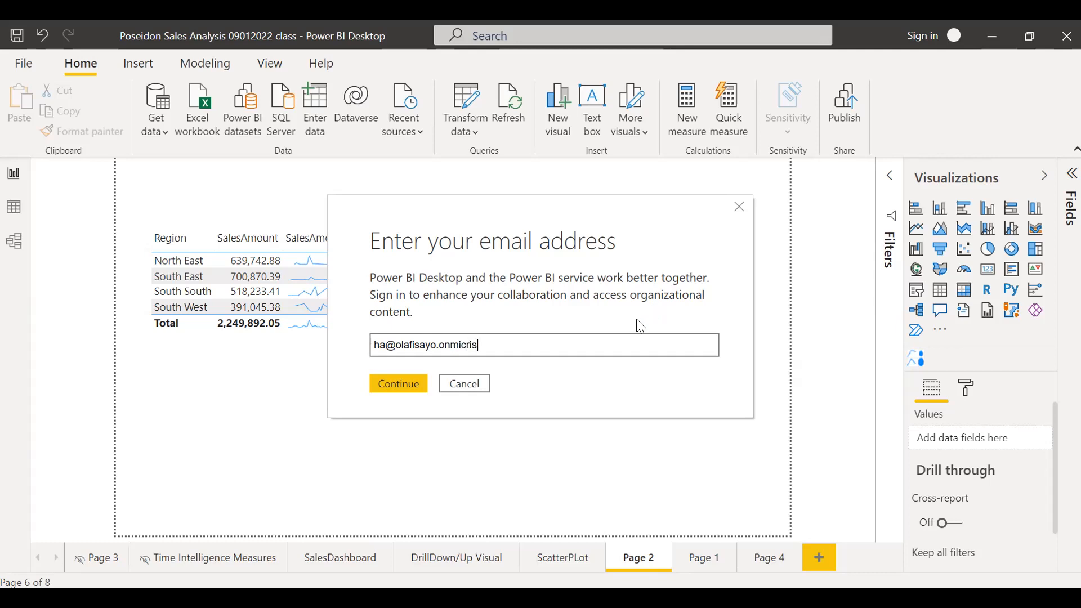
key("Return")
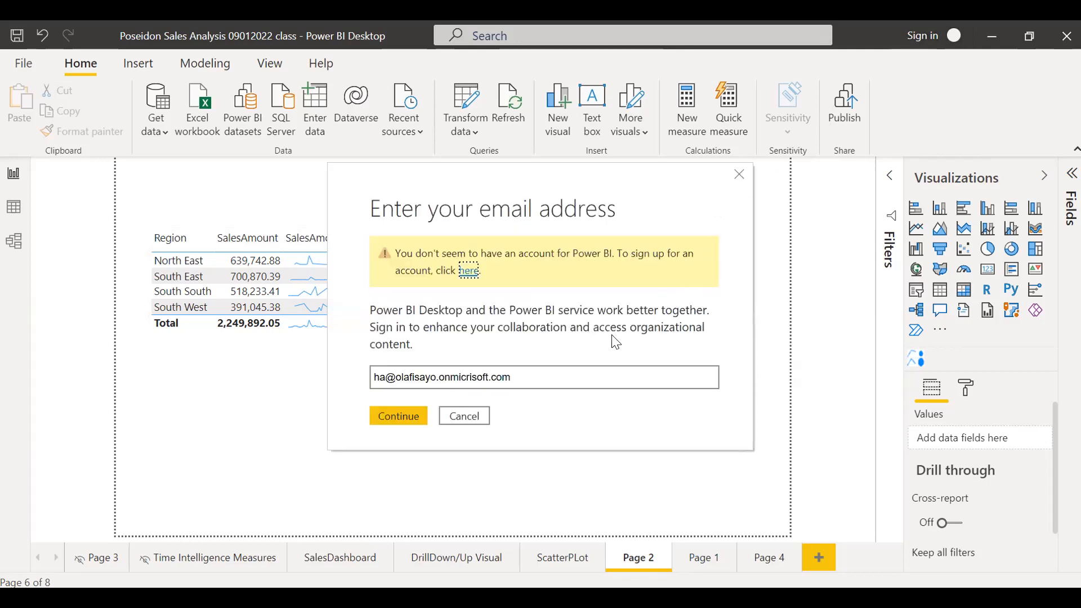
Step: Fix the misspelled domain in the e-mail address and resubmit it
left_click(478, 376)
key("BackSpace")
type("o")
key("Return")
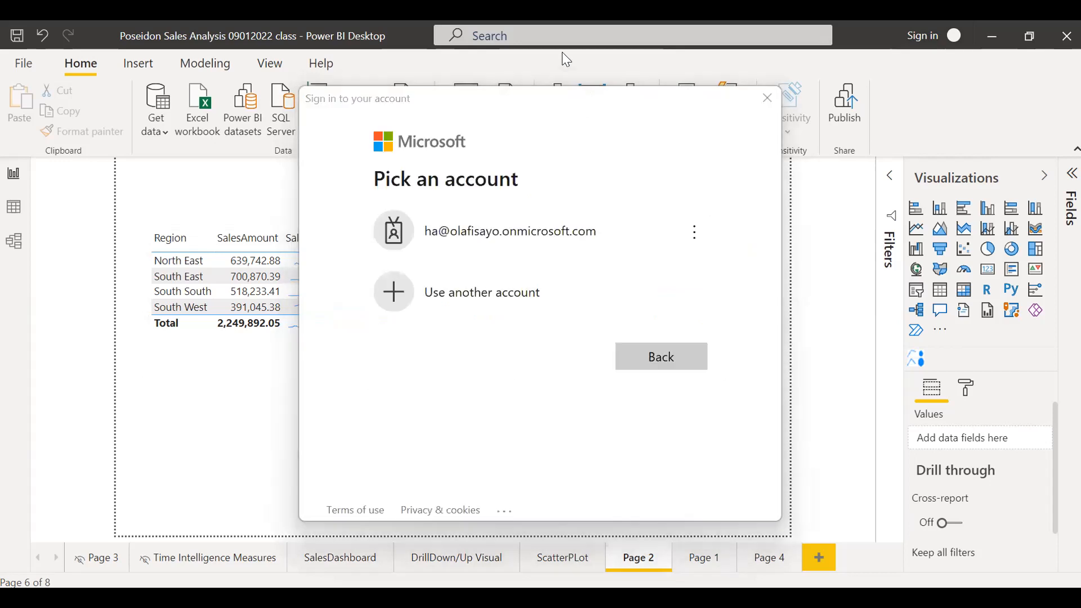
Step: Pick the corrected work account and submit its password
left_click(581, 267)
type("*")
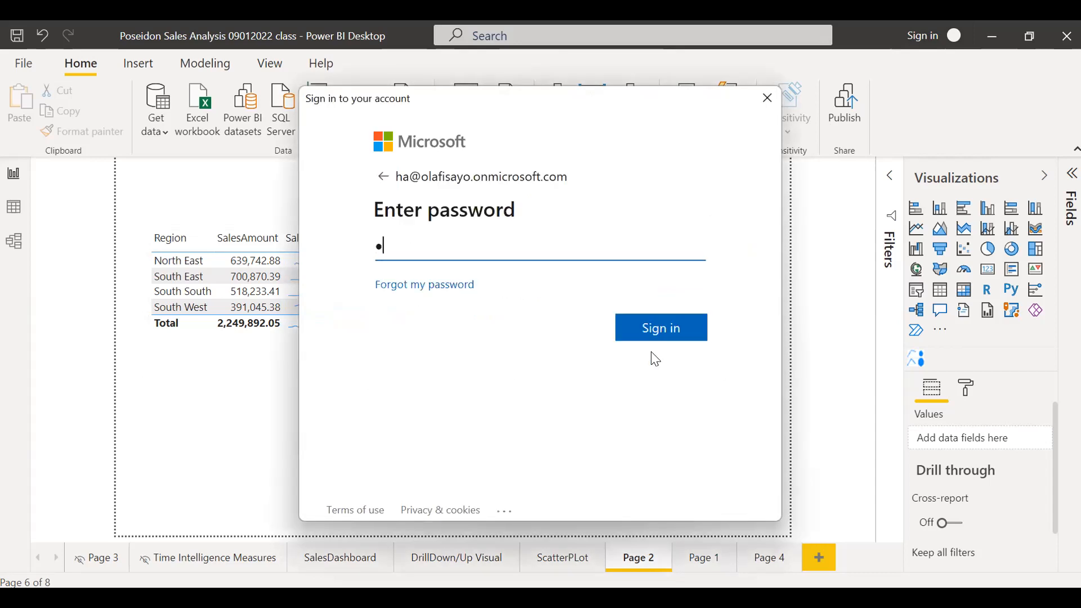
type("********")
type("********")
key("Tab")
key("Return")
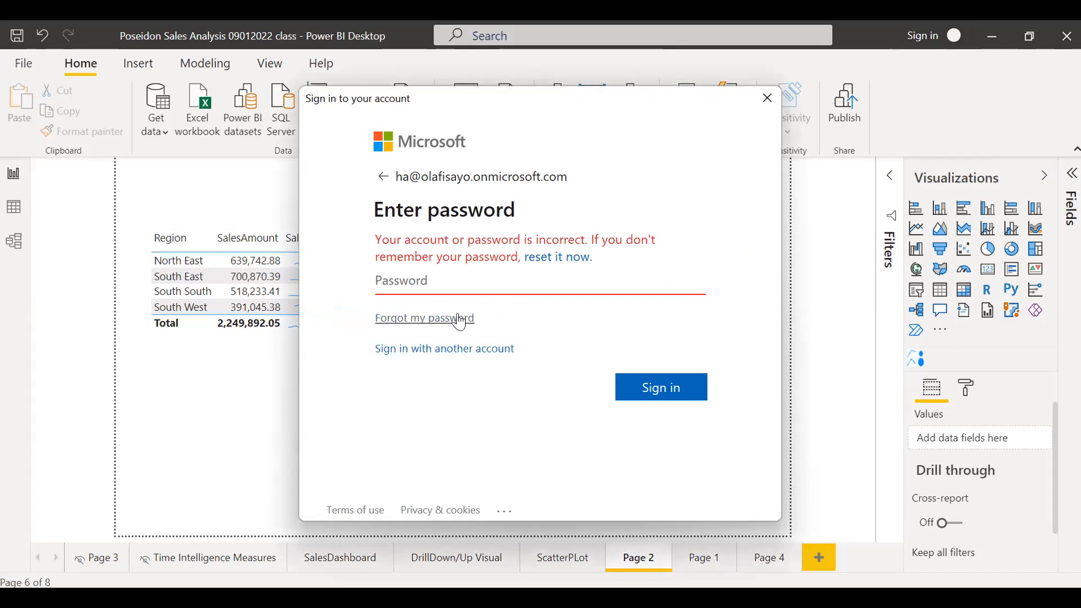
Step: Start this account's password reset, complete the captcha, and request a code to the alternate e-mail
left_click(565, 259)
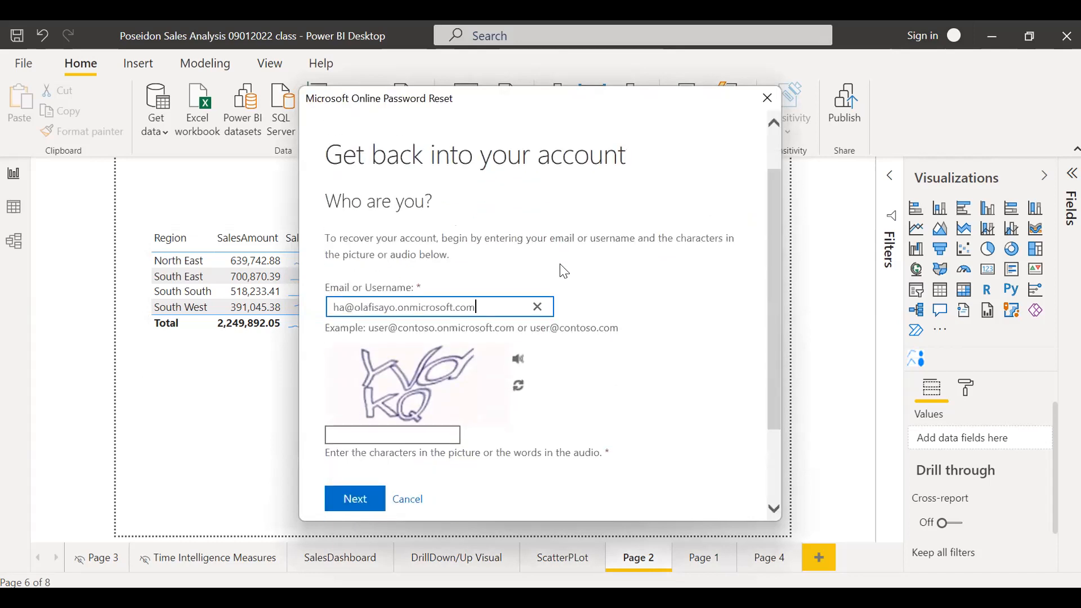
scroll(561, 282, "down", 2)
left_click(411, 327)
type("YVdKQ")
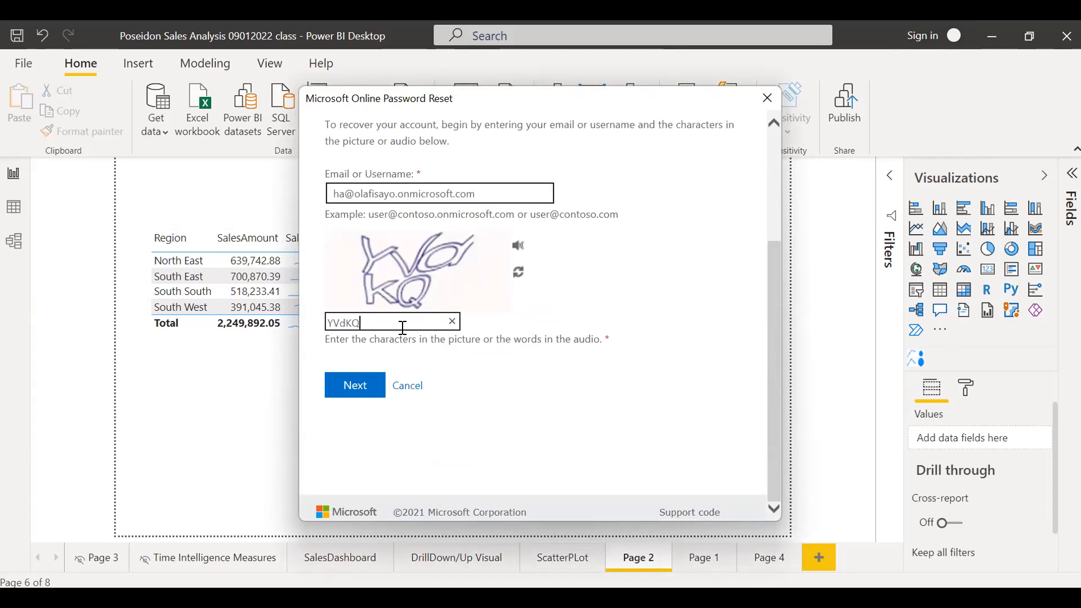
scroll(403, 327, "up", 1)
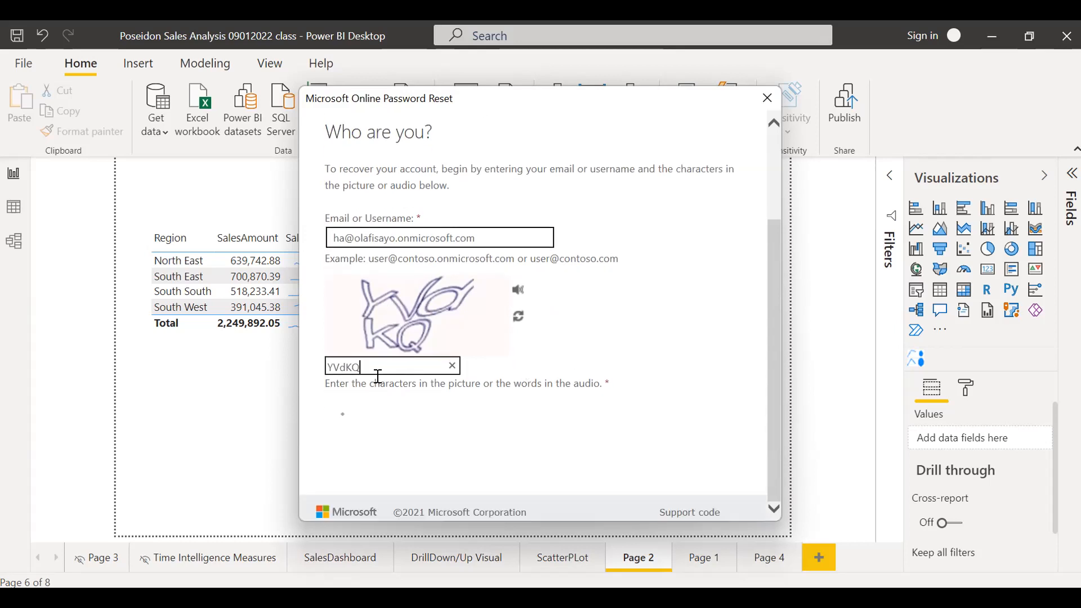
key("Return")
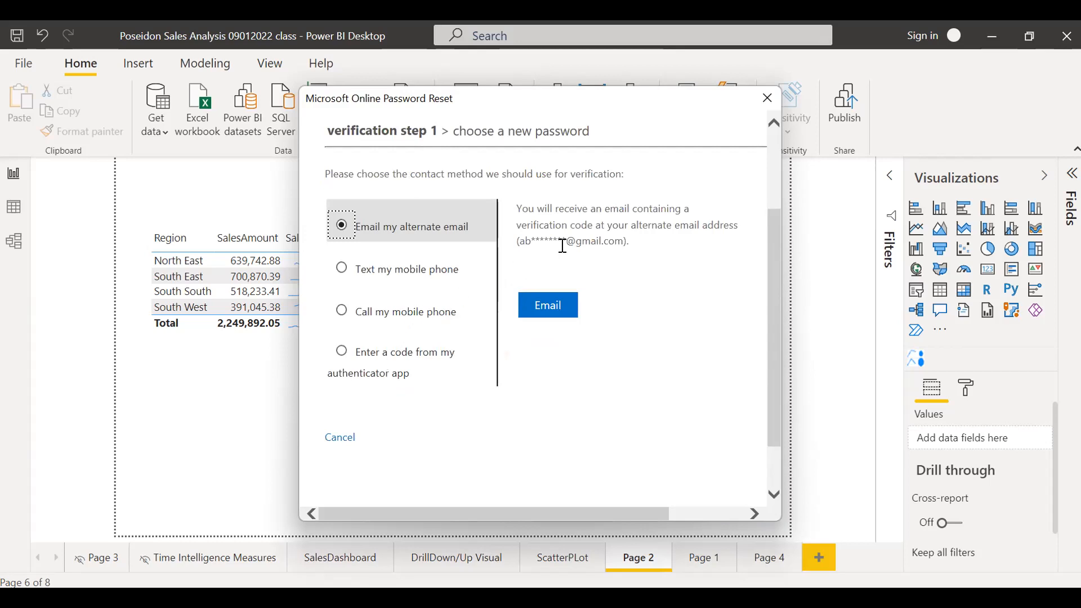
left_click(559, 307)
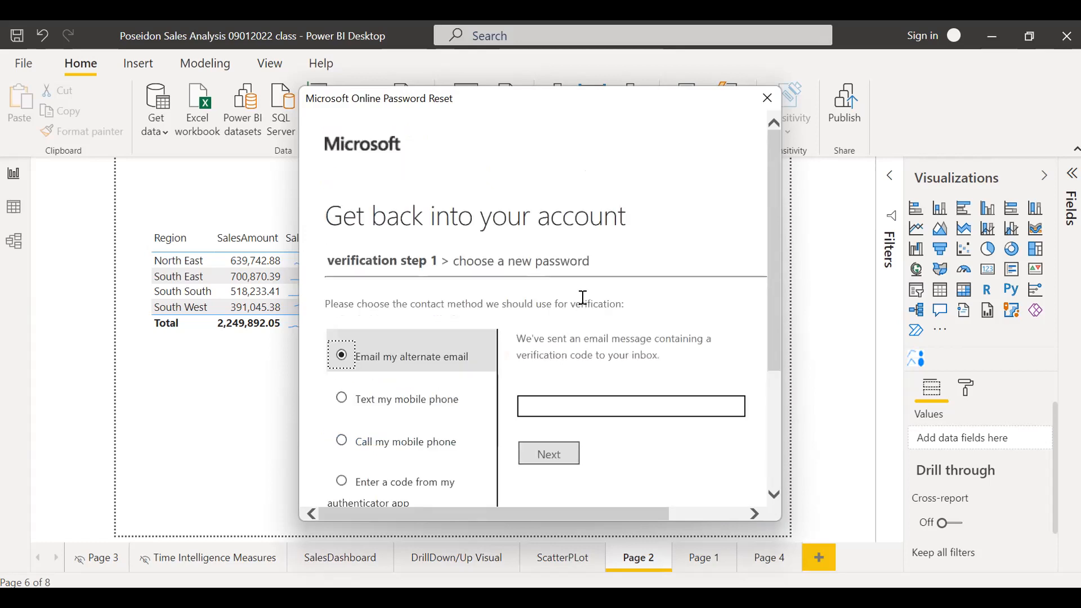
Step: Clear the wrong text pasted into the verification code box
scroll(583, 298, "down", 3)
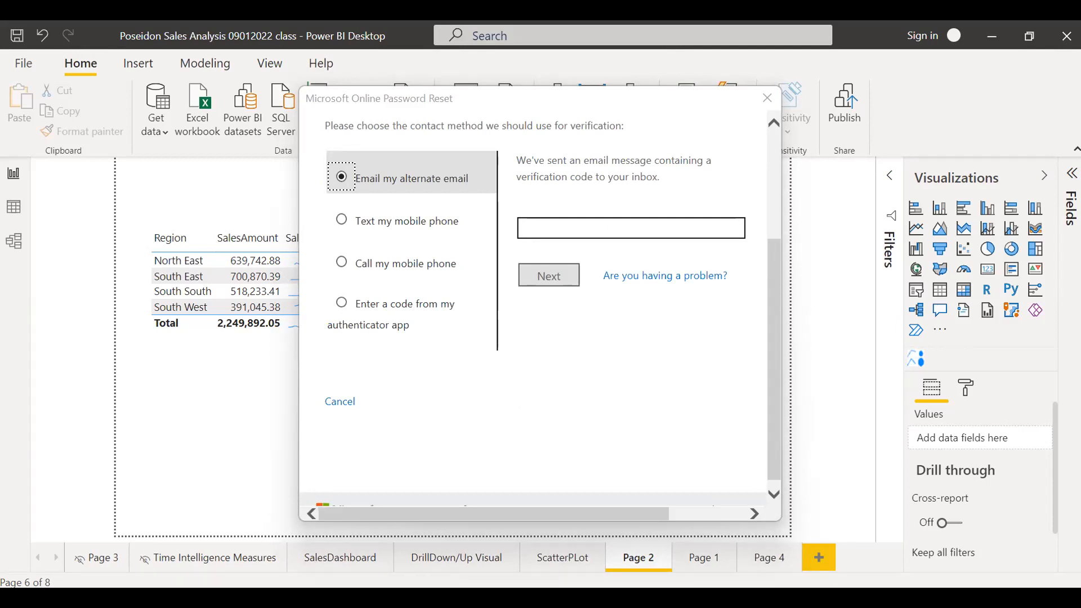
left_click(618, 238)
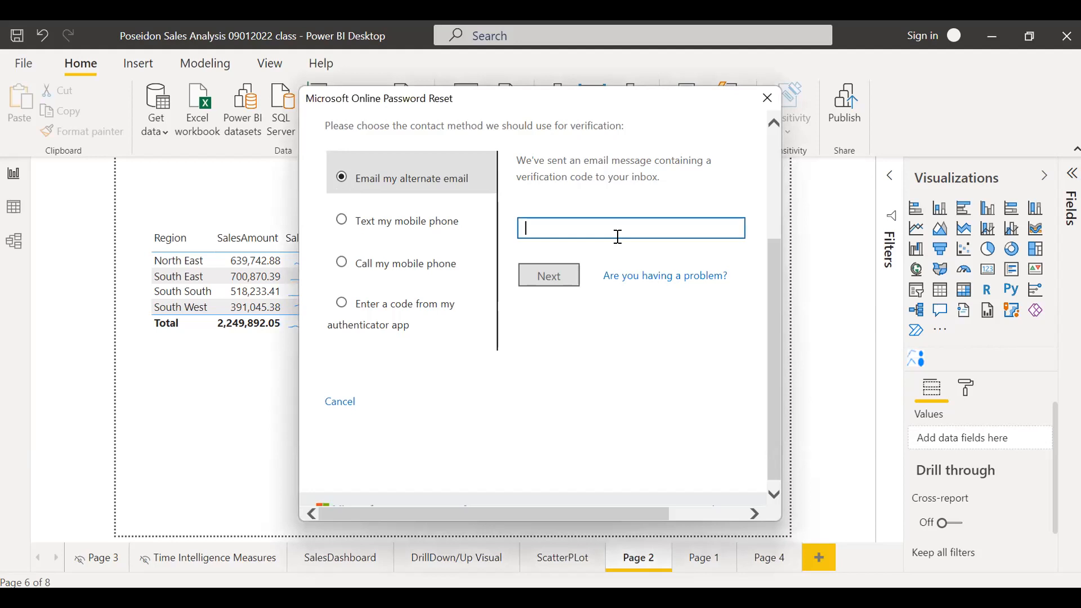
type("a")
key("ctrl+a")
key("BackSpace")
Step: Paste the verification code from the e-mail inbox and confirm it
key("alt+Tab")
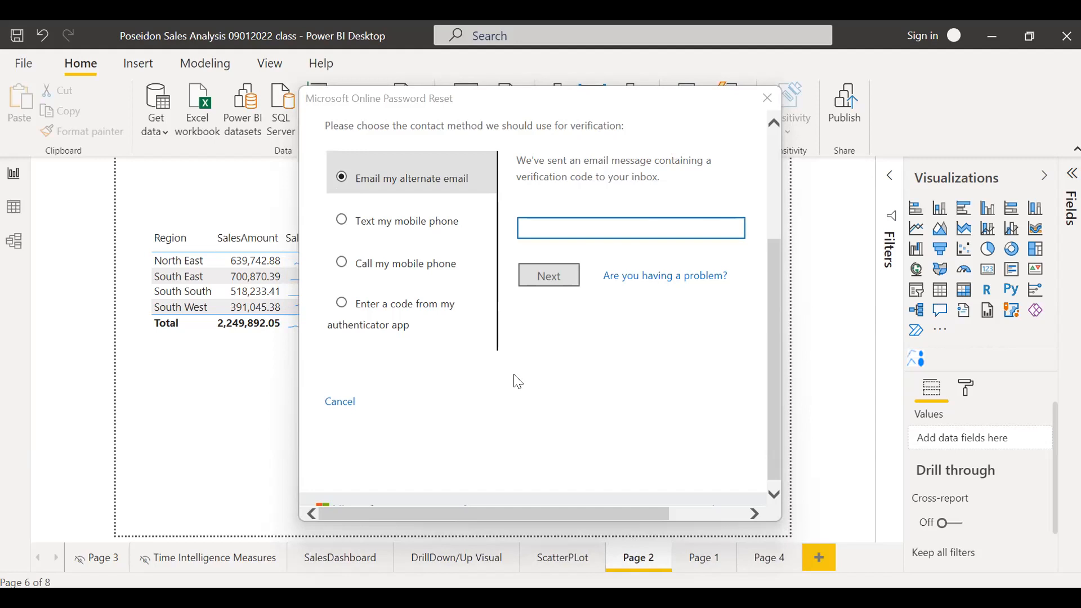
left_click(532, 231)
key("ctrl+v")
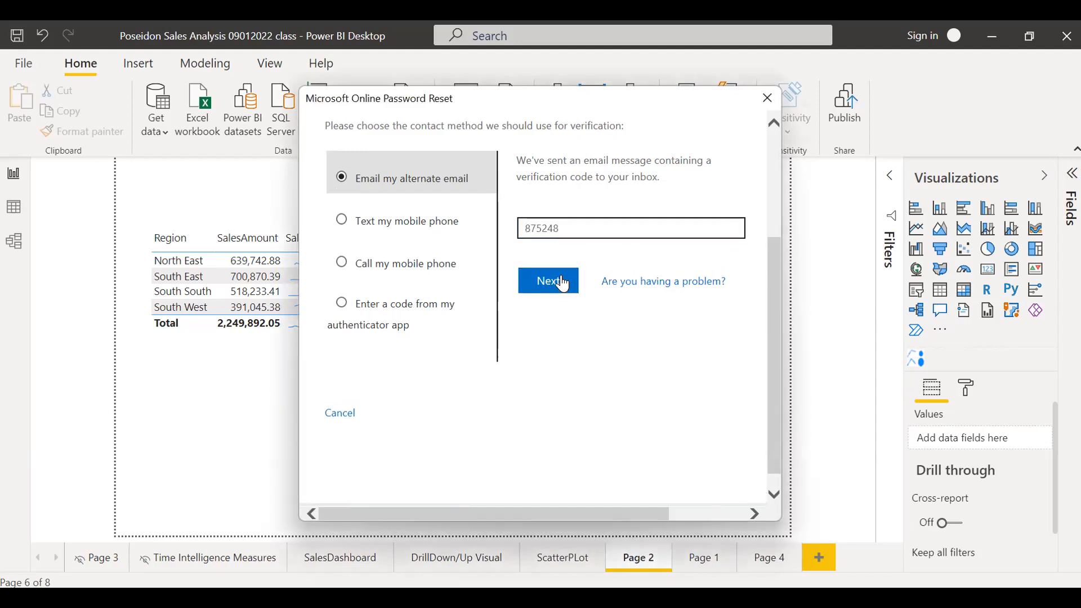
left_click(561, 276)
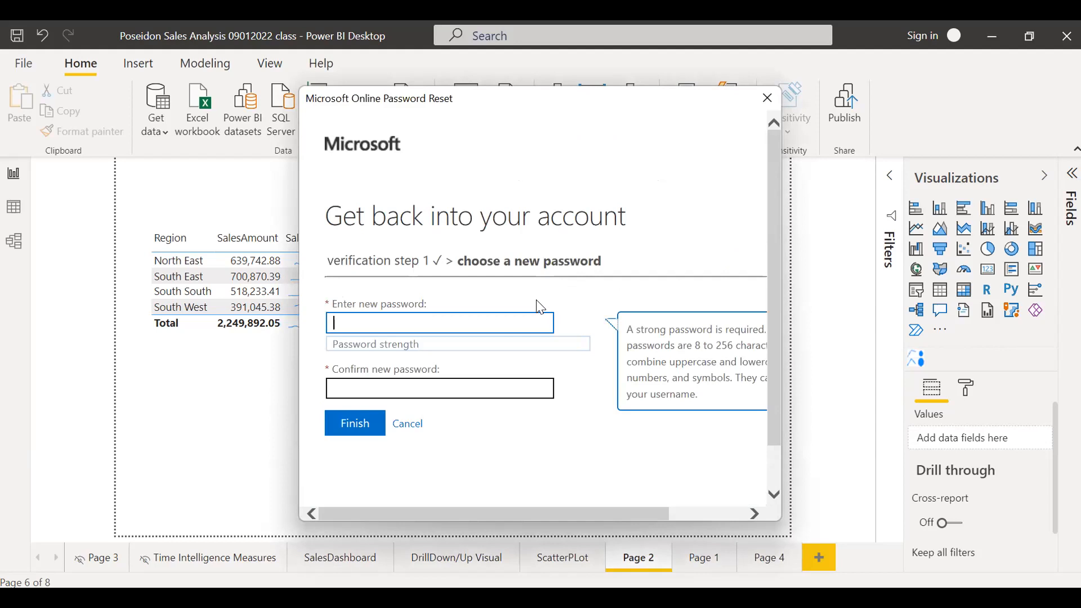
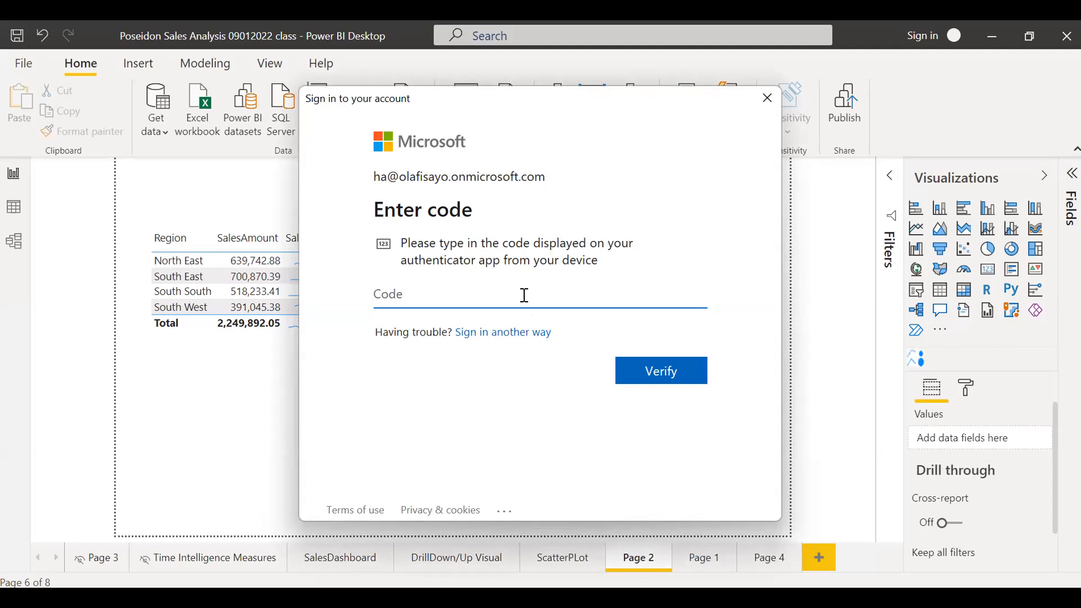
Step: Enter the authenticator app code to finish the Power BI Desktop work-account sign-in
key("Return")
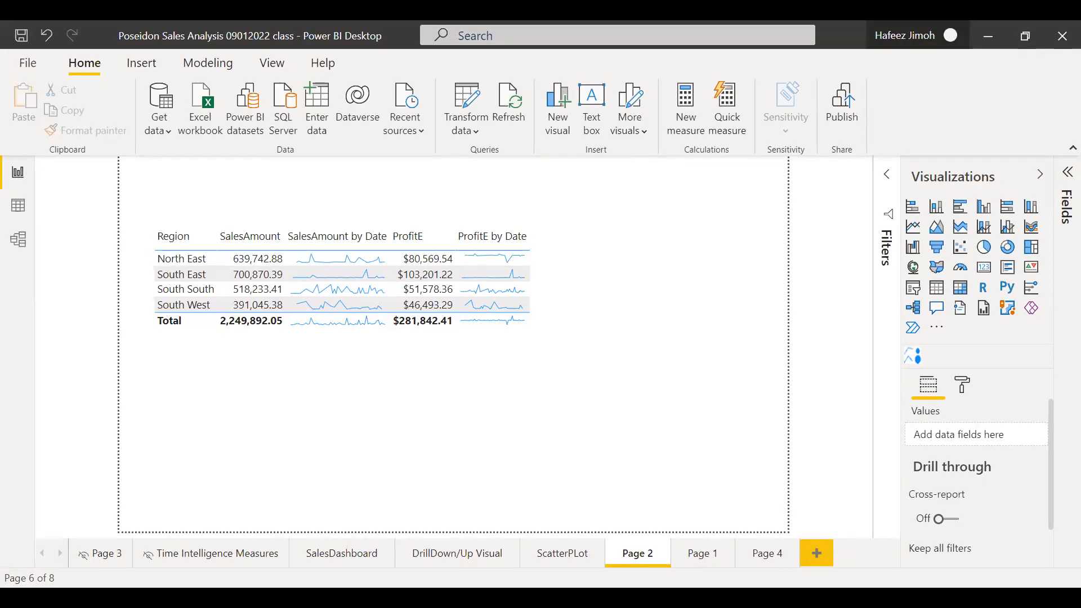
Step: Go to app.powerbi.com in a new browser tab
key("alt+Tab")
type("app")
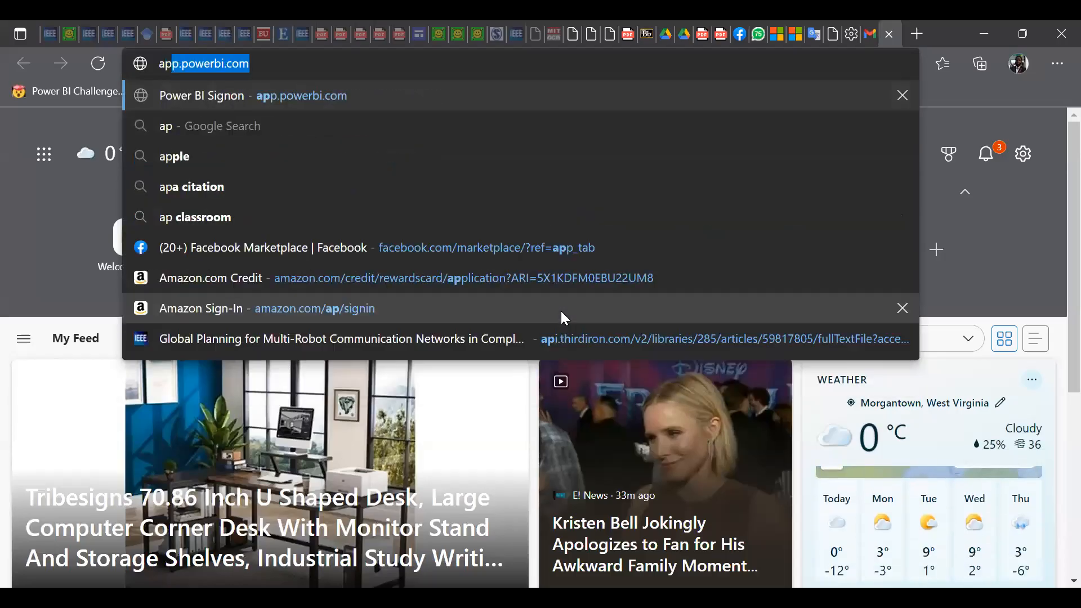
key("Return")
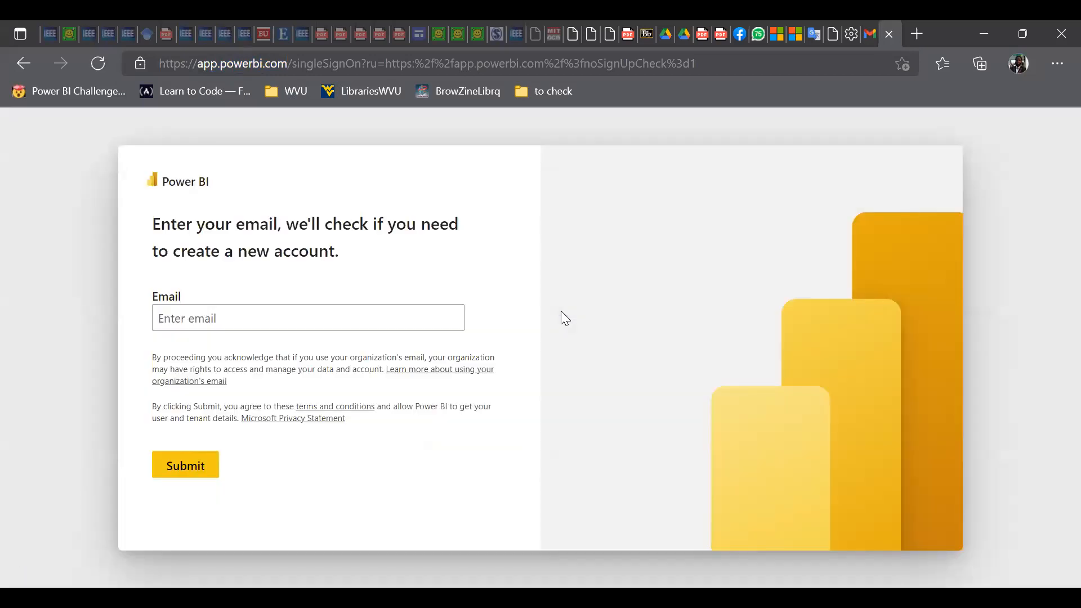
Step: Enter the work e-mail address, submit it, and continue as an existing Microsoft customer
left_click(431, 326)
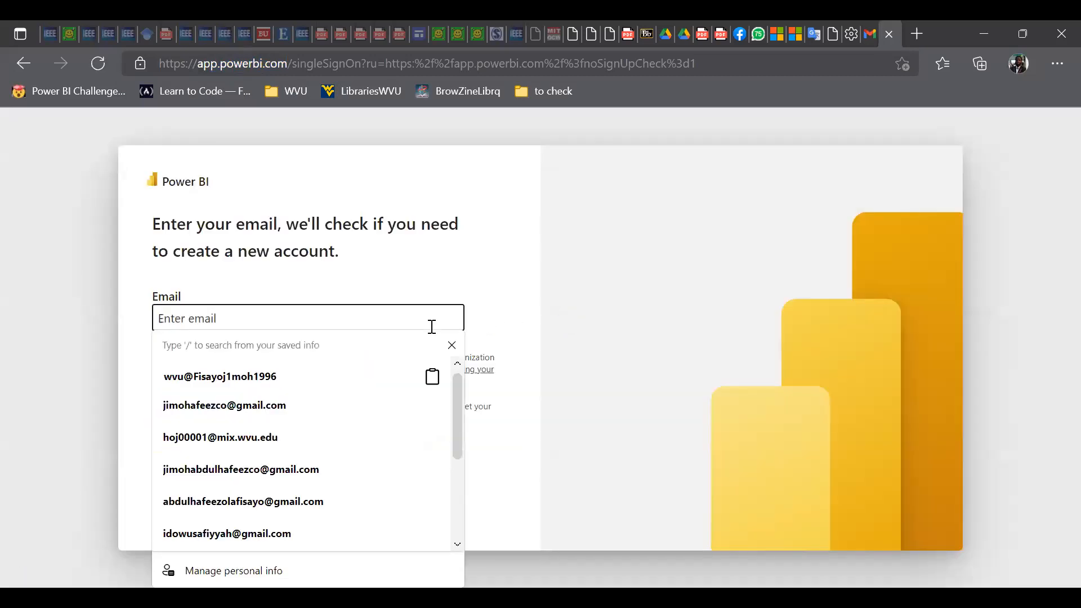
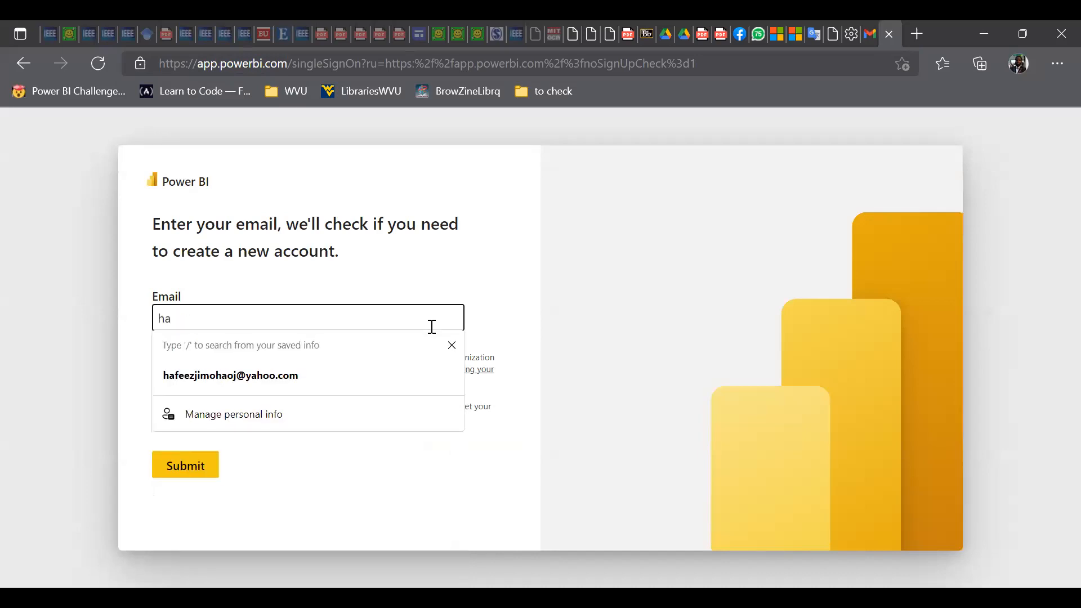
key("Down")
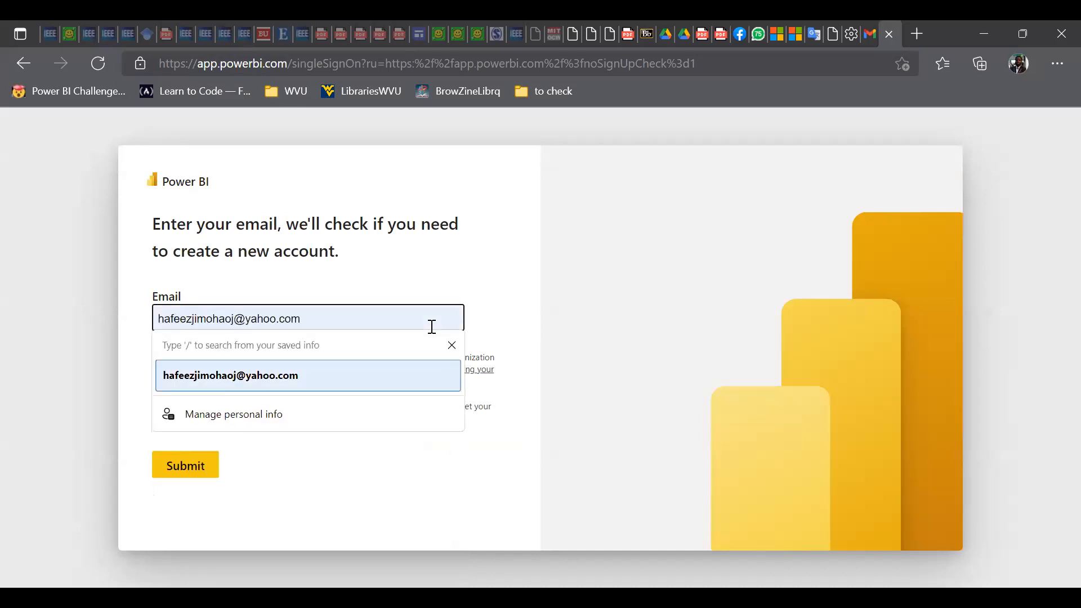
key("Escape")
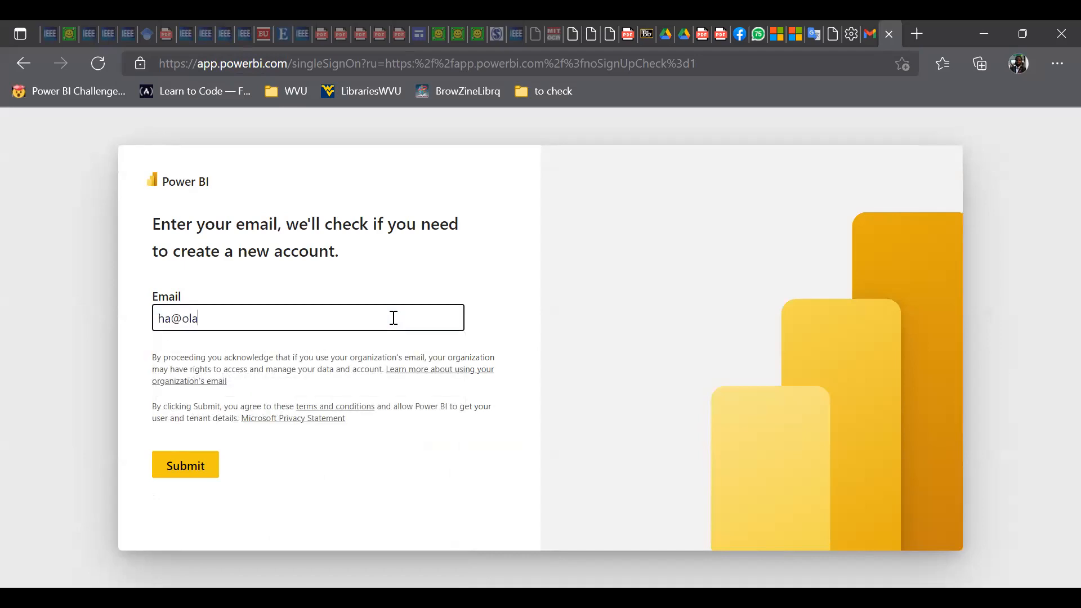
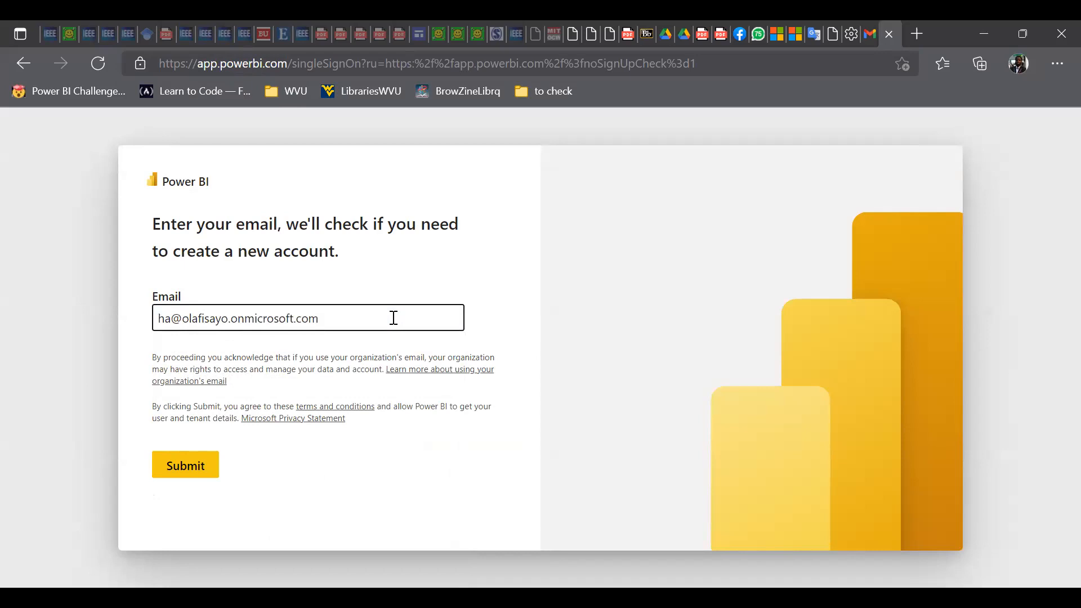
left_click(184, 477)
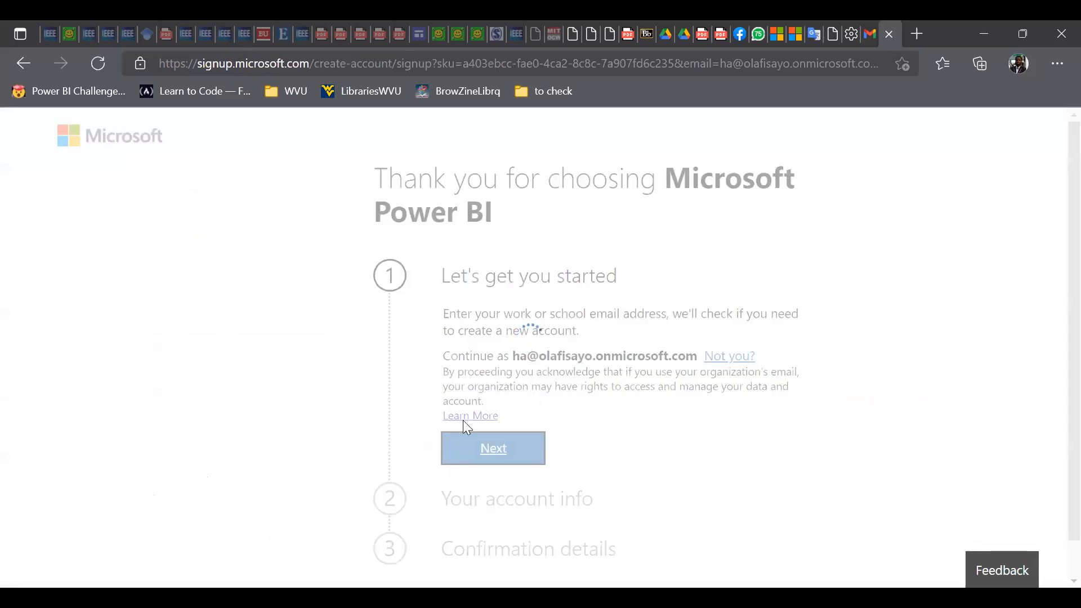
left_click(496, 401)
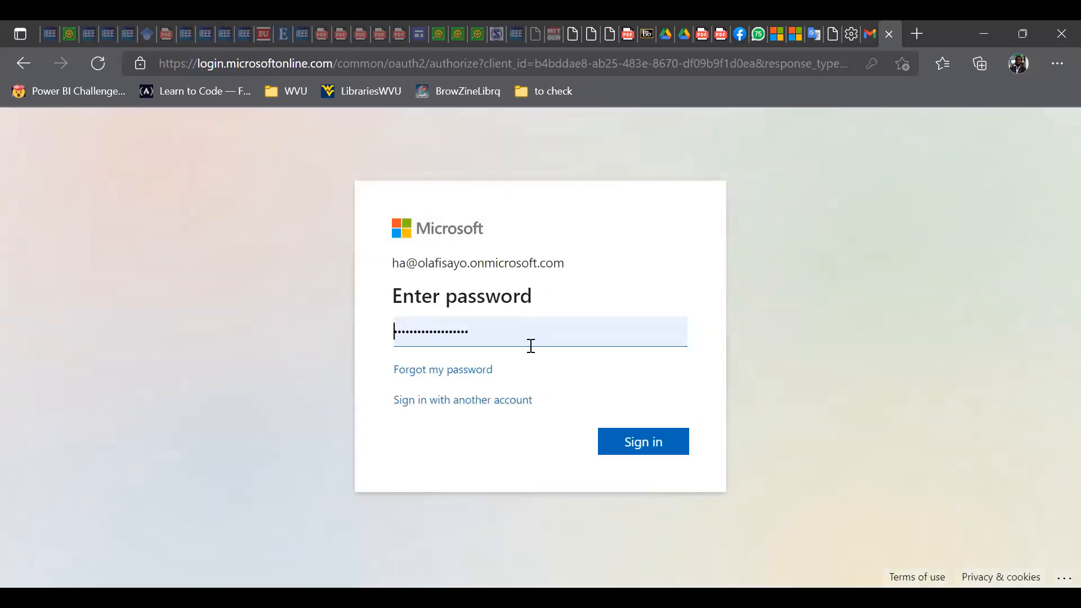
Step: Enter the account password and dismiss the browser's update-password prompt
double_click(531, 346)
type("•••••")
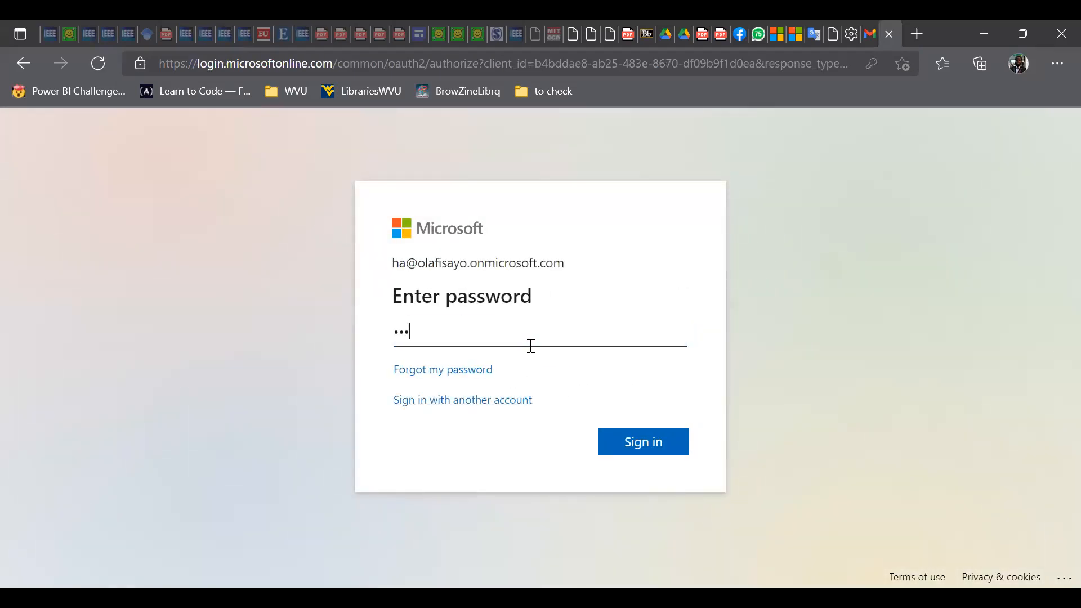
key("BackSpace")
type("••••••••••")
key("Return")
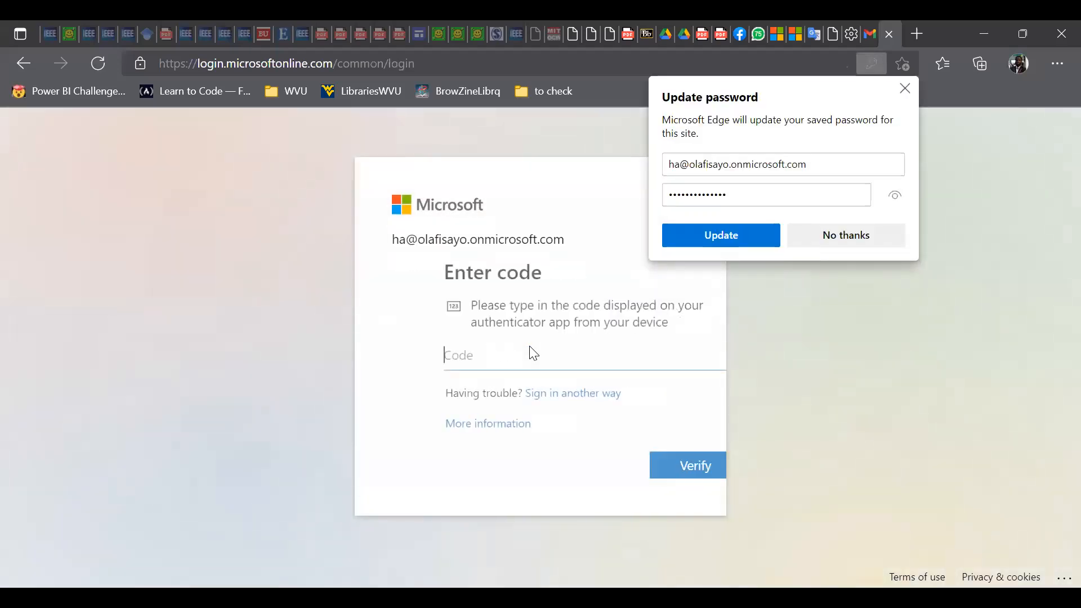
left_click(906, 102)
left_click(907, 89)
Step: Submit the authenticator code and stay signed in with 'Don't show this again' ticked
key("Return")
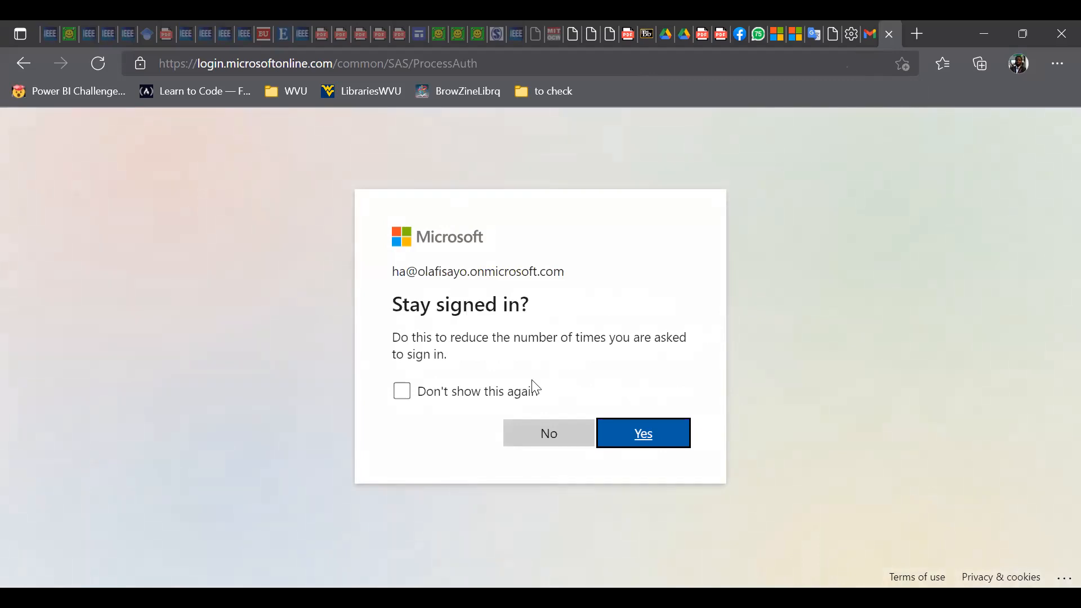
left_click(495, 391)
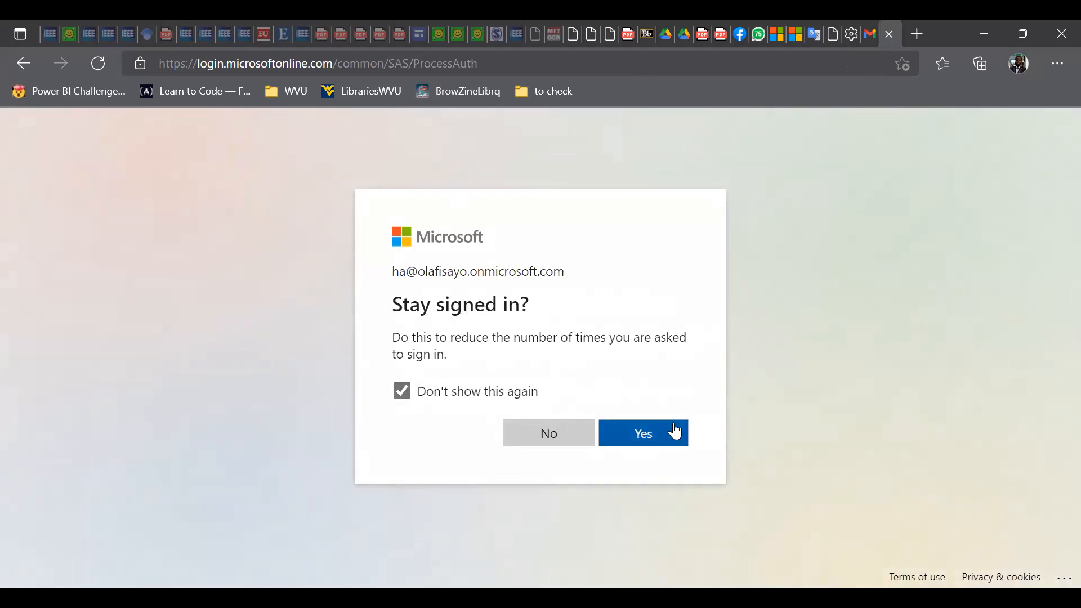
left_click(685, 434)
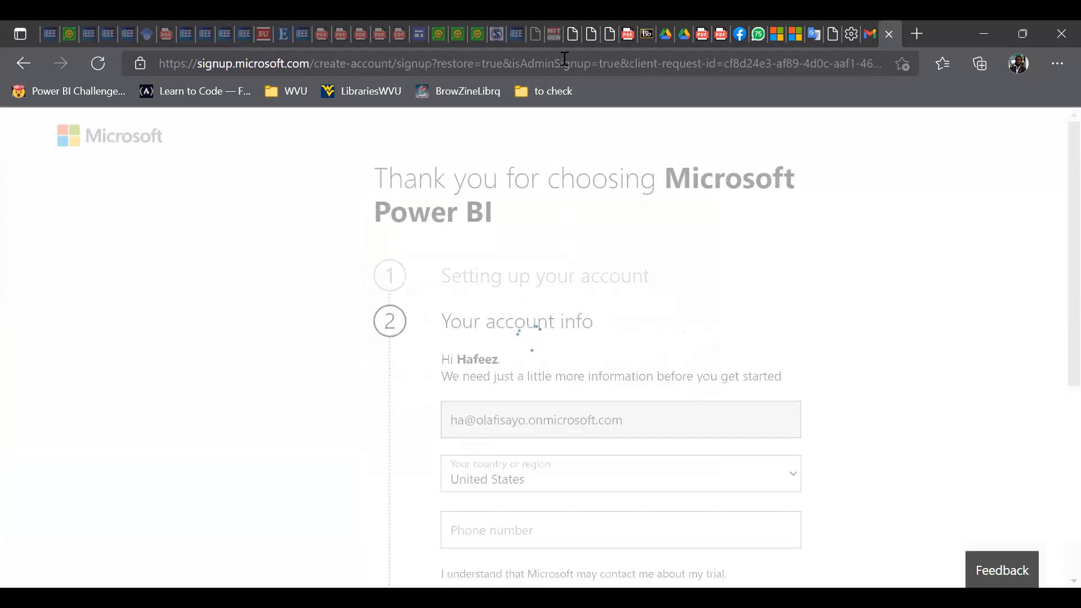
Step: Scroll through the Your account info form, then return to the Power BI Desktop window
scroll(579, 236, "down", 3)
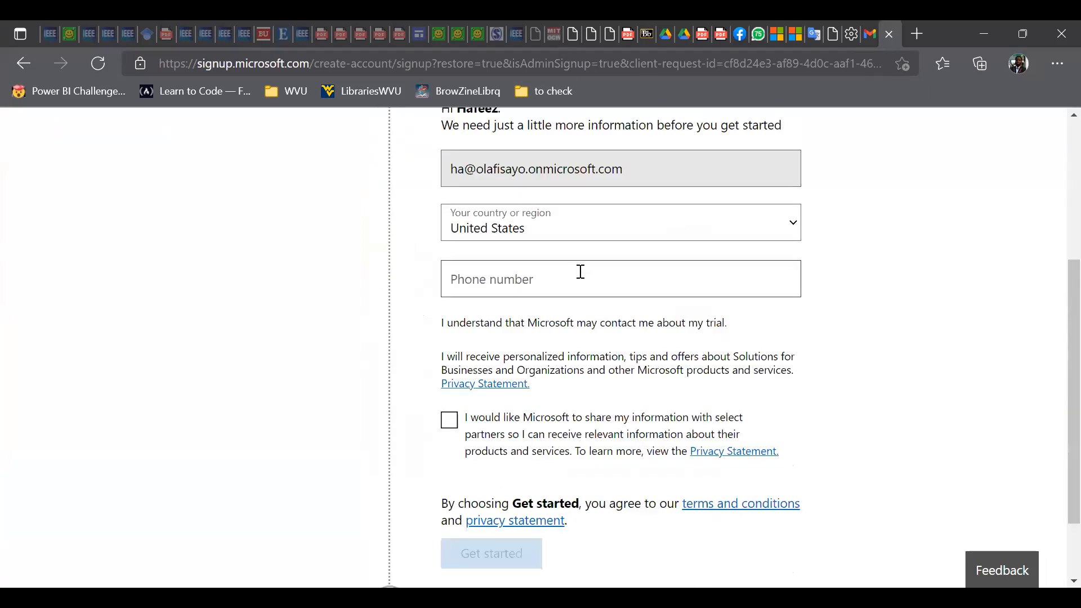
scroll(586, 278, "up", 1)
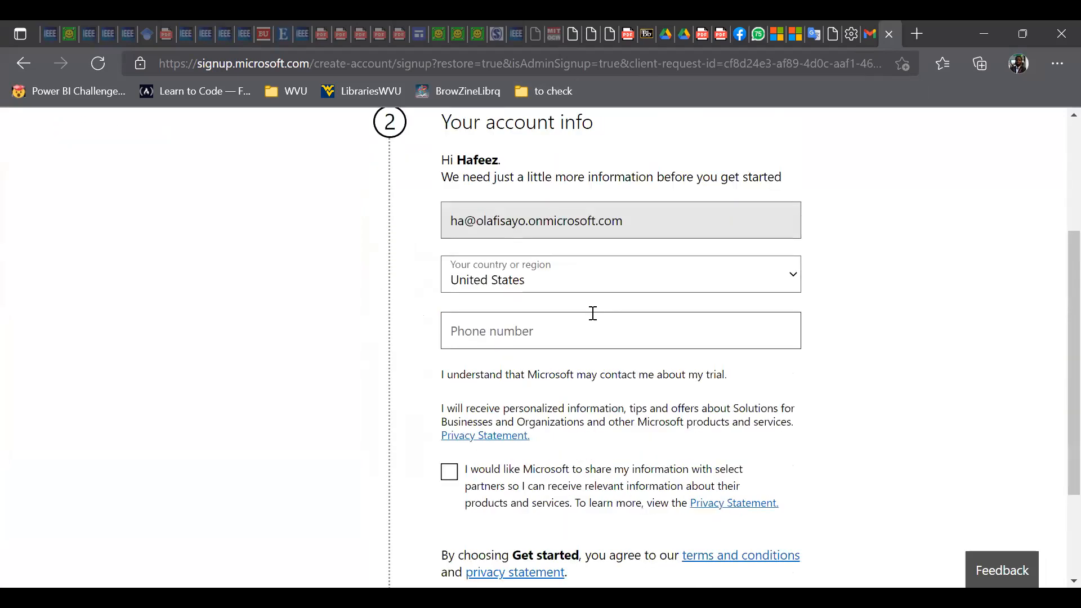
scroll(590, 312, "up", 3)
scroll(590, 310, "down", 2)
scroll(588, 308, "down", 3)
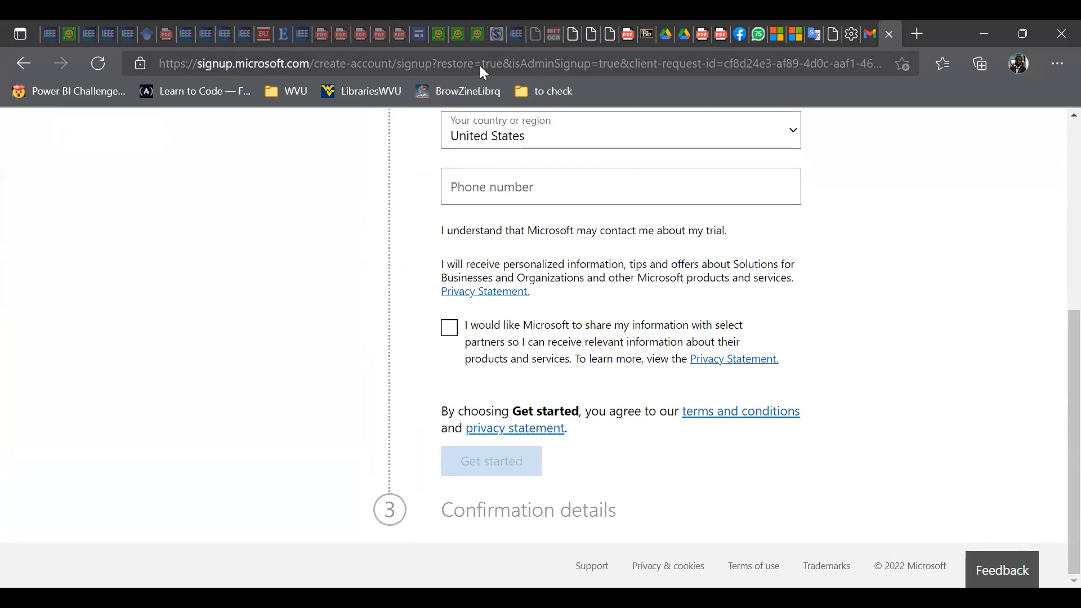
scroll(540, 180, "up", 5)
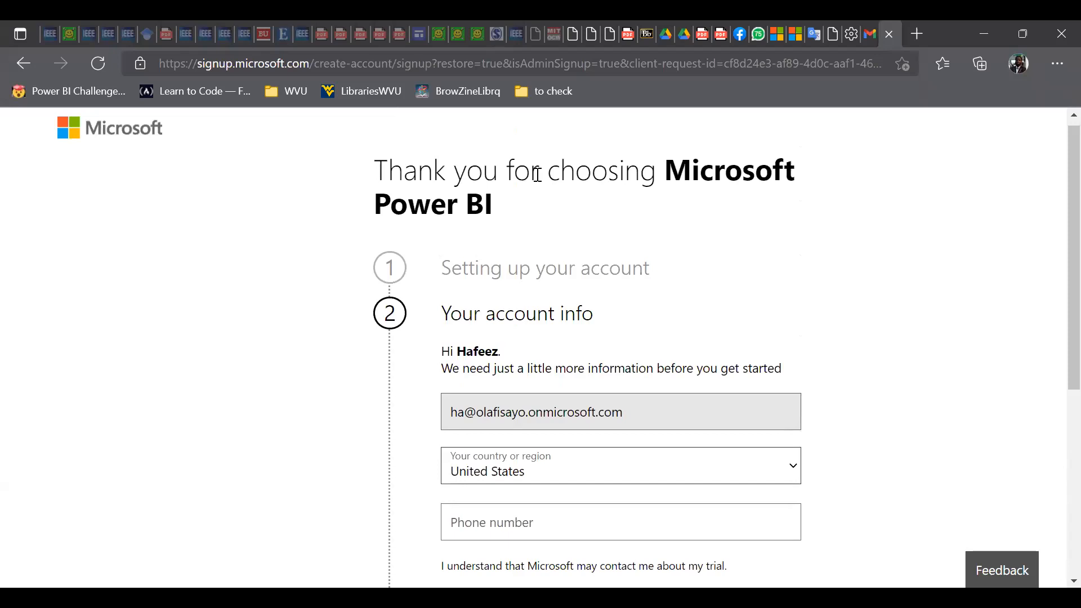
scroll(537, 175, "up", 1)
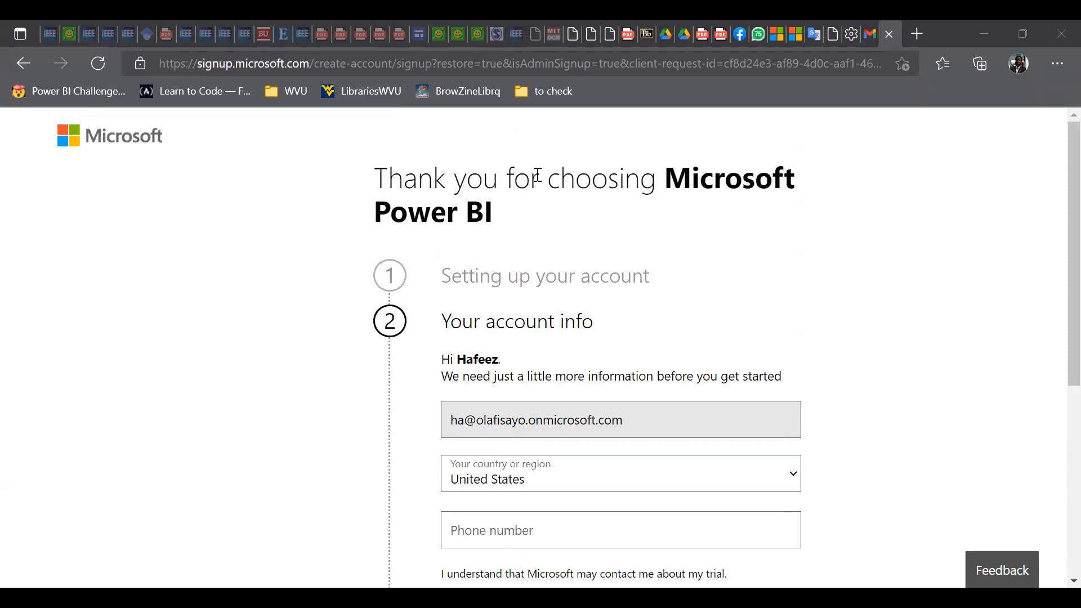
key("alt+Tab")
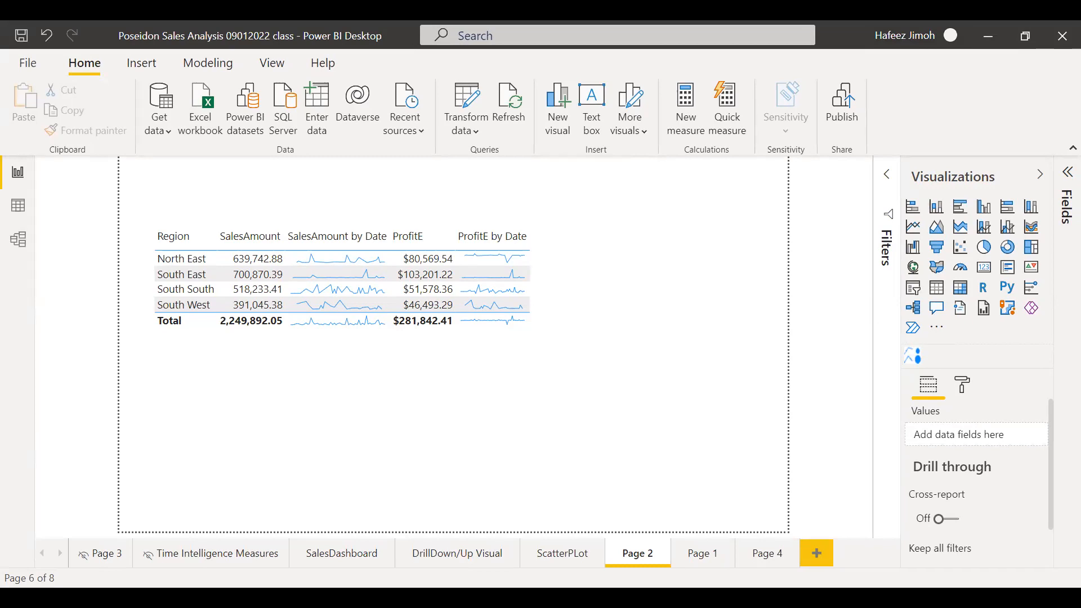
Step: Select the Page 2 region table to view its fields, then bring up the Power BI web browser
mouse_move(616, 277)
left_click(620, 283)
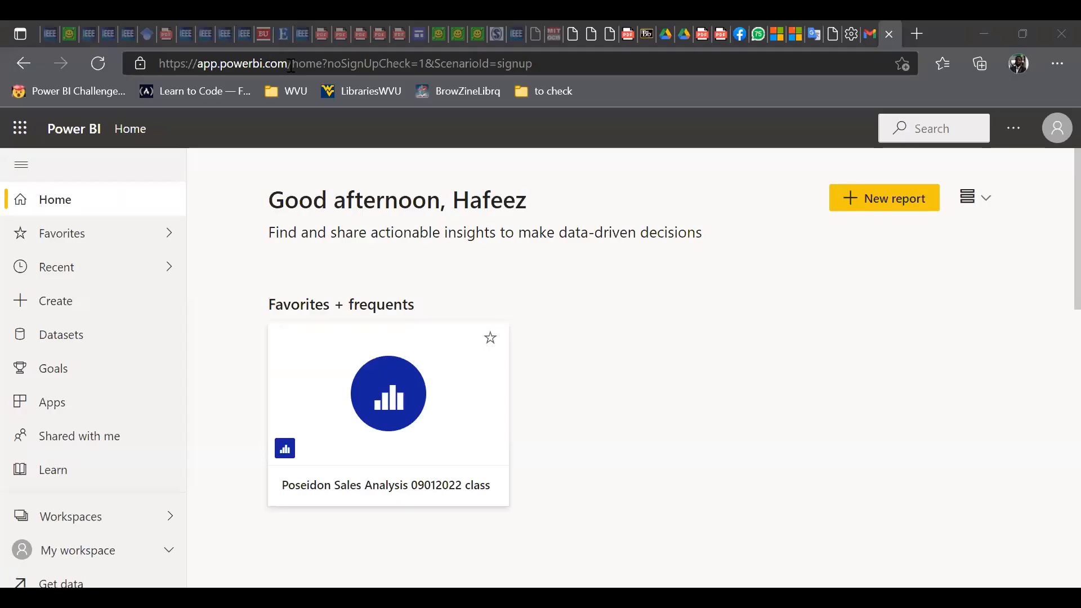
left_click_drag(290, 66, 203, 67)
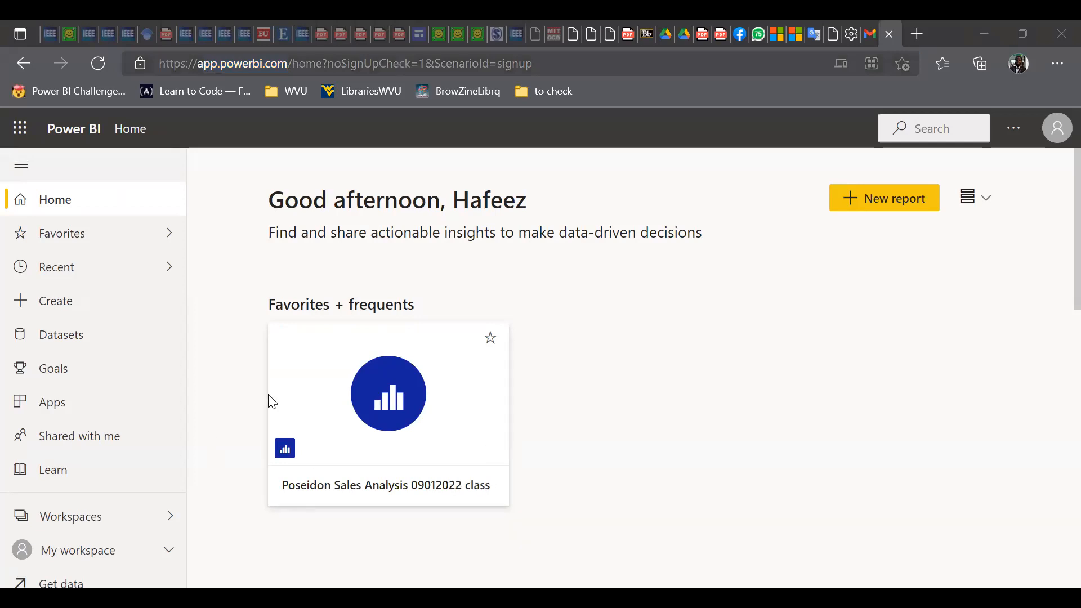
Step: Open the Poseidon Sales Analysis 09012022 class report from the Recent list
scroll(282, 366, "down", 2)
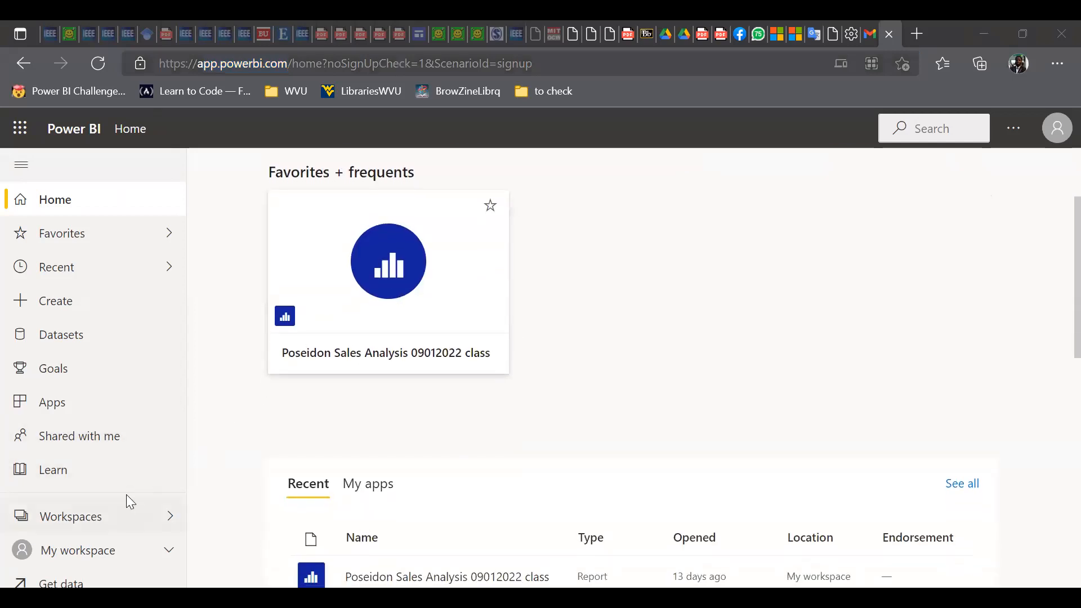
scroll(291, 507, "down", 4)
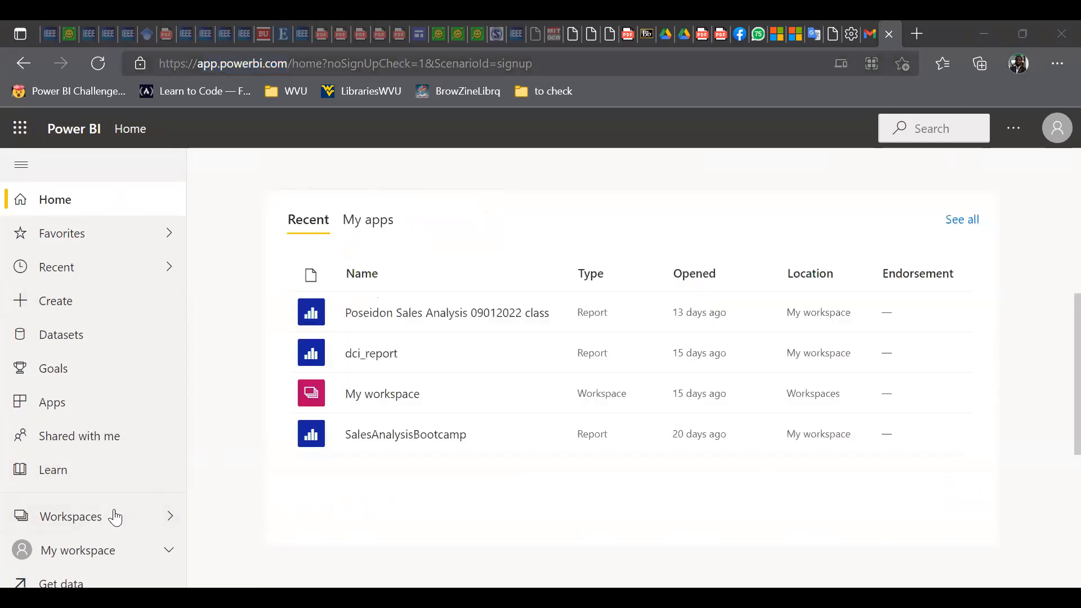
left_click(110, 519)
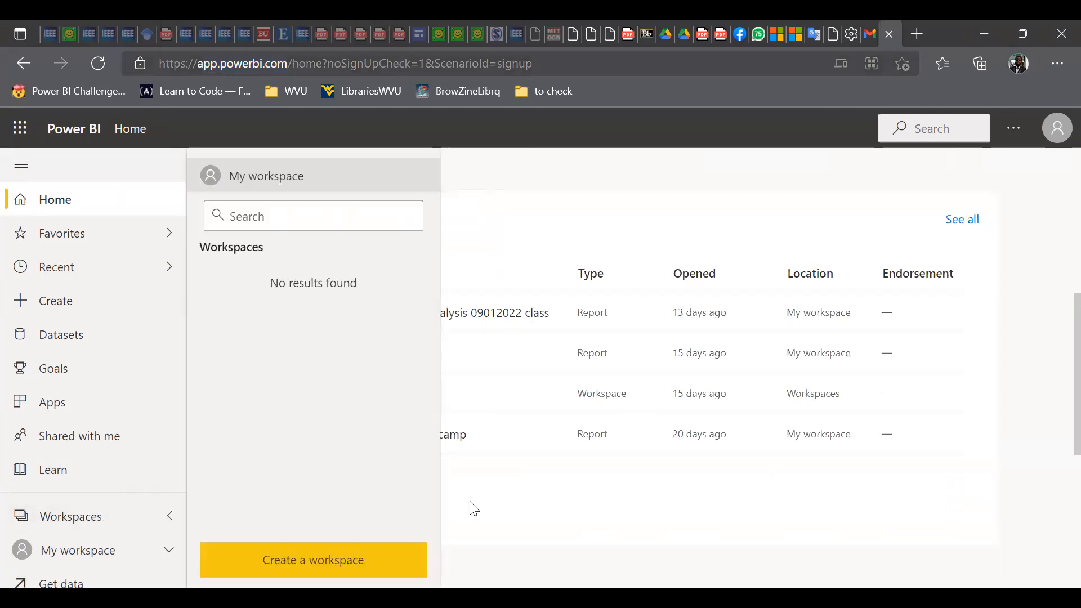
left_click(497, 182)
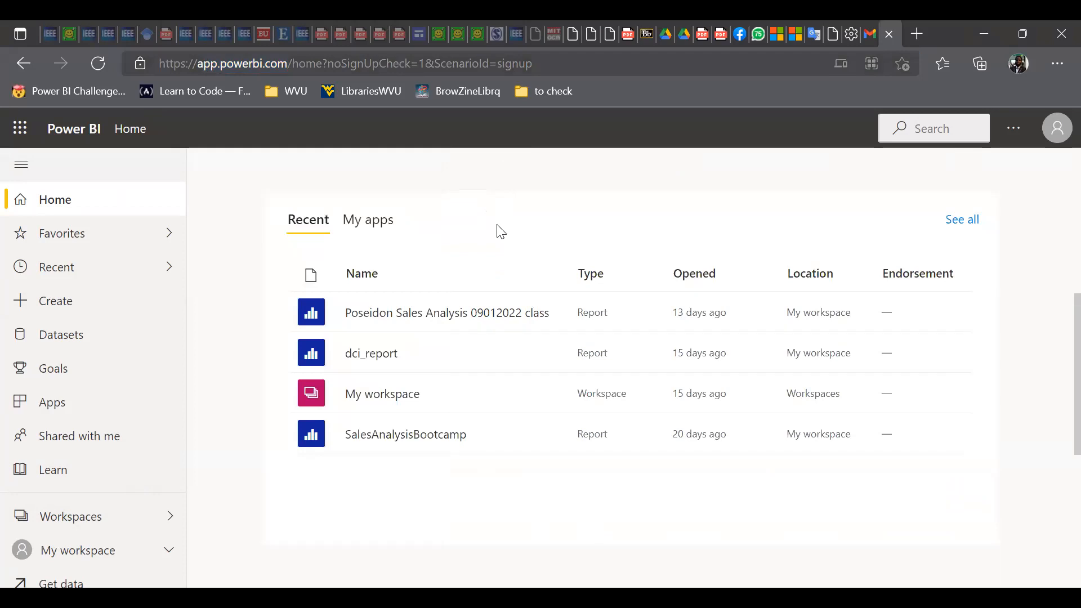
left_click(423, 325)
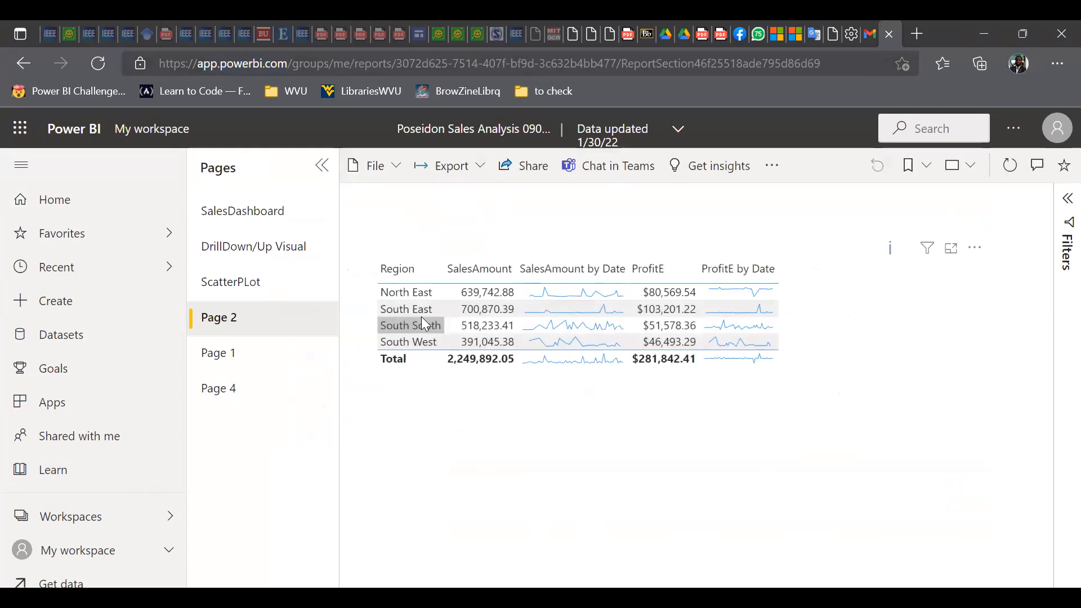
Step: Browse the SalesDashboard, DrillDown/Up Visual, ScatterPLot, Page 2, Page 1 and Page 4 pages
left_click(240, 216)
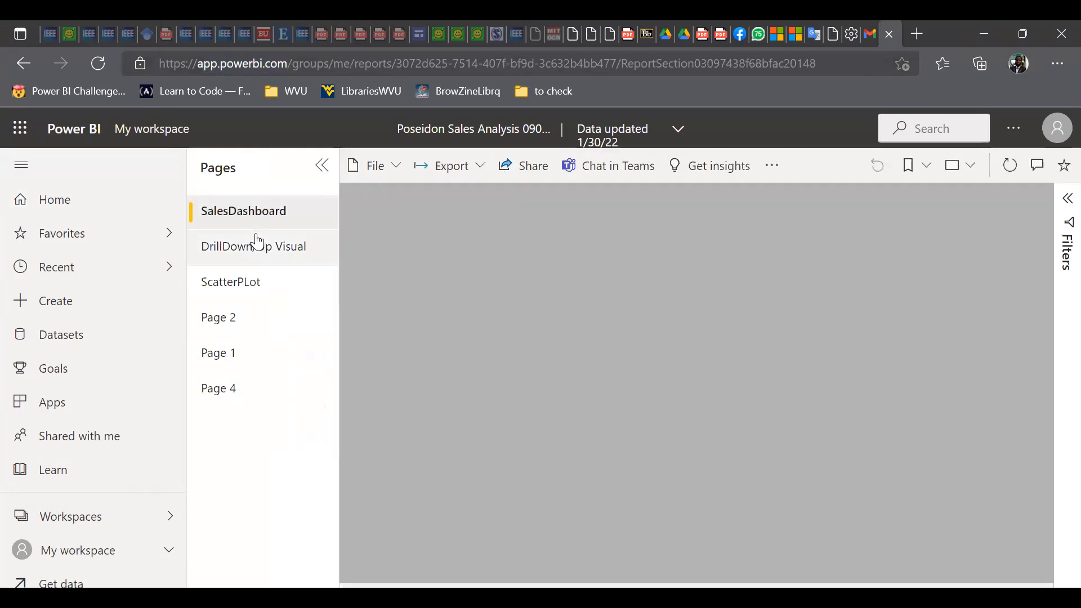
left_click(257, 247)
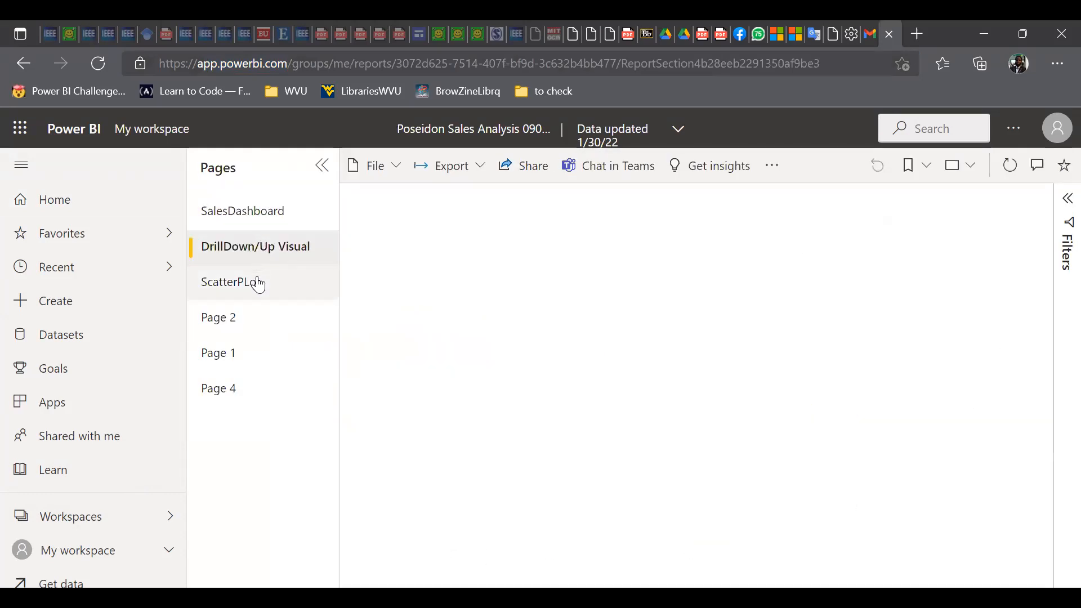
left_click(257, 284)
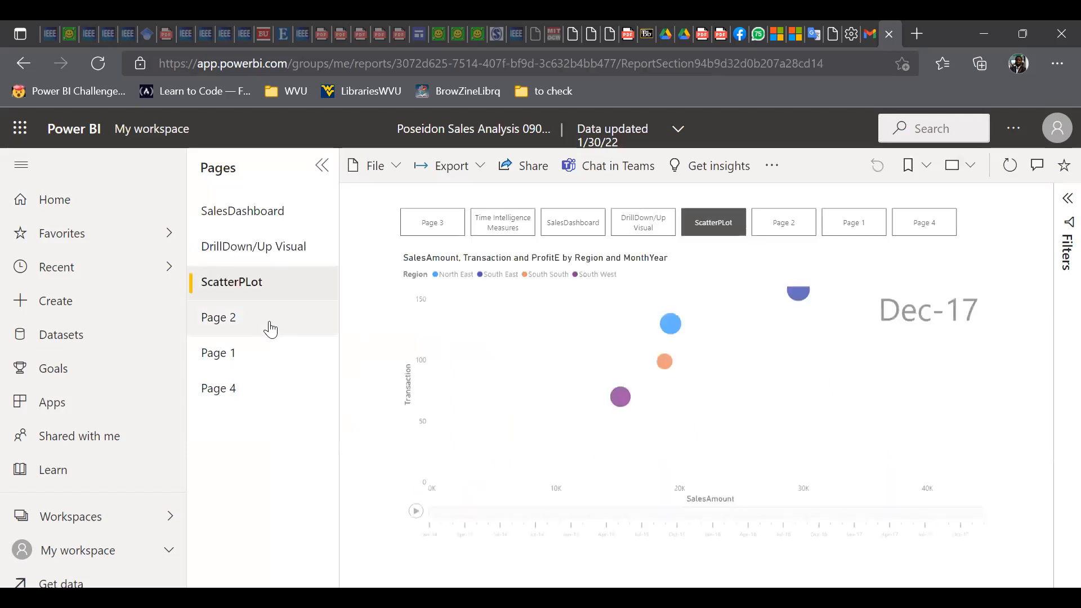
left_click(270, 329)
left_click(269, 363)
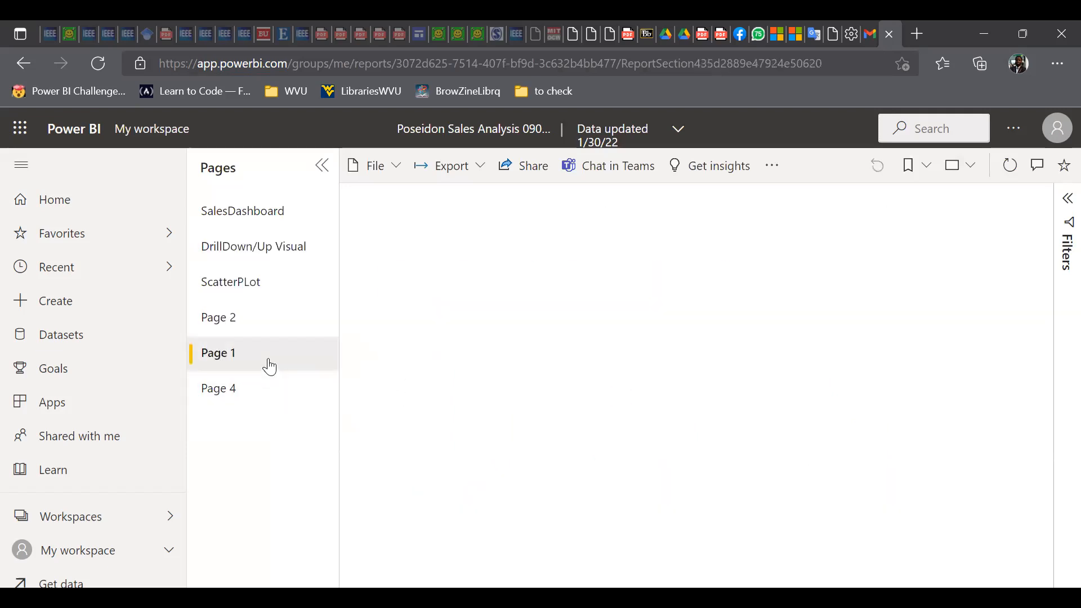
left_click(274, 389)
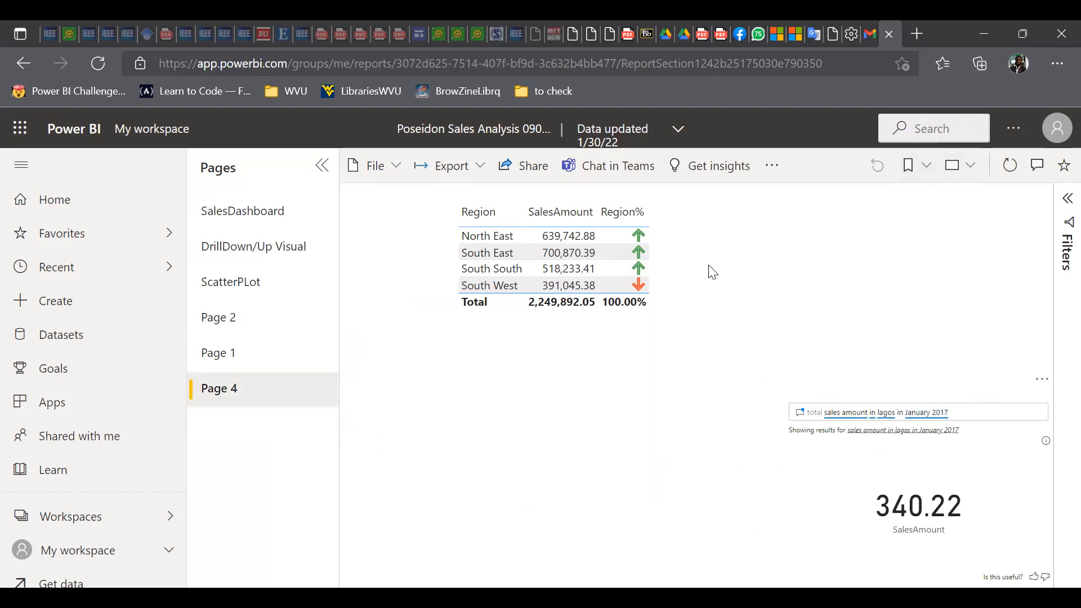
mouse_move(635, 297)
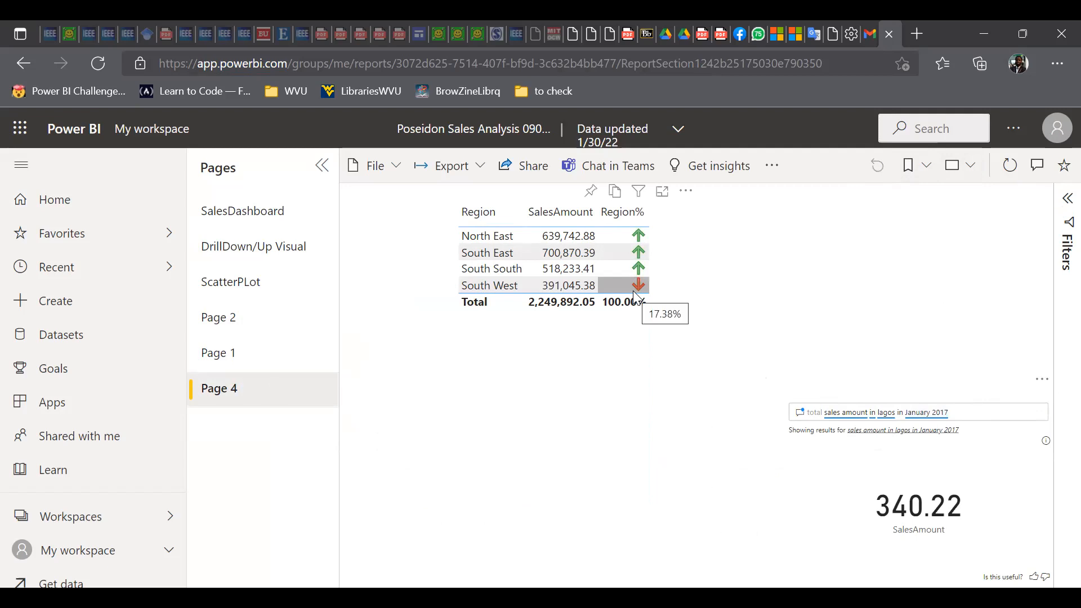
left_click(288, 353)
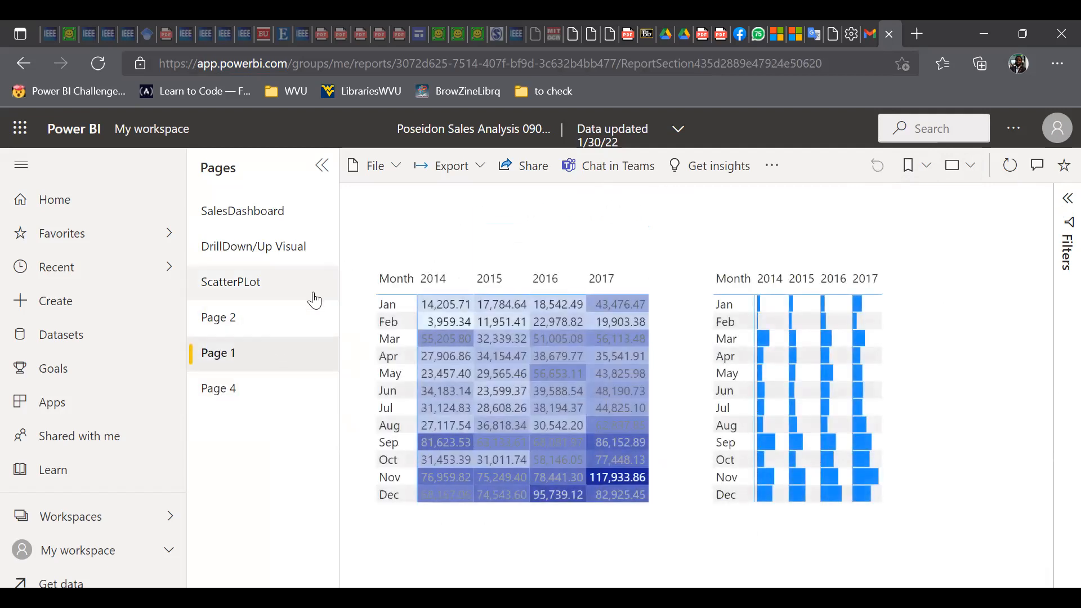
left_click(295, 385)
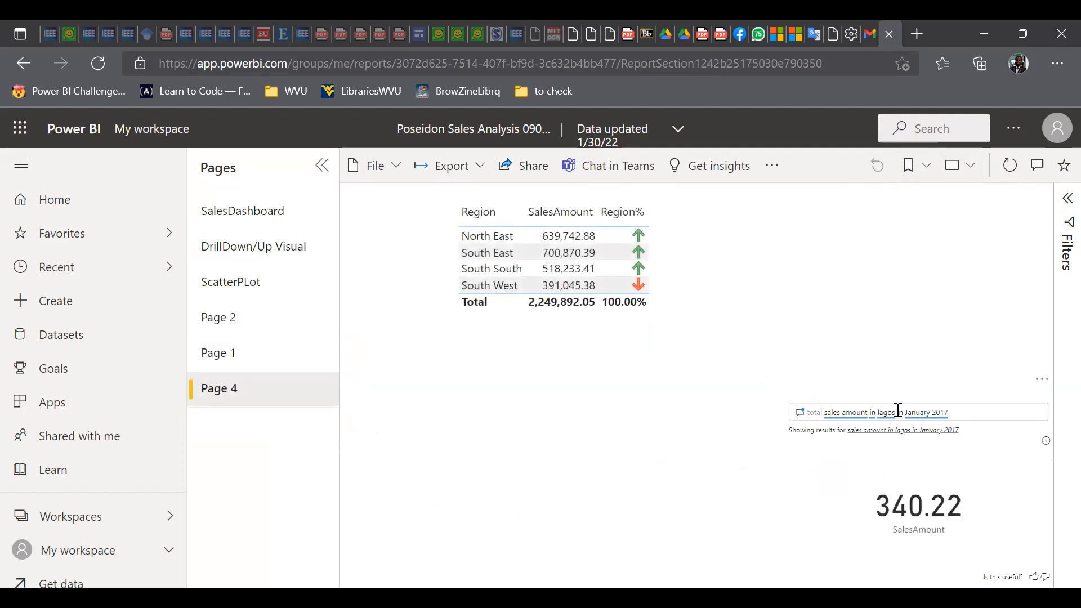
Step: Replay the ScatterPLot page's monthly animation, then finish on the SalesDashboard page
left_click(278, 299)
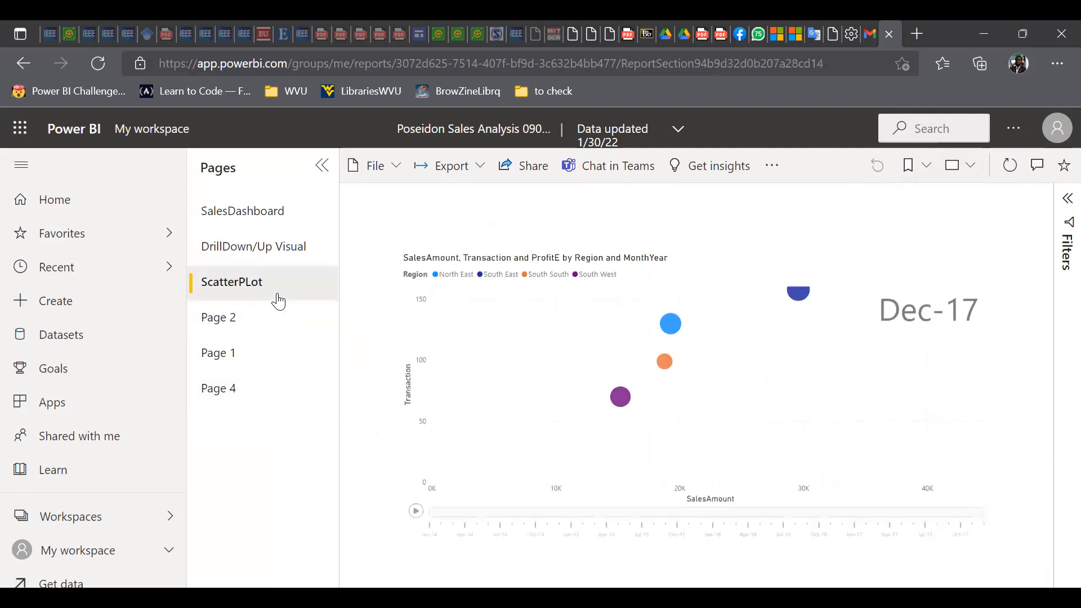
left_click(416, 512)
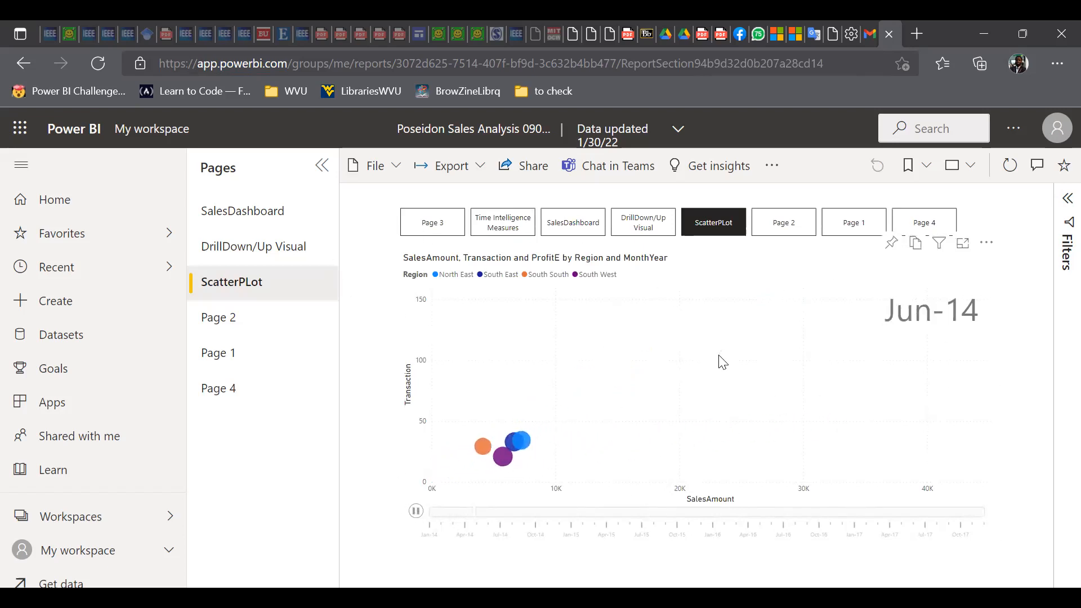
left_click(289, 246)
left_click(270, 213)
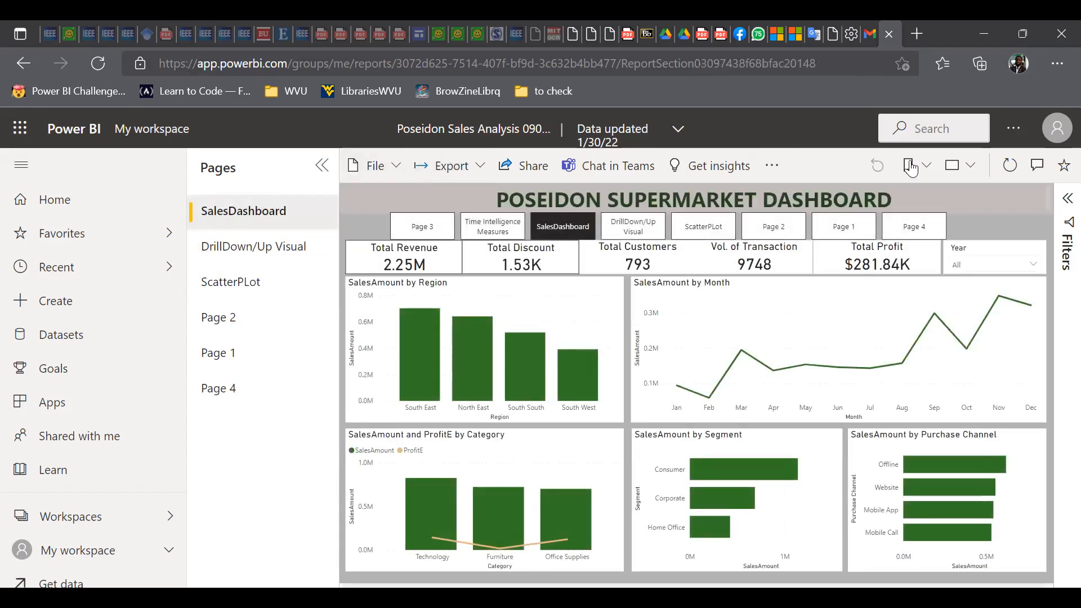
Step: Attempt File > Embed report > Publish to web (public) and dismiss the admin-enable notice
left_click(1017, 135)
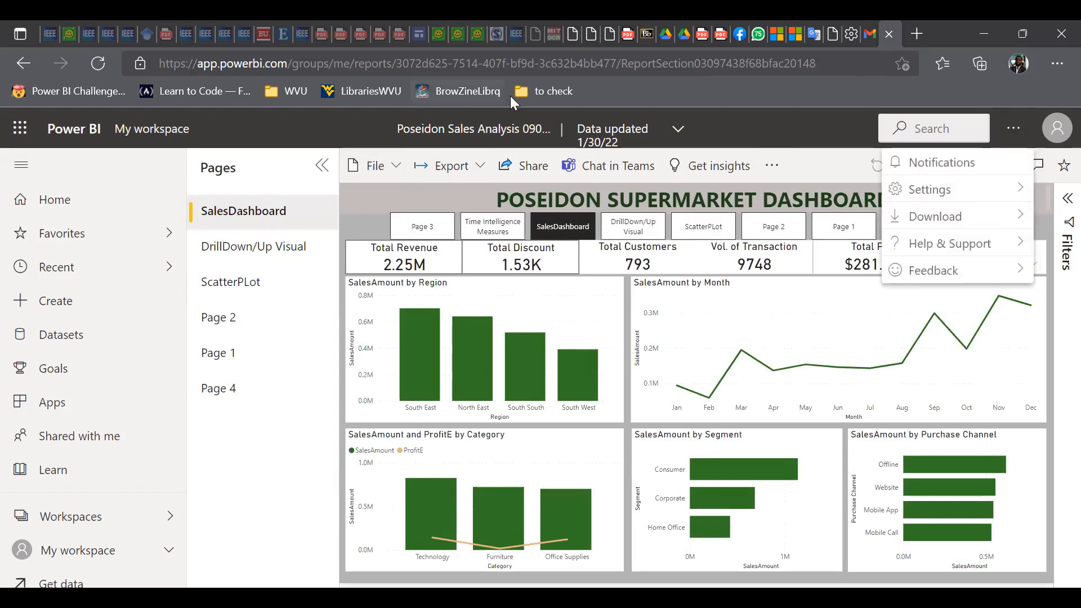
left_click(376, 169)
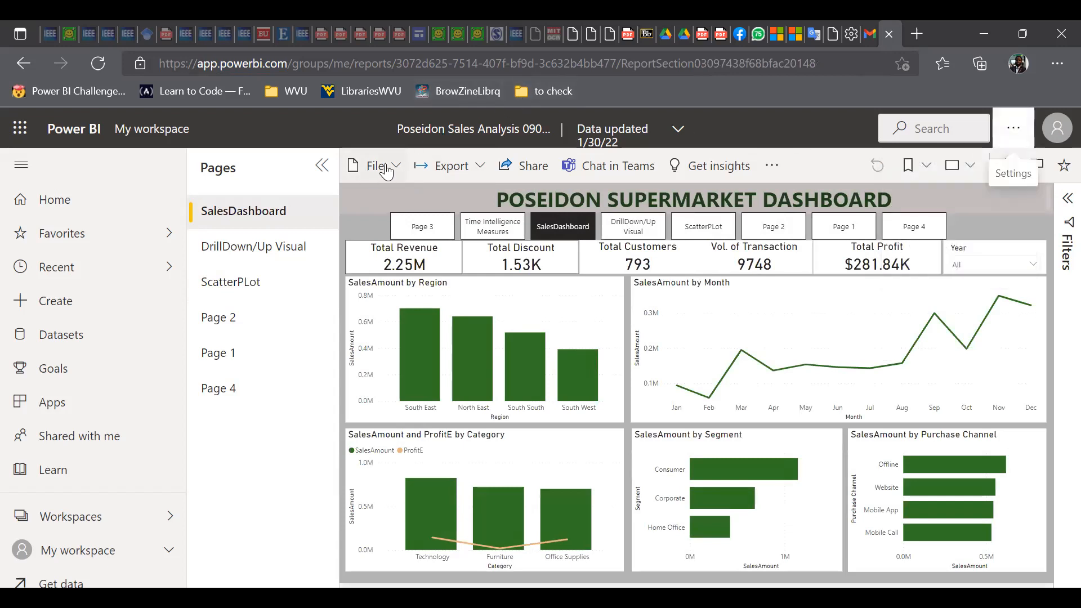
left_click(386, 171)
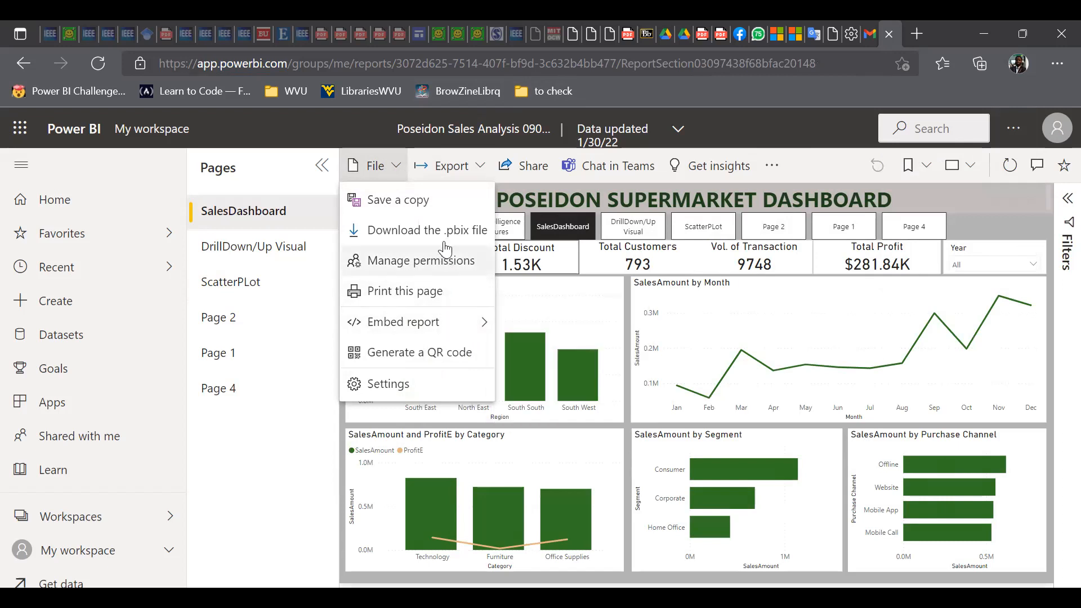
mouse_move(444, 326)
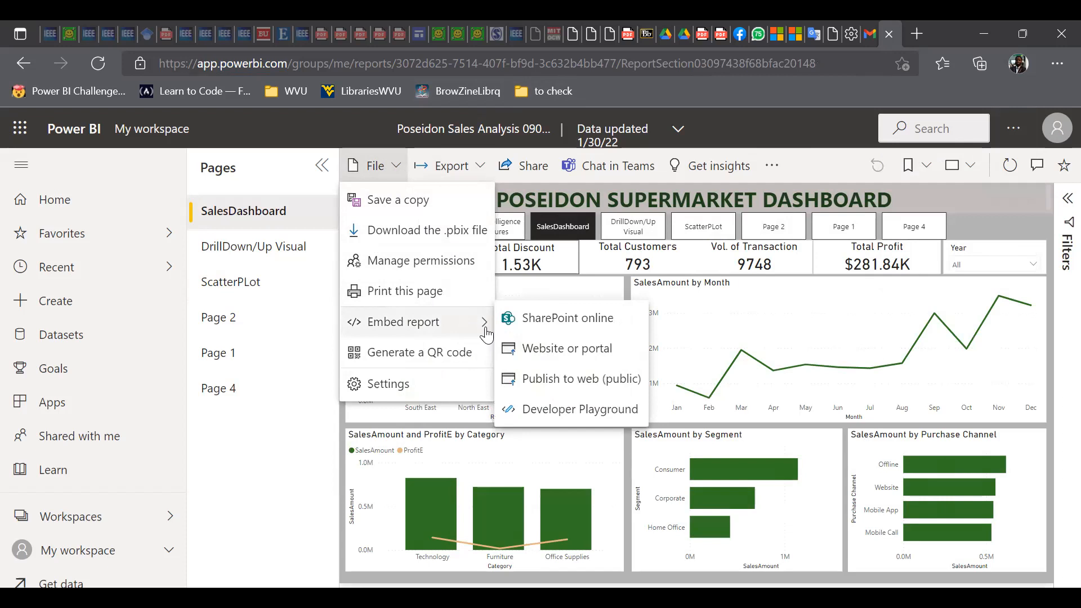
left_click(533, 380)
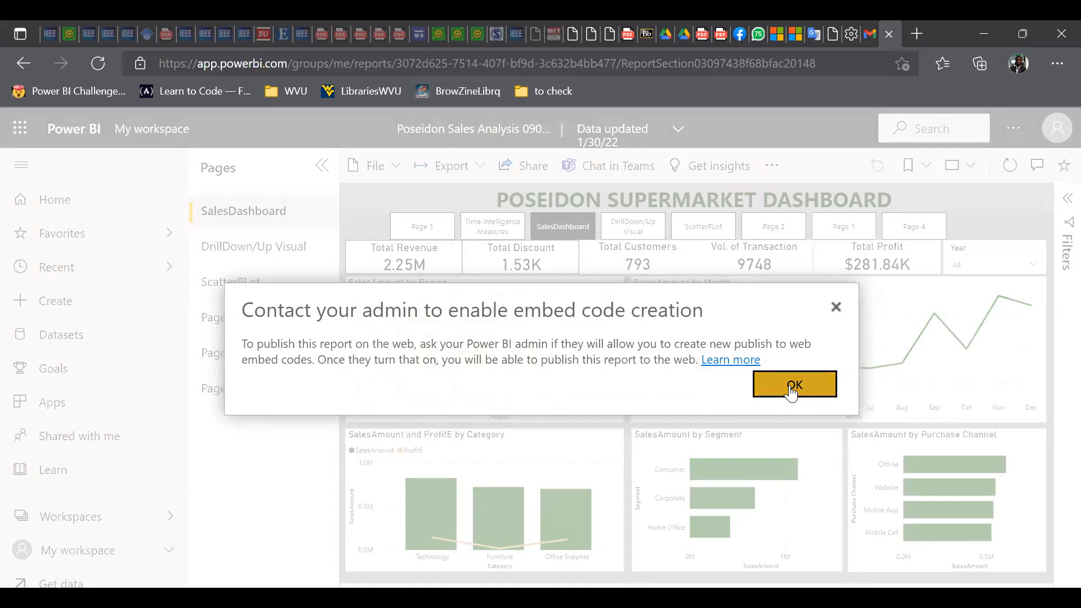
left_click(791, 389)
Step: Open the Admin portal from the settings menu
left_click(1016, 129)
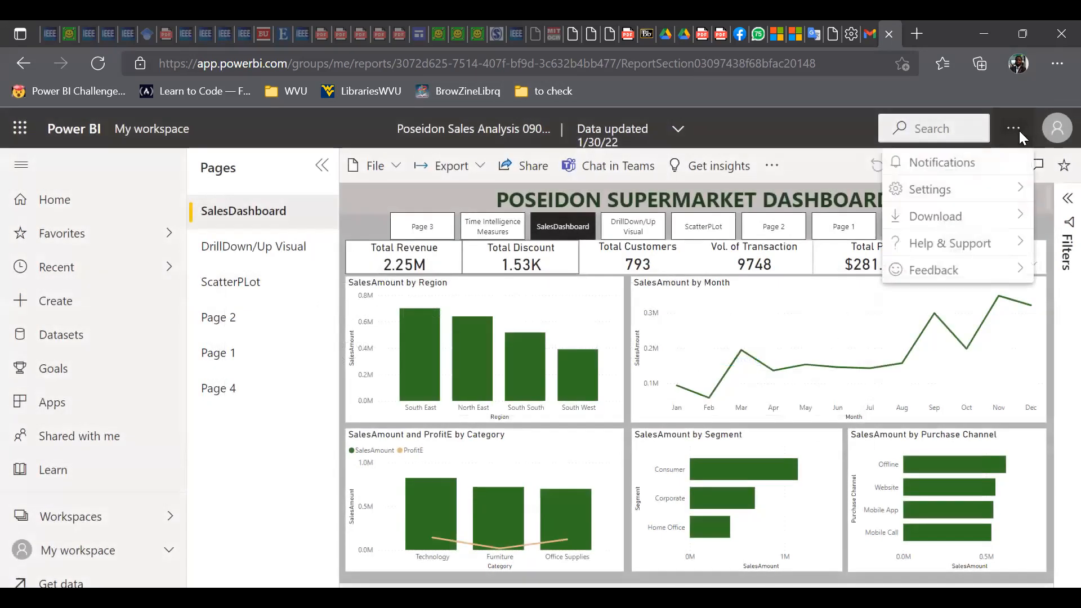
mouse_move(919, 198)
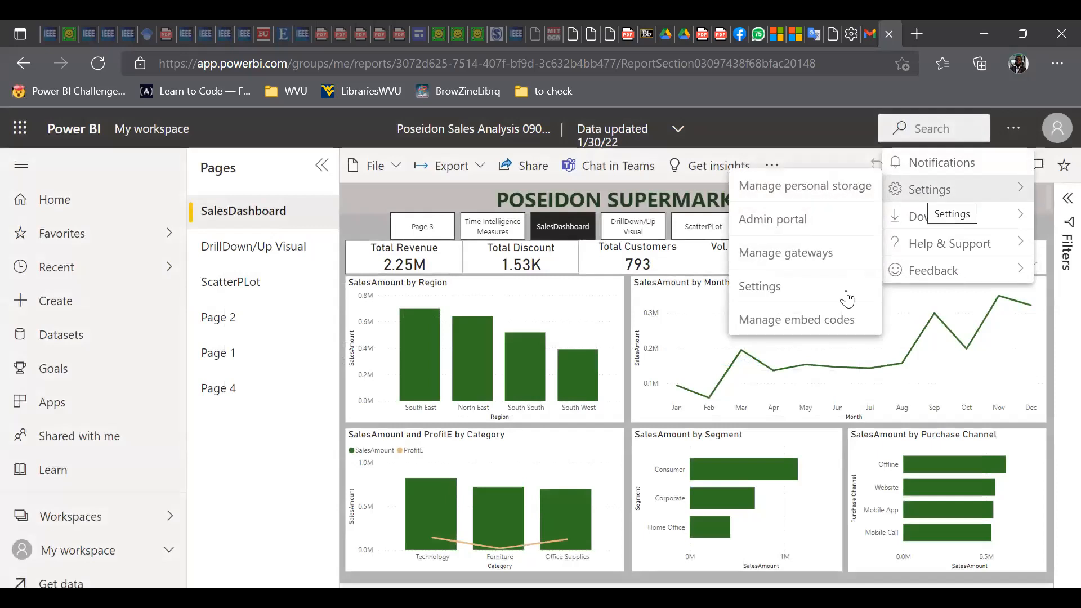
left_click(825, 231)
scroll(617, 315, "down", 2)
scroll(617, 315, "up", 2)
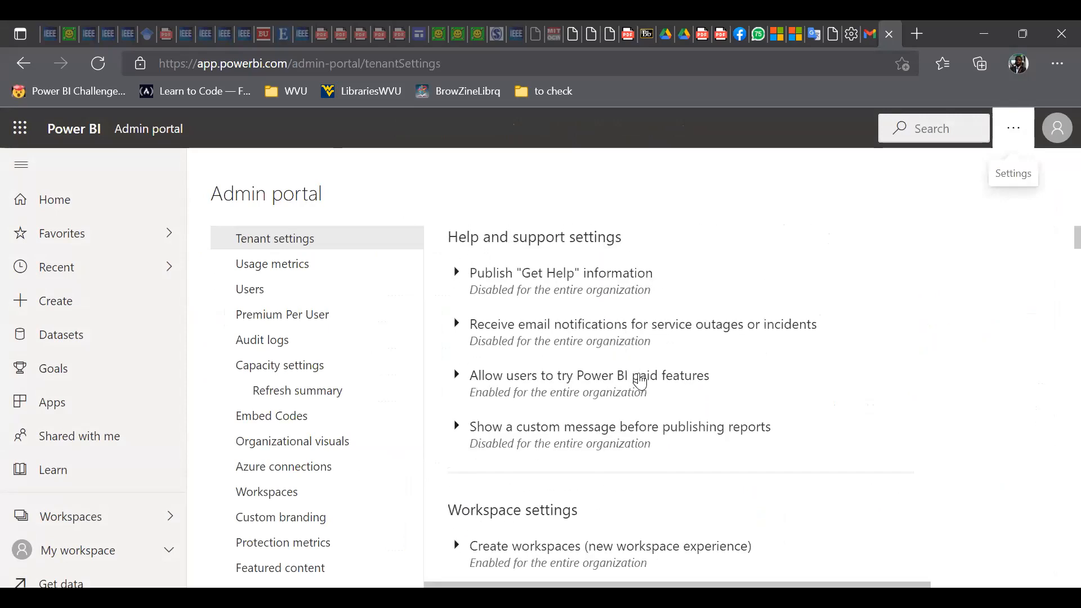
scroll(654, 403, "down", 10)
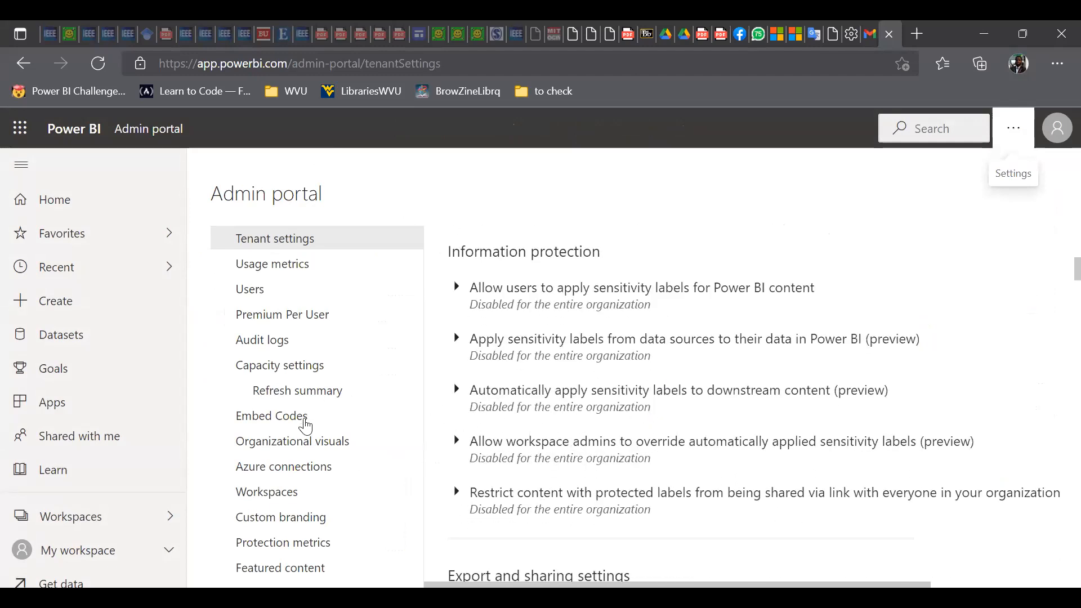
Step: Check the Embed Codes list, then return to Tenant settings and scroll to Publish to web
left_click(304, 421)
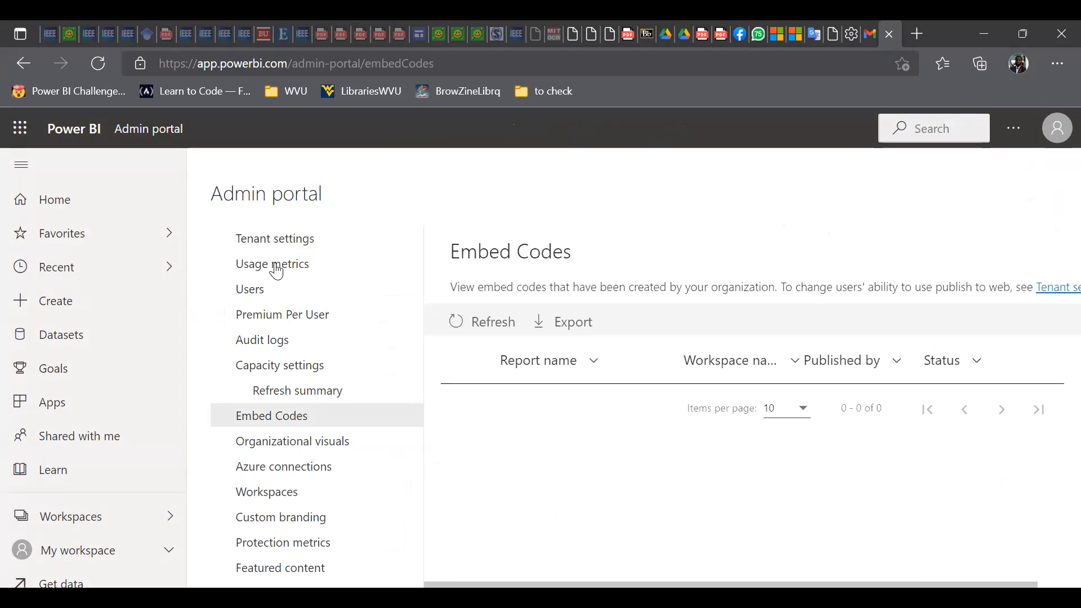
left_click(275, 241)
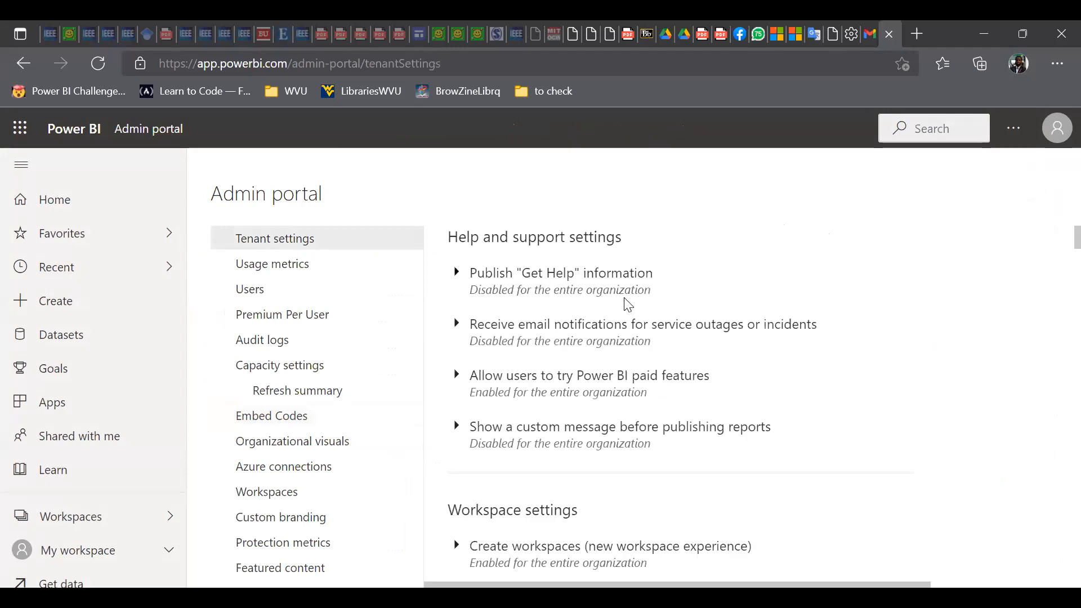
scroll(630, 316, "down", 4)
scroll(629, 316, "down", 10)
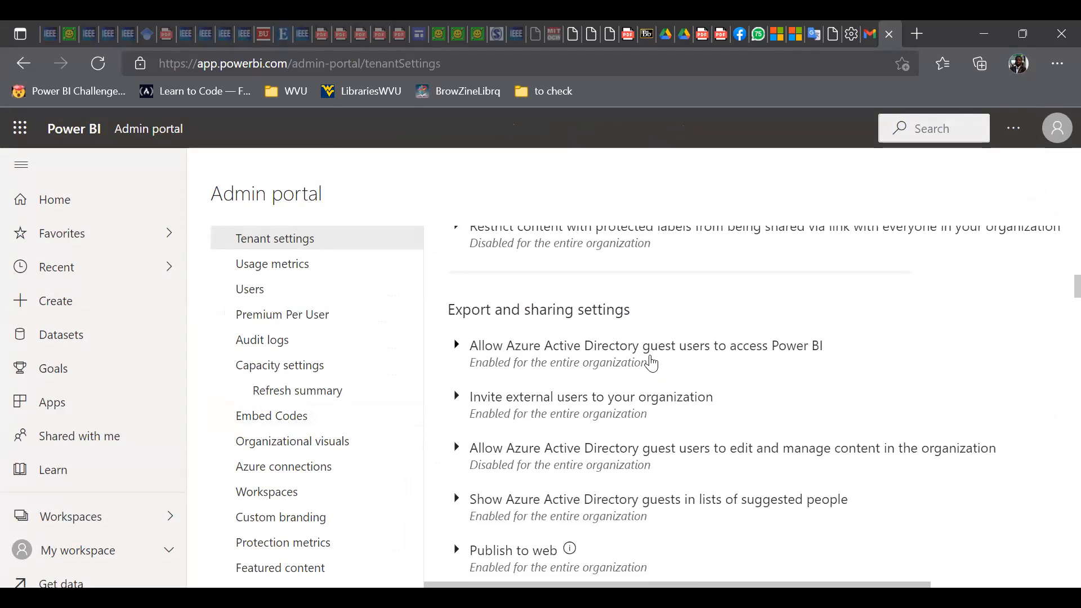
scroll(563, 434, "down", 2)
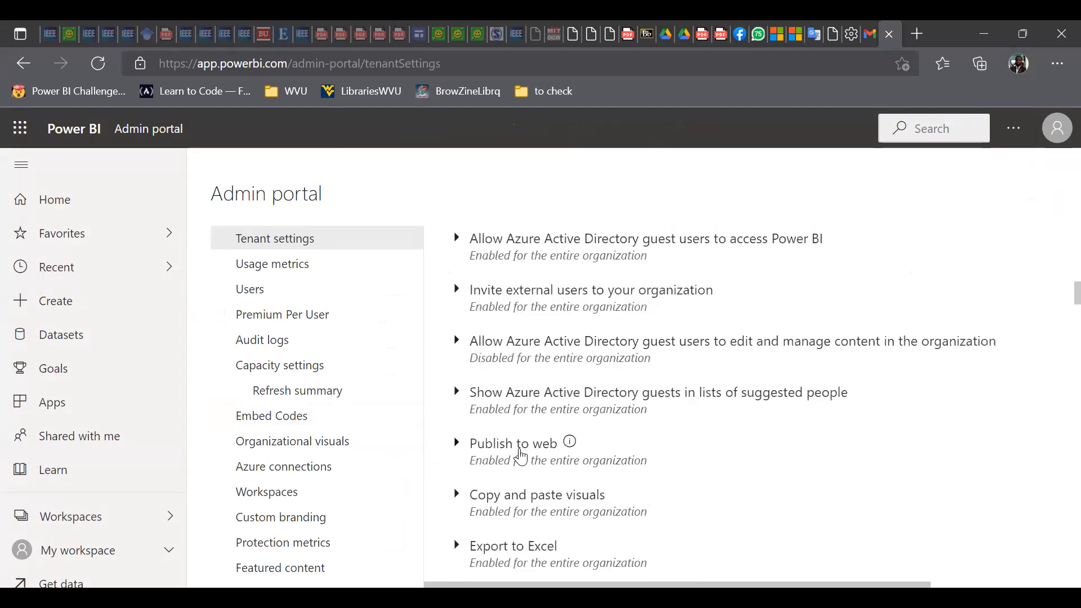
Step: Set Publish to web to allow existing and new codes for the entire organization
left_click(540, 458)
scroll(557, 459, "down", 3)
scroll(544, 481, "down", 2)
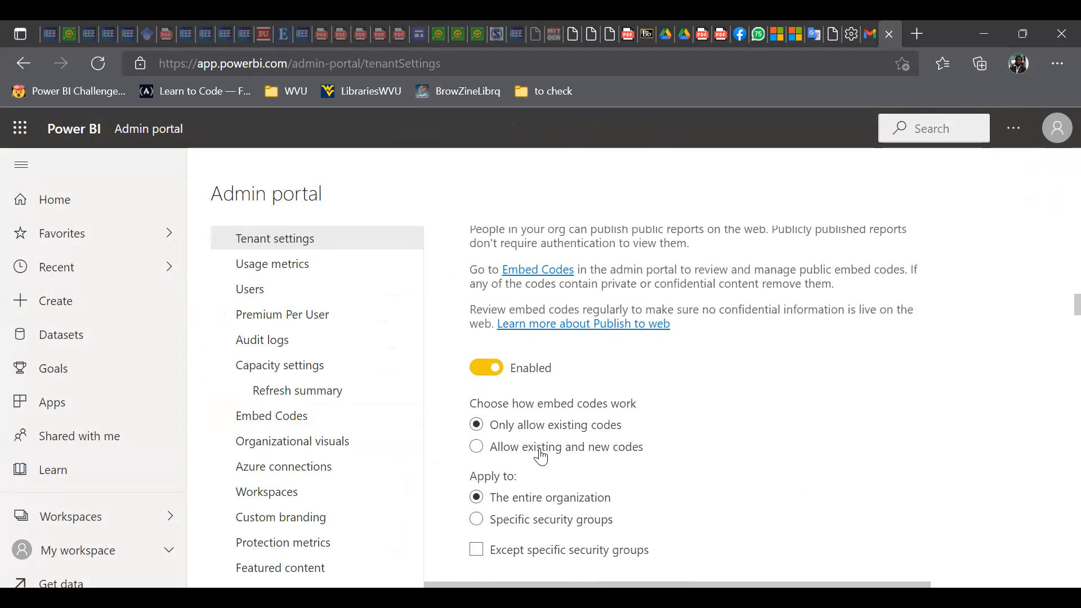
left_click(540, 454)
scroll(573, 461, "down", 1)
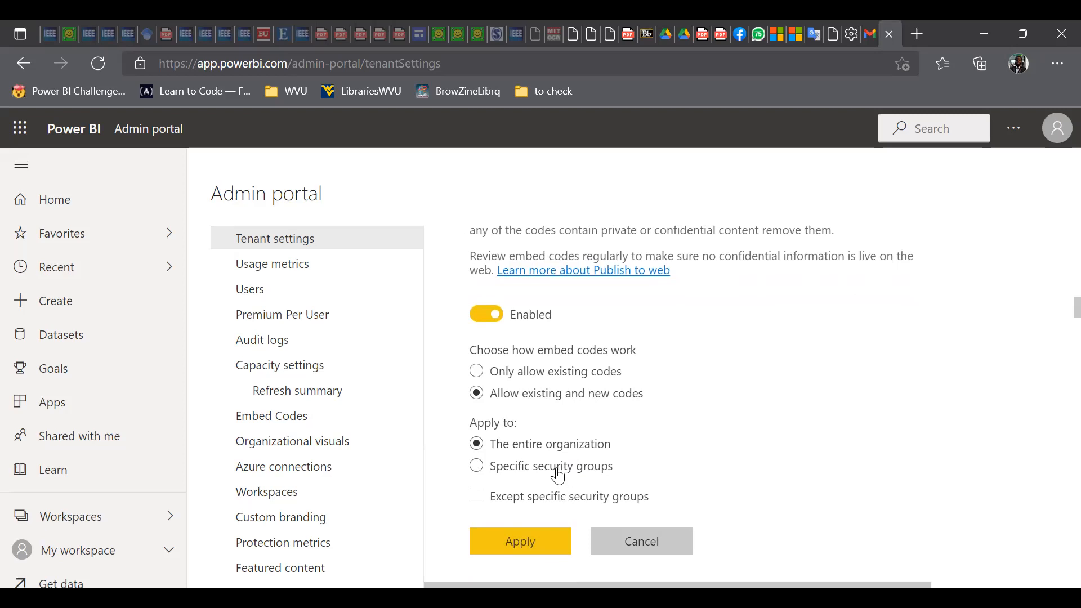
left_click(557, 467)
left_click(553, 451)
scroll(595, 444, "up", 2)
scroll(598, 444, "down", 3)
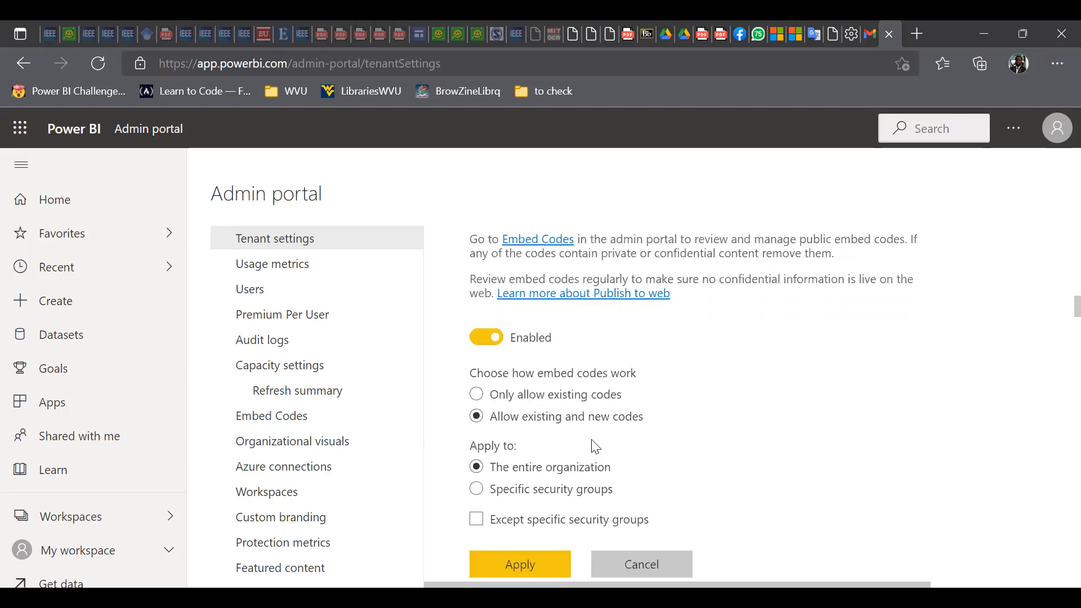
Step: Apply the Publish to web setting and close the confirmation notification
left_click(536, 488)
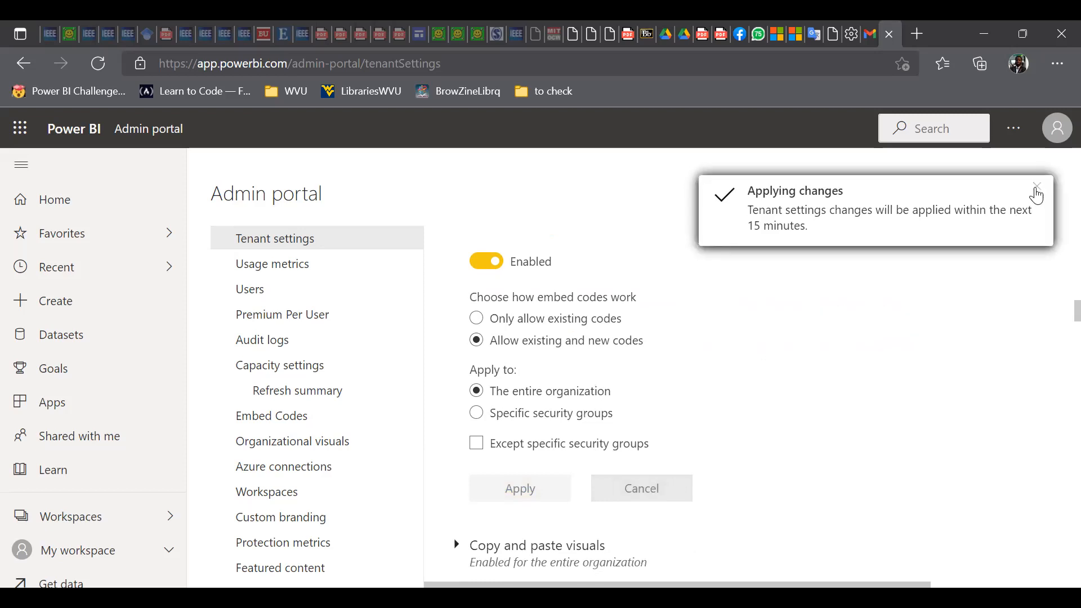
left_click(1036, 186)
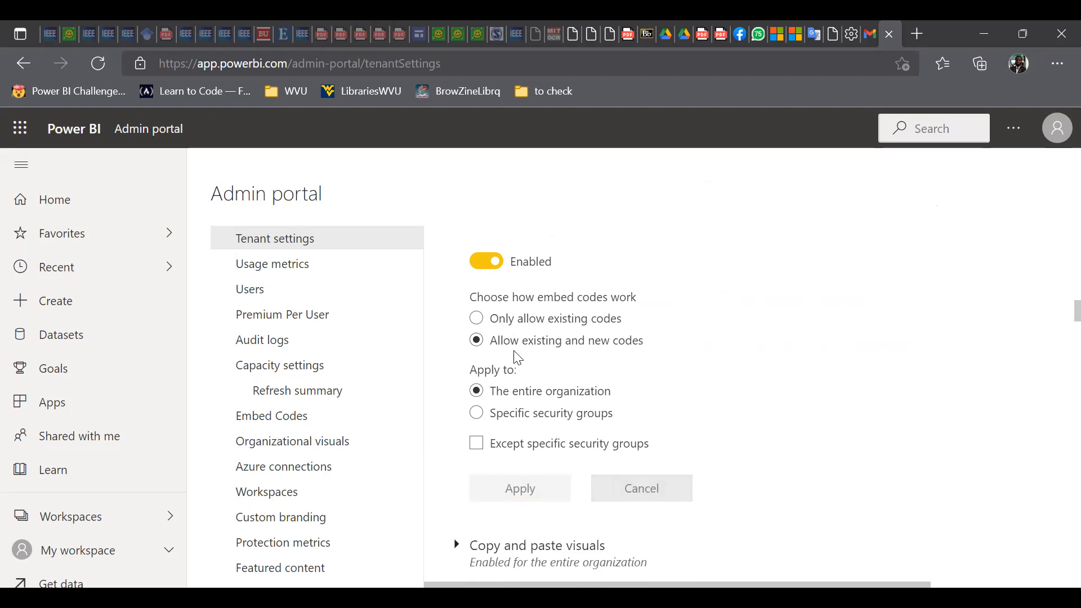
scroll(533, 352, "up", 2)
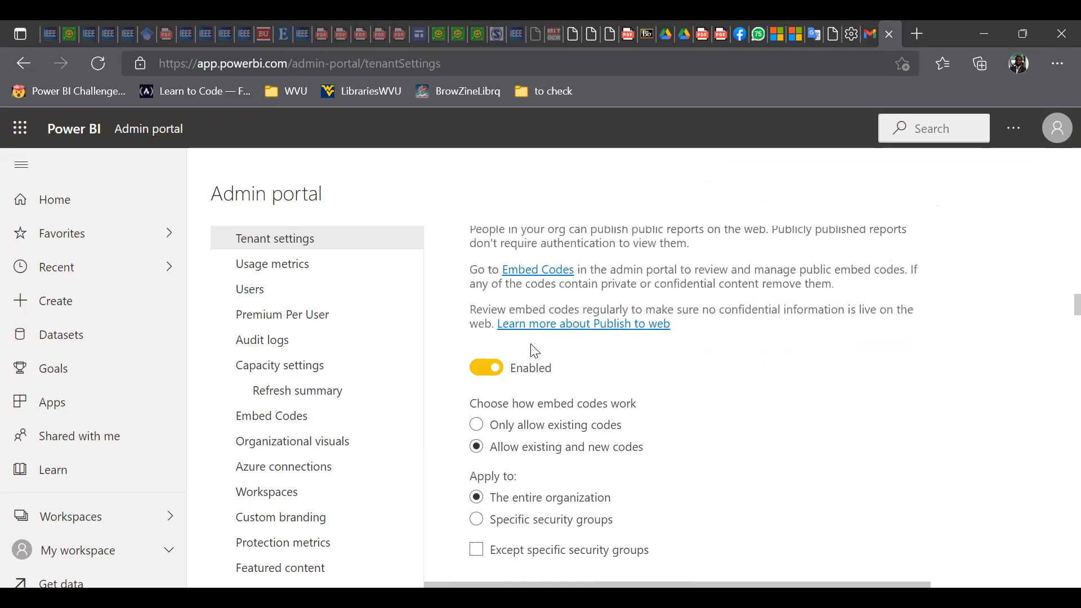
scroll(532, 352, "up", 5)
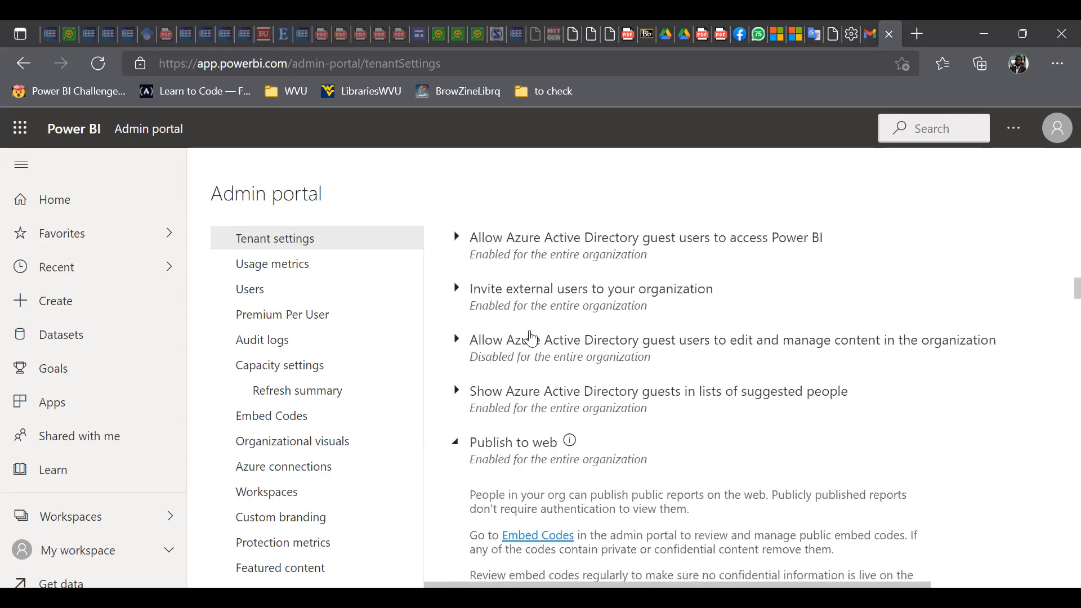
Step: Open the Poseidon Sales Analysis report from My workspace
left_click(32, 201)
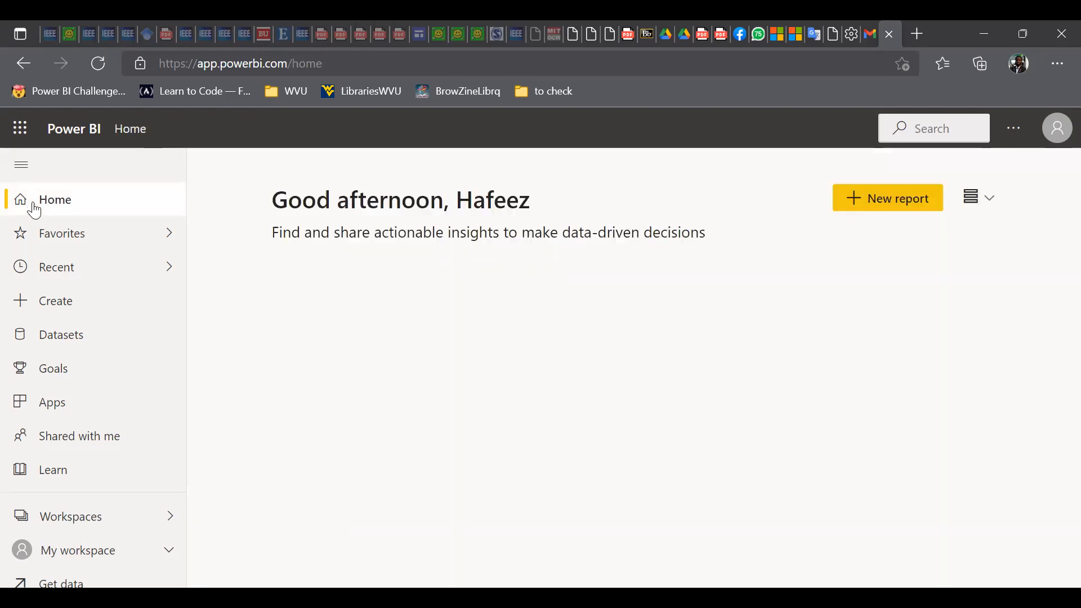
left_click(86, 516)
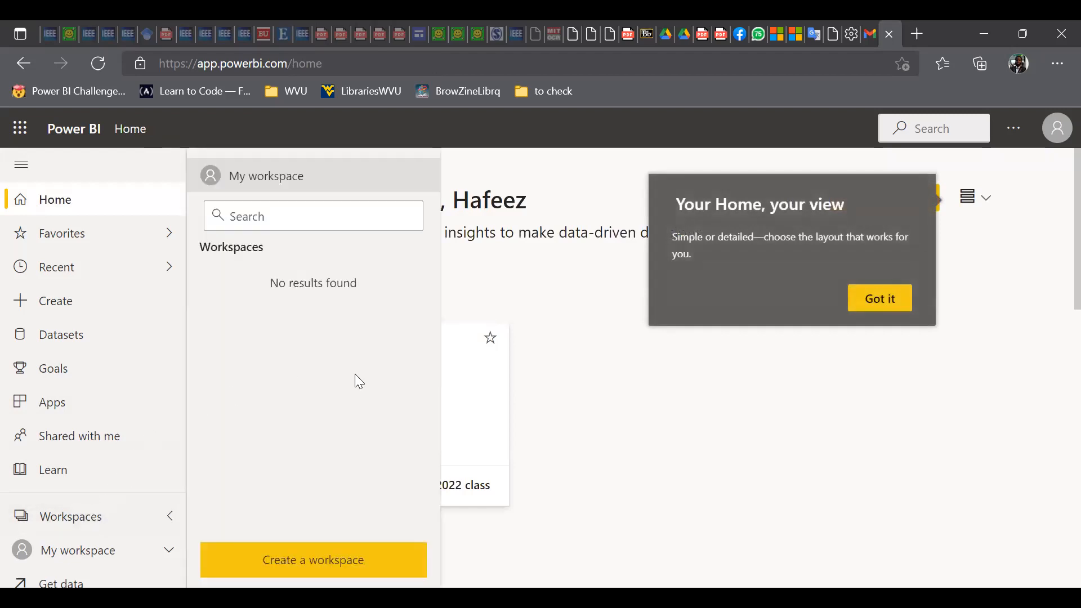
left_click(117, 518)
left_click(89, 556)
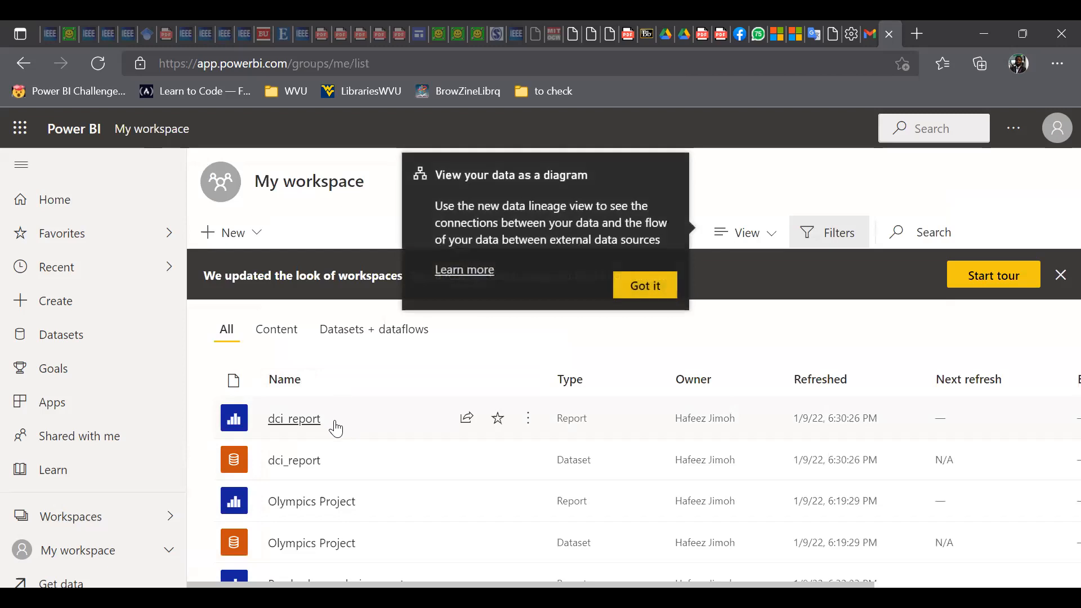
scroll(336, 428, "down", 3)
scroll(332, 484, "down", 2)
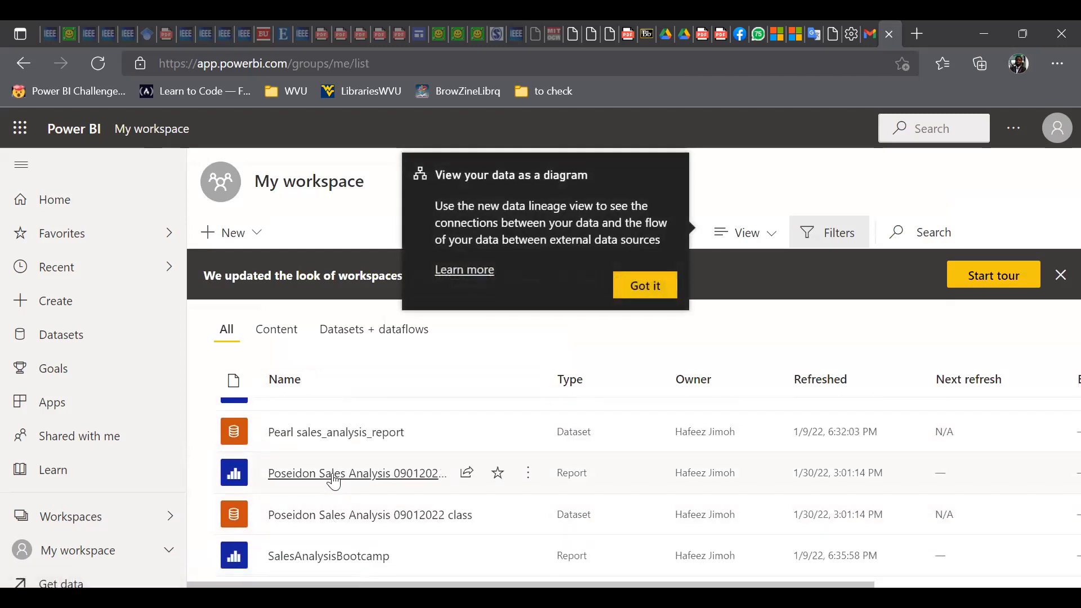
left_click(332, 475)
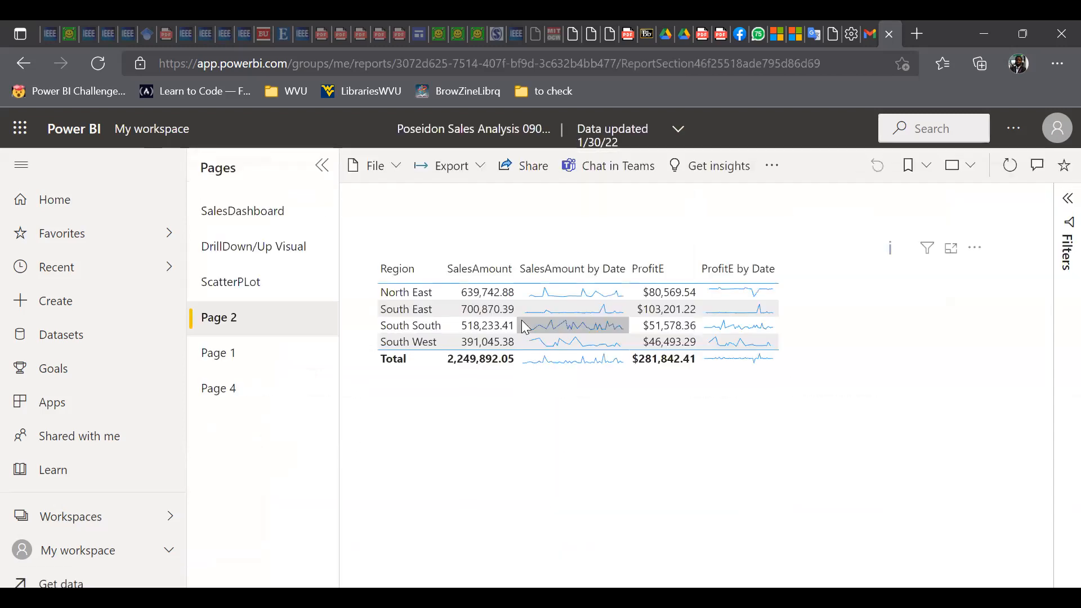
Step: Create a public Publish to web embed code for the report and publish it
left_click(399, 170)
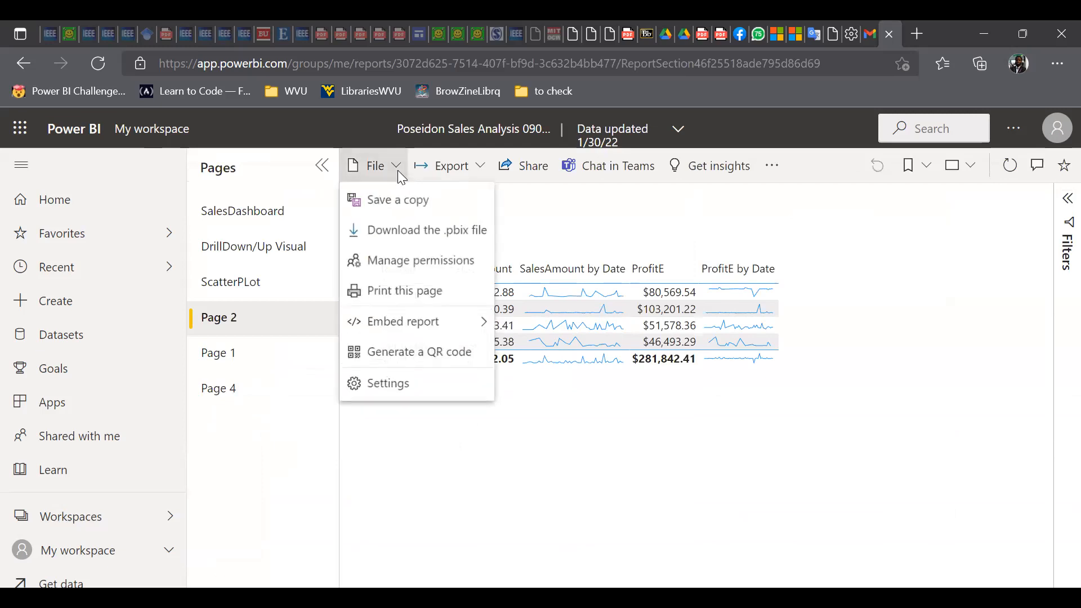
mouse_move(428, 322)
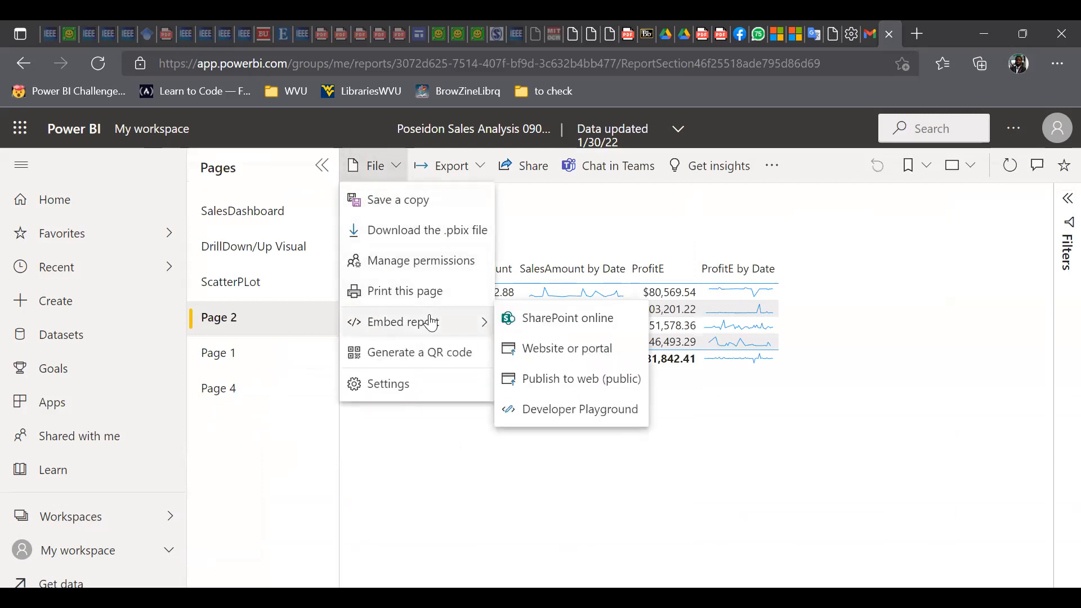
left_click(540, 373)
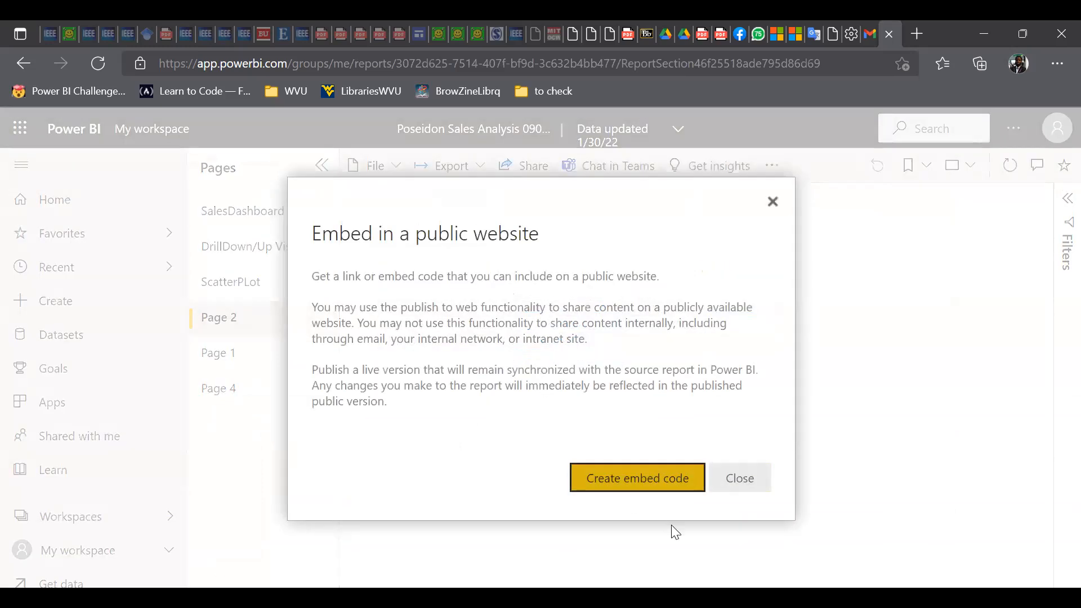
left_click(654, 484)
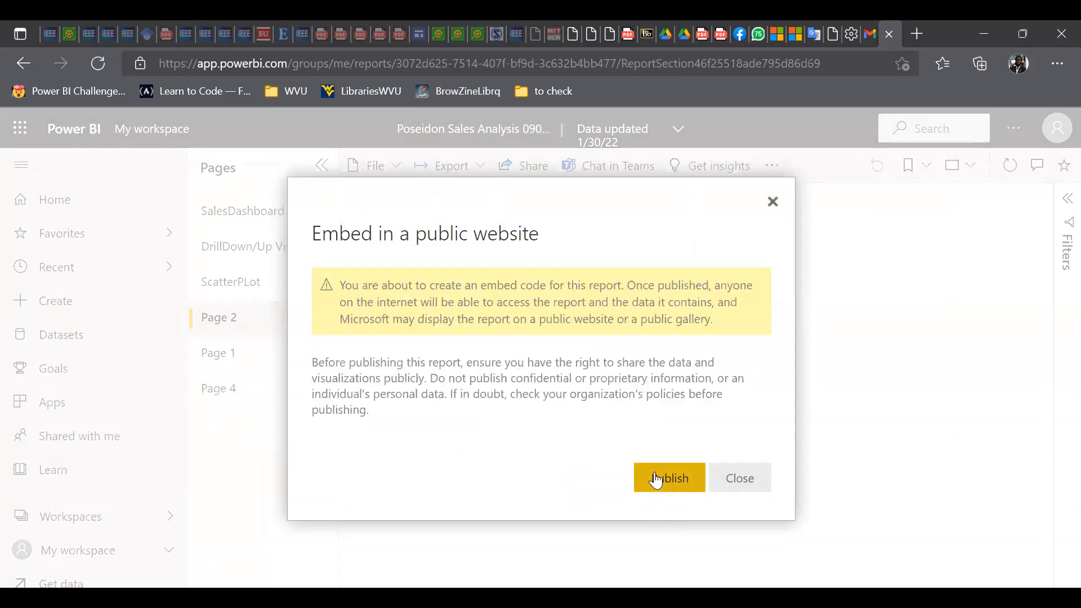
left_click(664, 480)
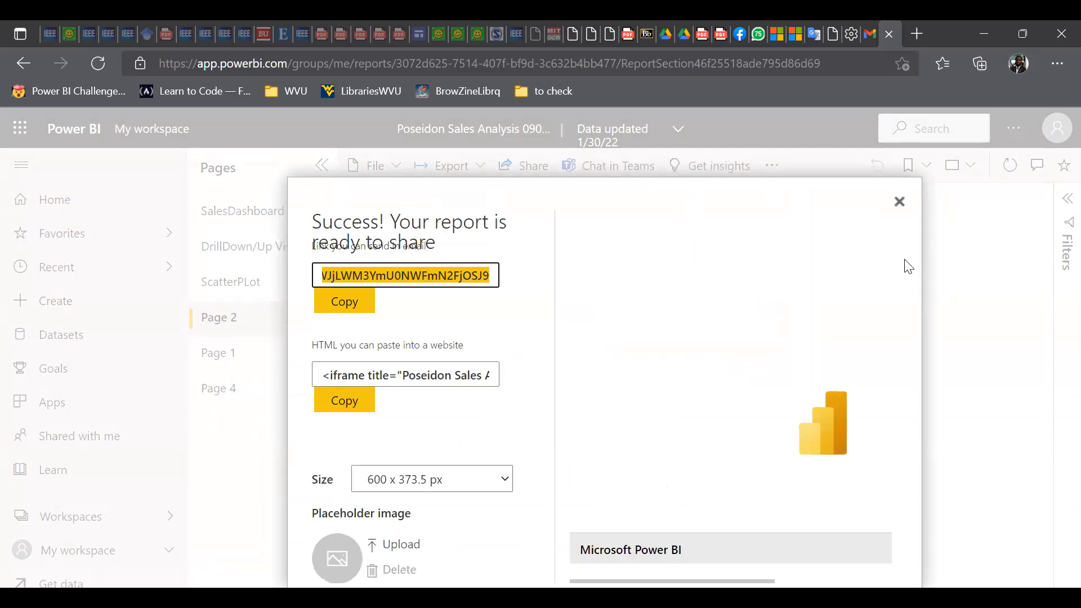
left_click(899, 202)
Step: Review the report's public link and iframe embed code, then close the window
left_click(397, 160)
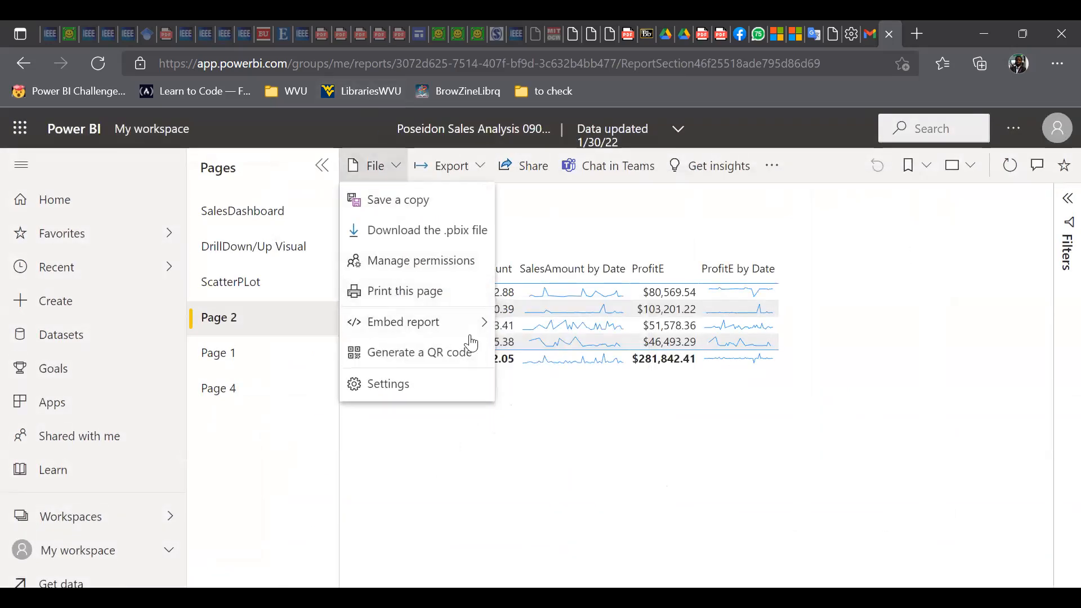
mouse_move(462, 324)
left_click(539, 379)
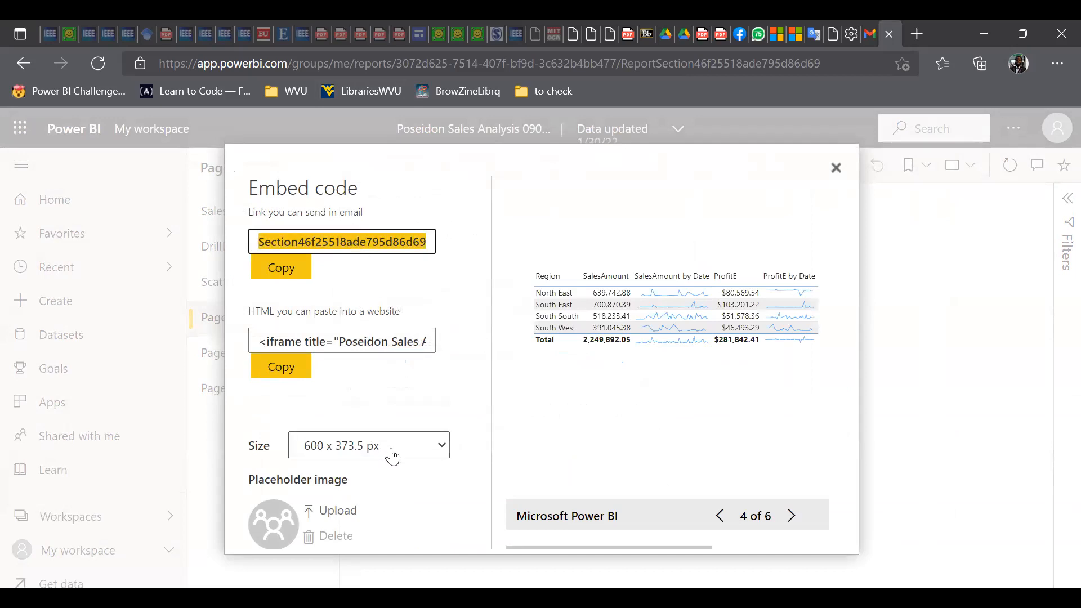
left_click_drag(669, 544, 789, 547)
left_click(835, 168)
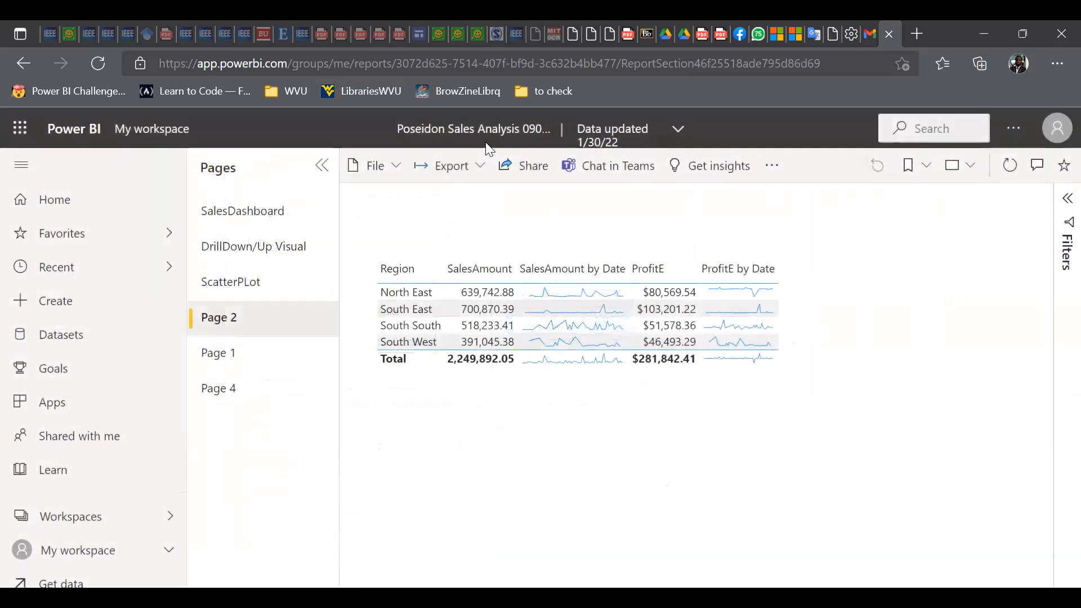
left_click(381, 163)
mouse_move(439, 324)
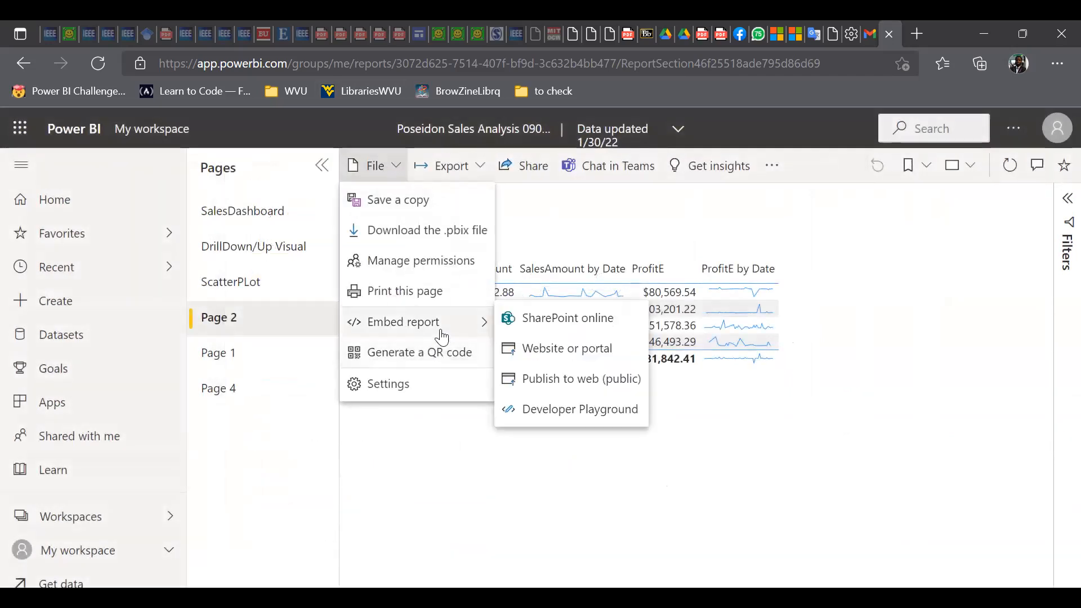
left_click(551, 351)
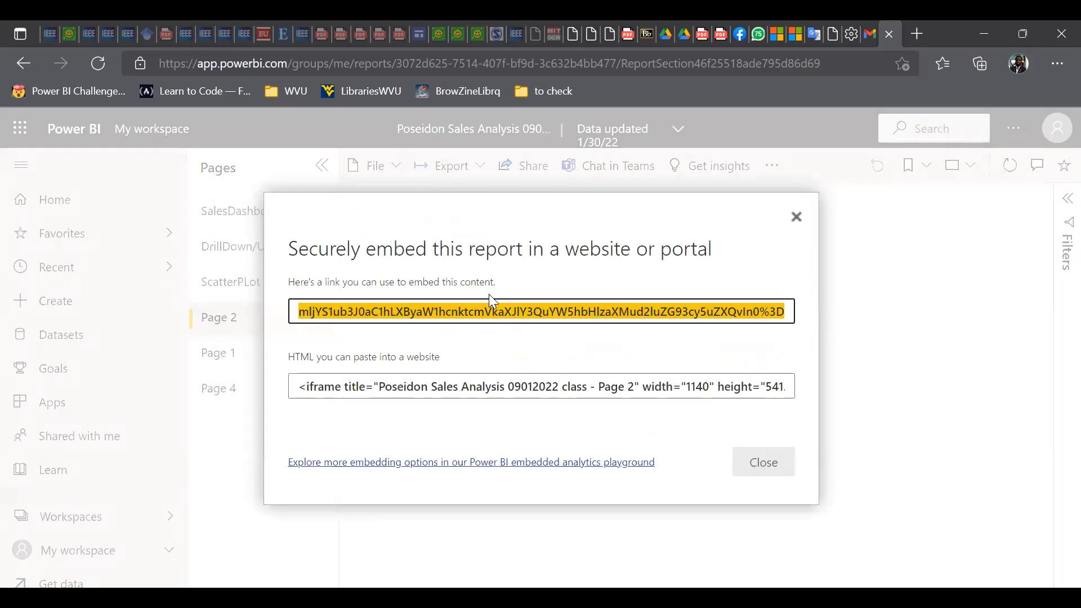
left_click(606, 313)
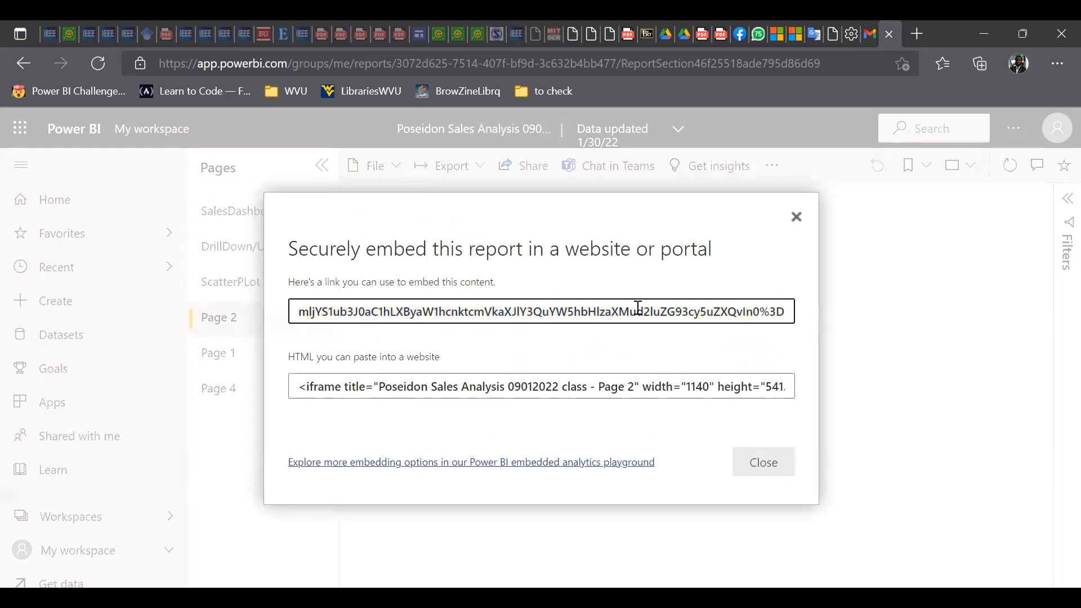
left_click(638, 308)
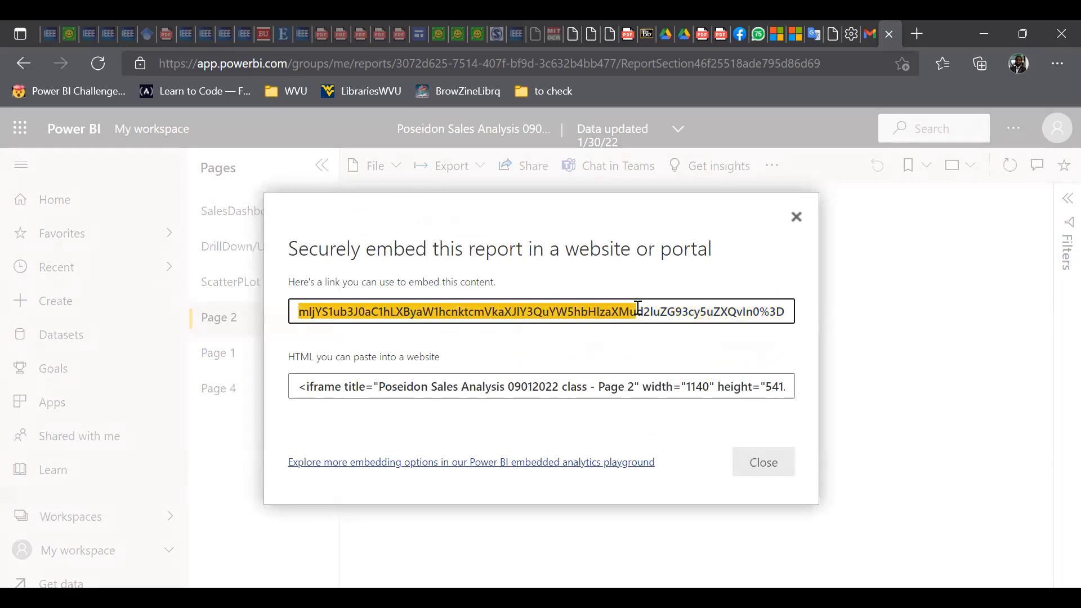
left_click(646, 308)
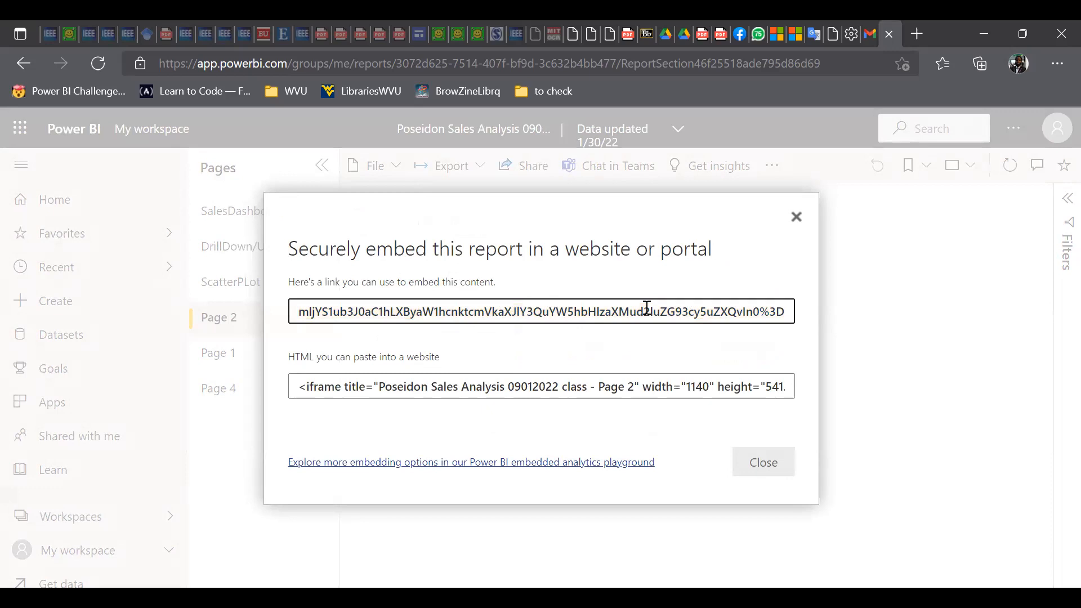
scroll(647, 308, "left", 15)
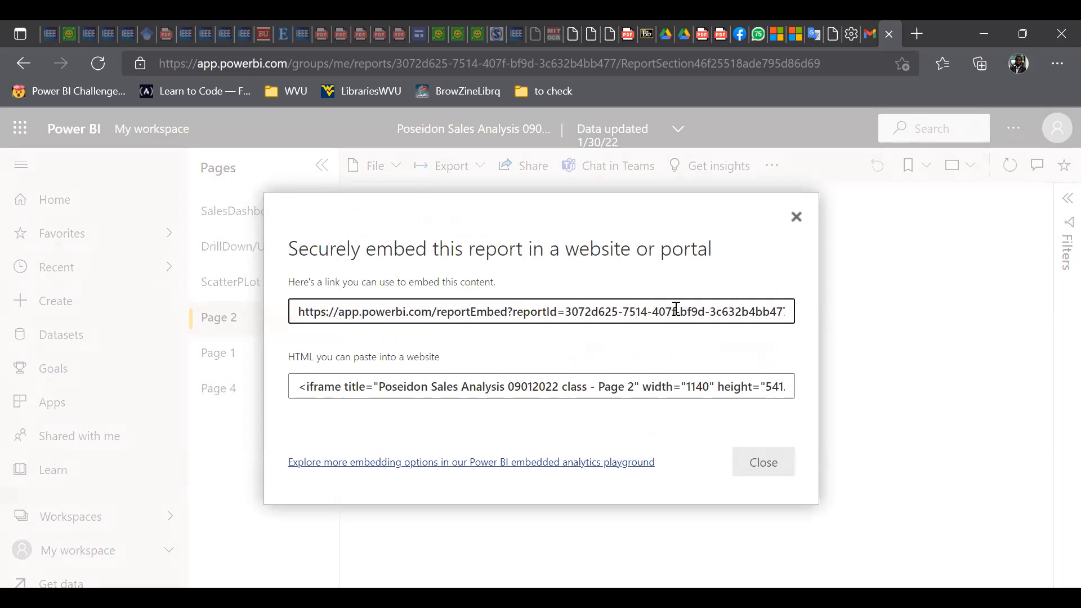
left_click(796, 217)
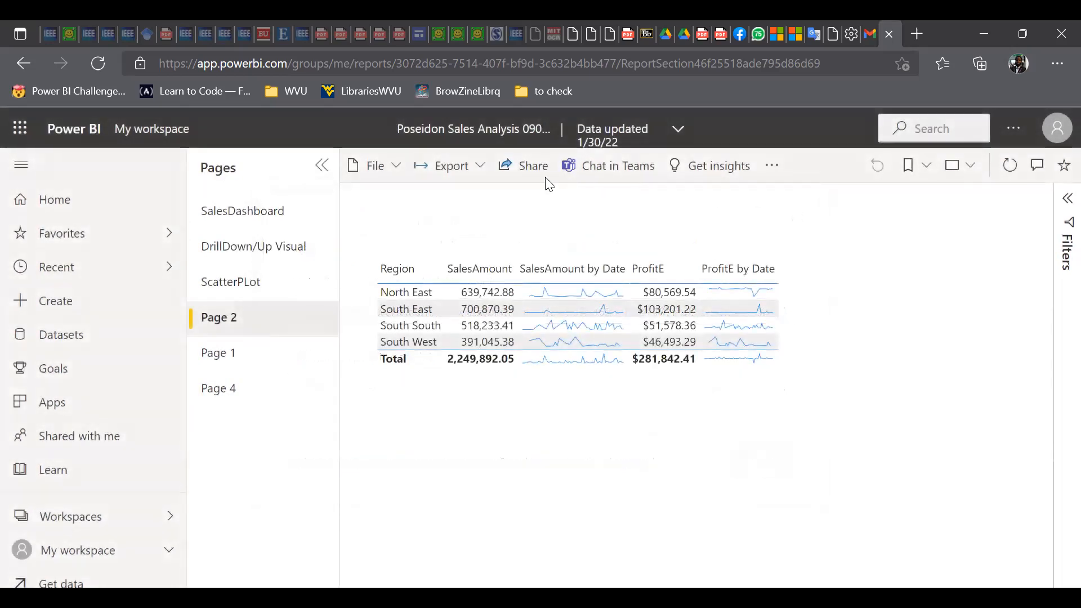
Step: Copy the report's public Publish to web link
left_click(403, 168)
mouse_move(443, 325)
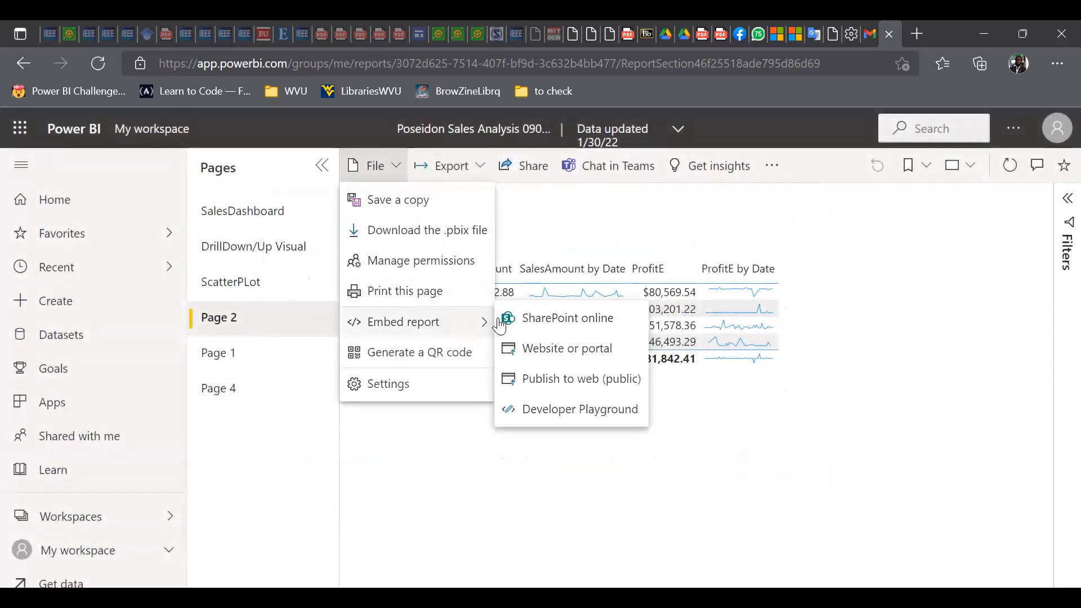
left_click(578, 381)
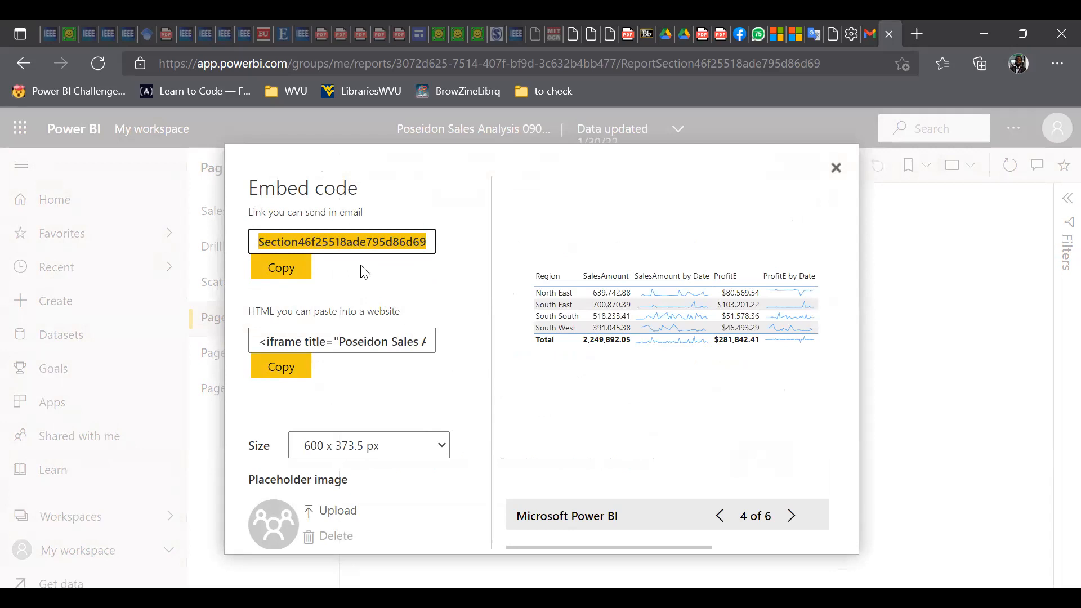
left_click(279, 271)
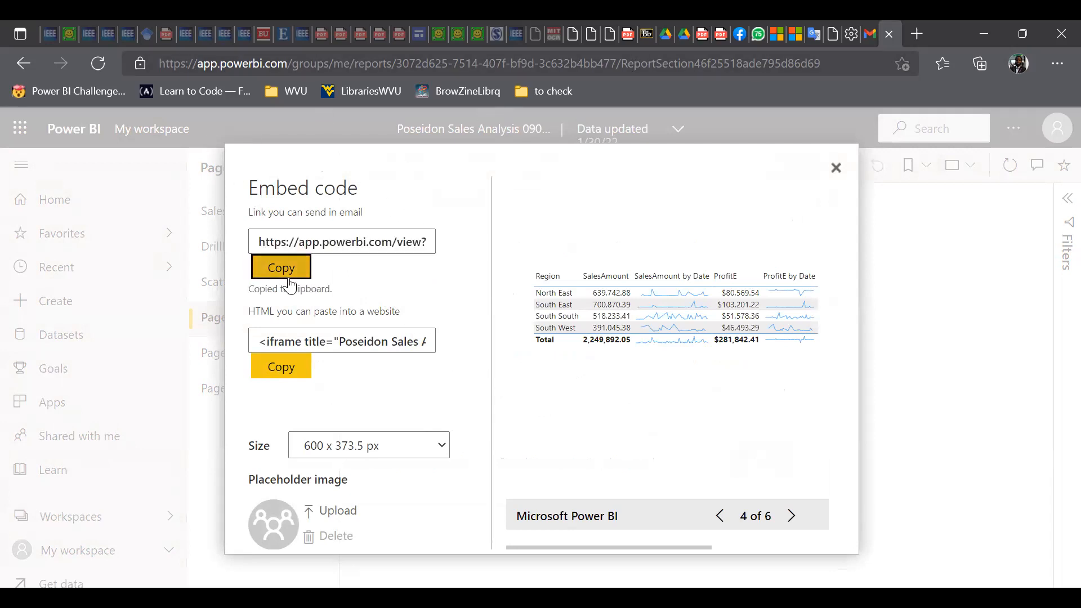
Step: Load the copied link in a new browser tab and go back to SalesDashboard, page 1 of 6
key("ctrl+t")
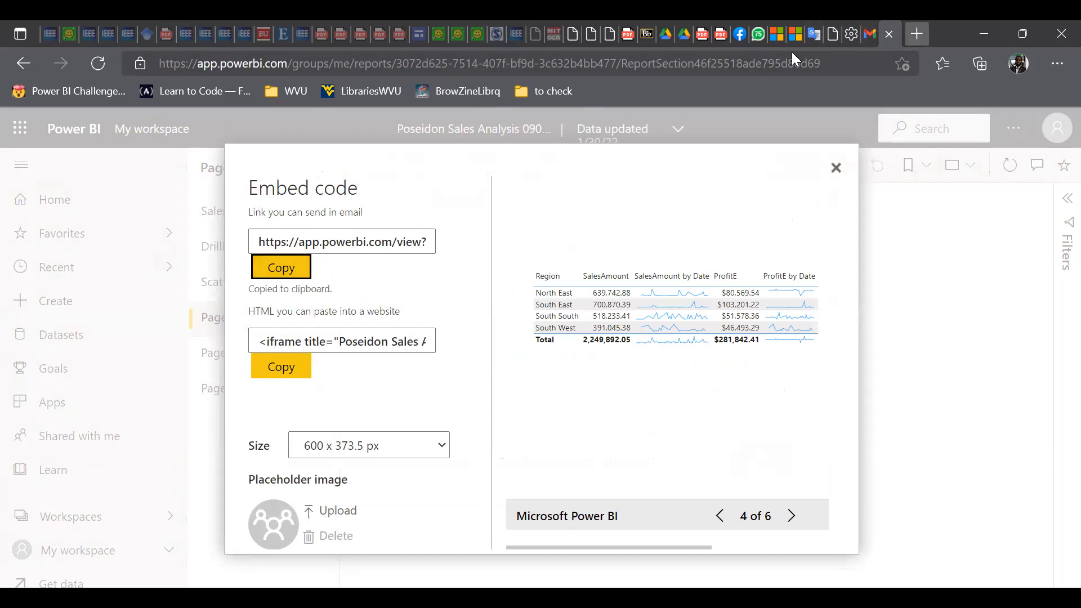
key("ctrl+v")
key("Return")
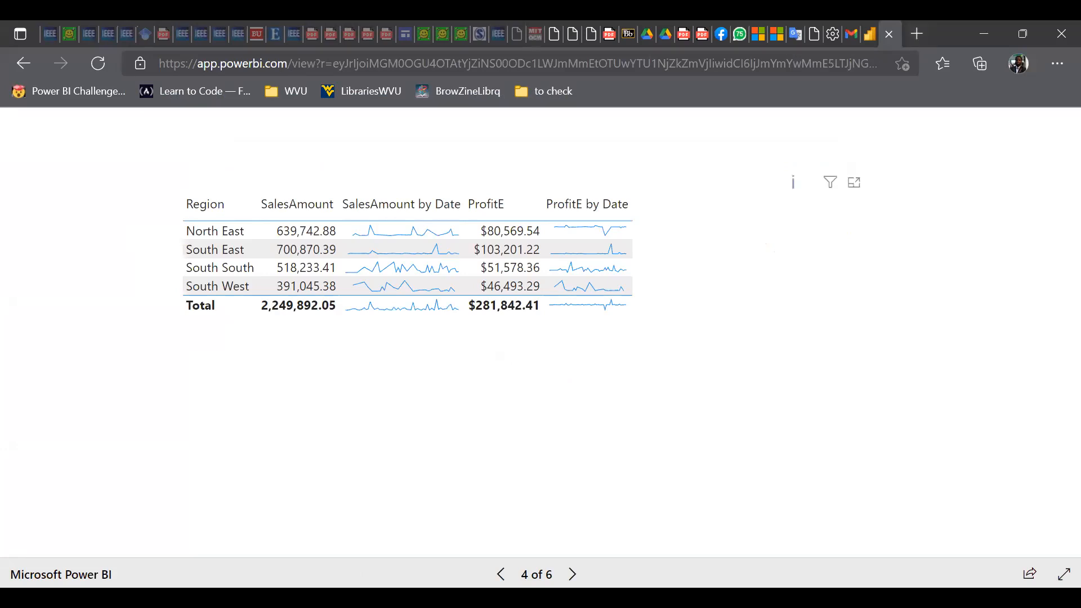
left_click(501, 575)
left_click(500, 575)
left_click(500, 575)
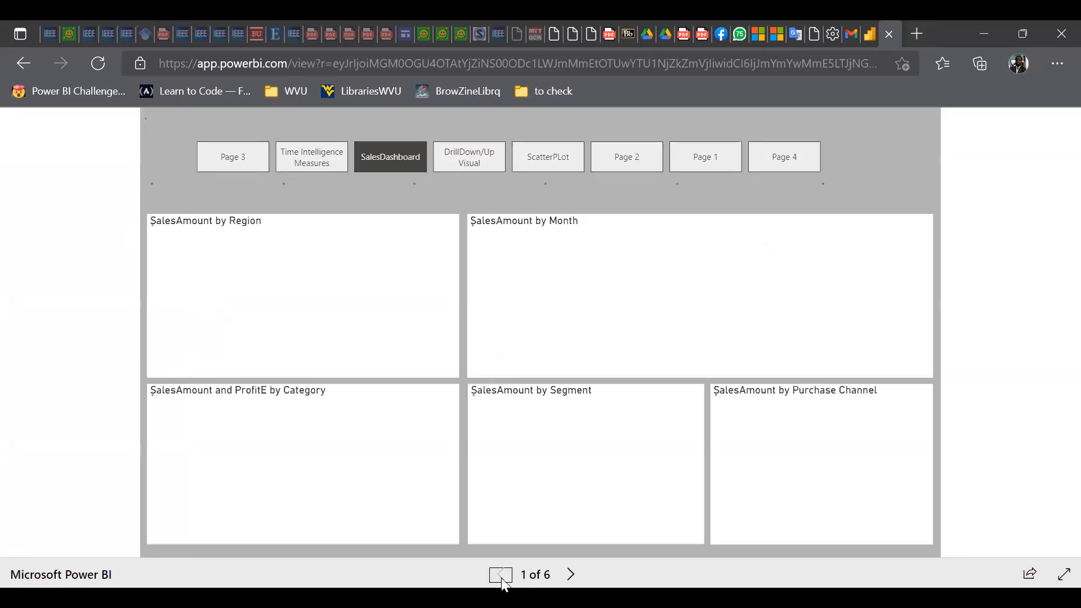
Step: Paste and send the public report link in the W3A5 Data Analytics WhatsApp group chat
left_click(744, 48)
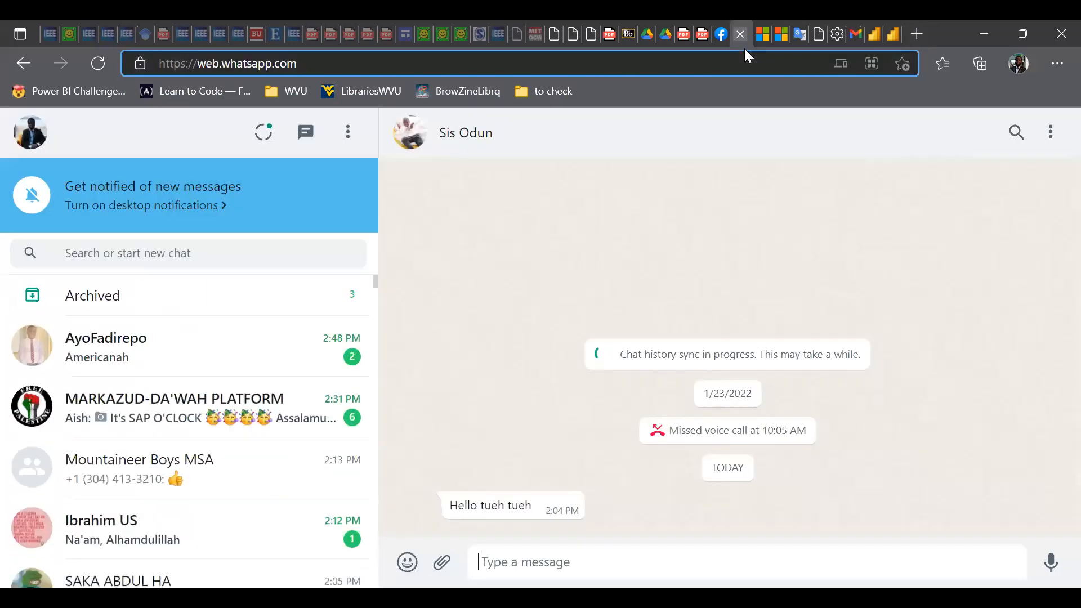
scroll(231, 450, "down", 2)
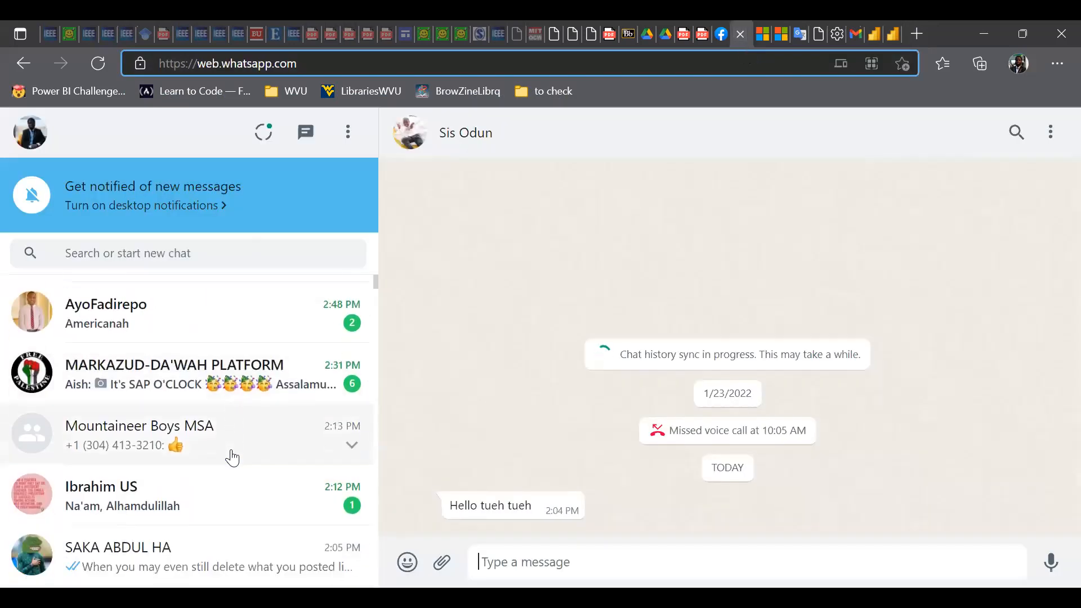
scroll(231, 456, "down", 5)
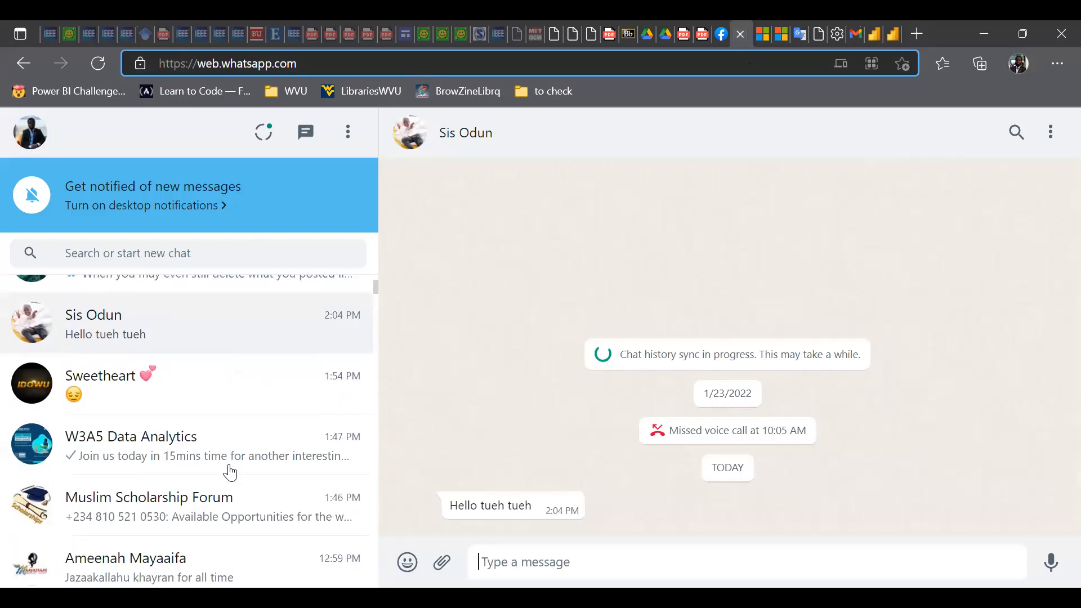
left_click(215, 440)
key("ctrl+v")
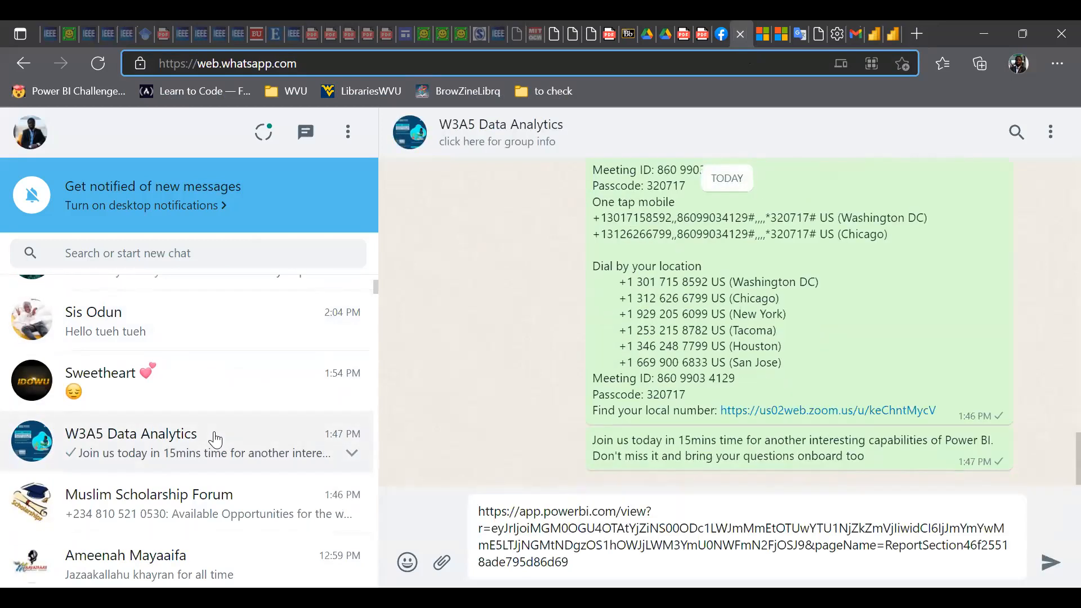
key("Return")
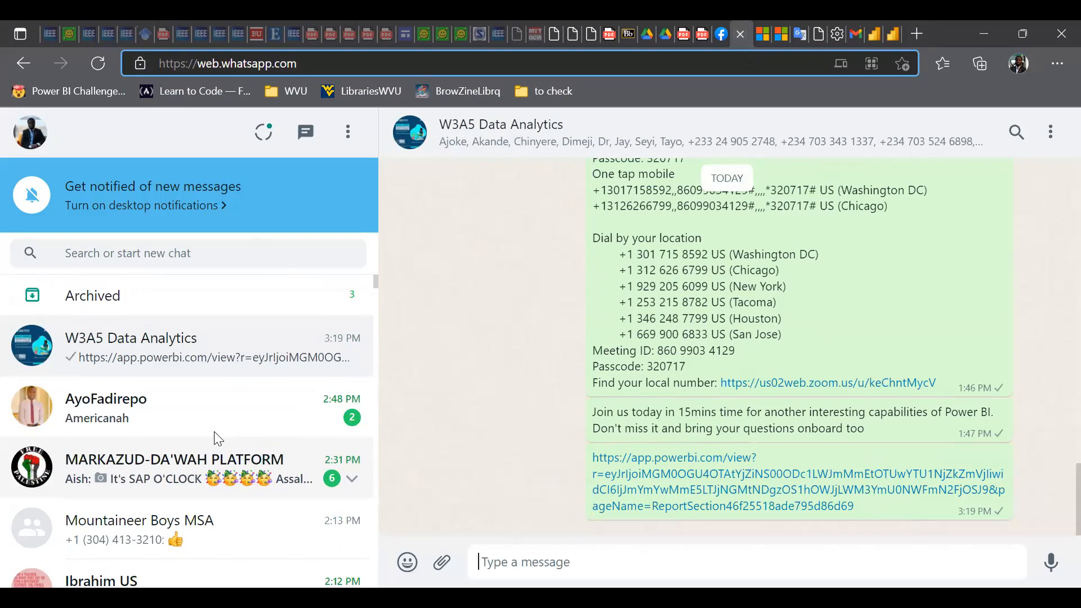
key("alt+Tab")
Step: Back on the Power BI tab, close the embed code window and browse the File > Embed report options
left_click(874, 35)
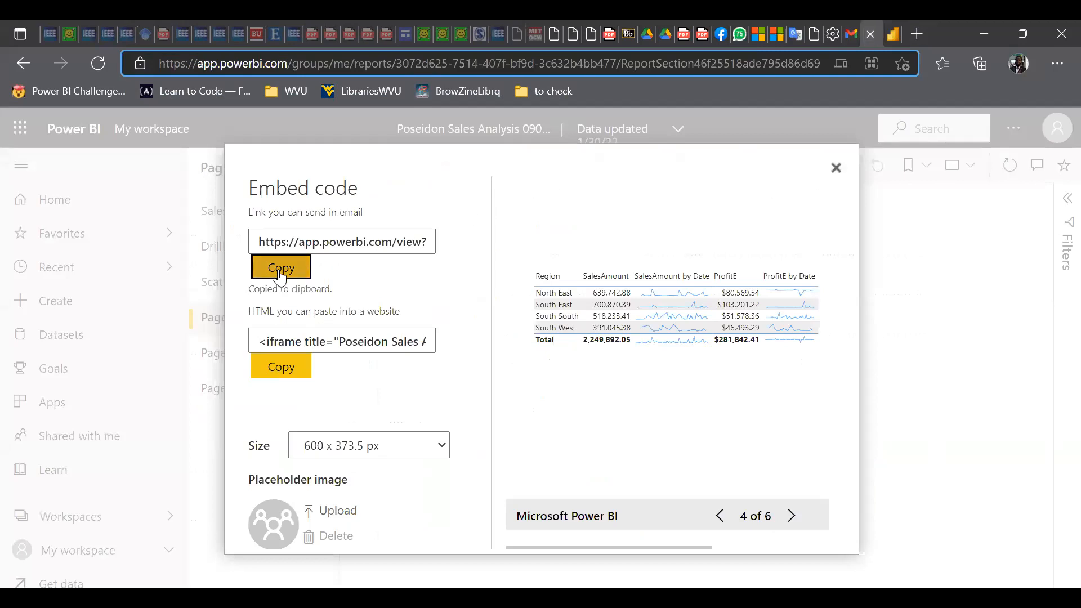
left_click(836, 168)
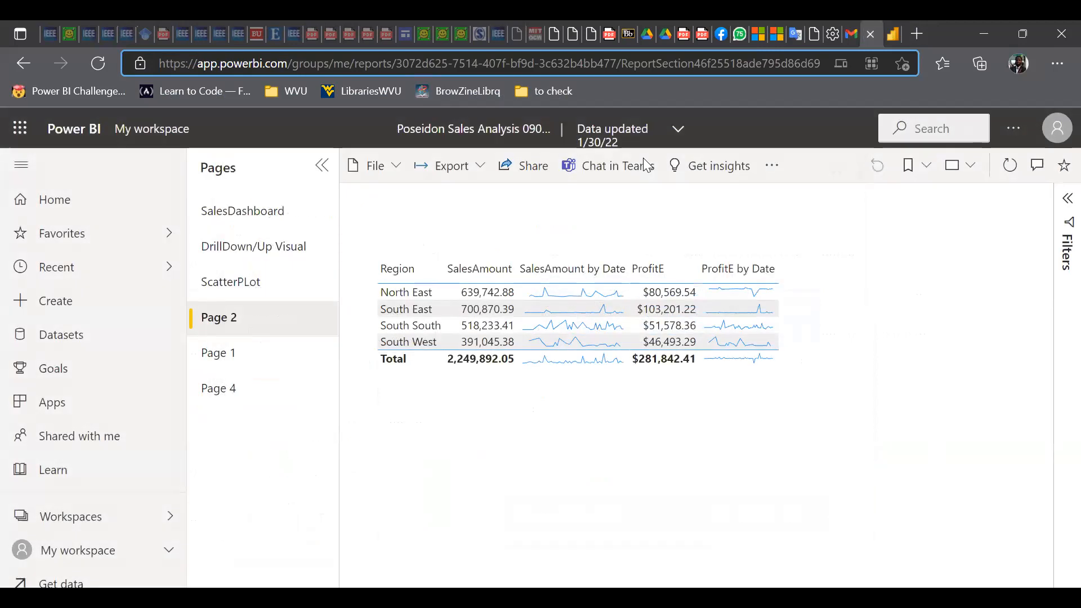
left_click(390, 177)
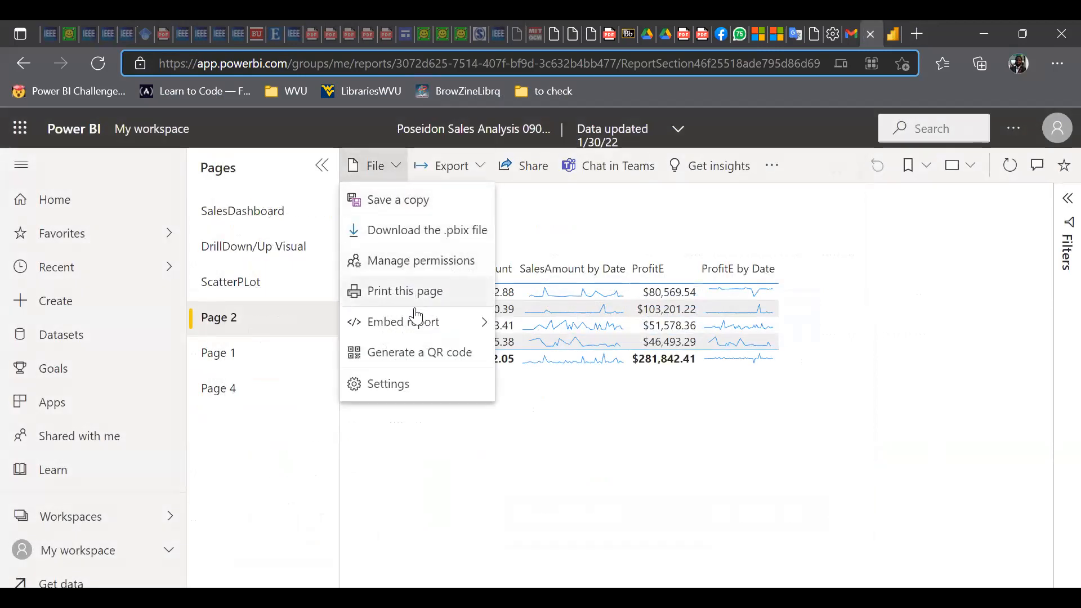
mouse_move(416, 320)
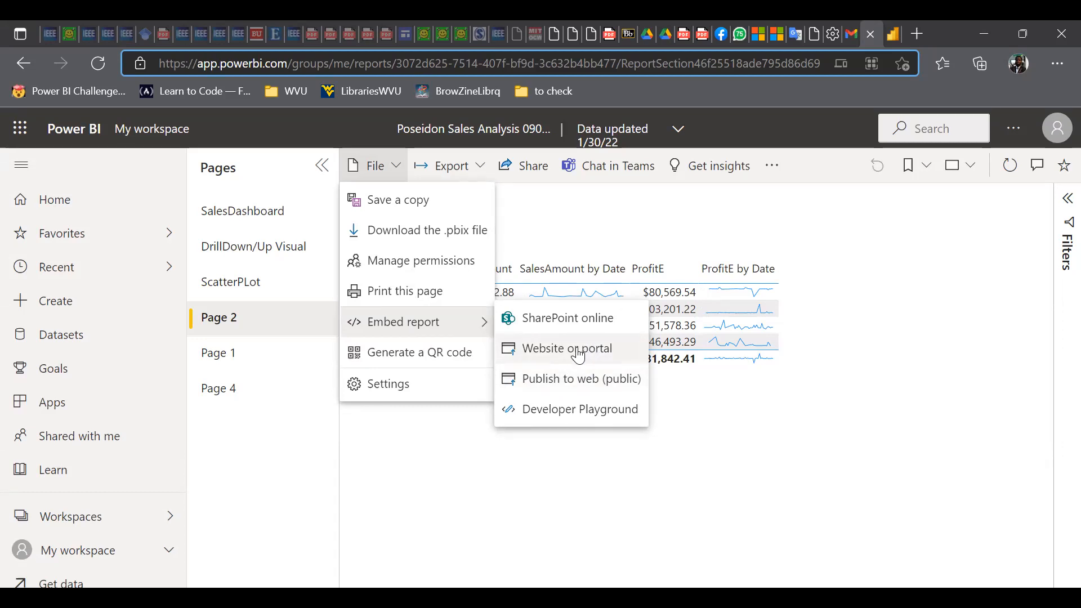
left_click(532, 171)
Step: Set the report's share link to work for Specific people, apply it, and close Send link unsent
left_click(533, 171)
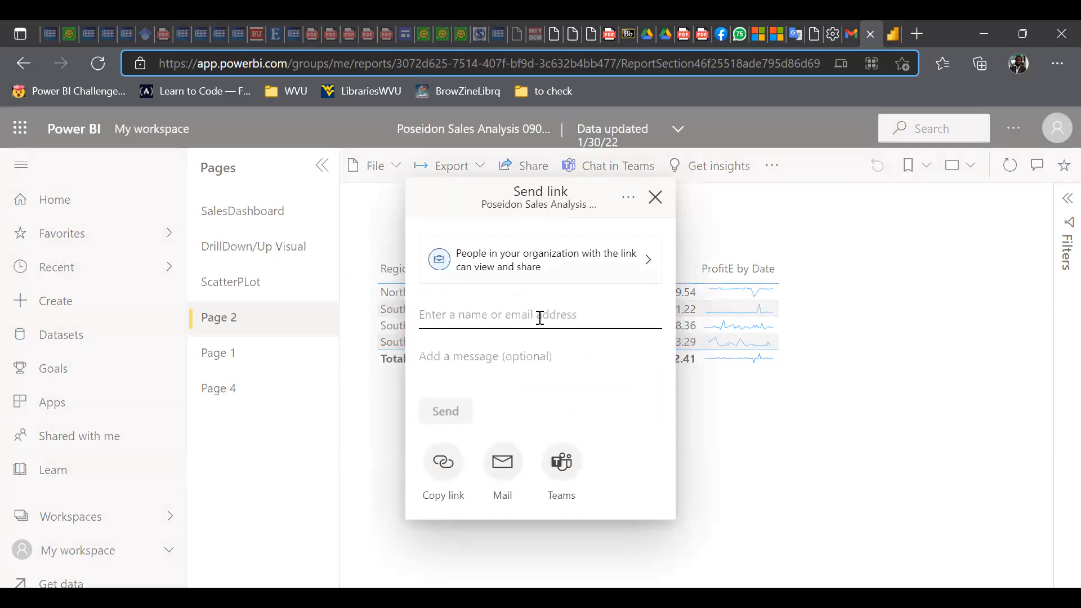
left_click(556, 269)
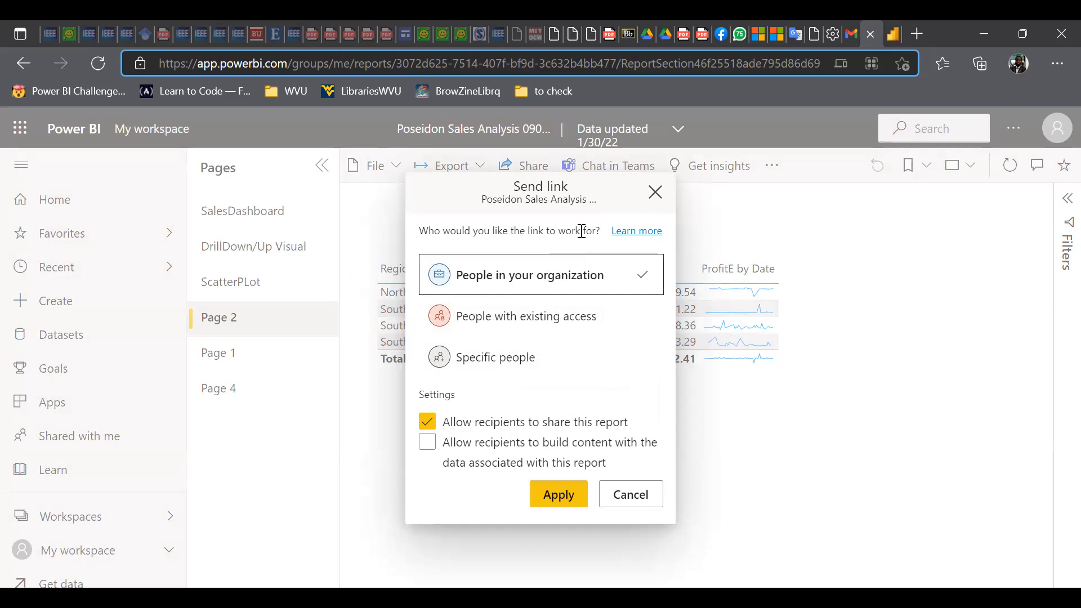
left_click(545, 355)
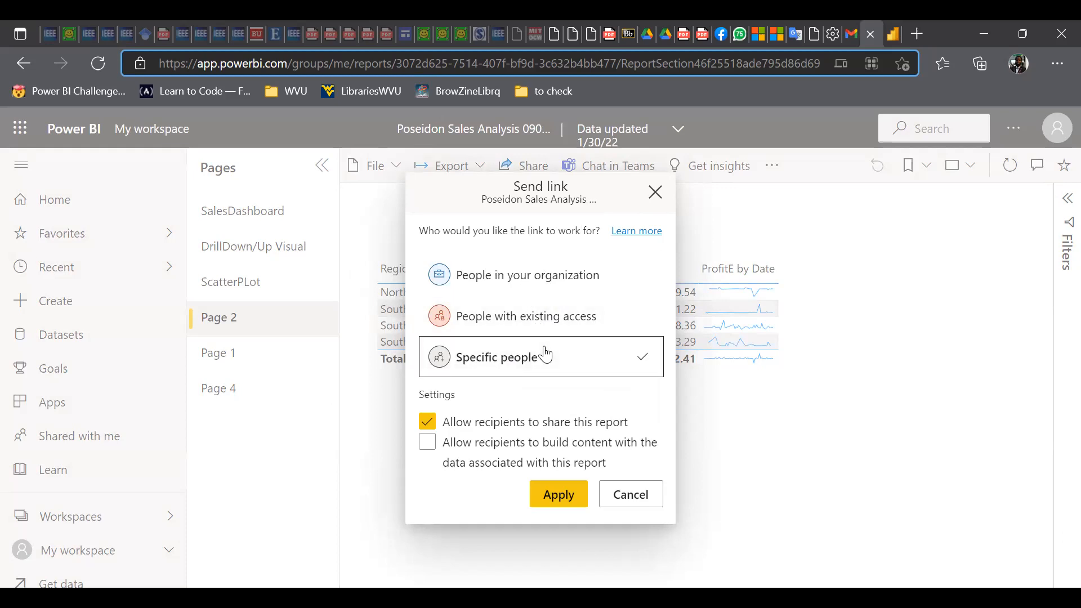
left_click(560, 496)
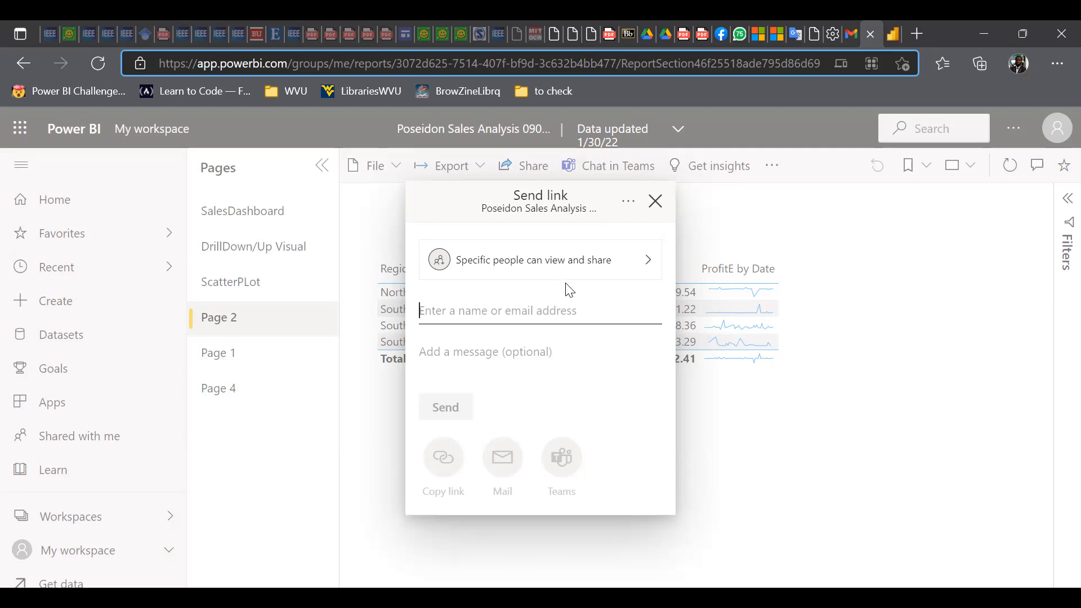
left_click(653, 201)
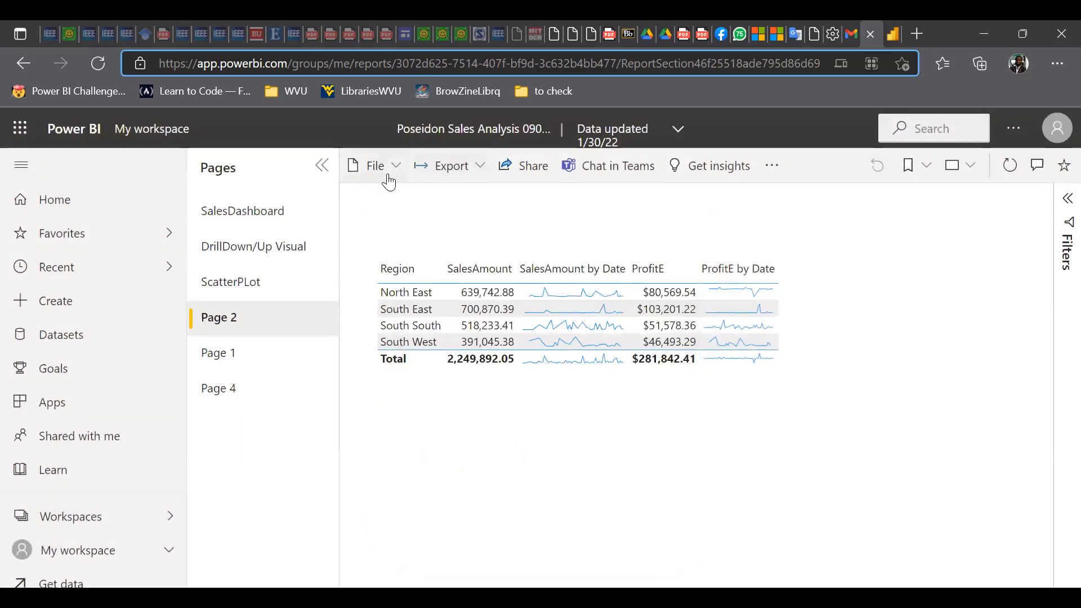
left_click(390, 172)
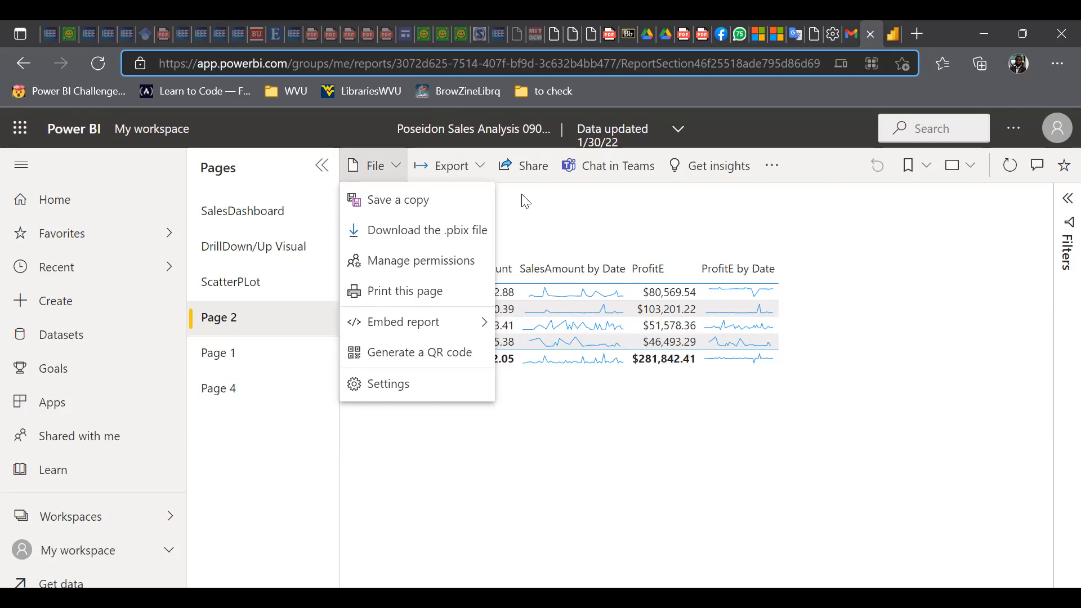
left_click(272, 232)
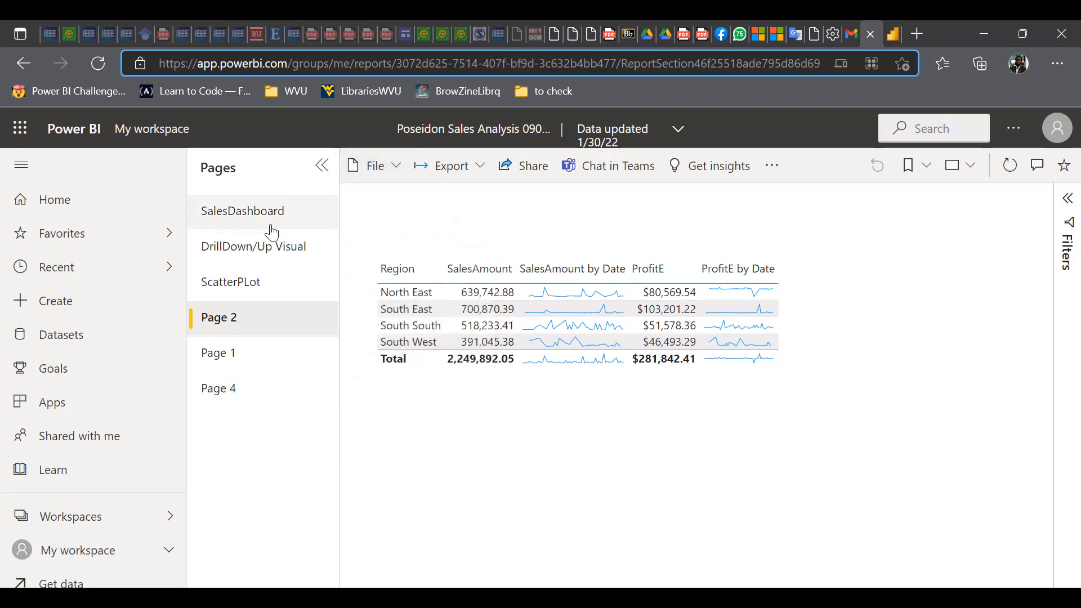
Step: Filter the SalesDashboard page's Year slicer to 2016
left_click(269, 226)
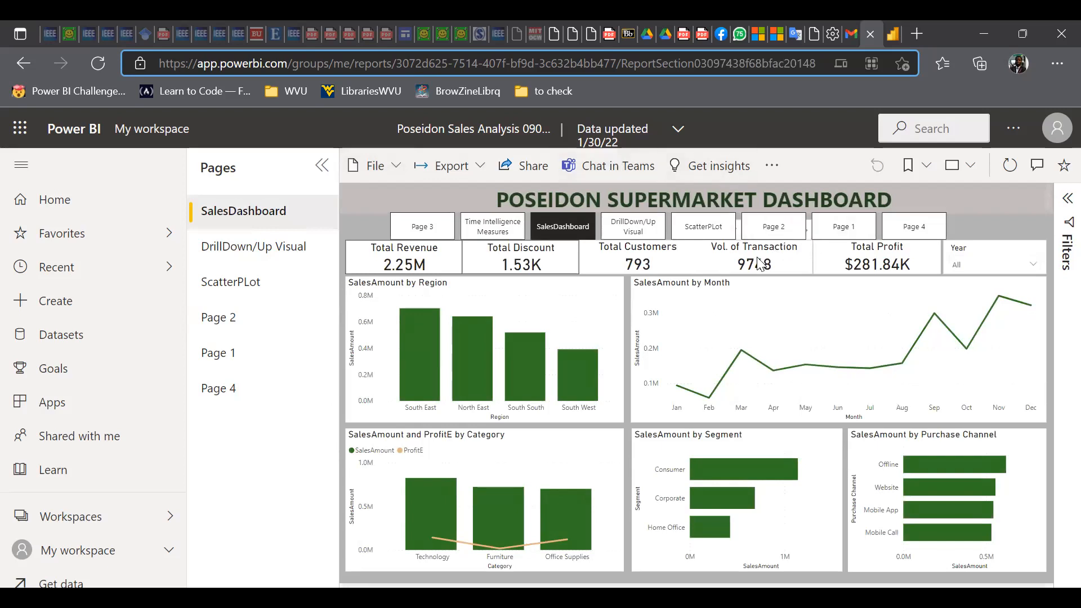
left_click(1029, 269)
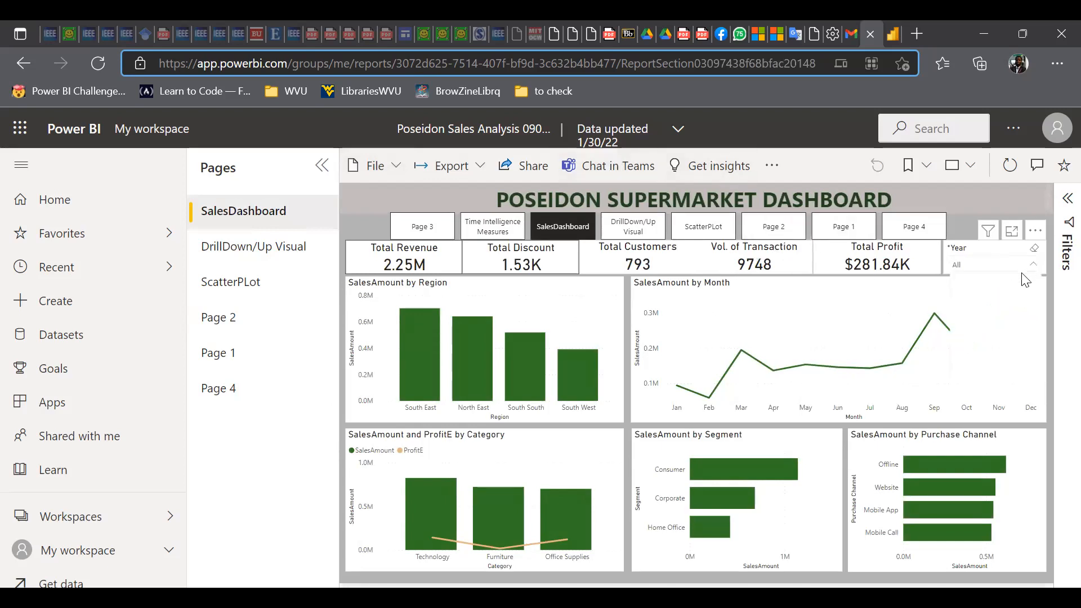
left_click(976, 300)
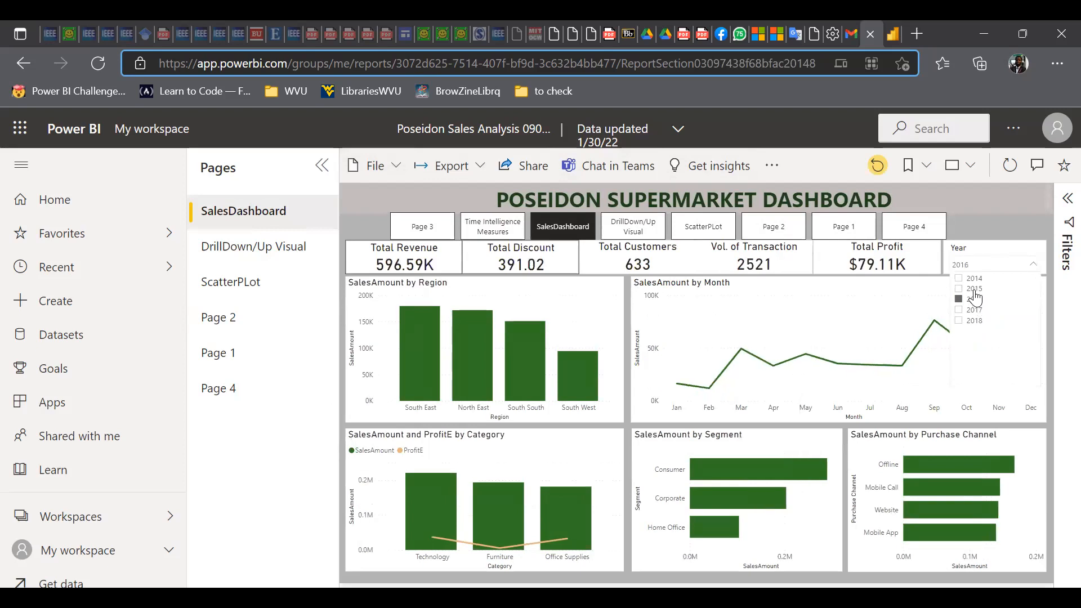
left_click(973, 201)
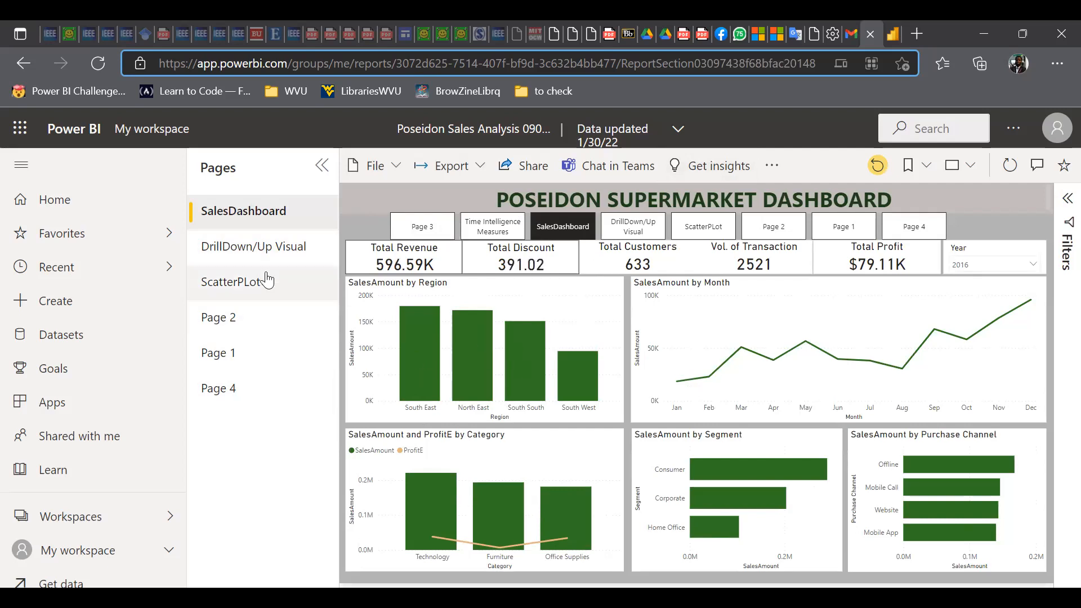
Step: Browse the DrillDown/Up Visual, ScatterPLot, Page 1 and Page 2 pages, then return to SalesDashboard
left_click(255, 248)
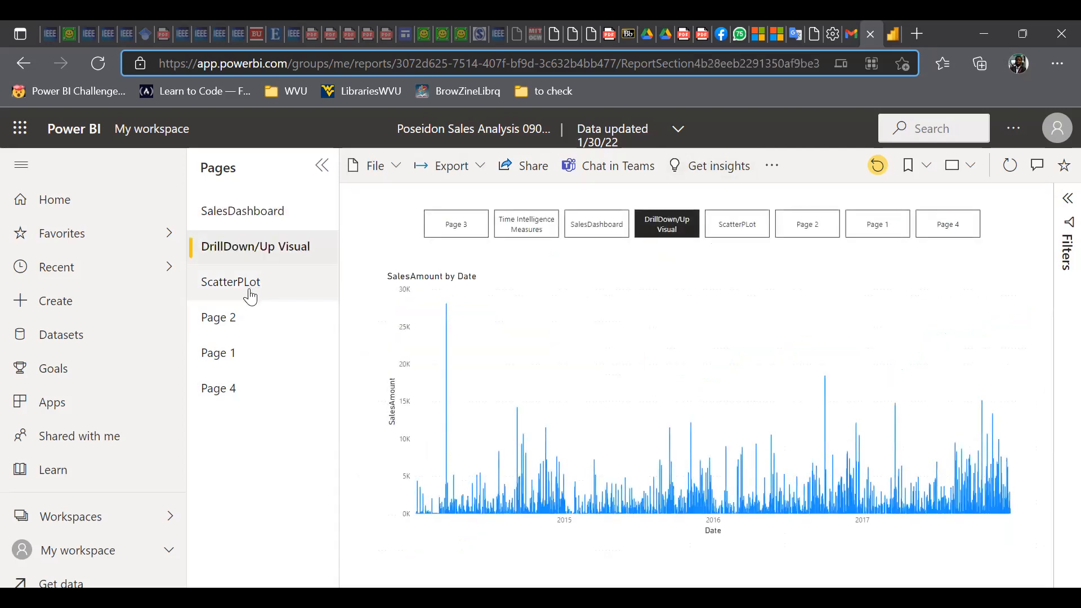
left_click(251, 296)
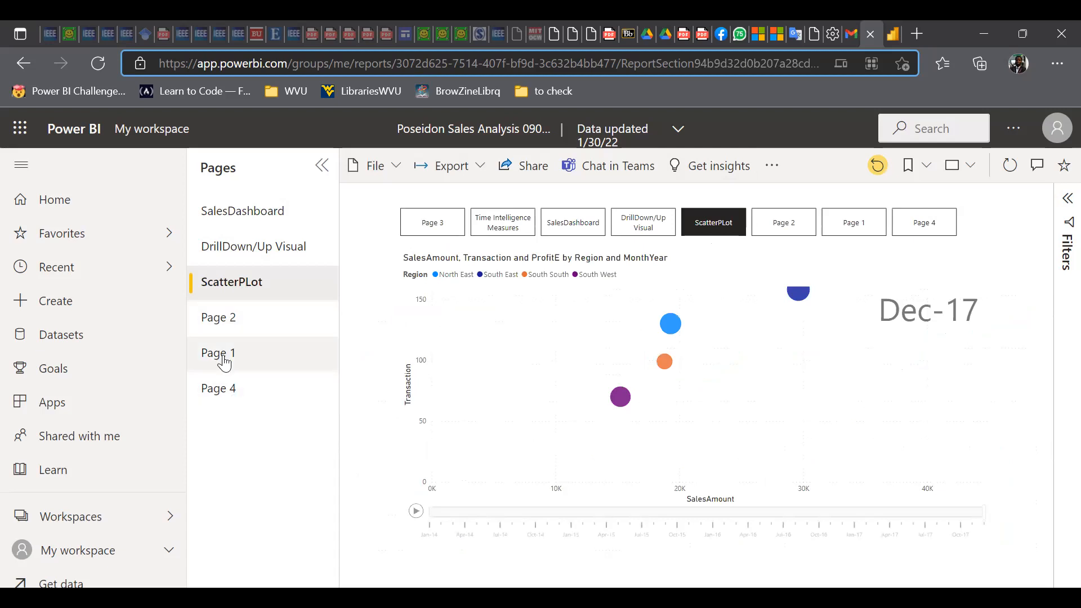
left_click(203, 320)
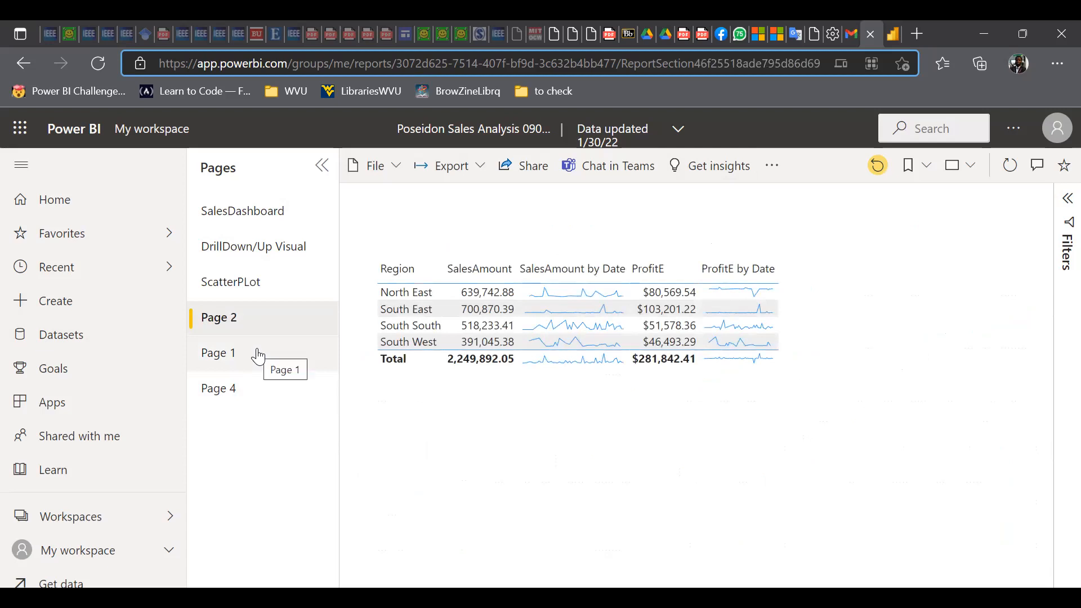
right_click(253, 323)
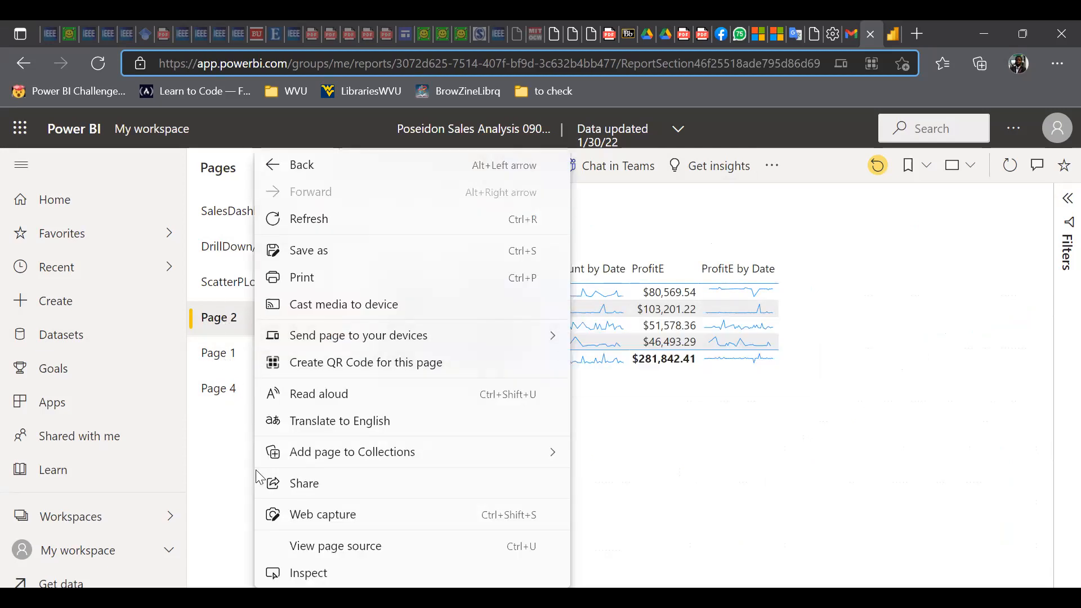
left_click(730, 557)
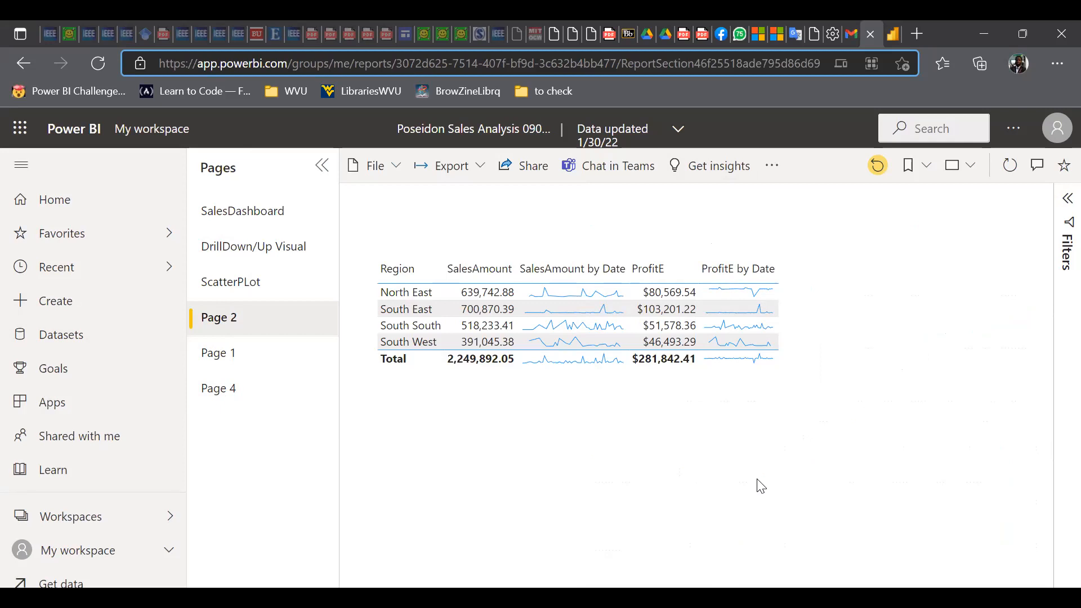
left_click(255, 360)
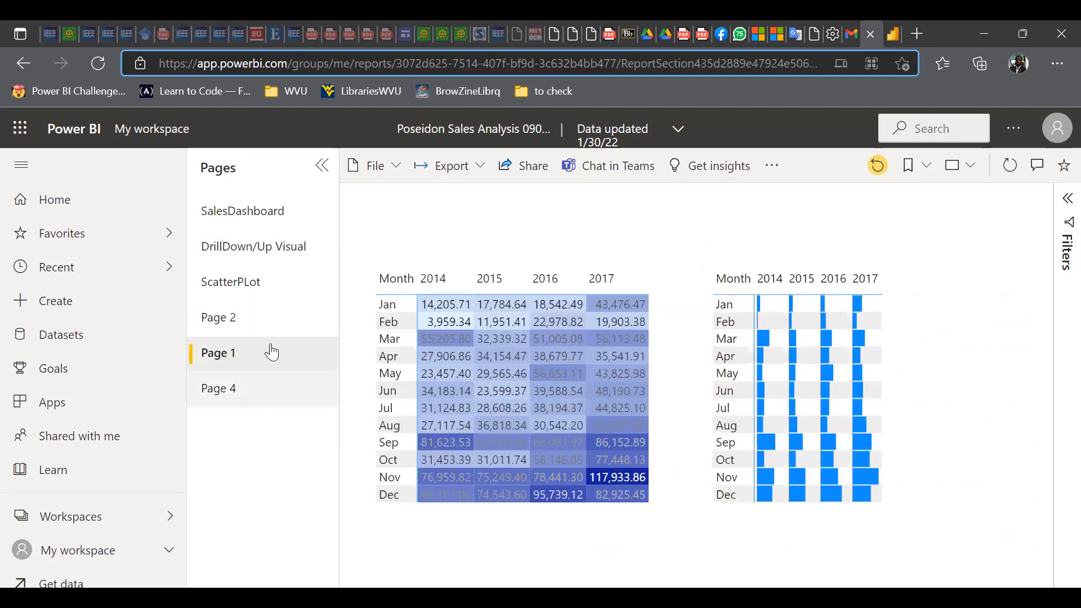
left_click(280, 347)
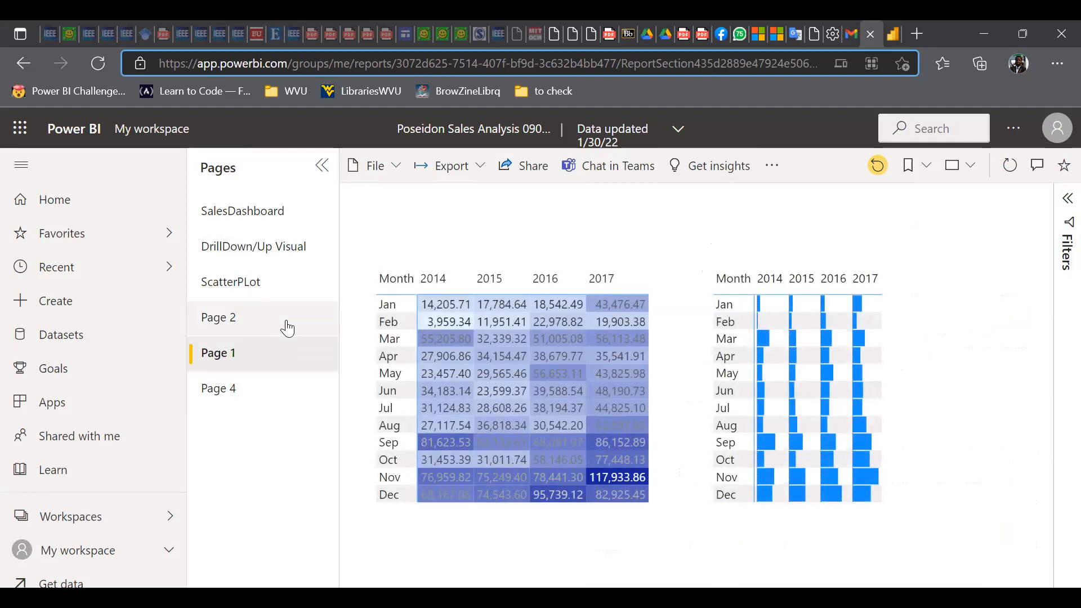
left_click(288, 329)
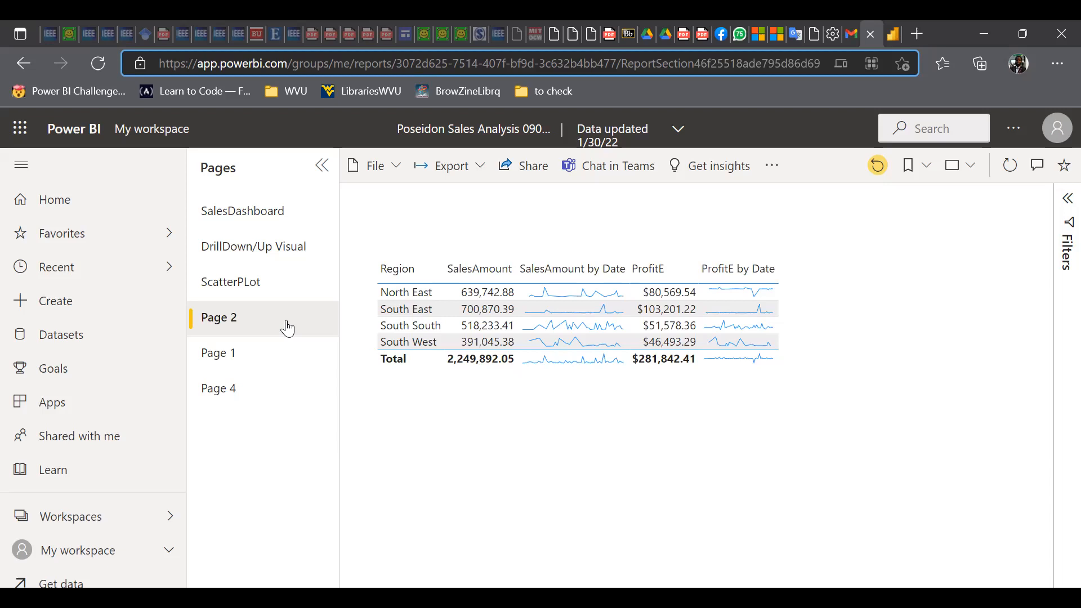
left_click(274, 227)
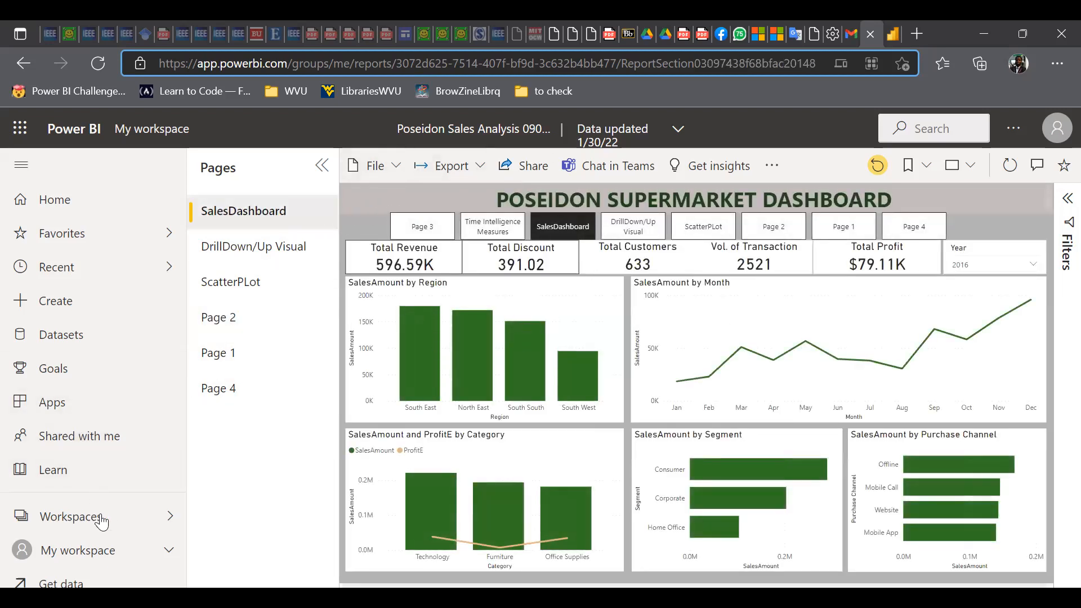
Step: From My workspace, open the Poseidon dataset's details and launch its related Poseidon Sales Analysis report
left_click(104, 550)
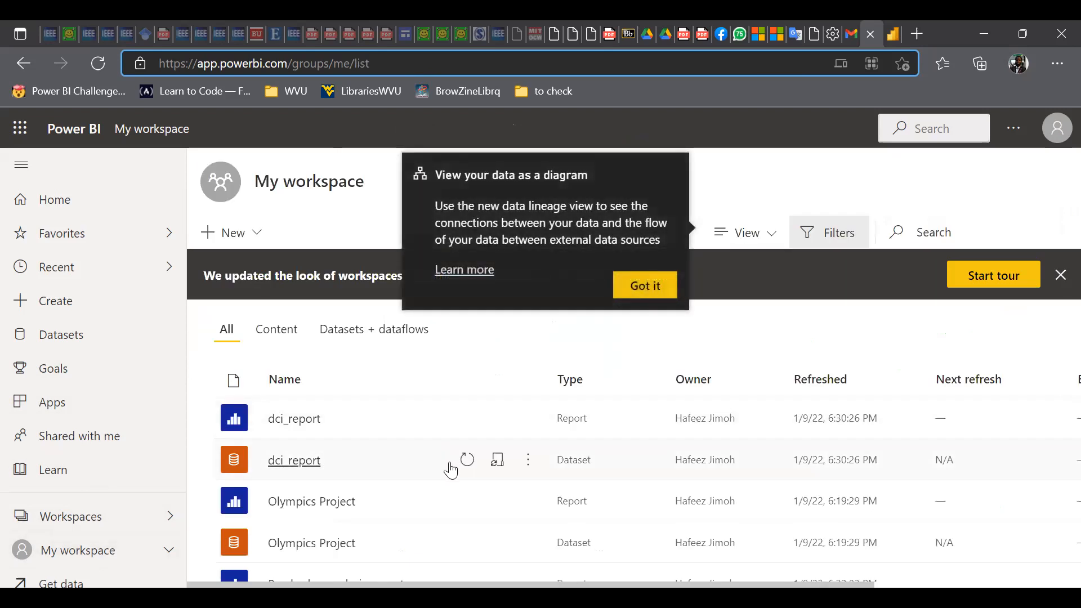
scroll(451, 470, "down", 1)
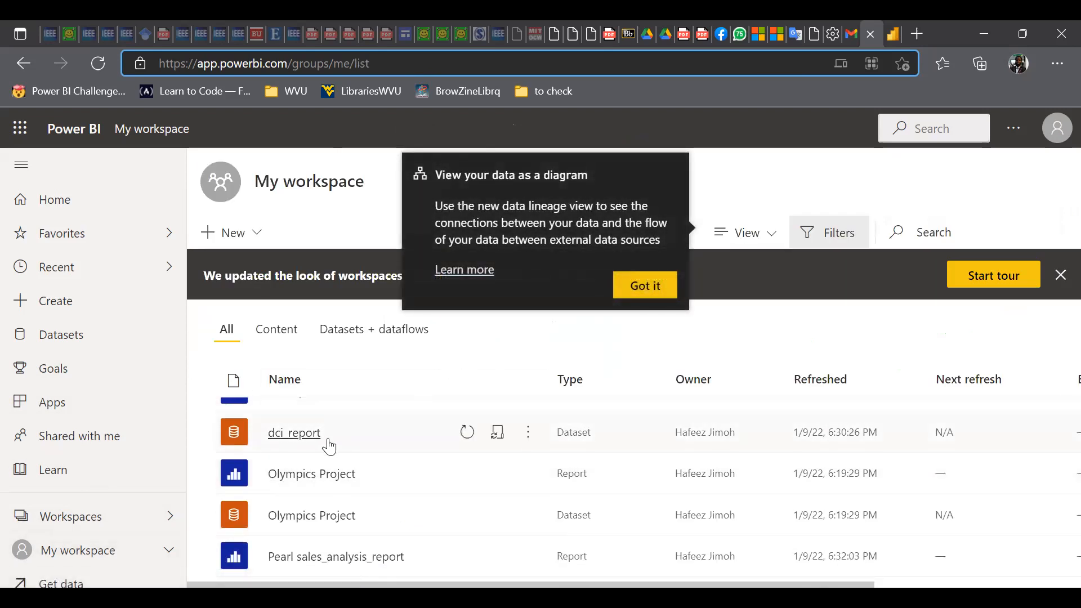
scroll(329, 446, "up", 1)
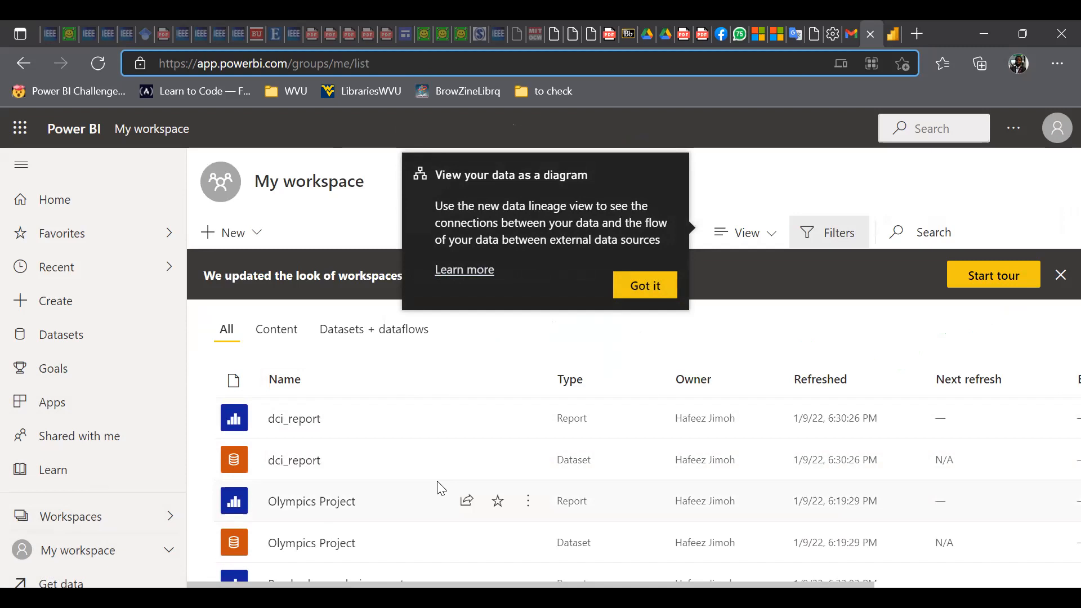
scroll(302, 450, "down", 3)
scroll(325, 487, "down", 1)
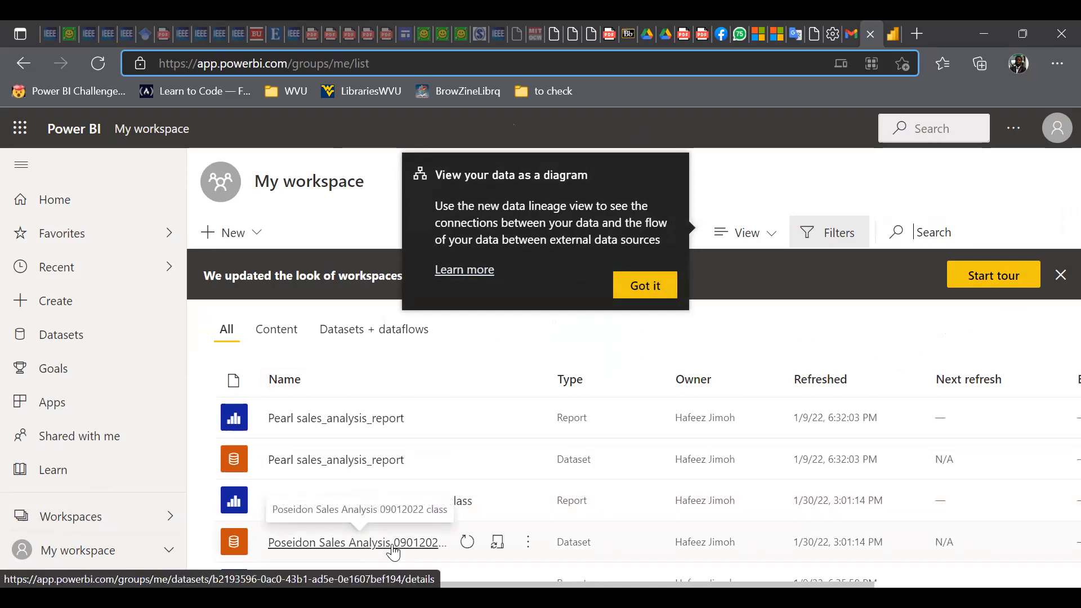
left_click(533, 544)
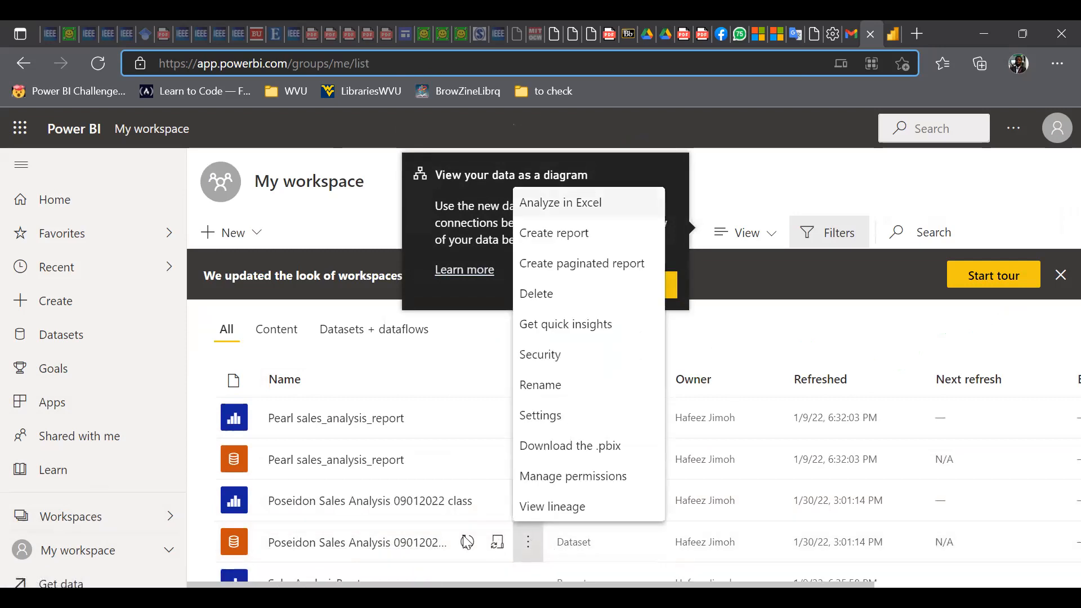
left_click(419, 545)
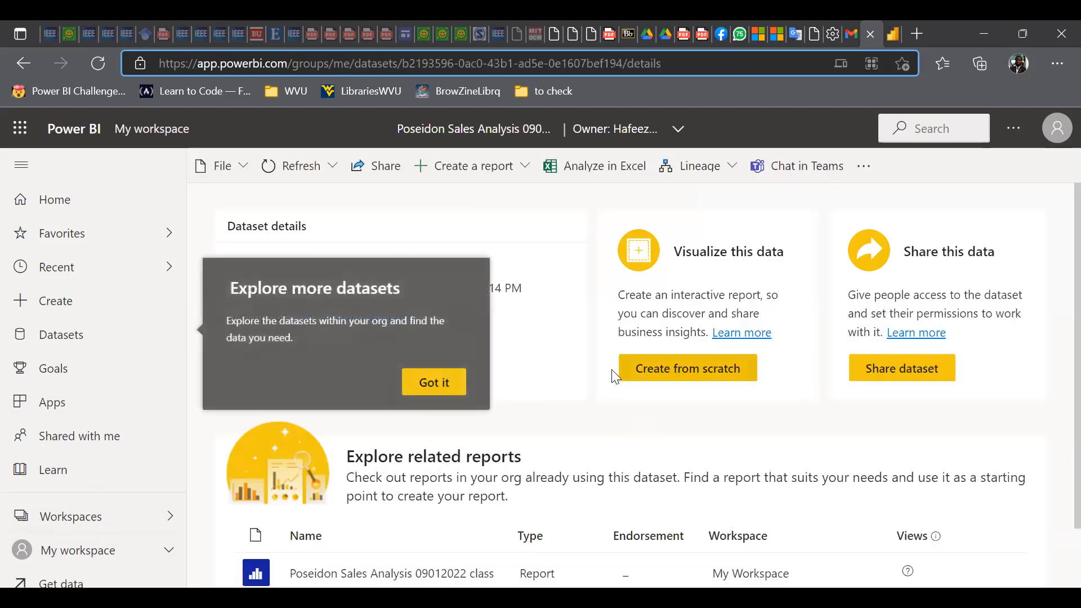
scroll(571, 427, "down", 2)
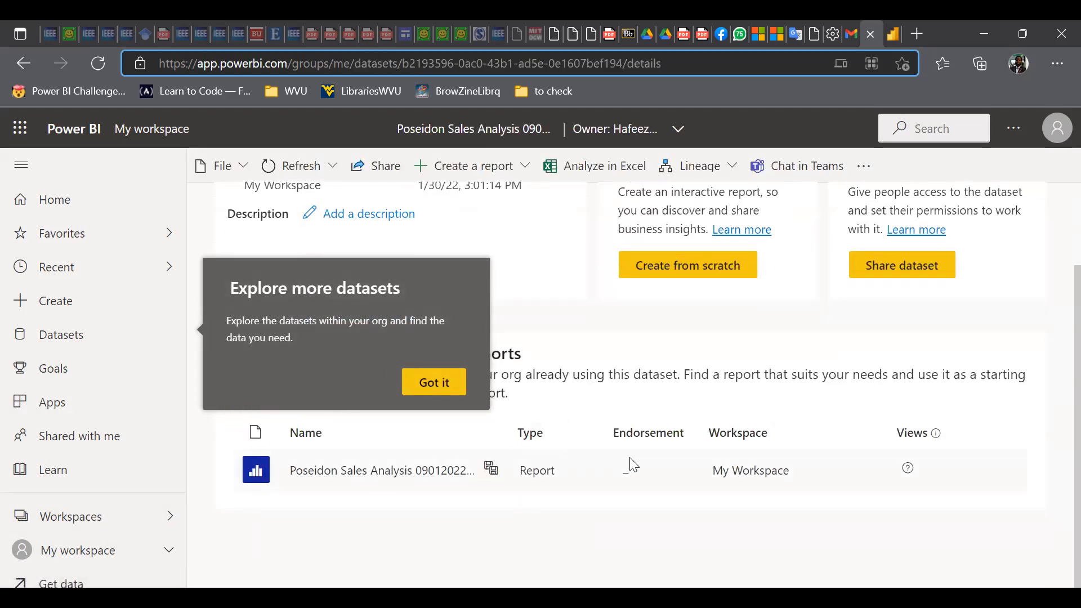
left_click(397, 470)
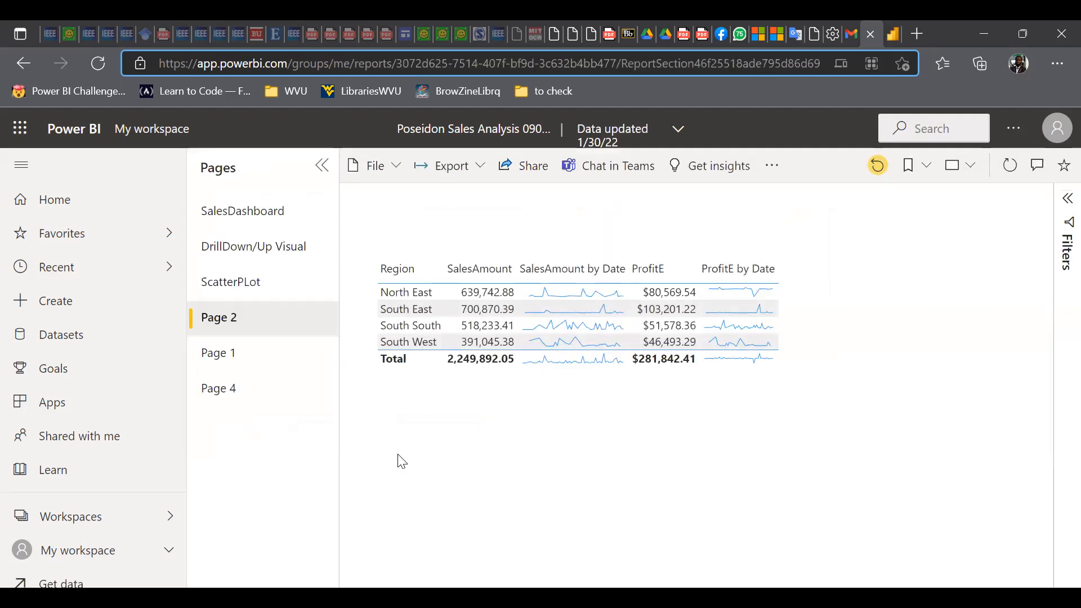
Step: In My workspace, open the More options (…) menu on the Poseidon Sales Analysis report row
left_click(125, 546)
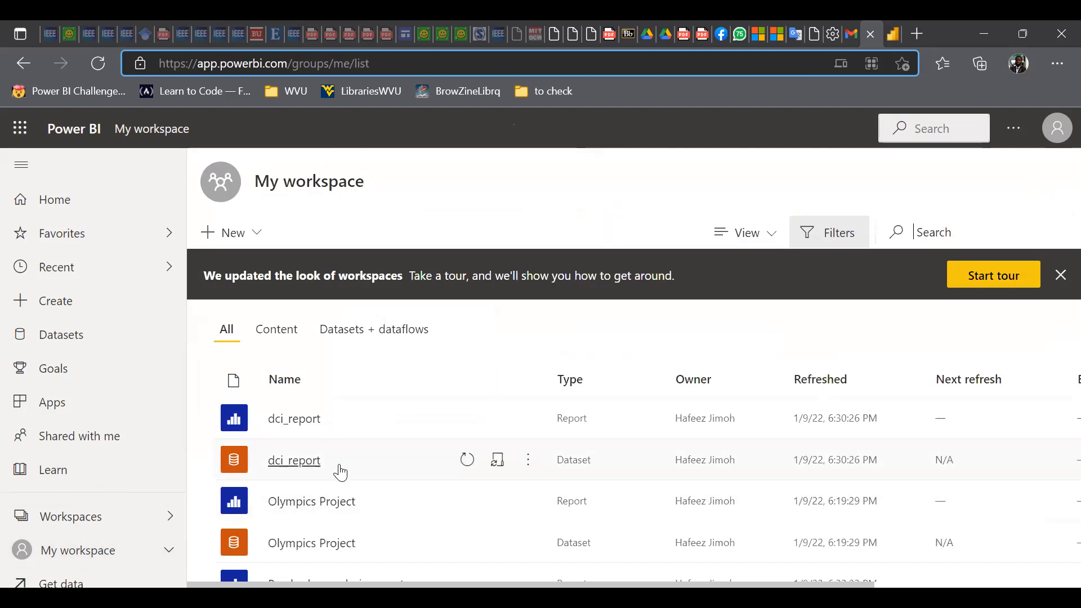
scroll(340, 472, "down", 2)
scroll(352, 536, "down", 2)
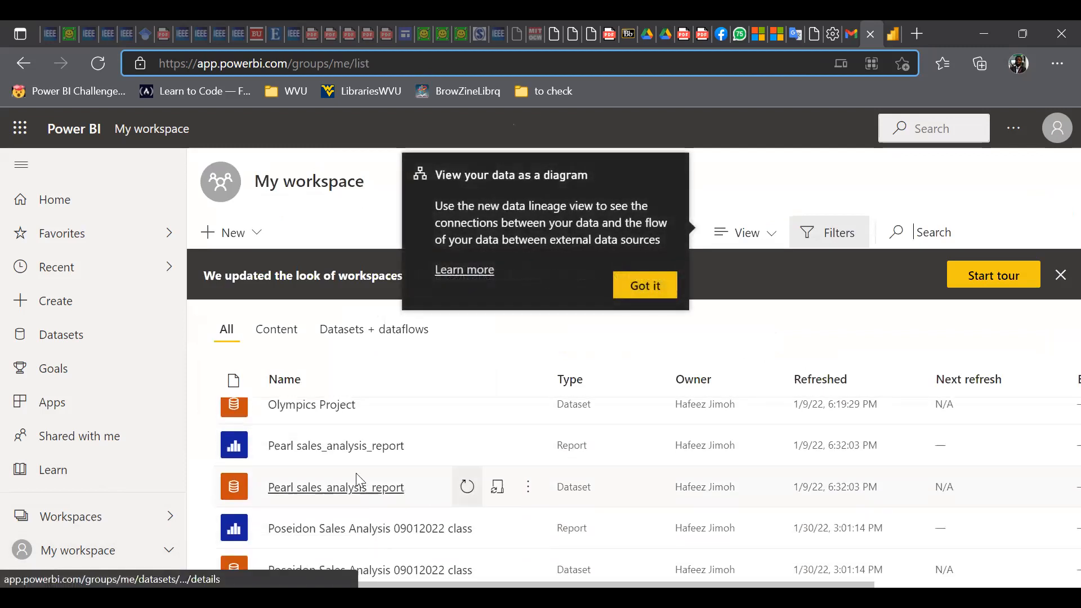
scroll(360, 499, "down", 2)
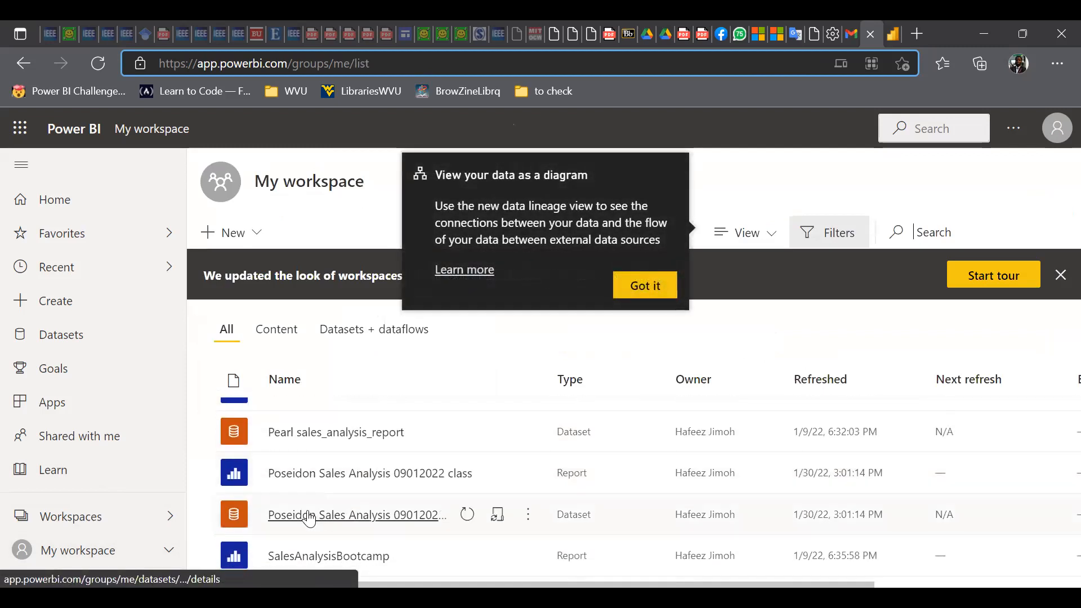
left_click(528, 514)
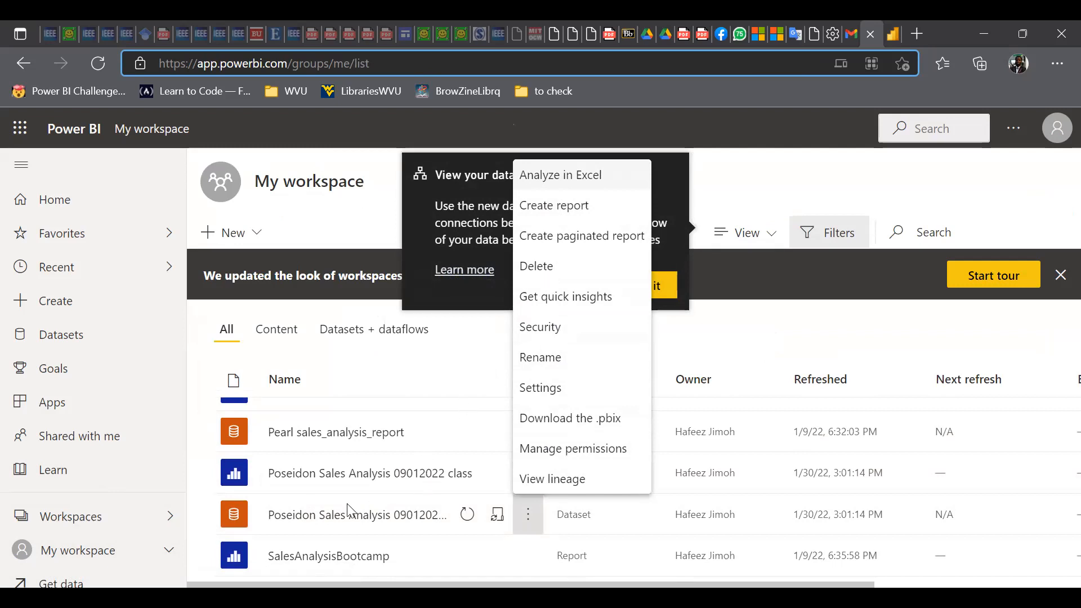
left_click(453, 387)
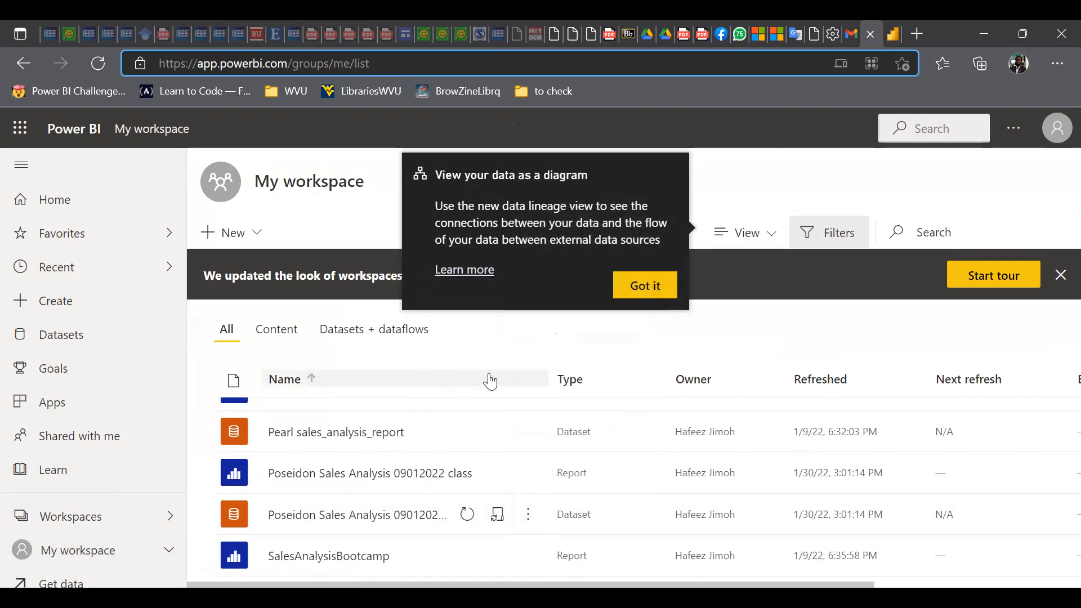
scroll(554, 458, "down", 1)
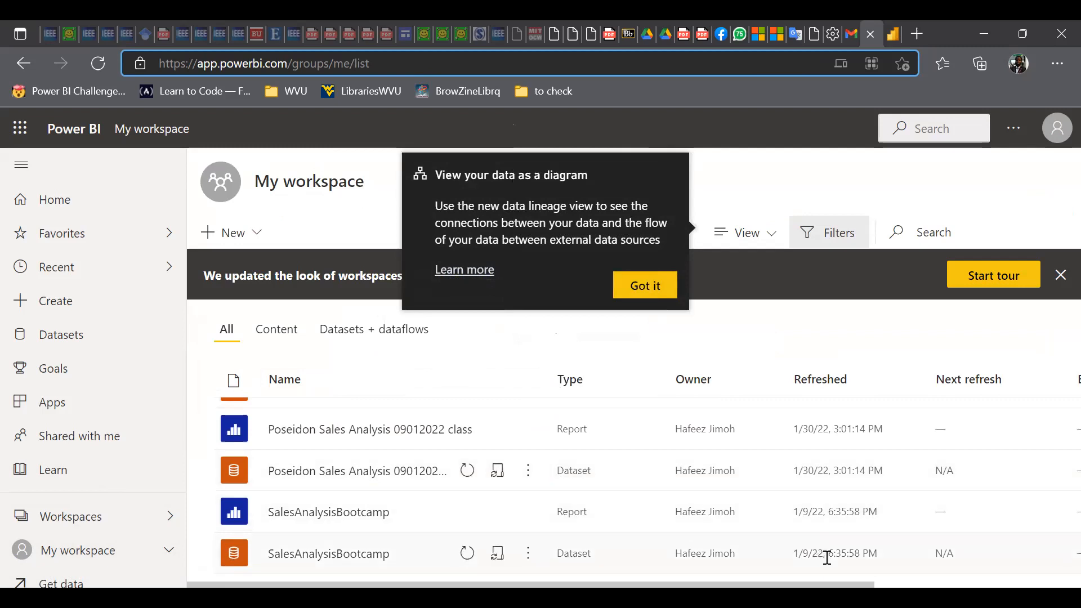
left_click(527, 473)
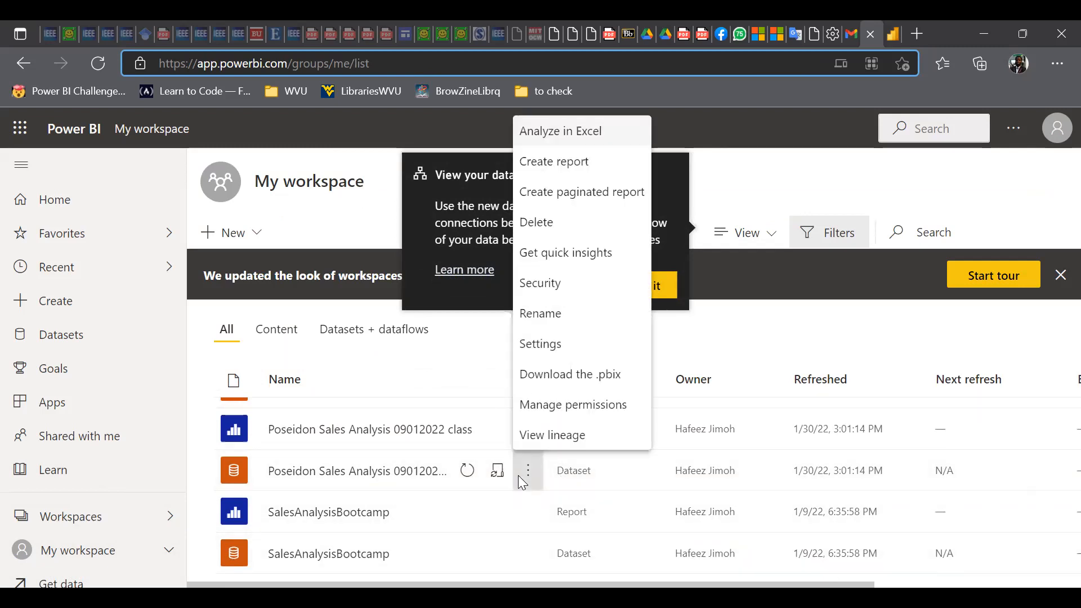
left_click(479, 437)
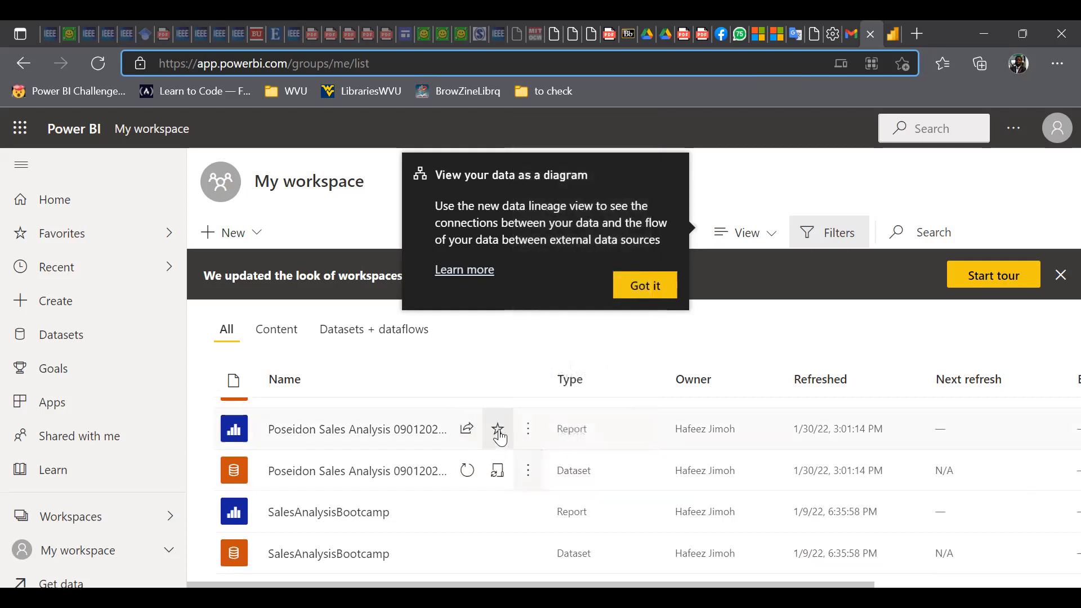
left_click(529, 432)
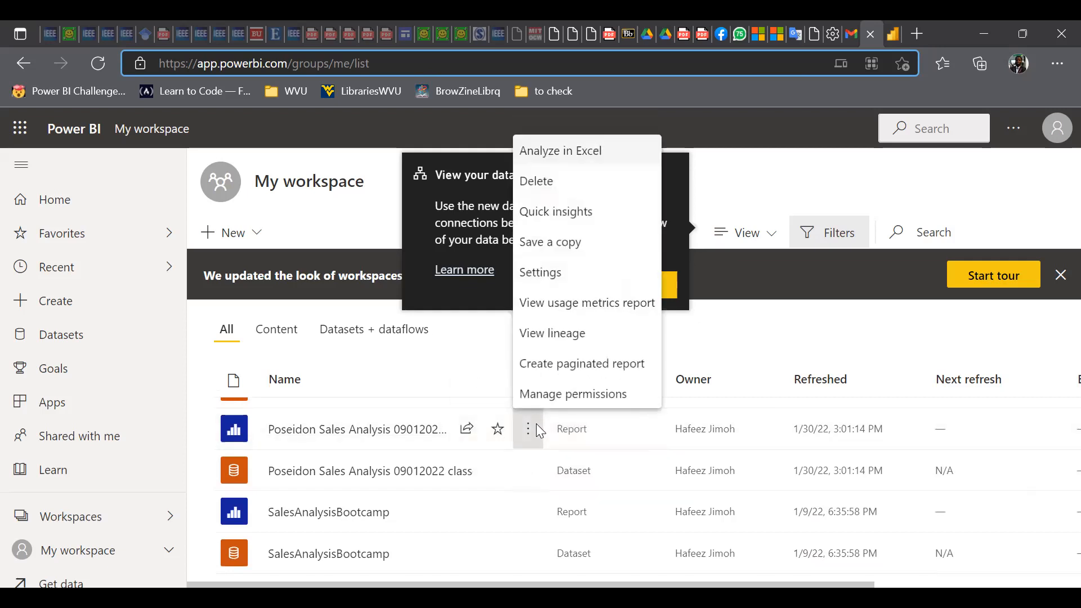
Step: Scroll through the Poseidon report's settings and cancel without saving
left_click(566, 276)
scroll(864, 431, "down", 2)
scroll(864, 427, "down", 12)
scroll(856, 464, "down", 10)
scroll(855, 471, "up", 20)
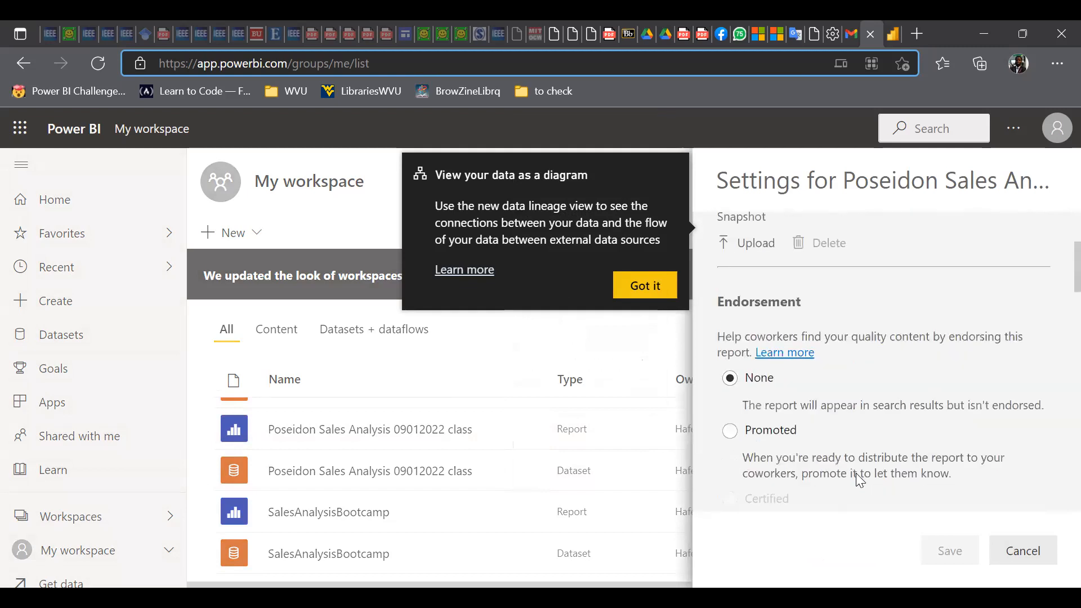
scroll(858, 480, "up", 3)
scroll(860, 480, "down", 7)
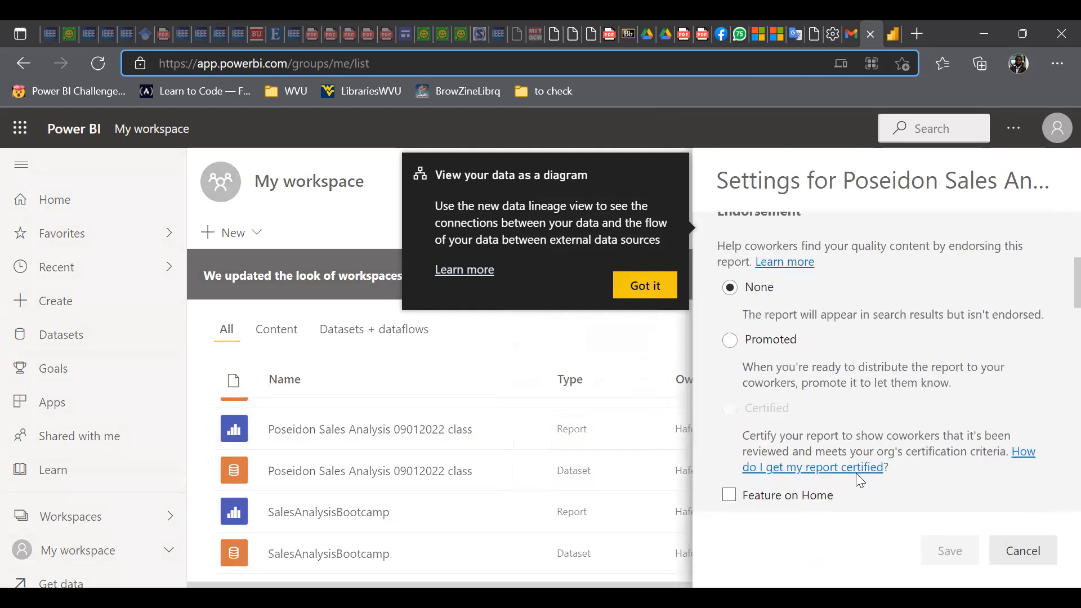
scroll(860, 480, "down", 10)
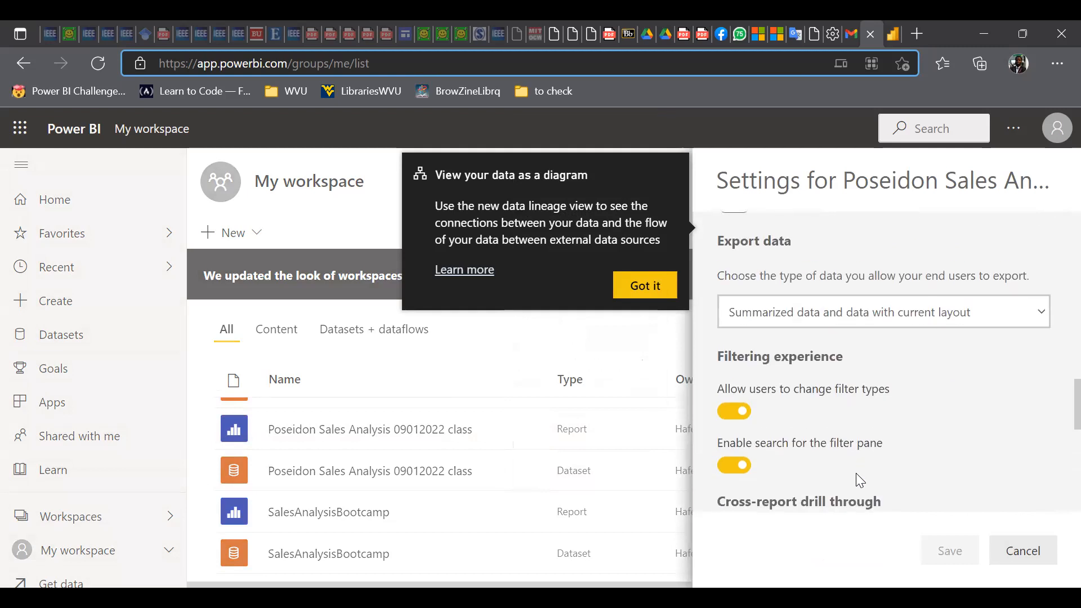
scroll(860, 480, "down", 3)
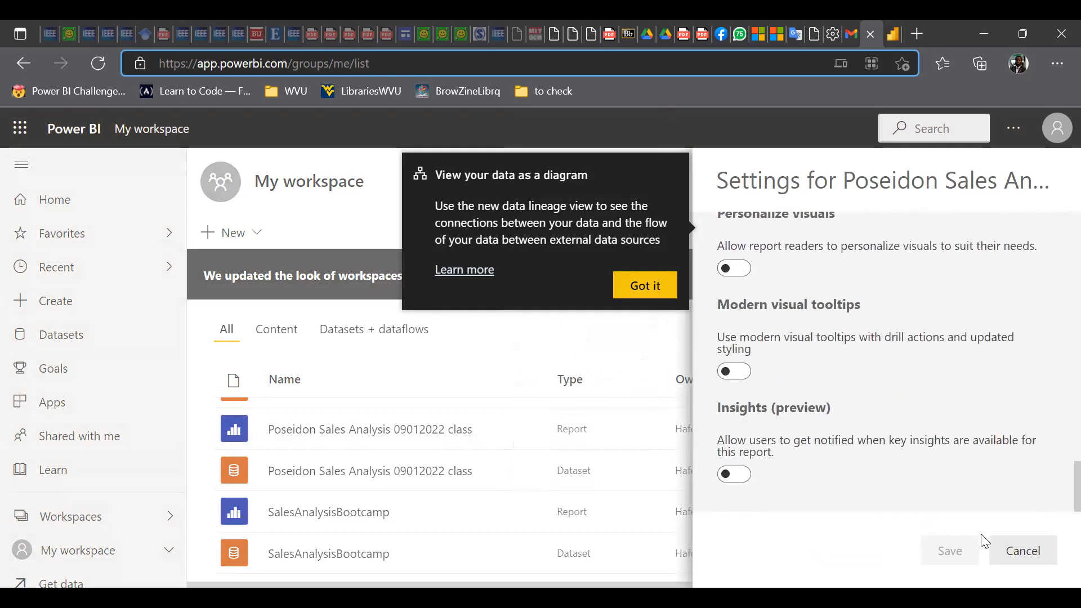
left_click(995, 546)
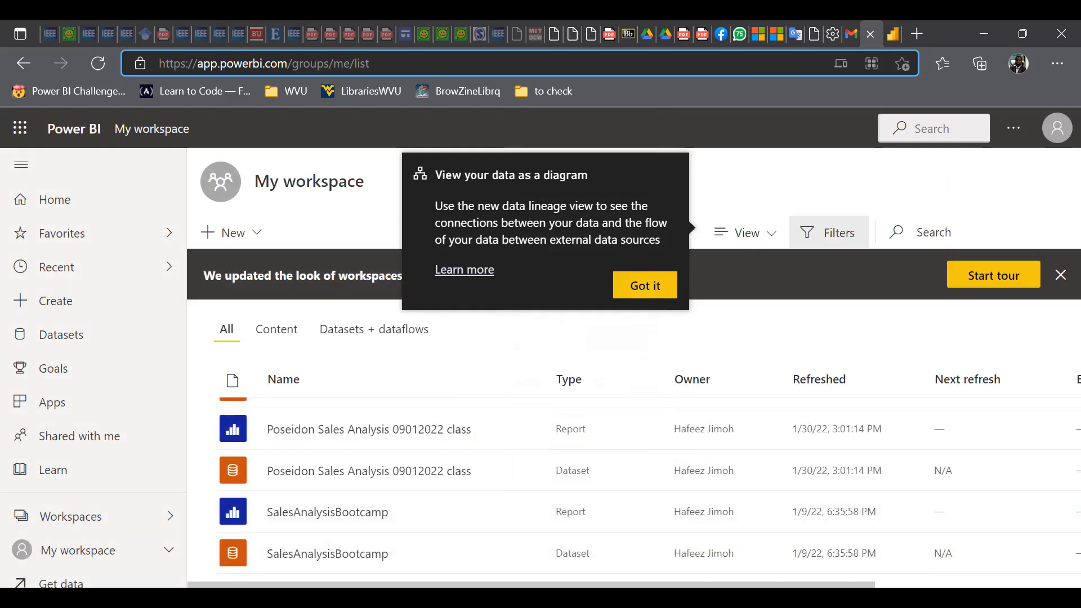
Step: Dismiss the workspace redesign banner and the data lineage tip
left_click_drag(963, 578, 1019, 571)
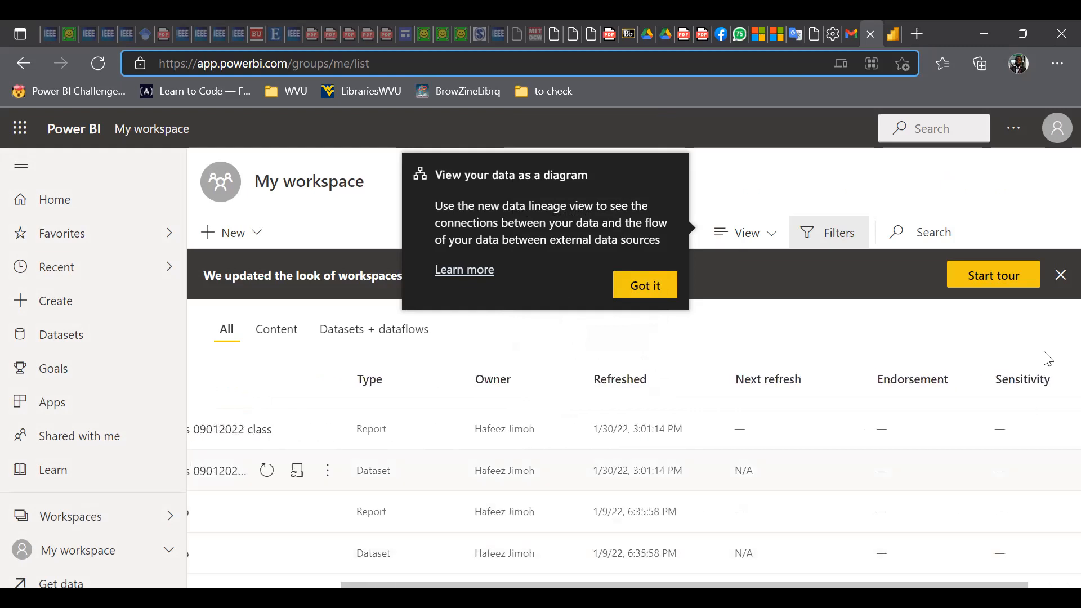
left_click(1061, 275)
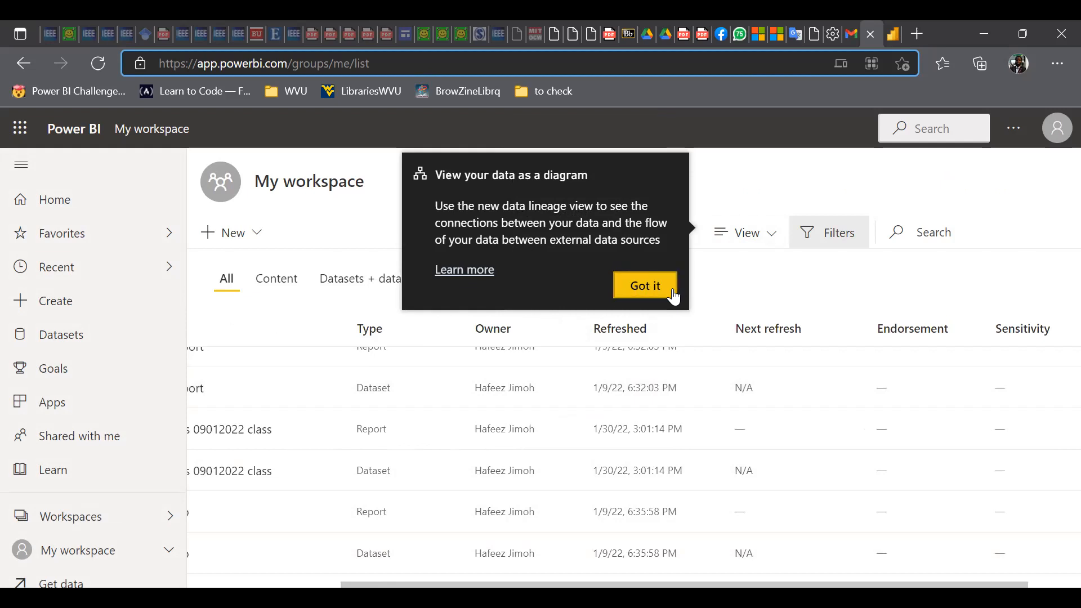
left_click(671, 293)
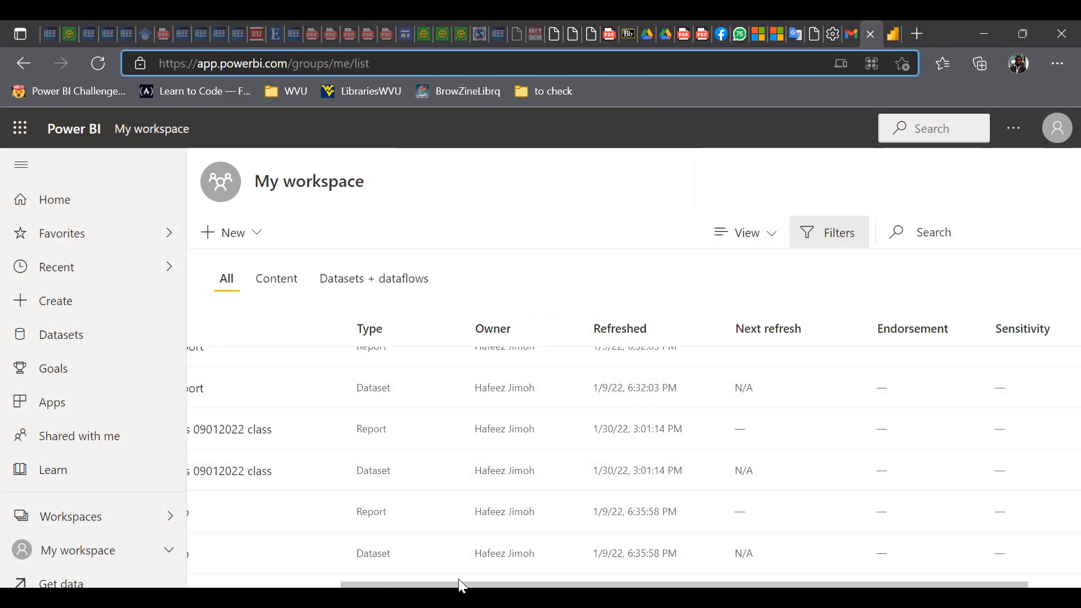
Step: Reopen the report's settings from its actions menu, review them again, and cancel
left_click_drag(389, 585, 234, 585)
mouse_move(404, 435)
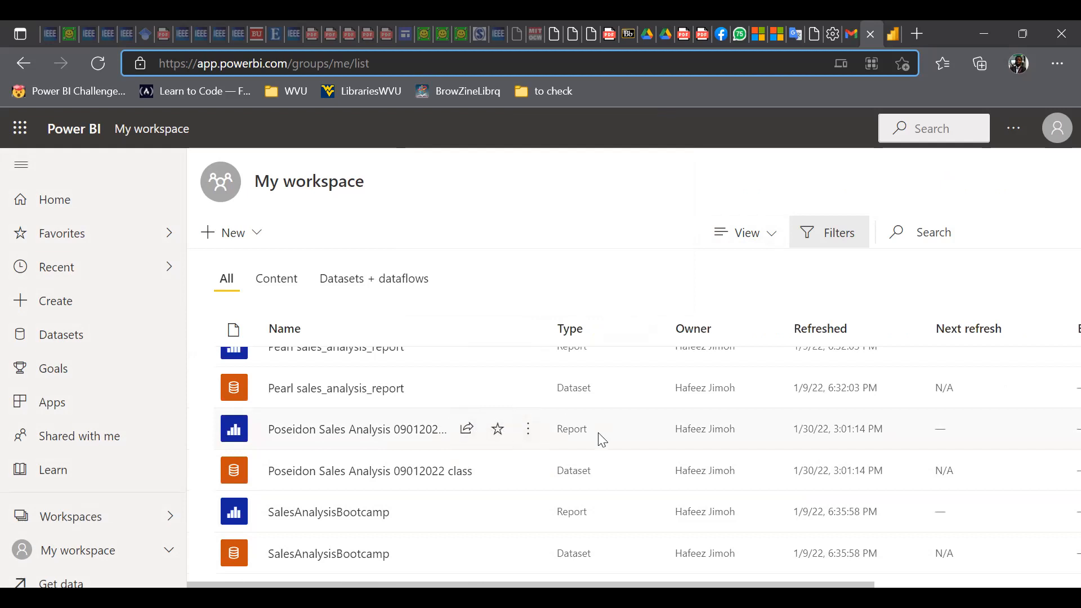
left_click(529, 429)
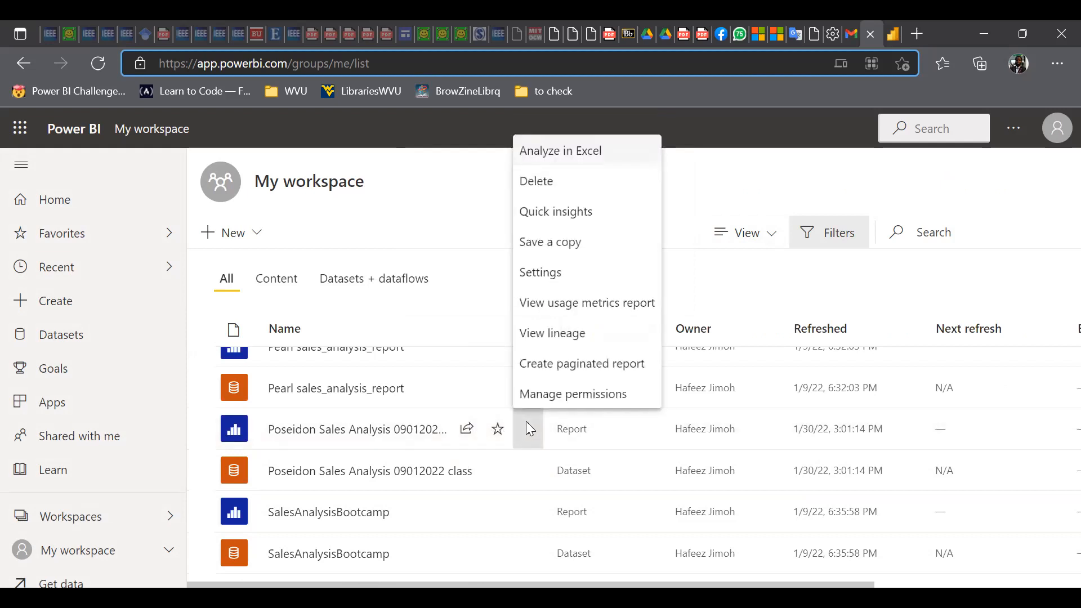
left_click(545, 285)
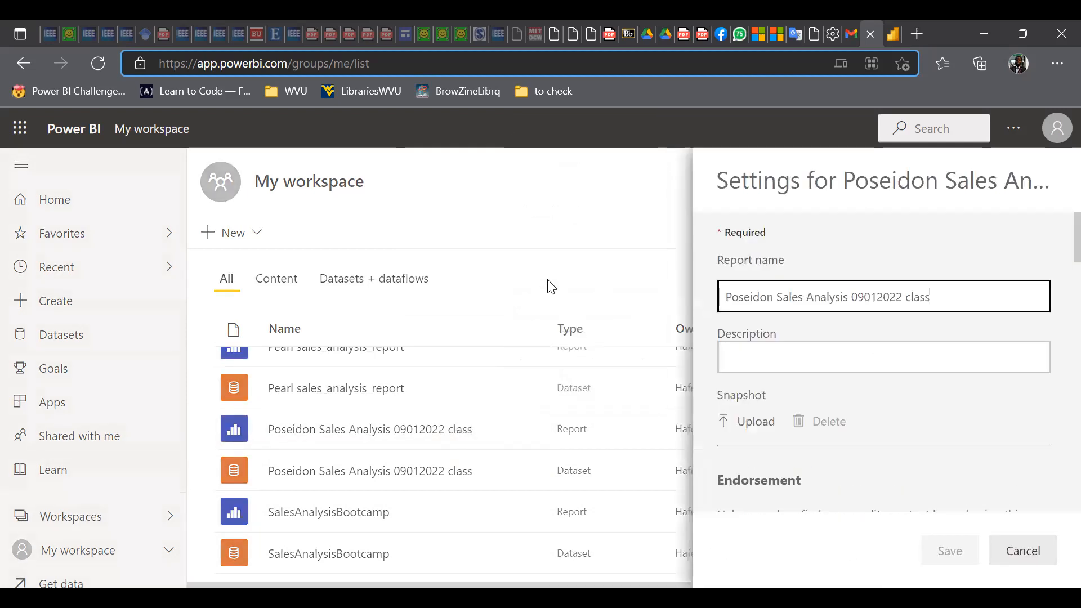
scroll(774, 420, "down", 5)
scroll(775, 422, "down", 10)
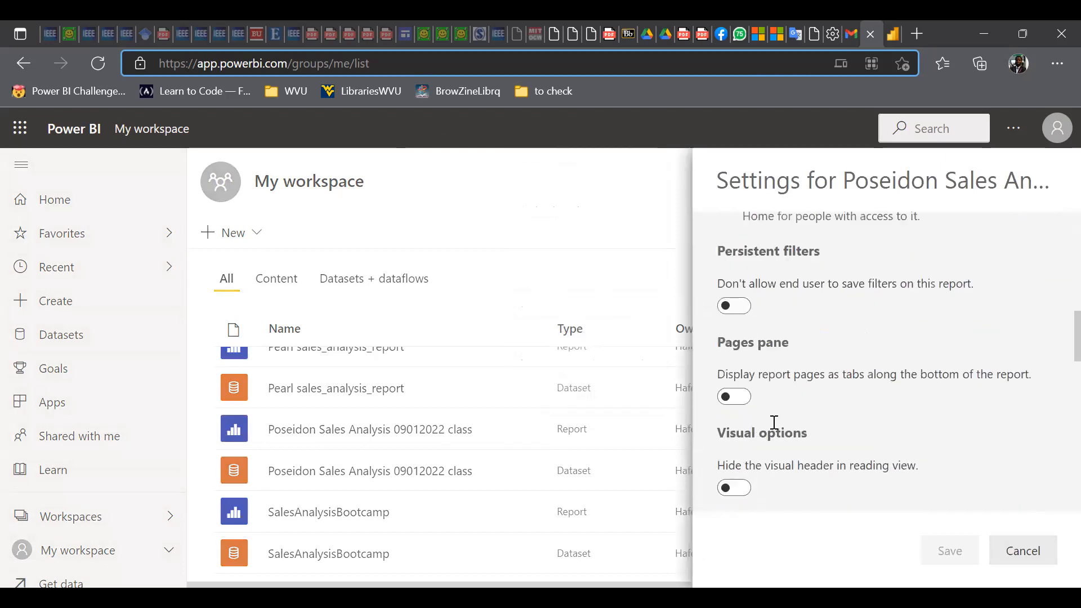
scroll(775, 429, "down", 8)
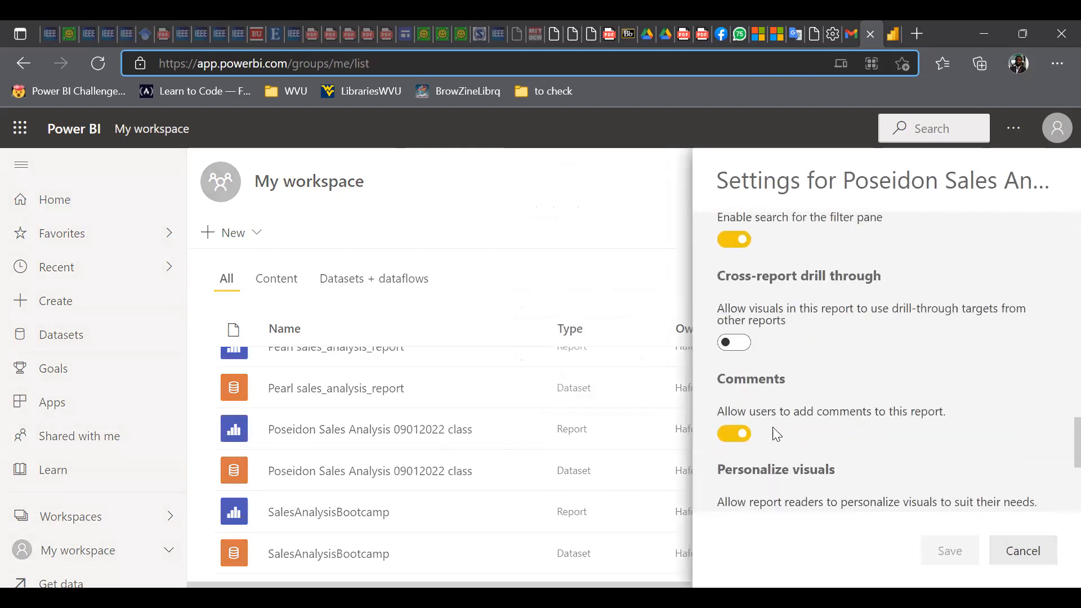
scroll(776, 437, "down", 1)
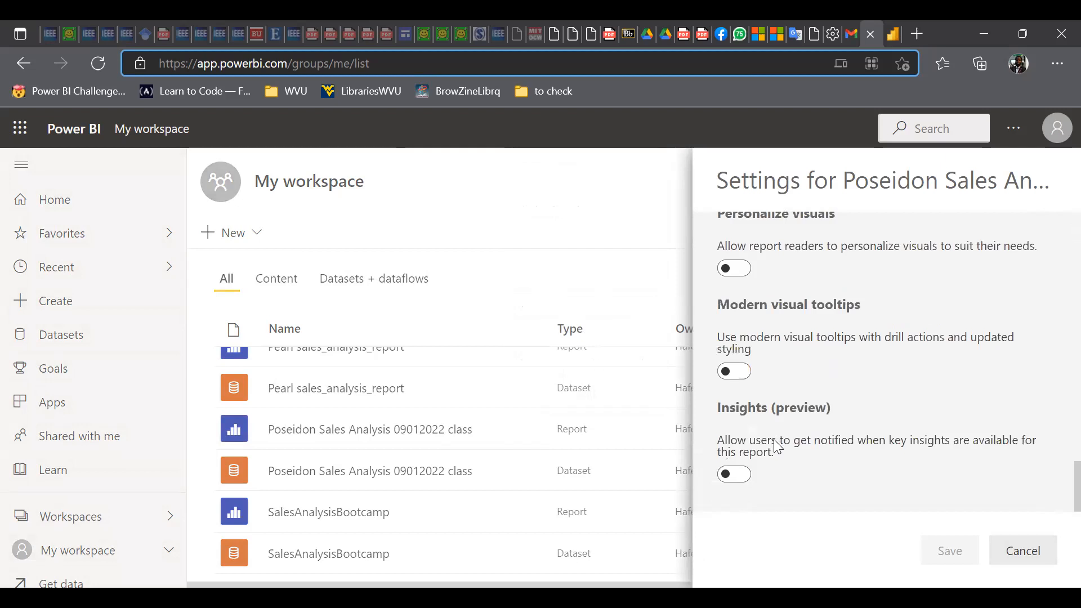
scroll(777, 445, "up", 8)
scroll(782, 458, "down", 3)
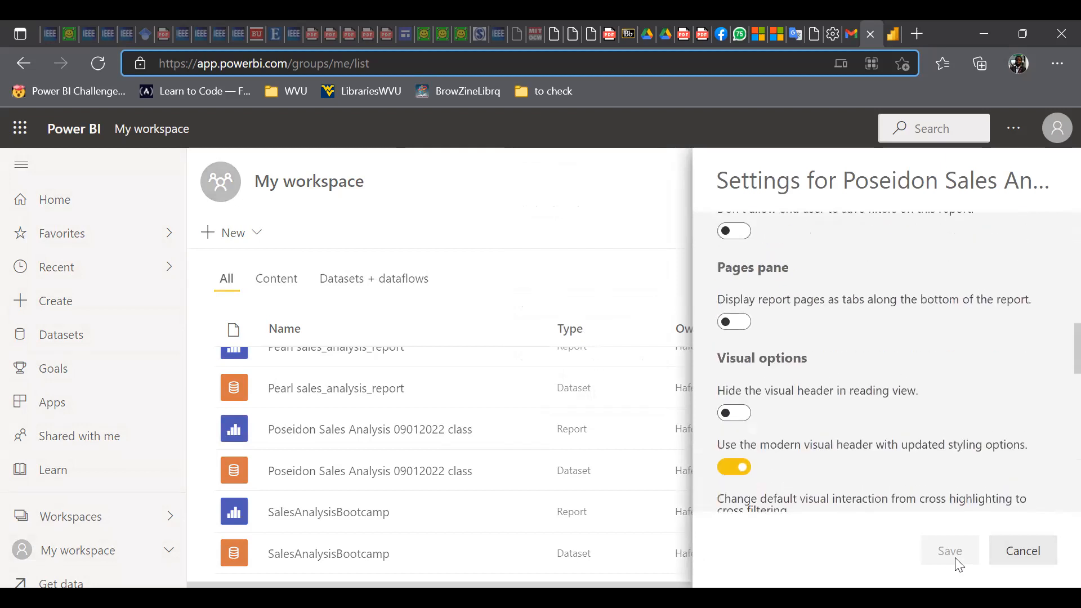
left_click(1033, 551)
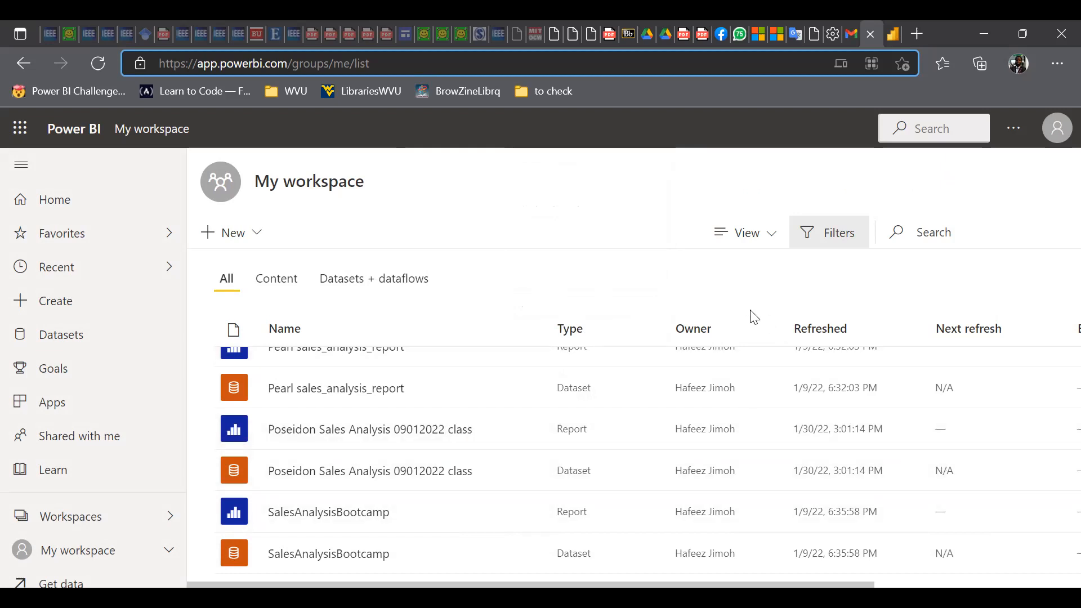
Step: Zoom the browser out to 75% and open the Poseidon Sales Analysis 09012022 class report
key("ctrl+minus")
key("ctrl+minus")
key("ctrl+minus")
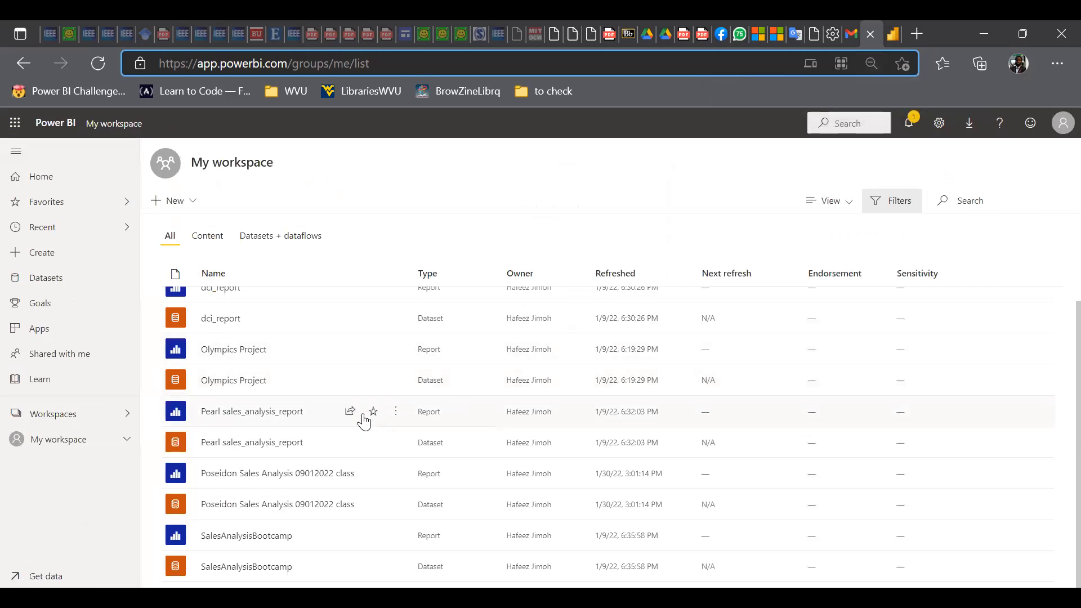
scroll(338, 426, "up", 1)
scroll(311, 431, "down", 1)
left_click(288, 477)
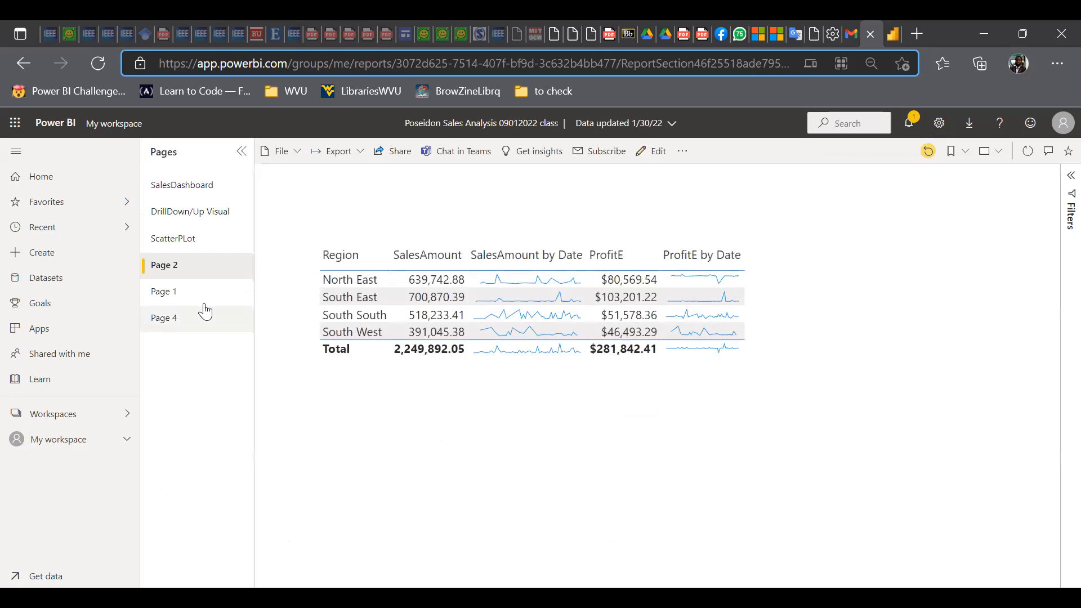
Step: Show the SalesDashboard page and check the SalesAmount by Month chart's quick and more-options menus
left_click(207, 186)
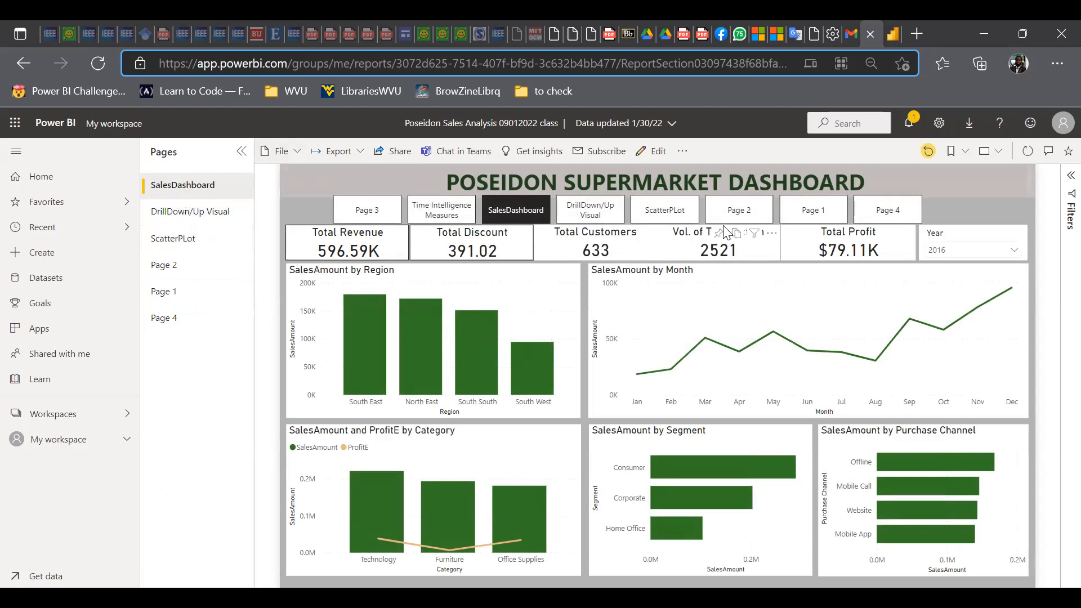
mouse_move(730, 299)
right_click(758, 276)
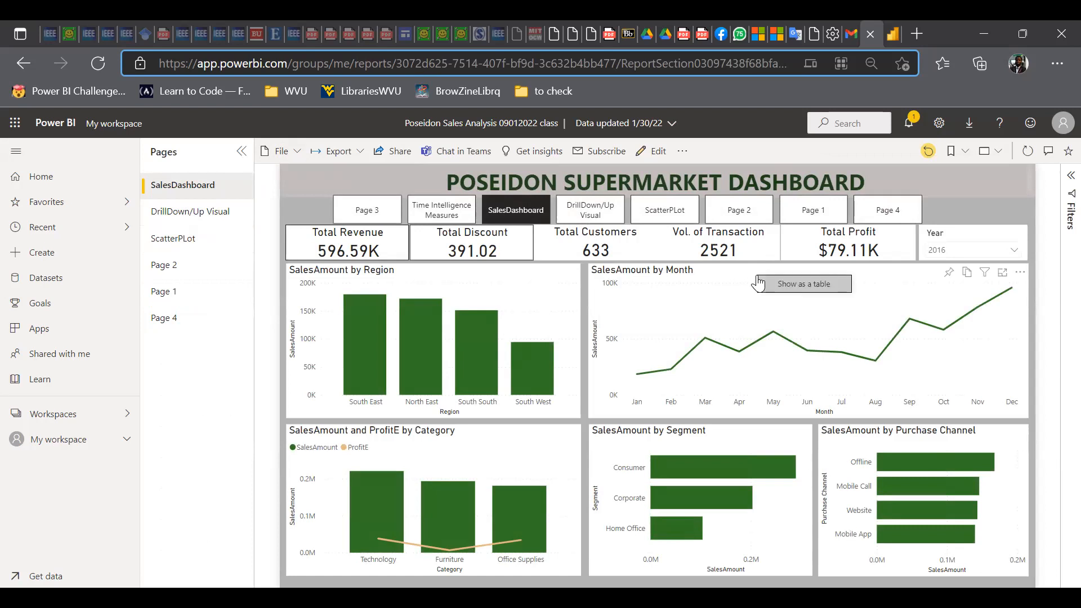
left_click(897, 265)
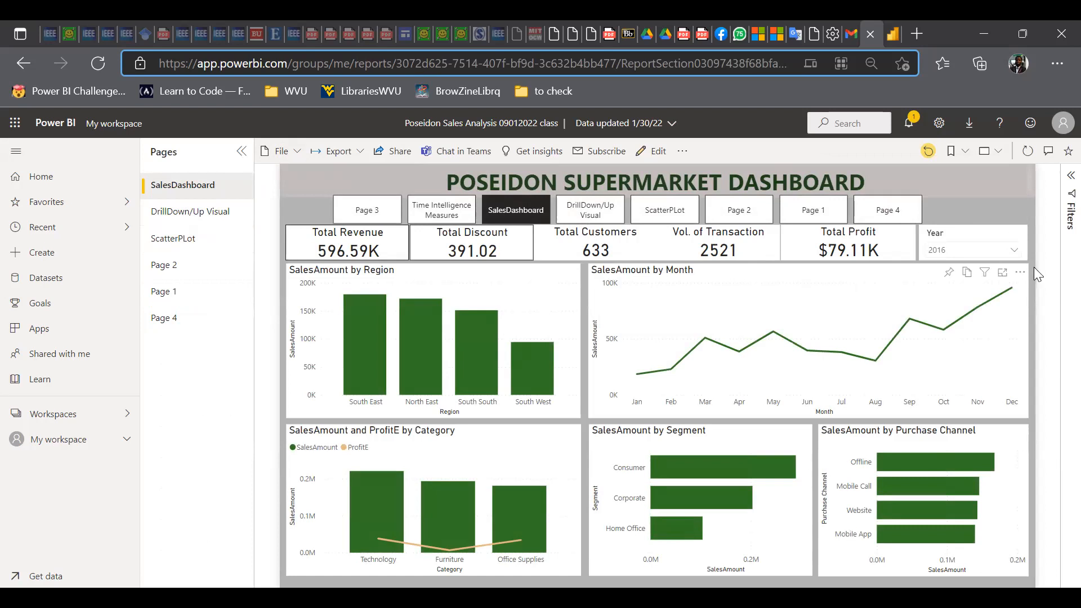
left_click(1020, 273)
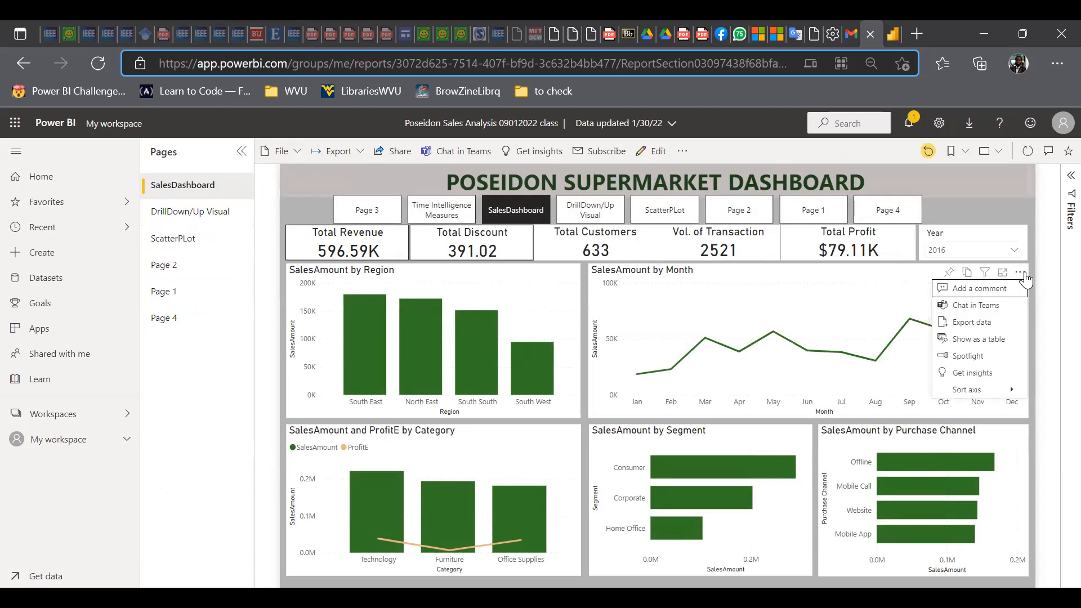
left_click(852, 287)
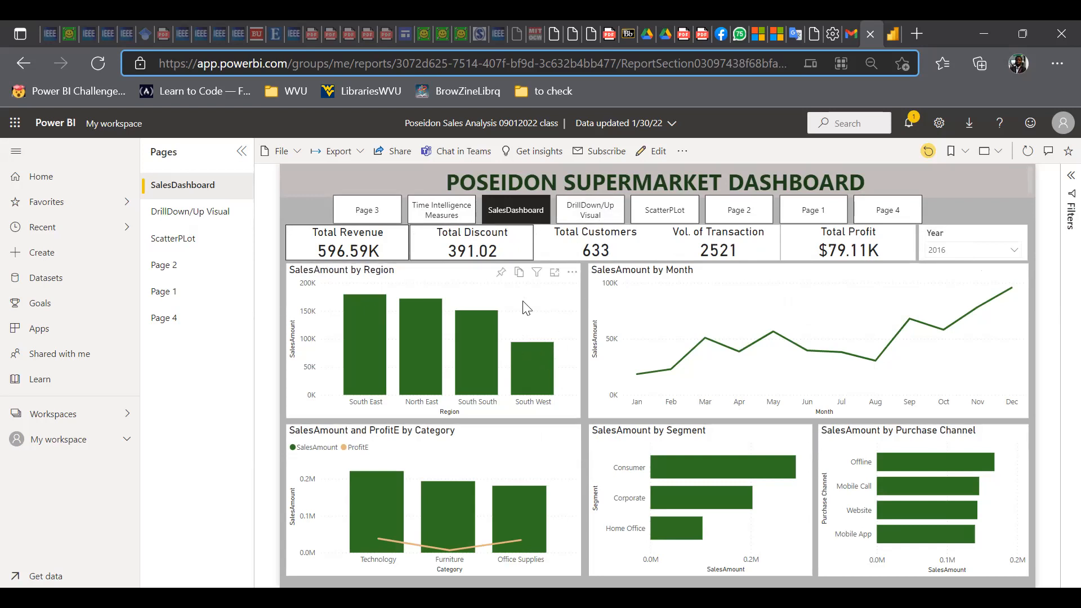
Step: Pin the SalesAmount by Region chart to a new 'POseidon dashboard' and go to it
left_click(500, 276)
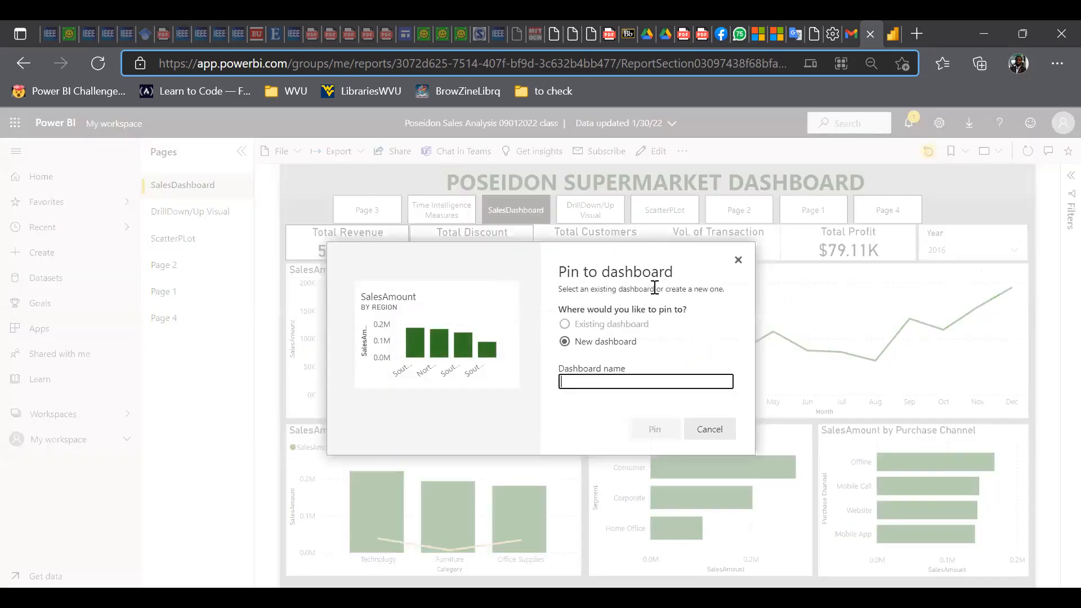
type("POseidon dashboard")
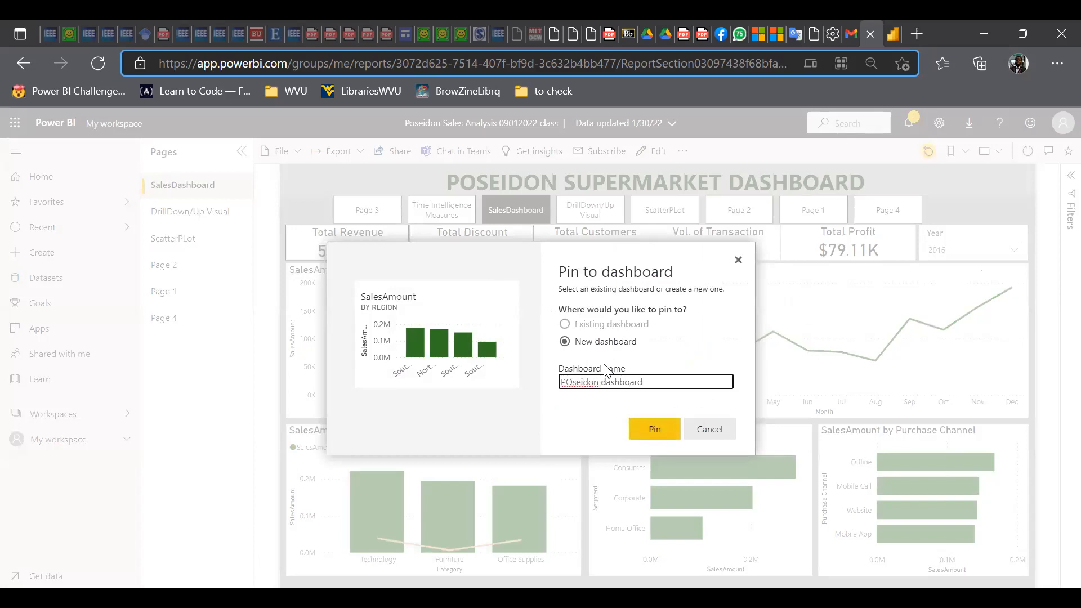
left_click(640, 434)
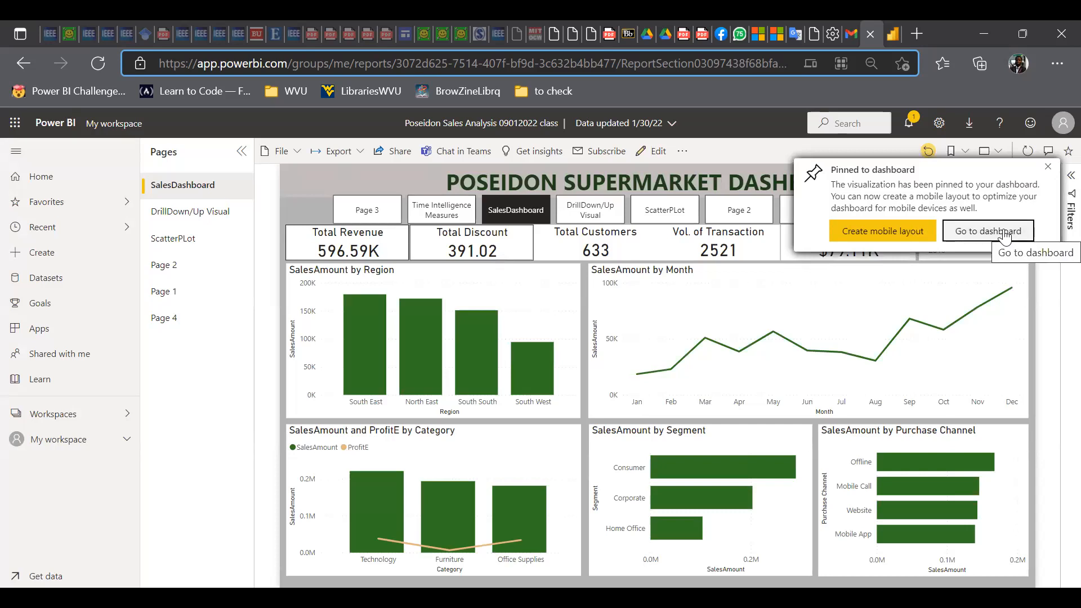
left_click(1005, 236)
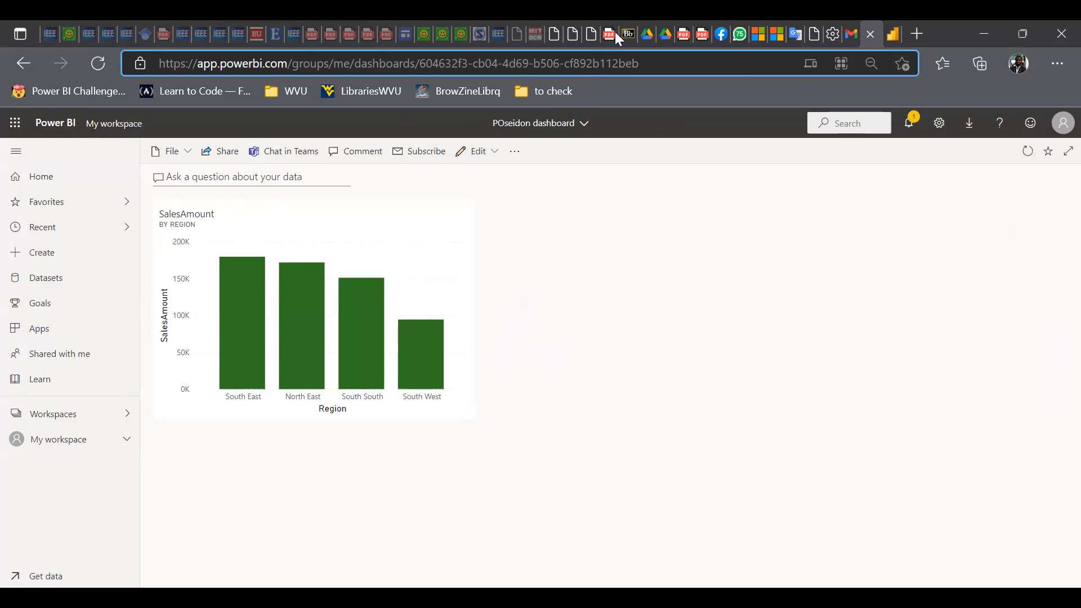
Step: Go to My workspace under Workspaces and scroll through its content list
left_click(82, 413)
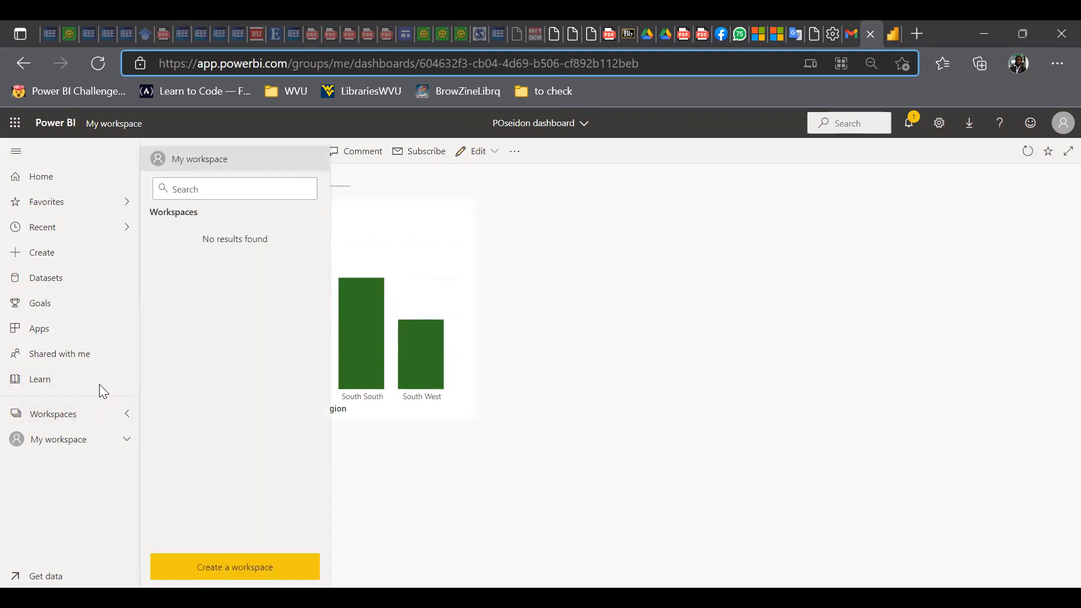
left_click(81, 442)
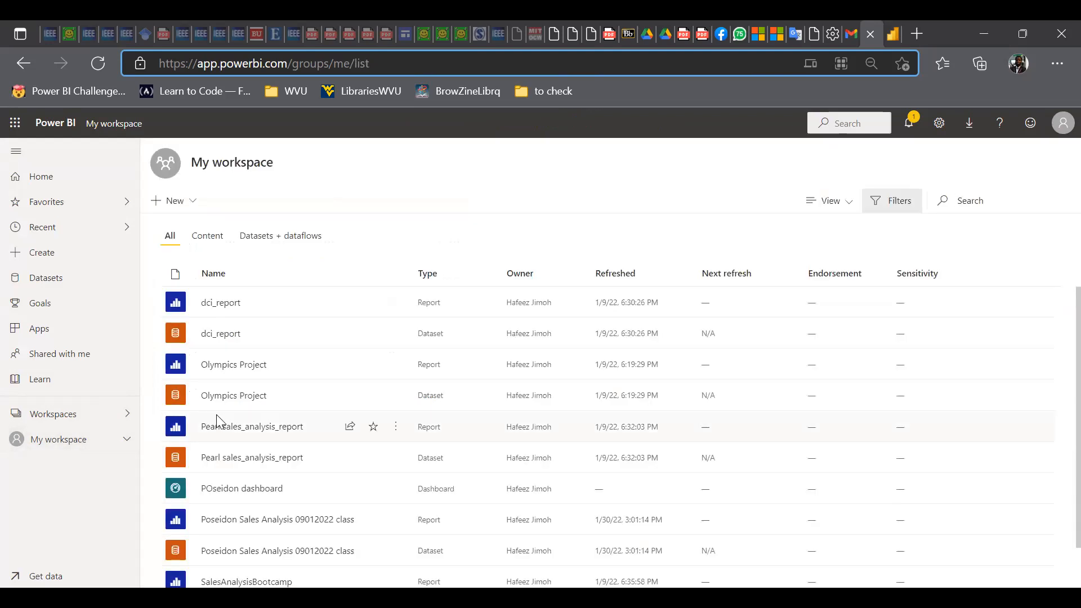
scroll(217, 417, "down", 1)
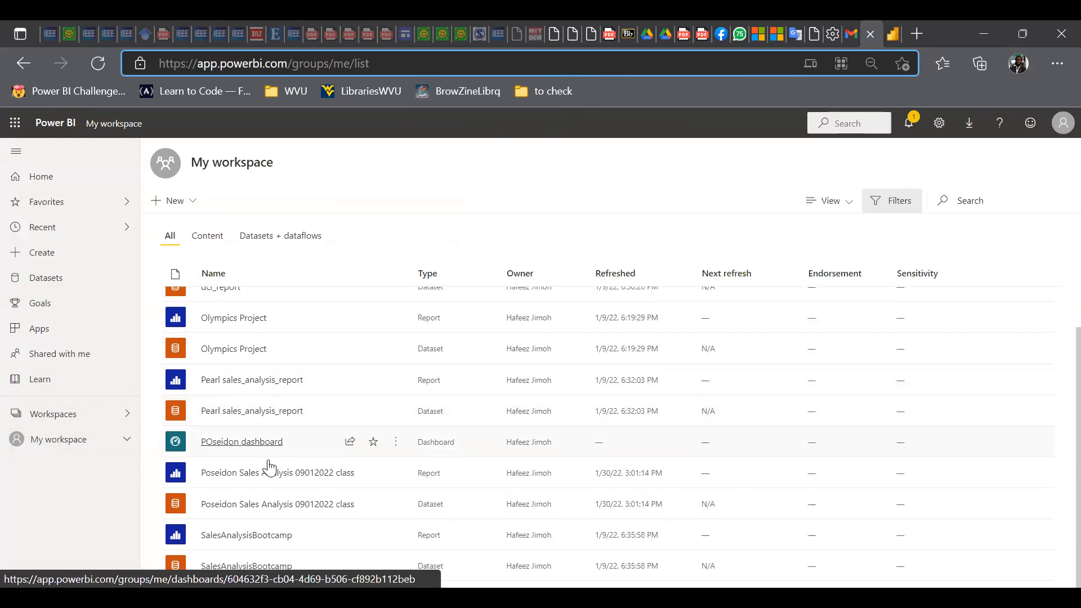
scroll(253, 400, "up", 1)
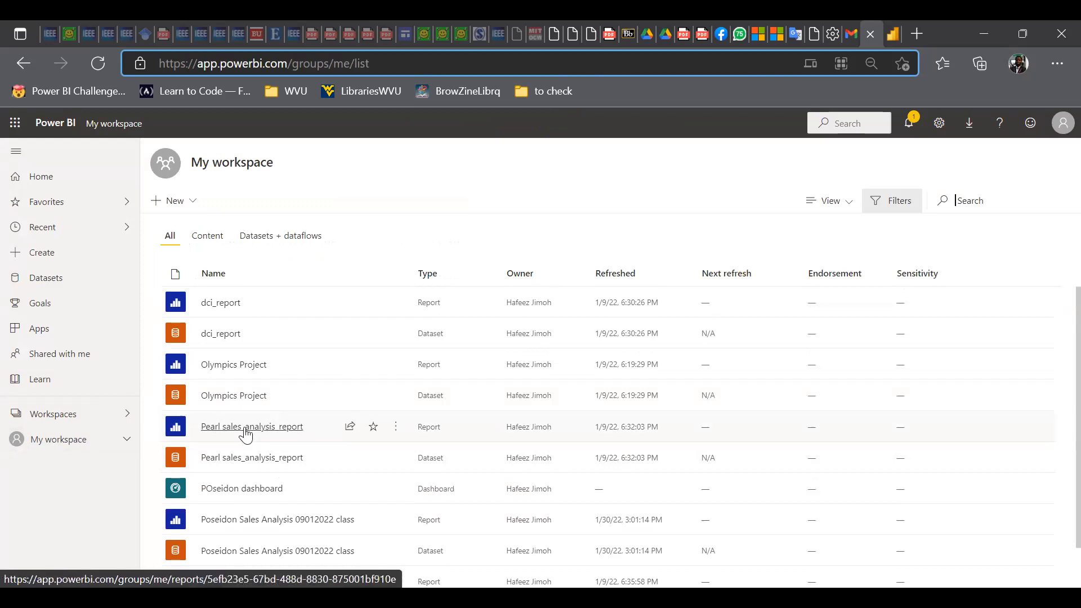
Step: Pin Pearl sales_analysis_report's Top 5 Revenue by Market chart to POseidon dashboard, then view the dashboard
left_click(246, 428)
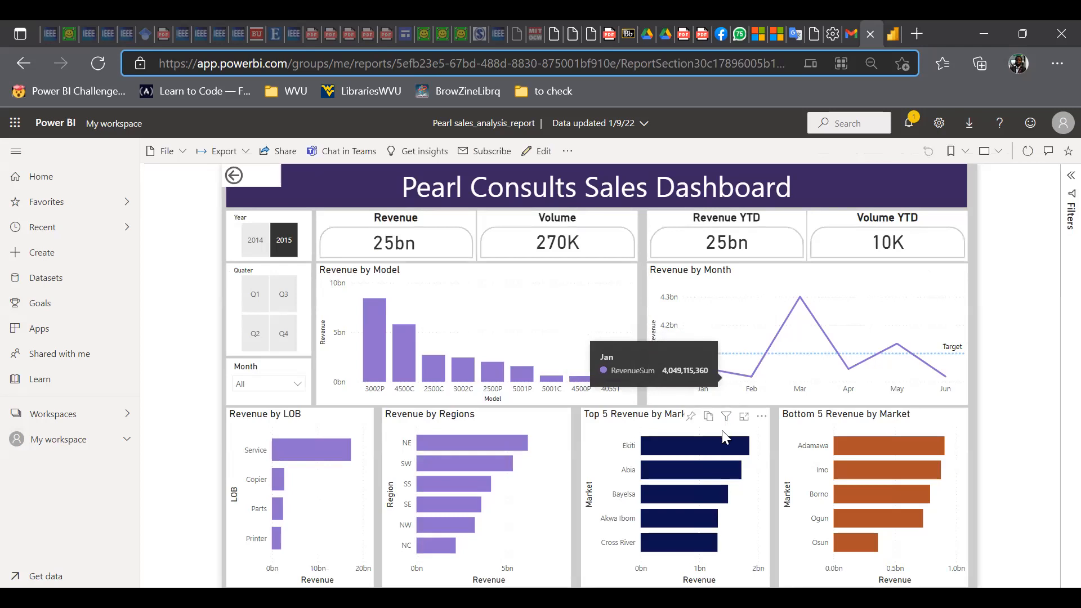
left_click(687, 420)
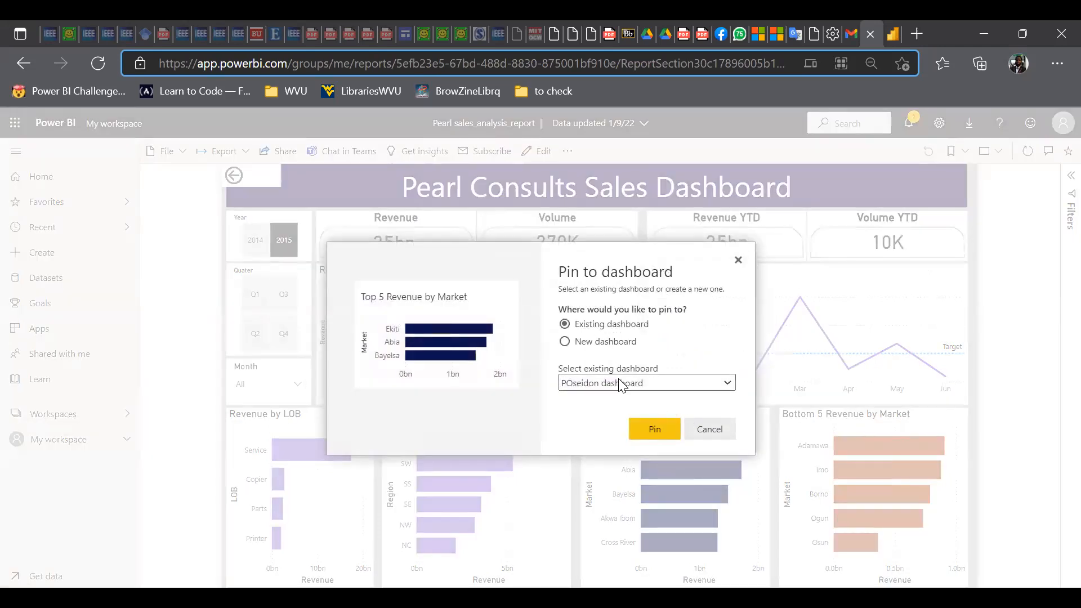
left_click(648, 428)
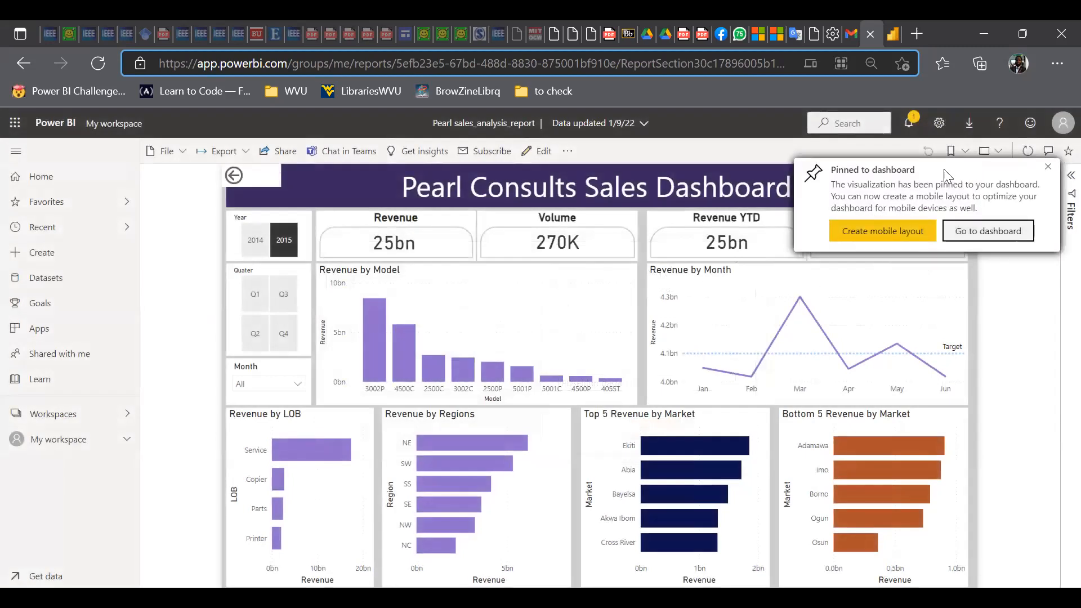
left_click(894, 43)
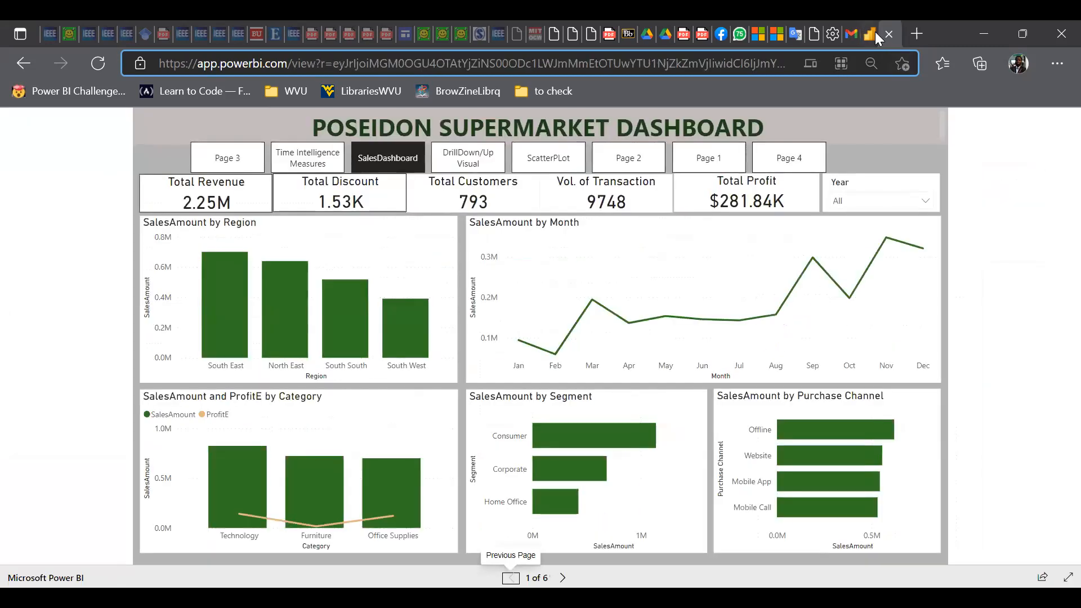
left_click(877, 39)
left_click(991, 230)
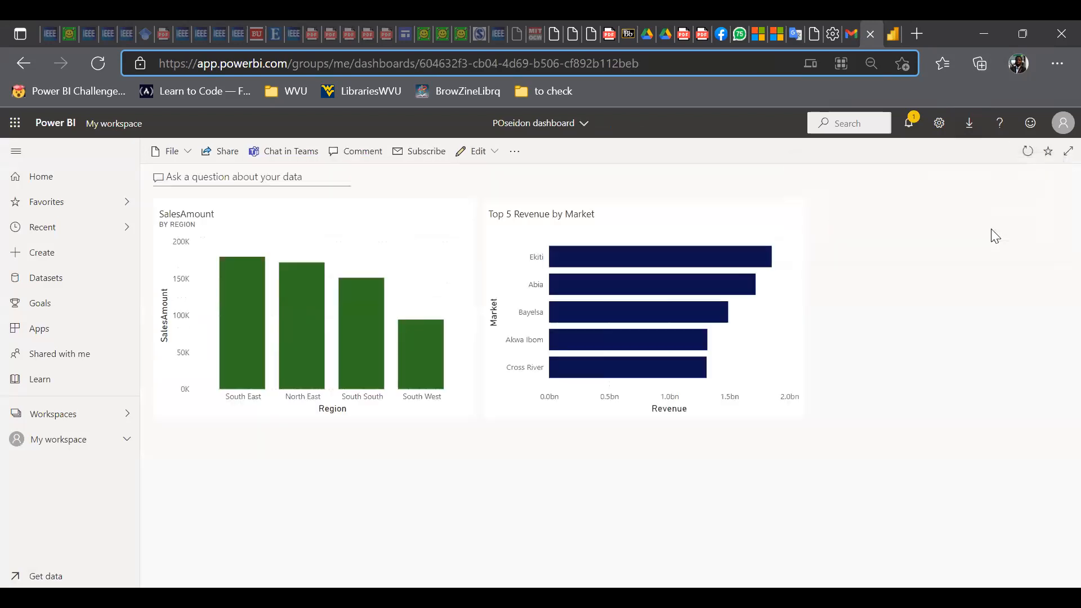
Step: Nudge the Top 5 Revenue by Market tile, then head back to My workspace
left_click_drag(761, 352, 739, 361)
left_click(896, 35)
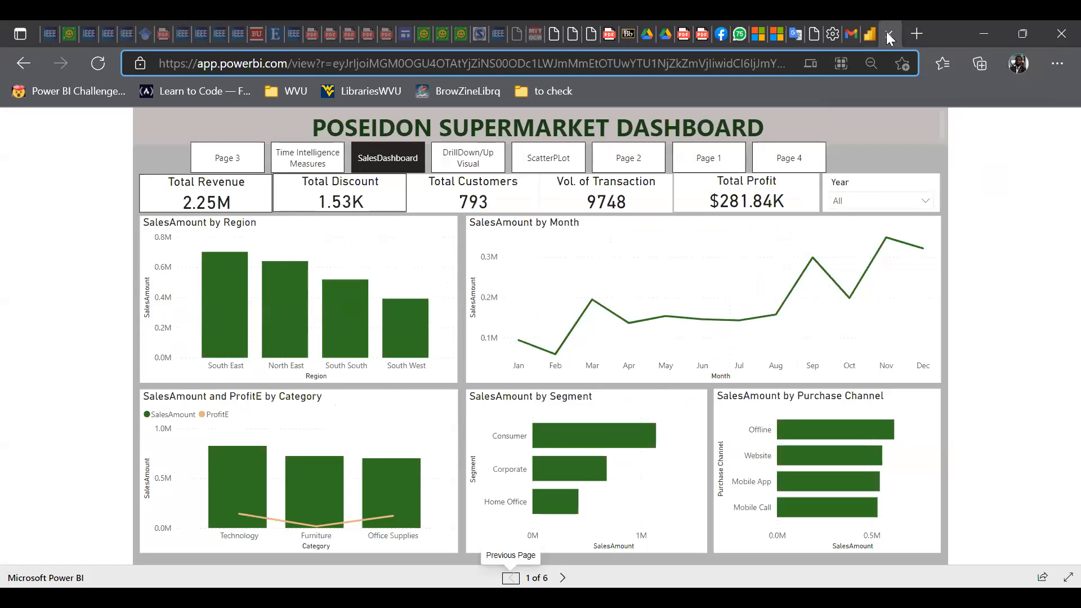
left_click(872, 31)
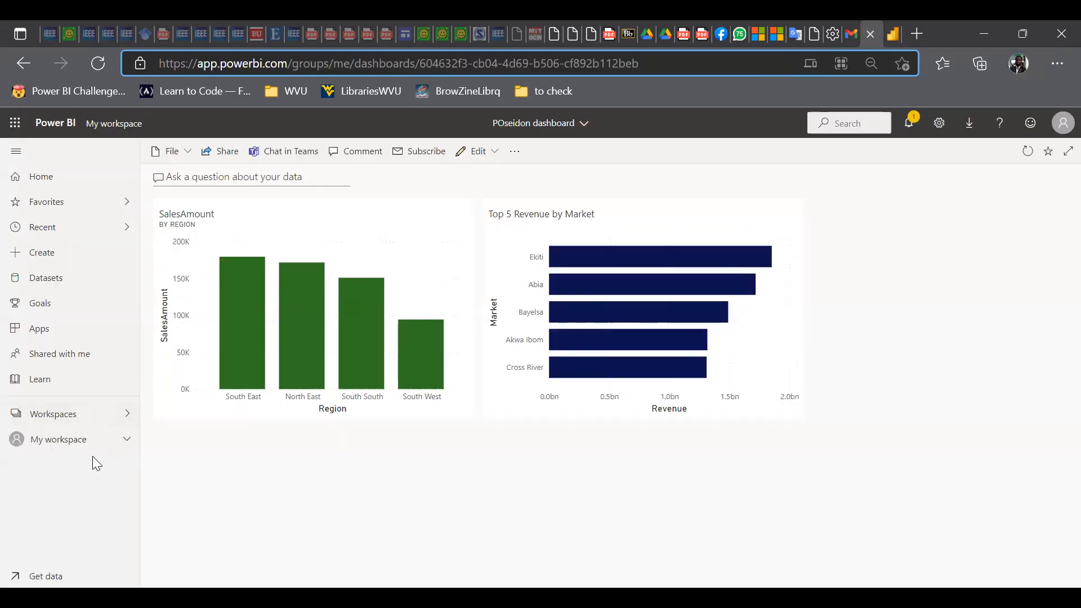
left_click(93, 438)
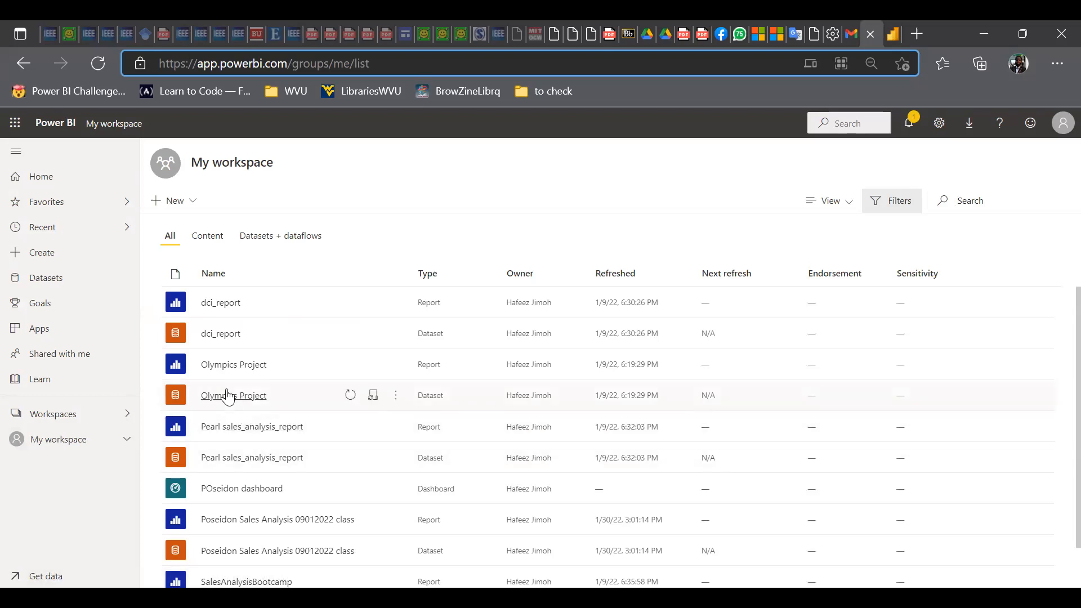
Step: Open the Poseidon Sales Analysis 09012022 class report on its ScatterPLot page
scroll(249, 417, "down", 1)
scroll(251, 428, "down", 1)
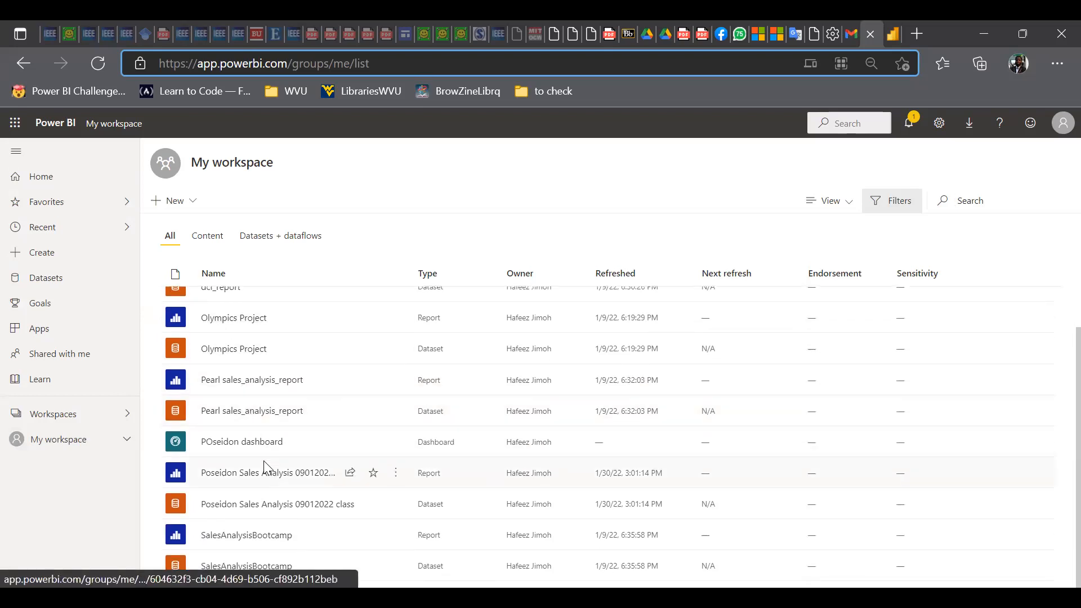
left_click(265, 476)
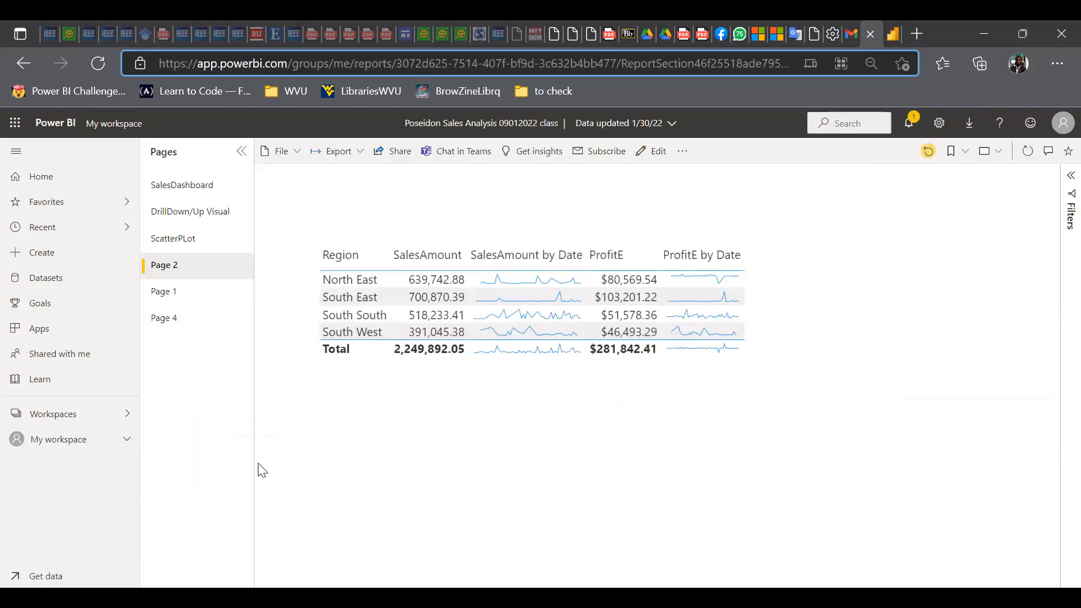
left_click(204, 242)
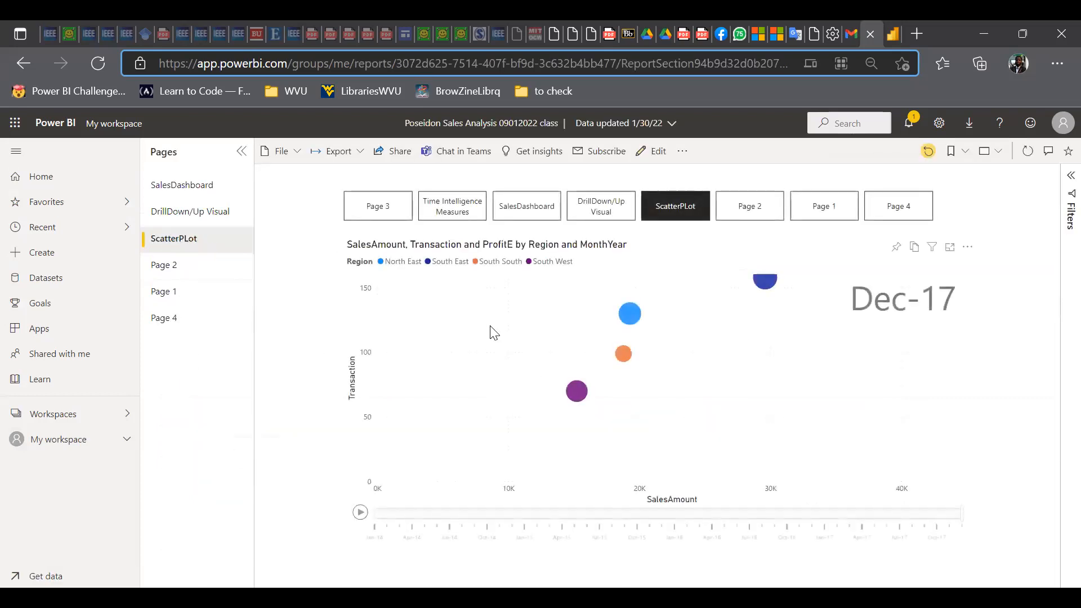
left_click(205, 212)
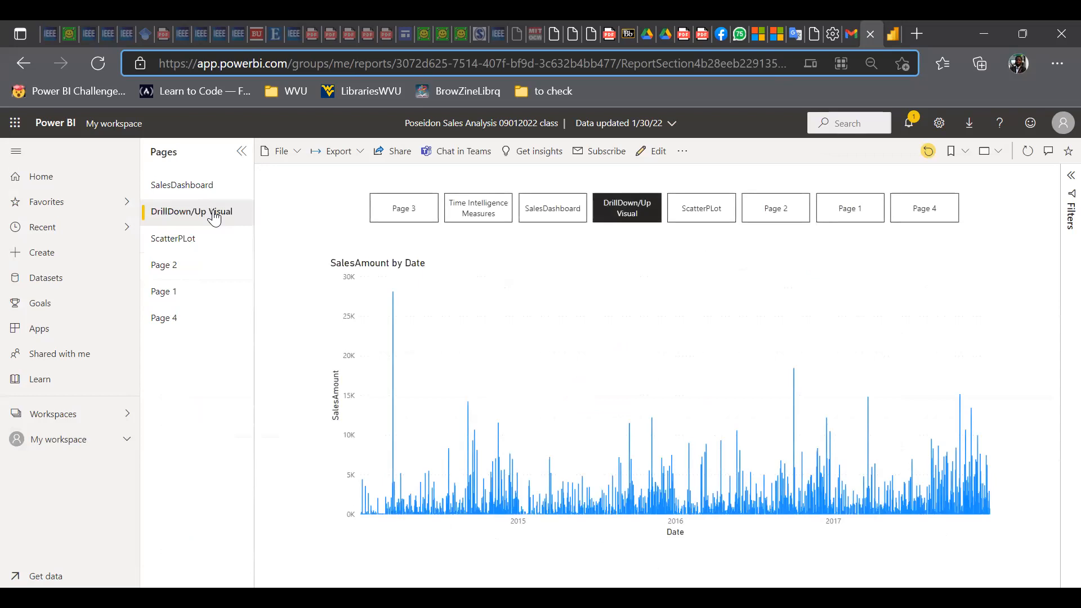
left_click(188, 246)
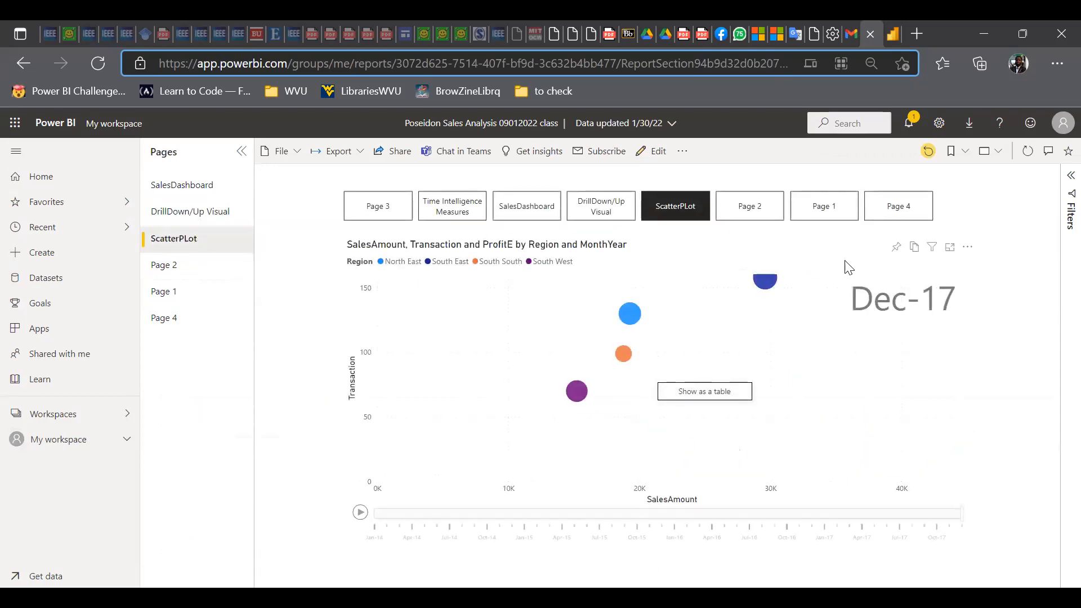
Step: Pin the scatter chart to POseidon dashboard and return to My workspace
left_click(896, 247)
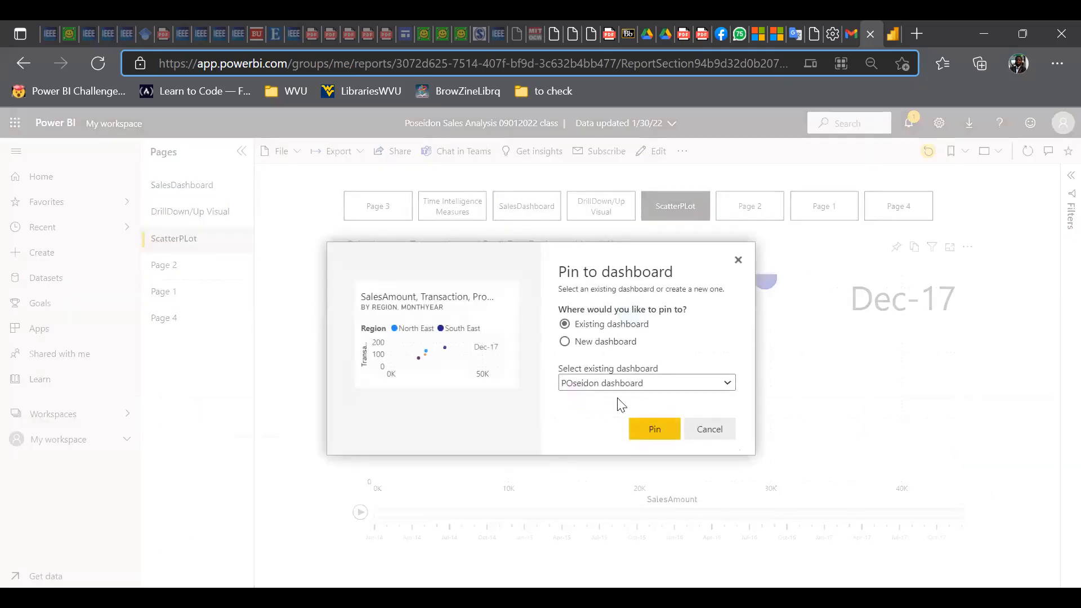
left_click(654, 430)
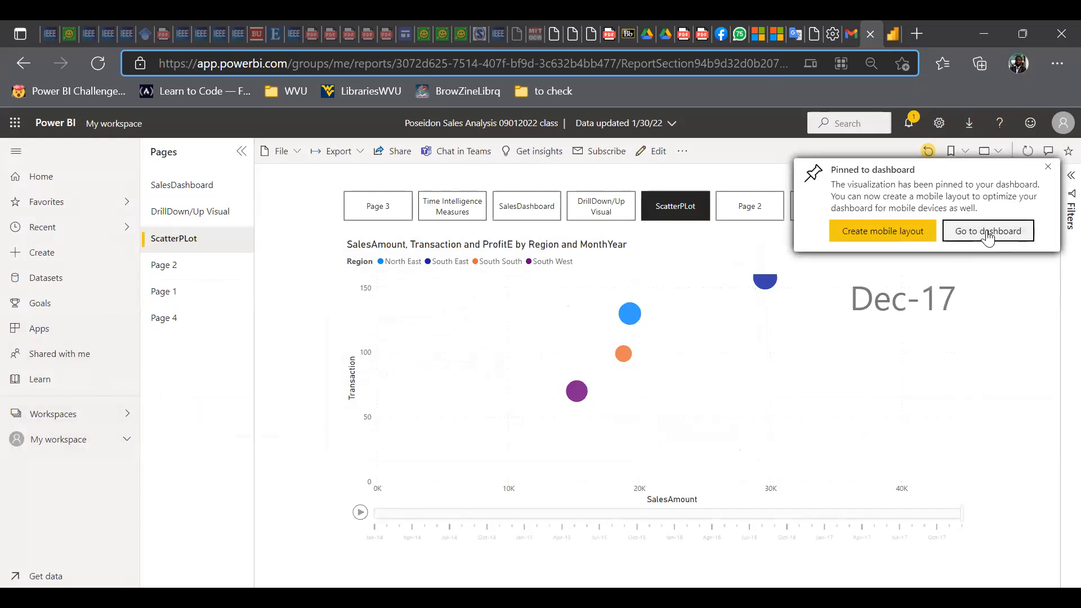
left_click(110, 439)
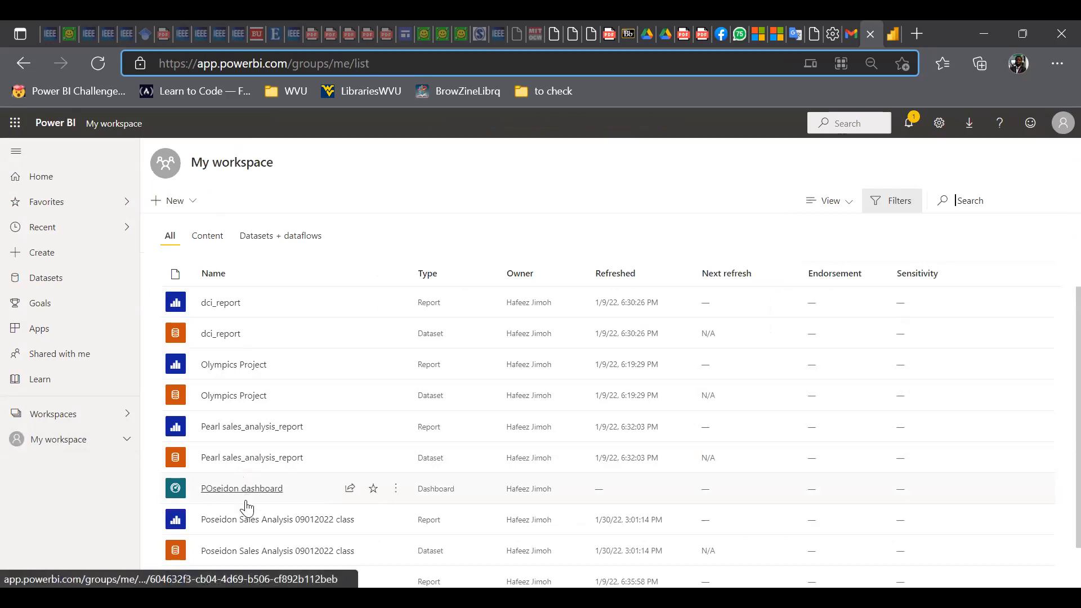
scroll(246, 504, "down", 1)
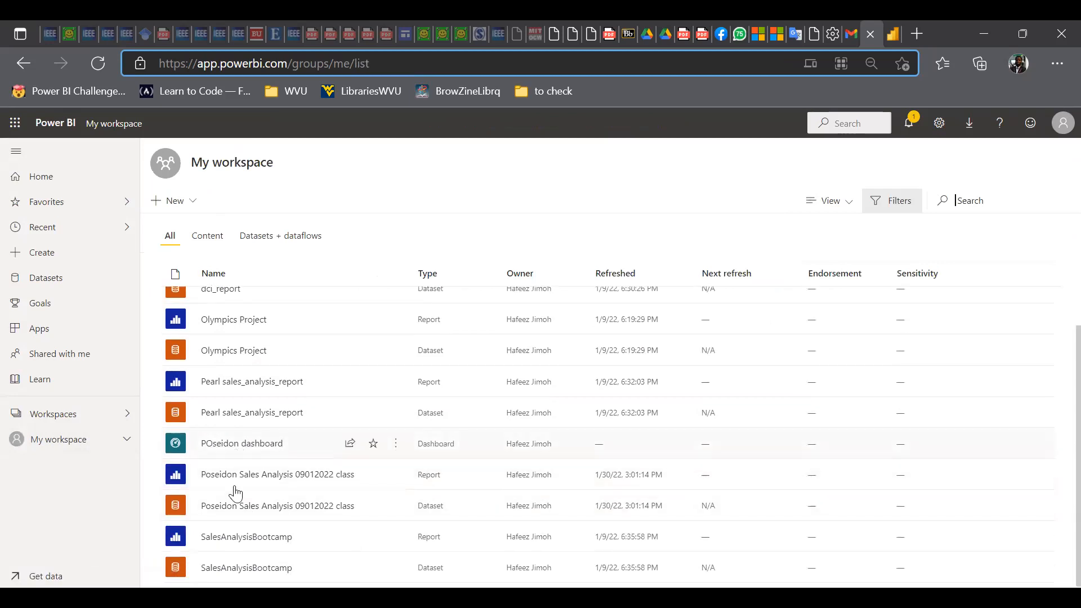
Step: Open POseidon dashboard, shrink the scatter chart tile, and glance at its options menu
left_click(258, 449)
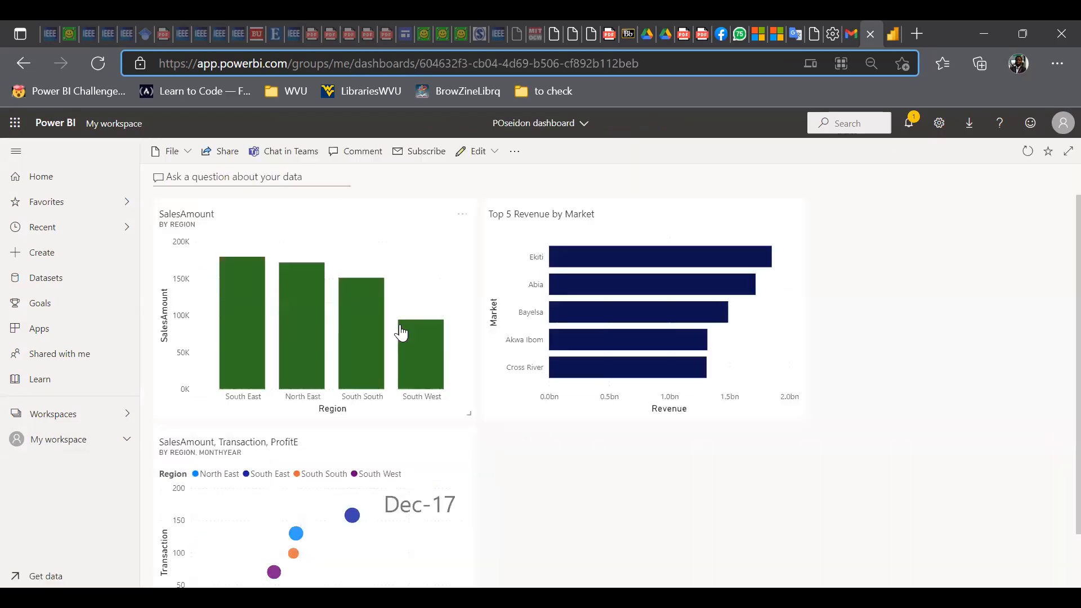
scroll(417, 383, "down", 2)
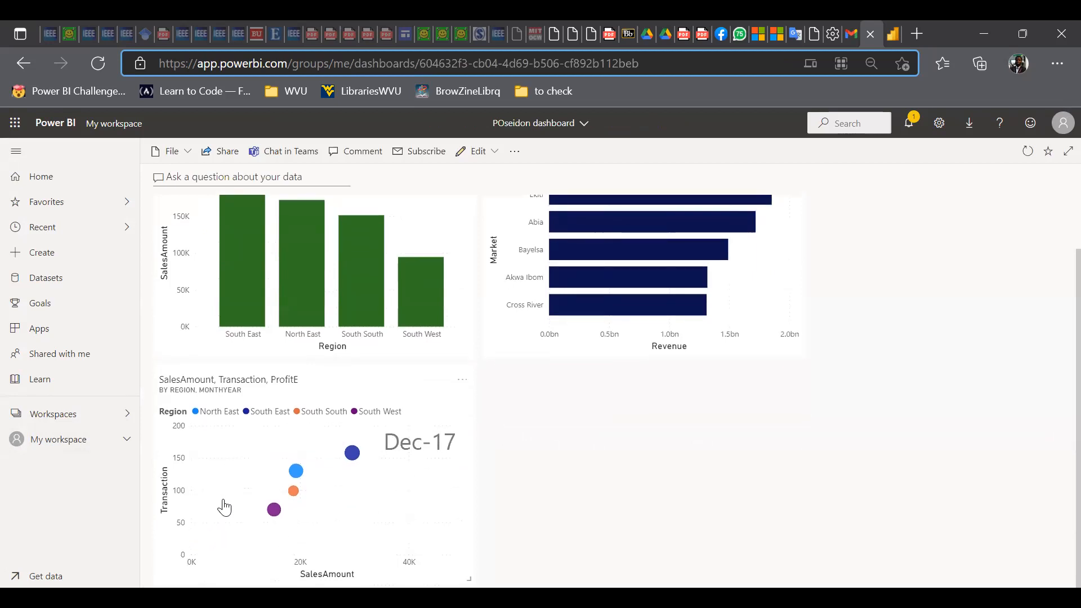
left_click_drag(467, 577, 431, 533)
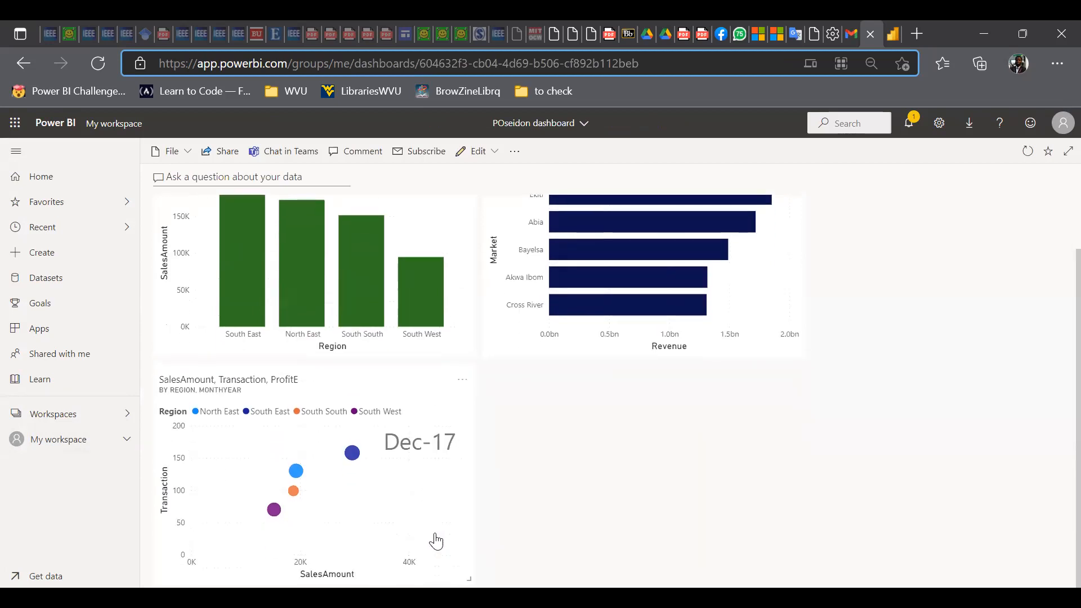
left_click(463, 382)
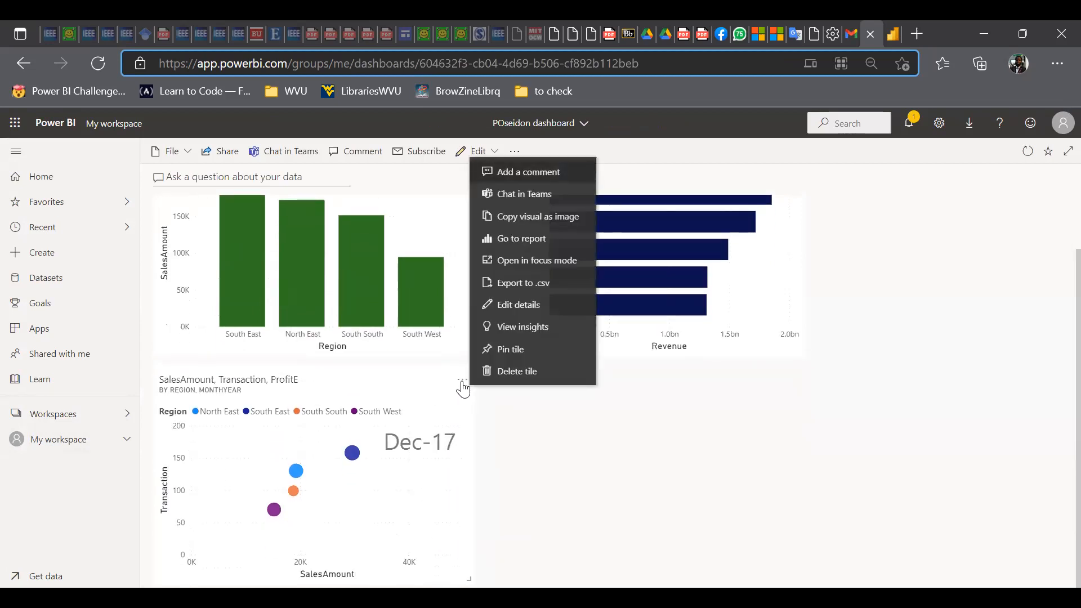
left_click(544, 477)
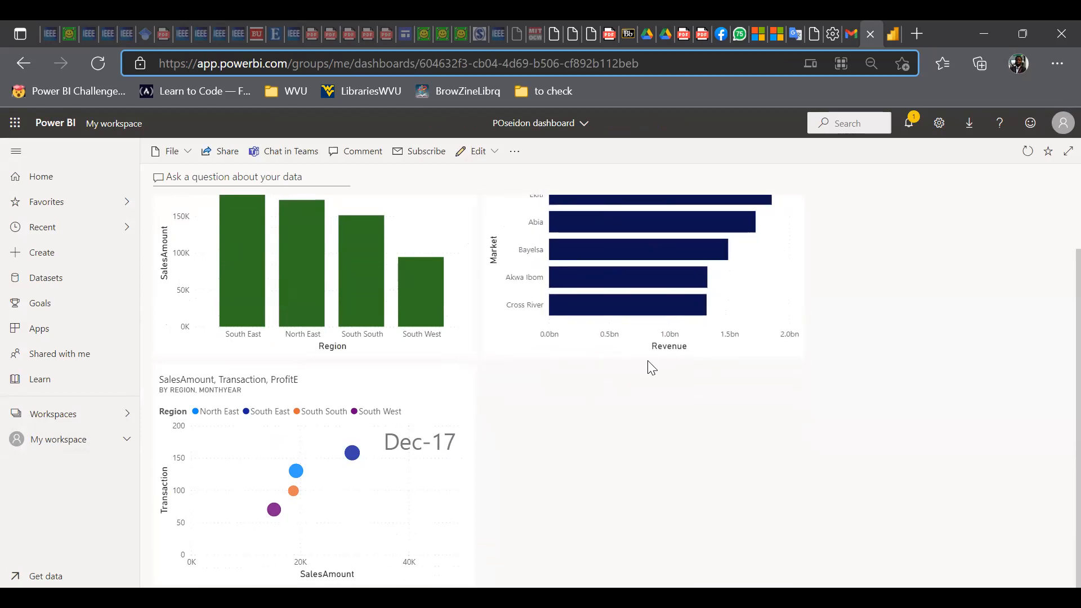
scroll(642, 356, "up", 1)
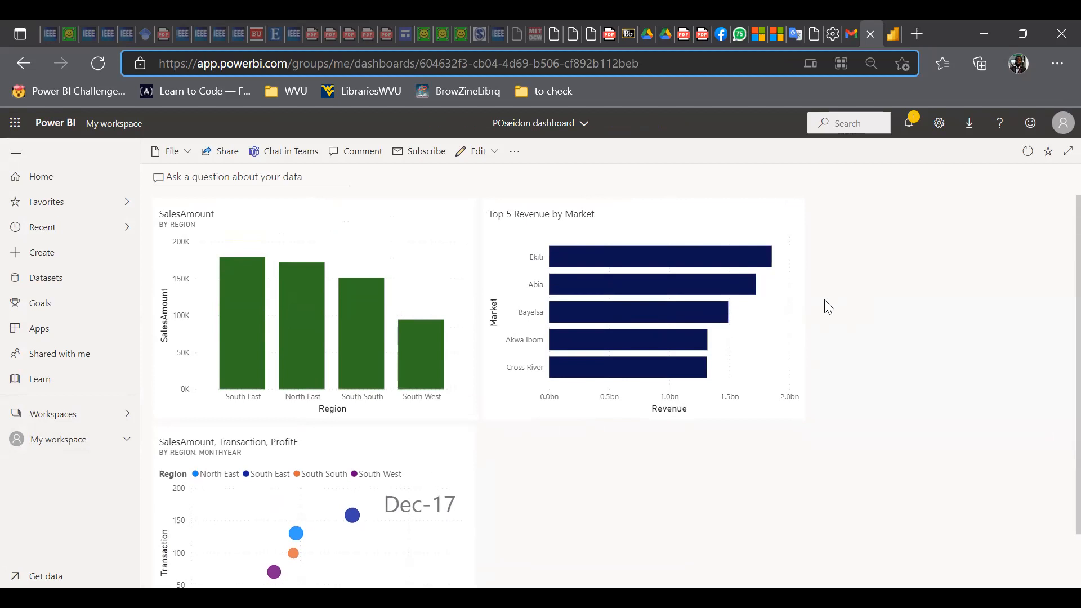
left_click(1061, 156)
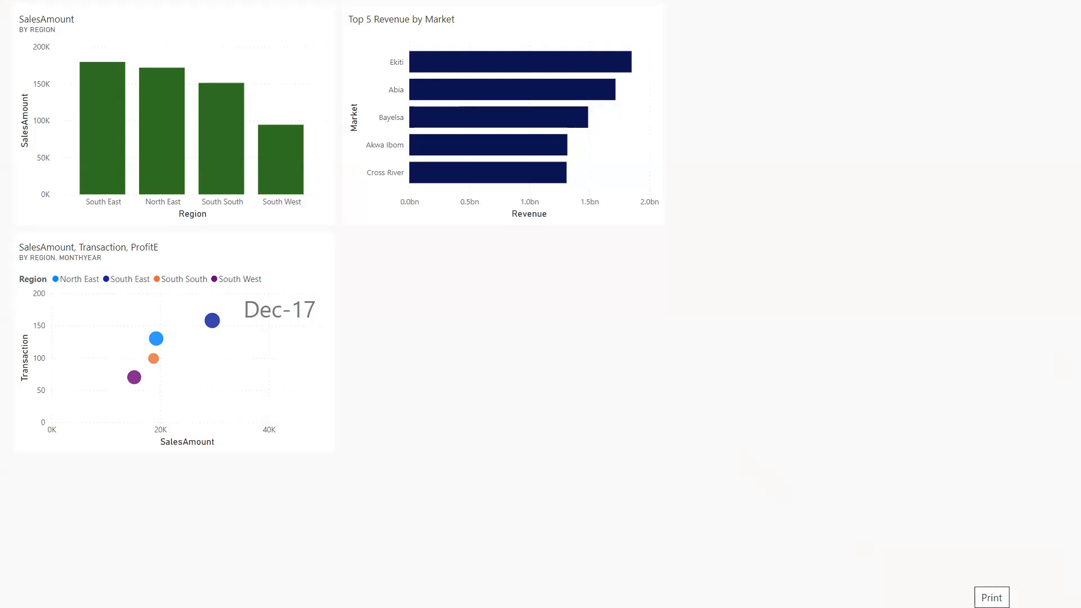
mouse_move(970, 580)
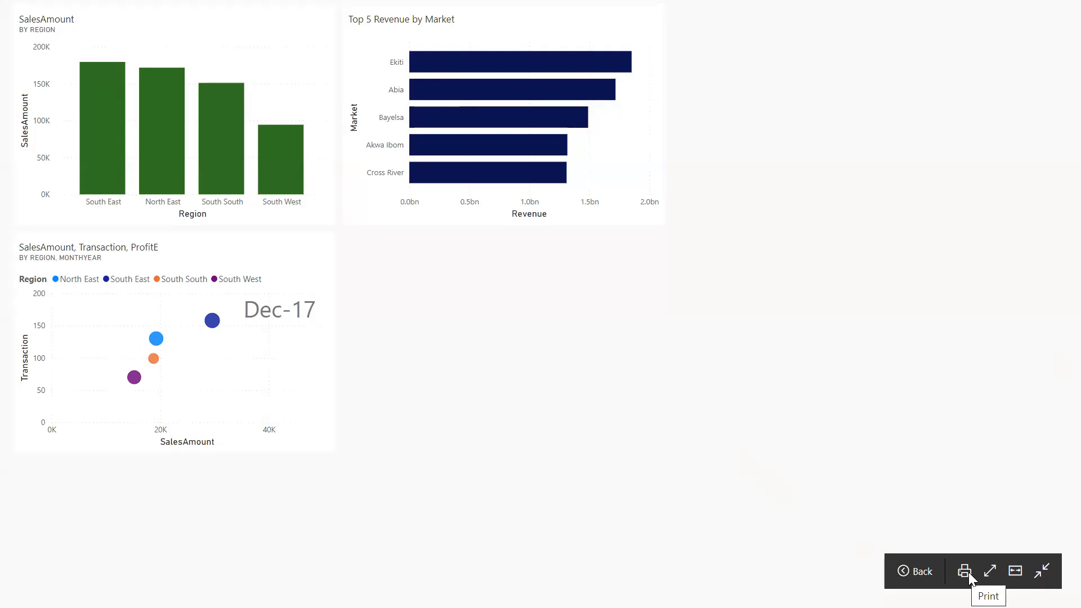
left_click(964, 571)
key("Escape")
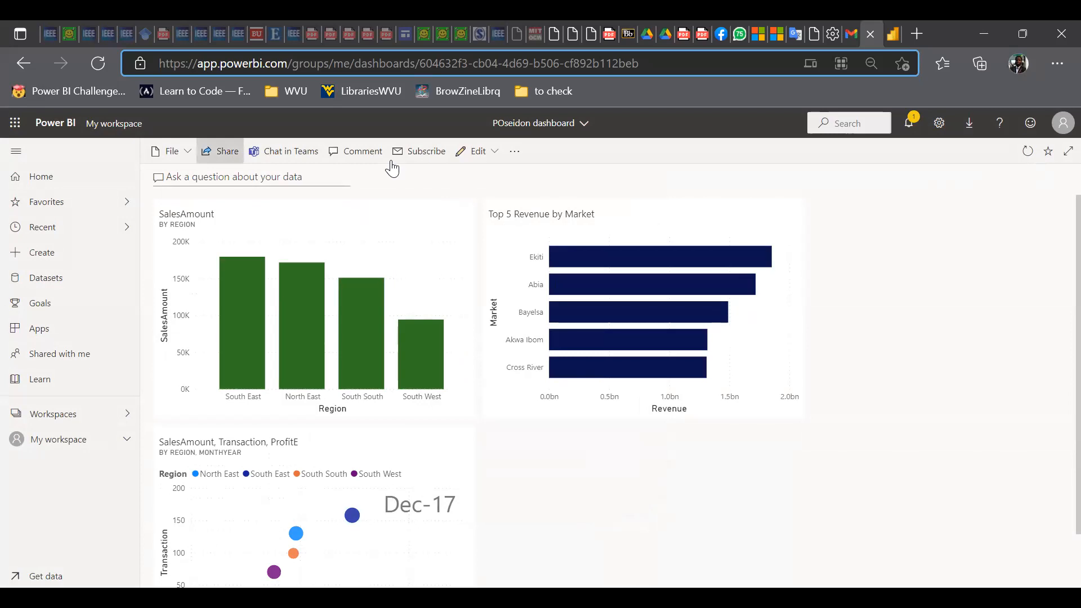
Step: Open and cancel the POseidon dashboard's Share and File options, then go to My workspace
left_click(227, 153)
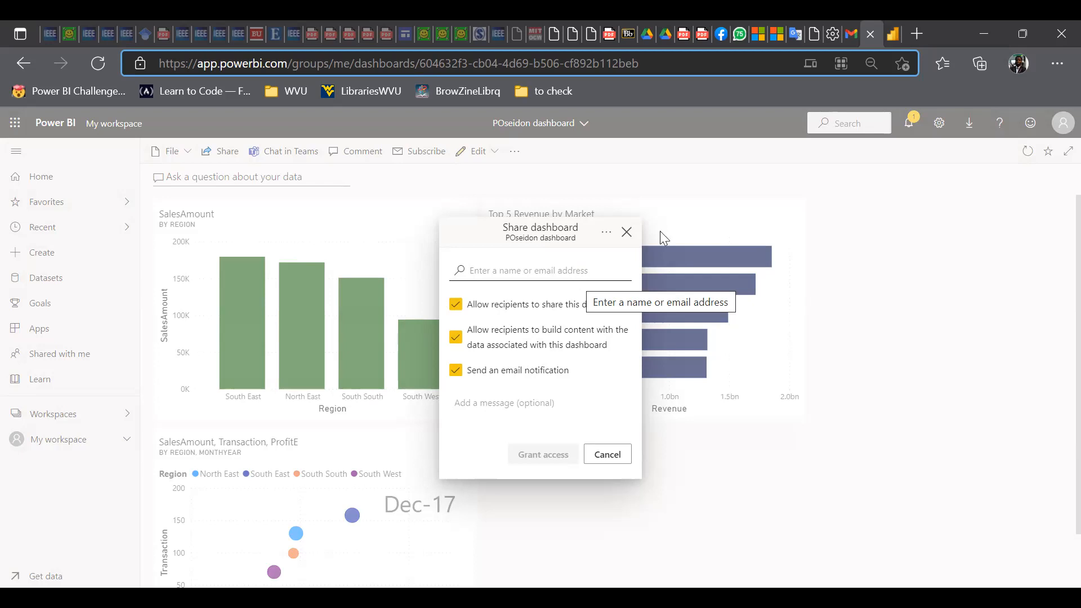
left_click(627, 233)
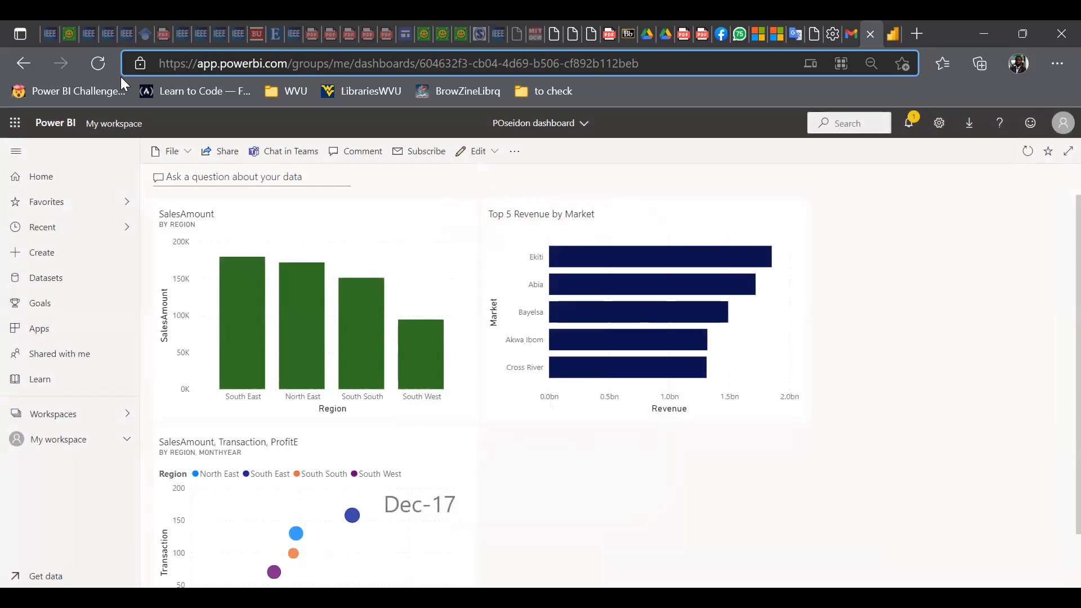
left_click(171, 152)
left_click(219, 161)
scroll(263, 248, "down", 1)
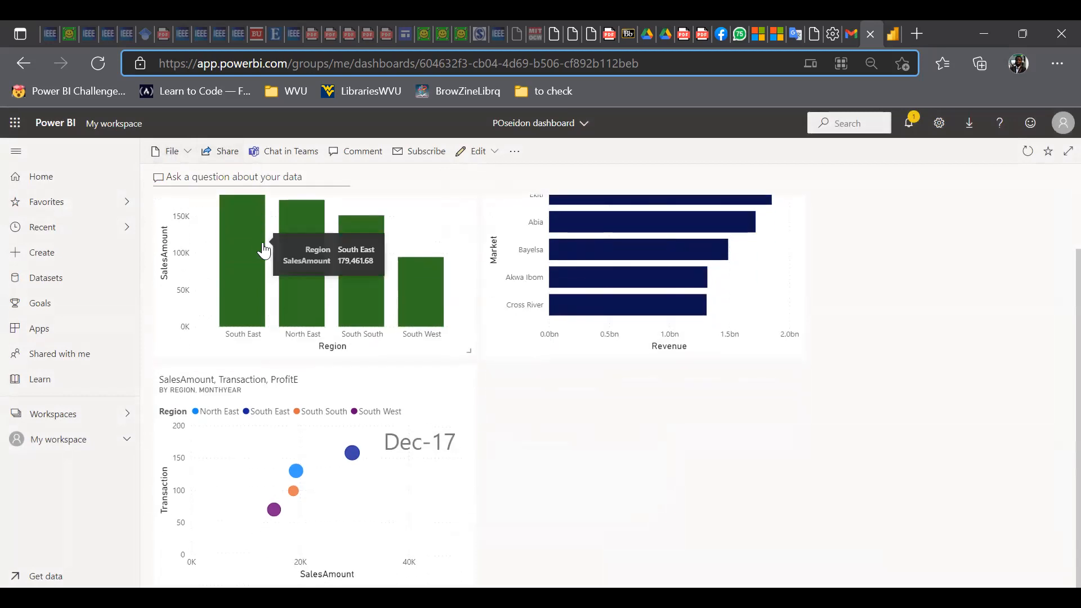
scroll(244, 317, "up", 1)
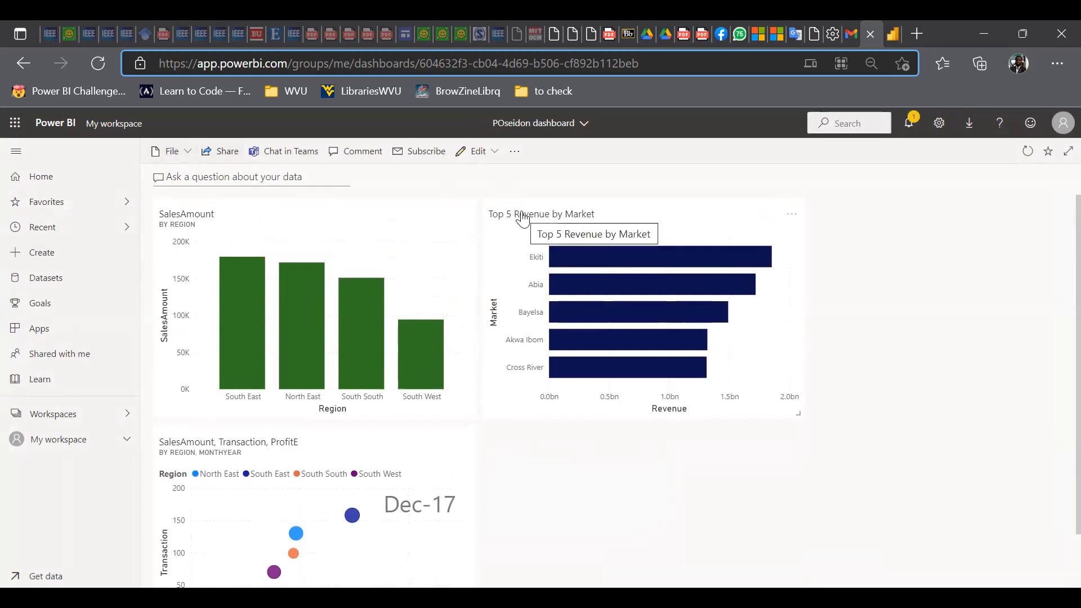
left_click(893, 35)
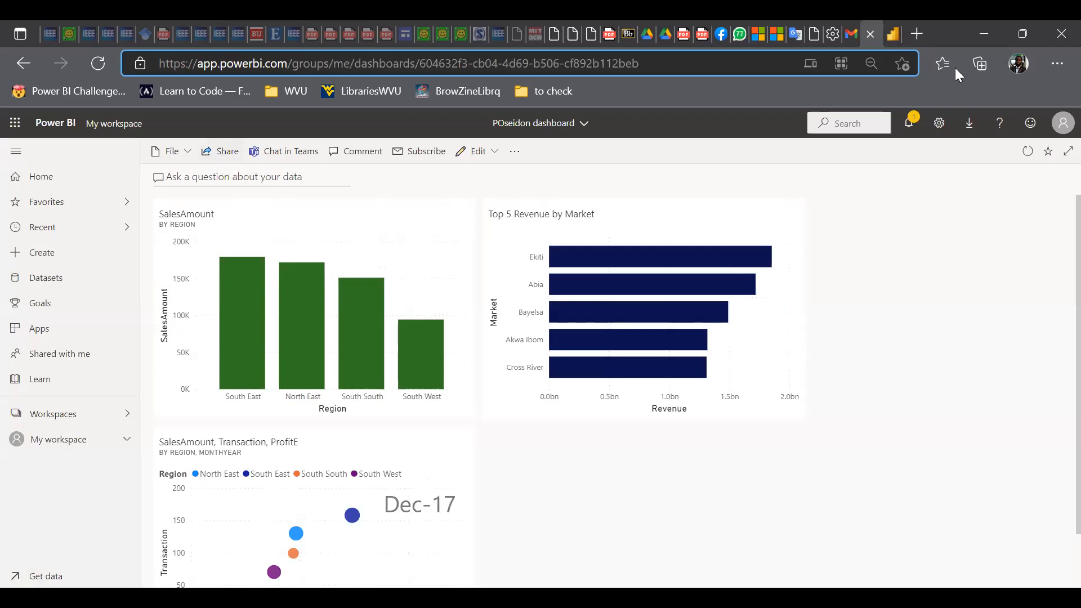
left_click(62, 448)
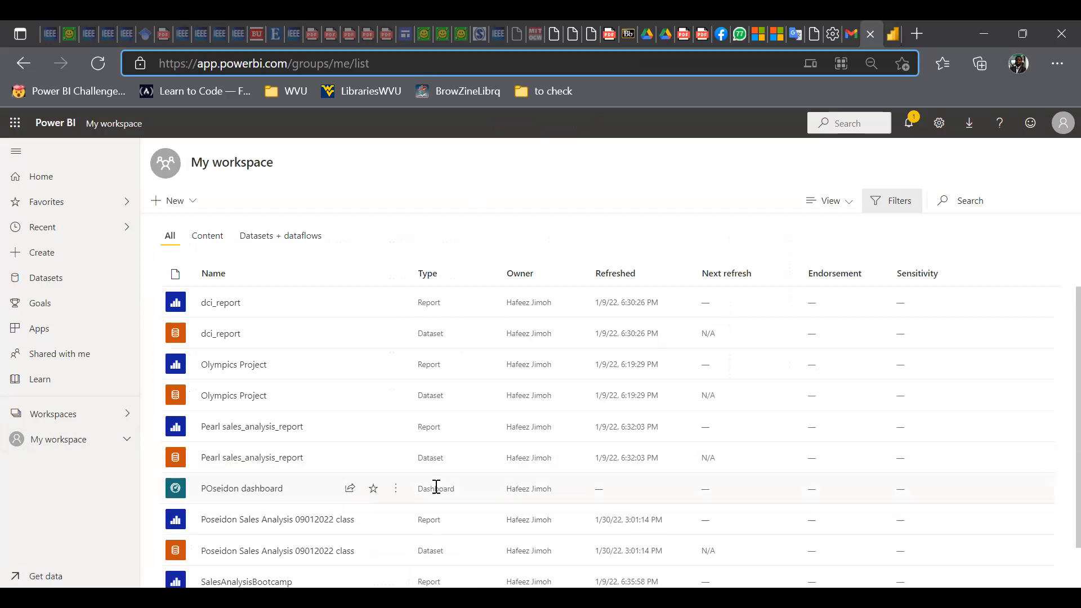
Step: Open Poseidon Sales Analysis 09012022 class on SalesDashboard and browse its Export, Share and File menus
left_click(292, 521)
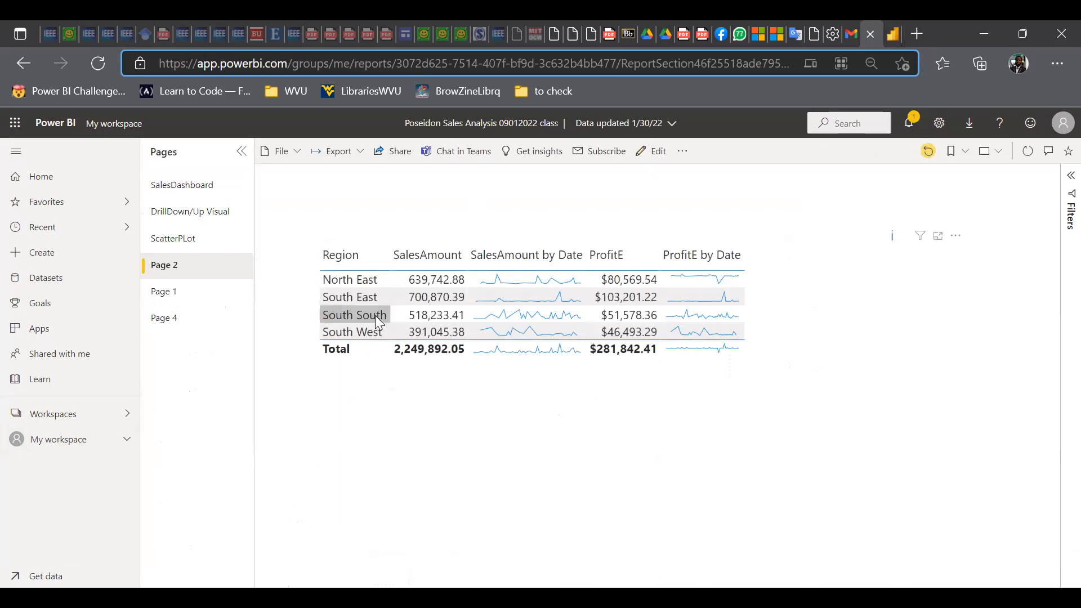
left_click(182, 186)
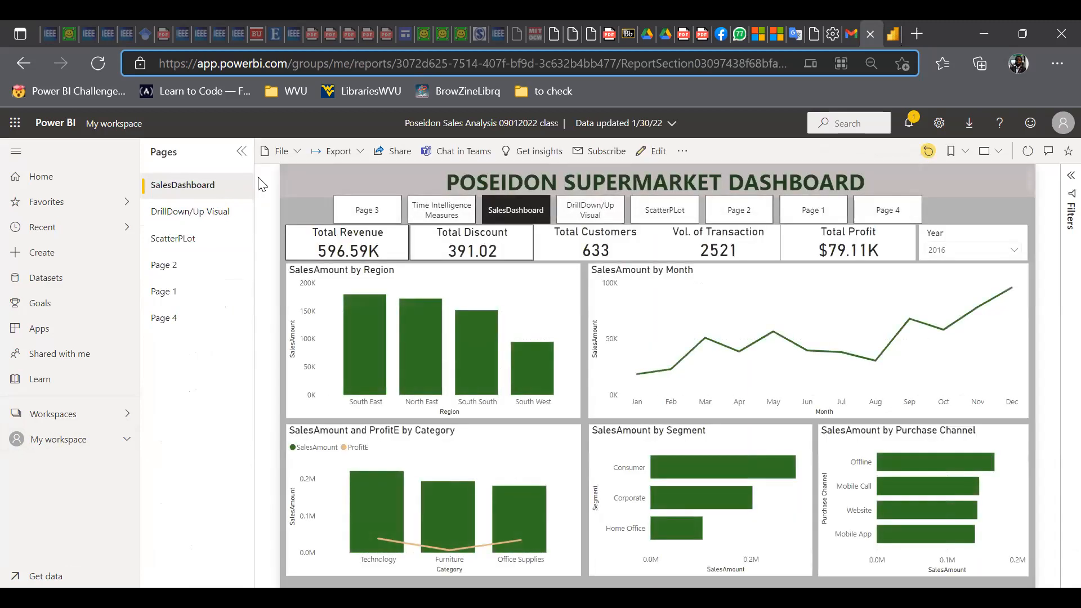
left_click(354, 151)
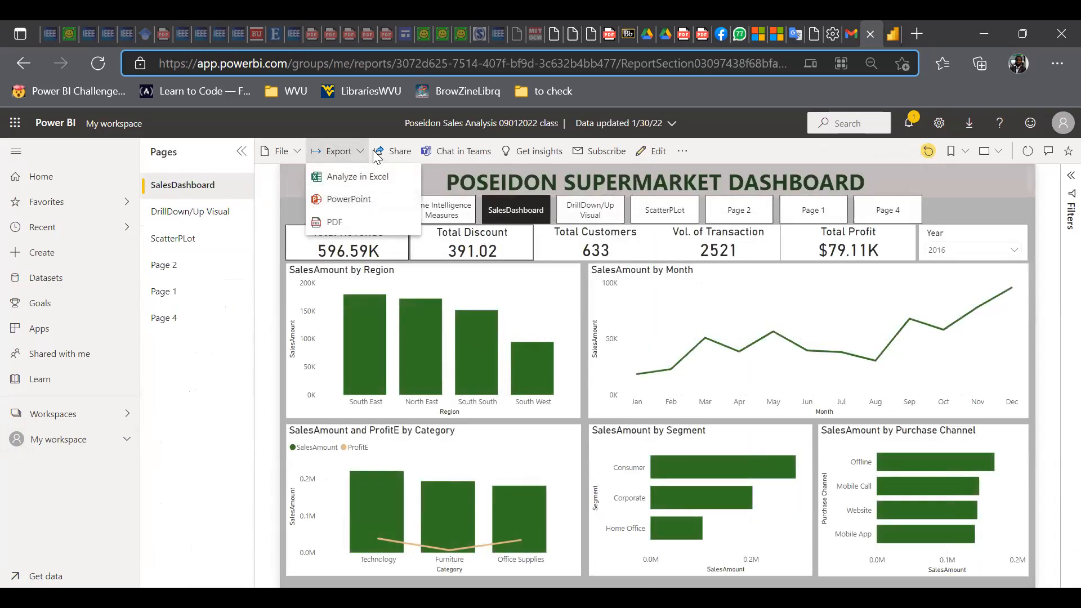
left_click(394, 157)
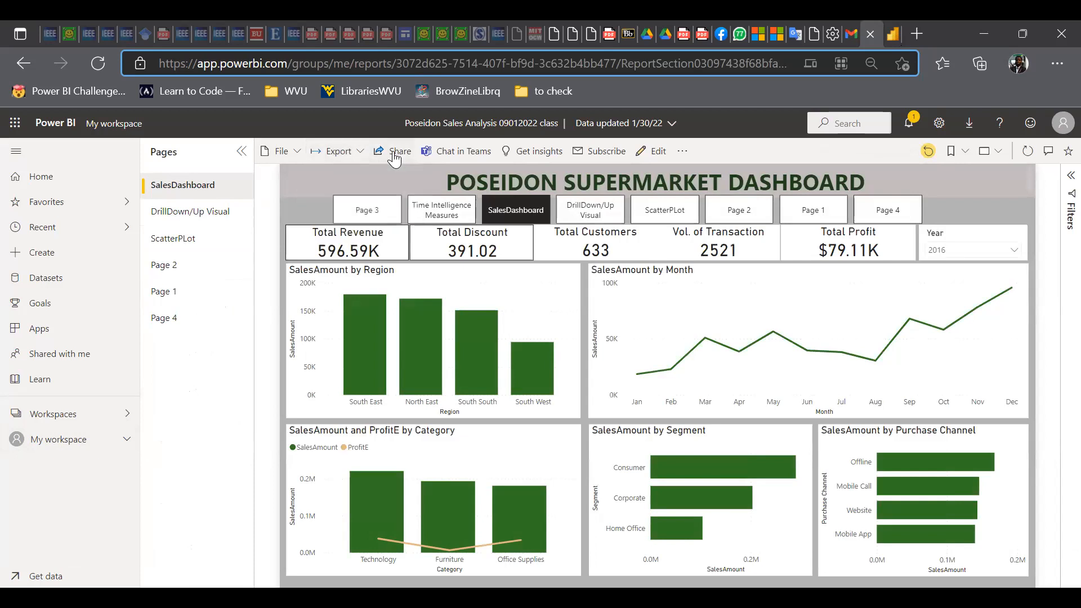
left_click(393, 151)
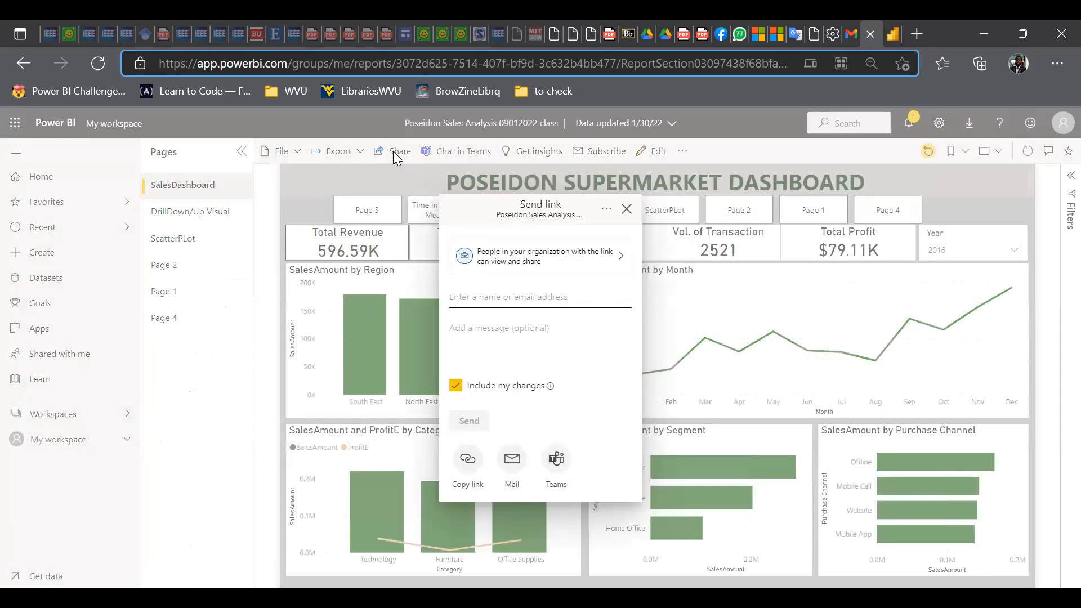
left_click(627, 211)
left_click(297, 152)
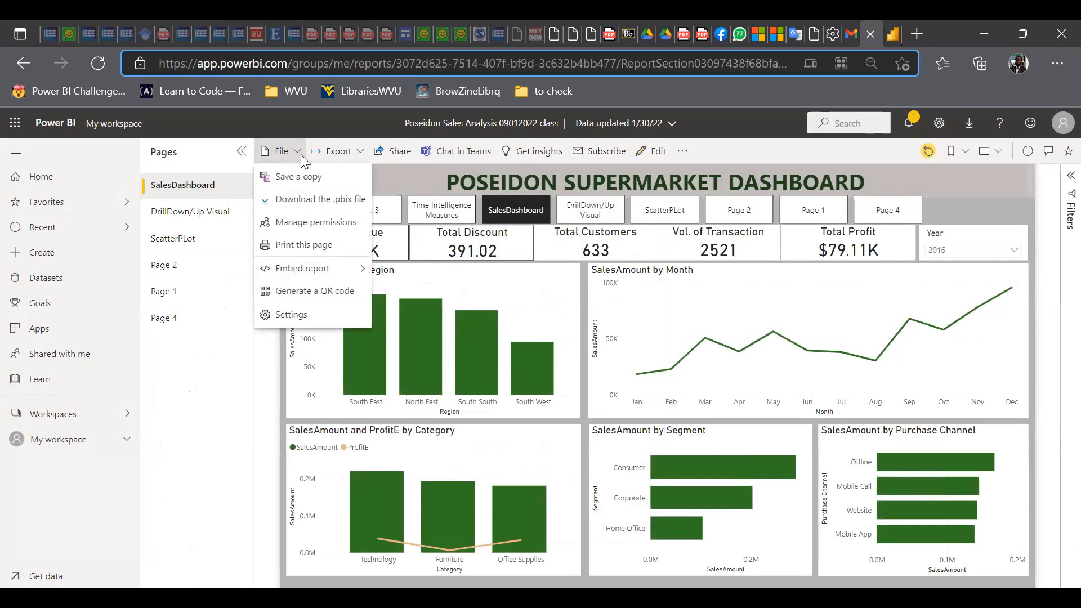
mouse_move(329, 269)
left_click(342, 156)
Step: Export the report to PowerPoint using Current Values
left_click(346, 154)
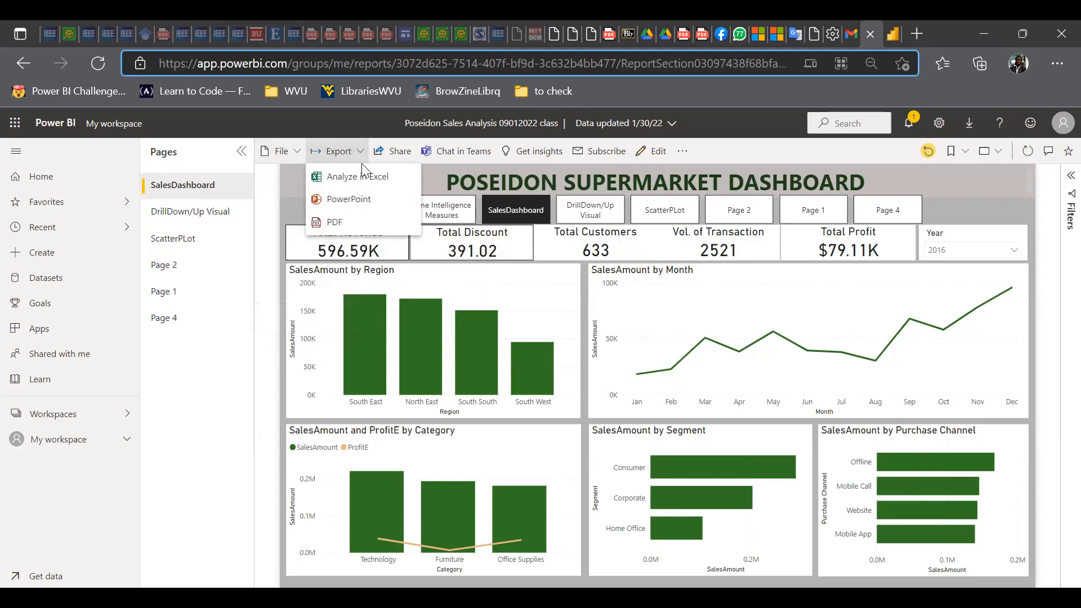
left_click(367, 197)
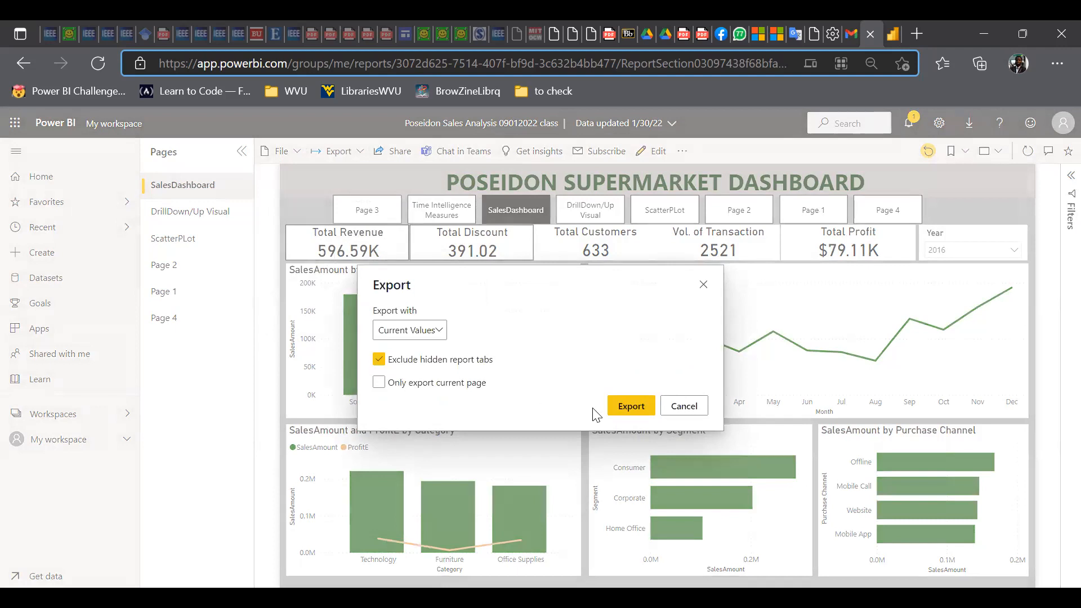
left_click(623, 407)
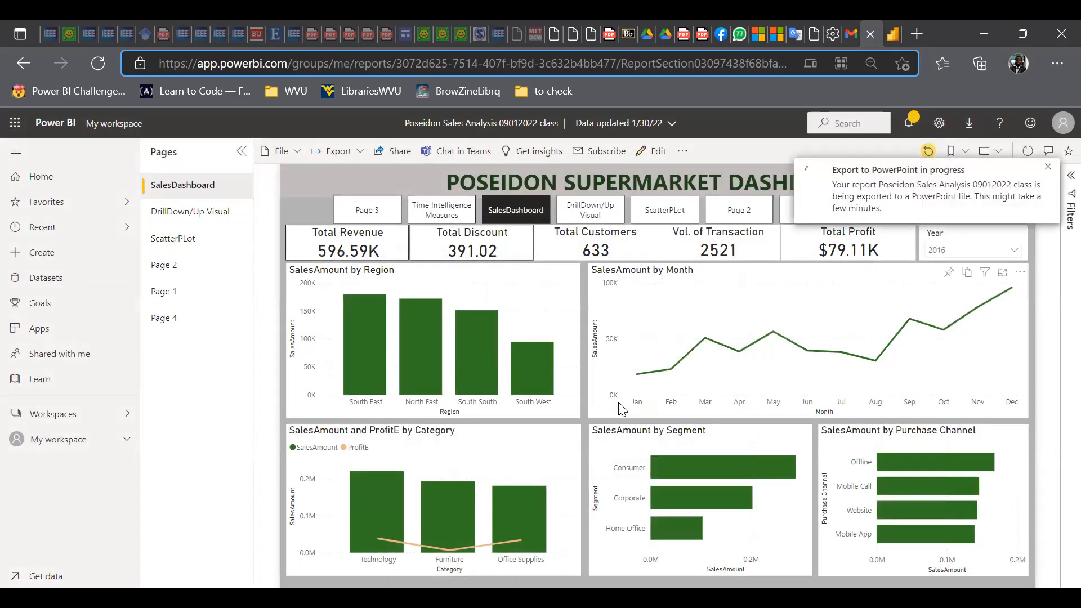
mouse_move(497, 356)
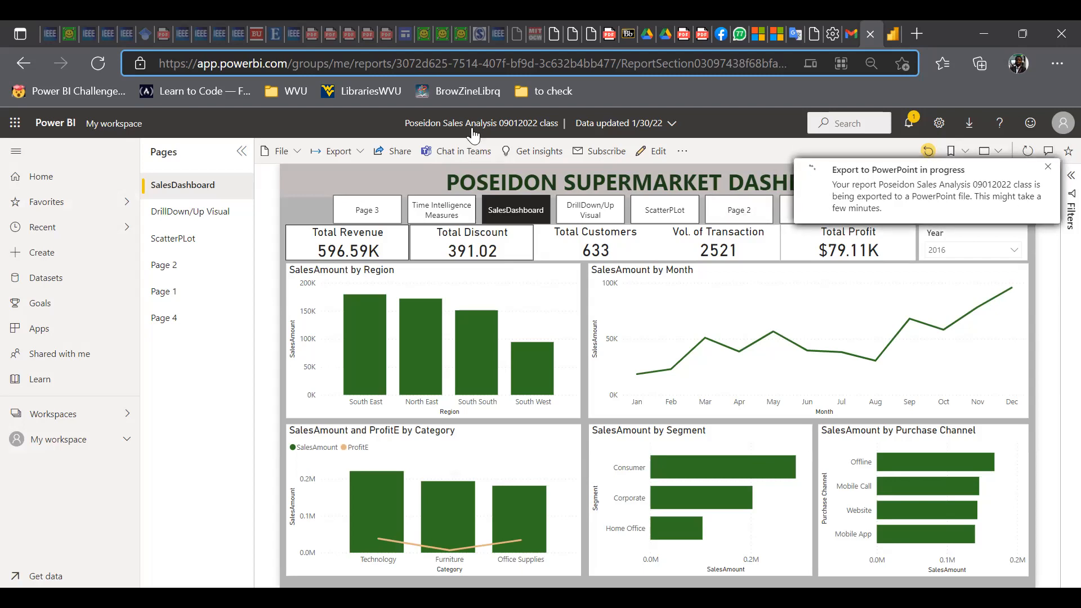
Step: Download the required Excel updates through Export > Analyze in Excel
left_click(358, 148)
left_click(364, 211)
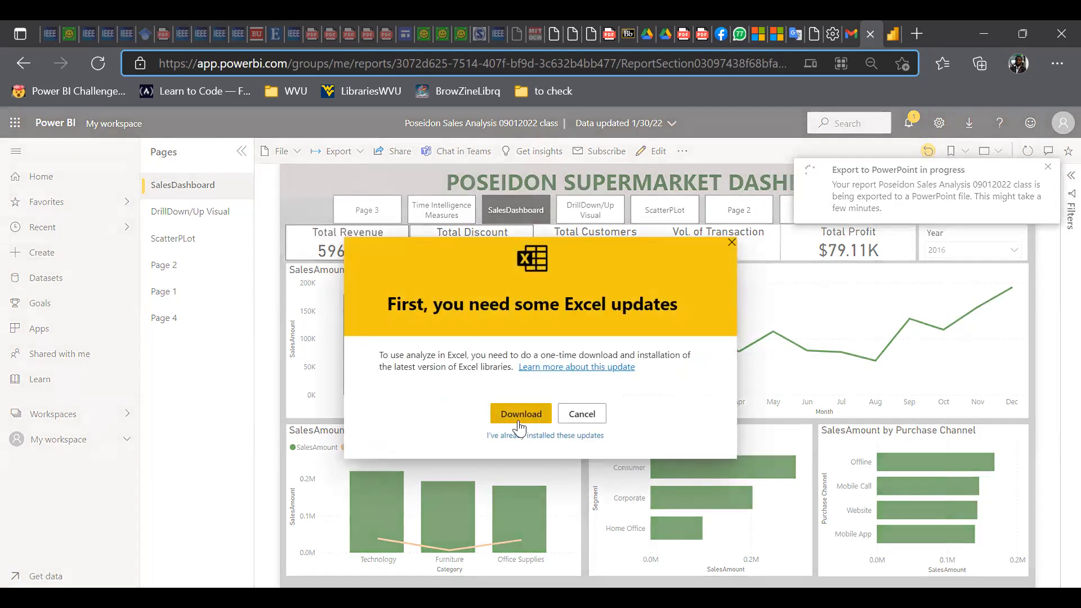
left_click(519, 421)
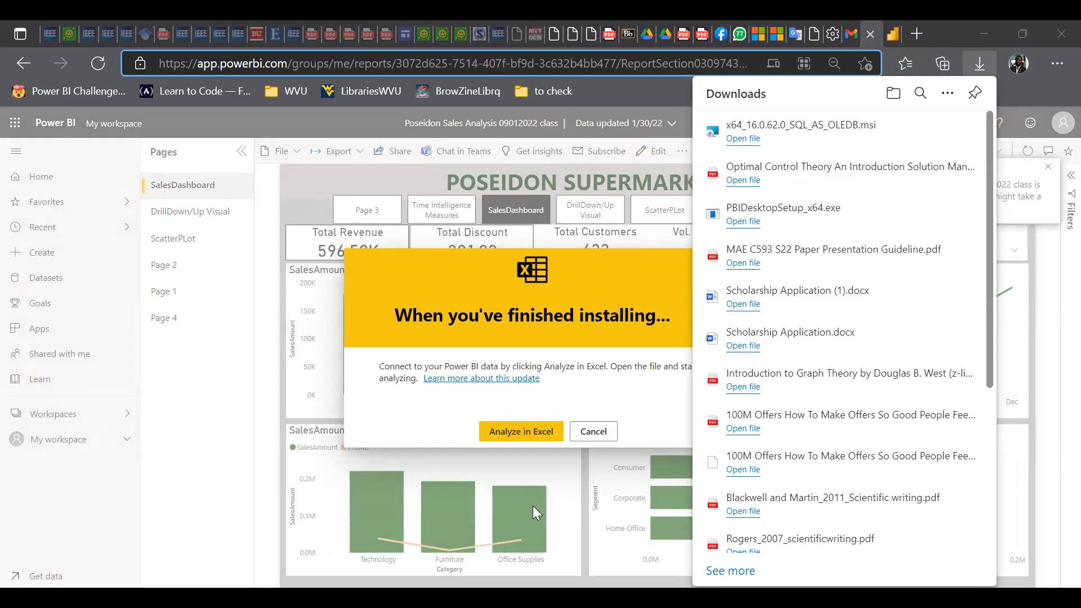
left_click(589, 523)
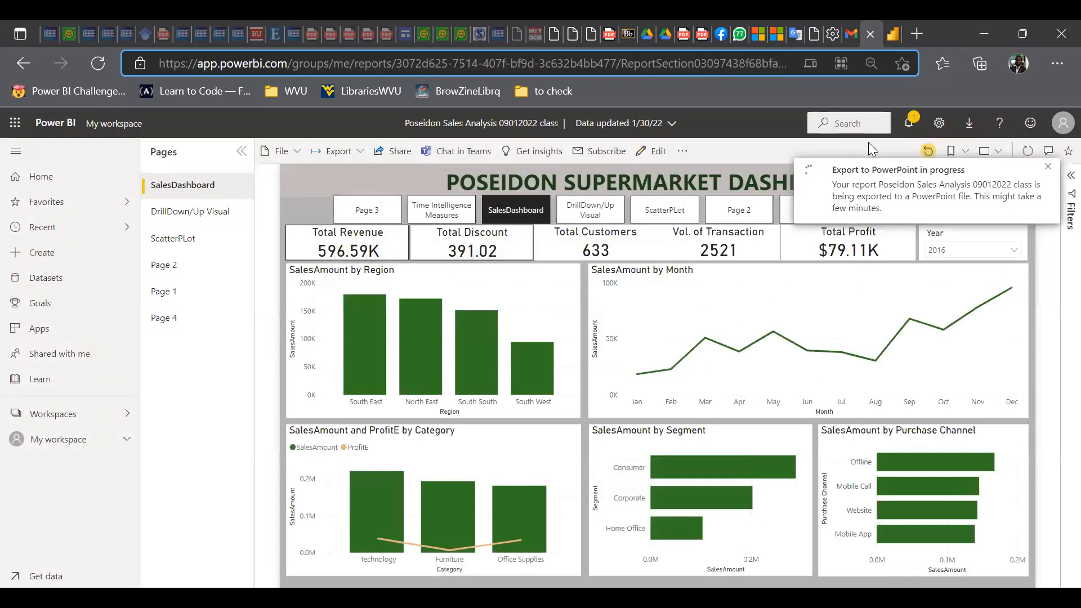
Step: Check the browser's recent downloads, then bring up the PDF export options
left_click(970, 125)
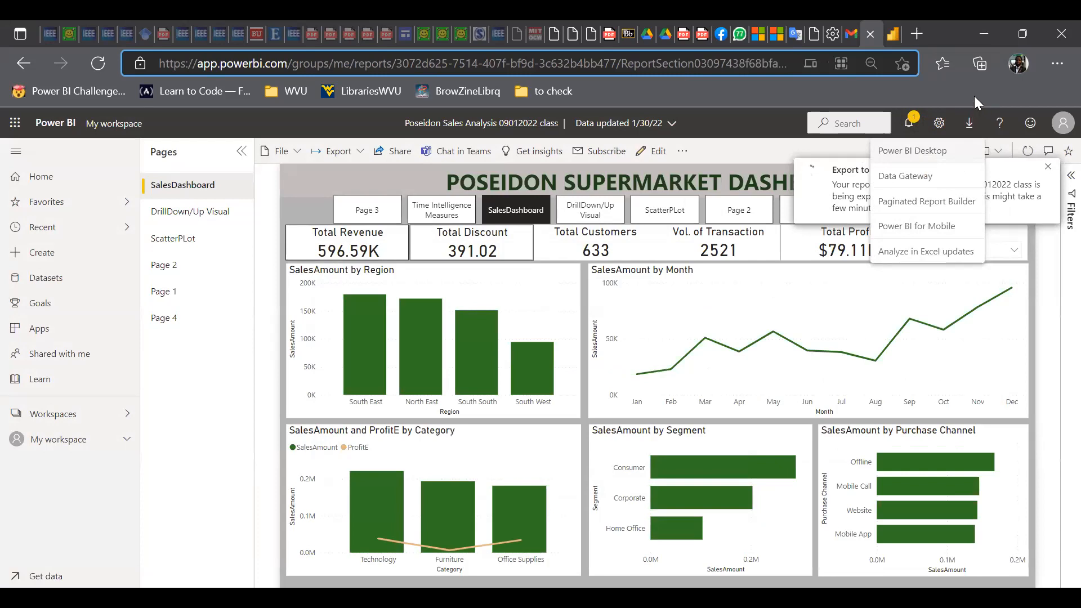
left_click(1054, 62)
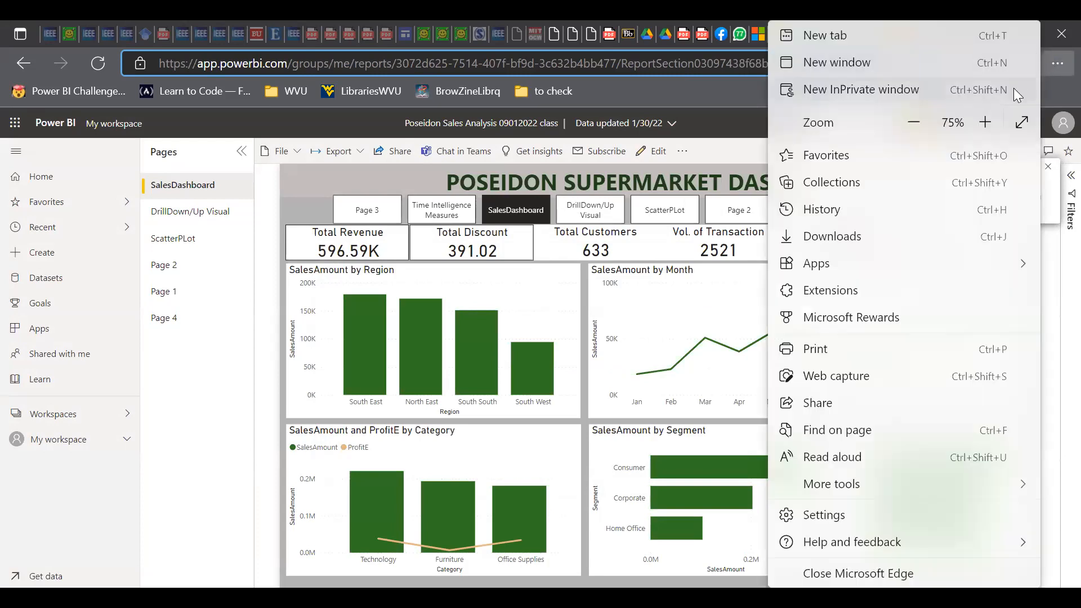
left_click(906, 238)
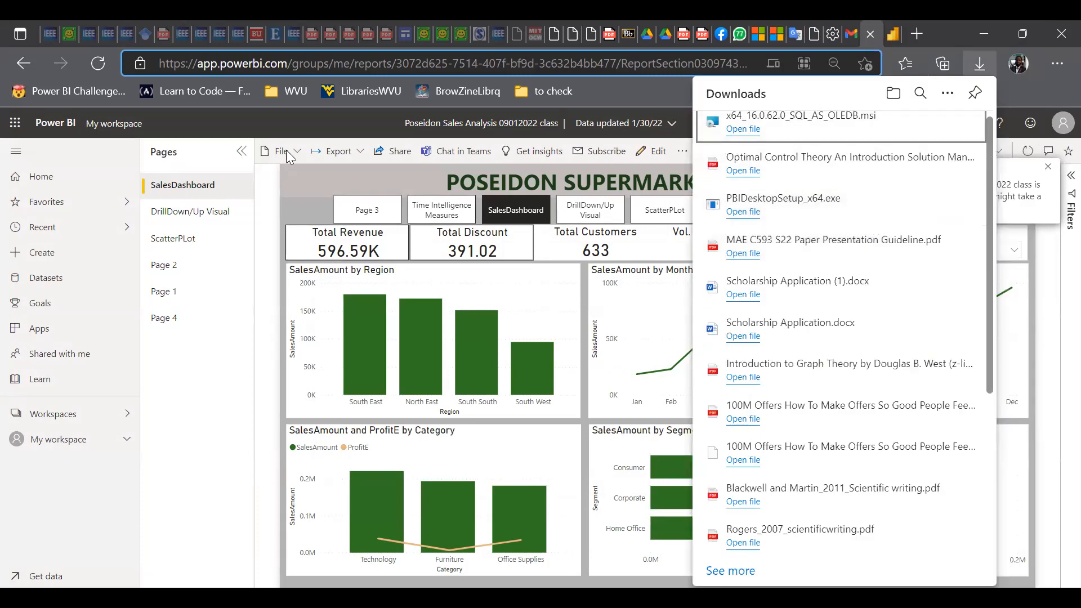
left_click(340, 158)
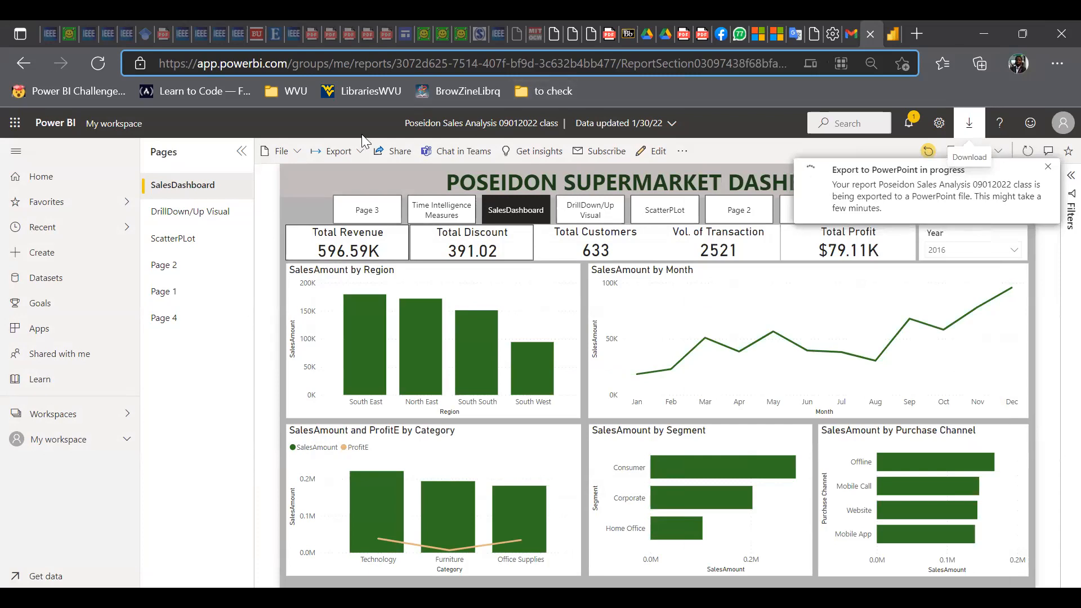
left_click(340, 151)
left_click(349, 224)
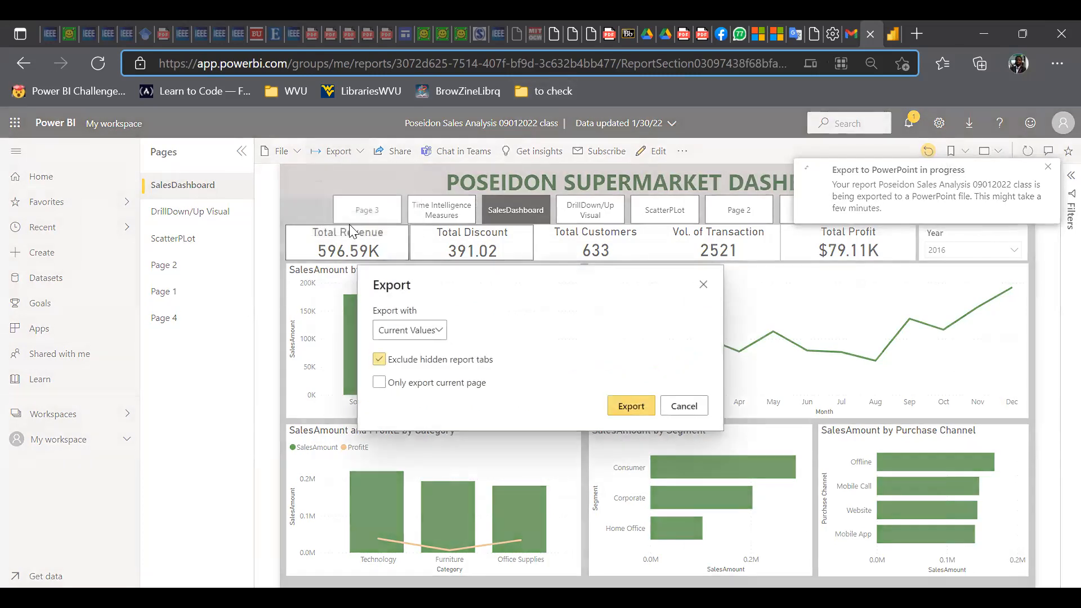
Step: Start the PDF export and return to the other Power BI browser tab holding the exported deck
left_click(631, 406)
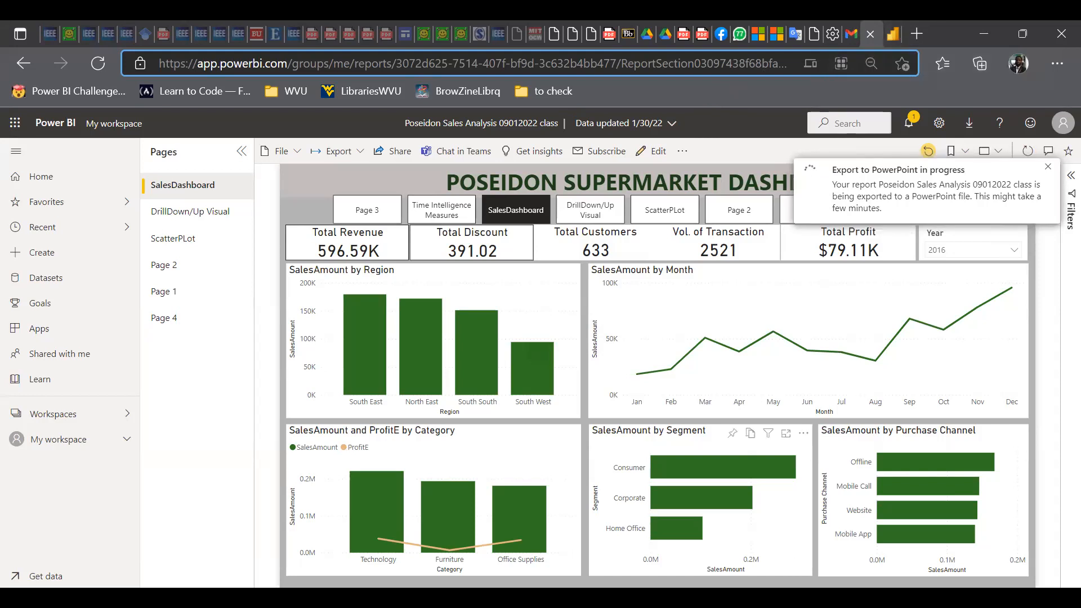
key("alt+Tab")
key("alt+Tab")
left_click(1056, 66)
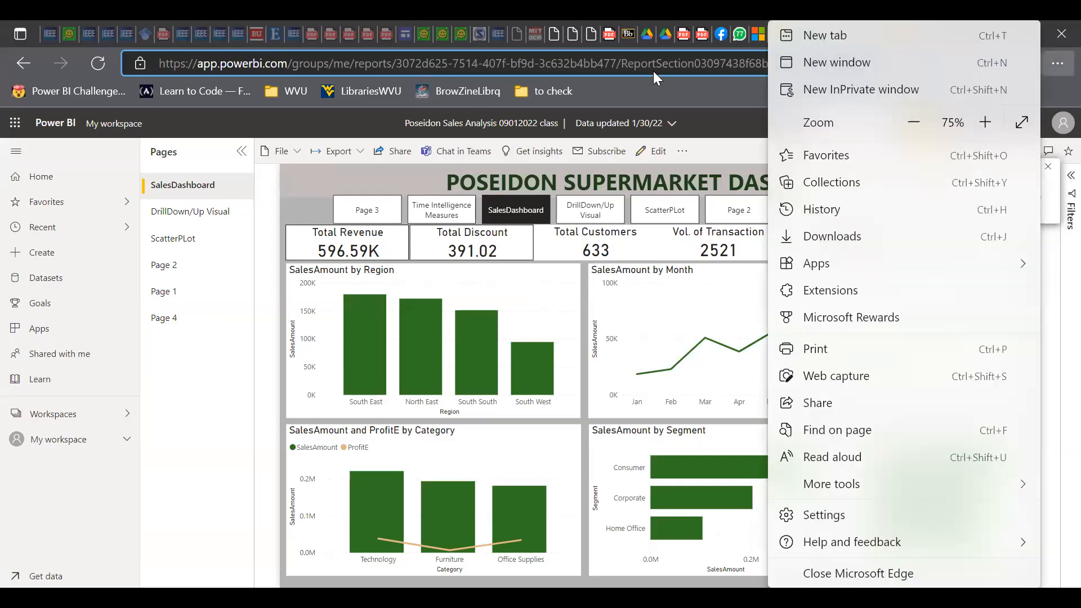
left_click(685, 88)
left_click(902, 35)
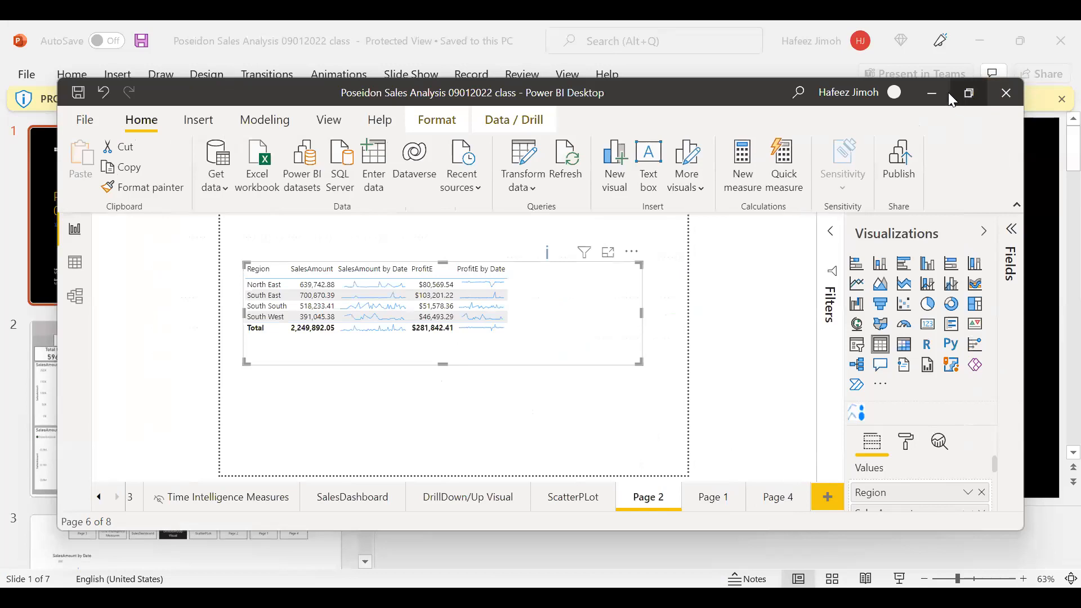
Step: Enable editing on the Poseidon deck and browse from the slide 2 dashboard onward
left_click(941, 94)
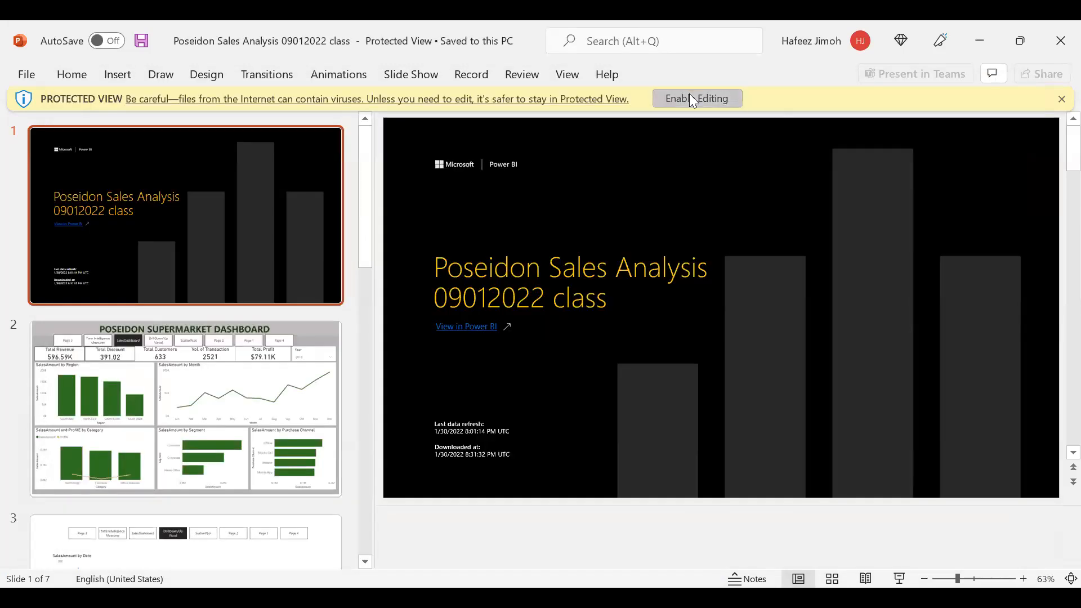
left_click(693, 99)
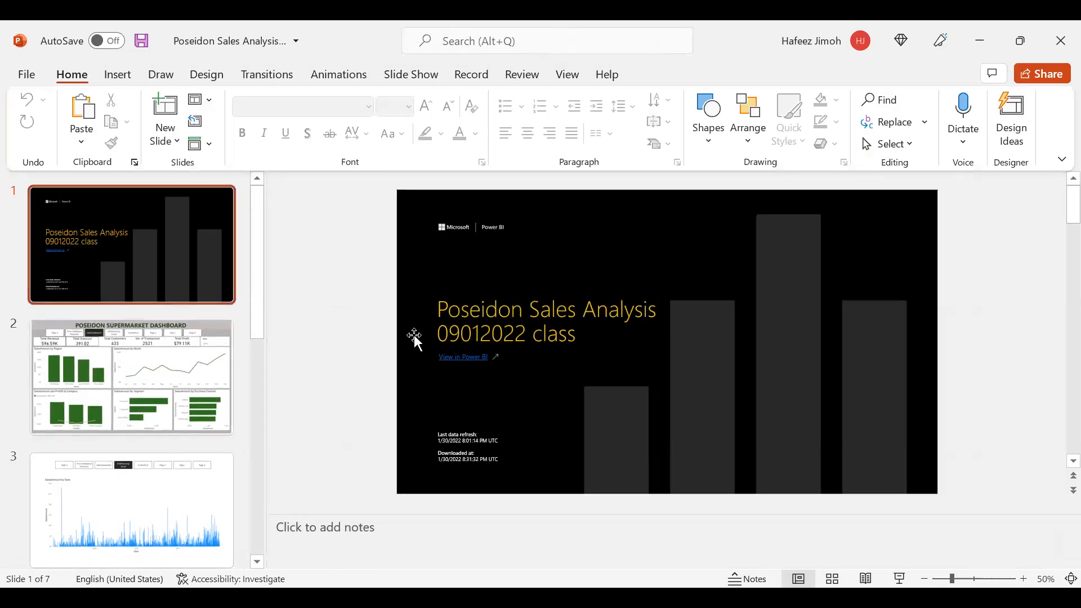
left_click(181, 357)
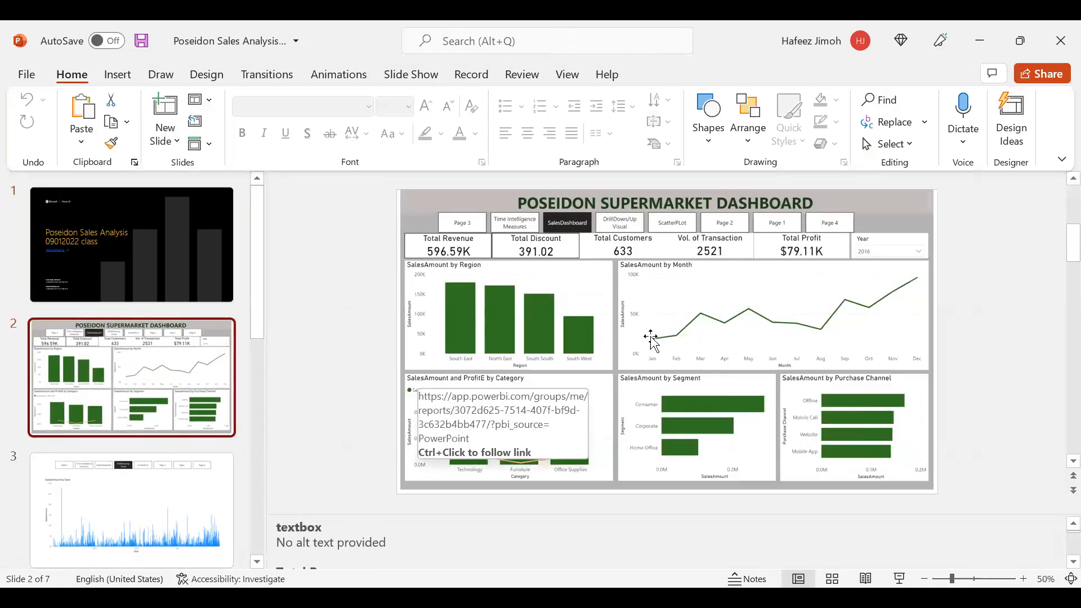
key("Down")
key("Down")
key("Down")
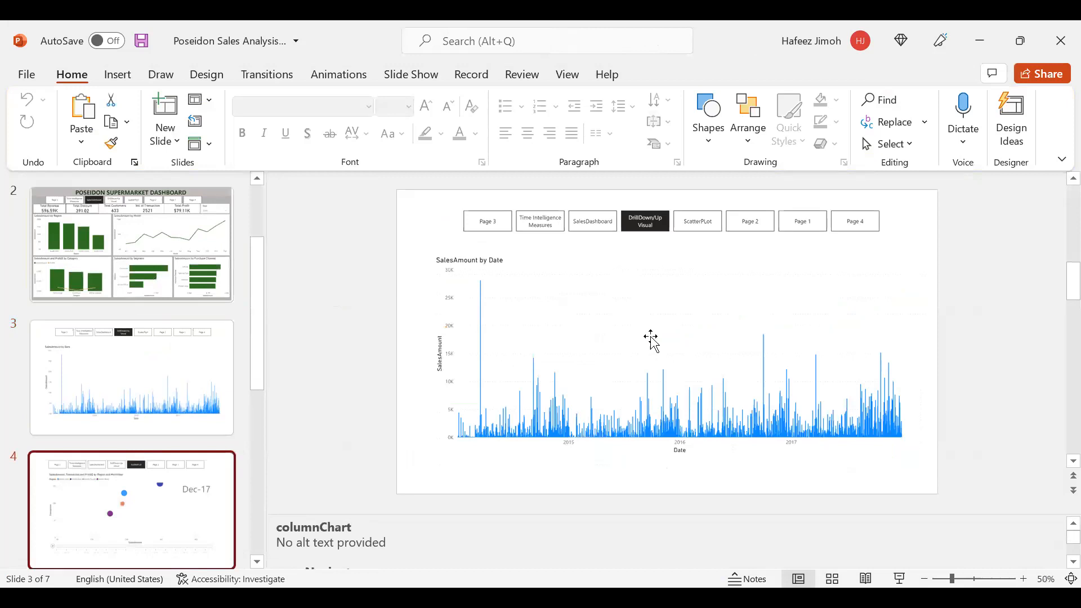
key("Down")
key("Down")
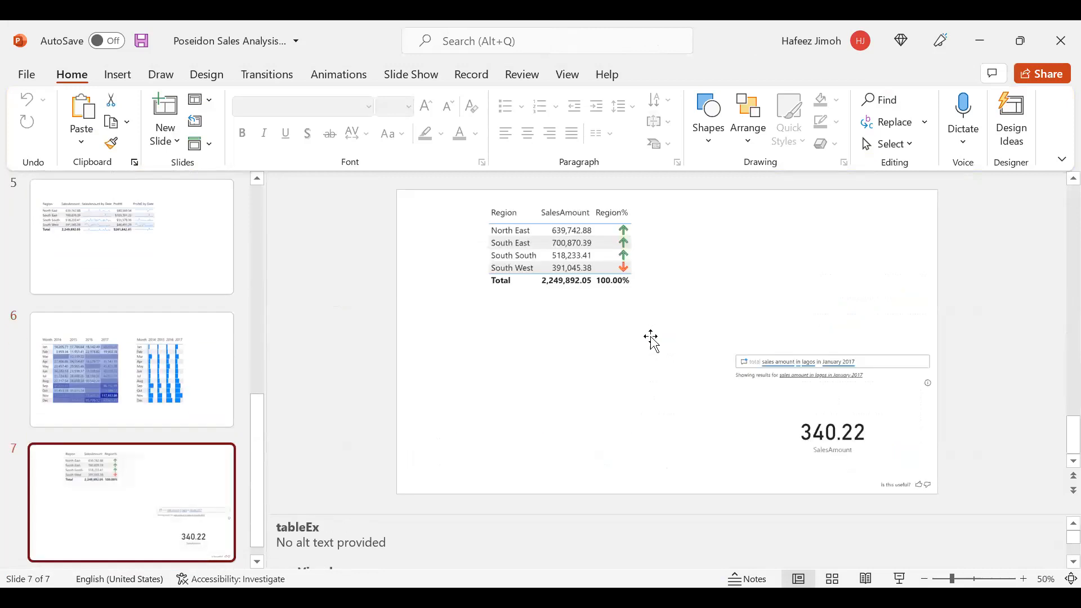
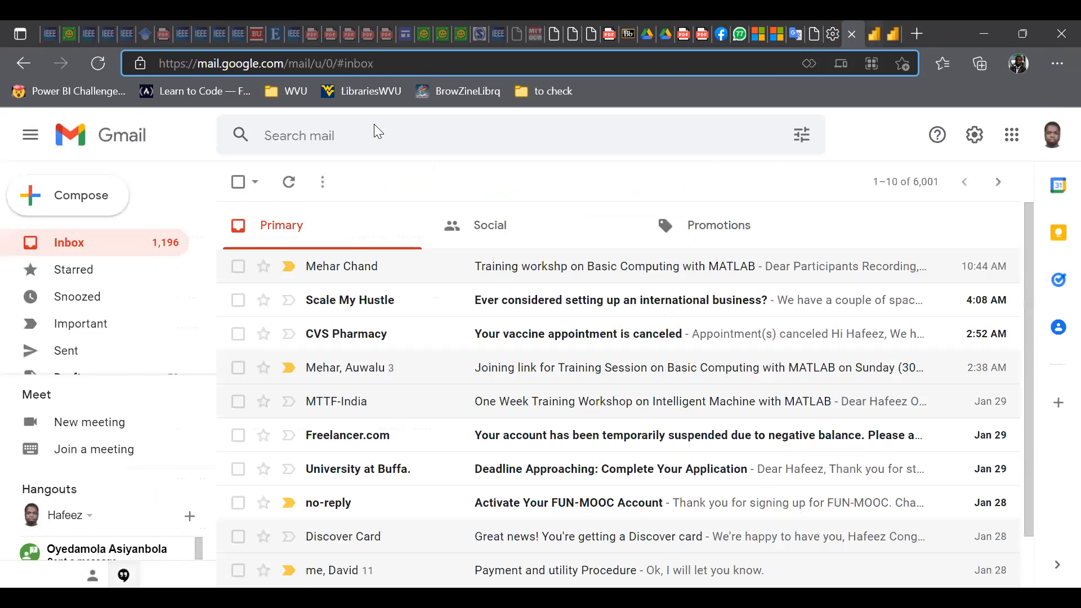
Step: Allow the Power BI site to download multiple files and close the Gmail tab
key("ctrl+Tab")
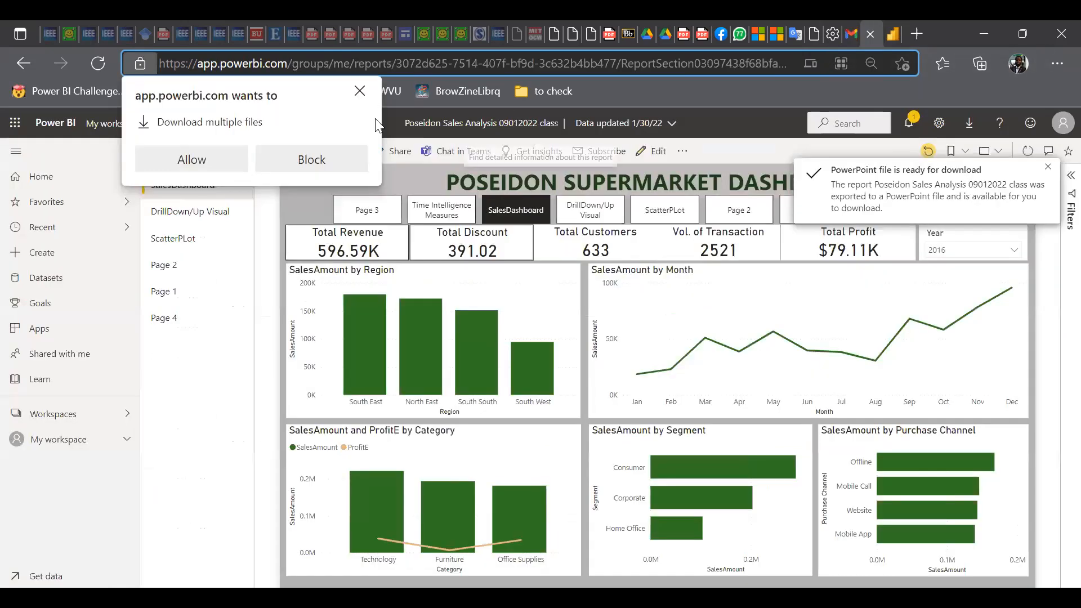
left_click(175, 163)
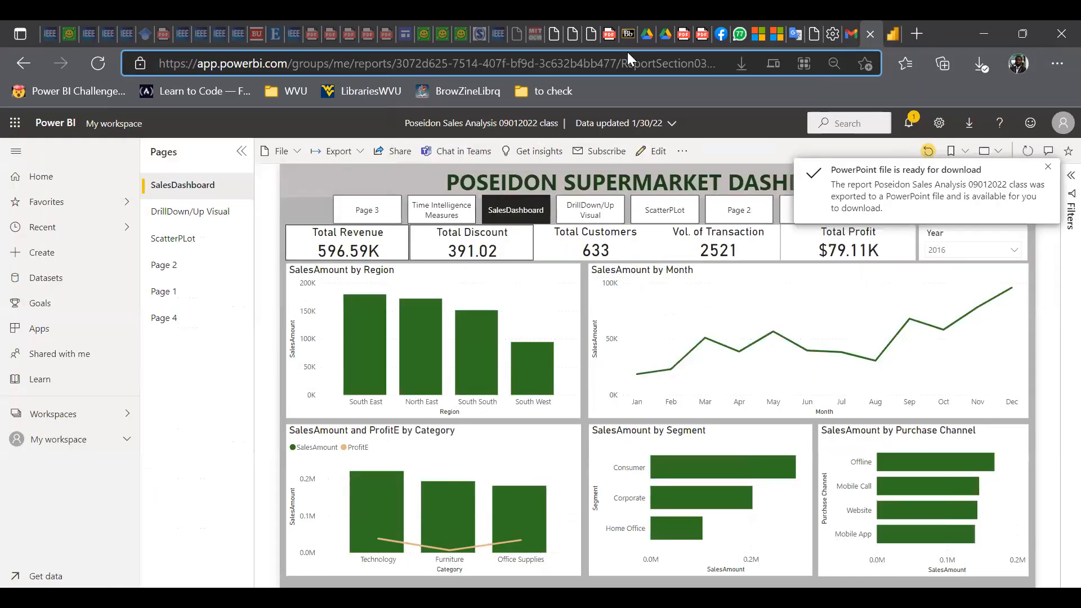
key("ctrl+shift+Tab")
key("ctrl+w")
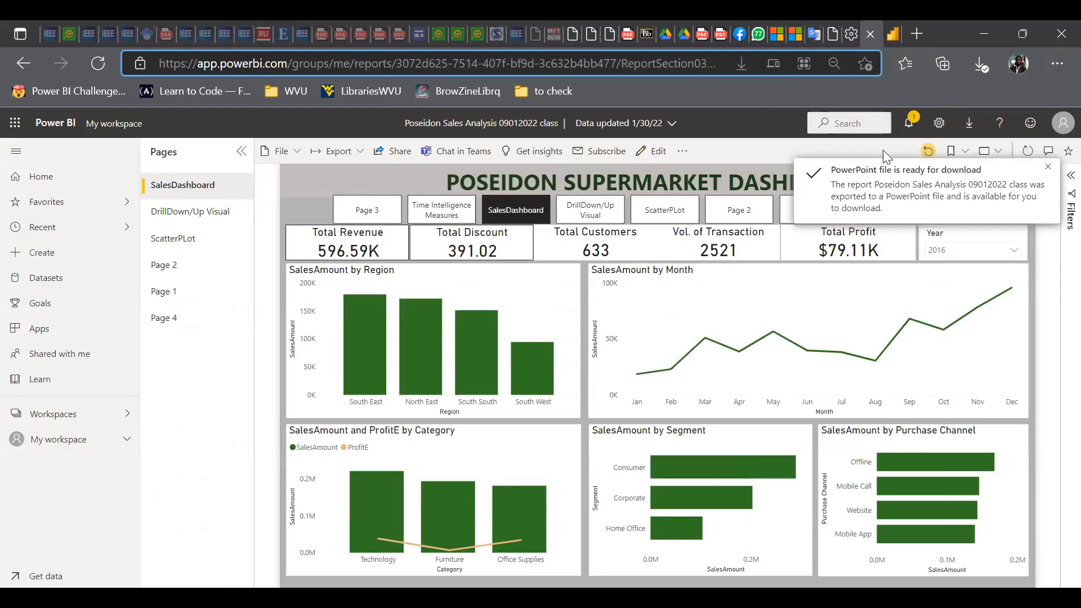
Step: Open the exported Poseidon report PDF from the browser's recent downloads
left_click(1057, 64)
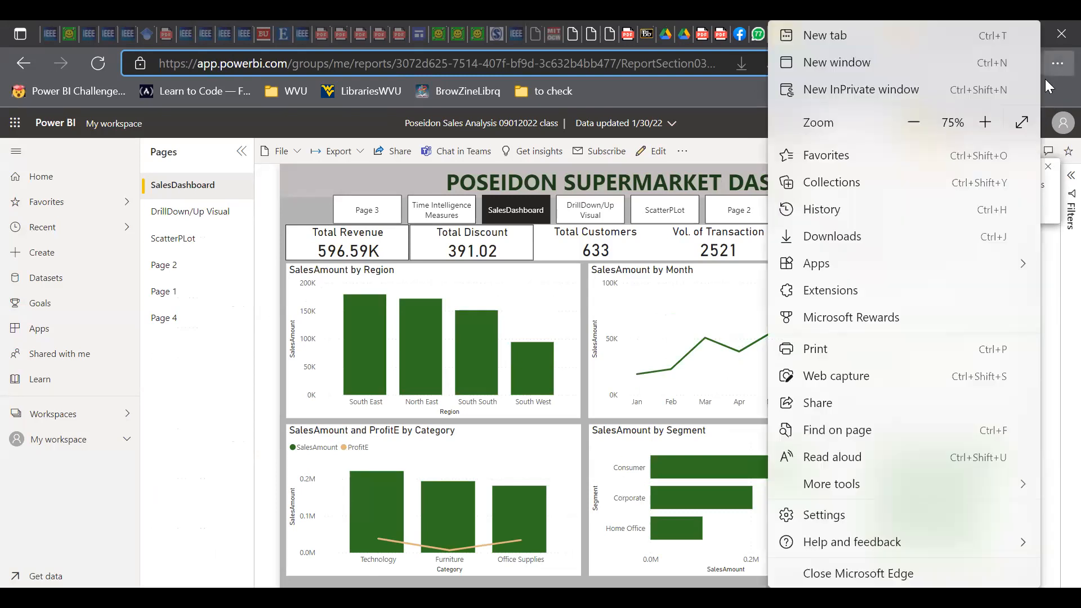
left_click(902, 235)
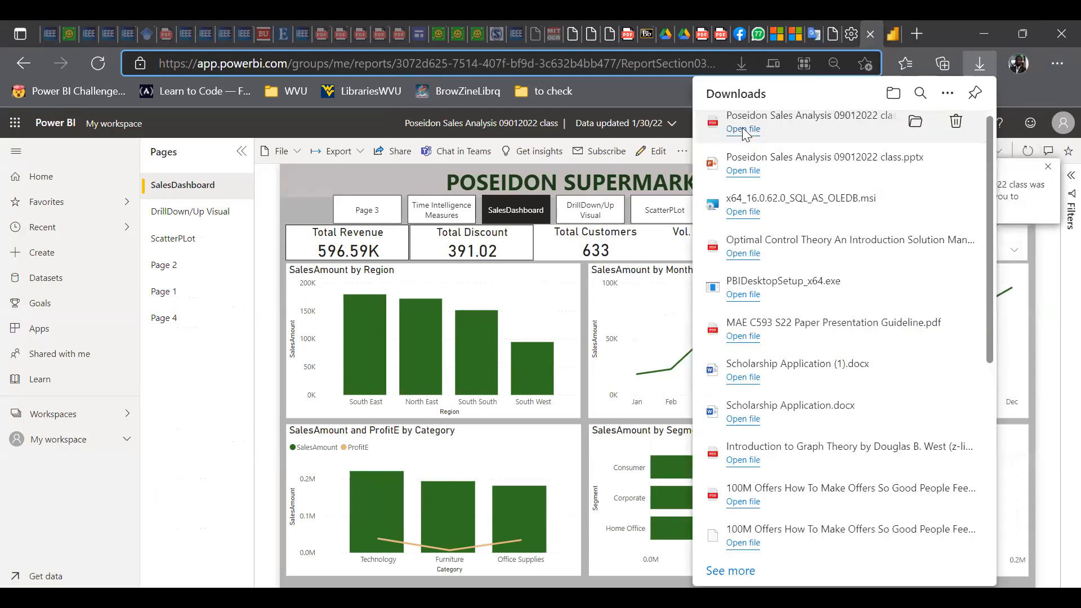
left_click(743, 129)
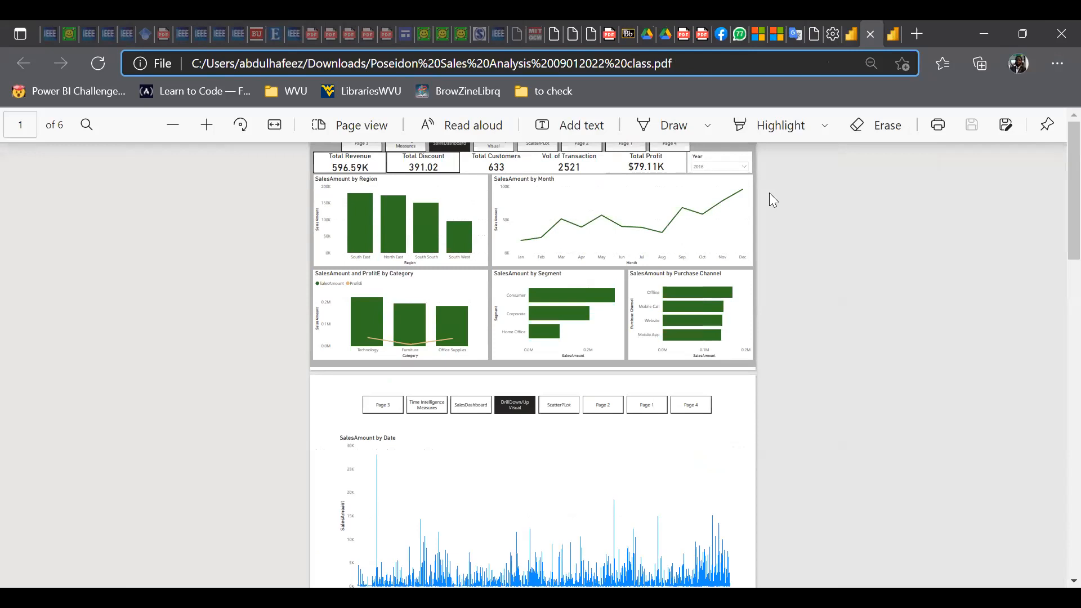
Step: Review the six-page Poseidon PDF's dashboard, charts and tables, then return to the Power BI report
scroll(767, 226, "down", 5)
scroll(767, 236, "down", 5)
scroll(767, 237, "up", 10)
scroll(767, 237, "up", 1)
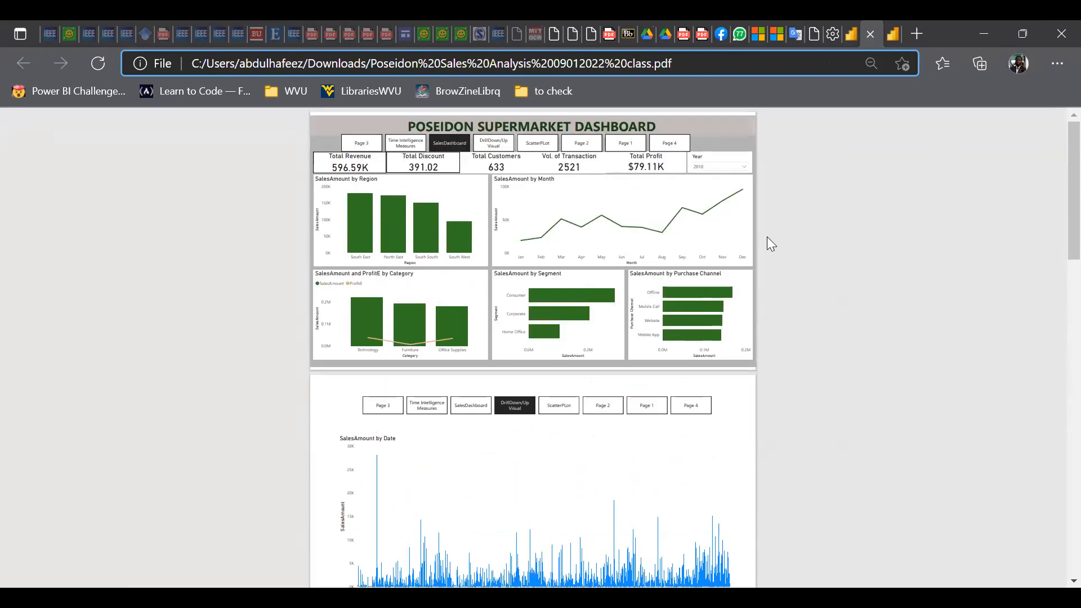
scroll(760, 250, "down", 5)
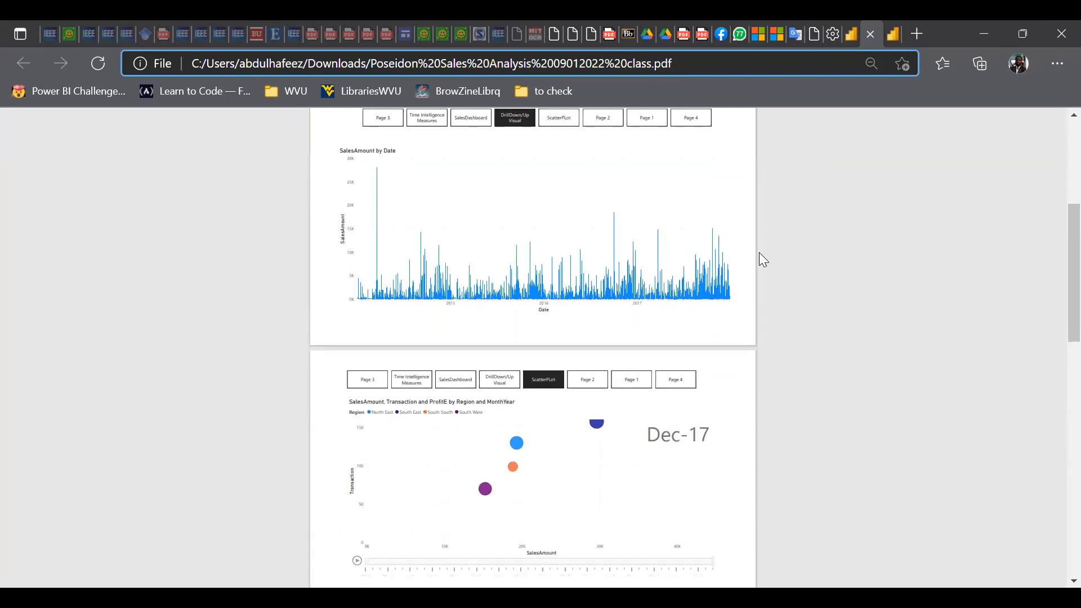
scroll(738, 251, "up", 5)
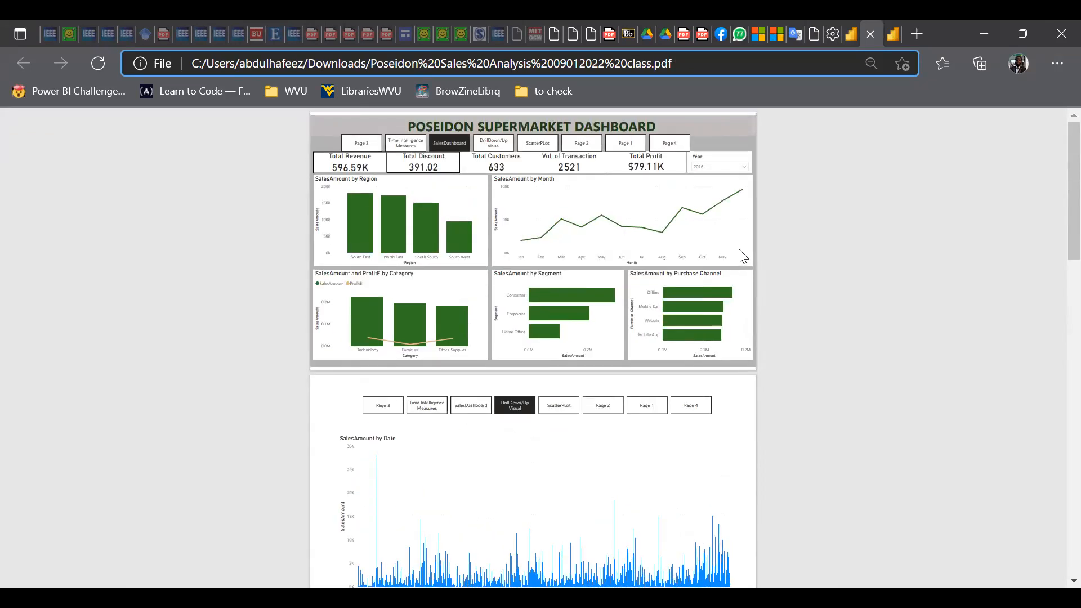
scroll(742, 256, "down", 9)
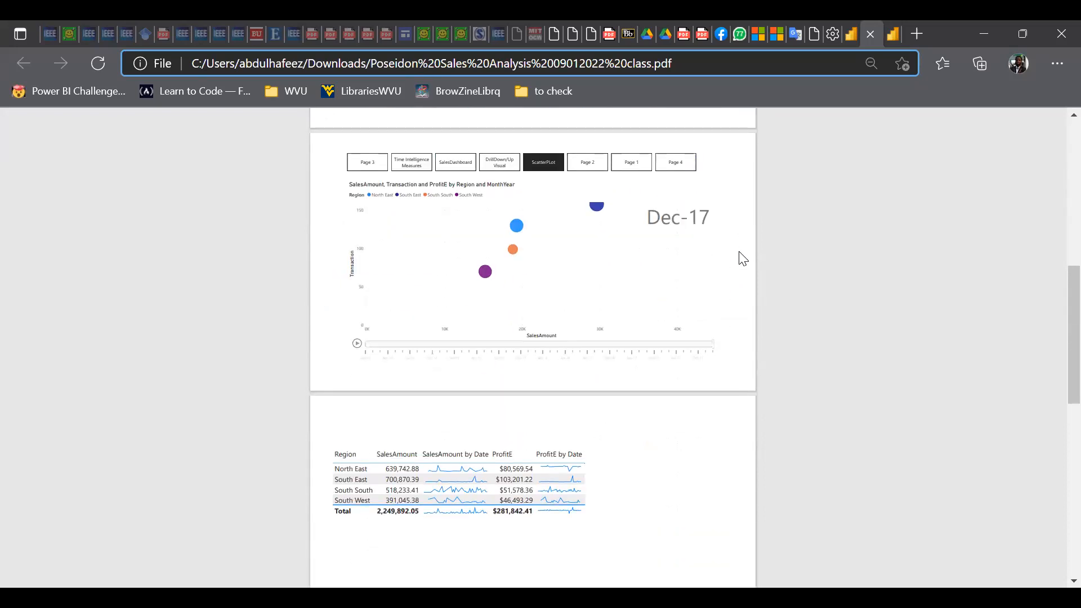
scroll(743, 259, "down", 9)
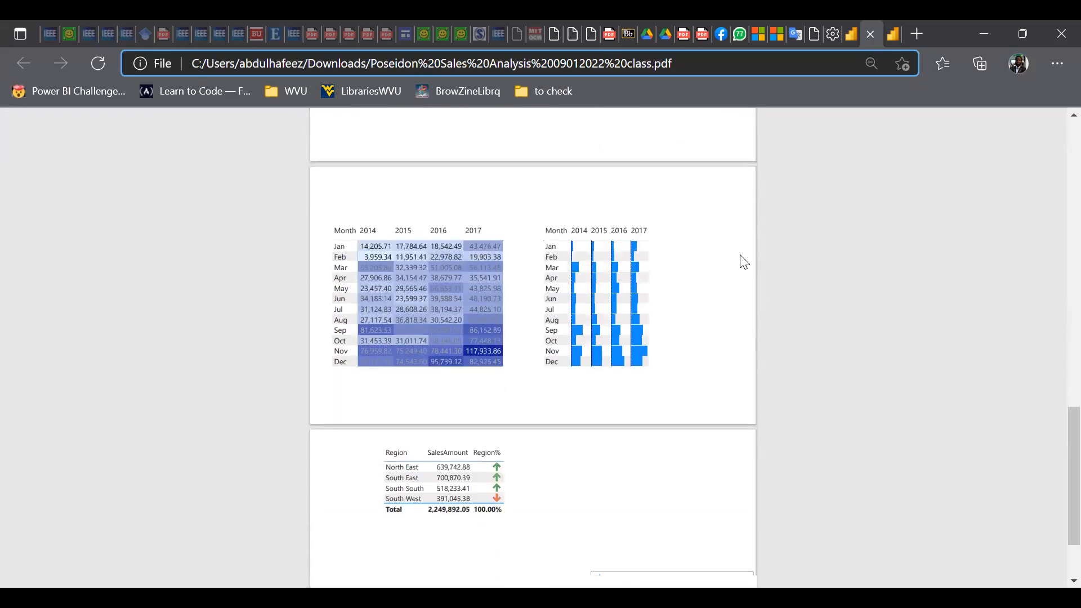
scroll(743, 260, "down", 1)
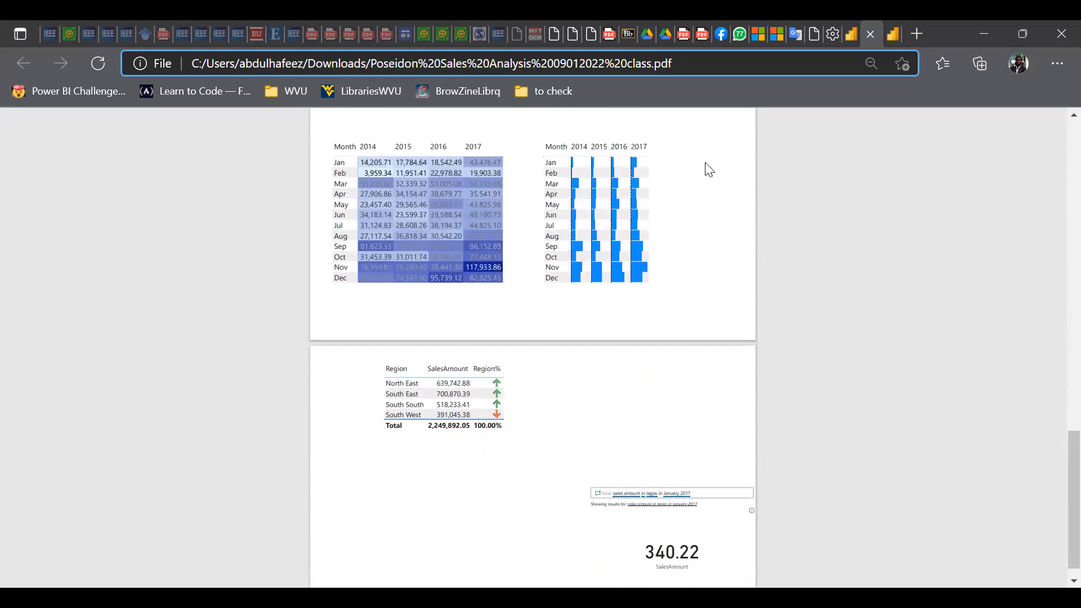
scroll(698, 174, "up", 15)
scroll(694, 193, "up", 5)
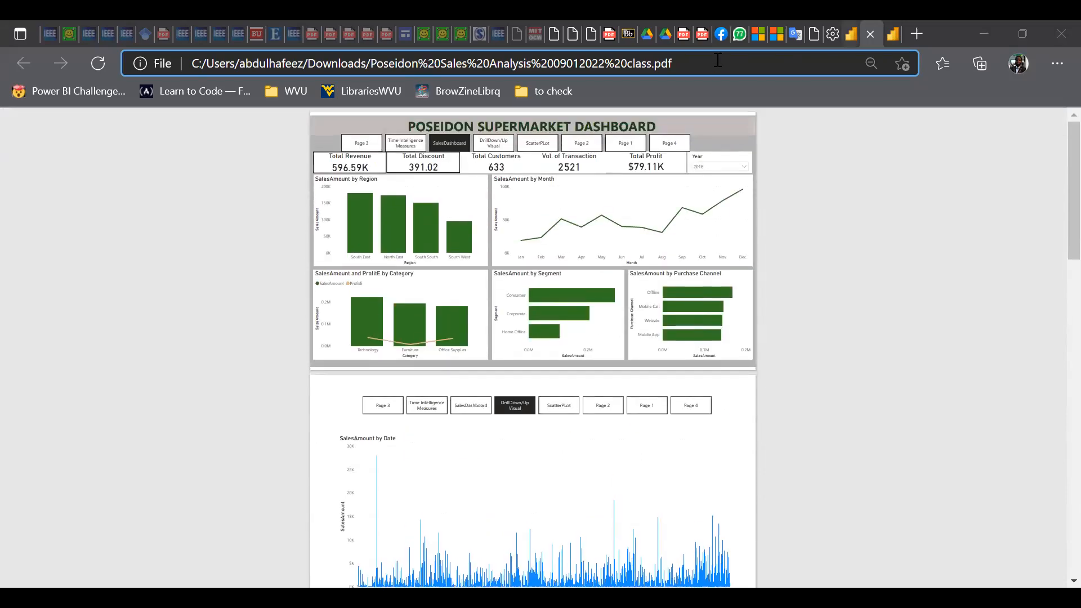
key("alt+Tab")
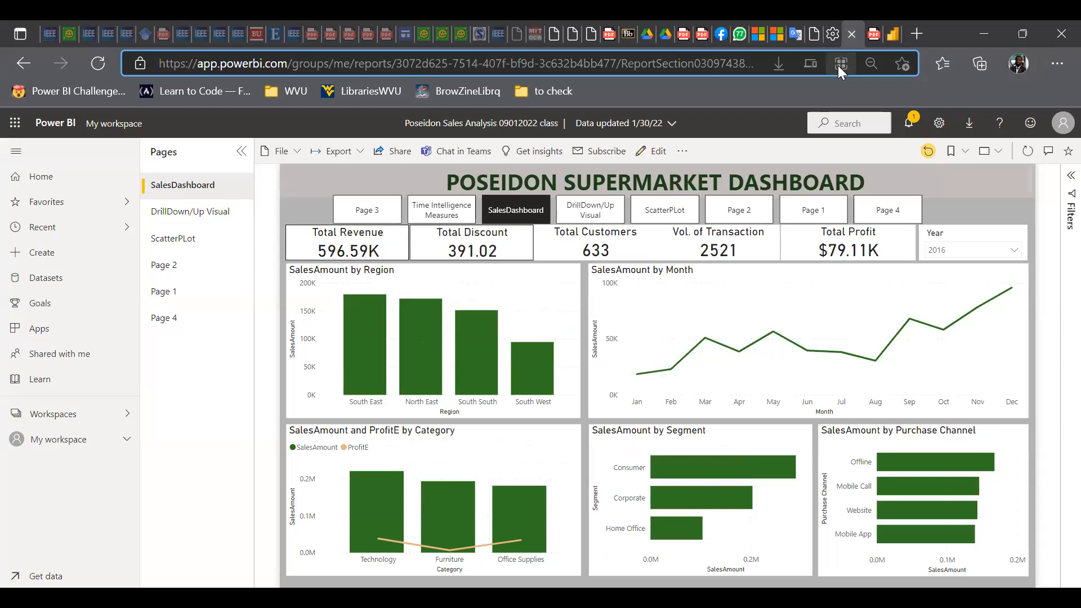
Step: Export the report with Analyze in Excel, accept the update download, and open the downloaded .xlsx
left_click(354, 151)
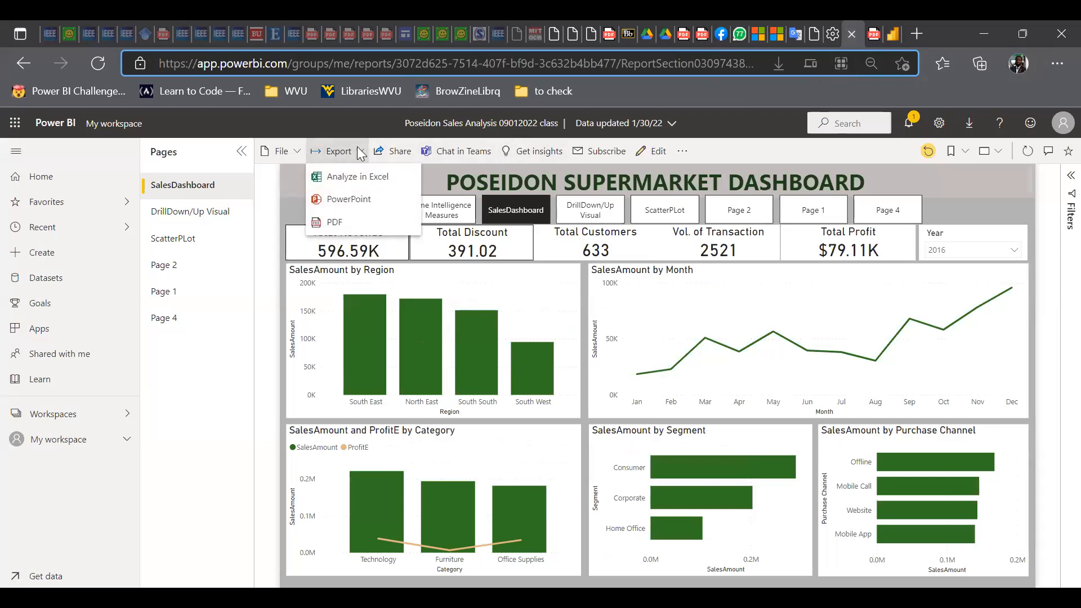
left_click(353, 177)
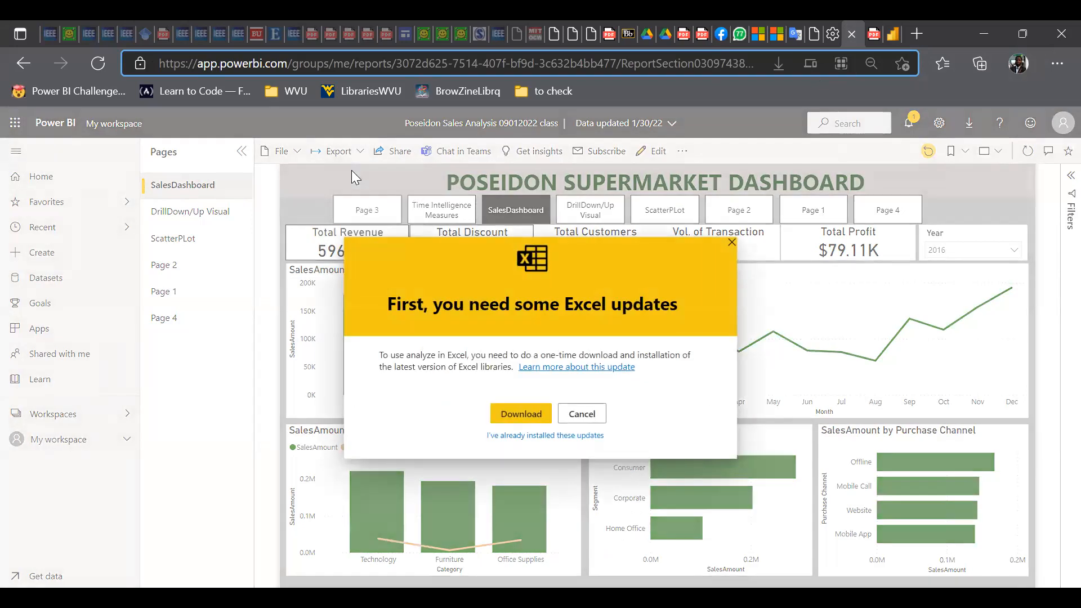
left_click(523, 419)
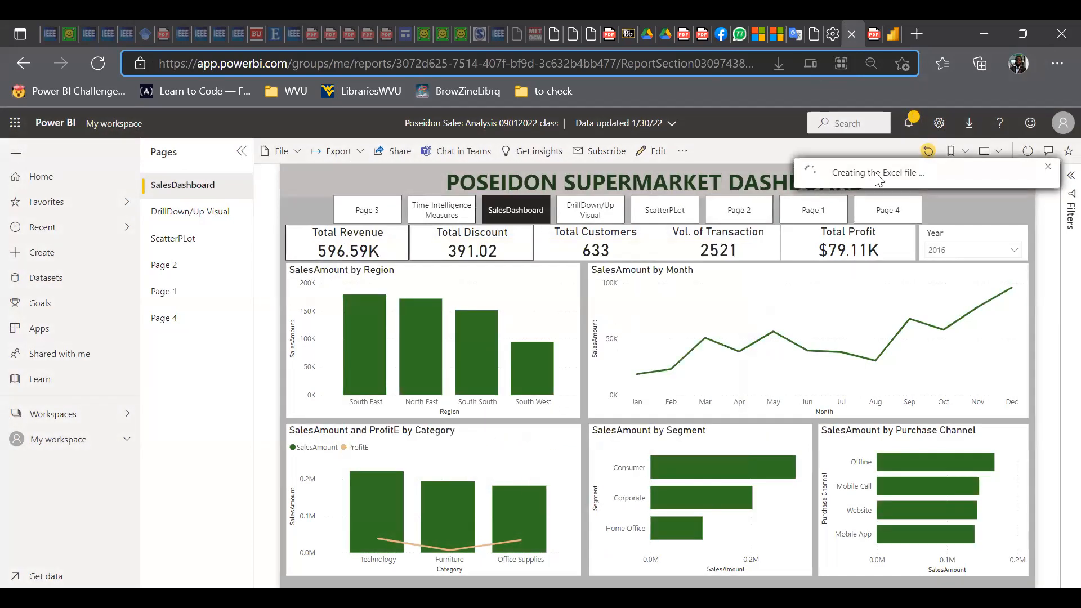
left_click(734, 140)
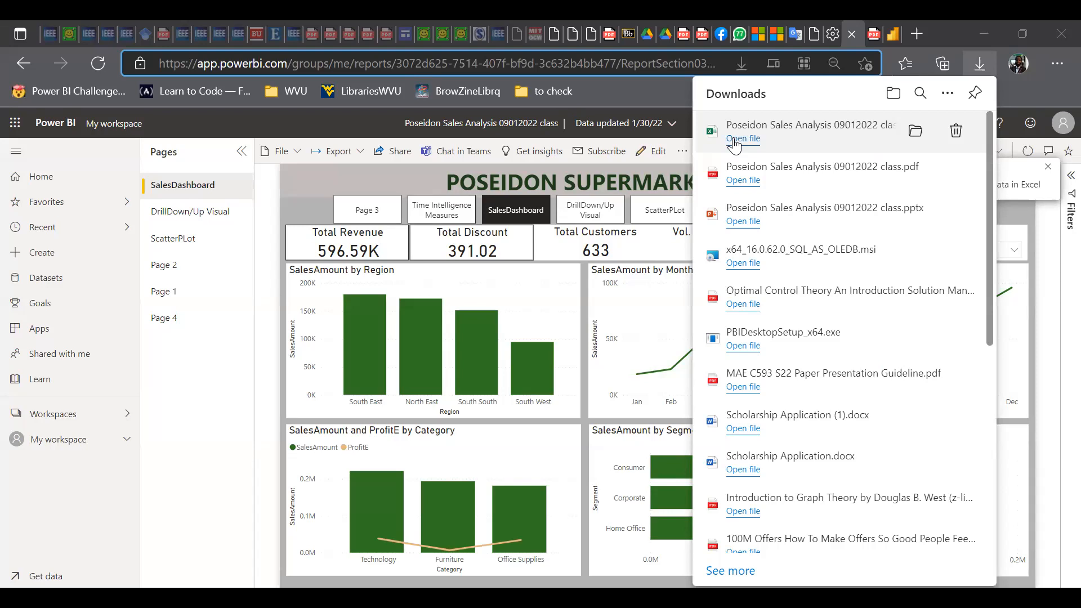
left_click(742, 139)
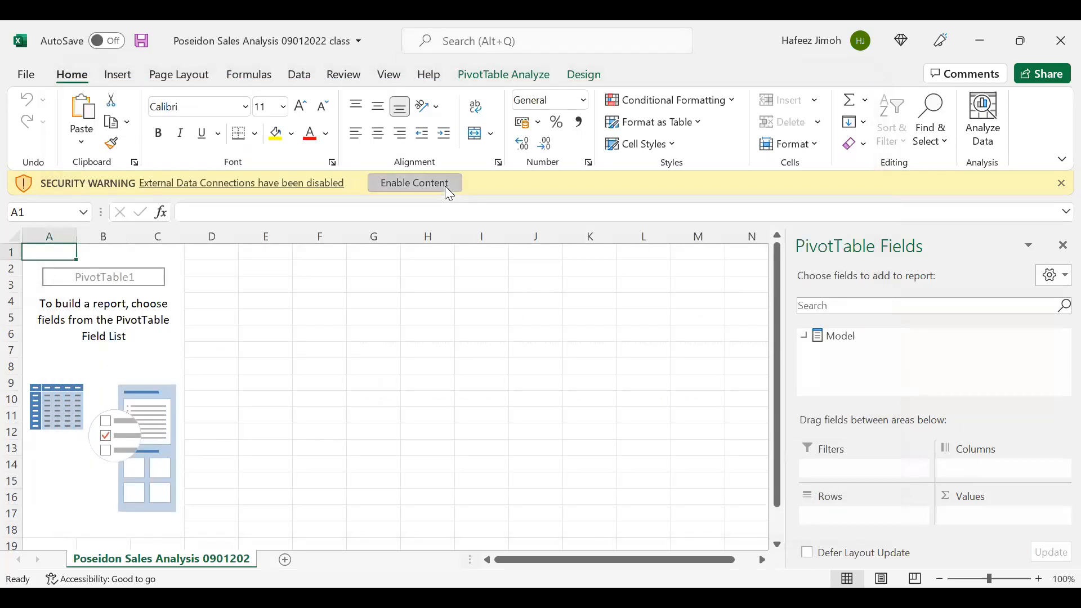
Step: Enable the workbook's content, enter the work account e-mail, and choose password sign-in
left_click(445, 186)
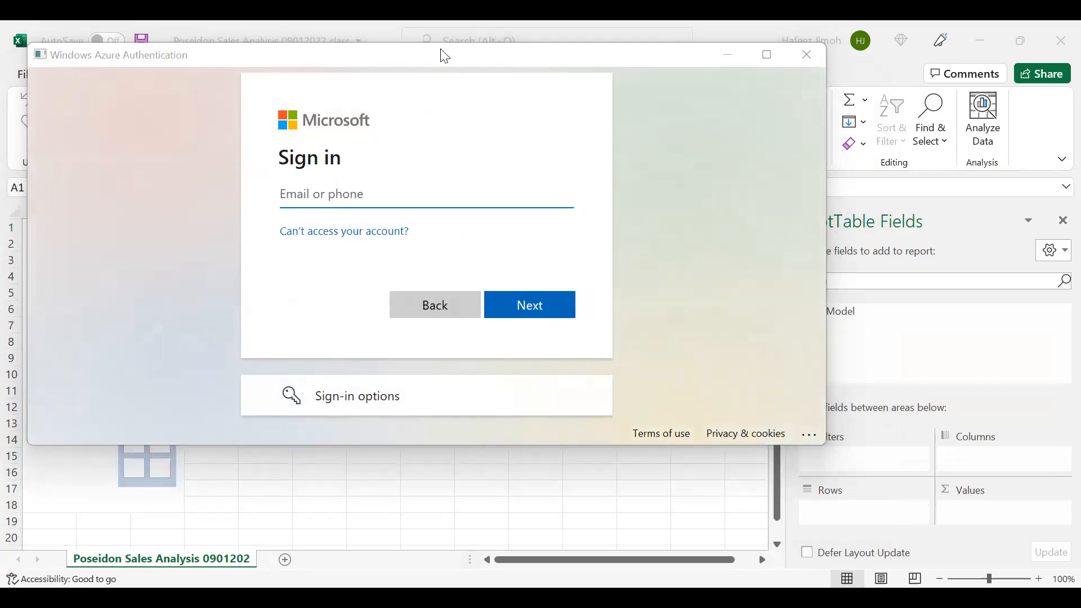
left_click(403, 190)
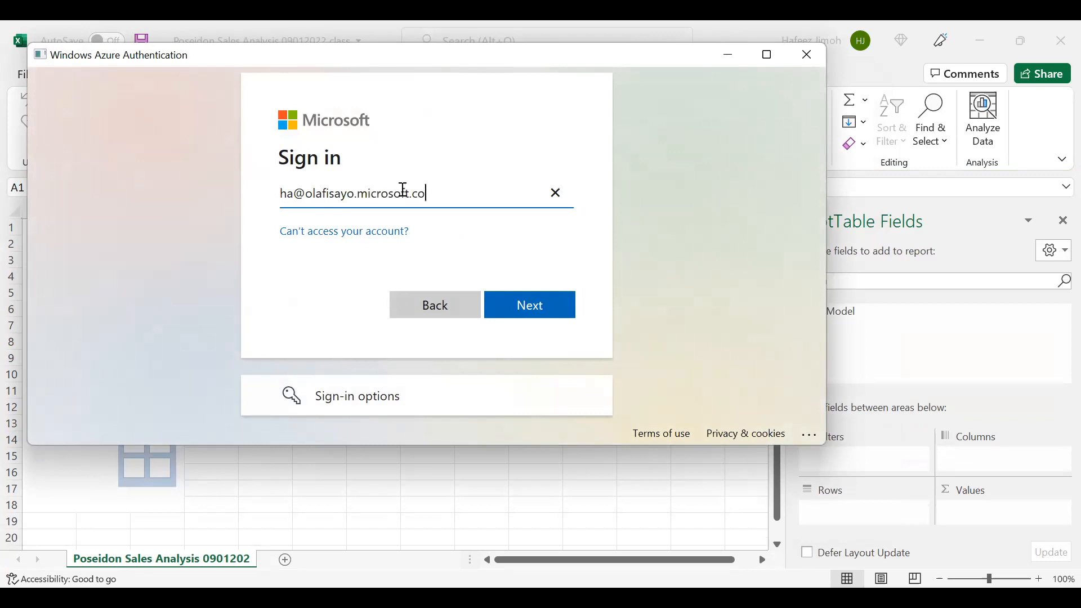
key("Return")
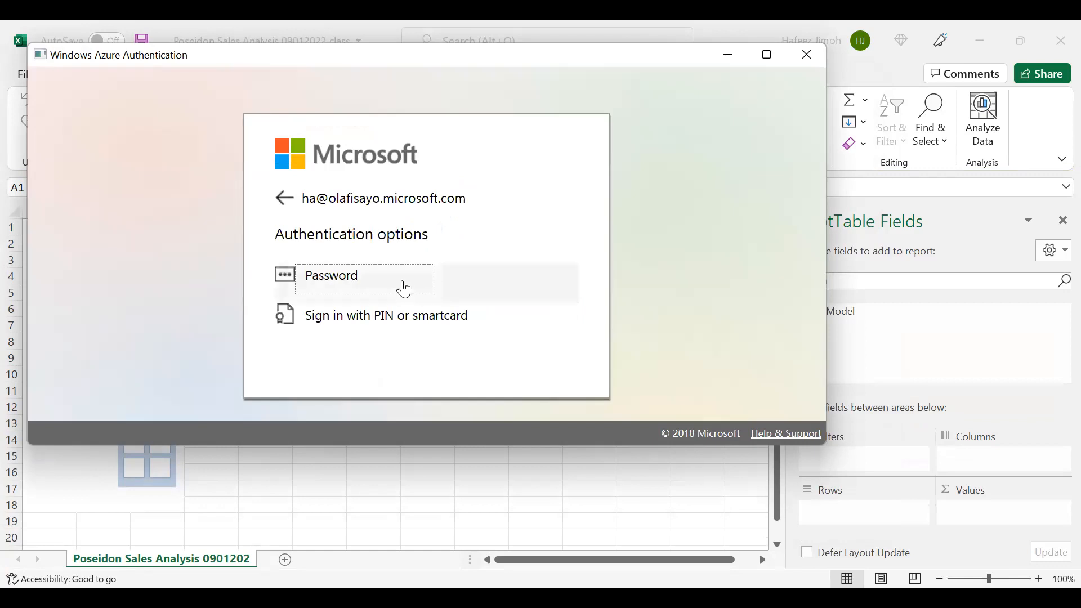
left_click(405, 288)
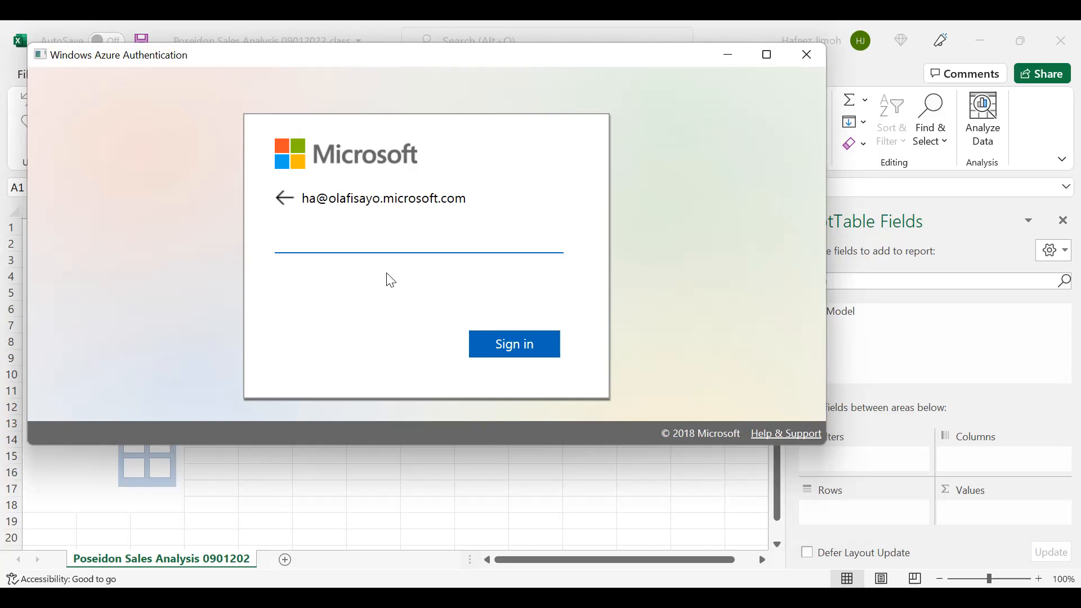
Step: Correct the e-mail's domain, tick Keep me signed in, and choose password sign-in again
left_click(289, 201)
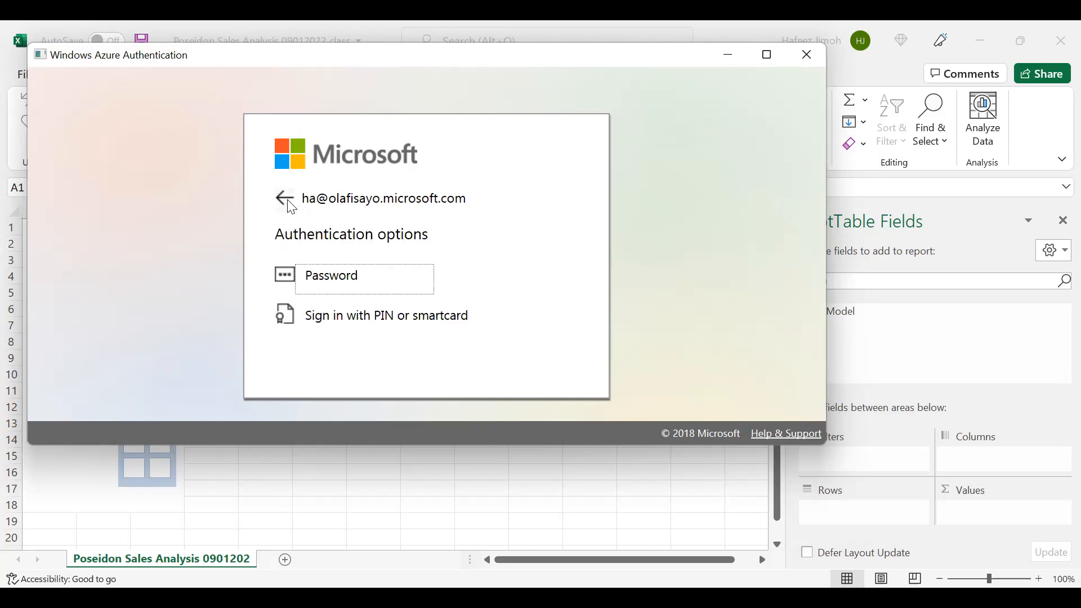
left_click(288, 200)
left_click(365, 241)
type("onmicrosoft.com")
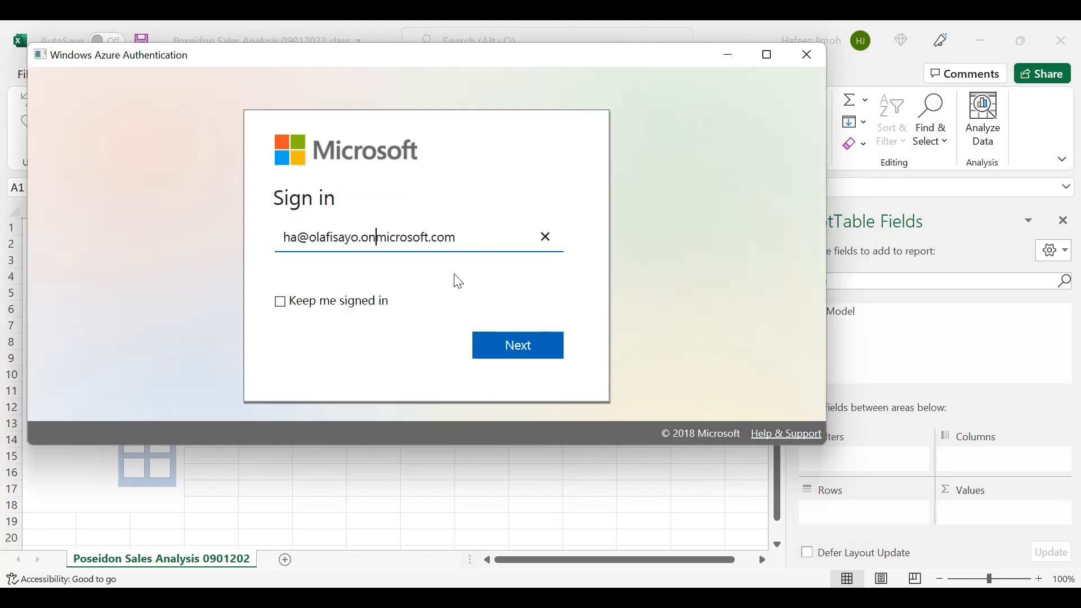
left_click(392, 300)
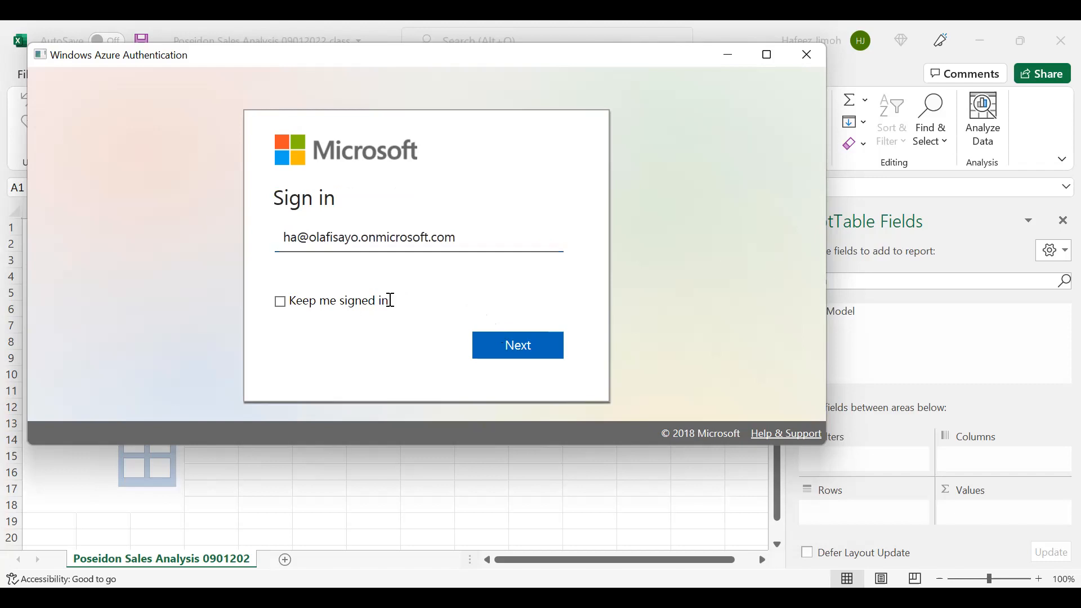
left_click(314, 304)
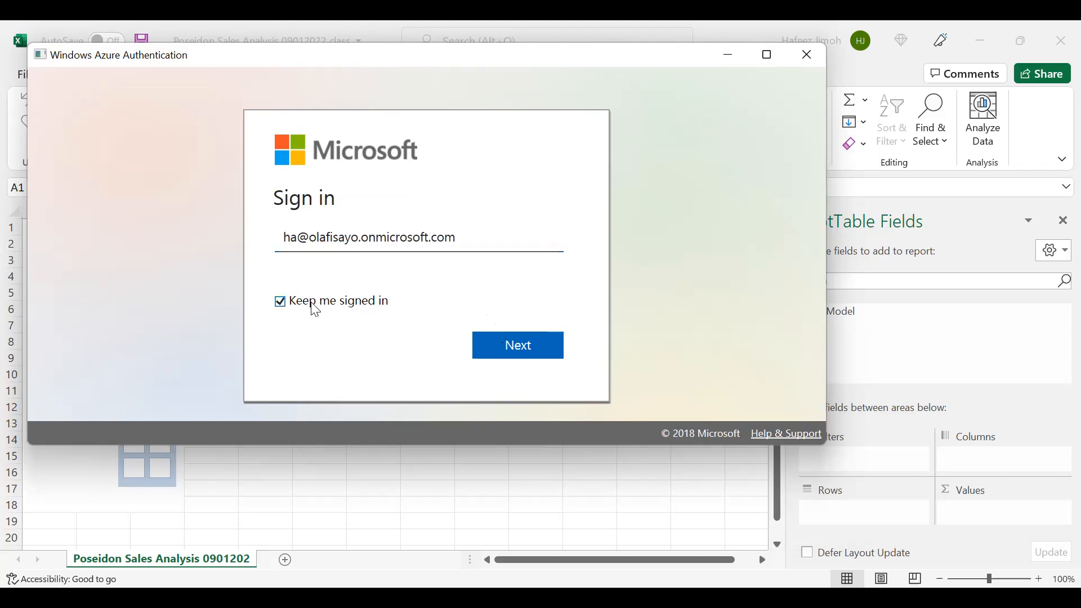
left_click(519, 350)
left_click(391, 278)
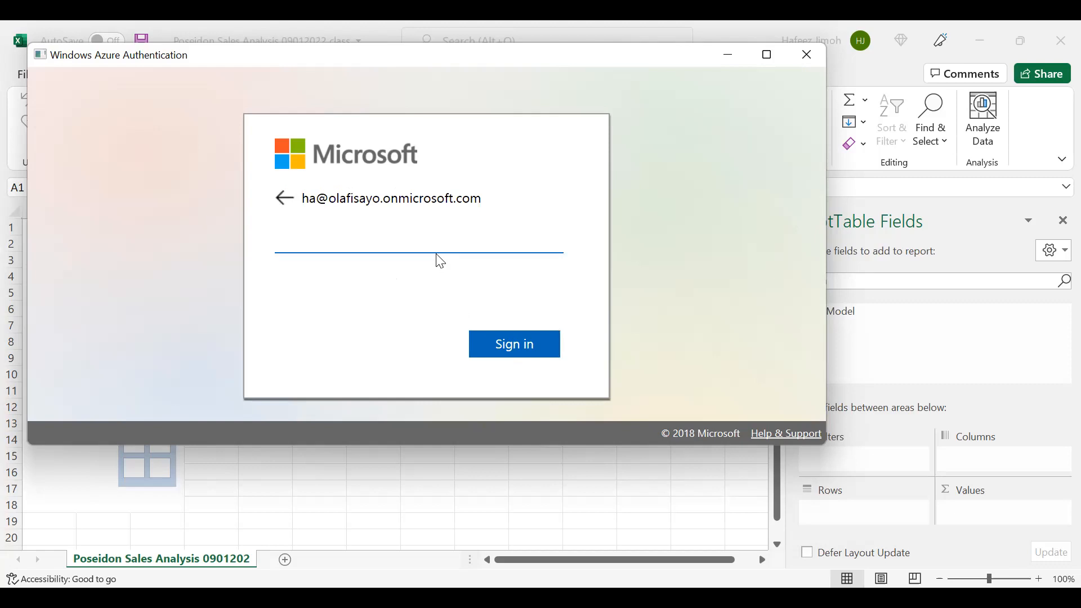
Step: Attempt Azure sign-in with the account password, retrying password sign-in after trying PIN/smartcard
type("••••••••••••••")
key("Return")
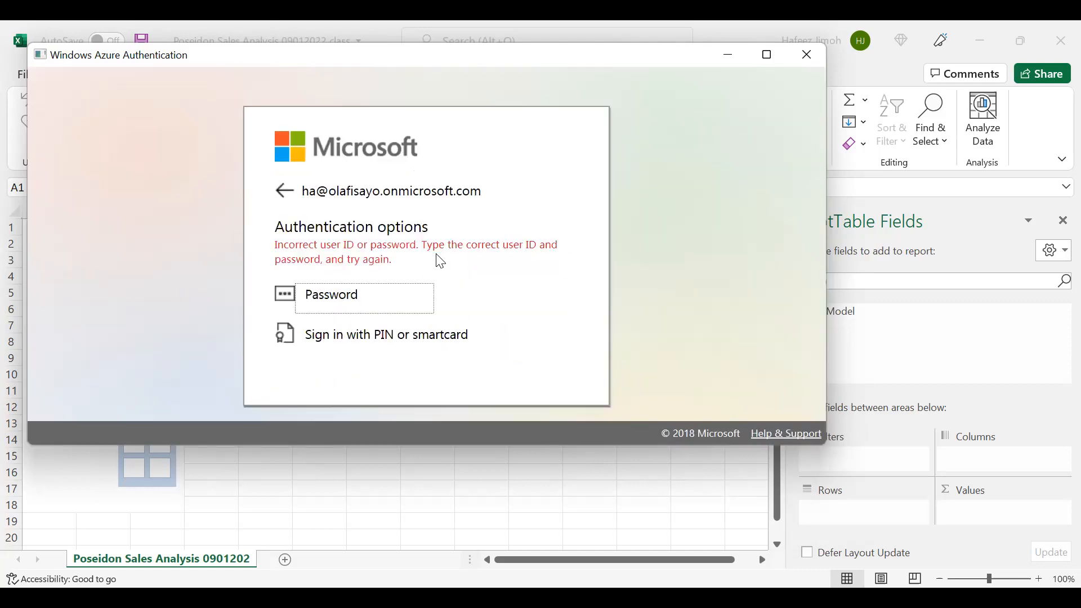
left_click(364, 311)
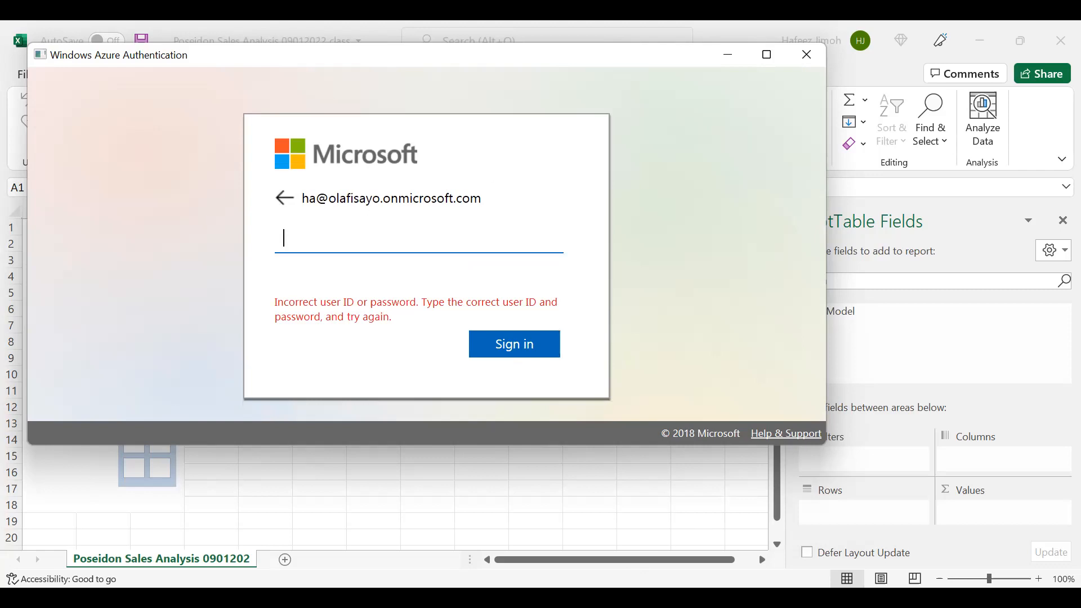
key("alt+Tab")
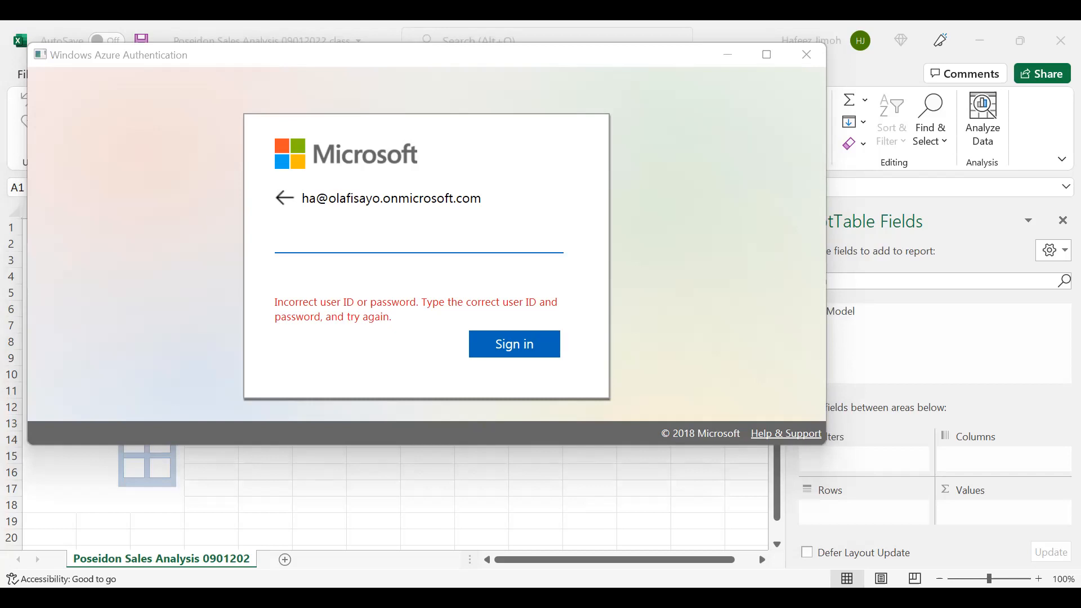
left_click(363, 232)
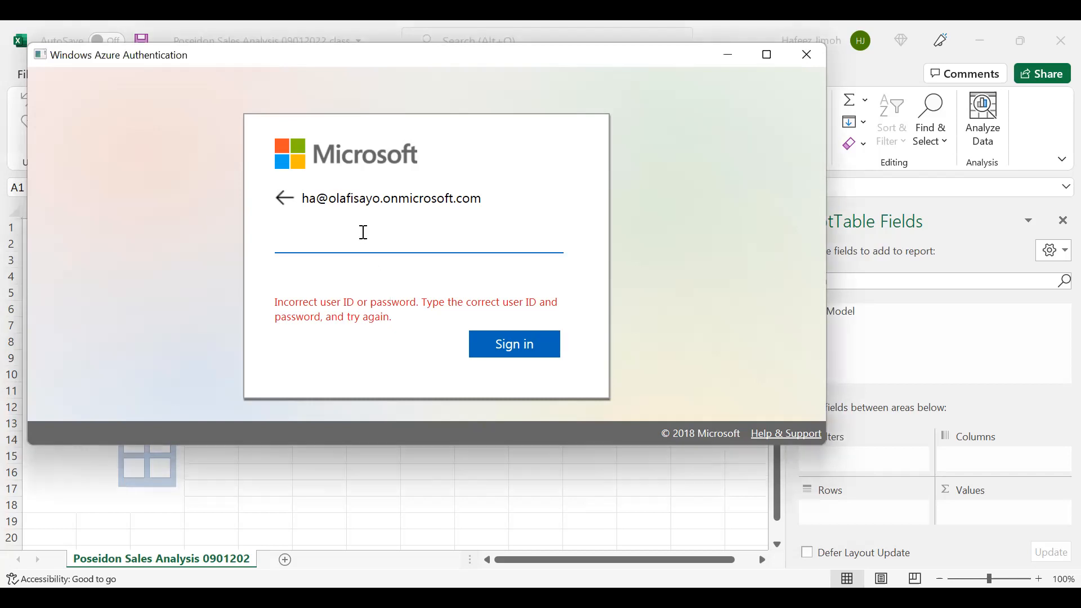
key("ctrl+v")
key("Return")
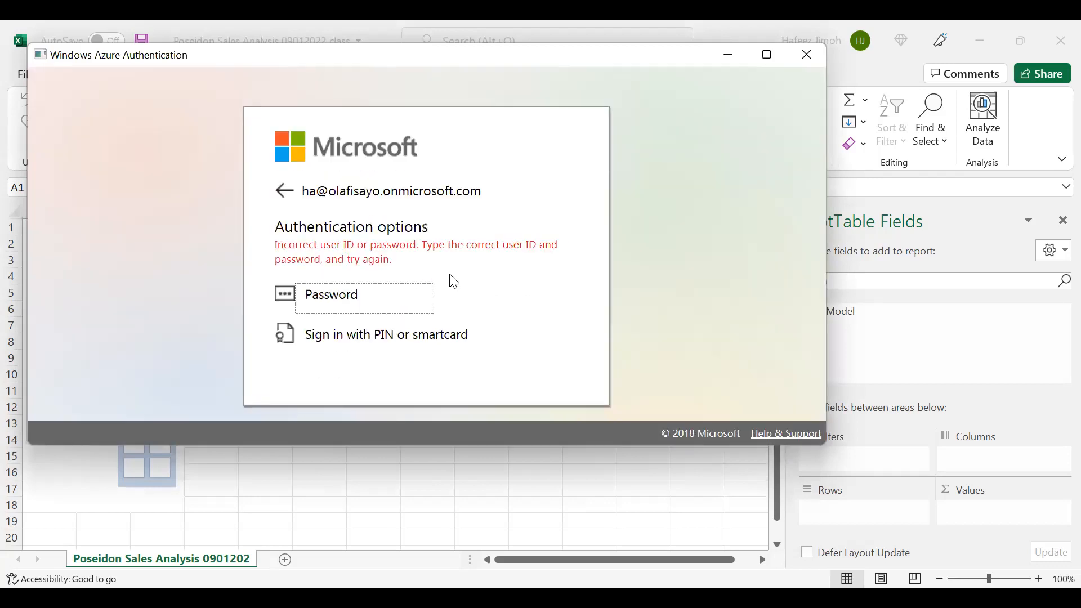
left_click(379, 338)
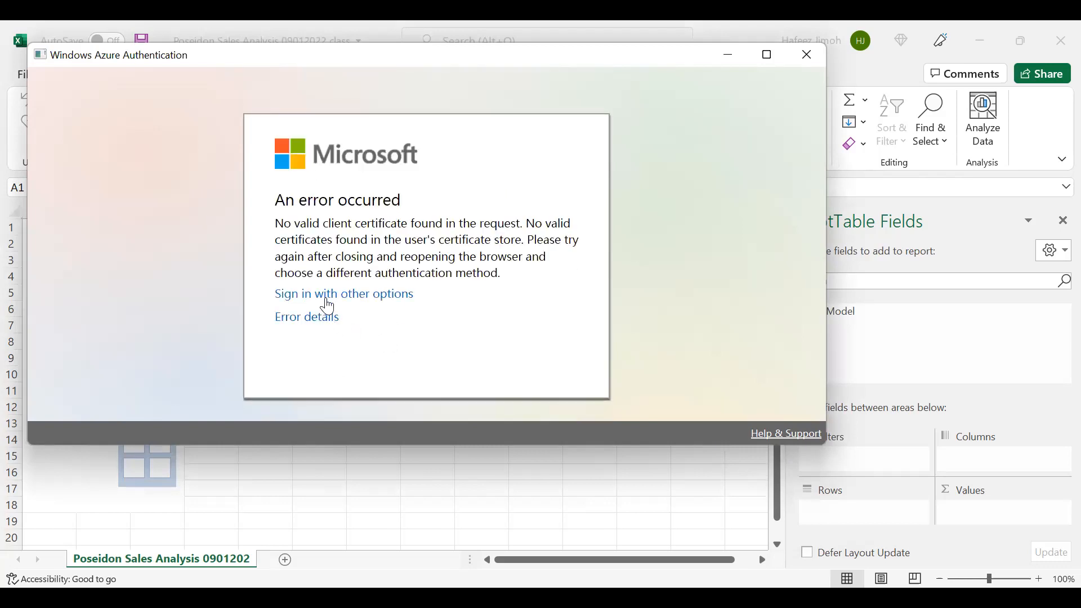
left_click(353, 299)
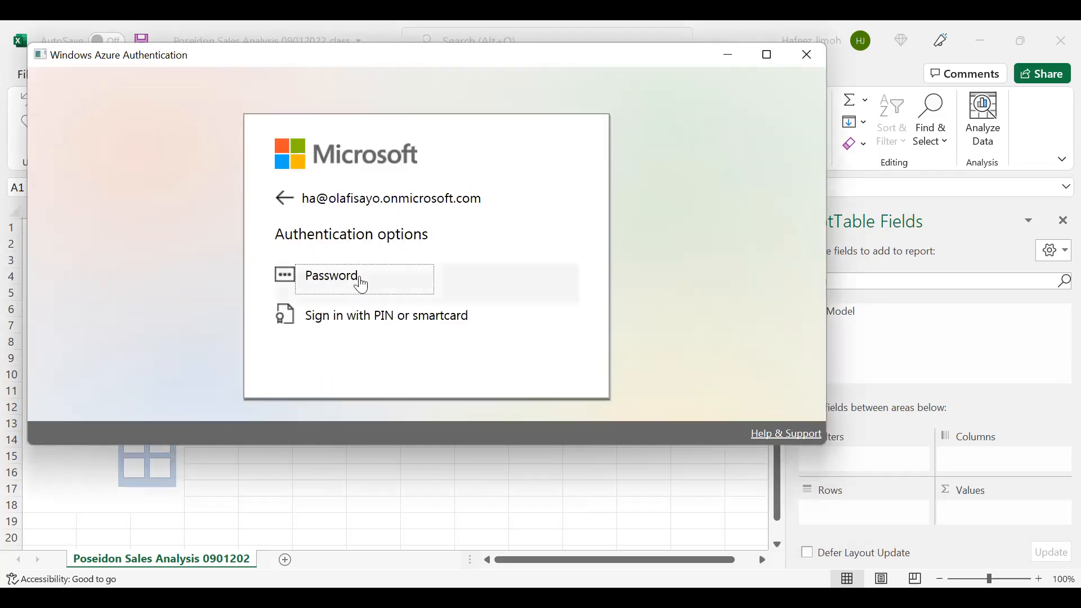
left_click(353, 275)
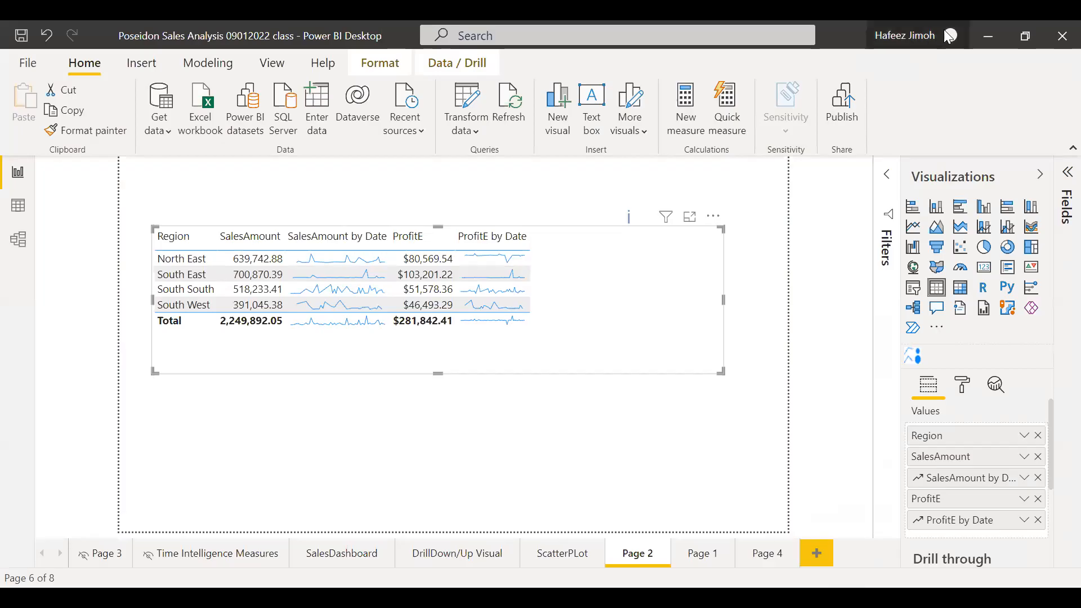
Step: Check Power BI Desktop's signed-in account, re-enter the password, and return to e-mail sign-in
left_click(949, 35)
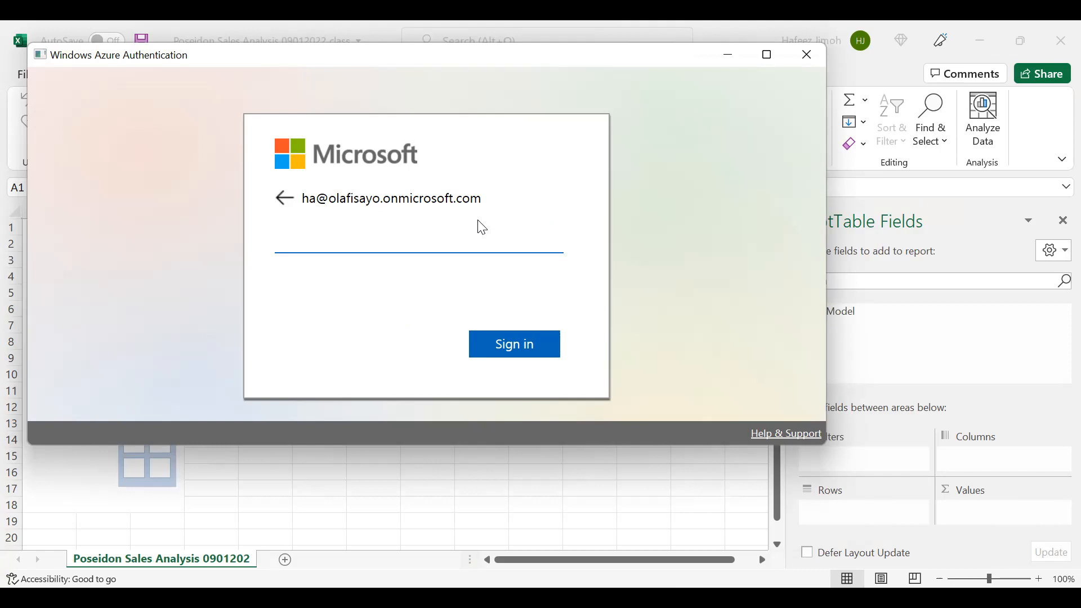
left_click(512, 346)
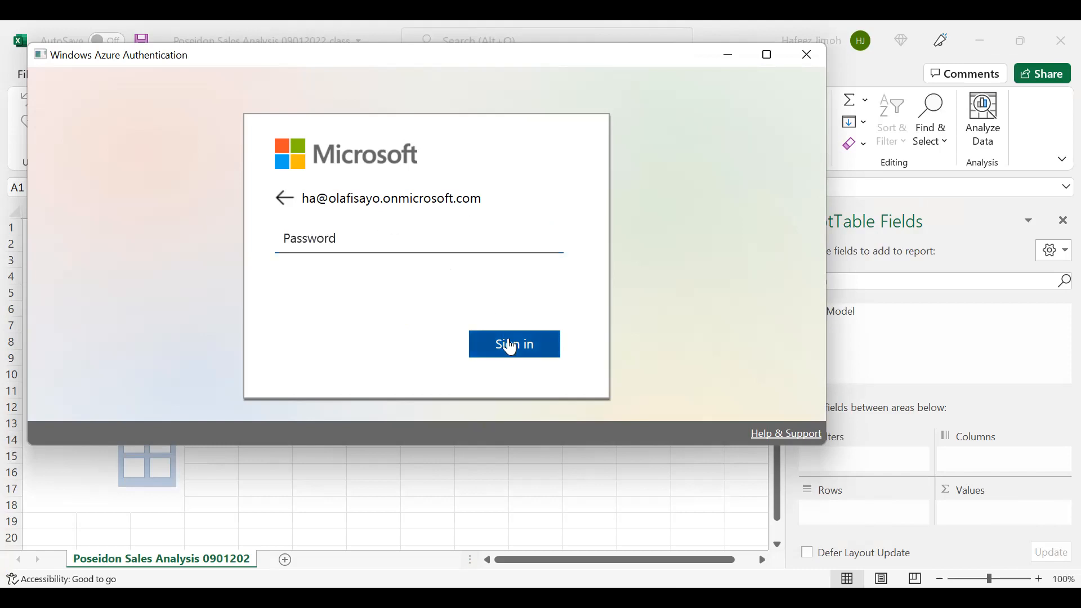
type("••••••••••")
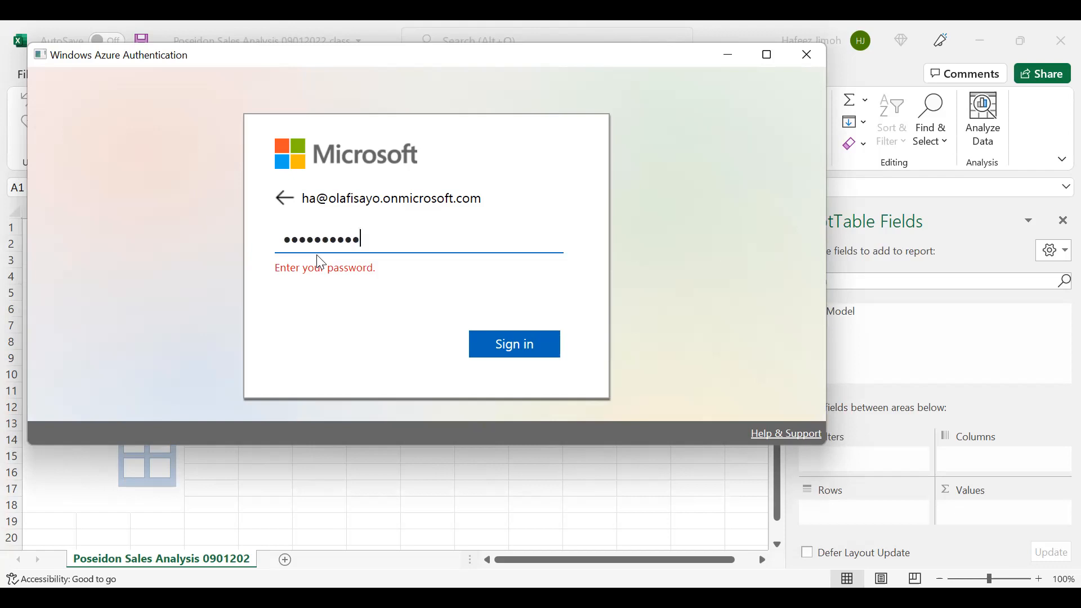
type("••••")
key("Return")
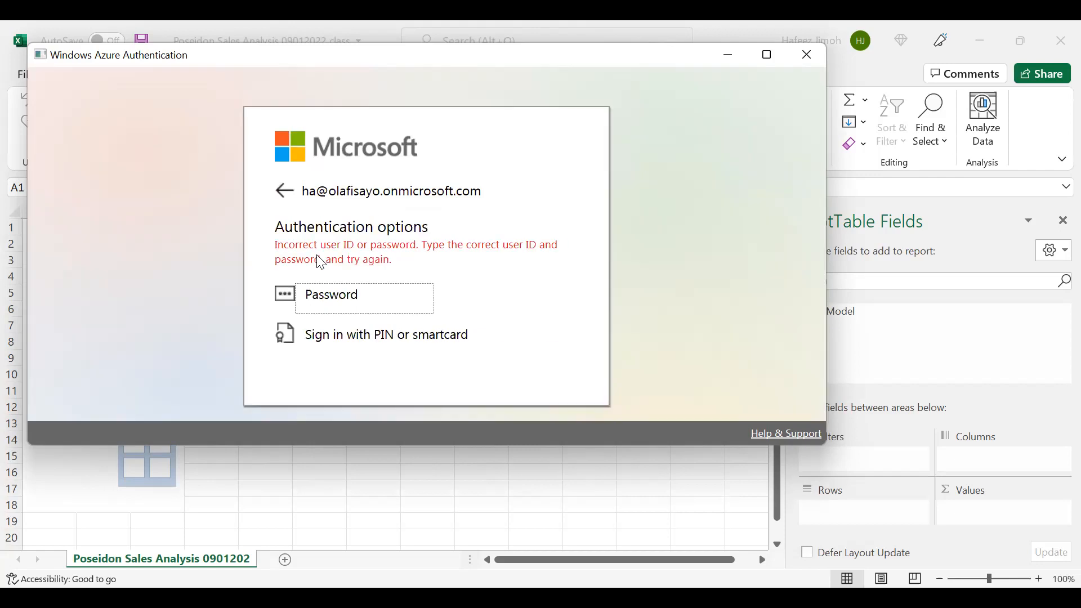
left_click(284, 192)
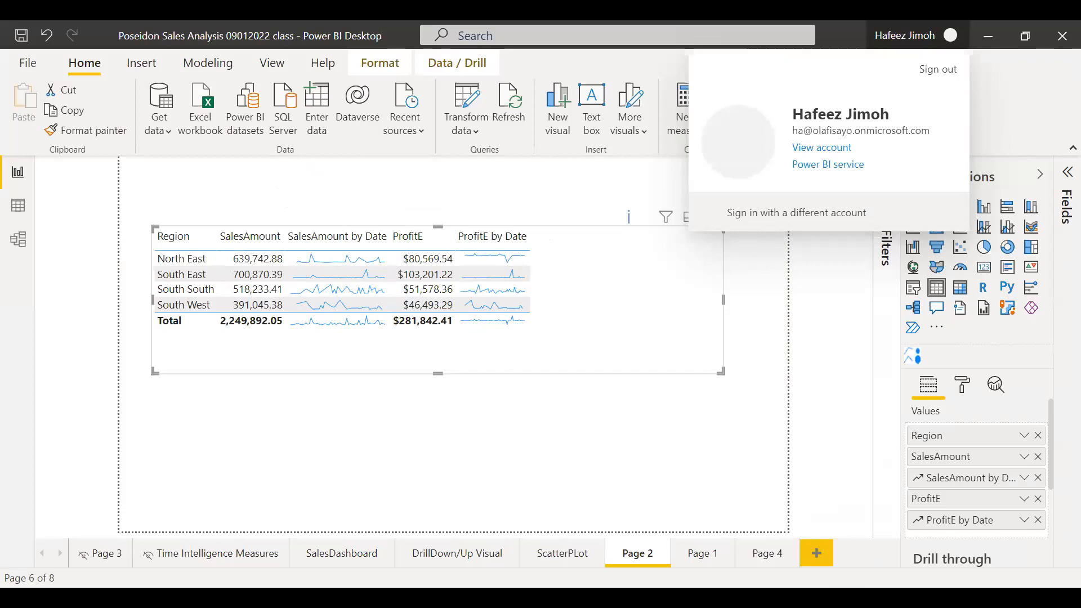
Step: Close the Azure sign-in window and dismiss the error and PivotTable refresh prompts
key("Escape")
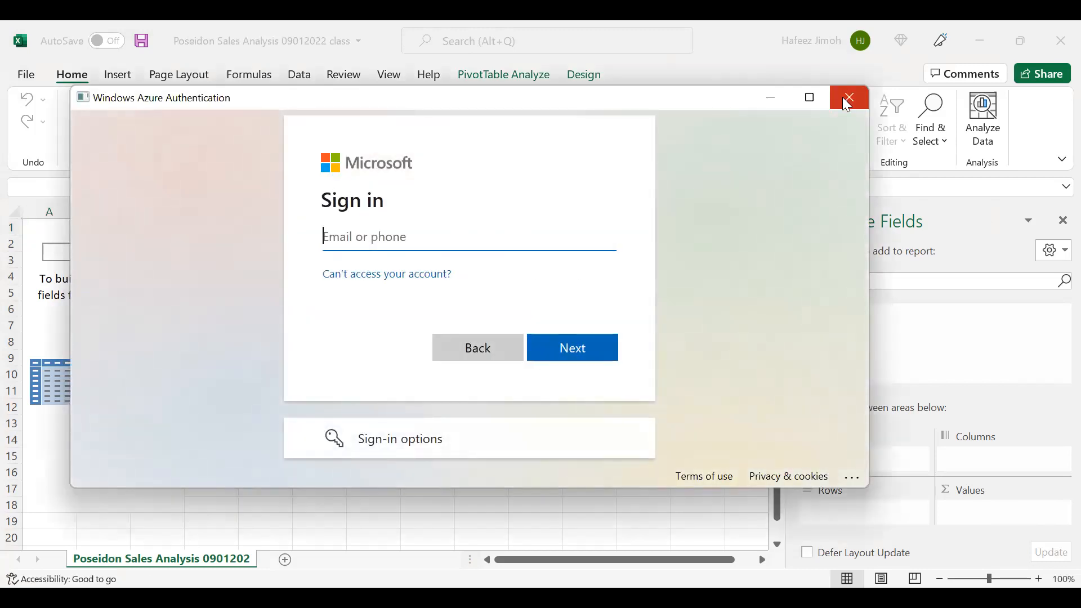
left_click(853, 107)
left_click(789, 291)
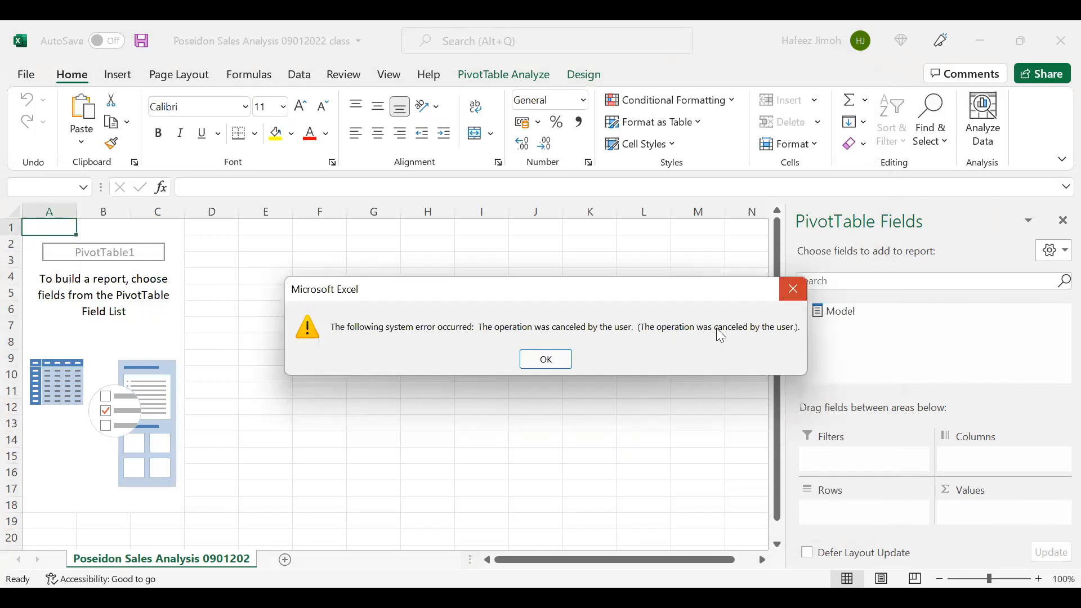
left_click(597, 360)
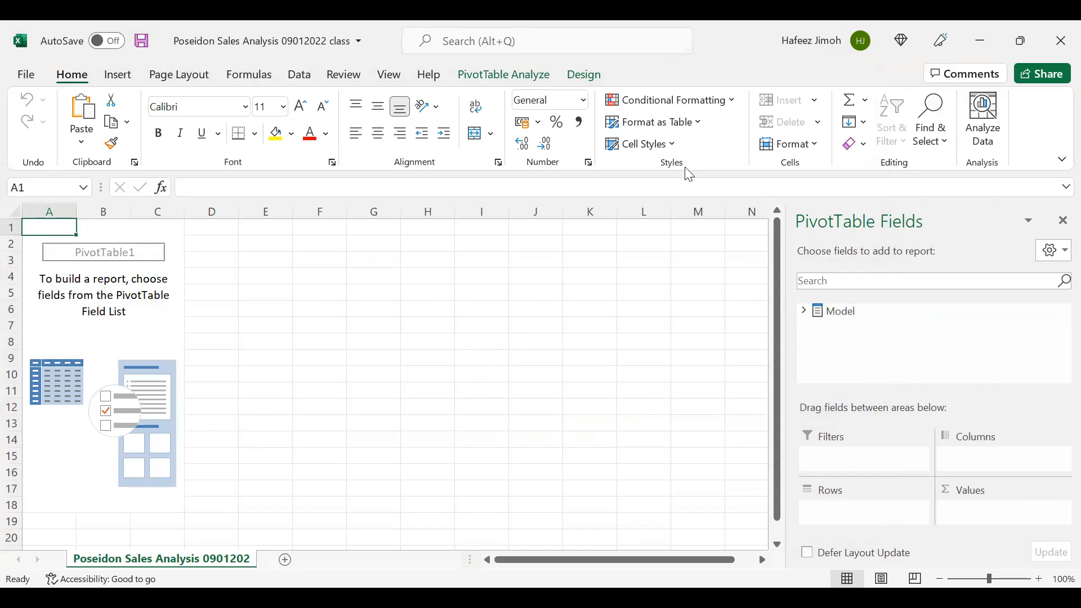
Step: From the account menu, sign in with a different account by submitting the work e-mail
left_click(825, 40)
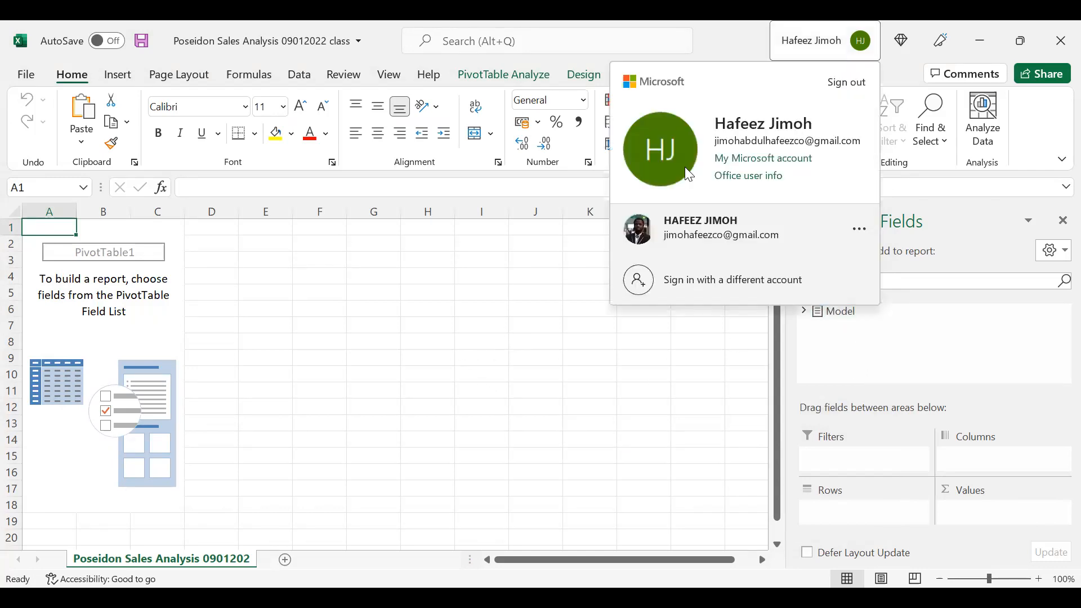
left_click(772, 270)
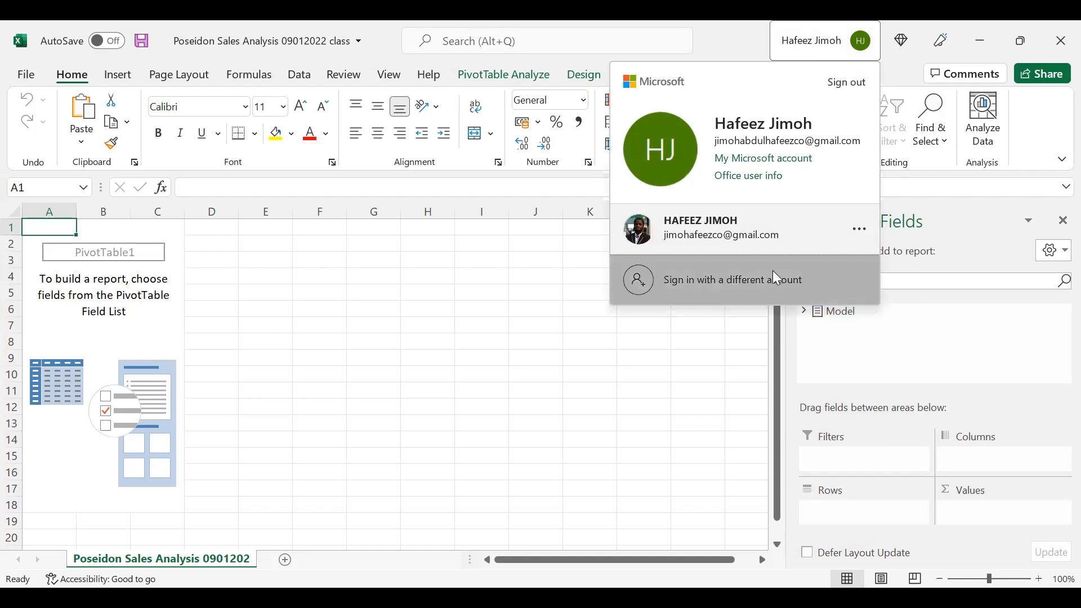
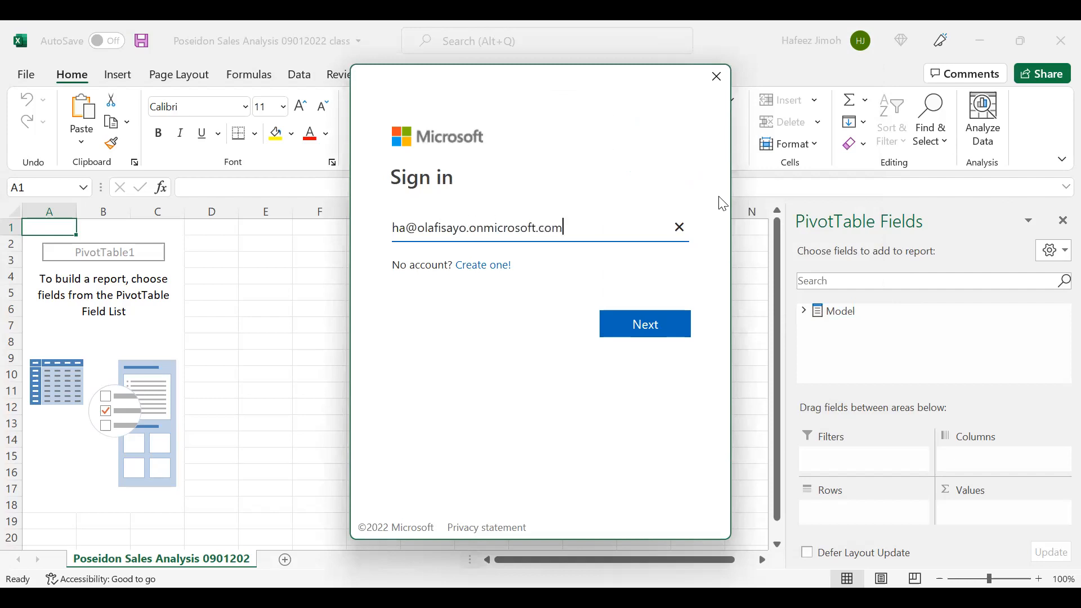
key("Return")
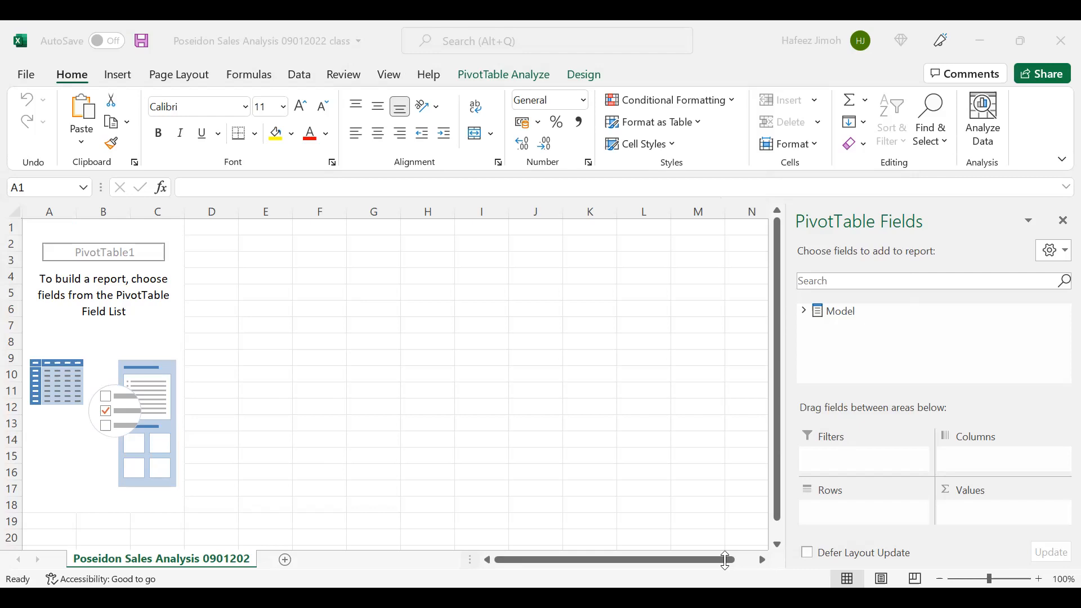
Step: Return to Excel, close the account details, and select a cell inside PivotTable1
left_click(803, 311)
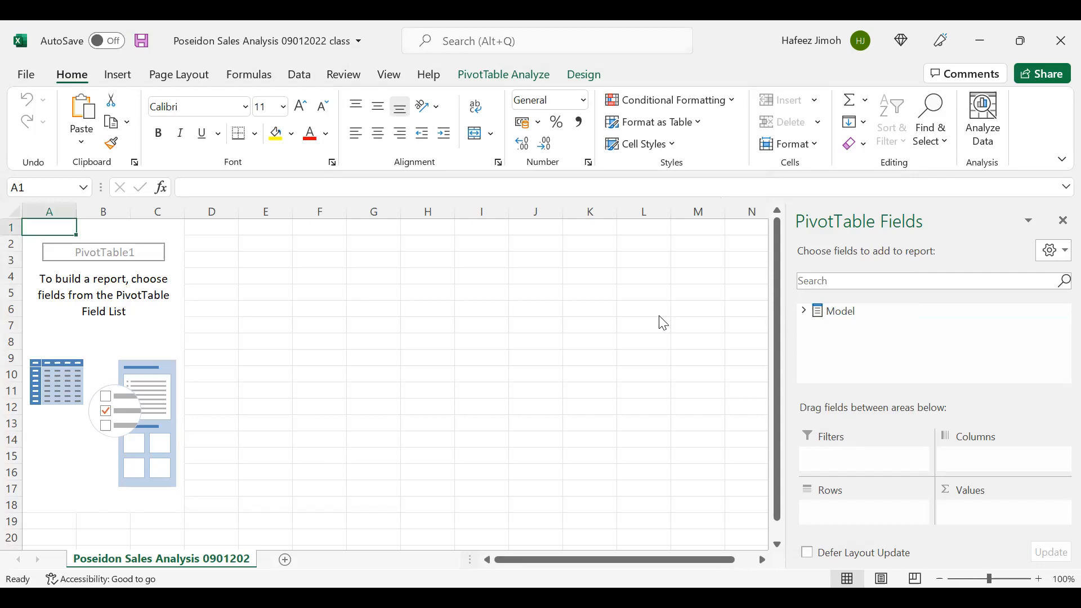
scroll(661, 321, "down", 1)
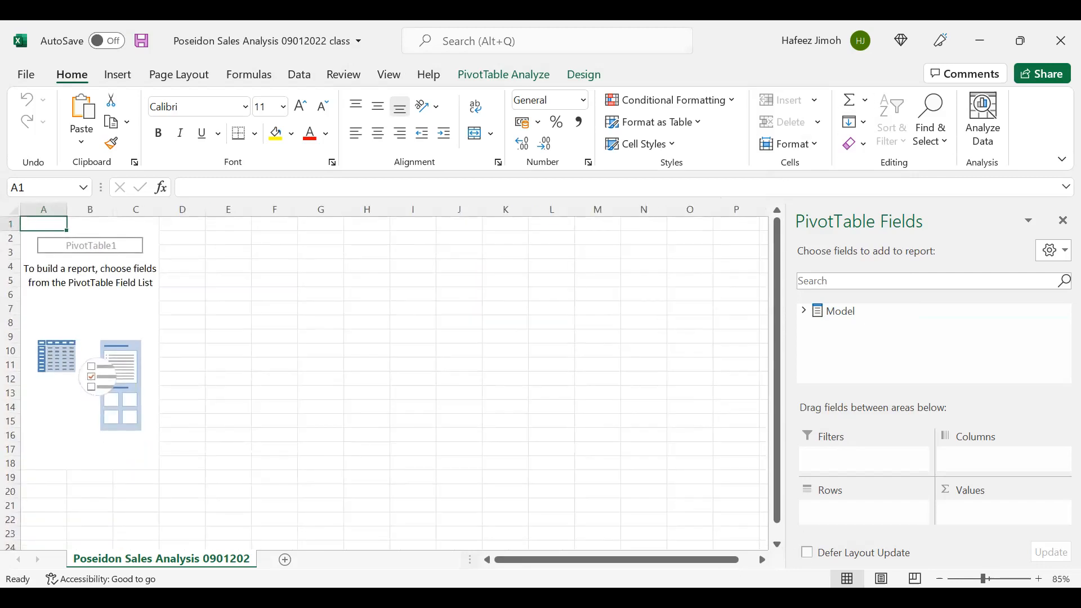
left_click(501, 260)
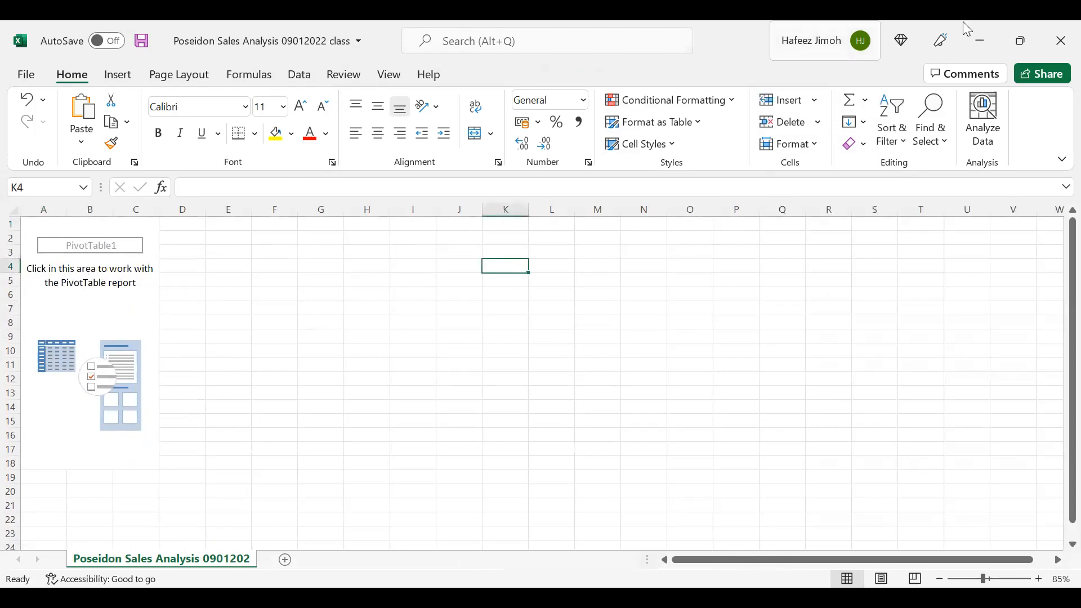
left_click(273, 342)
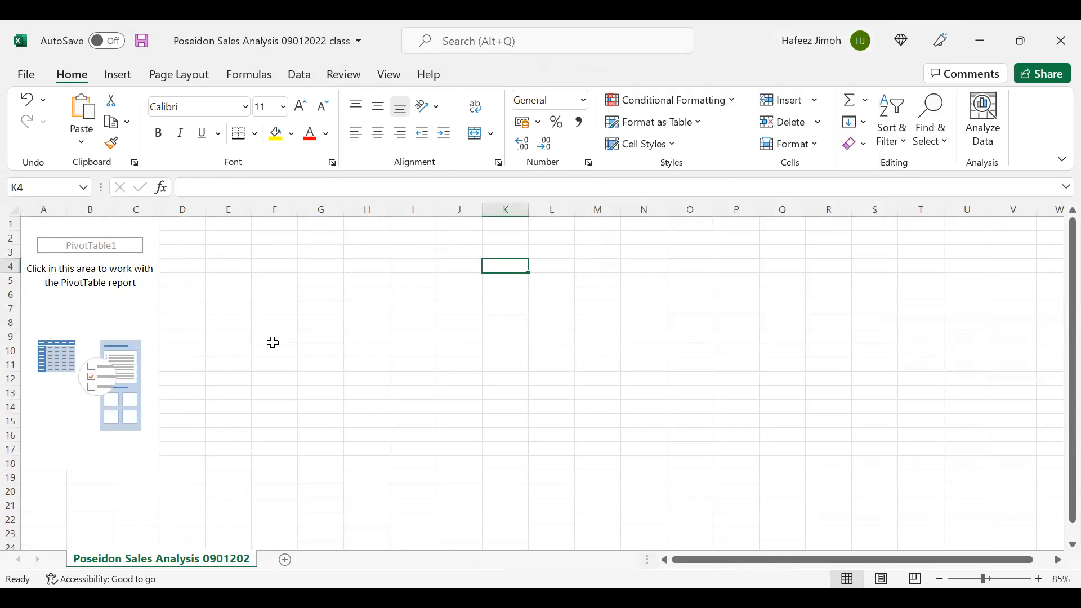
left_click(142, 324)
Step: Run Analyze Data on the Model-only pivot, then close its pane and the feedback request
left_click(815, 314)
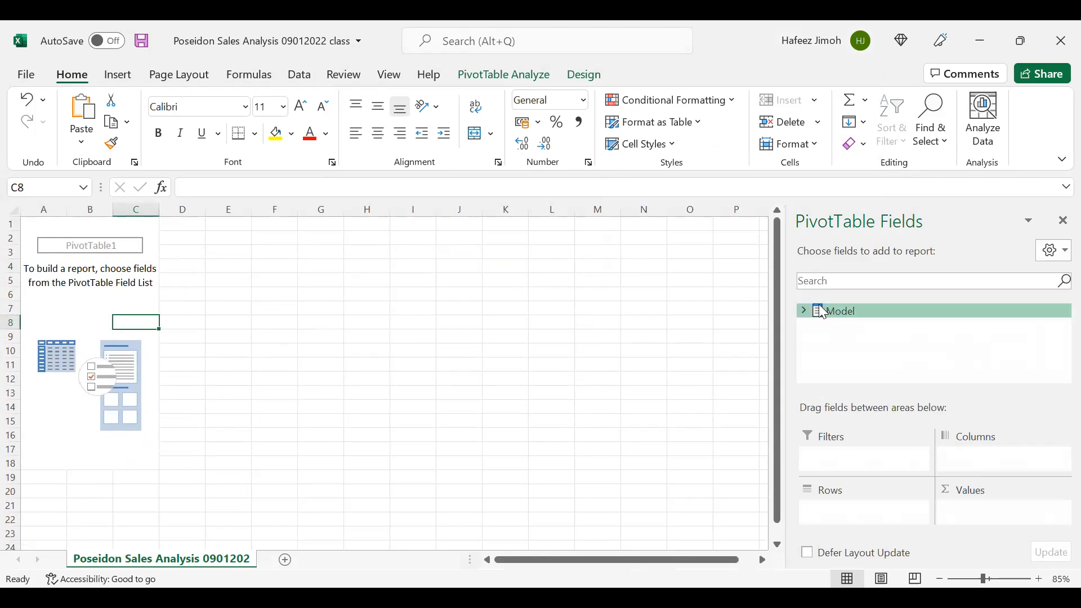
left_click(819, 308)
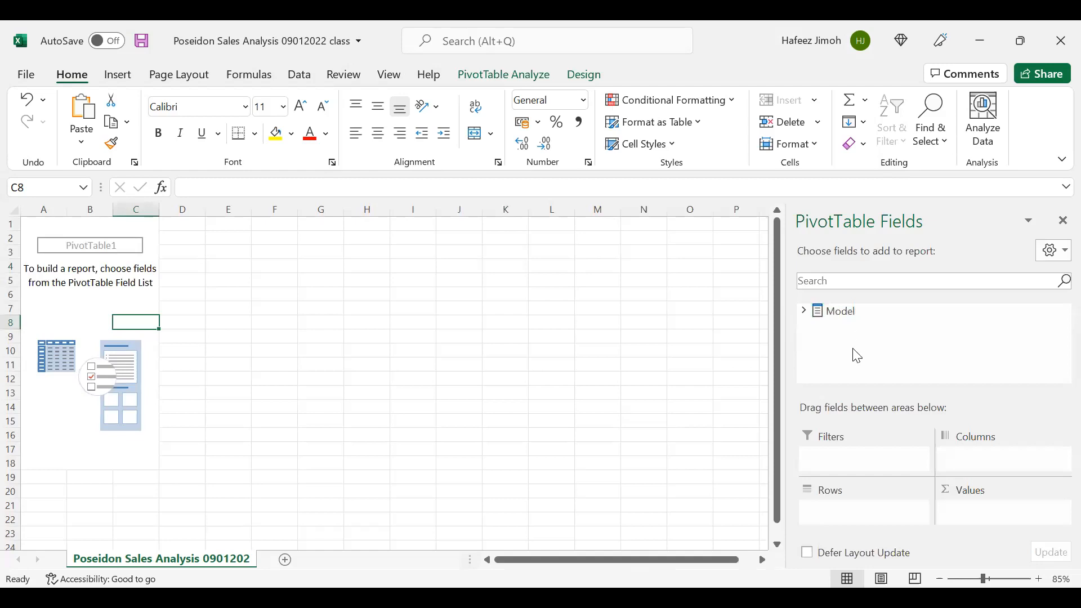
left_click(985, 133)
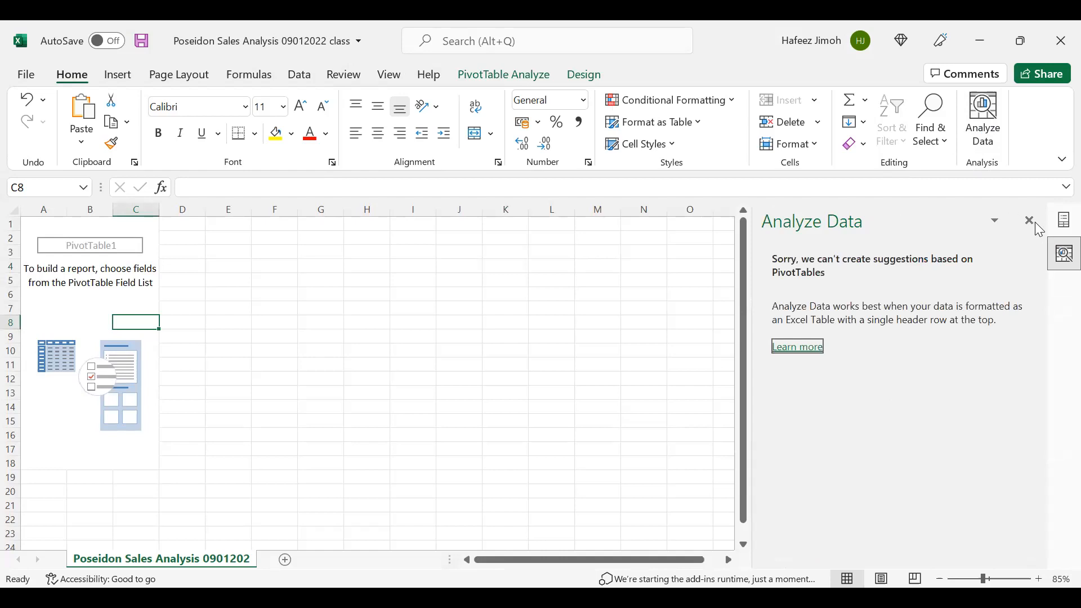
left_click(1038, 221)
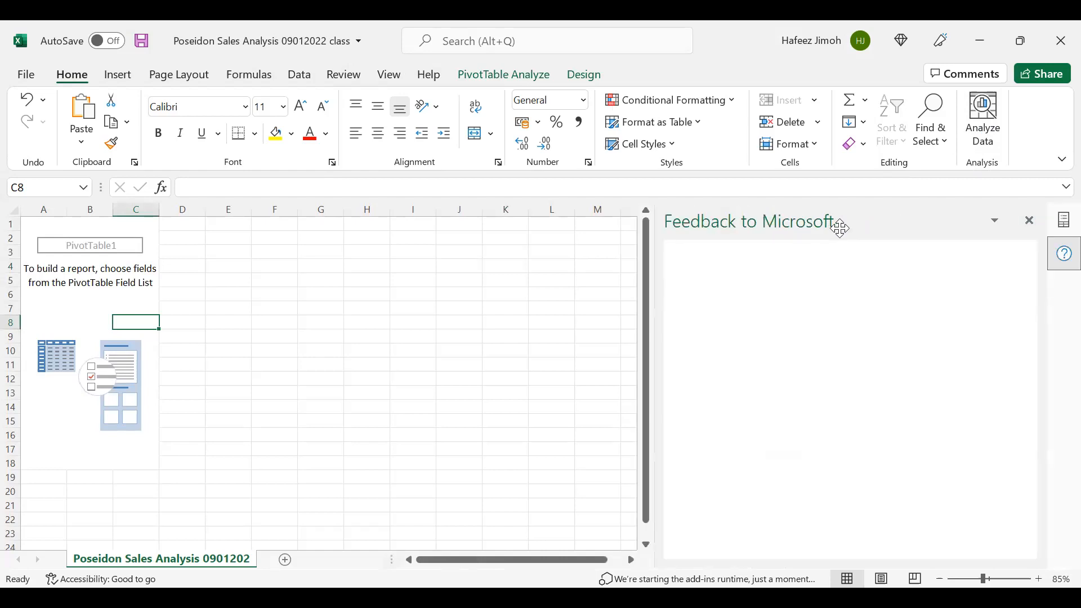
left_click(1029, 221)
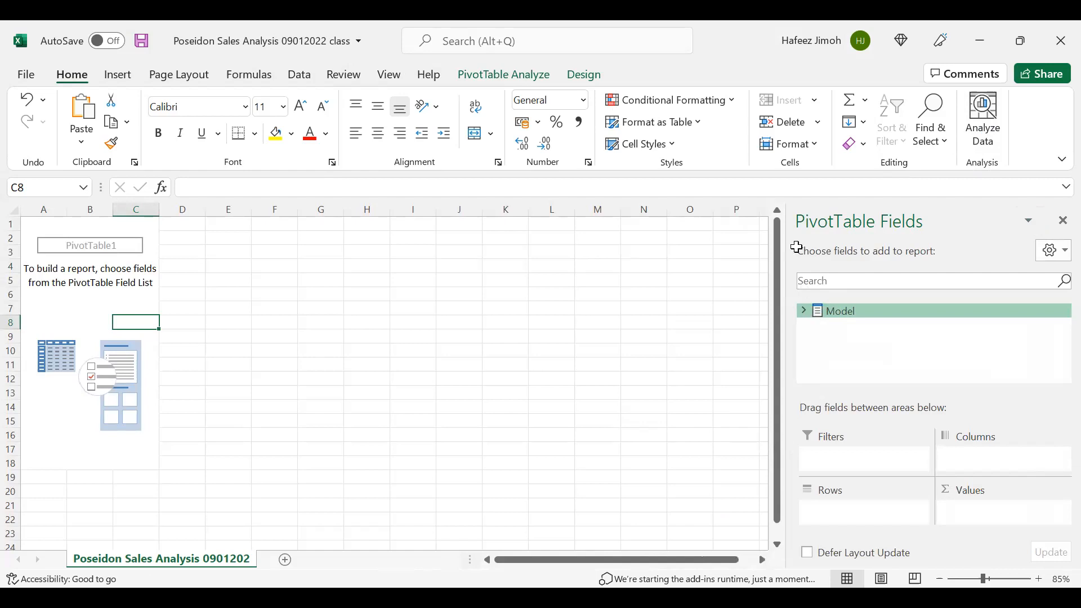
Step: Close the PowerPoint presentation with Don't Save and return to the Excel workbook
key("alt+Tab")
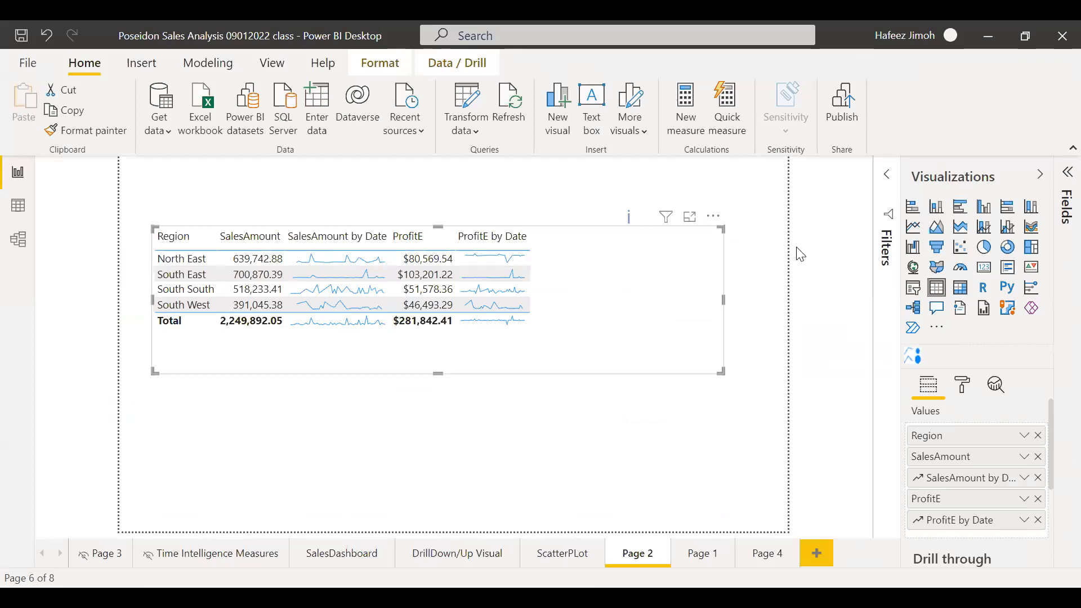
key("alt+Tab")
key("alt+Tab")
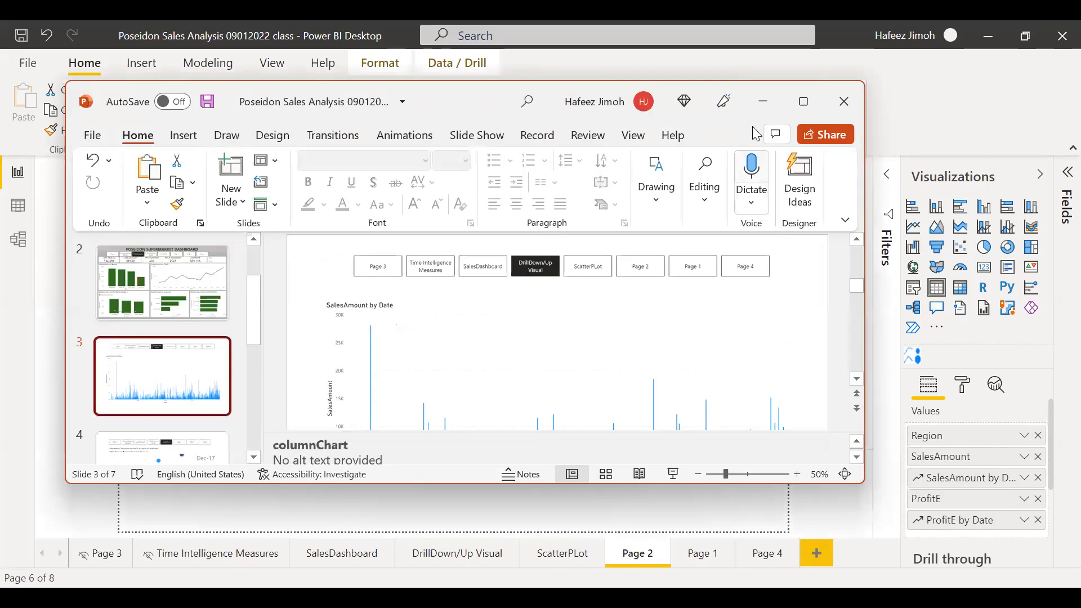
left_click(845, 107)
left_click(504, 325)
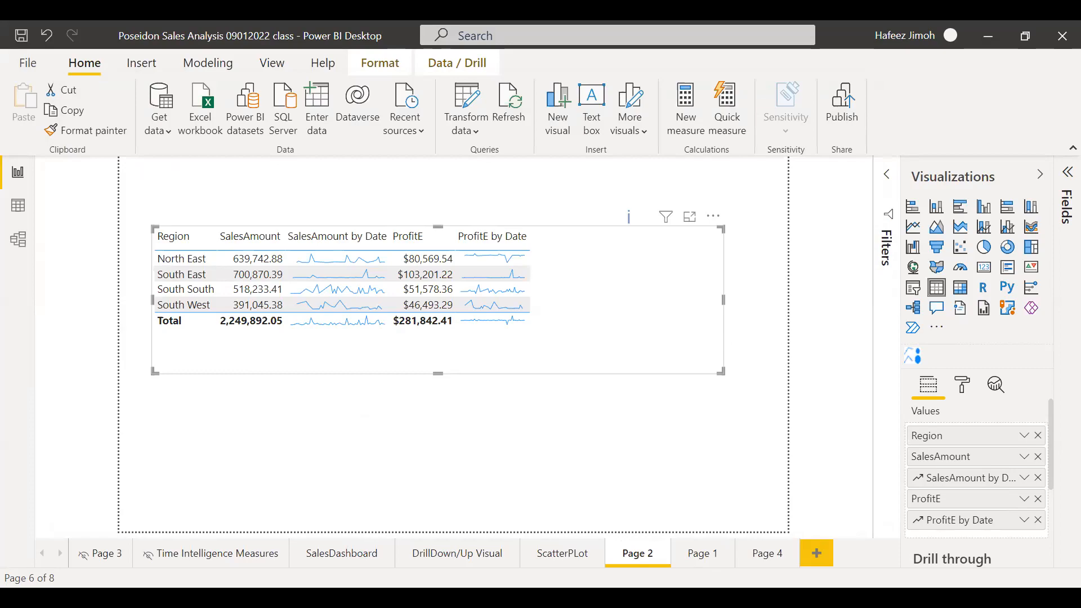
key("alt+Tab")
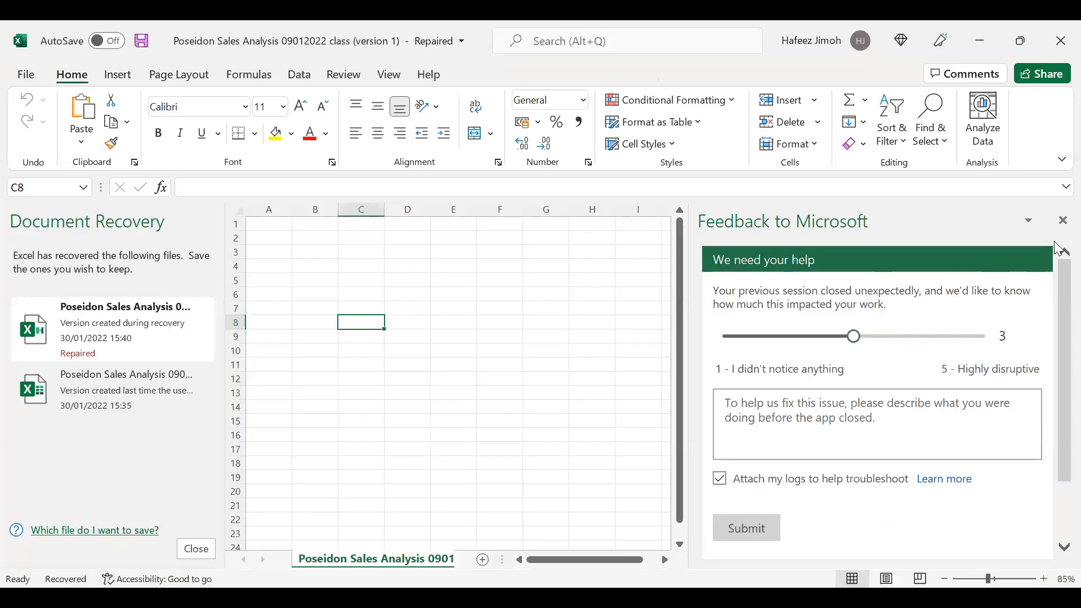
Step: Dismiss the feedback pane and open the original saved workbook from Document Recovery
left_click(1063, 220)
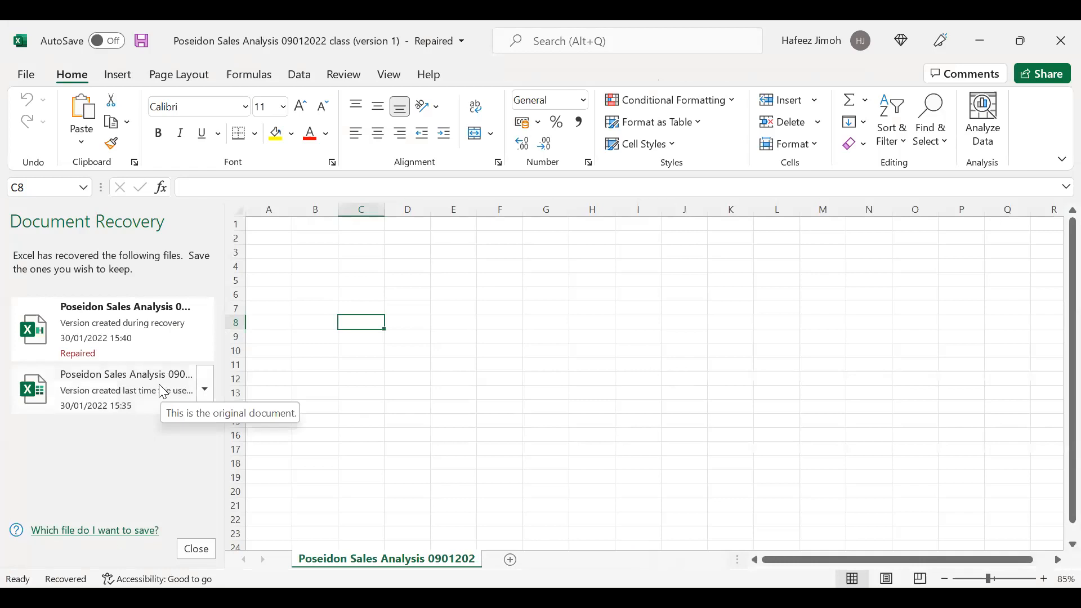
left_click(148, 345)
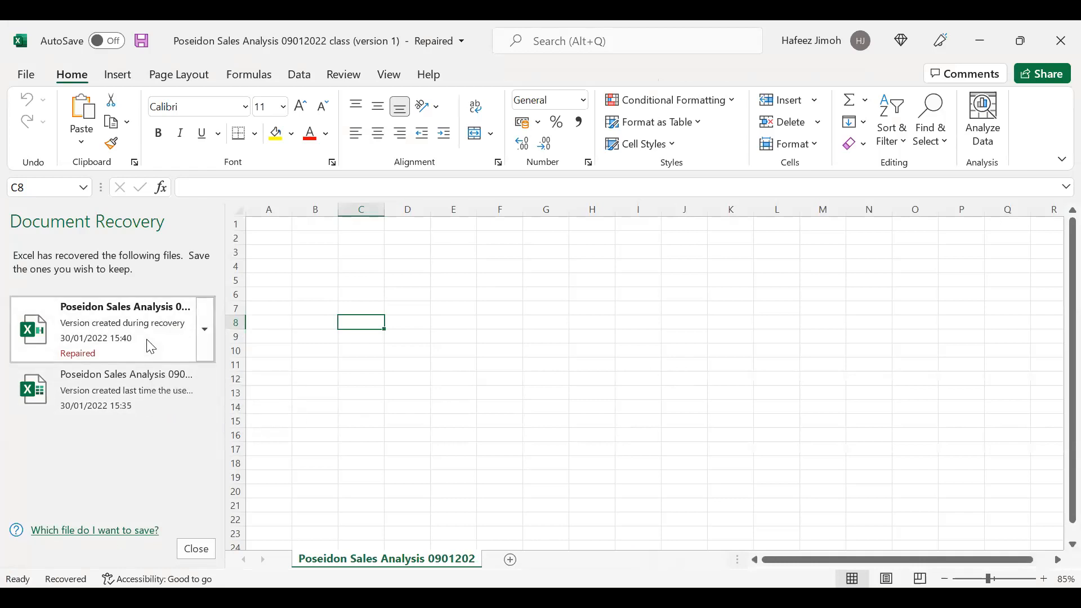
left_click(139, 376)
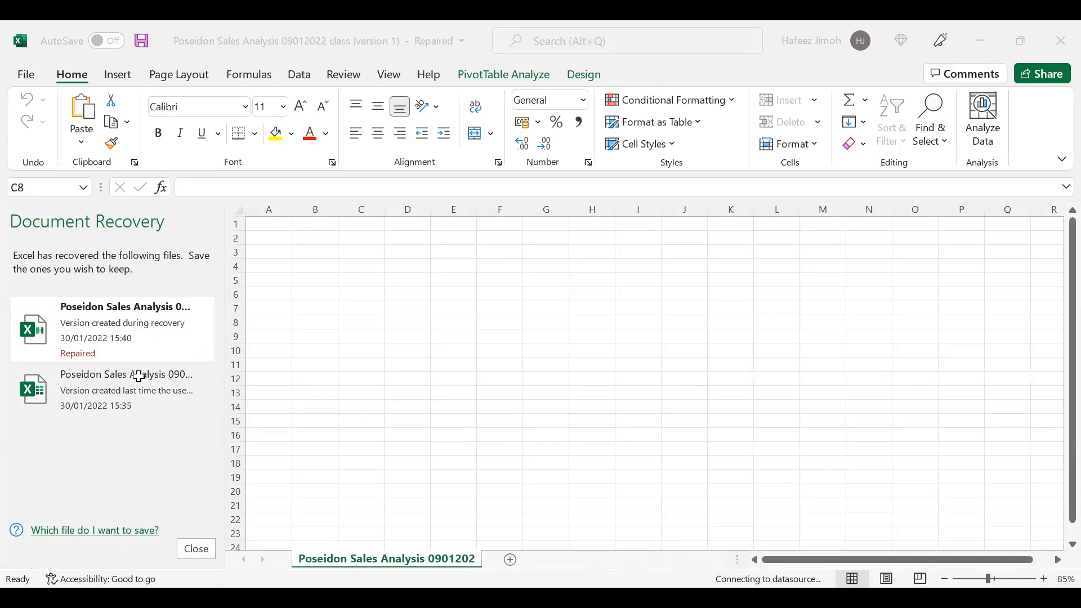
key("alt+Tab")
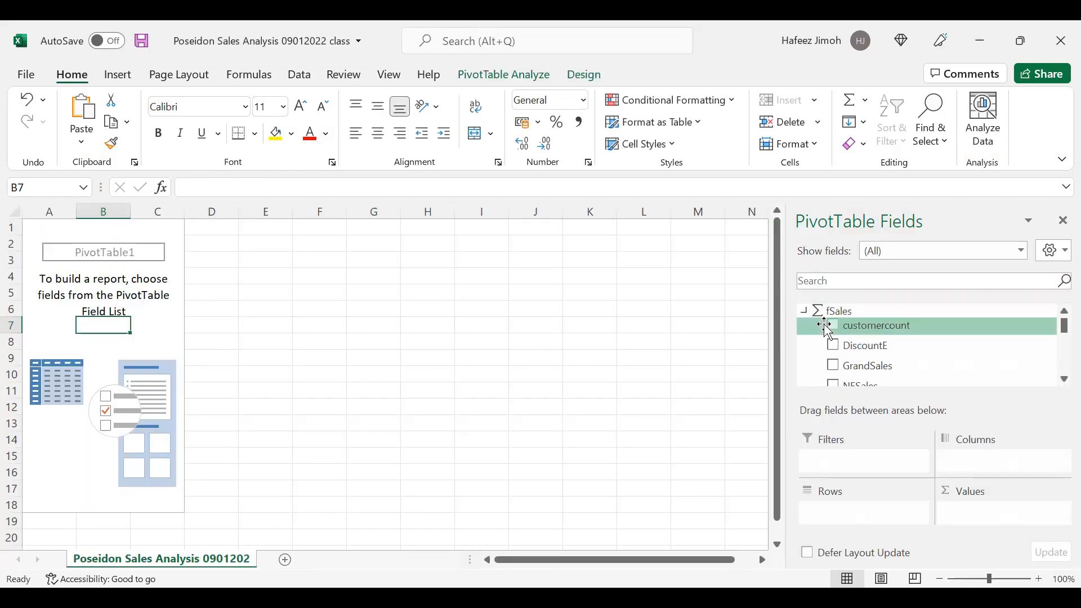
Step: Add dCategory's Category field as the pivot table rows
scroll(882, 344, "down", 8)
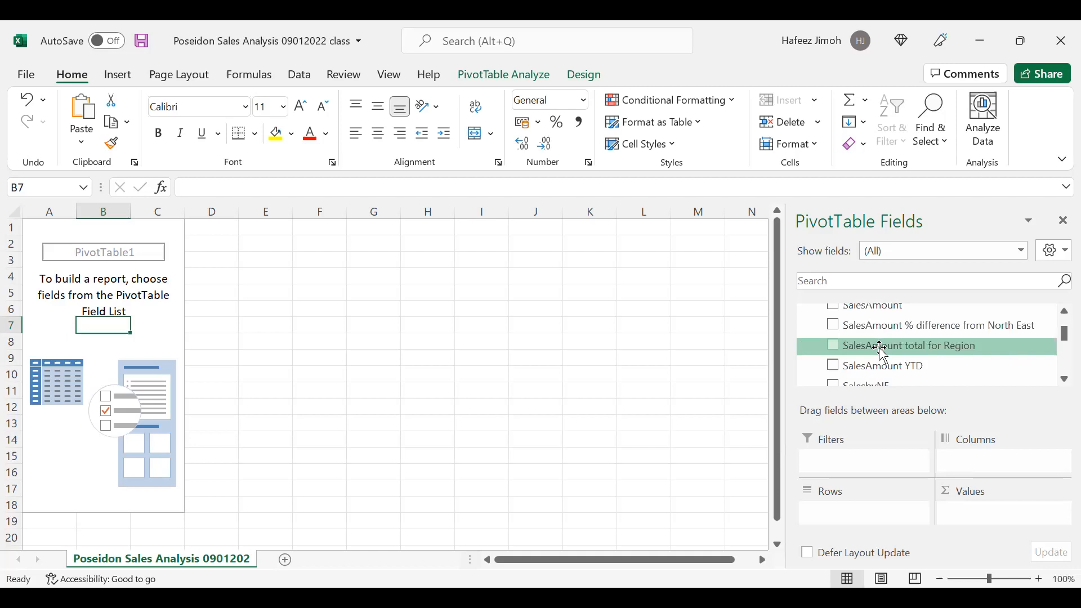
scroll(882, 371, "down", 4)
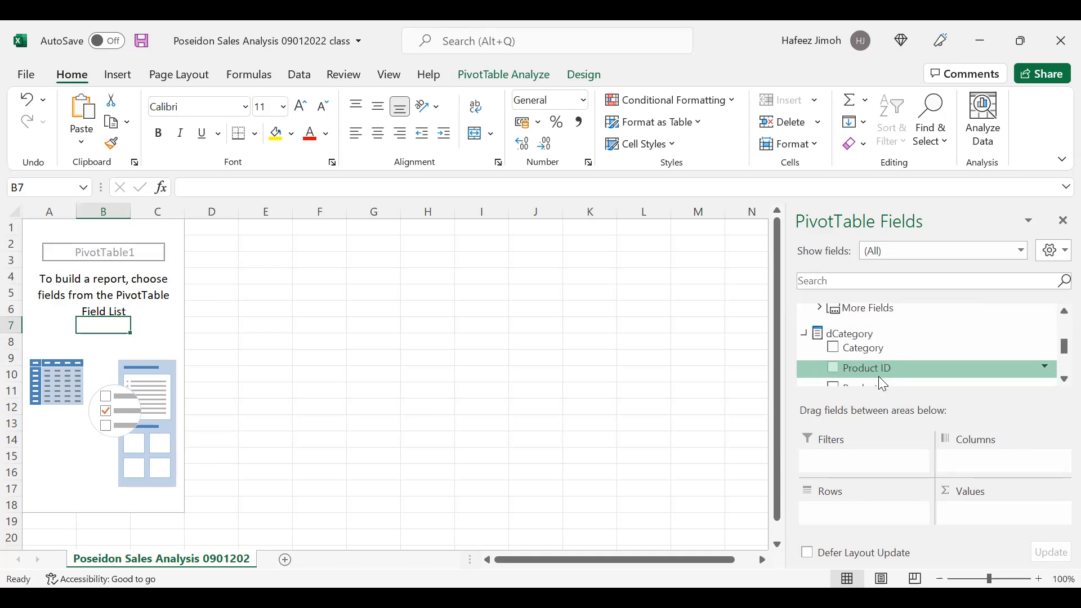
scroll(881, 379, "down", 3)
scroll(881, 378, "up", 8)
scroll(881, 374, "up", 5)
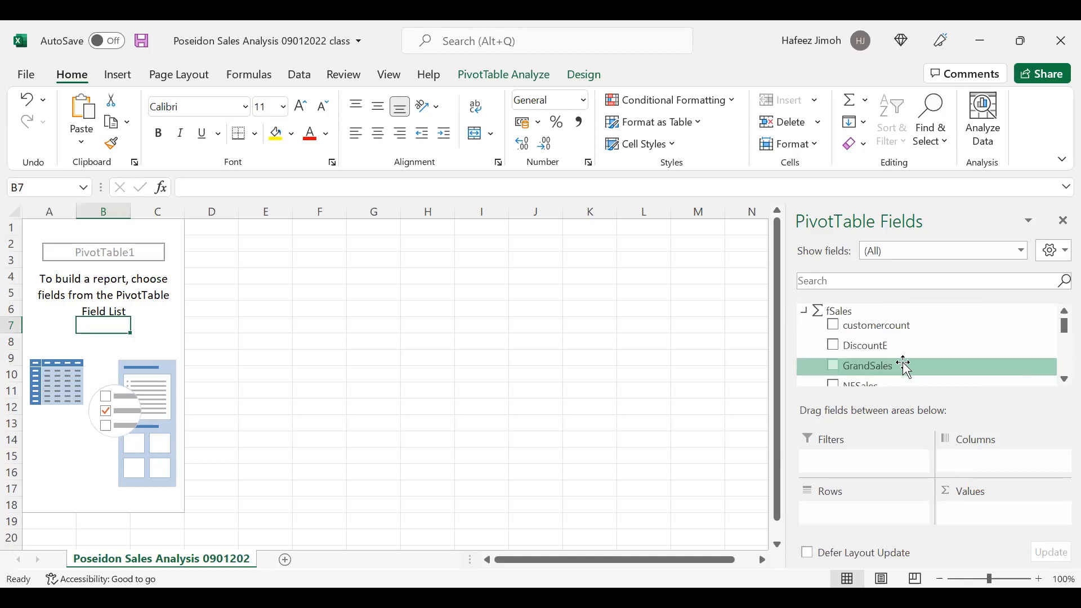
scroll(909, 368, "down", 6)
scroll(908, 366, "down", 3)
scroll(911, 370, "up", 1)
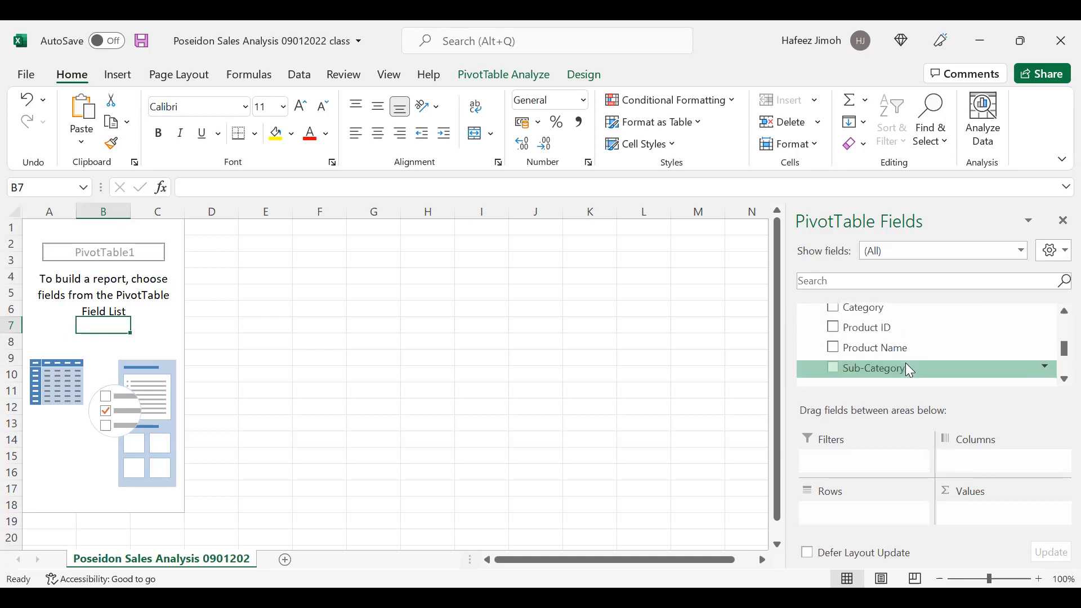
scroll(907, 364, "up", 2)
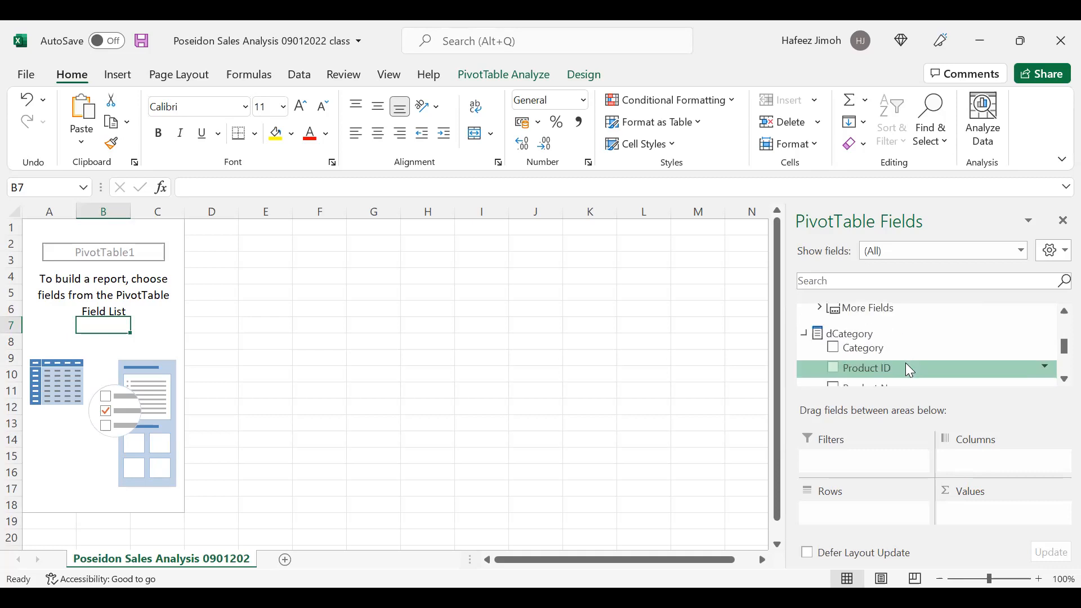
left_click(834, 348)
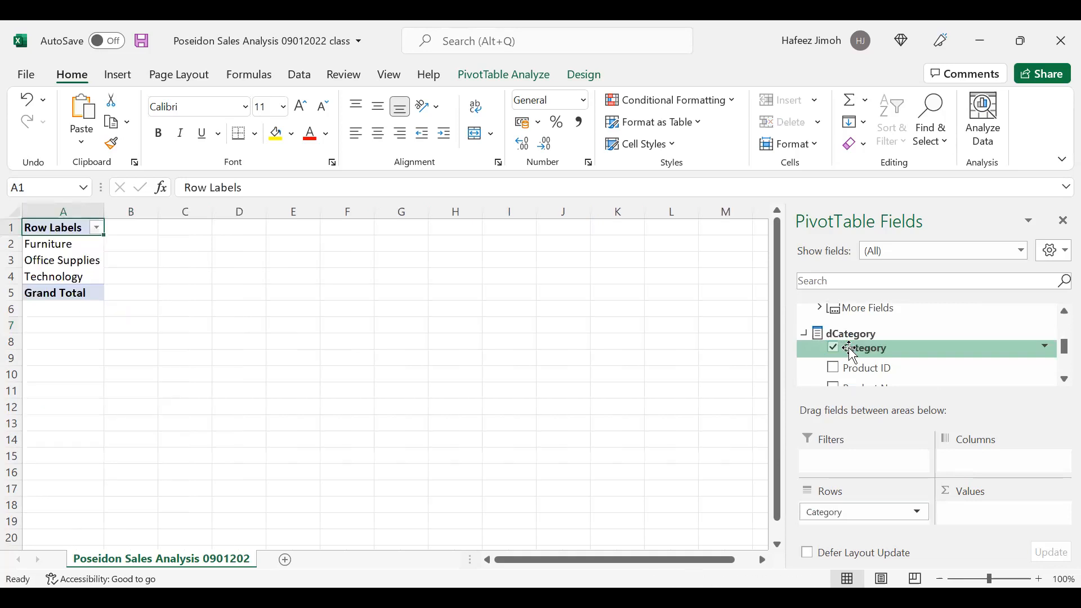
Step: Add fSales SalesAmount as the values, giving a 2,249,892.05 Grand Total, then inspect cell B3
scroll(848, 349, "up", 5)
scroll(851, 348, "up", 3)
scroll(850, 348, "down", 1)
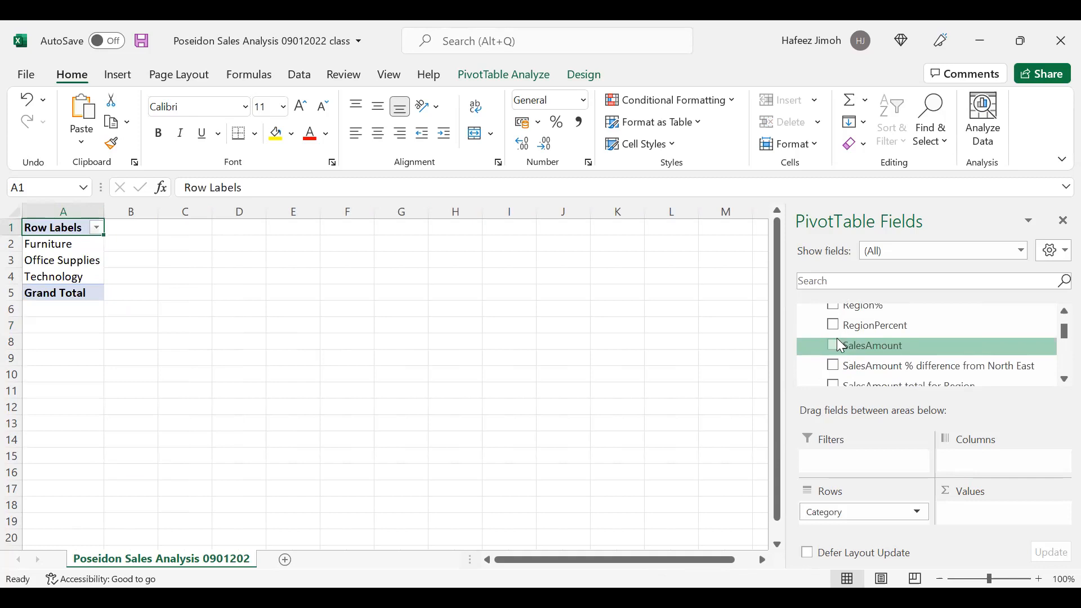
left_click(835, 348)
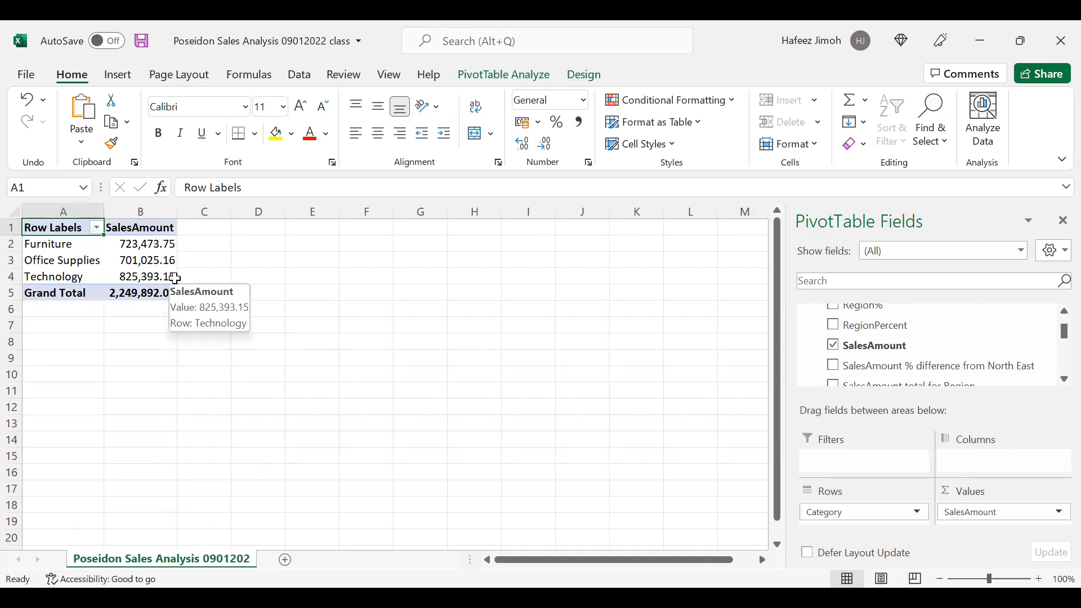
left_click(169, 260)
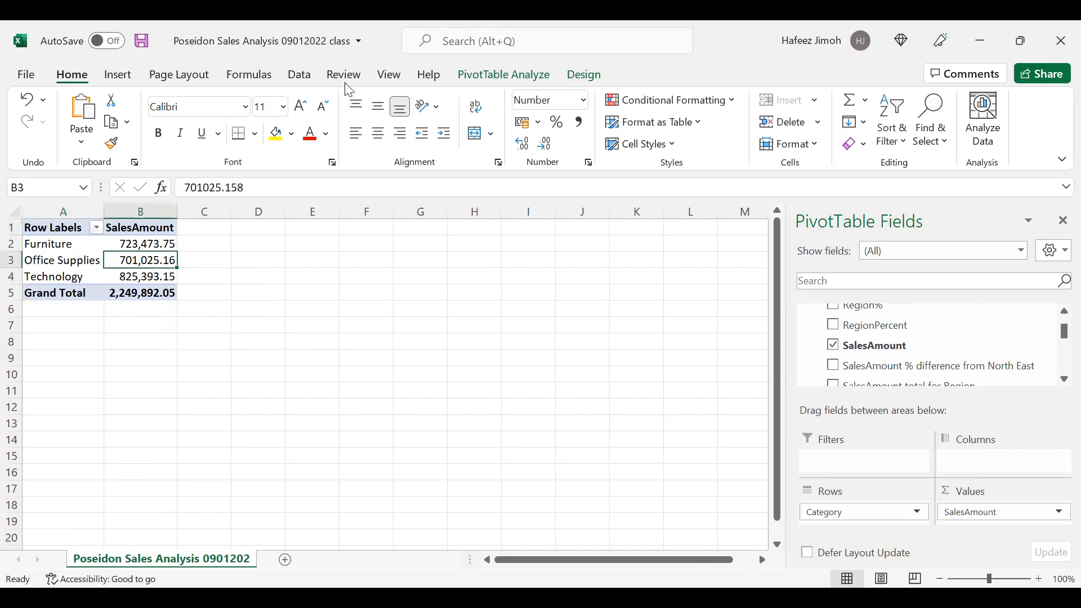
left_click(495, 80)
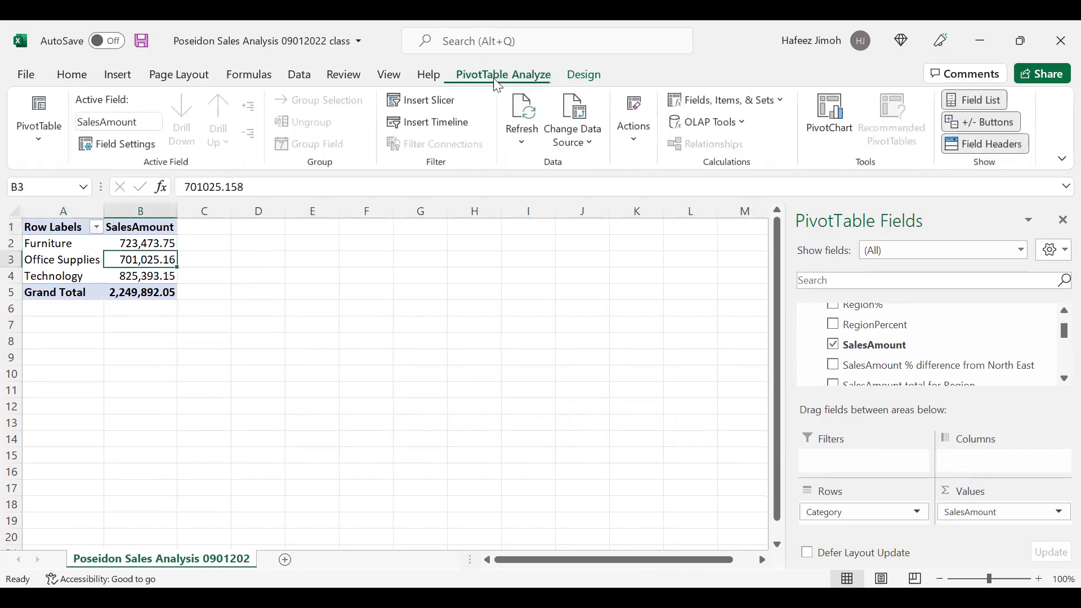
Step: Look over the PivotTable design and analysis tools, and start a PivotChart but cancel it
left_click(570, 77)
left_click(544, 81)
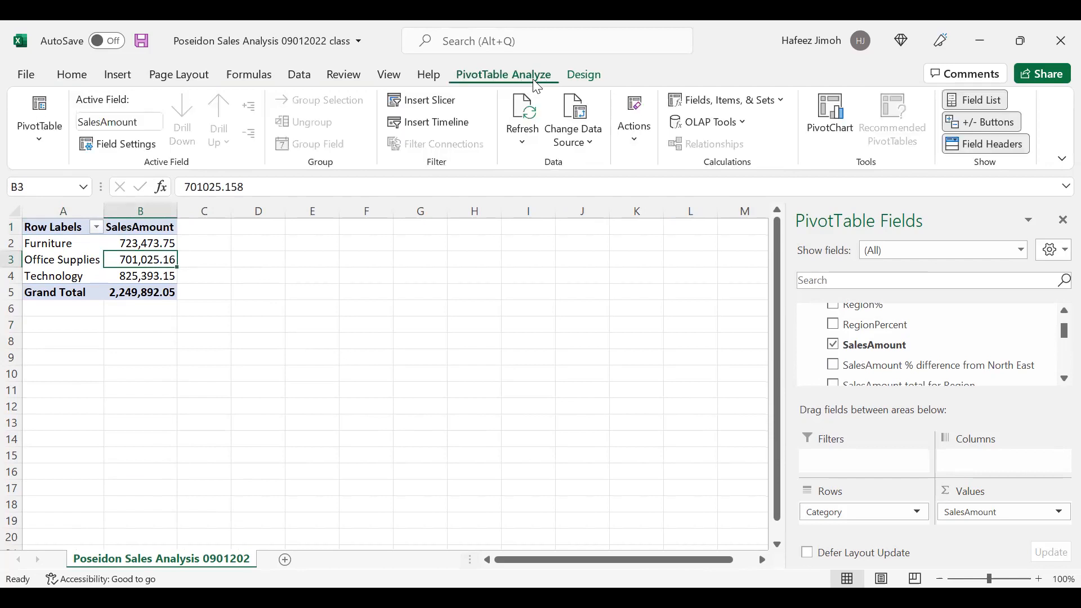
left_click(838, 110)
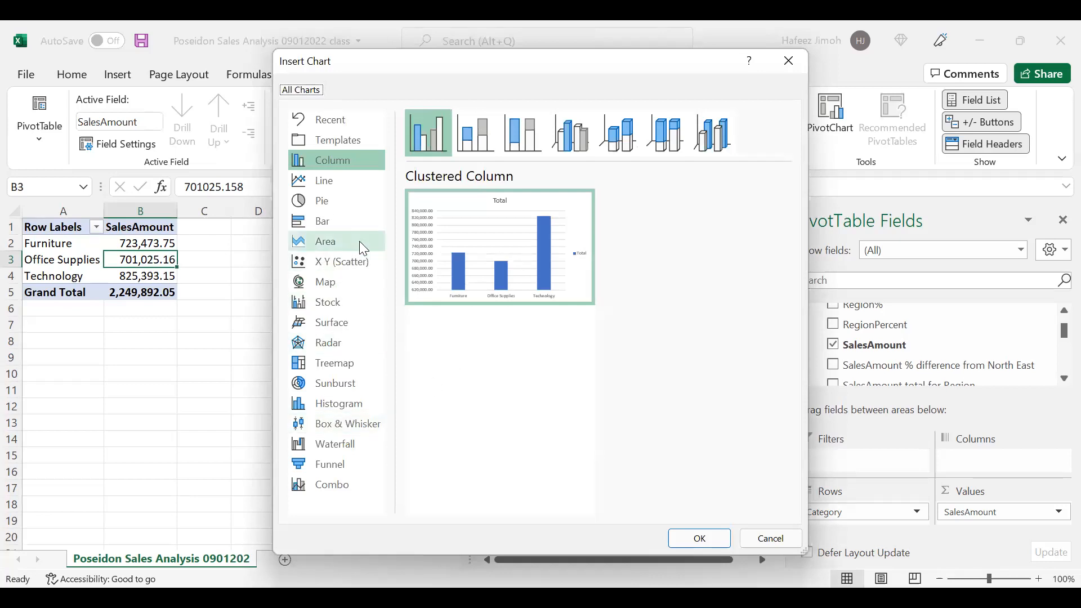
left_click(788, 61)
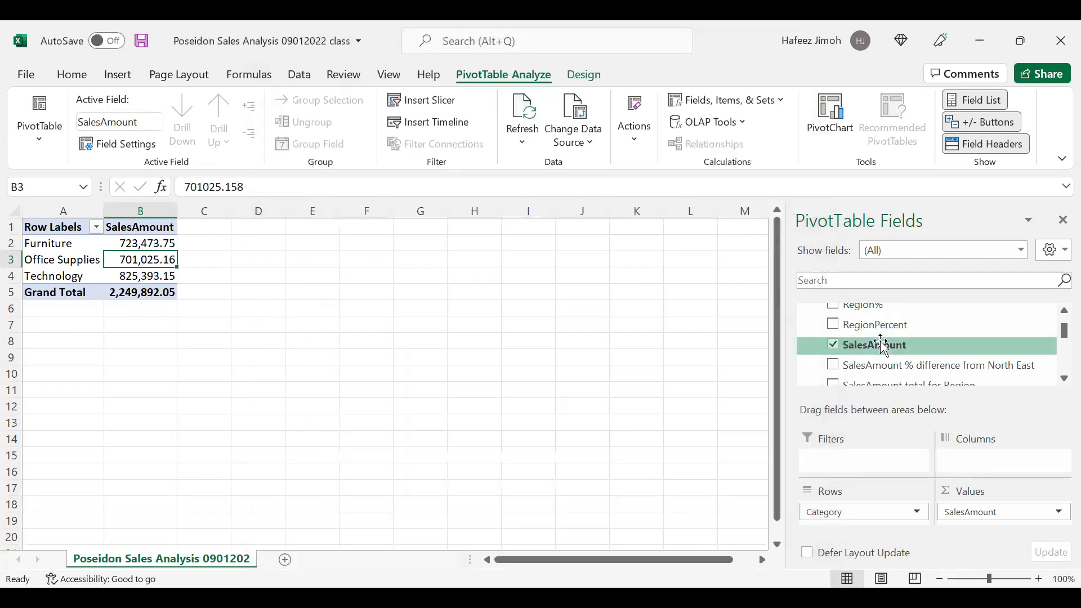
Step: Switch the PivotTable Fields list to the fields-and-areas side-by-side layout
scroll(882, 344, "up", 2)
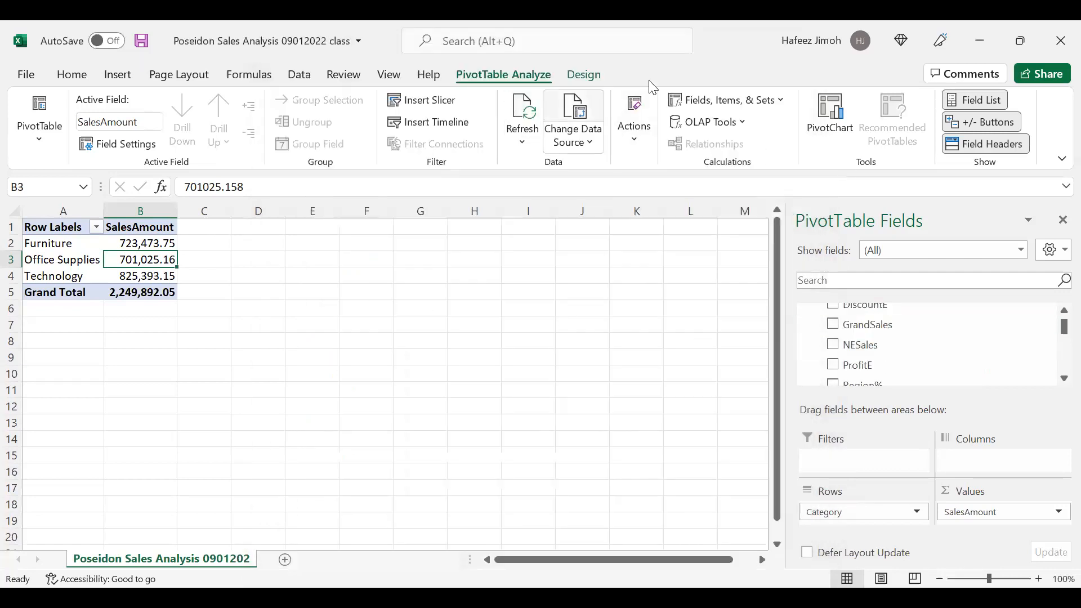
scroll(895, 329, "up", 2)
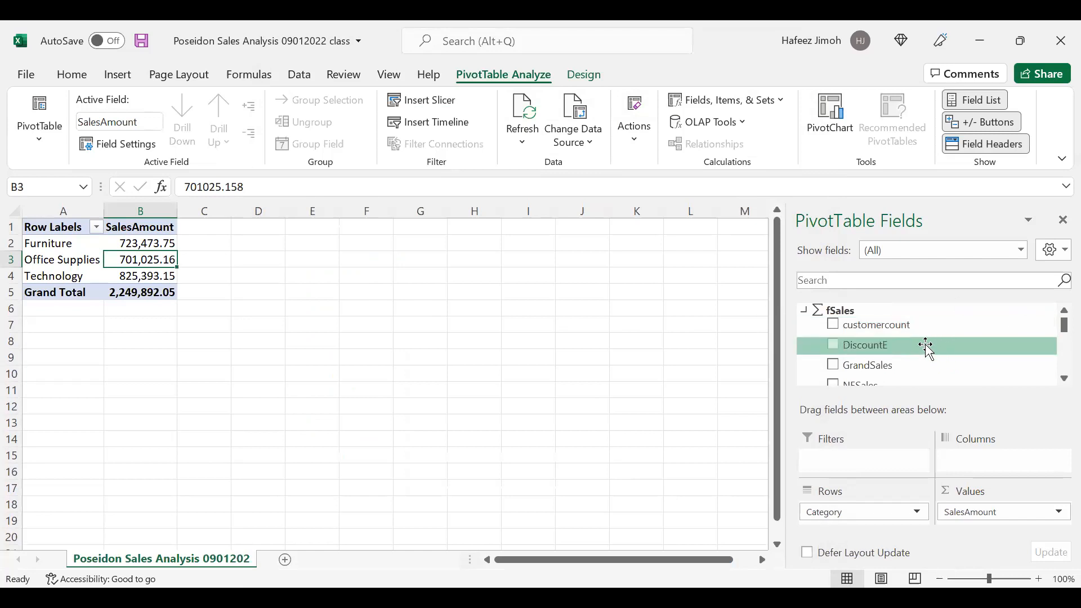
scroll(925, 333, "down", 5)
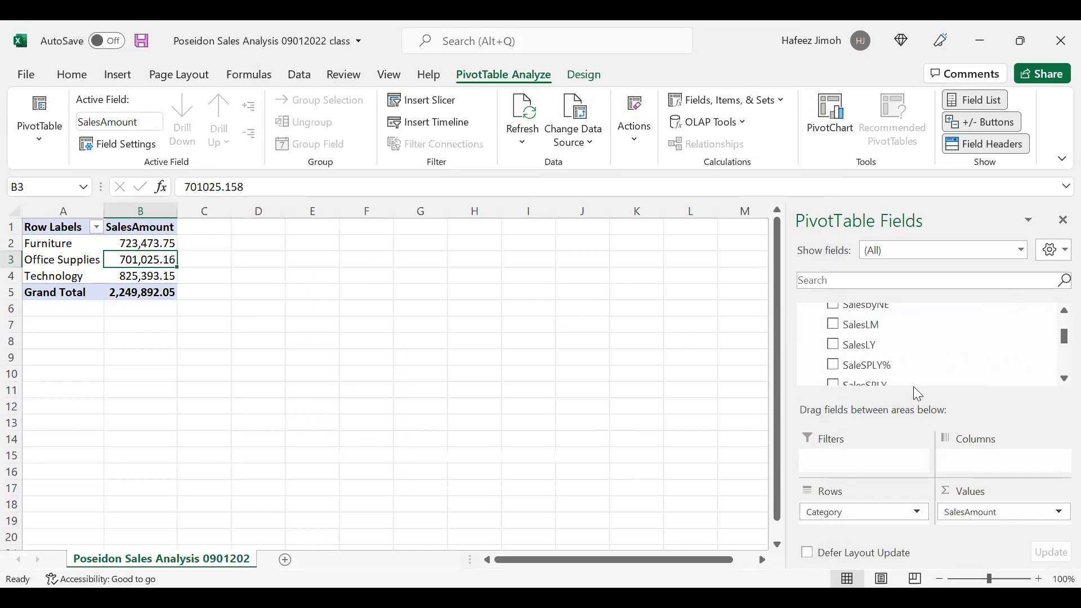
left_click(1053, 254)
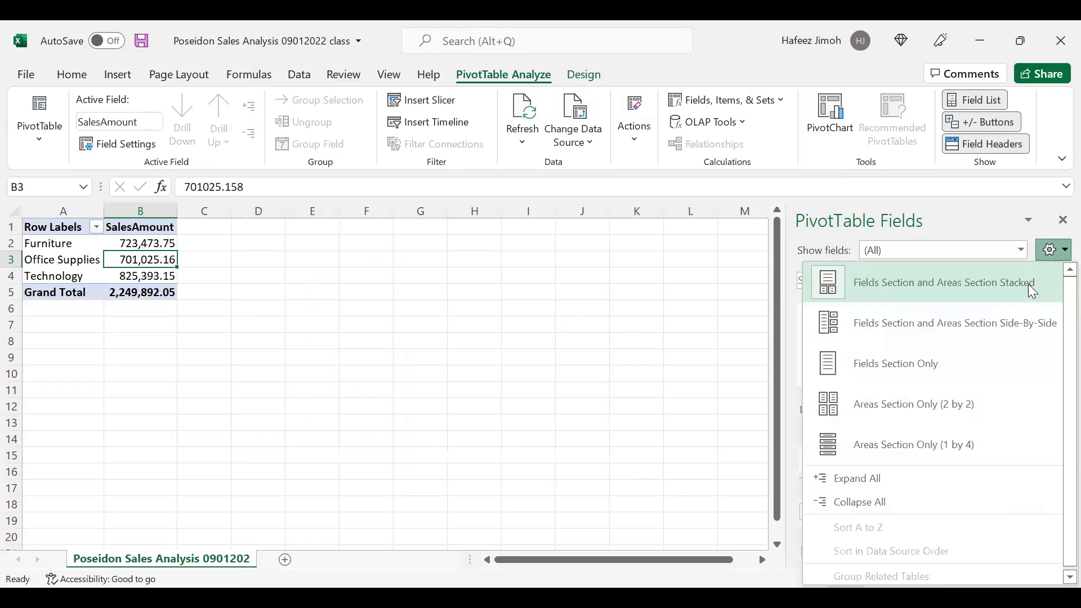
left_click(987, 331)
Step: Scroll through the PivotTable Fields list, then bring Power BI Desktop to the front
scroll(888, 379, "up", 3)
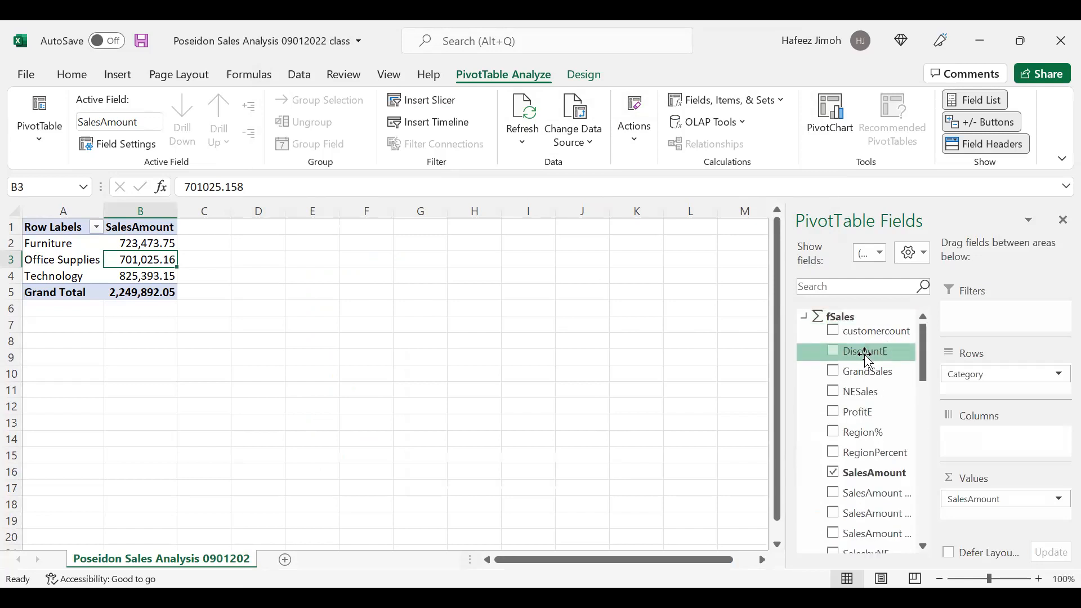
scroll(878, 354, "down", 6)
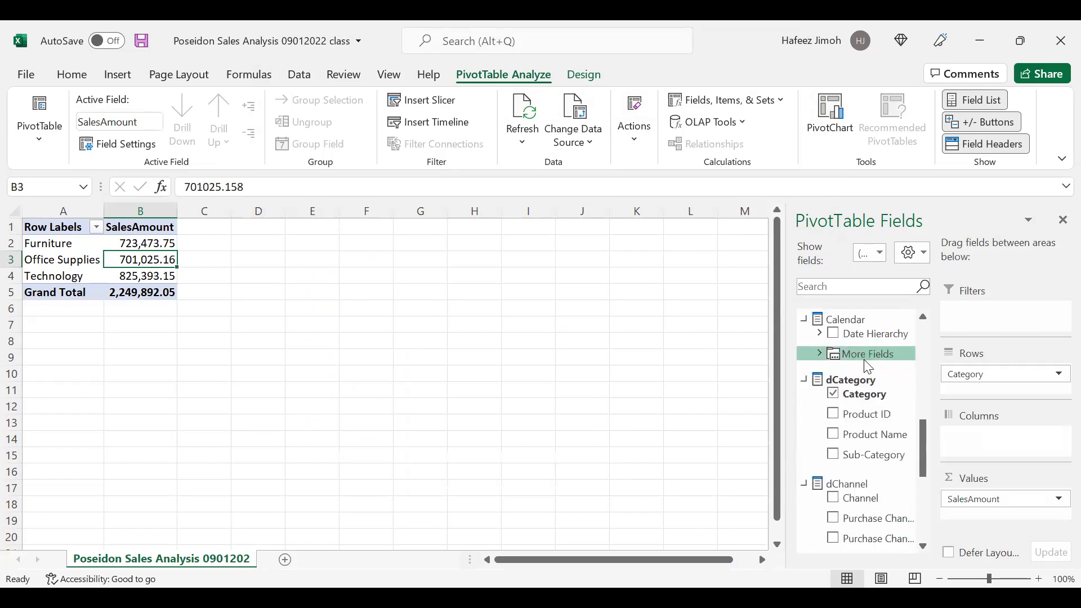
scroll(867, 366, "up", 2)
scroll(864, 360, "down", 3)
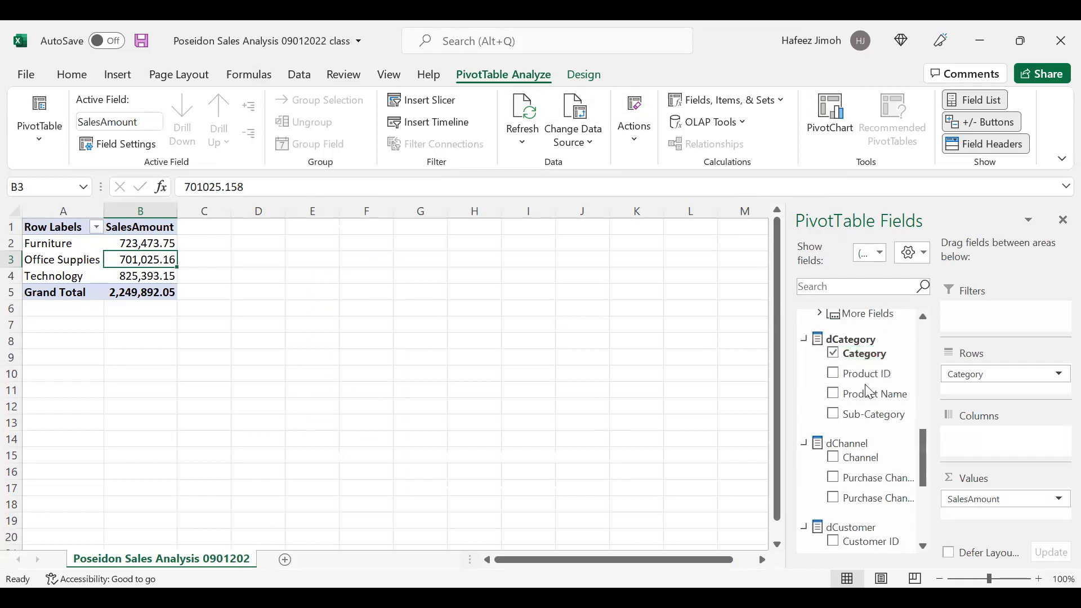
scroll(856, 445, "down", 3)
scroll(857, 450, "up", 6)
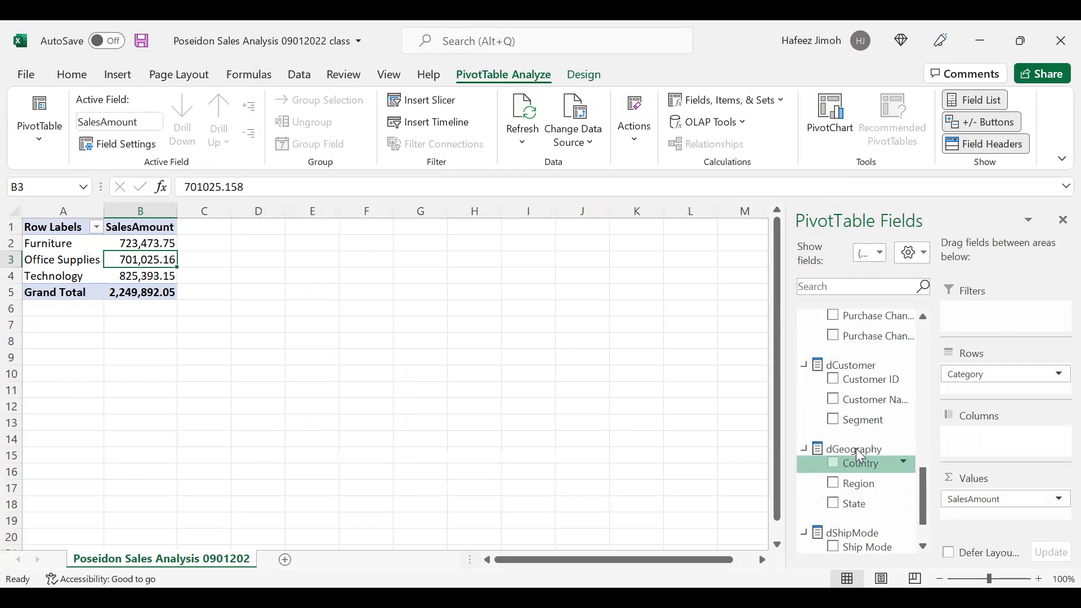
scroll(859, 448, "up", 4)
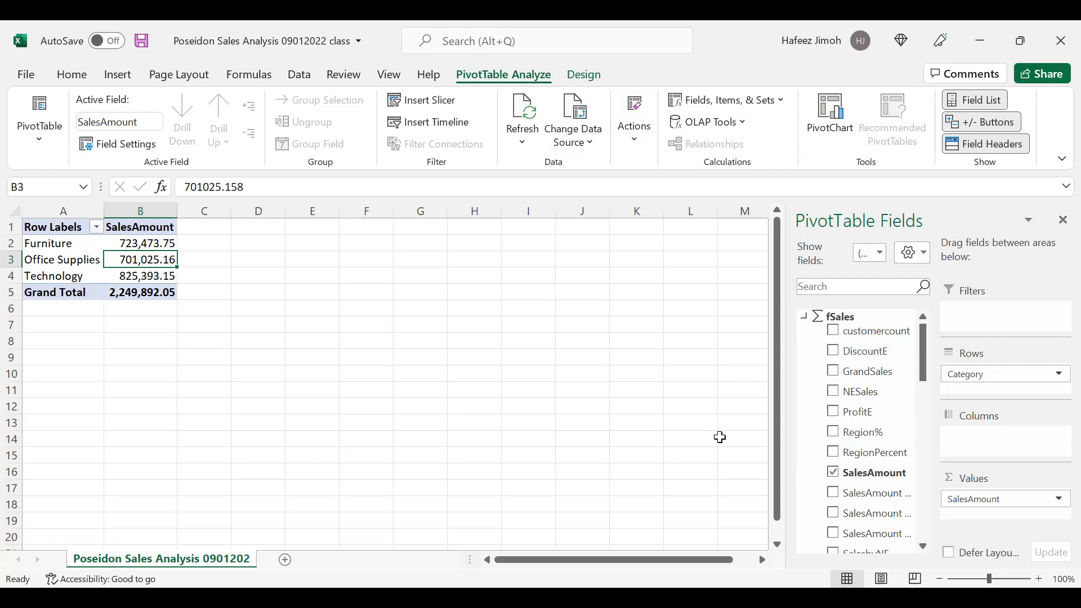
scroll(866, 442, "down", 1)
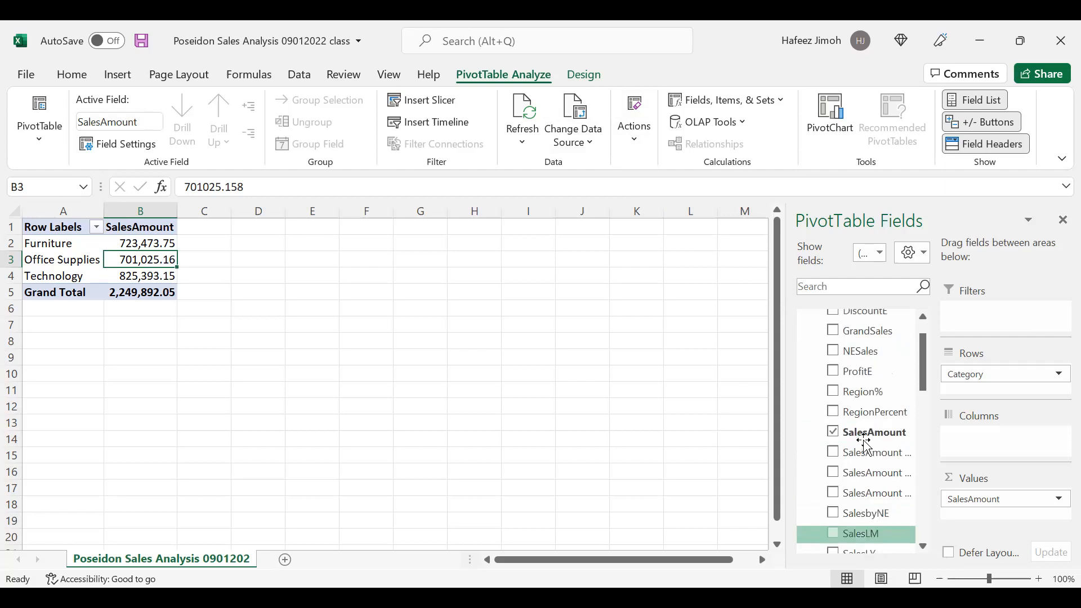
key("alt+Tab")
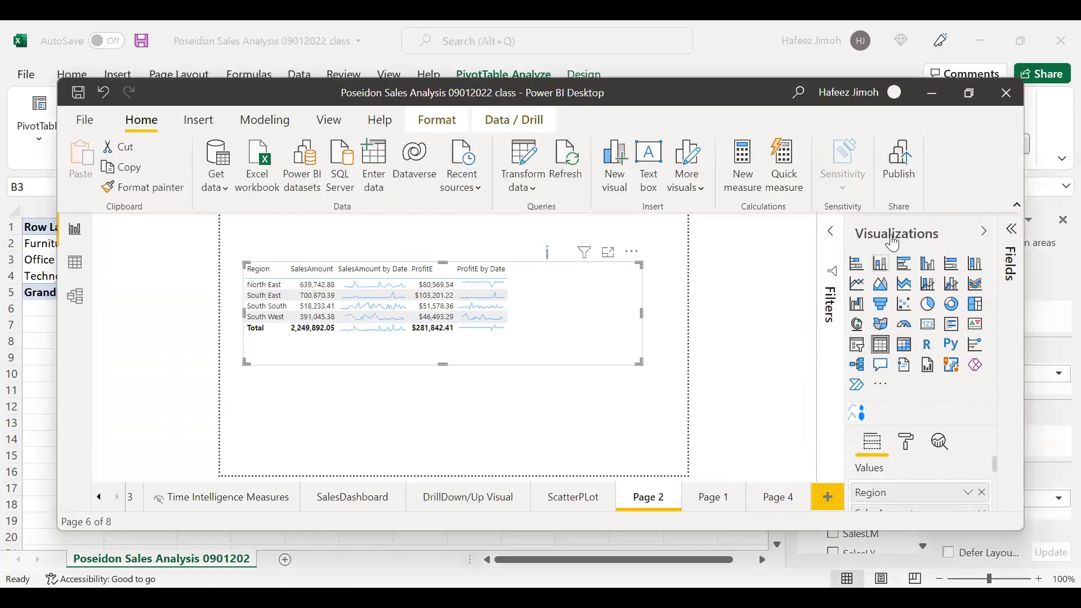
Step: Maximize Power BI, show the Fields pane, and review the Model view diagram before returning to Report view
left_click(974, 92)
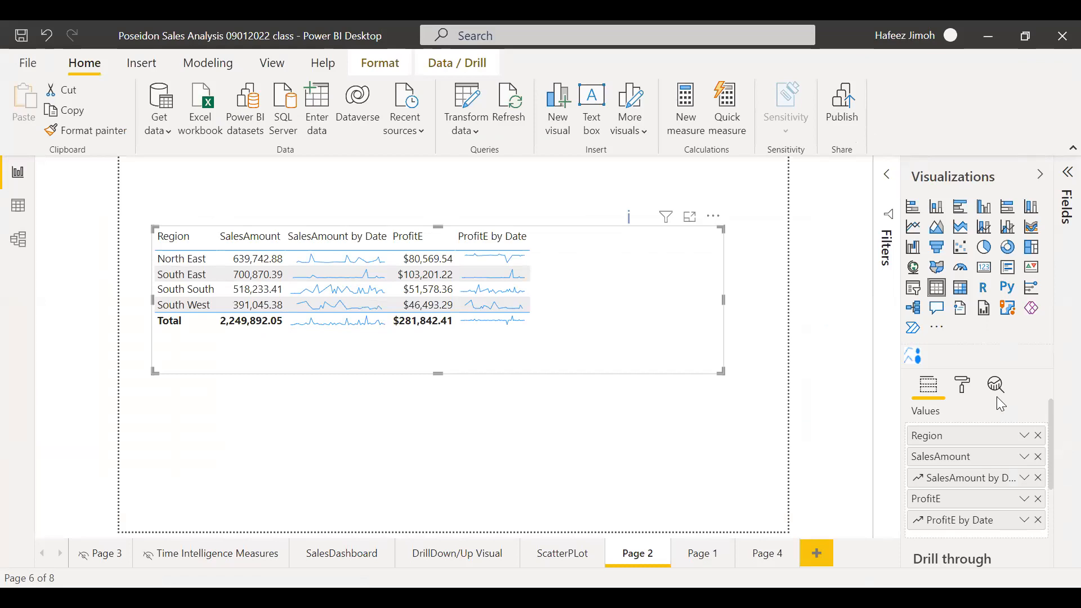
left_click(1063, 184)
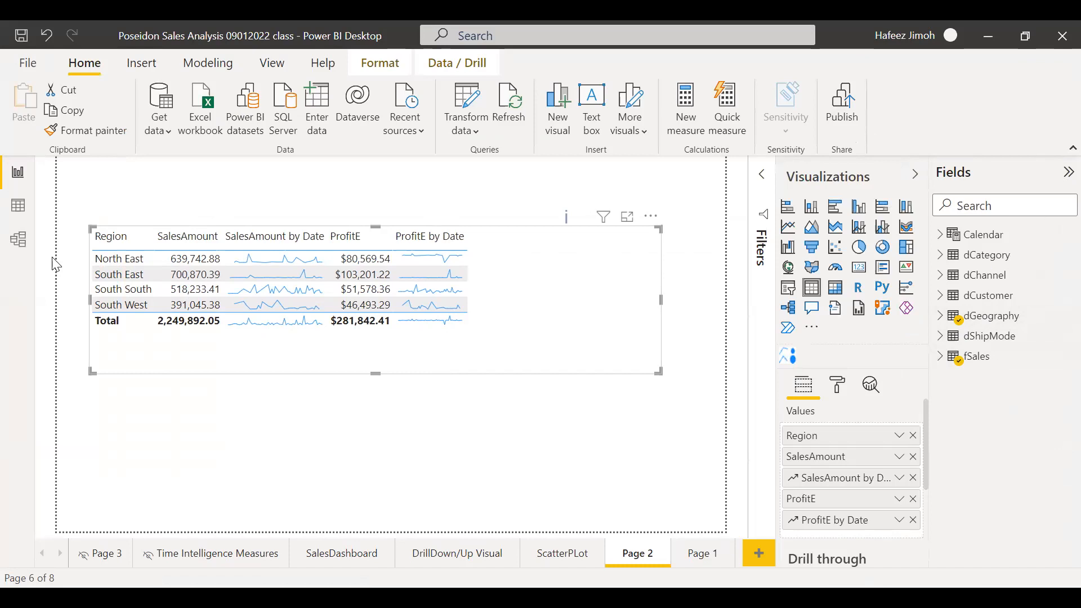
left_click(22, 241)
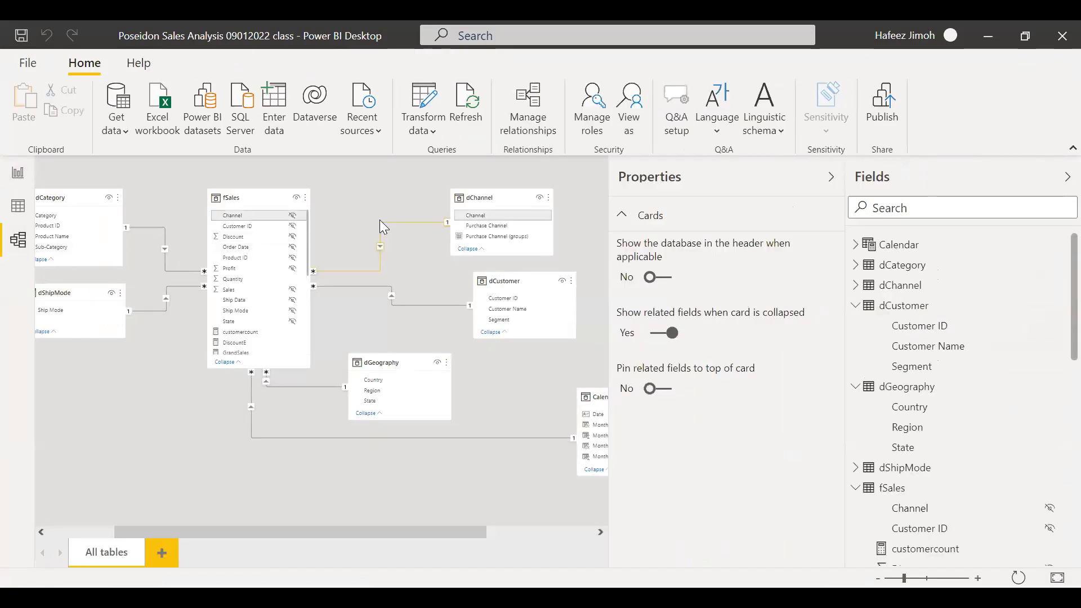
scroll(342, 223, "up", 5)
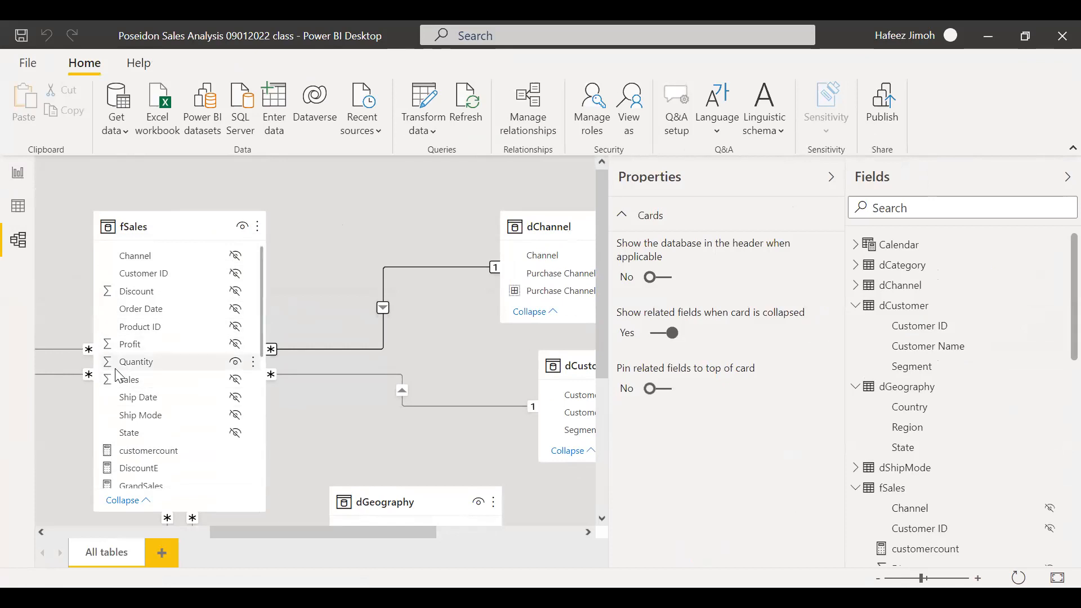
left_click(7, 174)
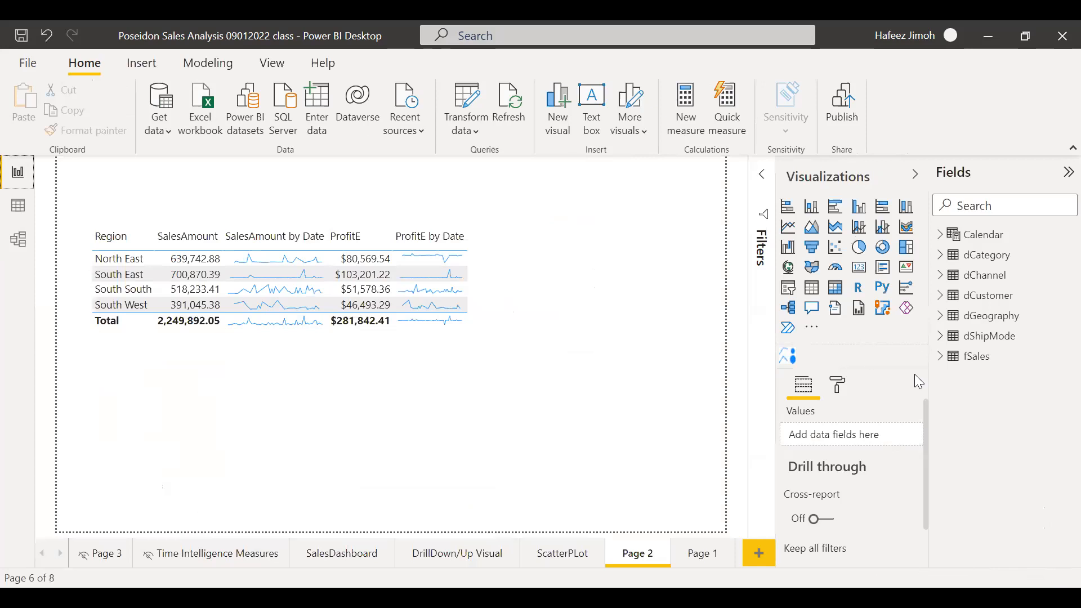
Step: Expand the fSales table's fields, then go back to the Excel pivot workbook
left_click(951, 362)
scroll(980, 378, "down", 2)
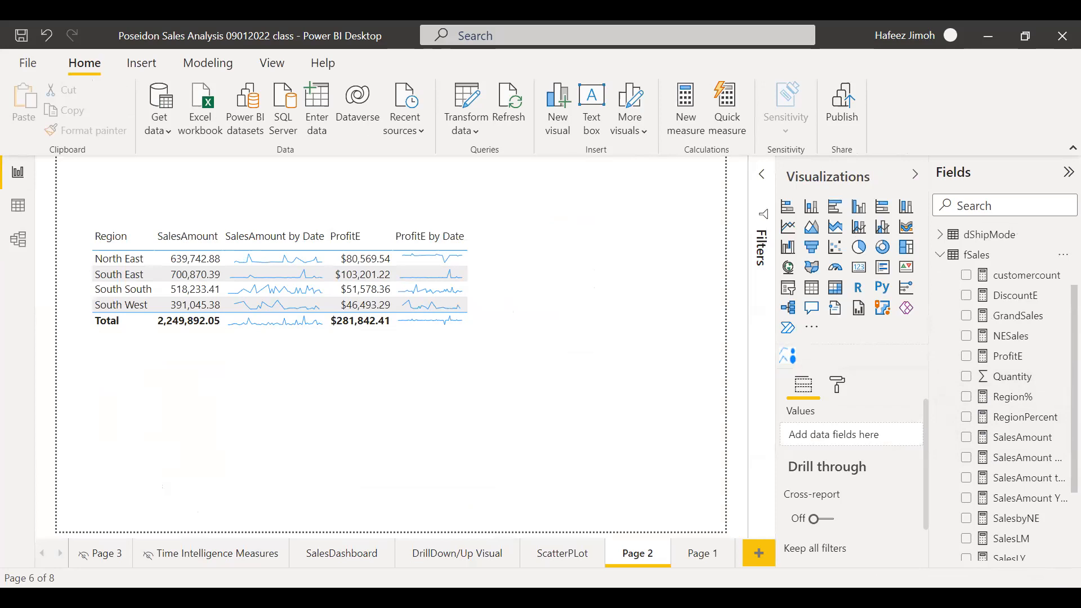
key("alt+Tab")
scroll(867, 480, "up", 1)
scroll(867, 479, "down", 3)
scroll(868, 480, "down", 3)
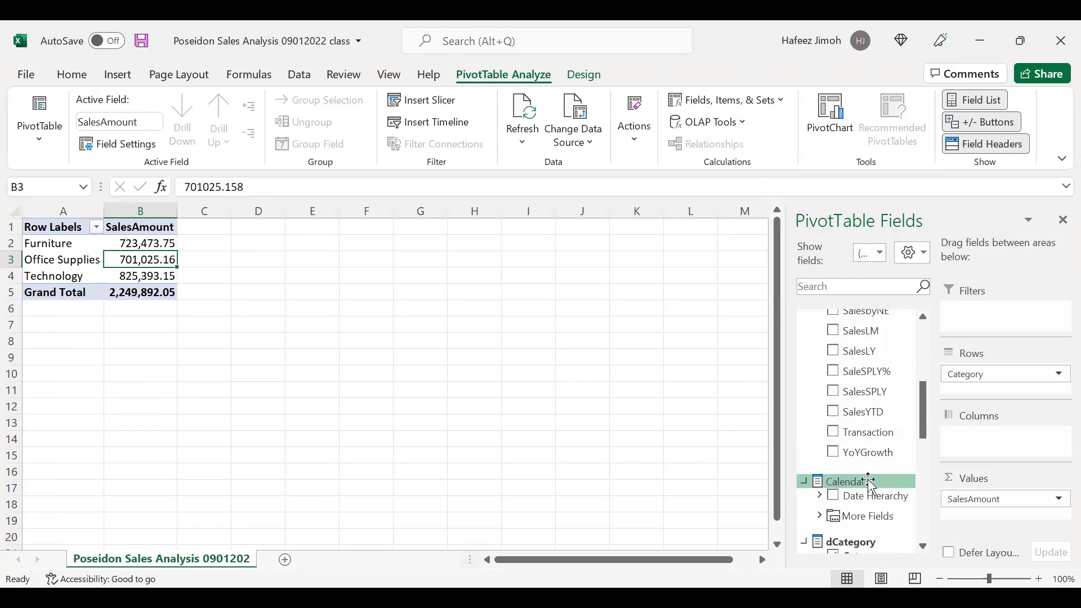
Step: Scroll the Excel field list back up and return to Power BI's Page 2 report
scroll(870, 484, "up", 6)
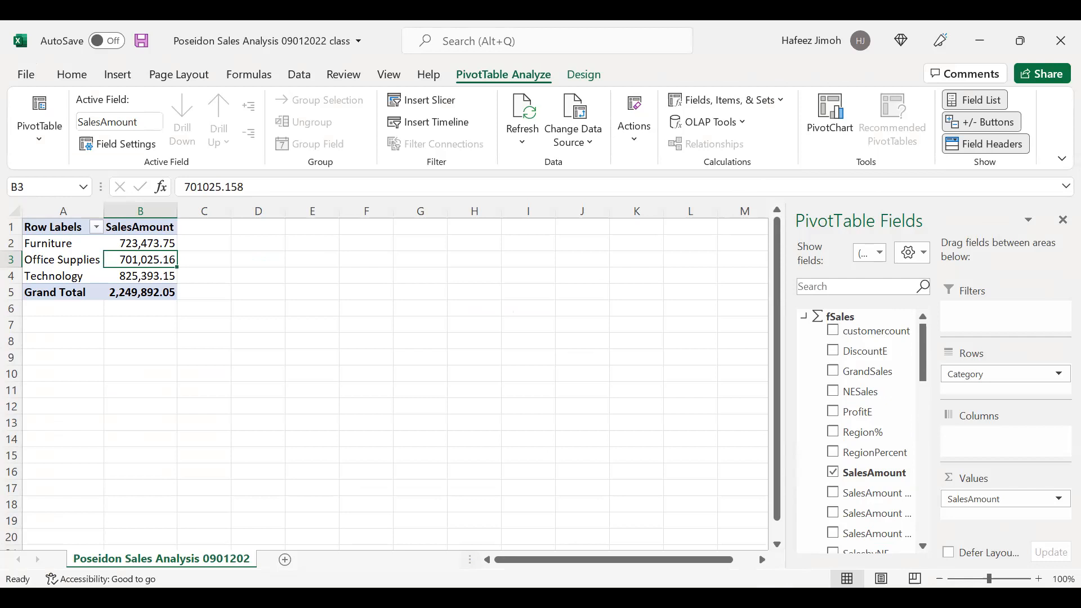
key("alt+Tab")
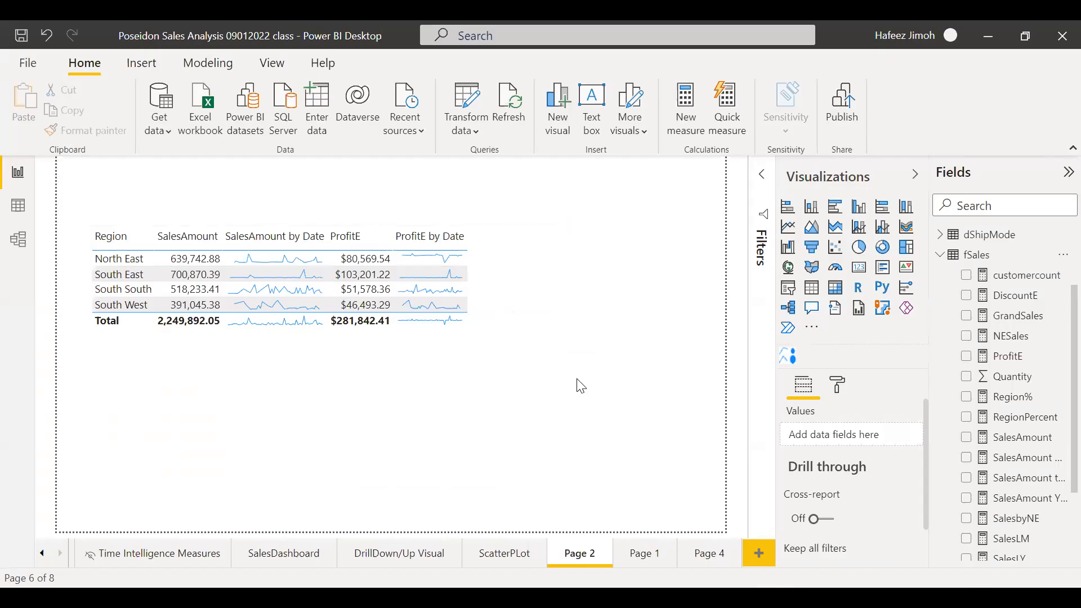
Step: Move the Page 2 region table visual slightly lower on the page
mouse_move(503, 347)
left_mouse_down()
mouse_move(514, 381)
mouse_move(494, 363)
left_mouse_up()
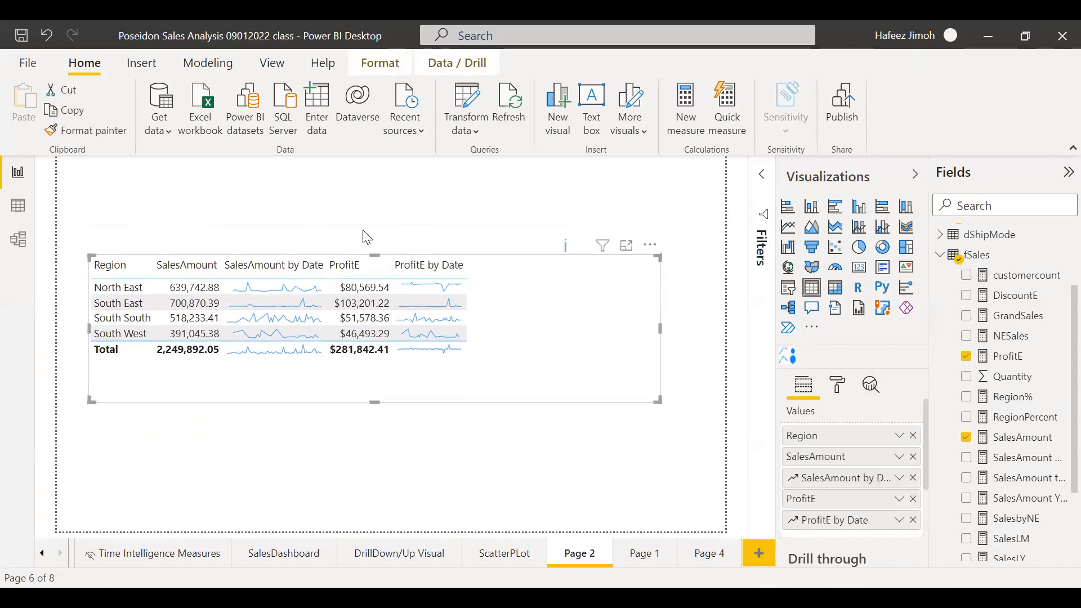
left_click(361, 224)
left_click(566, 285)
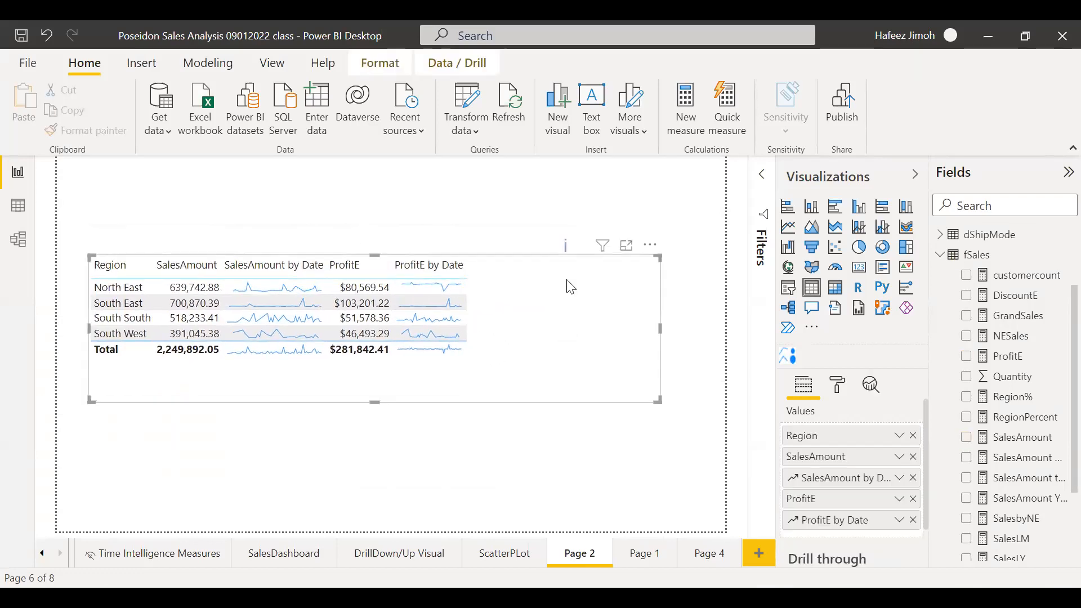
Step: Look over the Insert and Modeling ribbon commands, then switch to another window
left_click(135, 75)
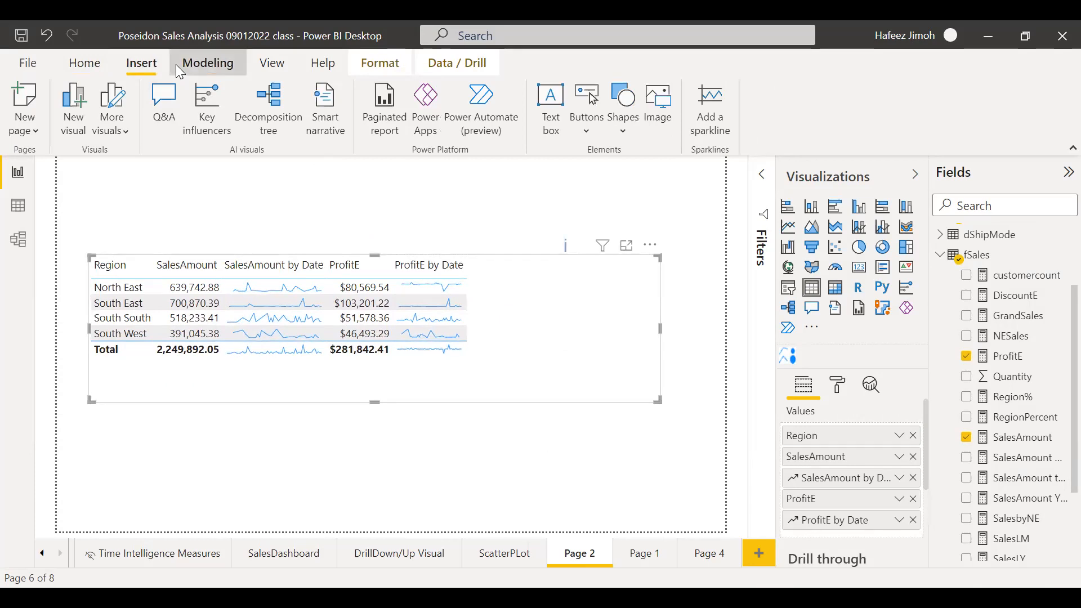
left_click(176, 64)
left_click(150, 62)
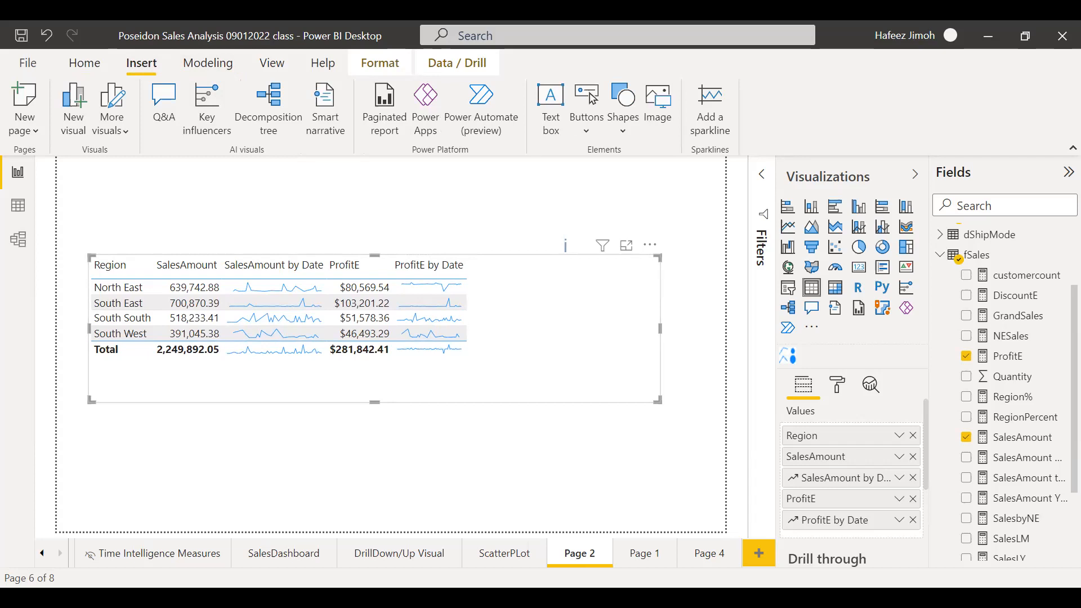
key("alt+Tab")
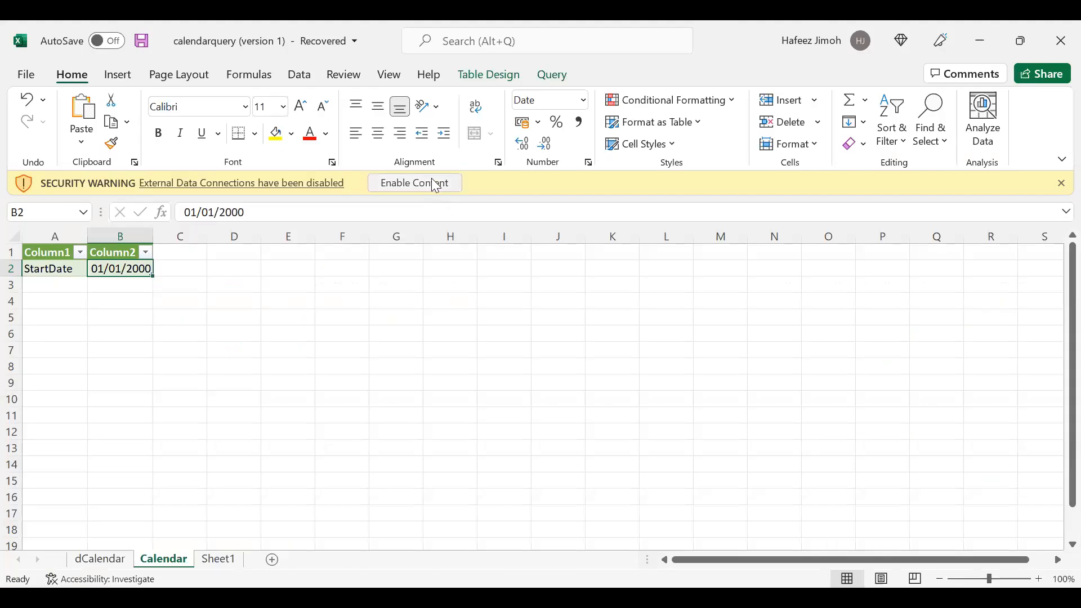
Step: Enable content in the calendarquery workbook and look over its dCalendar, Calendar and Sheet1 sheets
left_click(433, 182)
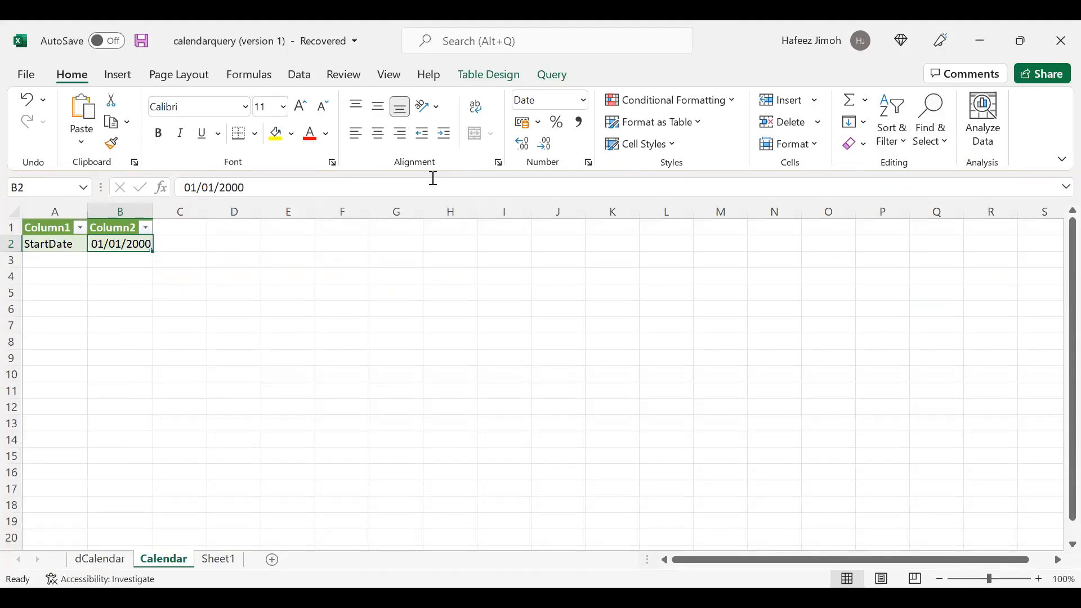
left_click(112, 558)
left_click(171, 559)
left_click(220, 560)
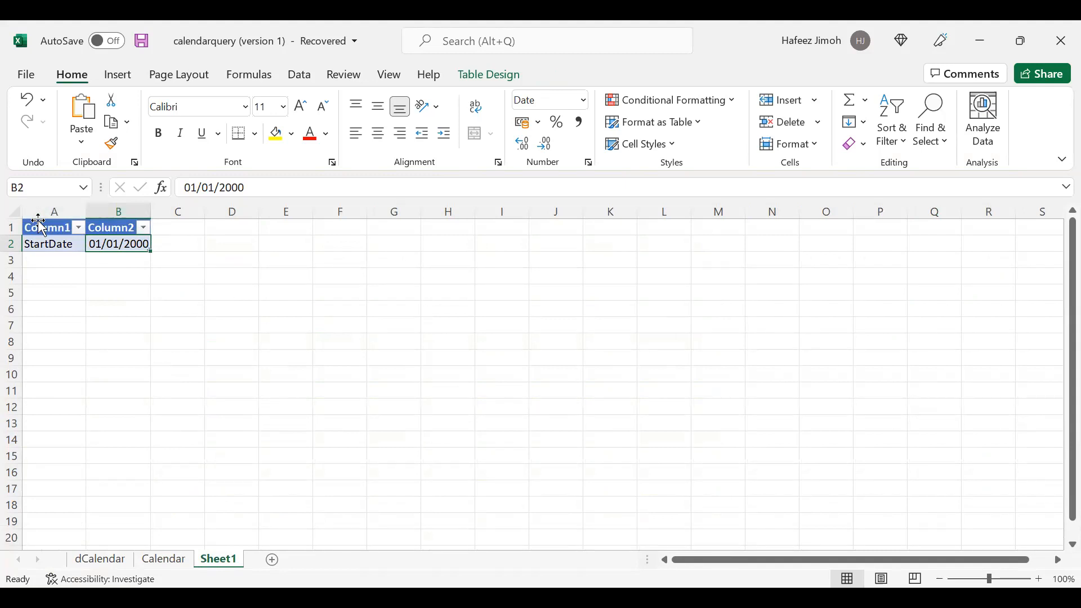
Step: Set Sheet1's StartDate in cell B2 to 01/01/2021
left_click_drag(232, 506, 286, 586)
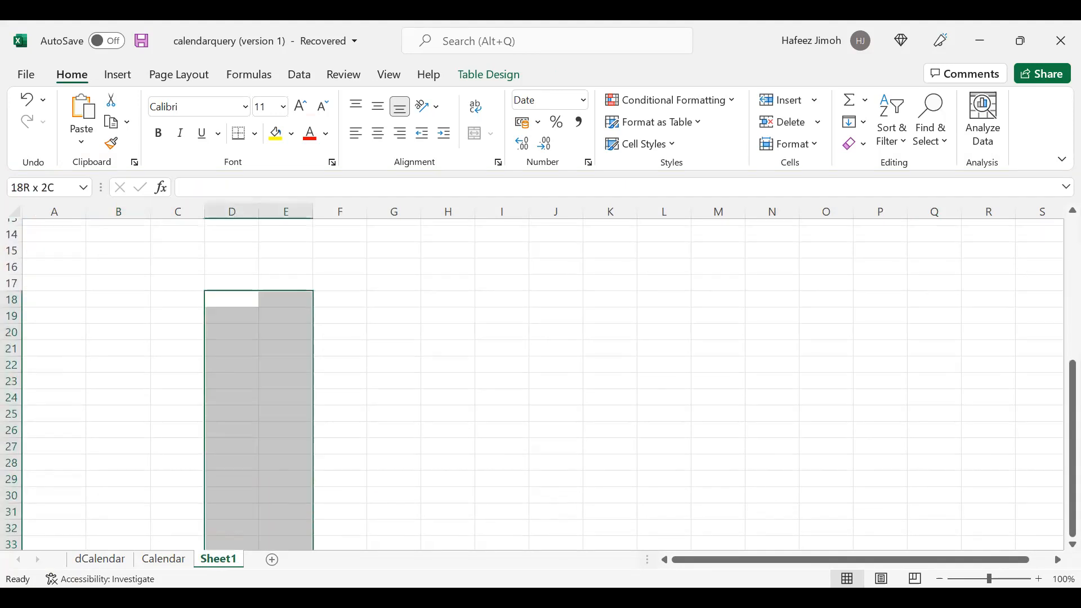
left_click(207, 488)
key("ctrl+Up")
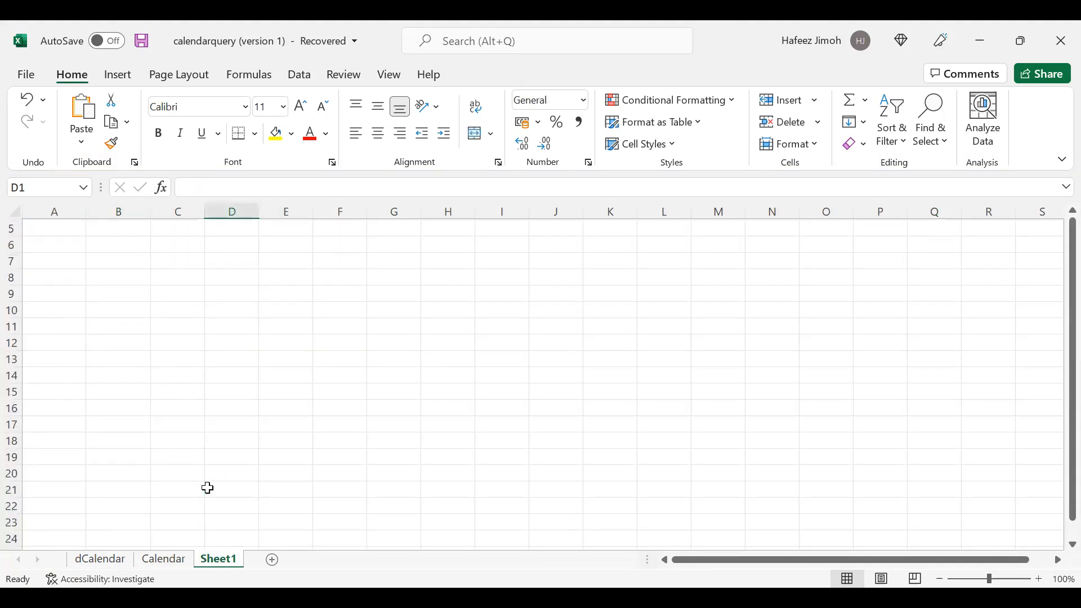
key("Left")
key("Down")
key("Left")
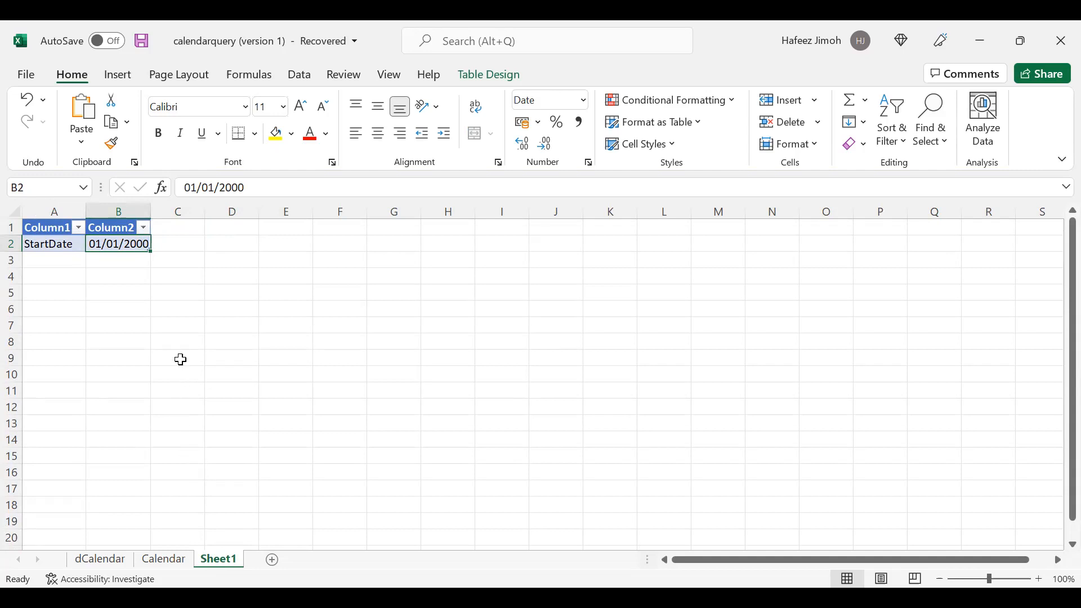
type("01/01/2021")
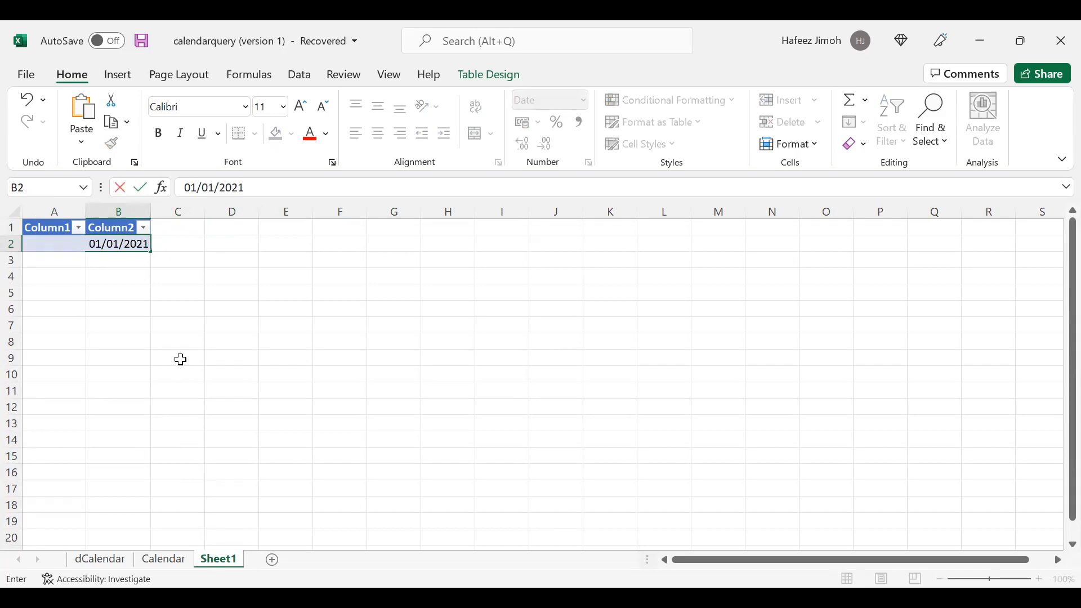
key("Return")
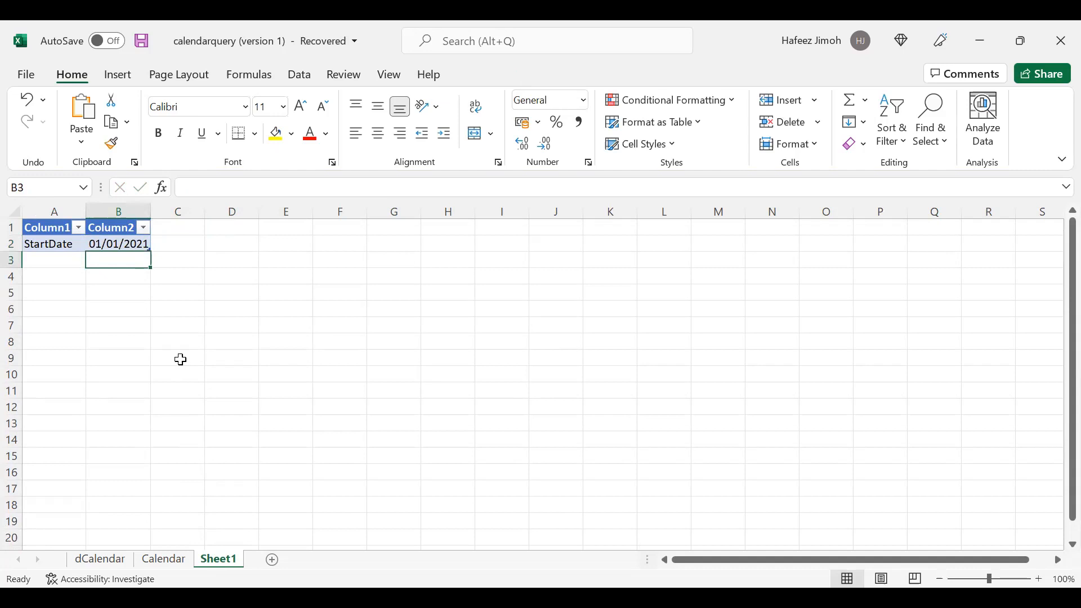
Step: Refresh all queries so the dCalendar table rebuilds from 01/01/2021
left_click(299, 76)
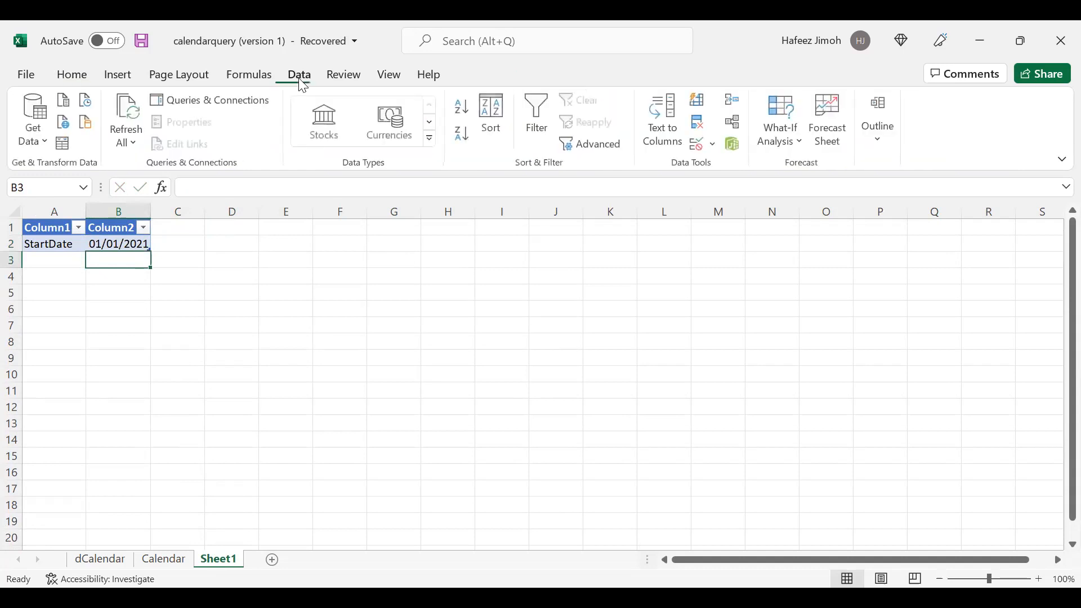
left_click(146, 146)
left_click(146, 161)
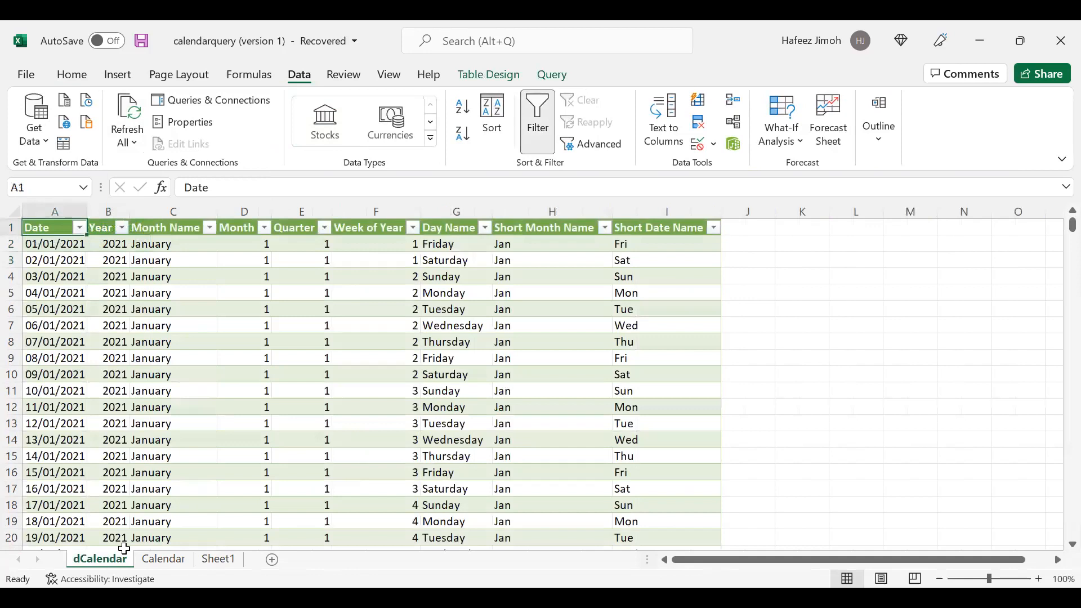
Step: Check the last date in the dCalendar table's Date column
left_click(59, 258)
left_click(58, 252)
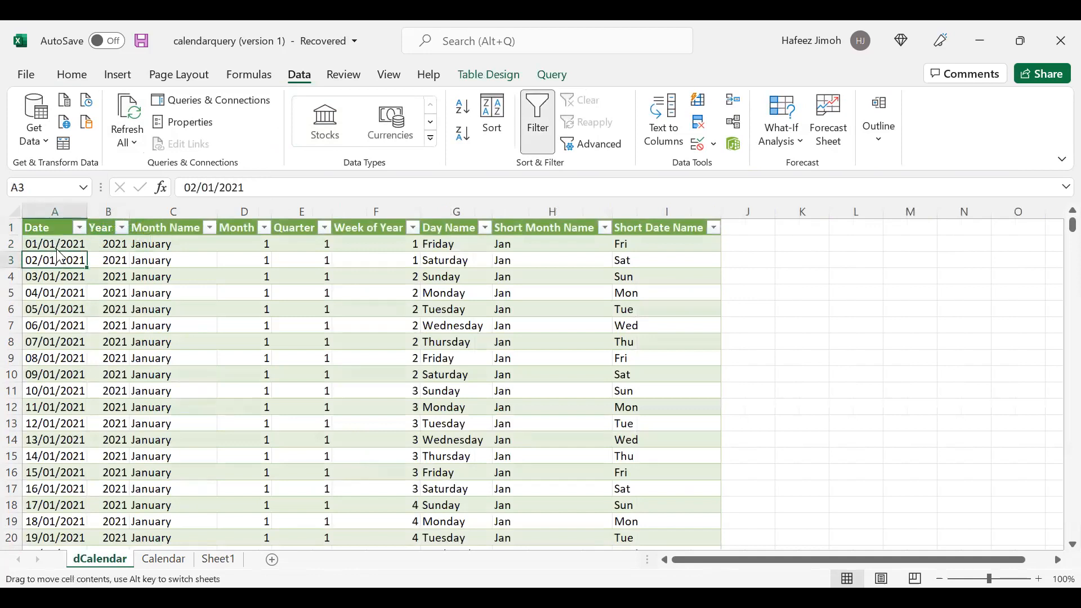
key("ctrl+Down")
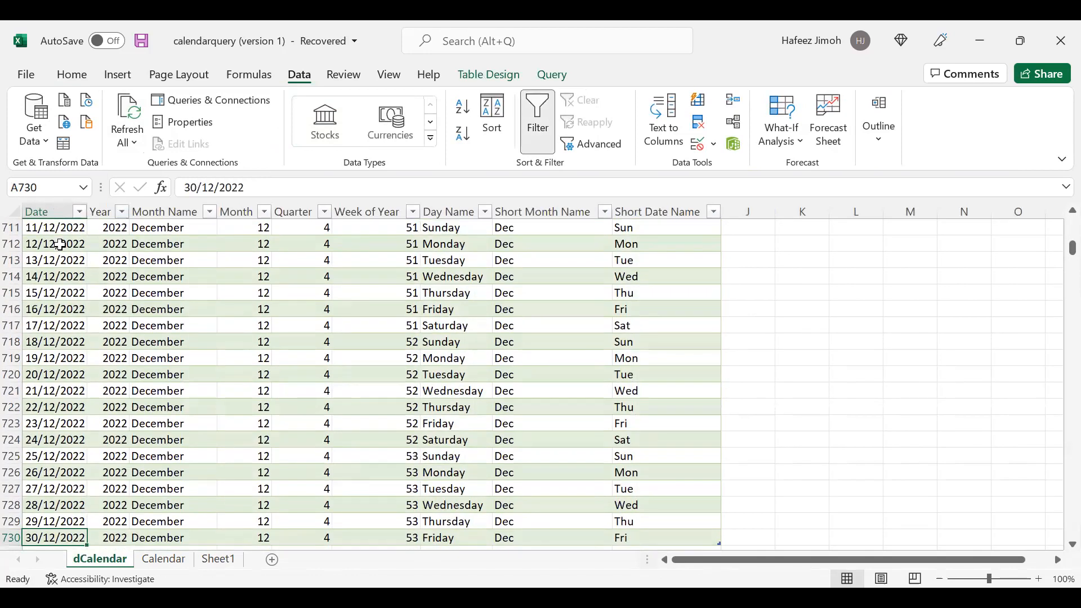
scroll(60, 245, "down", 1)
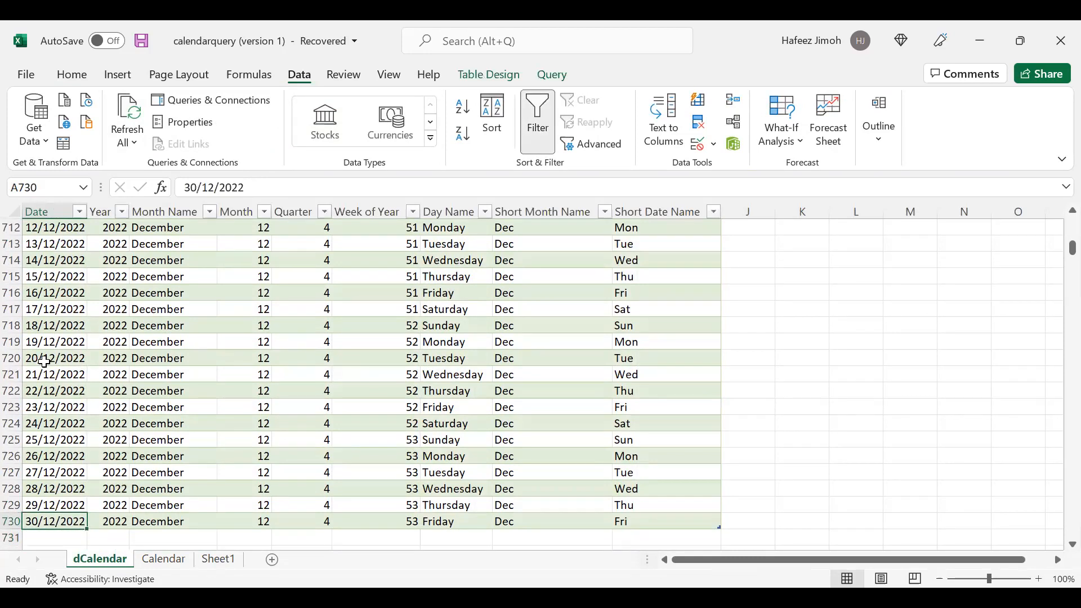
Step: Change Sheet1's start date to 01/01/2000
left_click(225, 560)
left_click(120, 242)
key("F2")
key("BackSpace")
key("BackSpace")
key("BackSpace")
type("000")
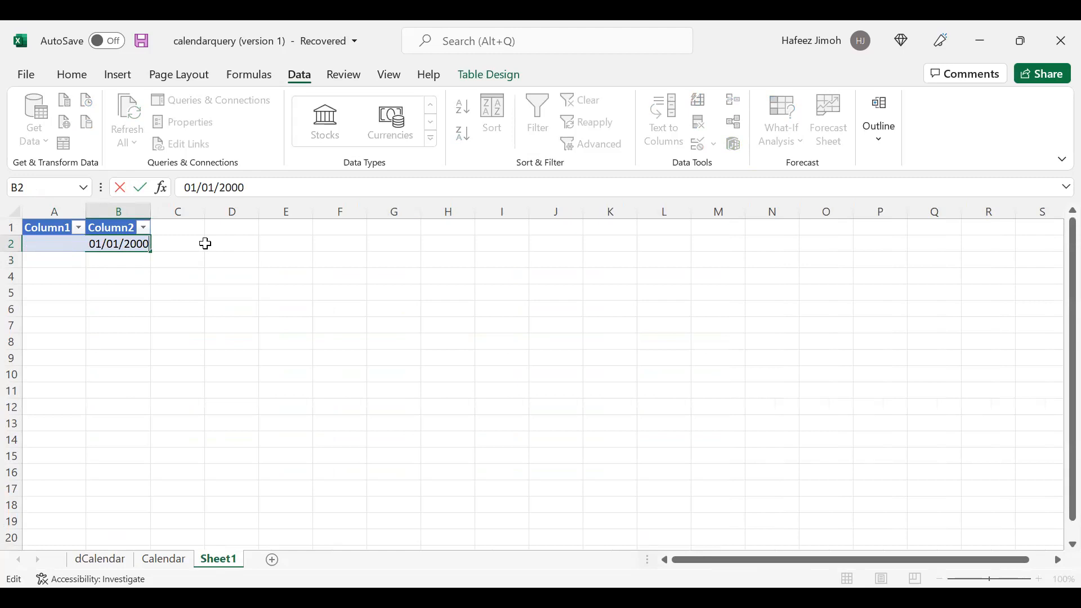
key("alt+Tab")
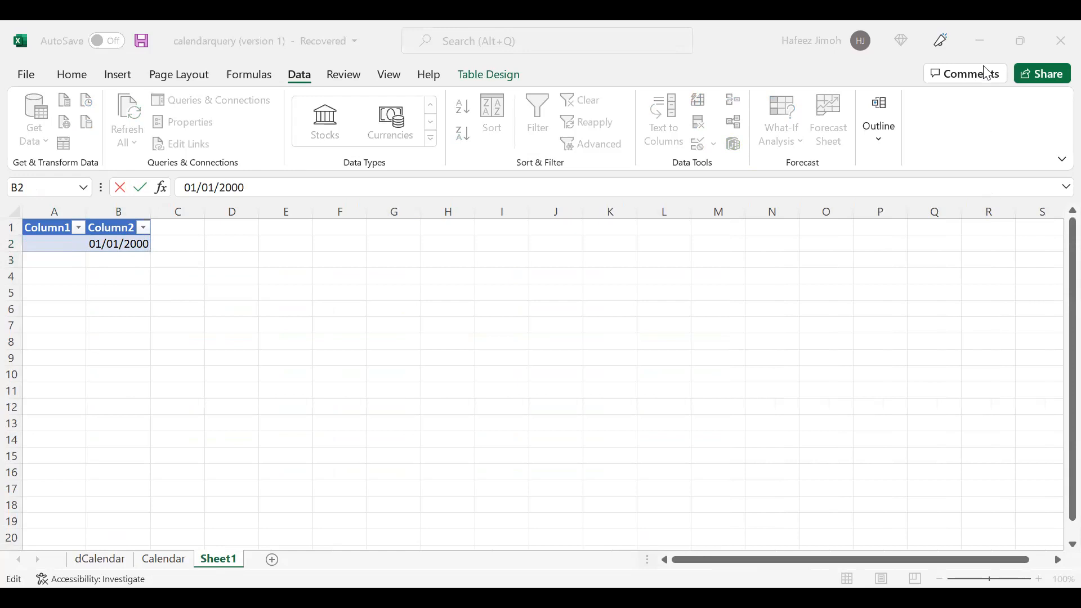
left_click(286, 253)
key("Return")
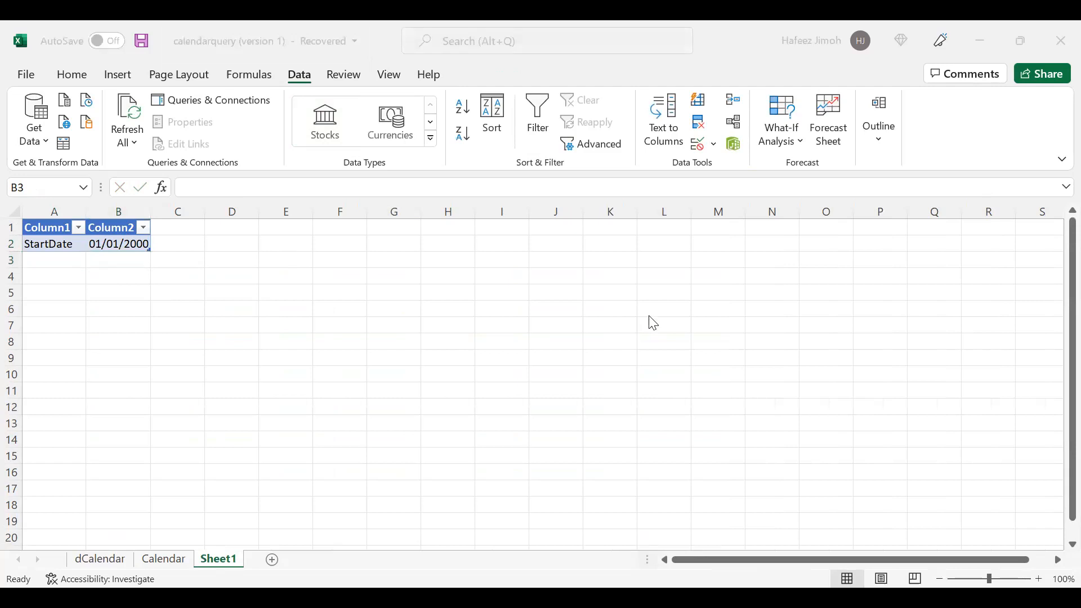
Step: Refresh all queries and confirm the dCalendar table now begins on 01/01/2000
left_click(550, 122)
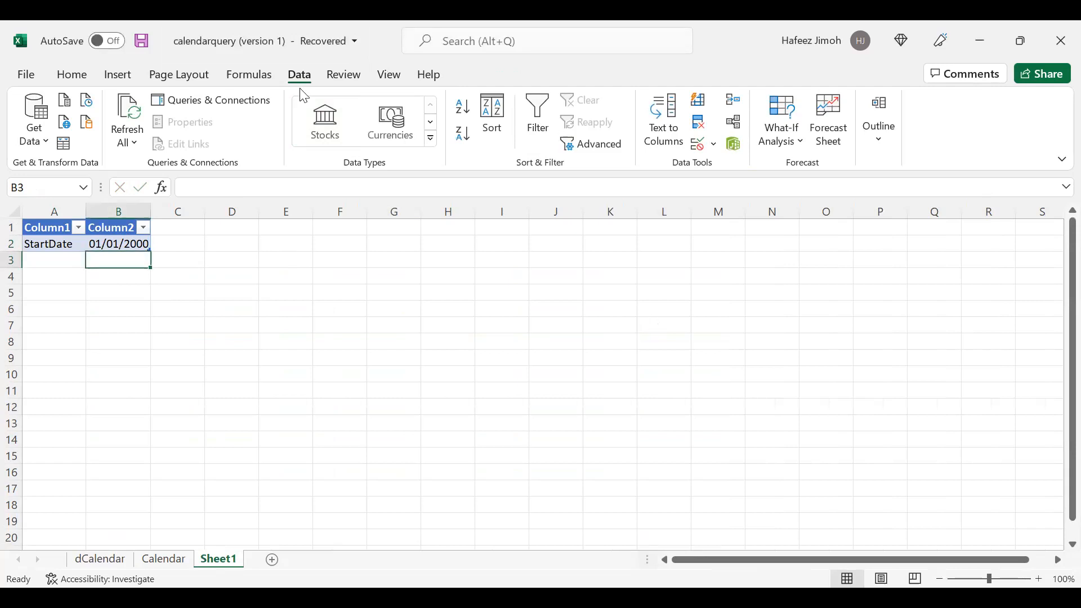
left_click(138, 156)
left_click(141, 168)
left_click(81, 560)
scroll(74, 317, "up", 8)
left_click(73, 276)
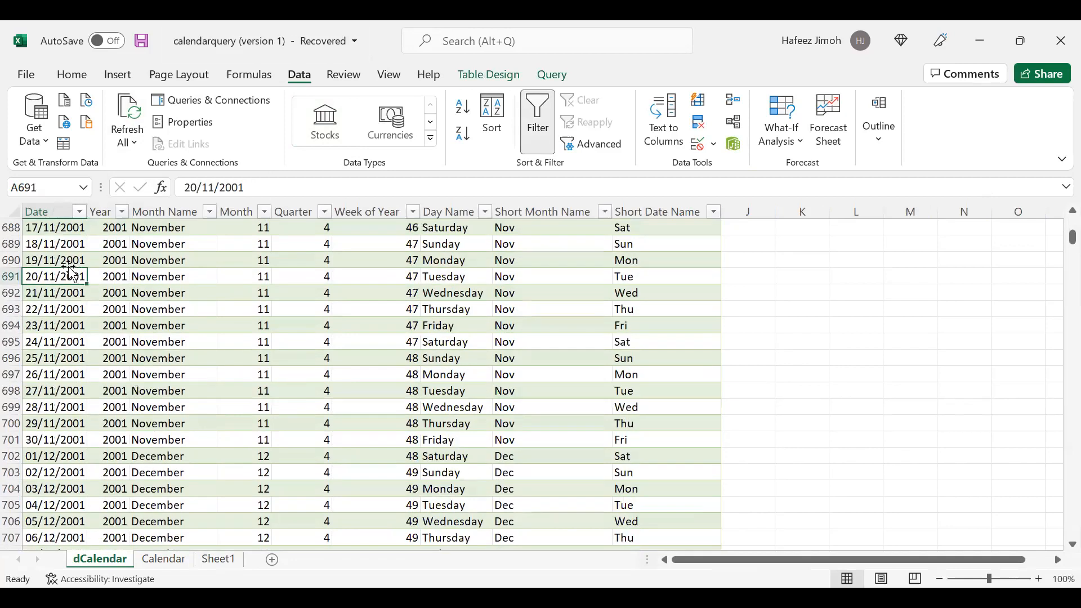
key("ctrl+Home")
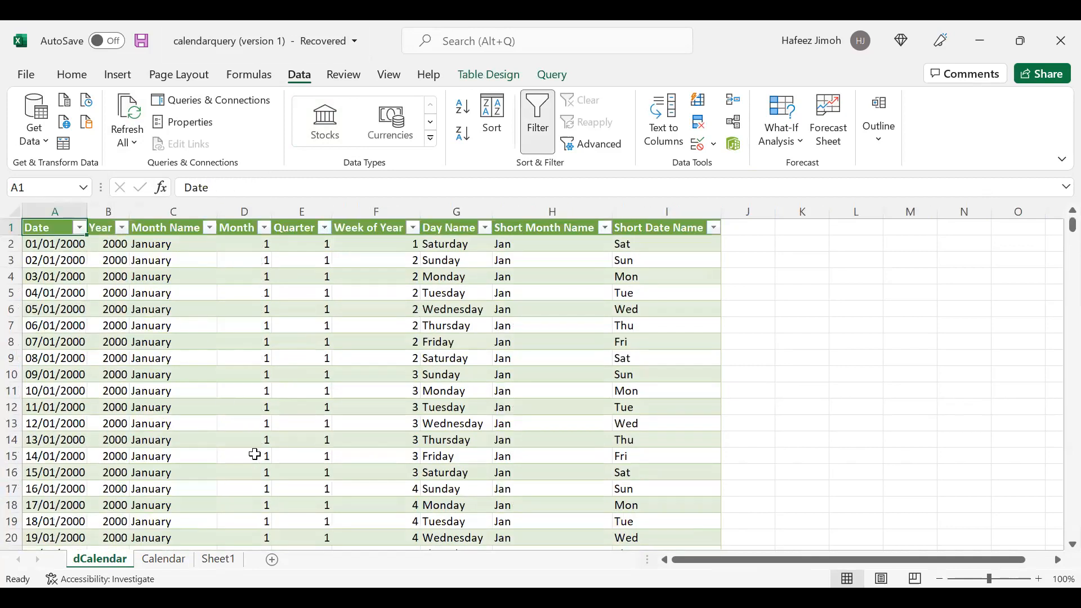
Step: Recheck Sheet1 and the Calendar sheet, then open the dCalendar query in Power Query Editor
left_click(218, 559)
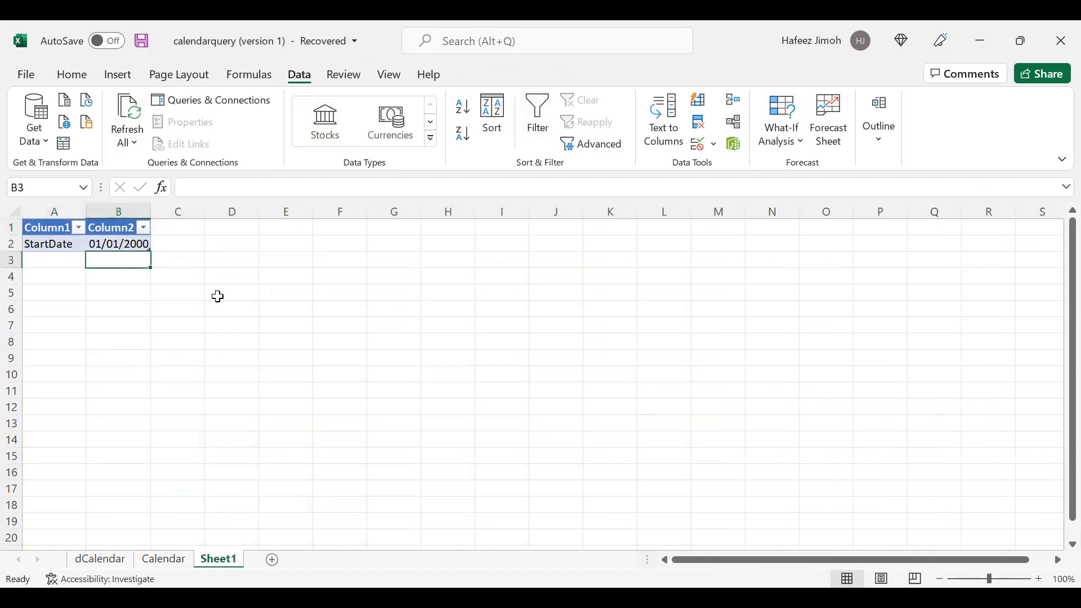
left_click(120, 246)
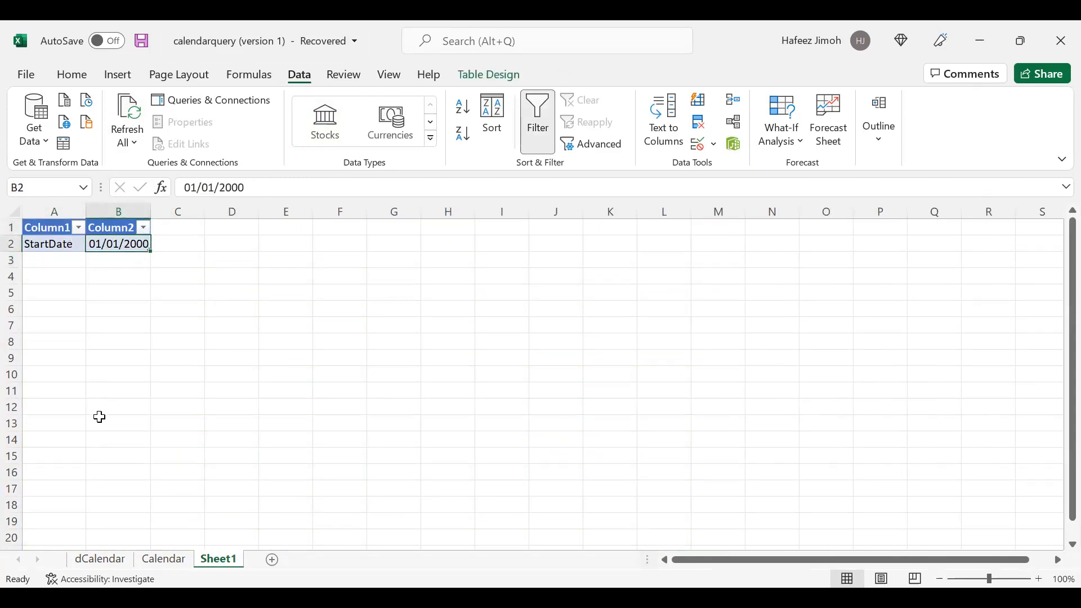
left_click(110, 559)
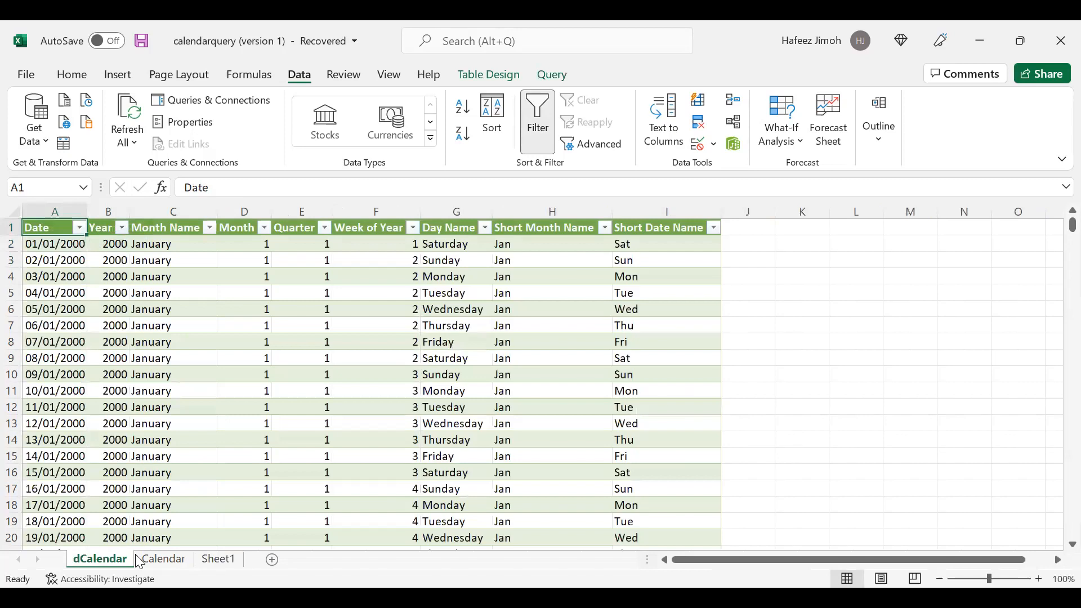
left_click(162, 559)
left_click(115, 566)
left_click(461, 321)
left_click(555, 75)
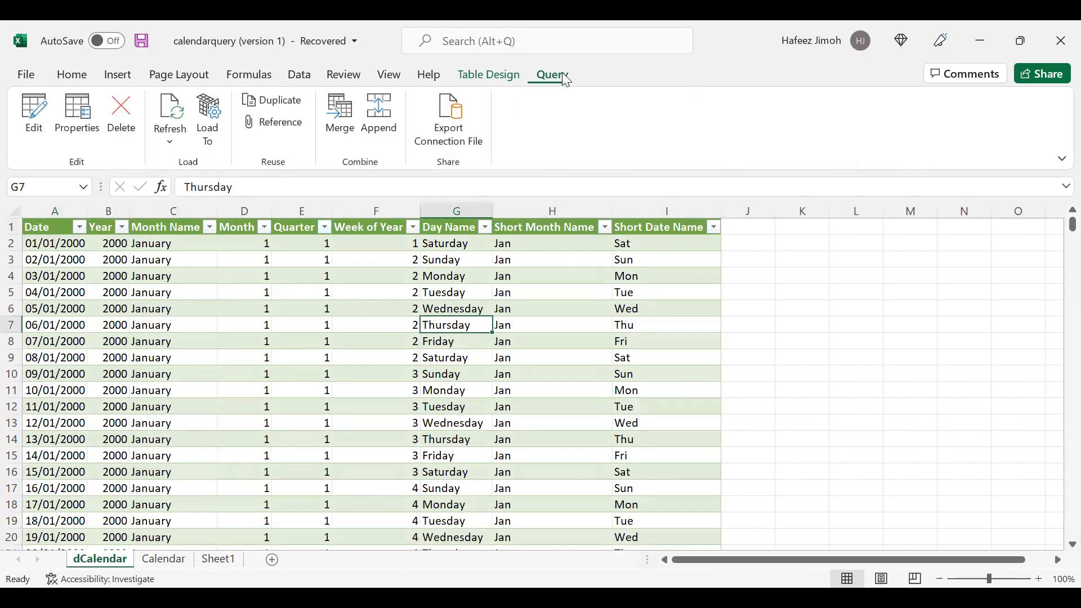
left_click(31, 119)
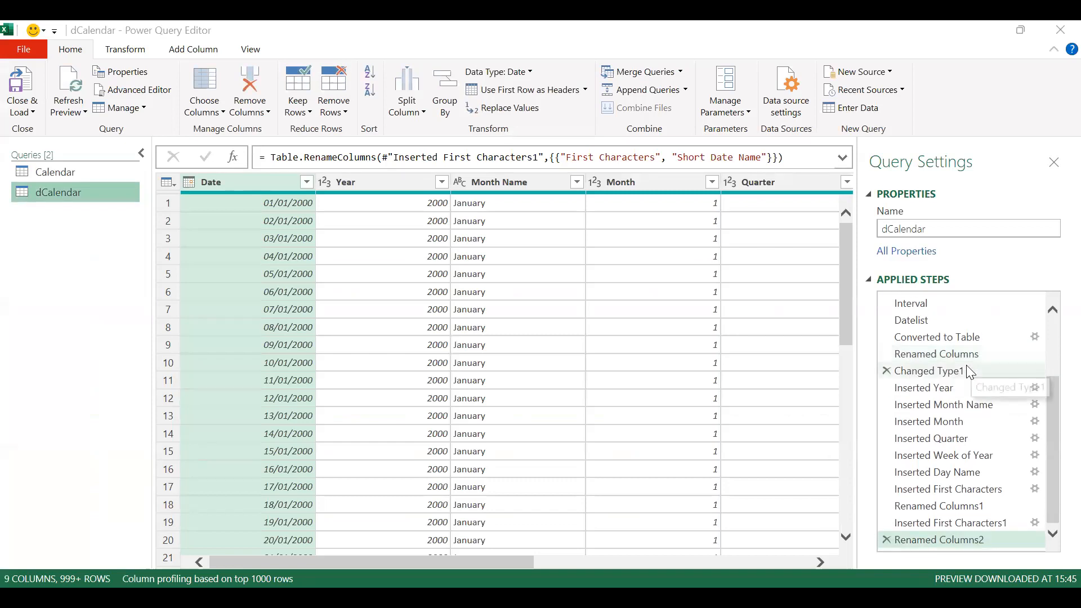
Step: Inspect the Source, Changed Type, StartDate and EndDate applied steps of dCalendar
scroll(967, 365, "up", 2)
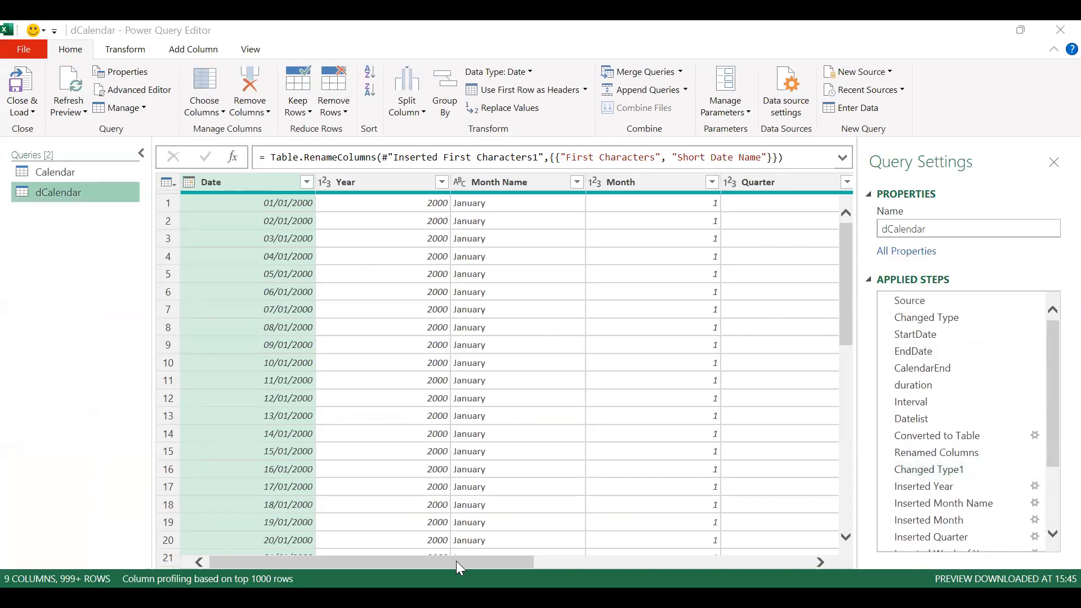
left_click_drag(457, 563, 304, 522)
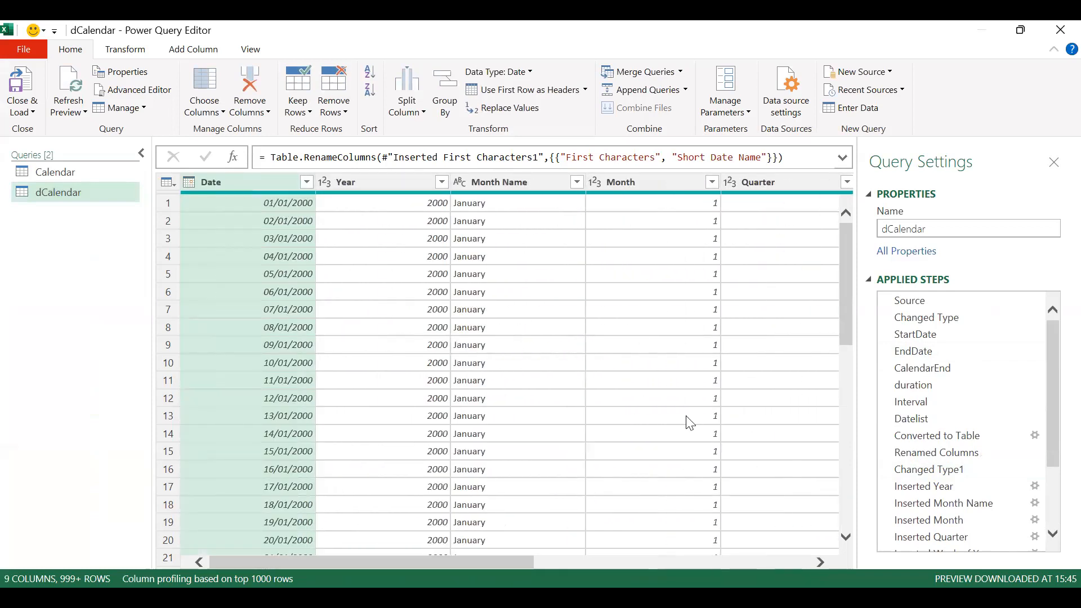
left_click(956, 307)
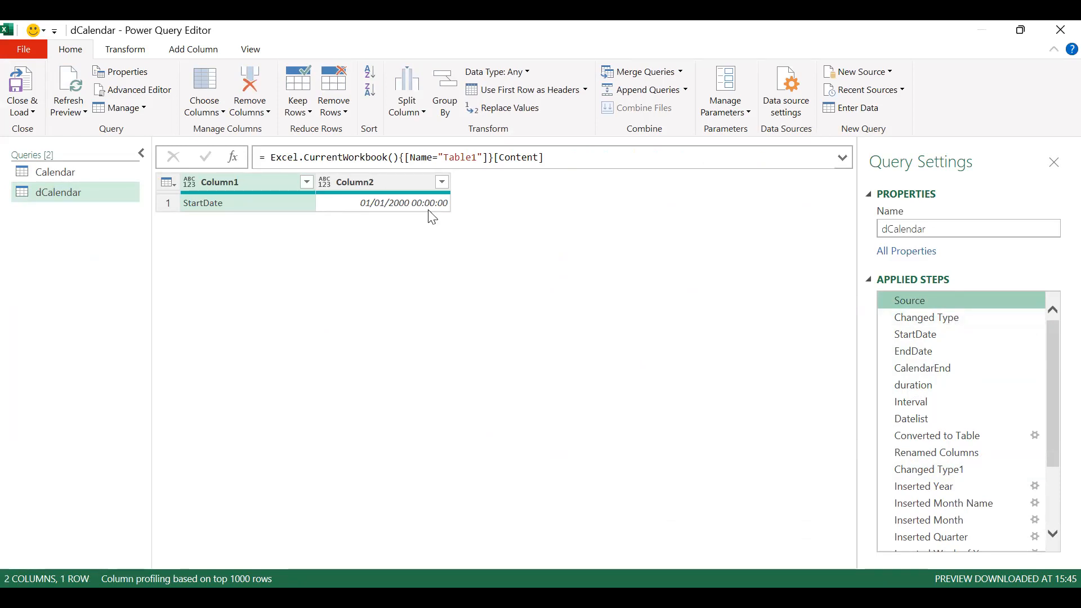
left_click(981, 316)
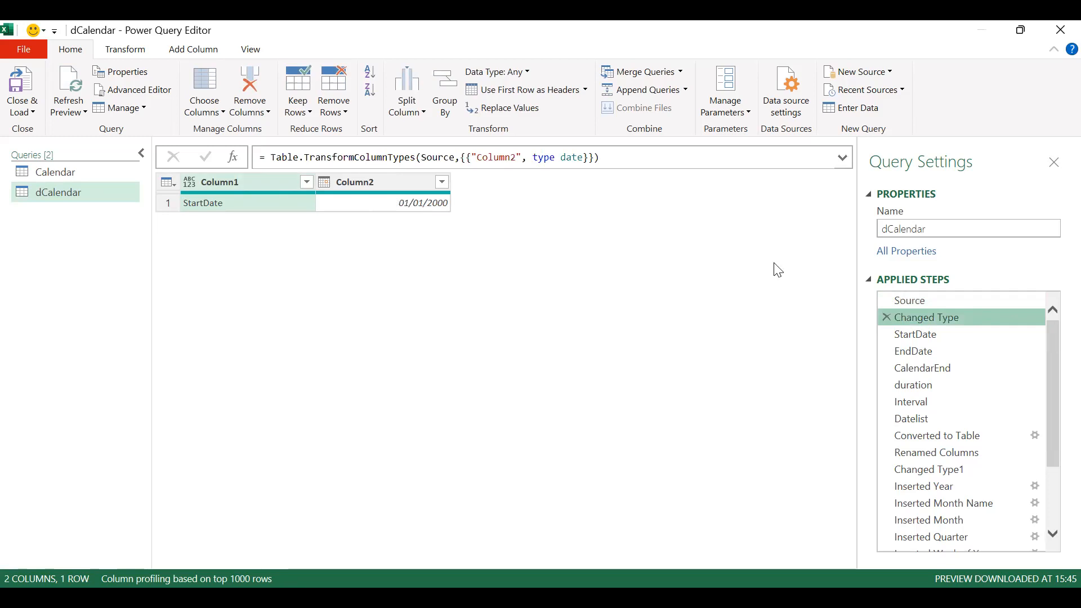
left_click(920, 336)
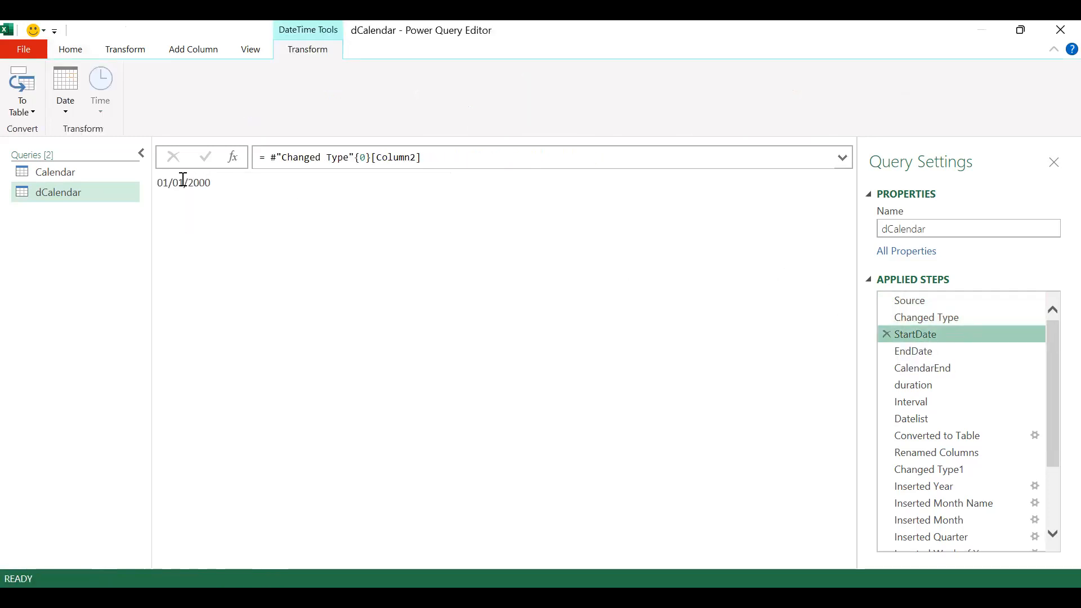
left_click(1005, 356)
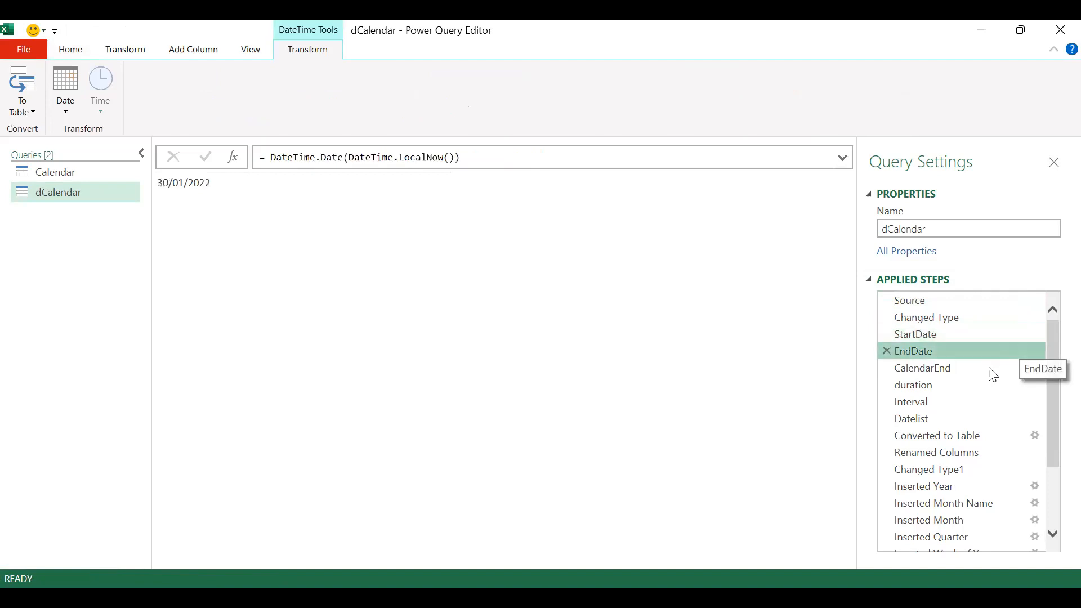
Step: Inspect the CalendarEnd, duration, Datelist and Interval step results before leaving the editor
left_click(983, 370)
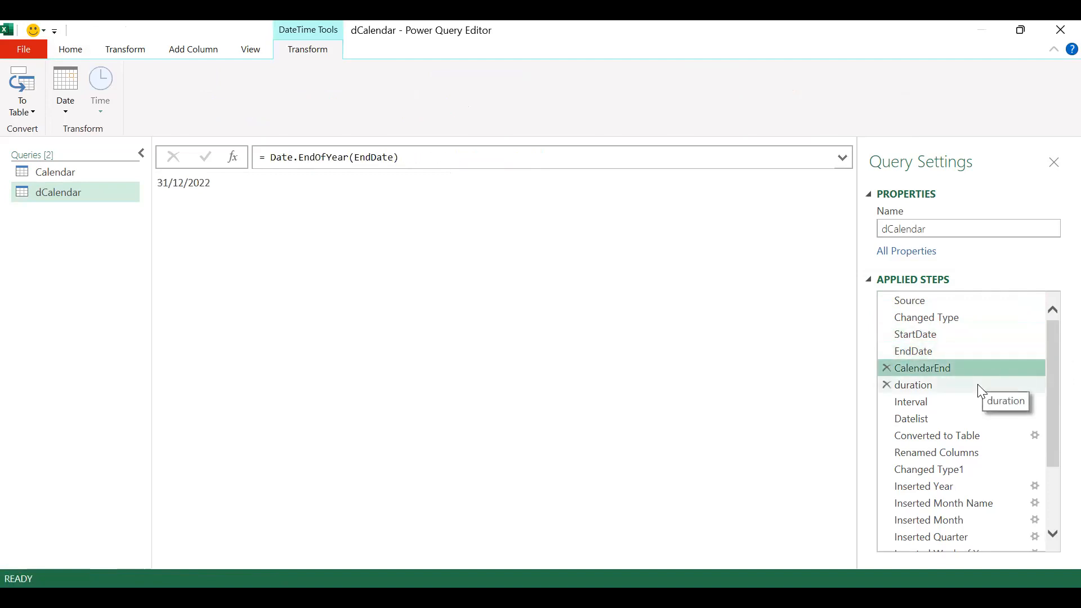
left_click(979, 387)
left_click(970, 420)
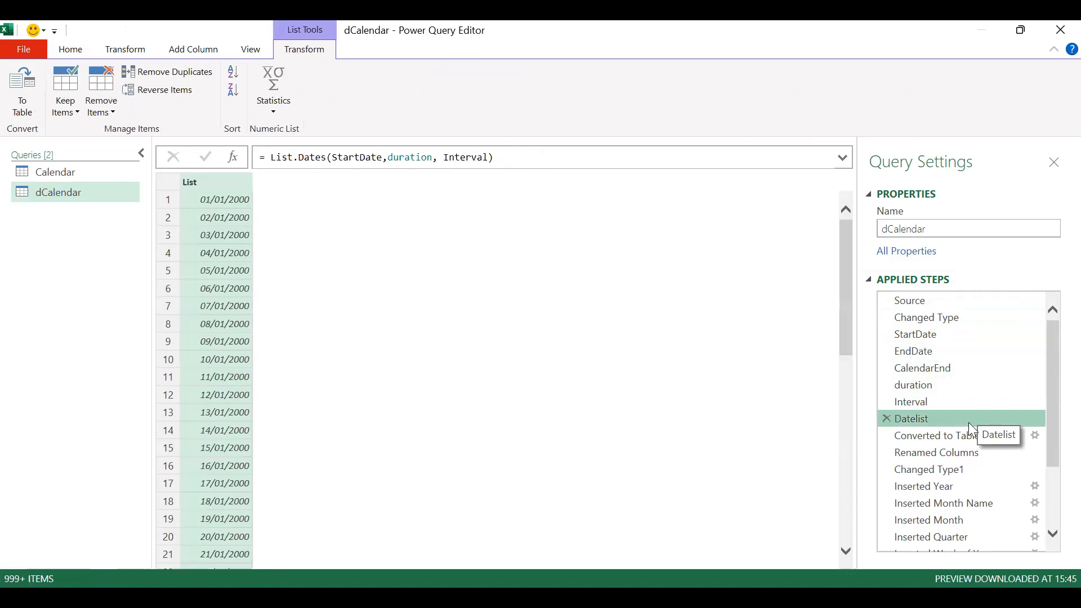
left_click(960, 385)
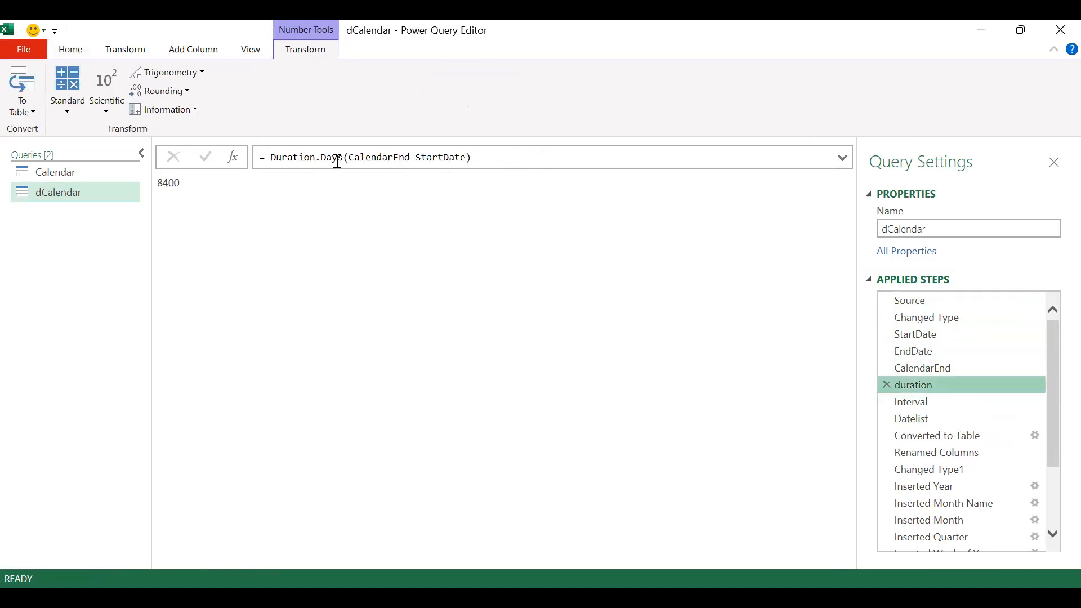
left_click(964, 404)
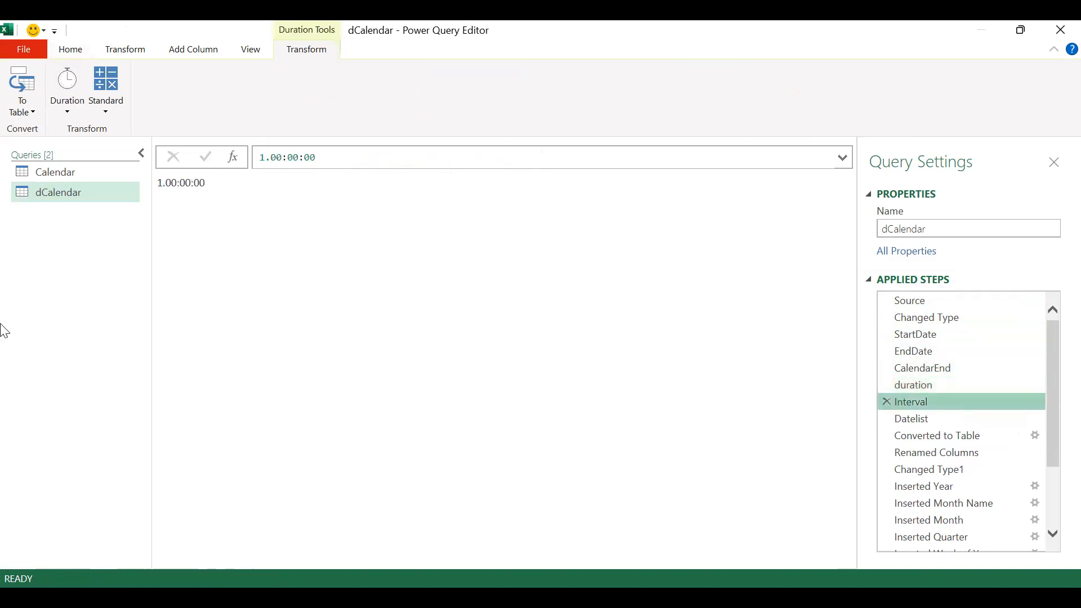
left_click(72, 175)
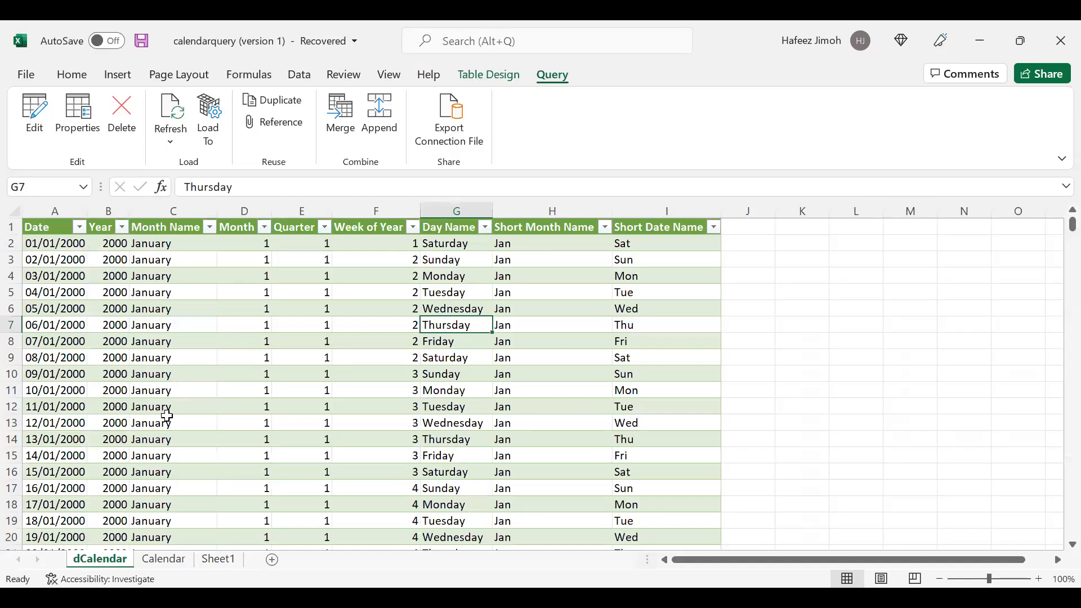
Step: Revisit the Calendar sheet, select a block of the dCalendar table, and open Excel's File backstage
left_click(171, 561)
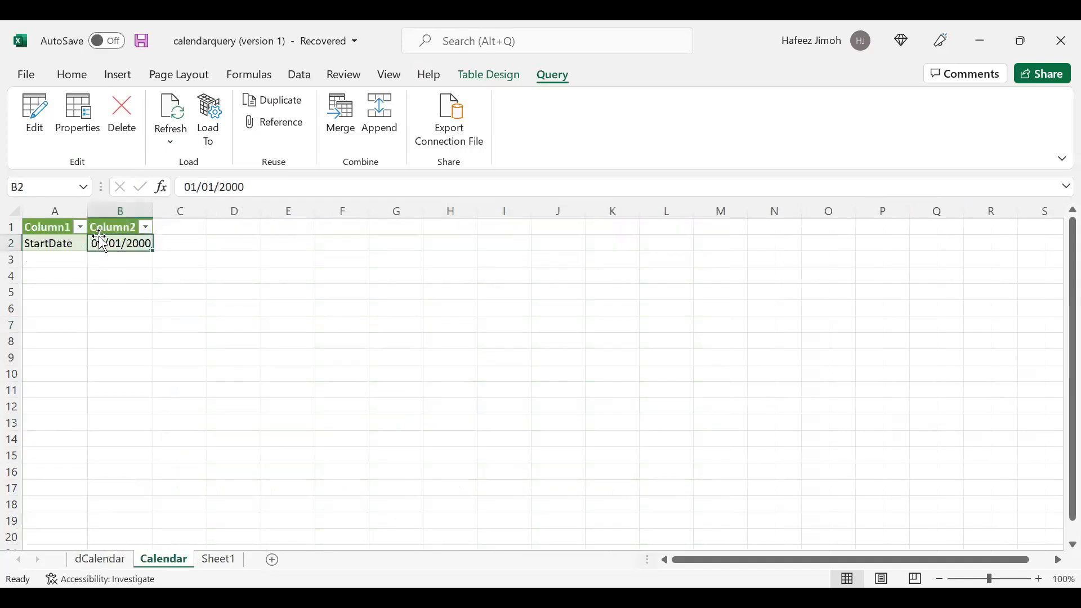
left_click_drag(52, 214, 52, 214)
key("Escape")
left_click(103, 559)
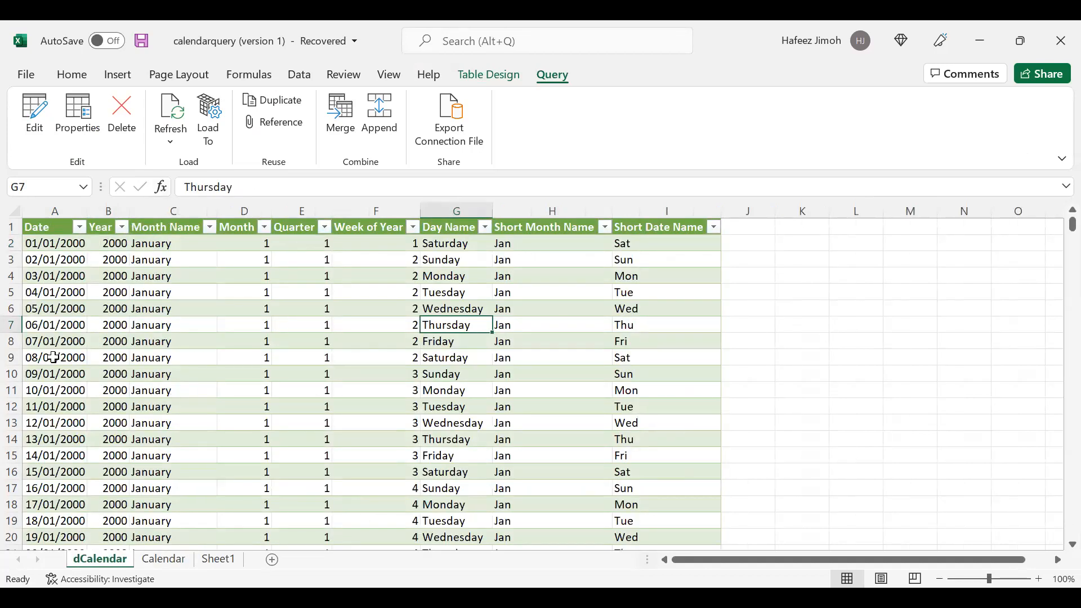
left_click(243, 277)
left_click_drag(59, 227, 757, 580)
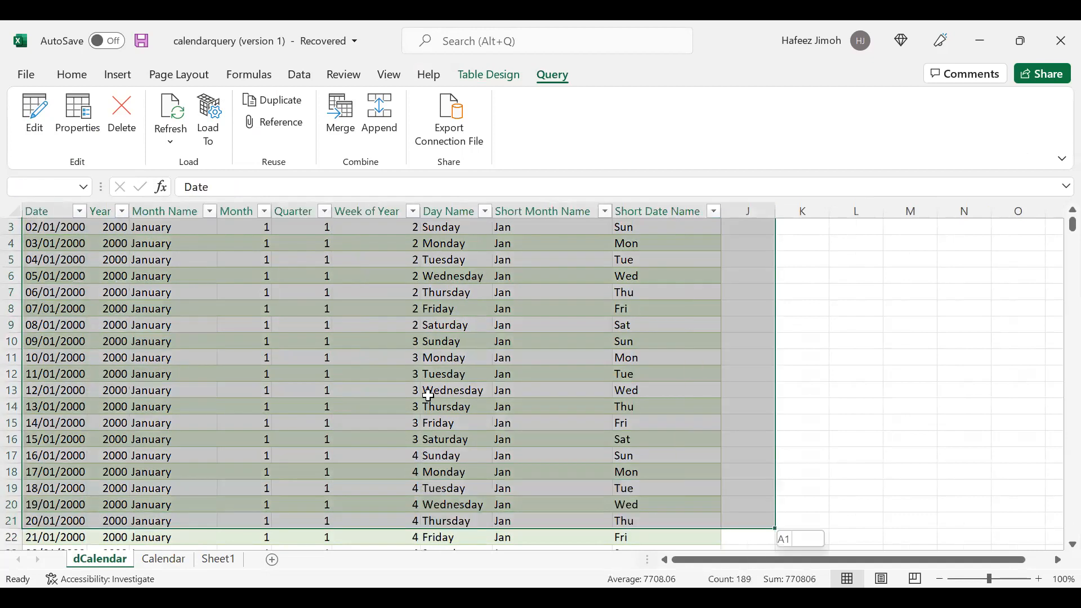
left_click(26, 74)
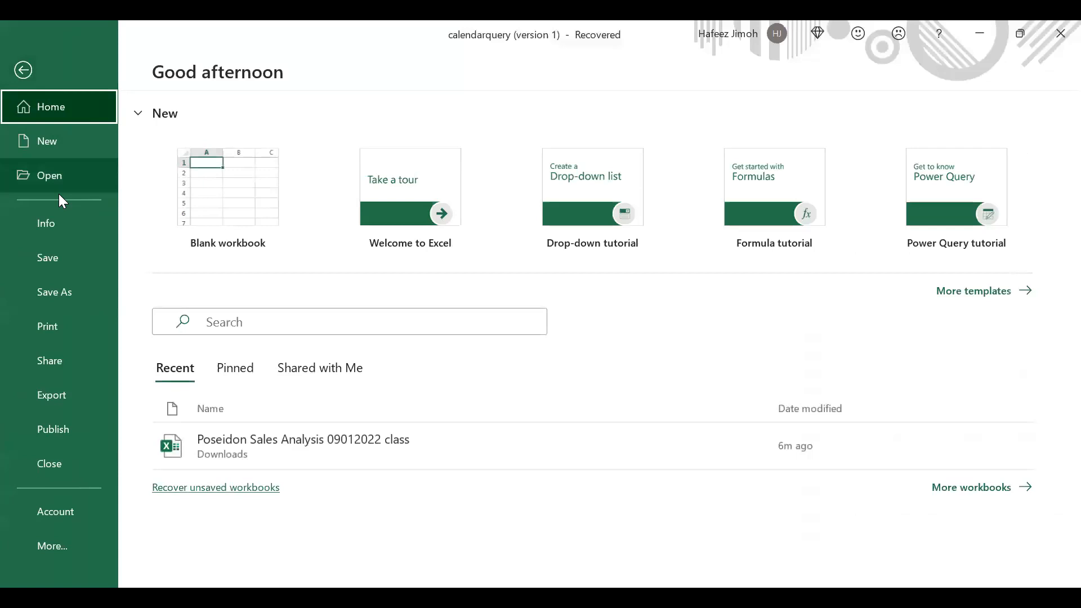
Step: Save the workbook as CSV UTF-8 (Comma delimited) via Save As
left_click(75, 288)
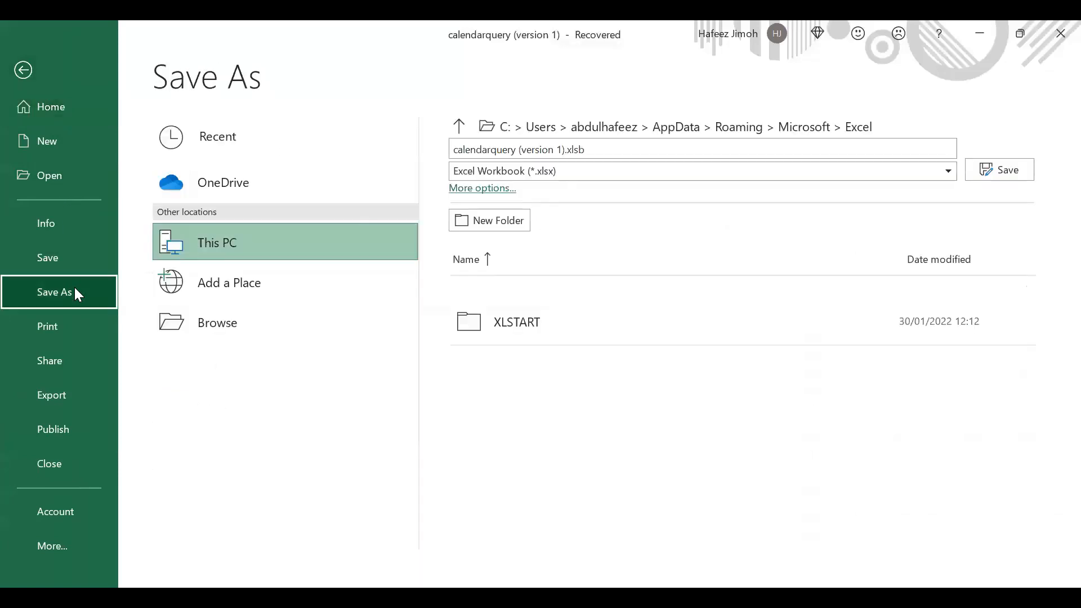
left_click(455, 171)
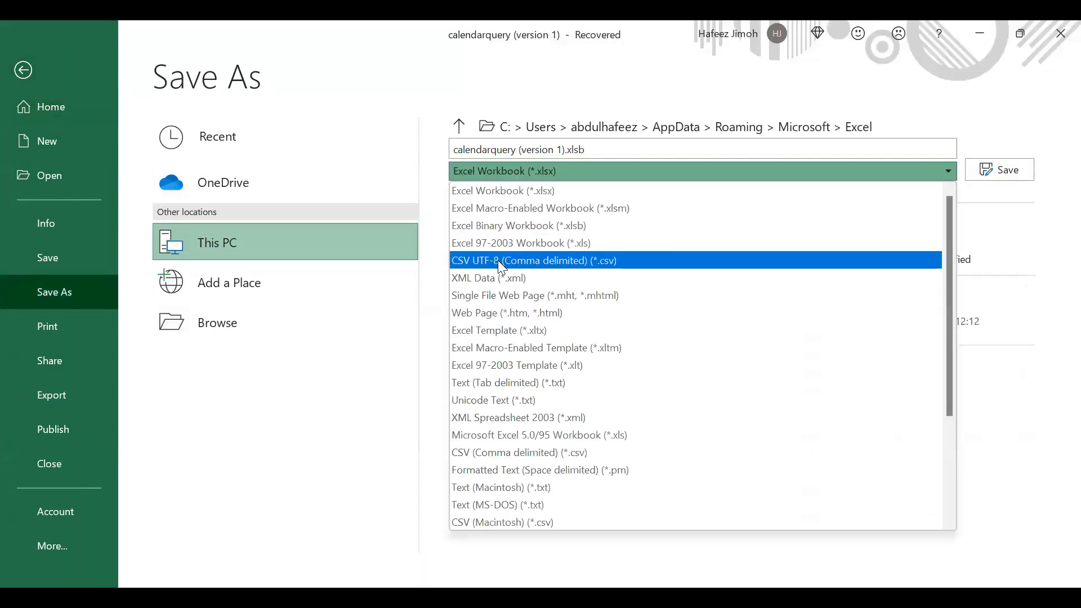
left_click(497, 260)
left_click(978, 170)
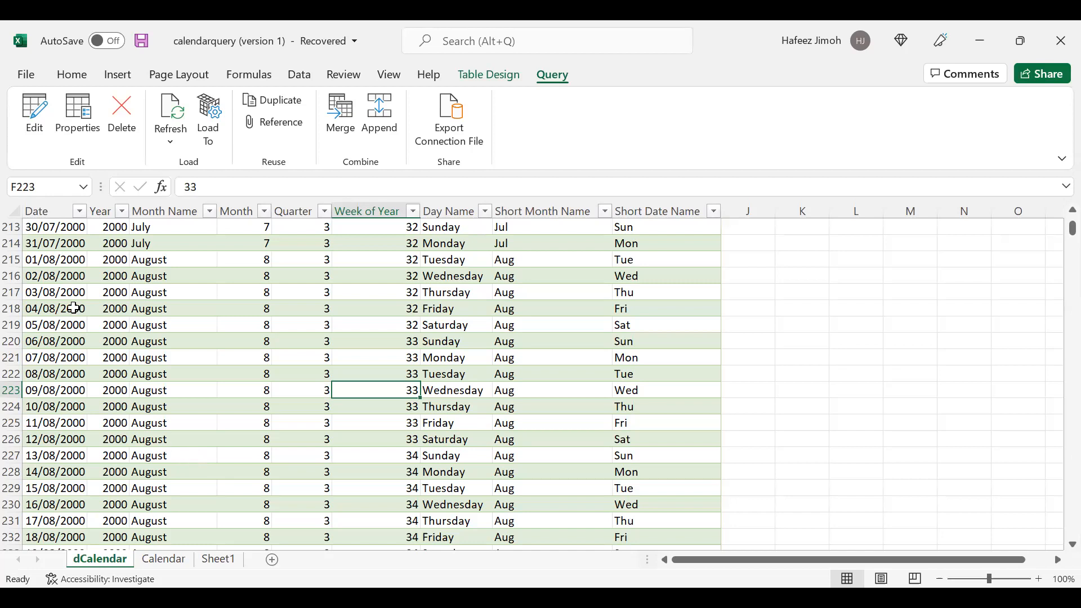
Step: Retry the CSV UTF-8 save and cancel at the multiple-sheets warning
left_click(25, 74)
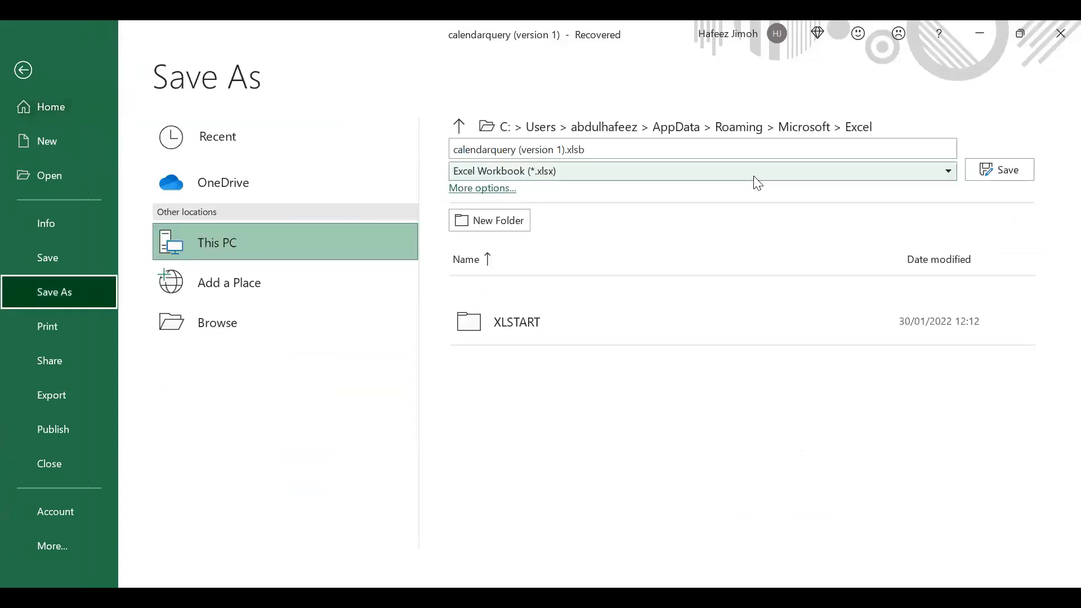
left_click(754, 177)
left_click(656, 255)
left_click(999, 171)
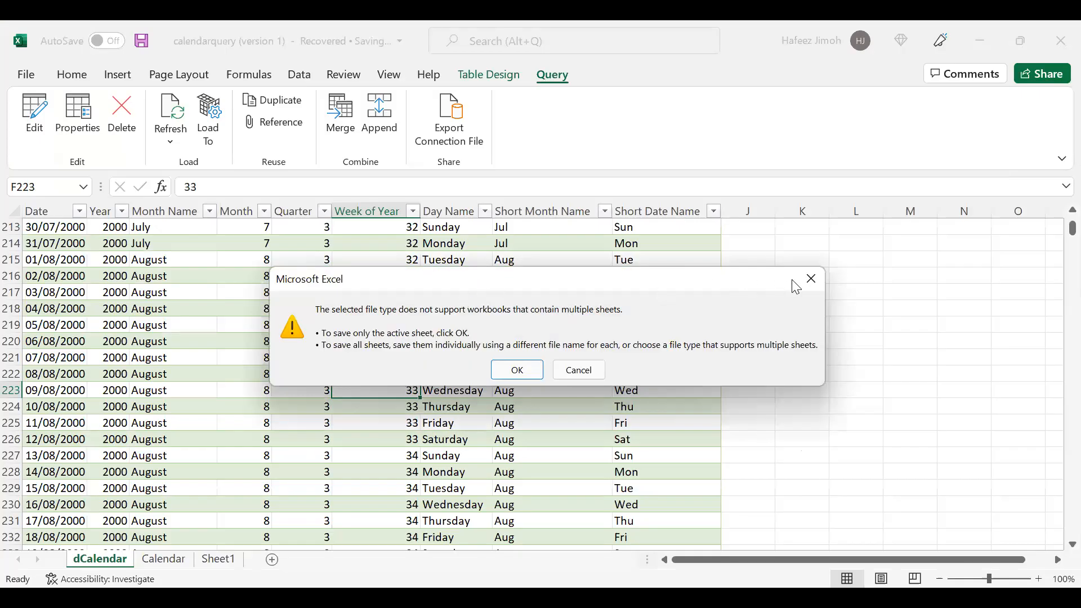
left_click(811, 279)
scroll(524, 315, "up", 13)
scroll(619, 299, "up", 14)
Step: Revisit Sheet1 and Calendar, then open the dCalendar query's properties from its Refresh options
left_click(665, 291)
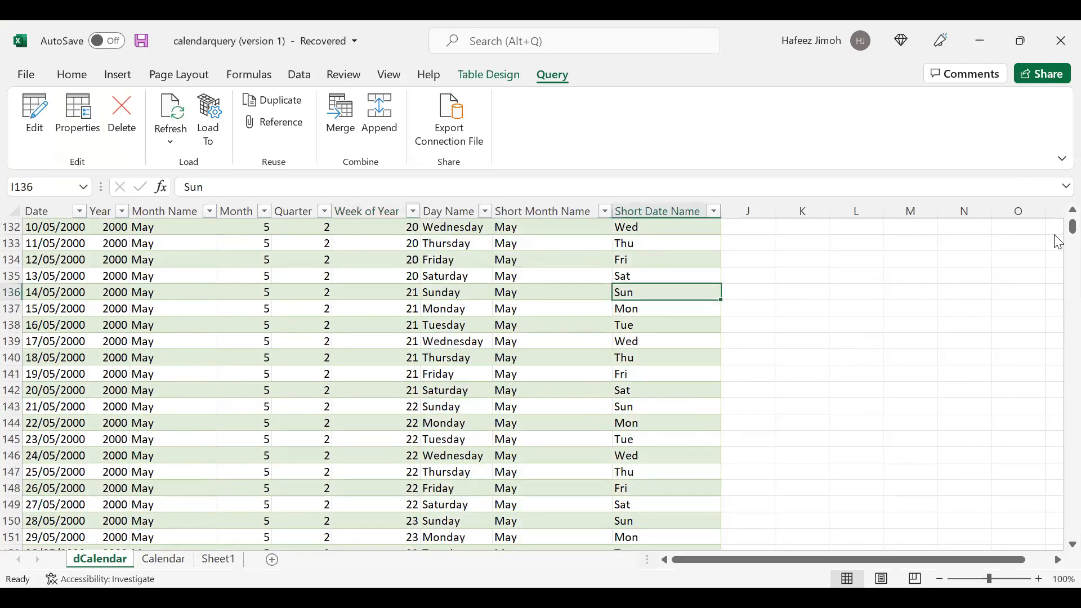
left_click_drag(1073, 227, 1059, 198)
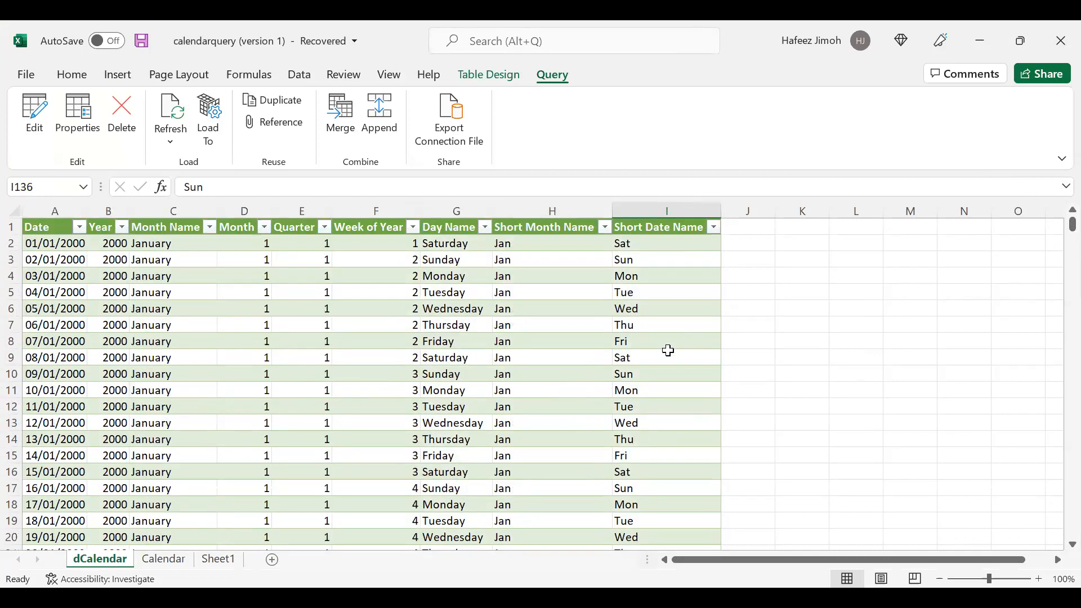
left_click(221, 560)
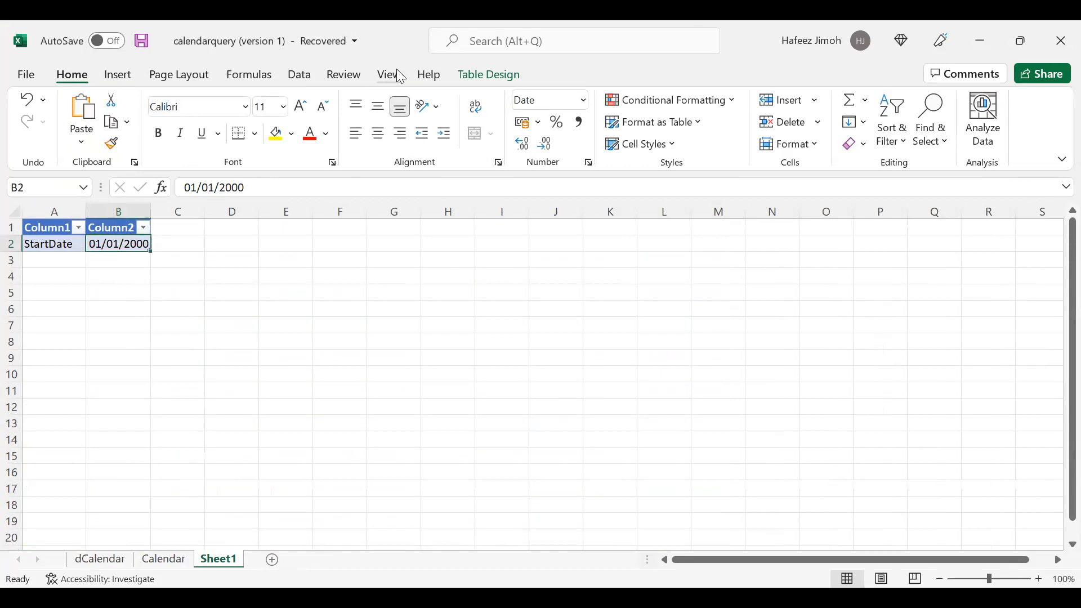
left_click(148, 560)
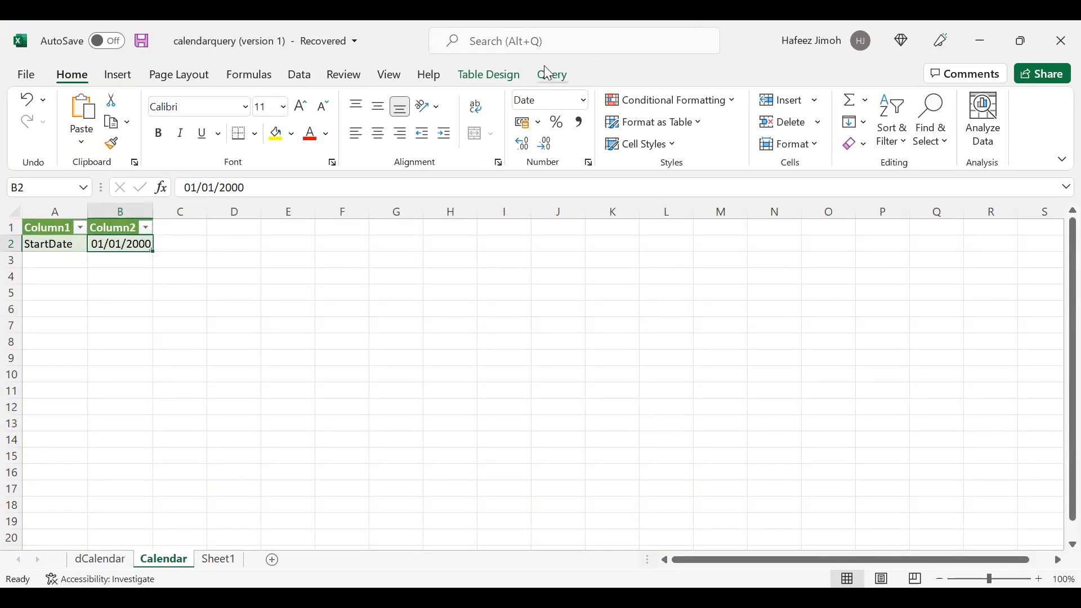
left_click(124, 568)
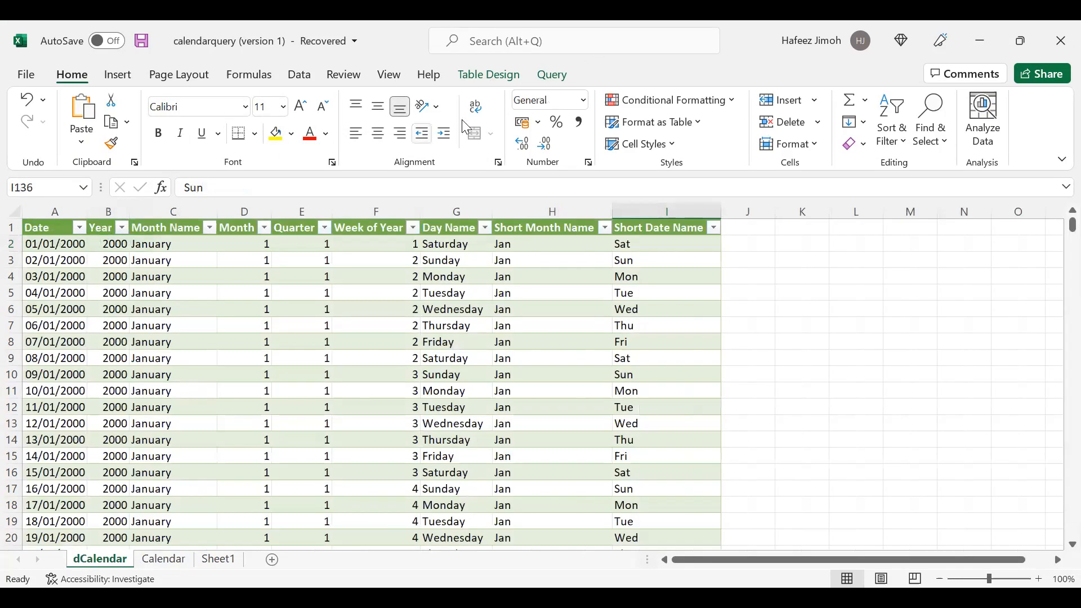
left_click(552, 75)
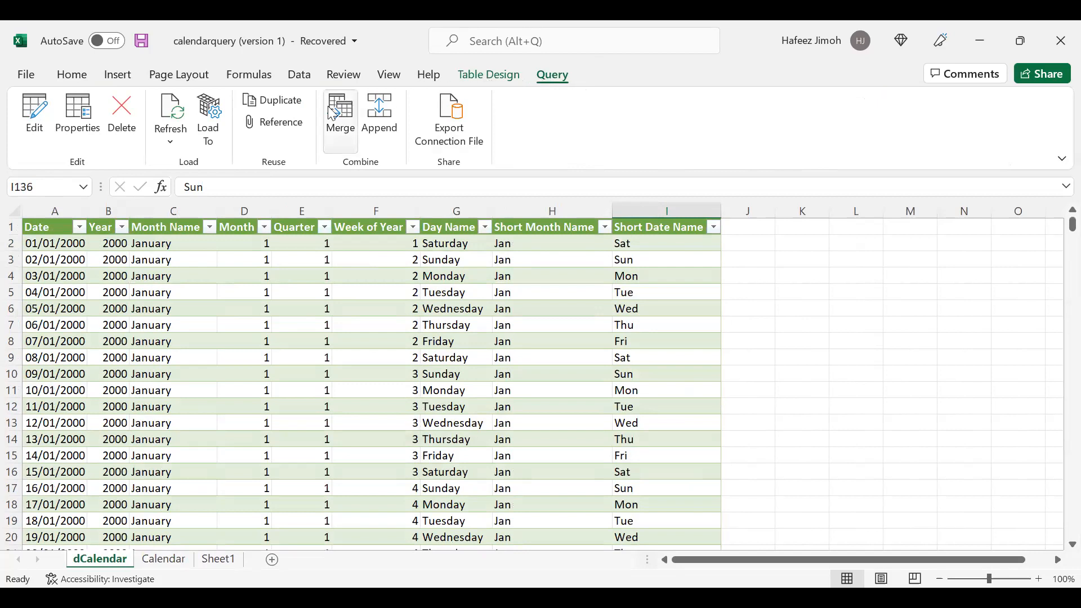
left_click(184, 139)
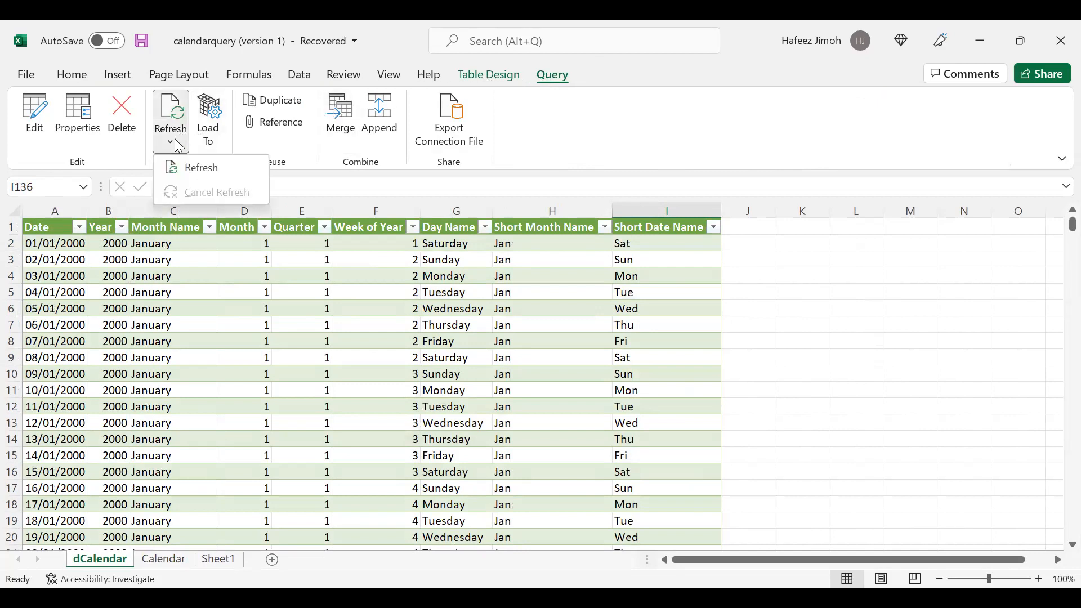
left_click(97, 123)
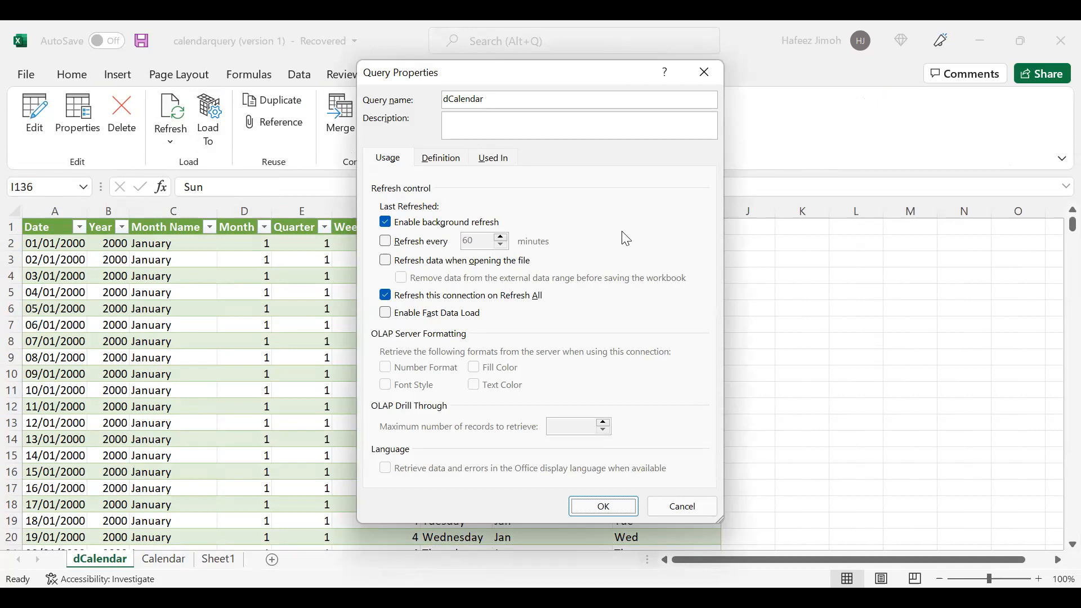
Step: Move the dCalendar query properties window aside, close it, and select a January Month Name cell
left_click_drag(514, 73, 675, 129)
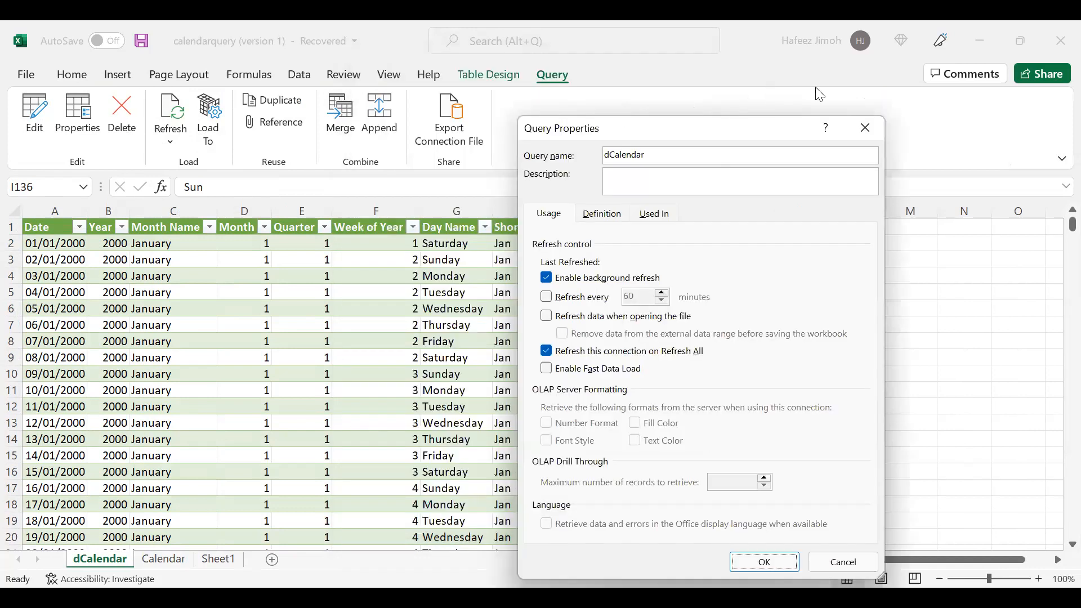
left_click(852, 132)
left_click(196, 272)
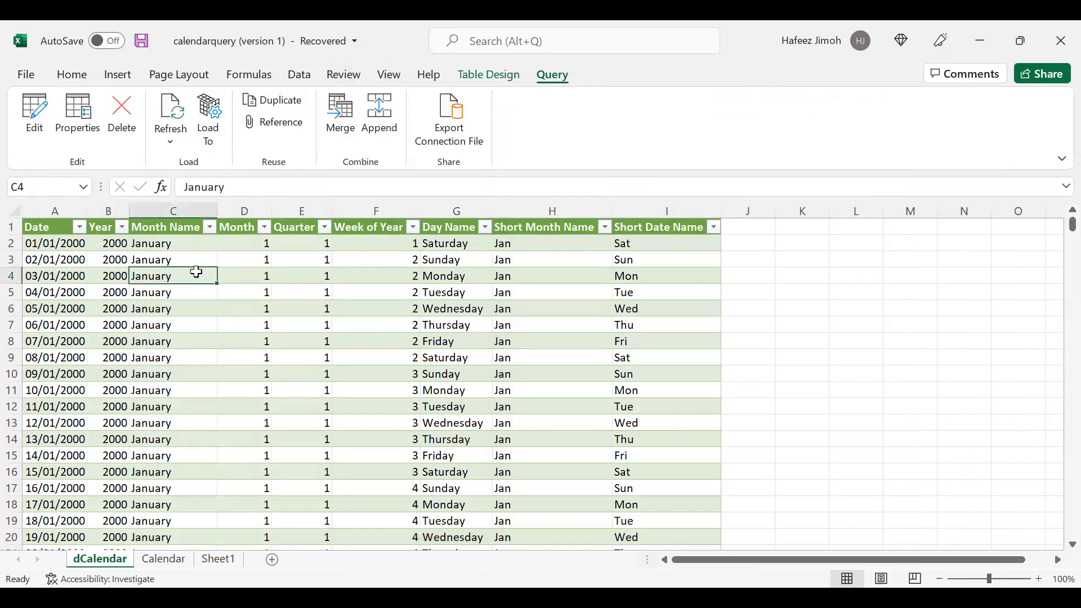
Step: Set the dCalendar query to refresh every 60 minutes and when the file opens
left_click(79, 113)
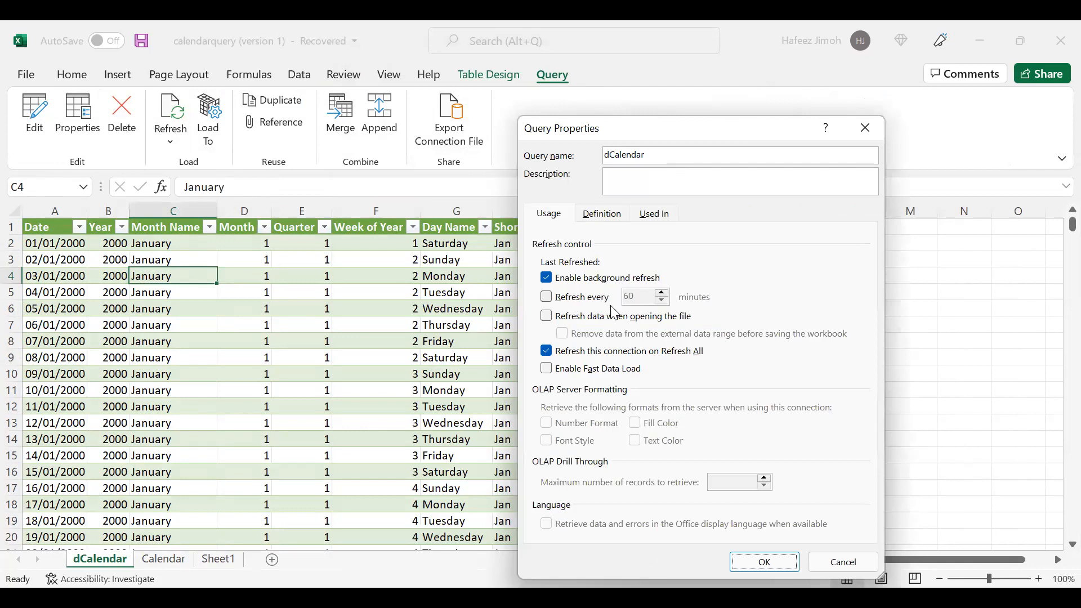
left_click(586, 297)
left_click_drag(632, 294, 620, 299)
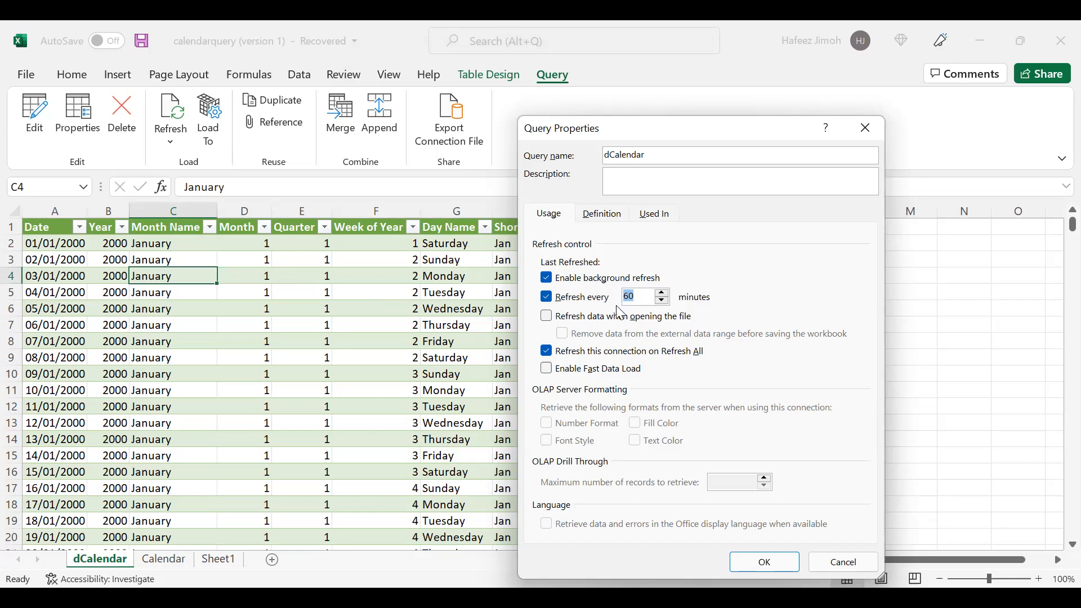
left_click(623, 319)
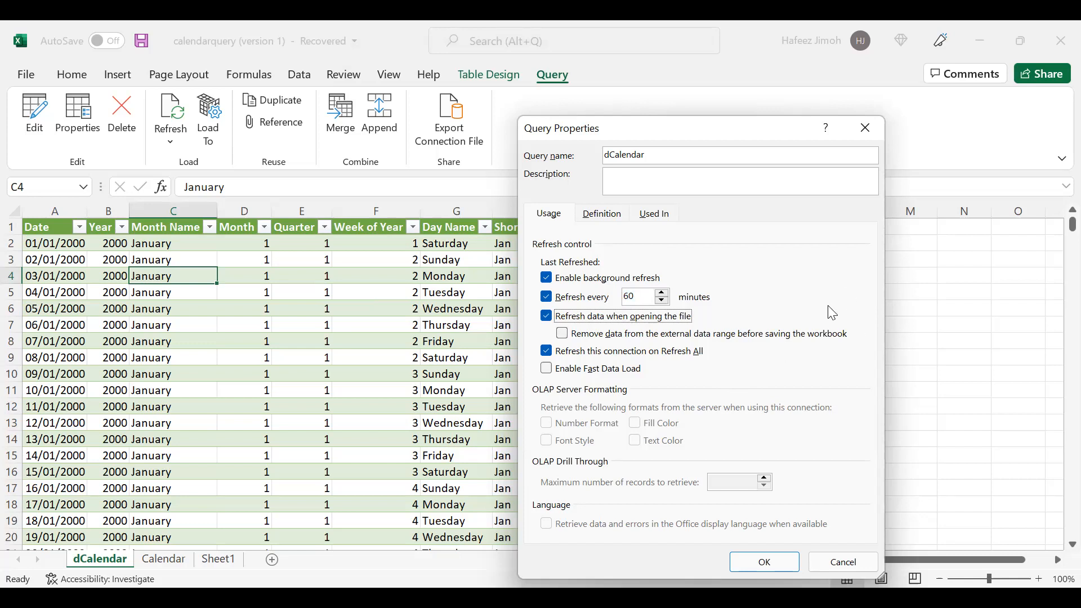
left_click(871, 138)
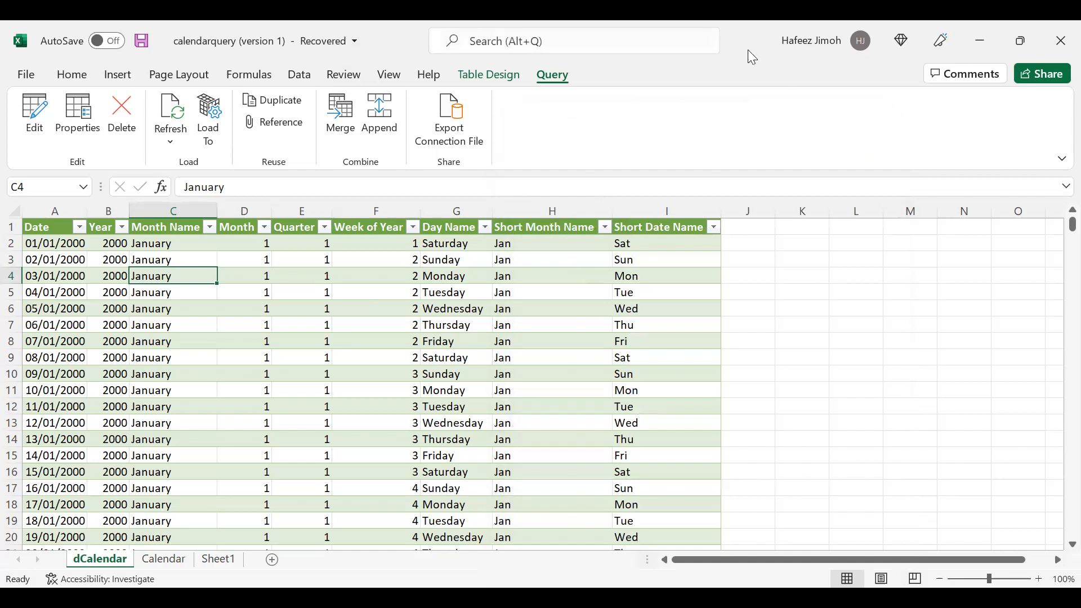
Step: Widen column B on Sheet1 so the StartDate values fit
left_click(220, 568)
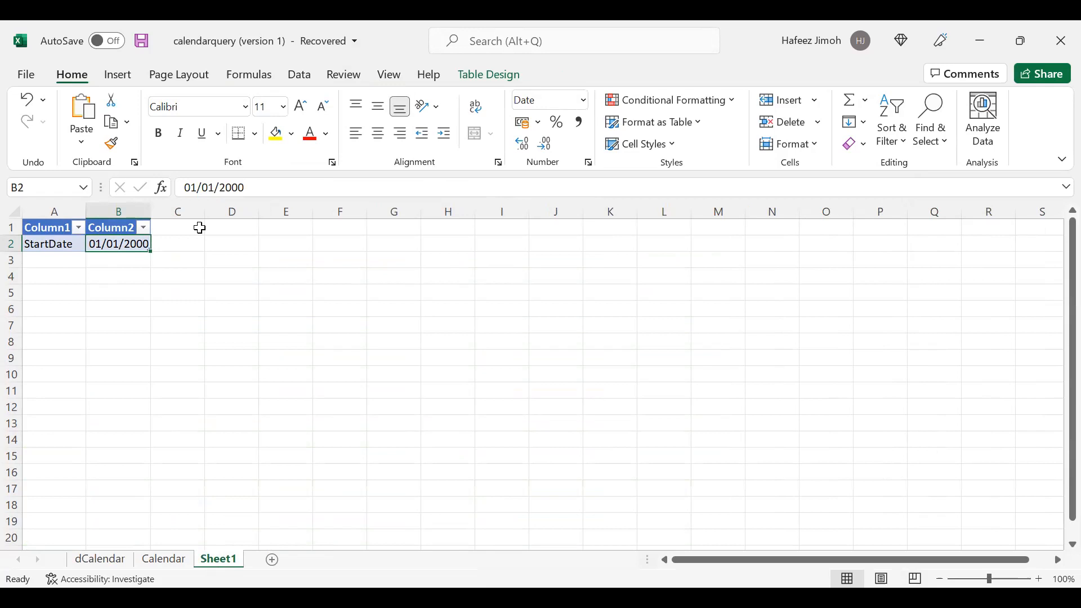
left_click_drag(151, 211, 199, 227)
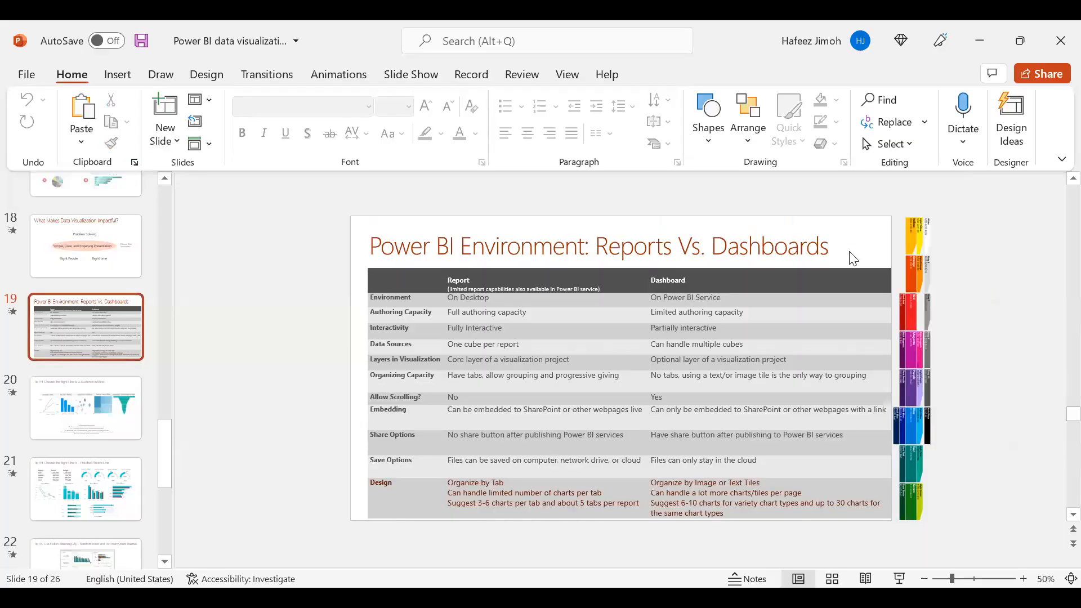
Step: Make the Authoring Capacity row of the slide 19 comparison table slightly taller
left_click(807, 304)
left_click(1007, 306)
left_click(748, 327)
left_click_drag(747, 327, 525, 327)
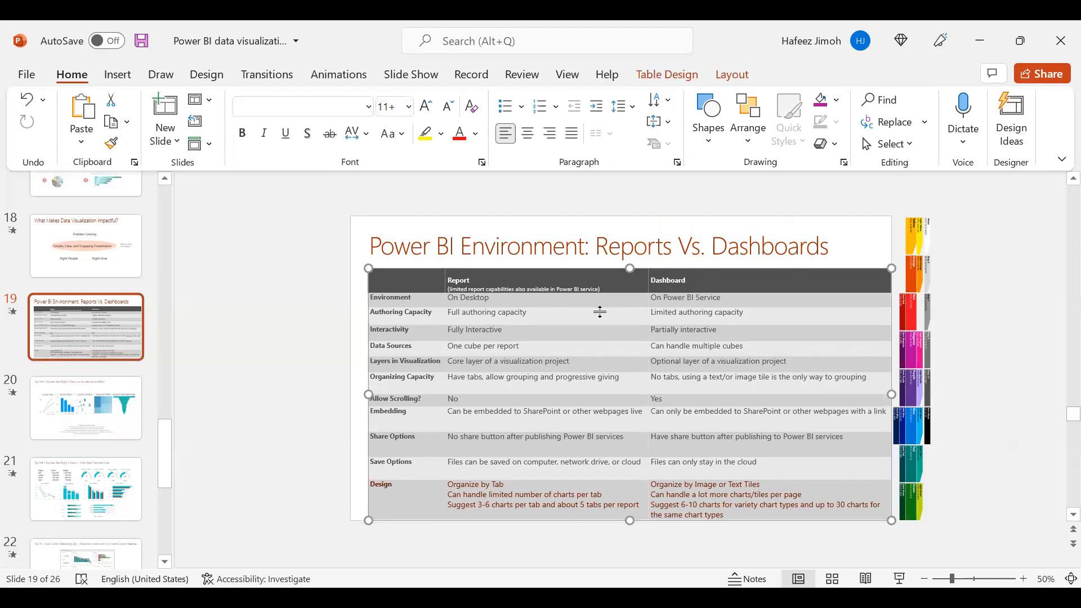
left_click(969, 263)
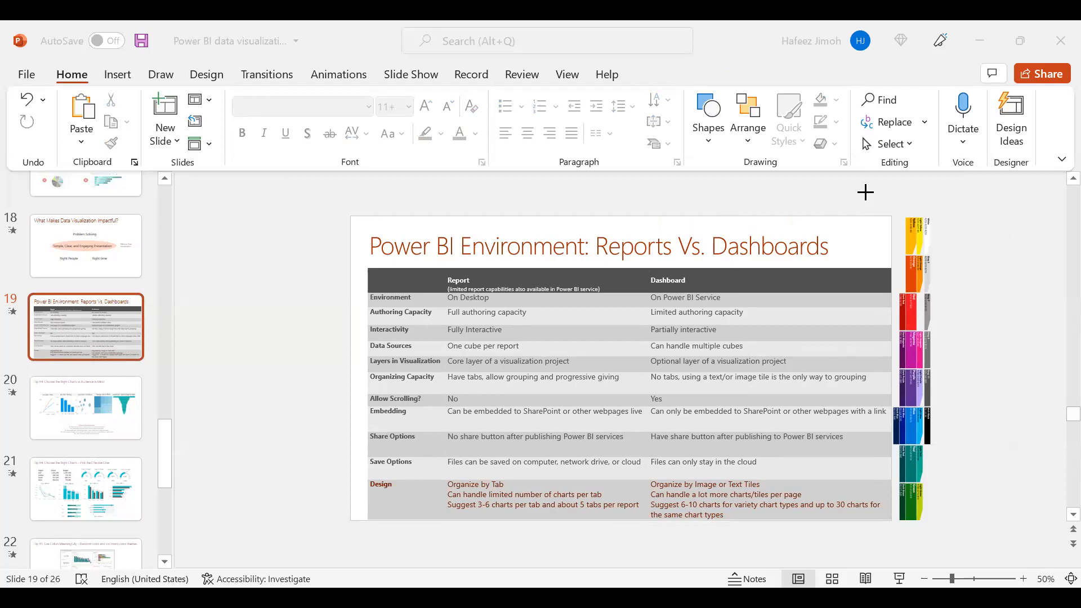
left_click(892, 511)
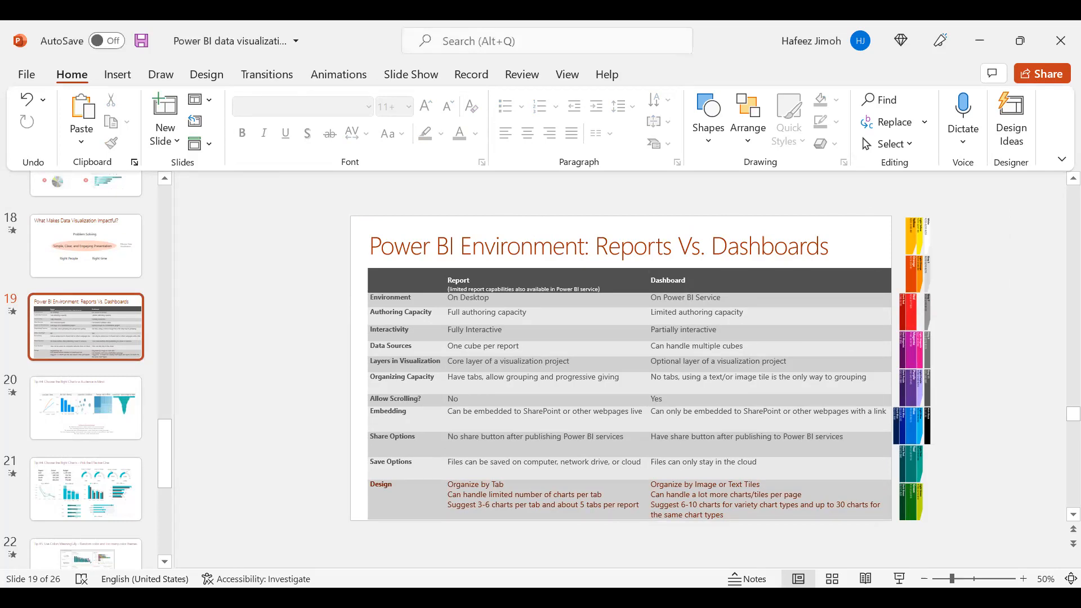
Step: Post the copied Reports vs Dashboards image to the W3A5 Data Analytics WhatsApp group
key("alt+Tab")
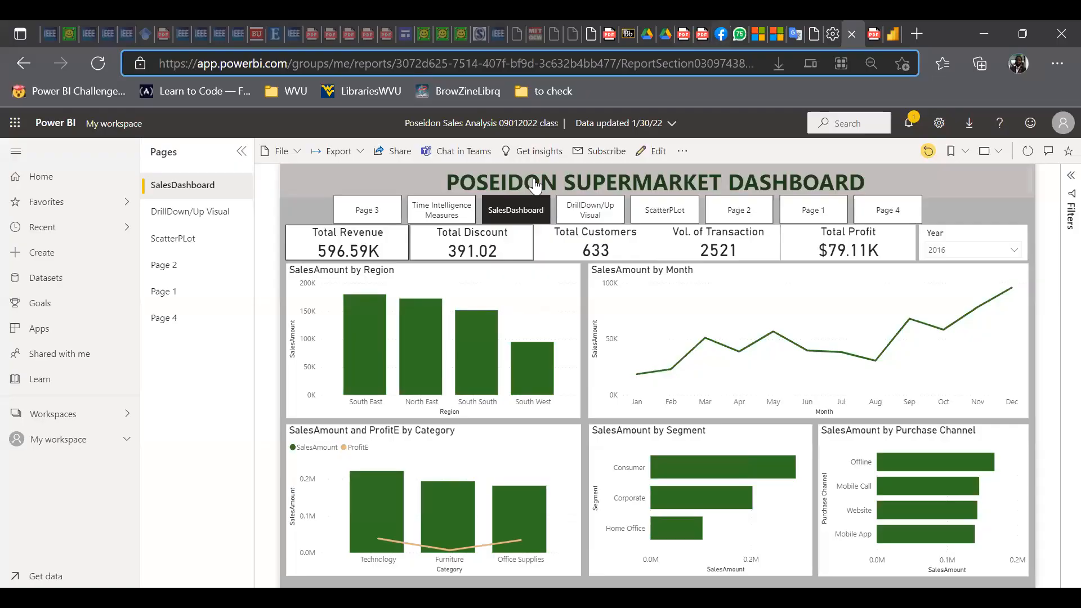
left_click(740, 33)
scroll(270, 346, "down", 4)
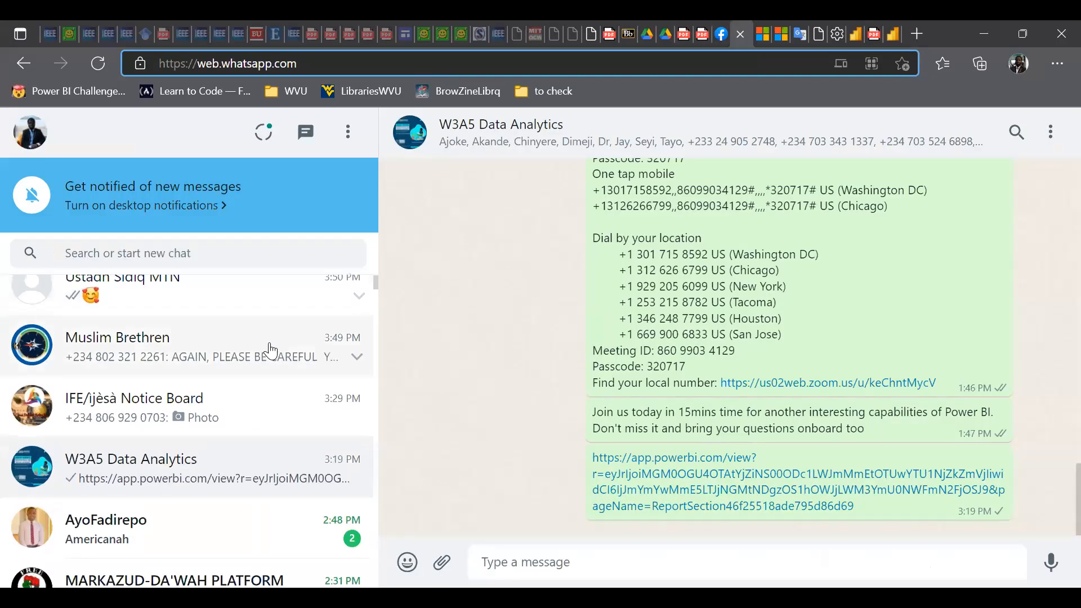
scroll(268, 371, "up", 4)
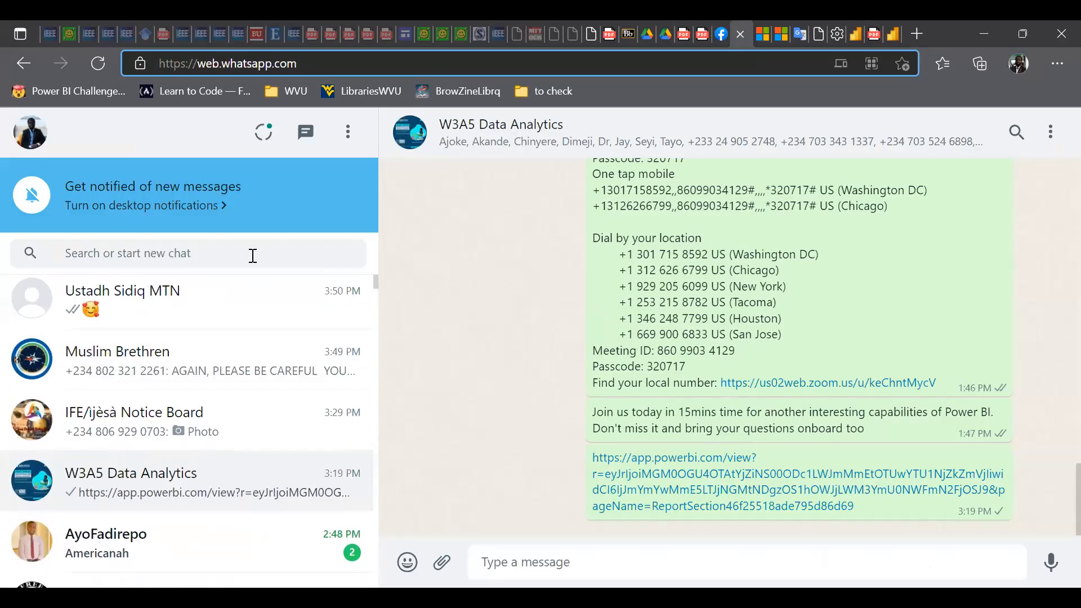
left_click(251, 253)
type("w3")
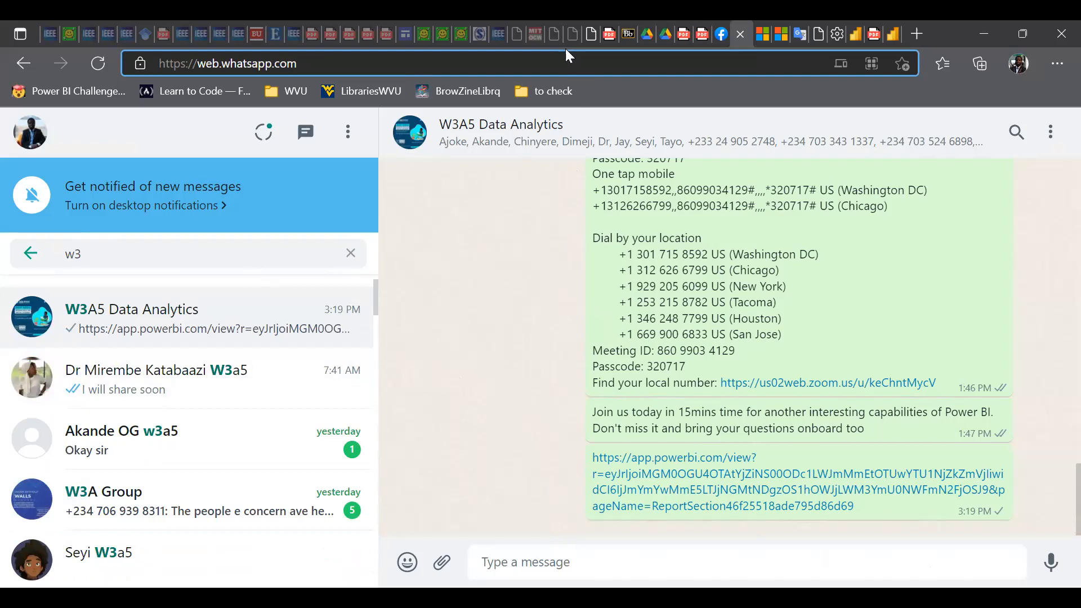
left_click(572, 557)
key("ctrl+v")
key("Return")
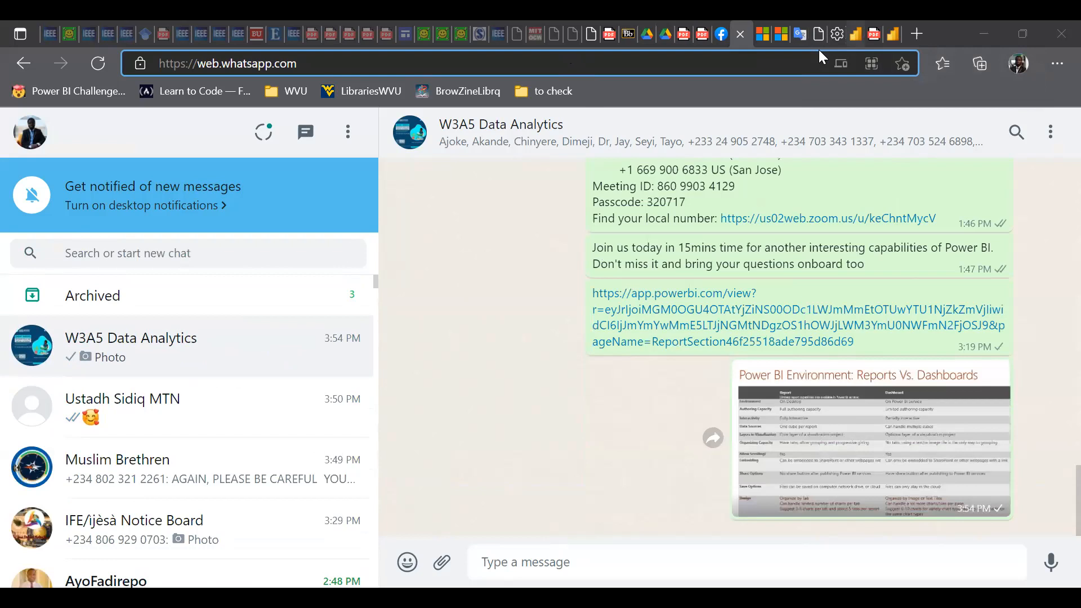
Step: Glance at the Poseidon dashboard and report PDF tabs, then return to Power BI Desktop
left_click(855, 34)
key("ctrl+Tab")
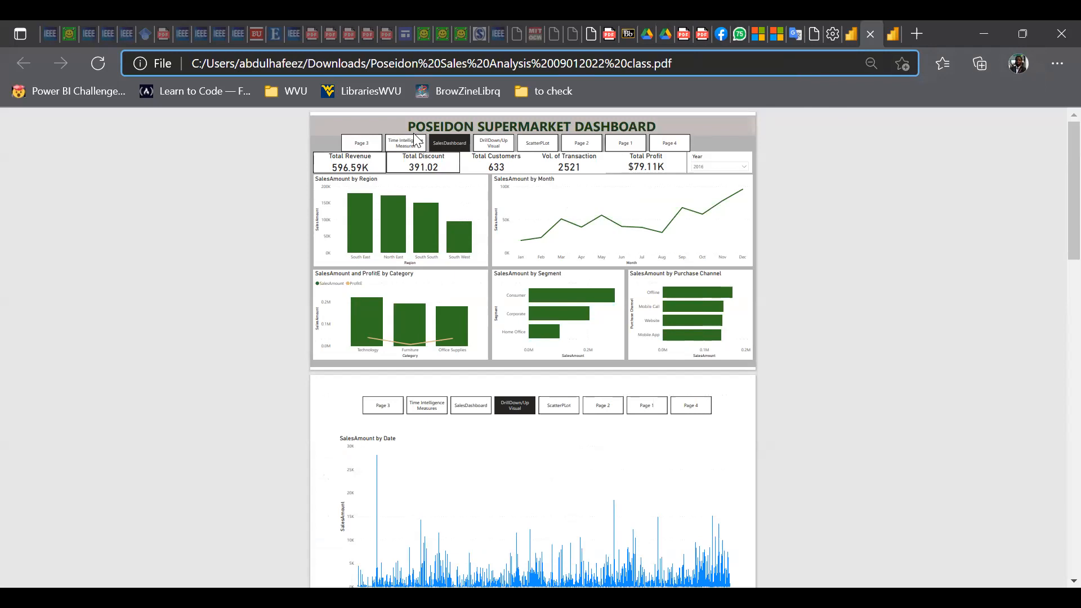
key("alt+Tab")
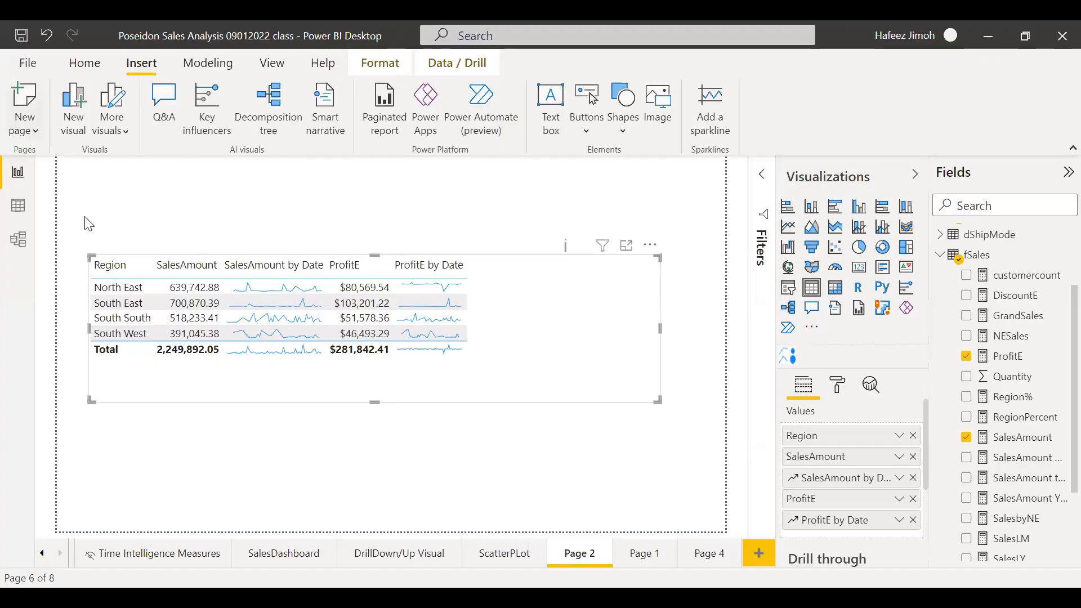
Step: Show the Calendar table's 1,826 rows and its CALENDARAUTO() formula in Data view
left_click(16, 207)
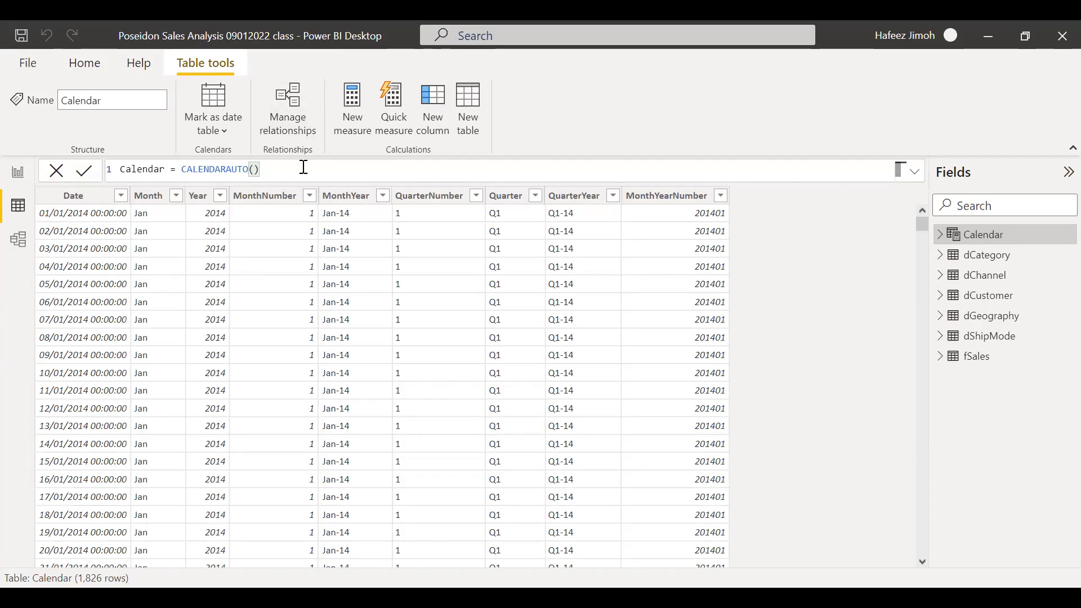
Step: Open and dismiss the sort and filter options of the Calendar Date column
left_click(126, 213)
left_click(121, 196)
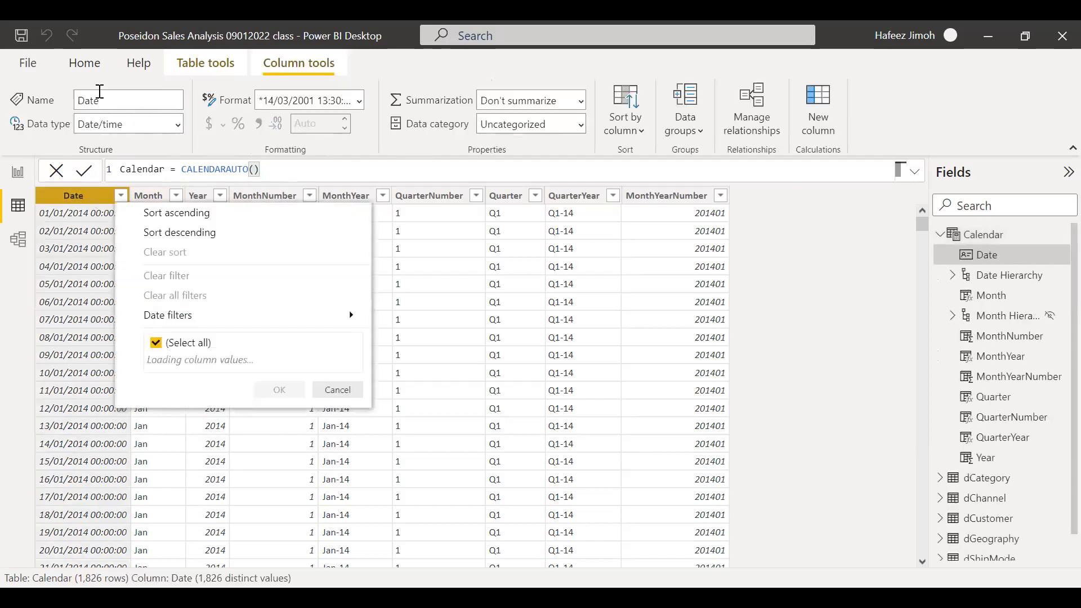
left_click(113, 103)
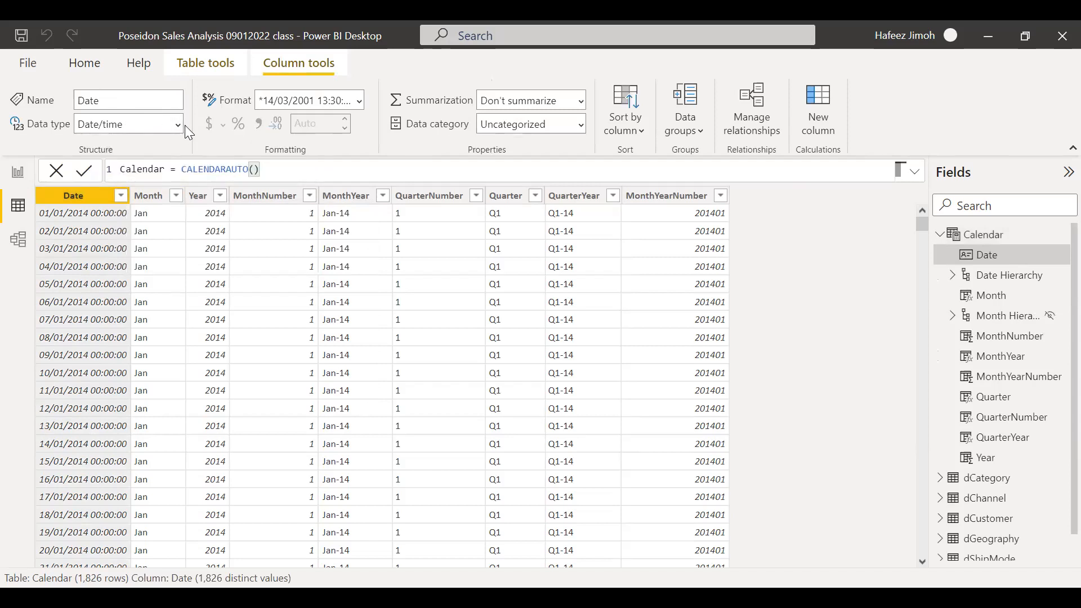
Step: Show the model diagram with the Fields pane collapsed, briefly rechecking the Calendar data
left_click(16, 176)
left_click(17, 238)
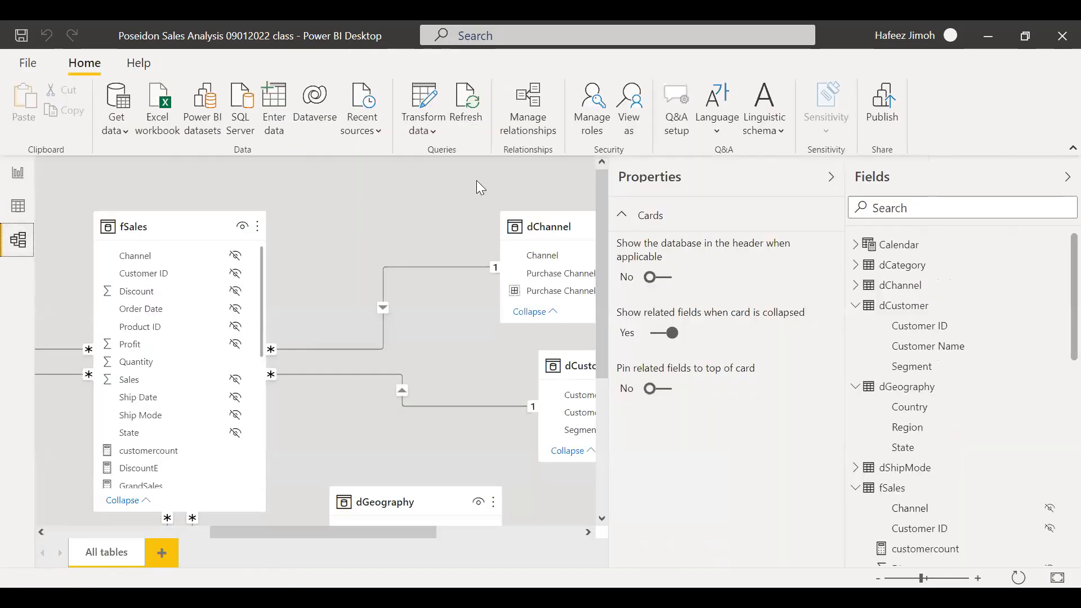
left_click(1059, 184)
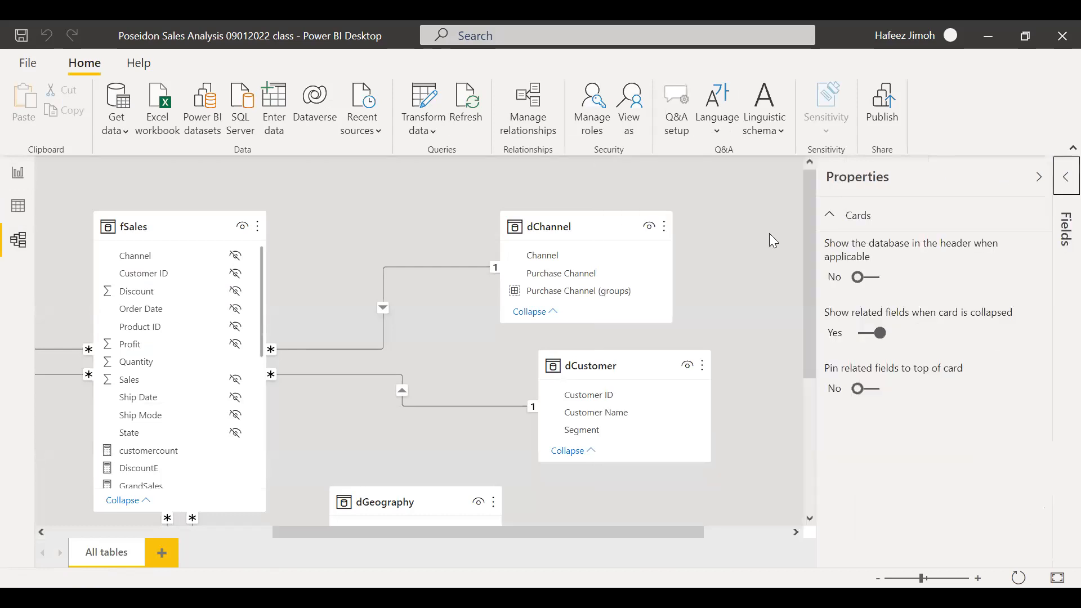
scroll(771, 236, "down", 4, "ctrl")
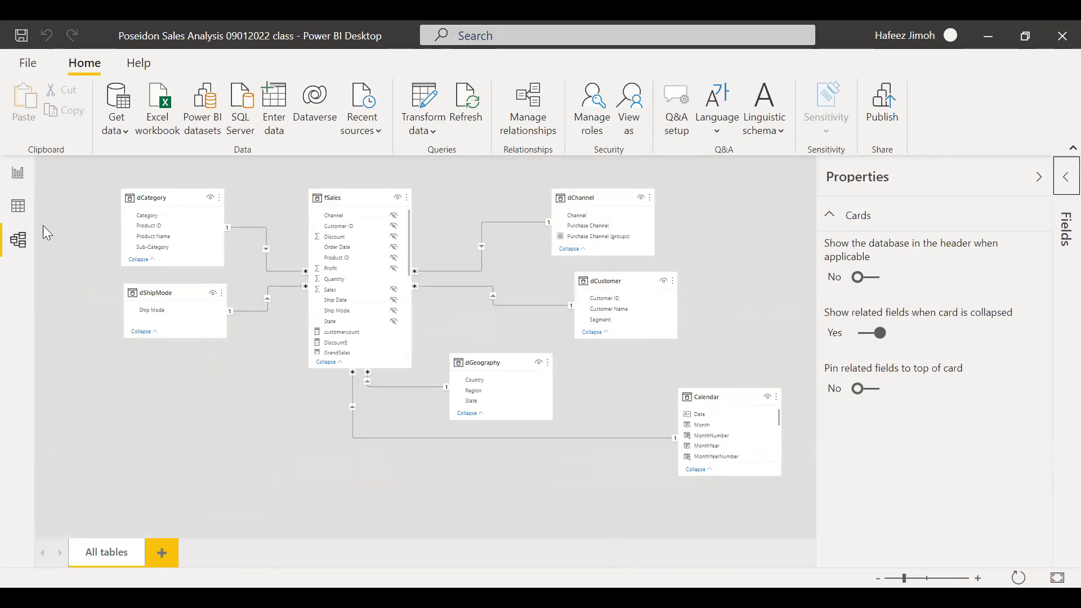
left_click(18, 205)
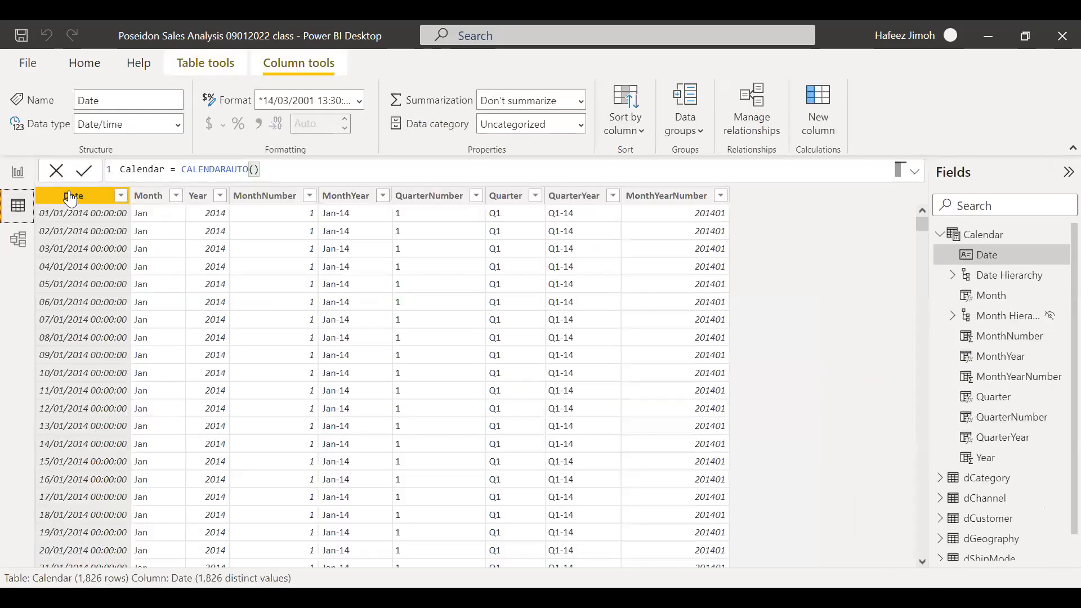
left_click(17, 248)
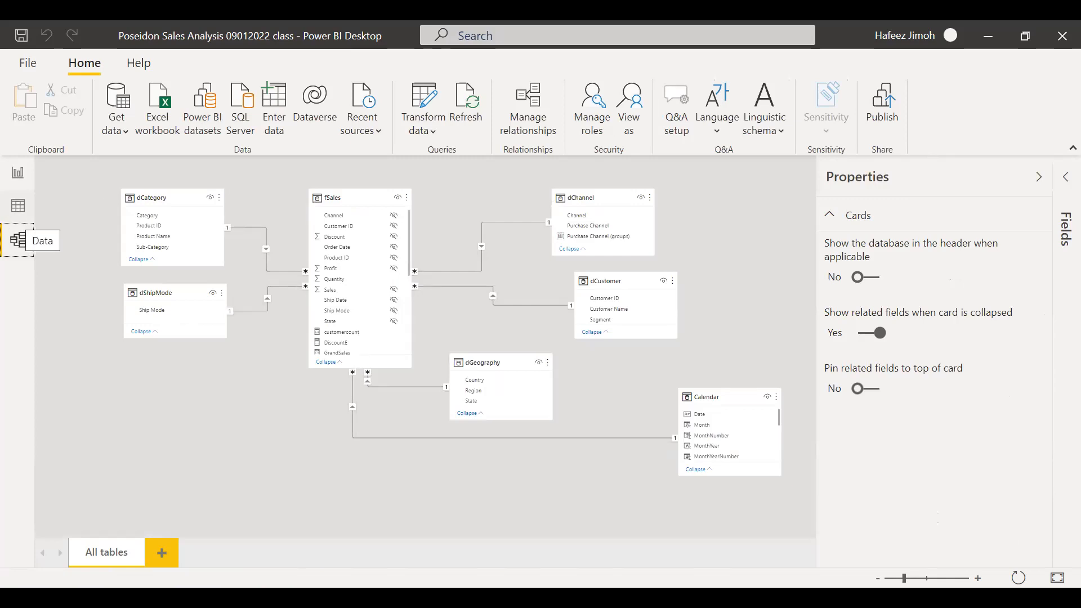
Step: Go to mavenanalytics.io in a new tab and open the Data Playground page
left_click(917, 32)
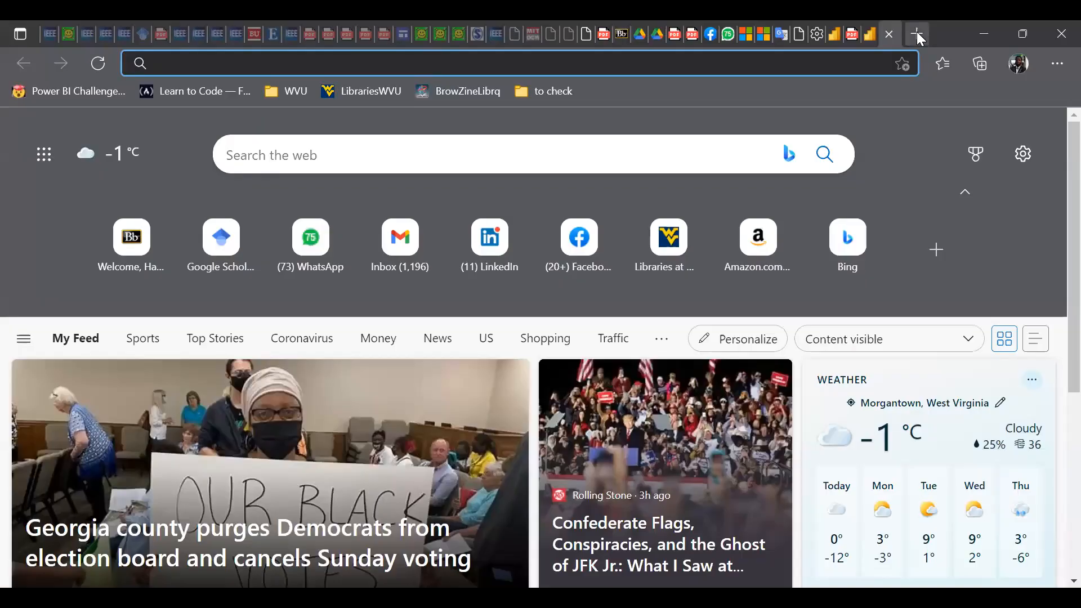
type("mave")
key("Return")
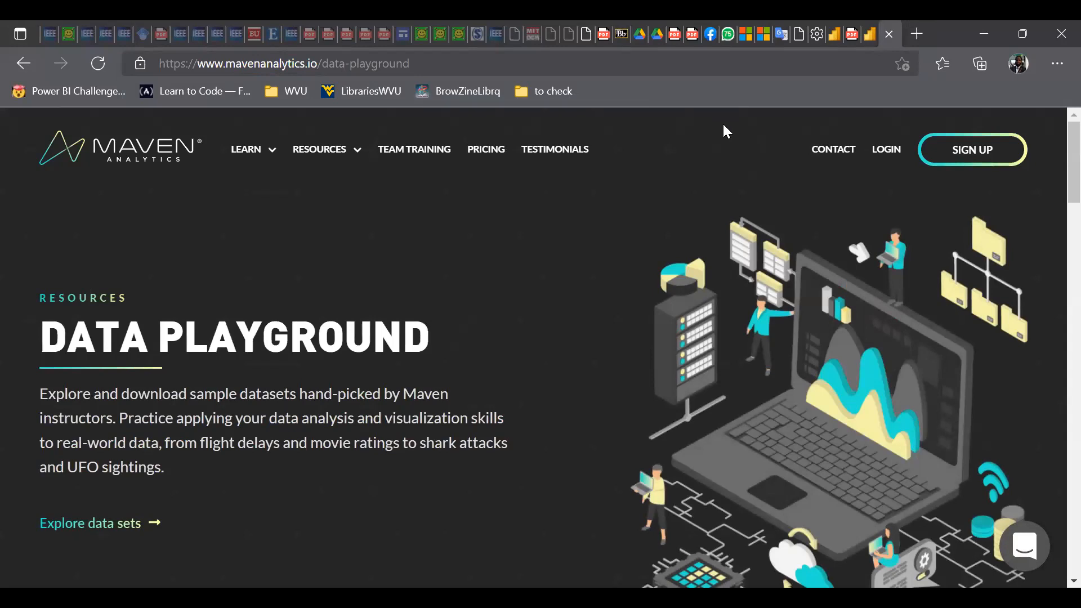
mouse_move(321, 150)
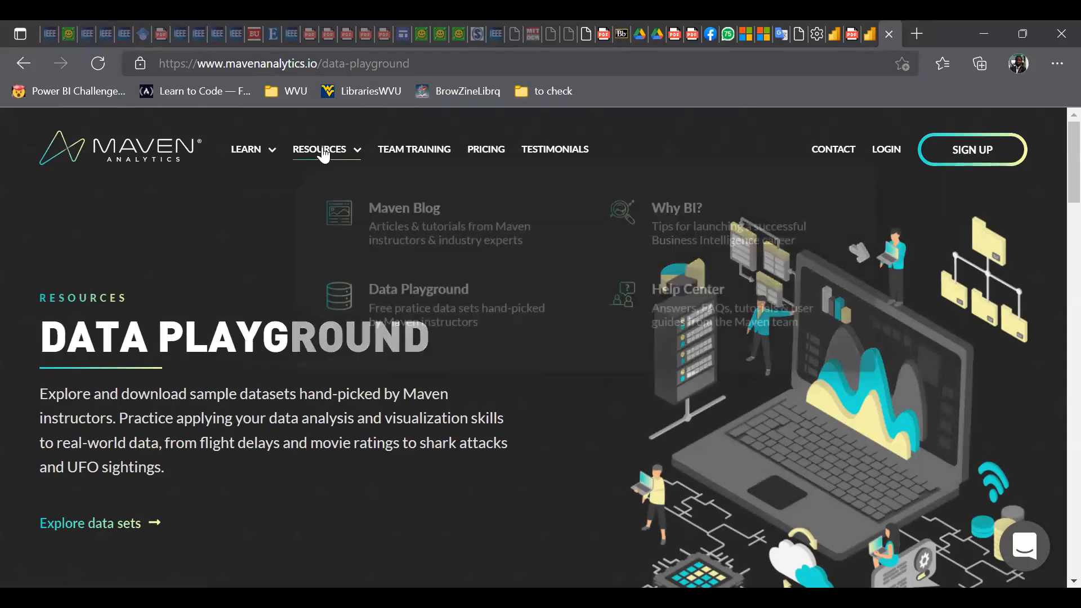
left_click(411, 311)
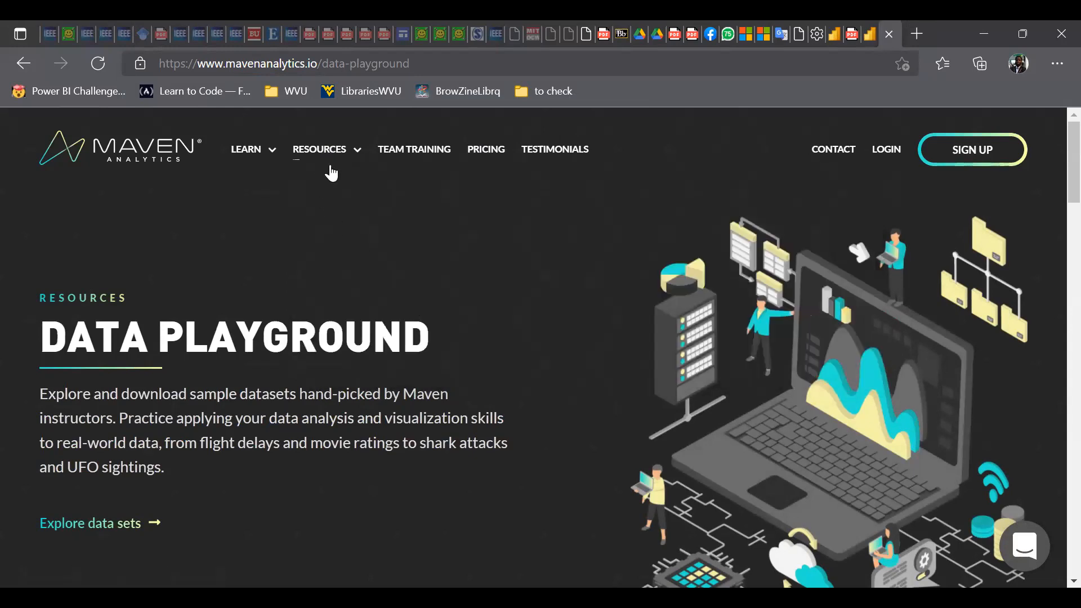
mouse_move(338, 157)
left_click(374, 292)
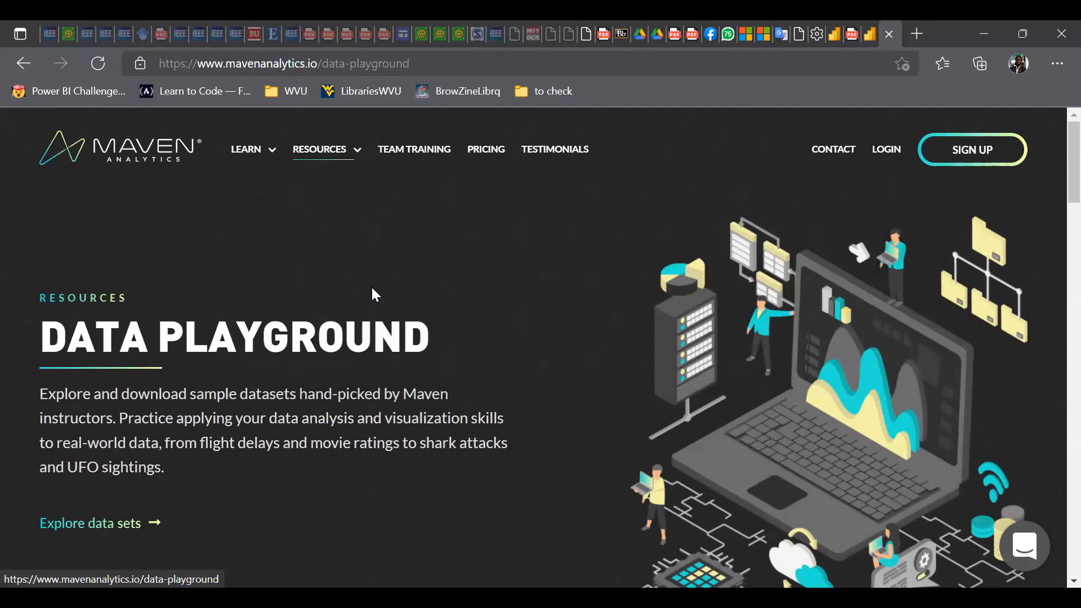
scroll(372, 287, "down", 14)
scroll(417, 290, "up", 4)
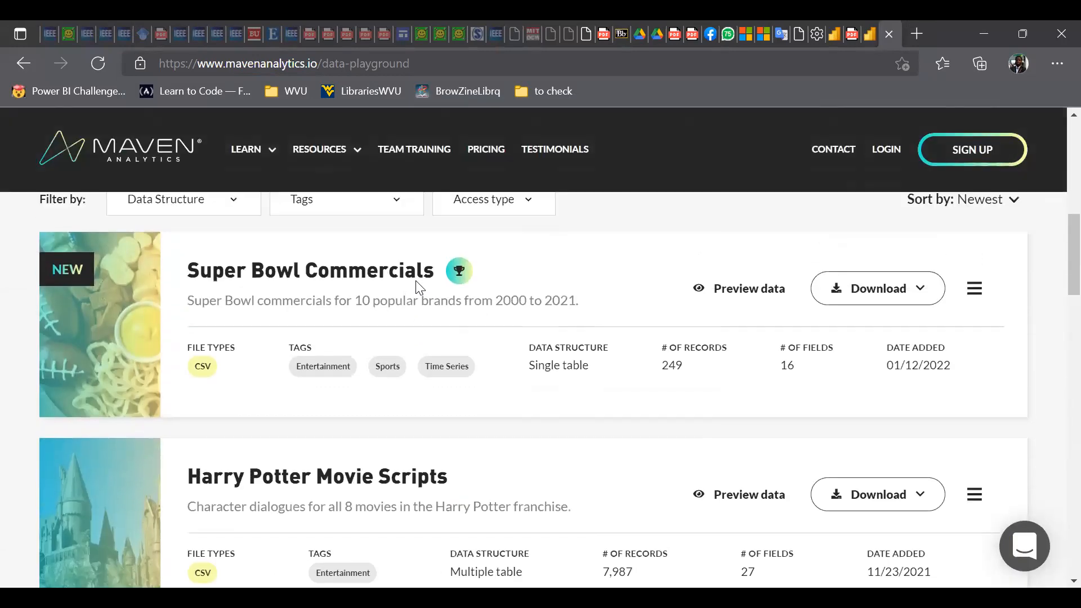
scroll(414, 279, "up", 5)
scroll(366, 298, "down", 3)
Step: Search the Data Playground data sets for 'toy'
left_click(294, 256)
type("maven")
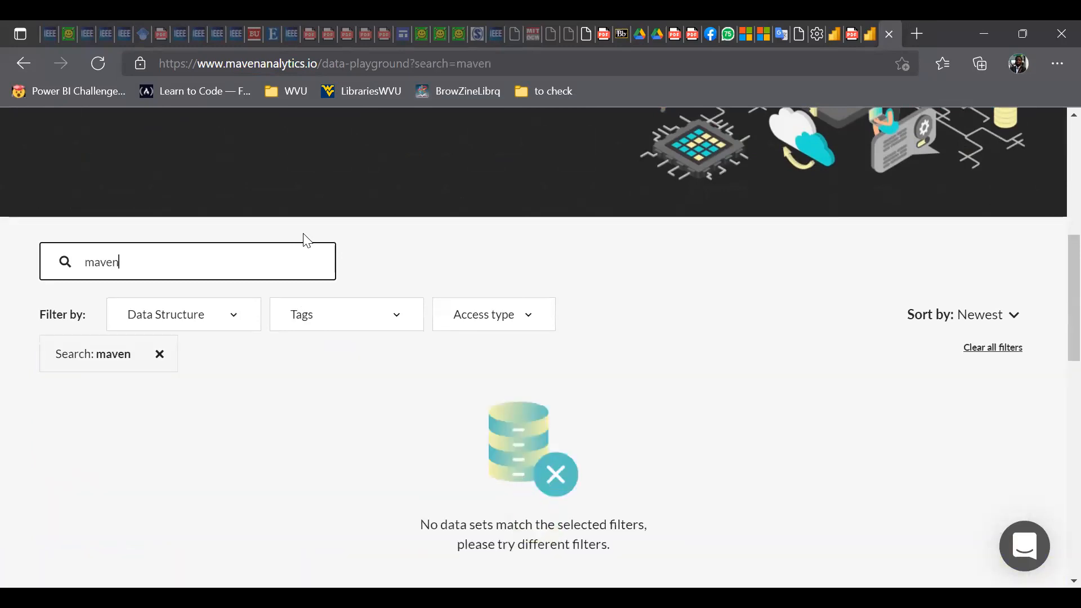
key("BackSpace")
key("BackSpace")
key("BackSpace")
key("BackSpace")
key("BackSpace")
type("toy")
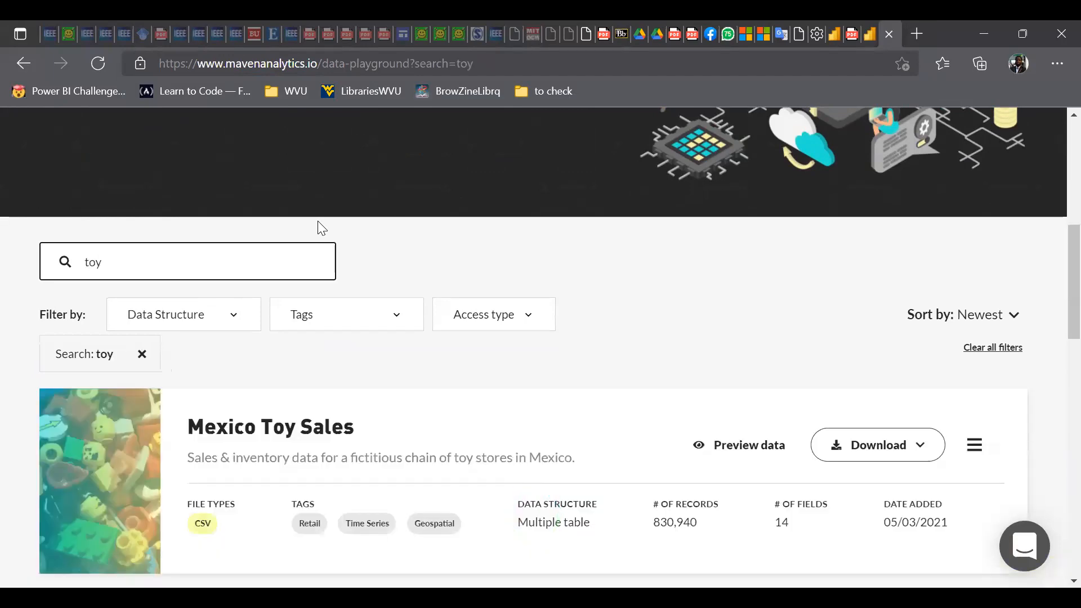
Step: Preview Mexico Toy Sales' Stores and Sales tables, close it, then collapse Power BI's Properties pane
left_click(736, 449)
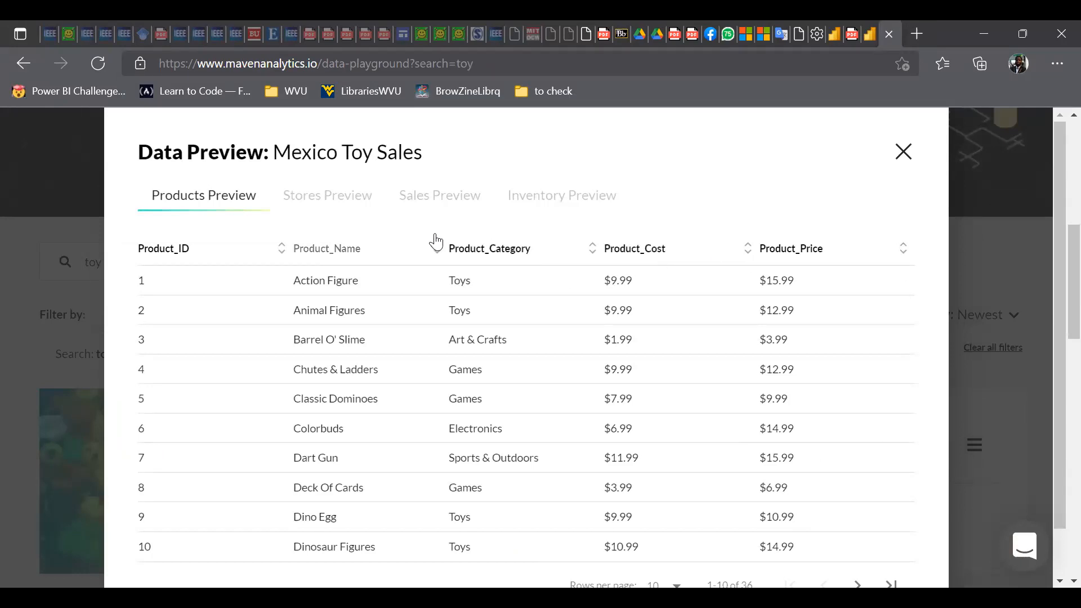
left_click(326, 197)
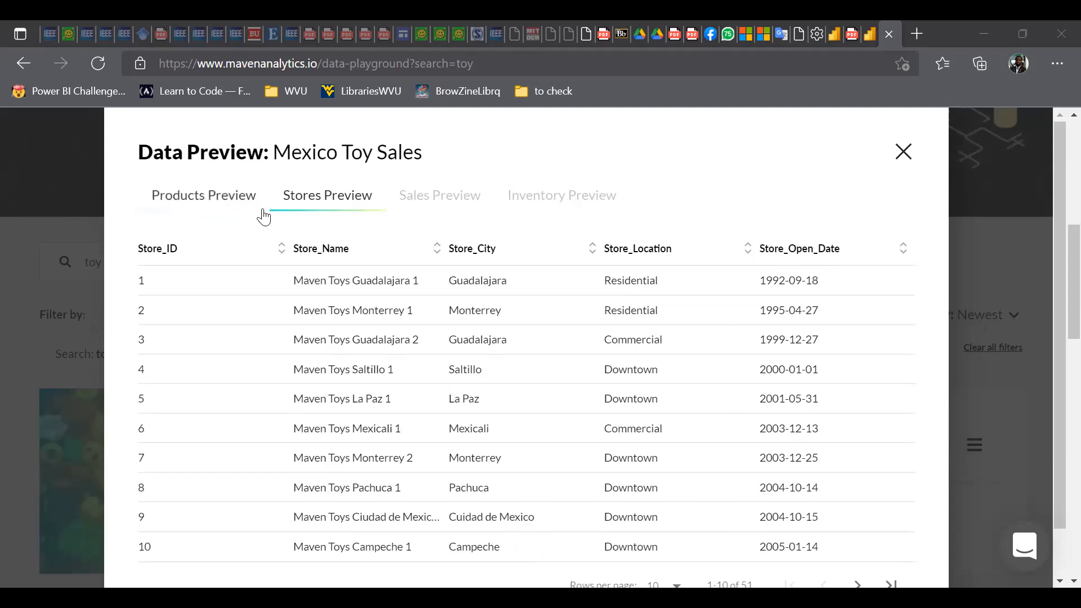
left_click(451, 199)
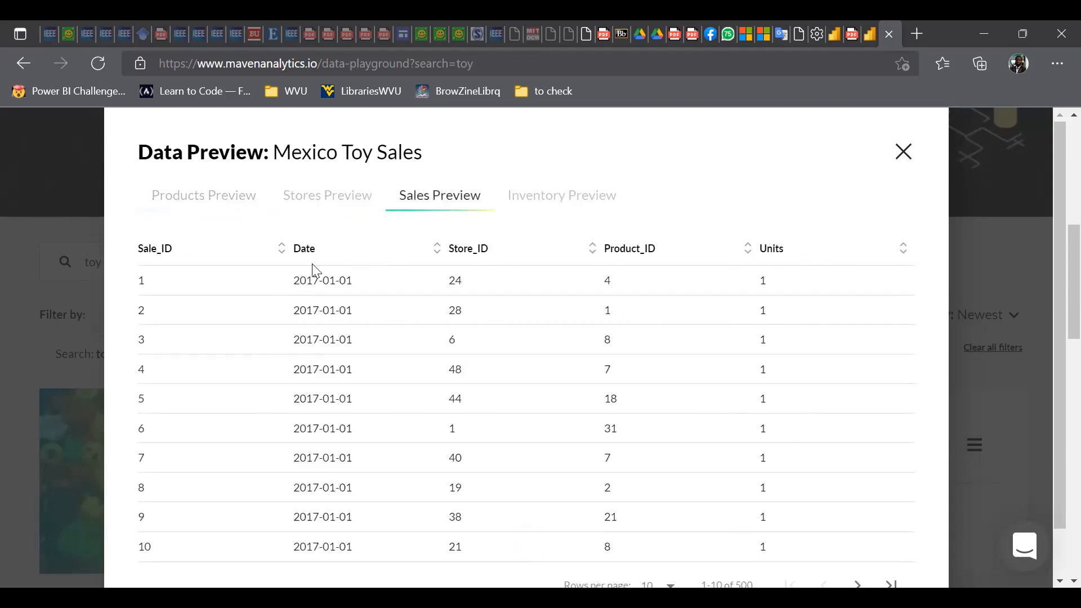
left_click(889, 162)
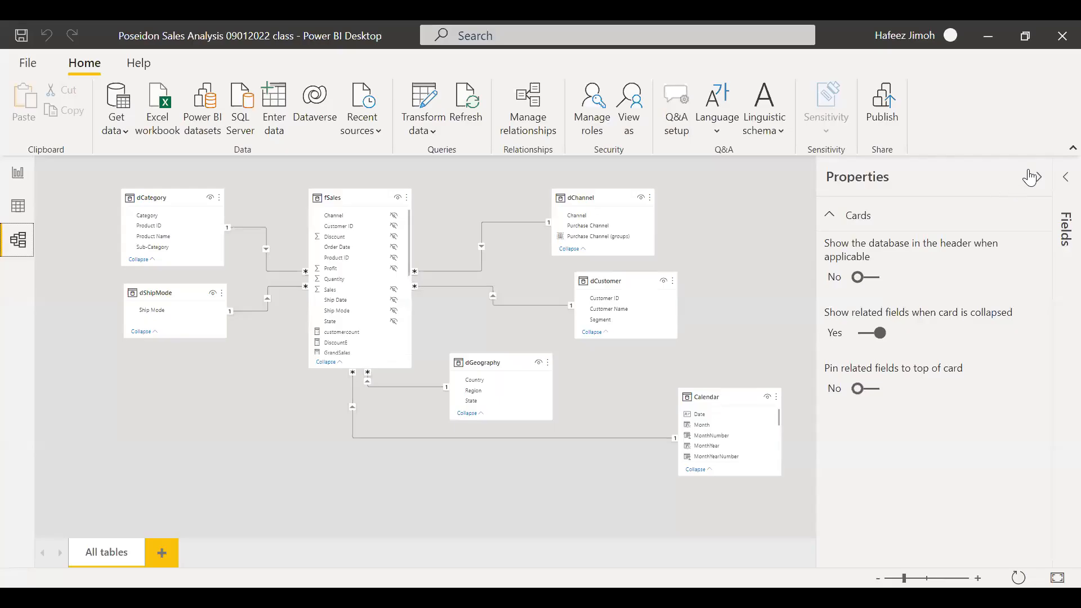
left_click(1032, 178)
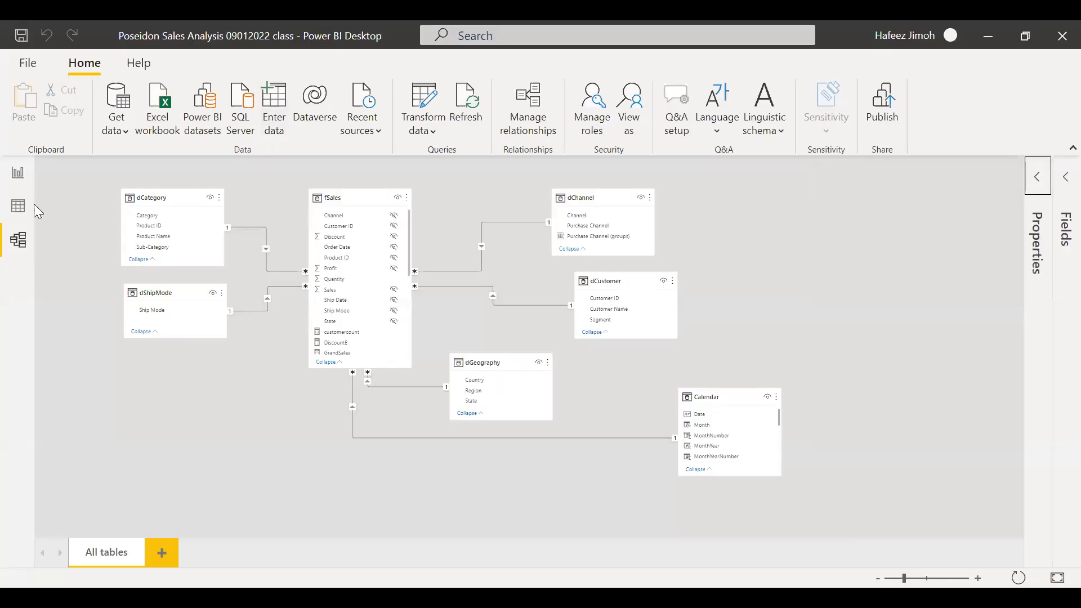
Step: Rewrite the Calendar formula to start CALENDAR(MIN(fSales[Order Date]), replacing CALENDARAUTO()
left_click(18, 206)
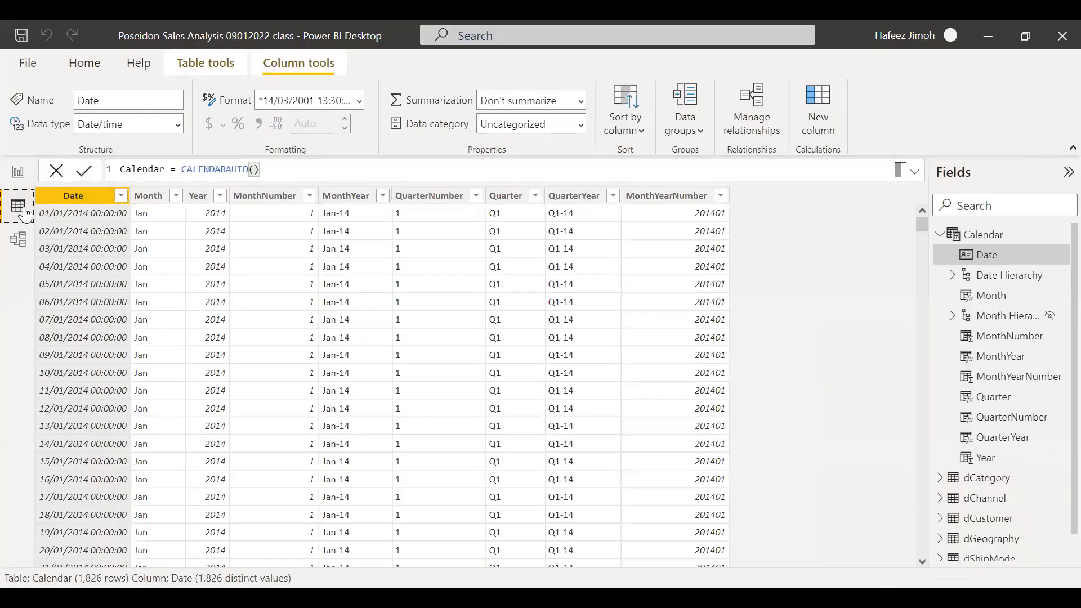
left_click(378, 165)
scroll(378, 165, "up", 3)
key("BackSpace")
key("BackSpace")
key("BackSpace")
key("BackSpace")
key("BackSpace")
key("BackSpace")
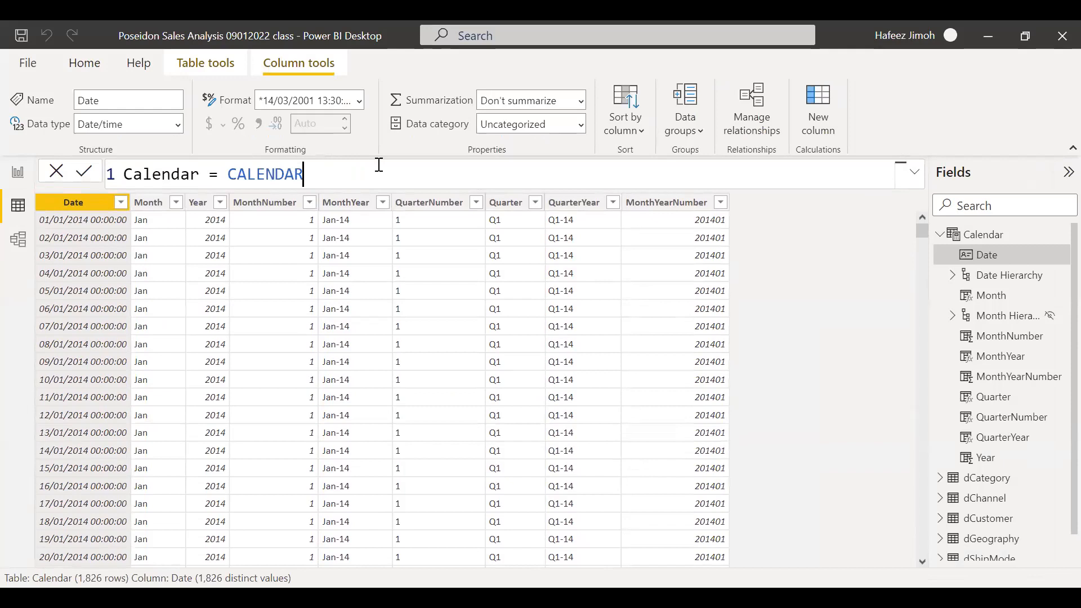
type("(")
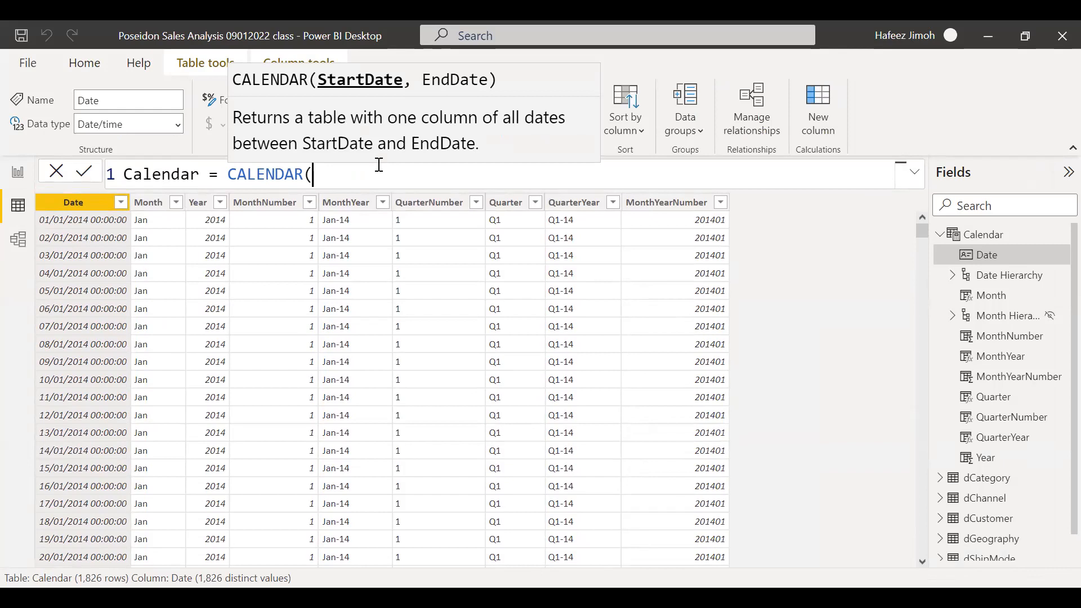
type("min")
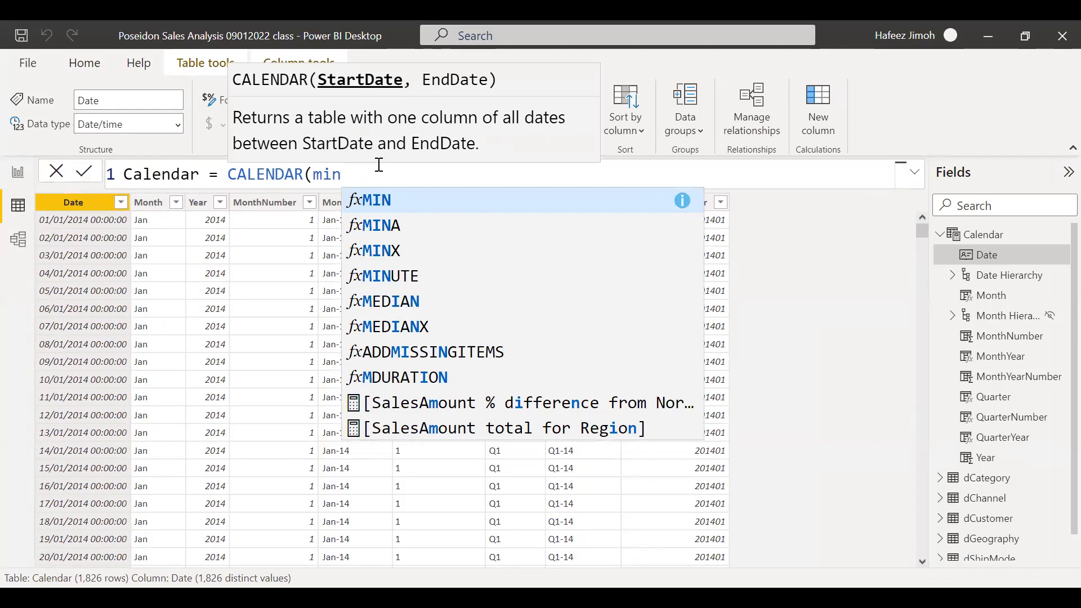
key("Tab")
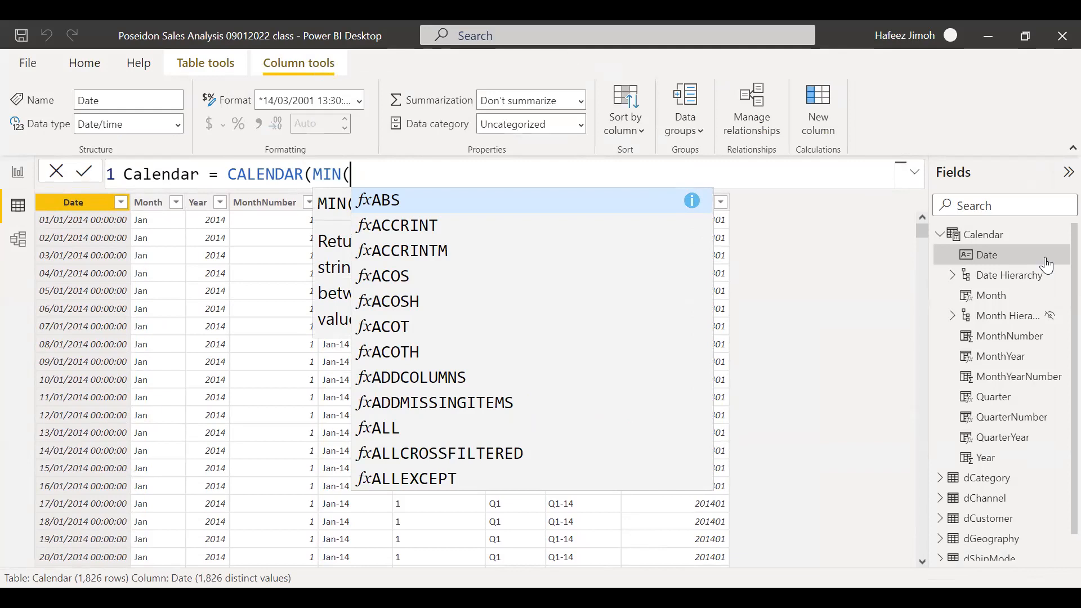
scroll(1045, 261, "down", 1)
type("fsa")
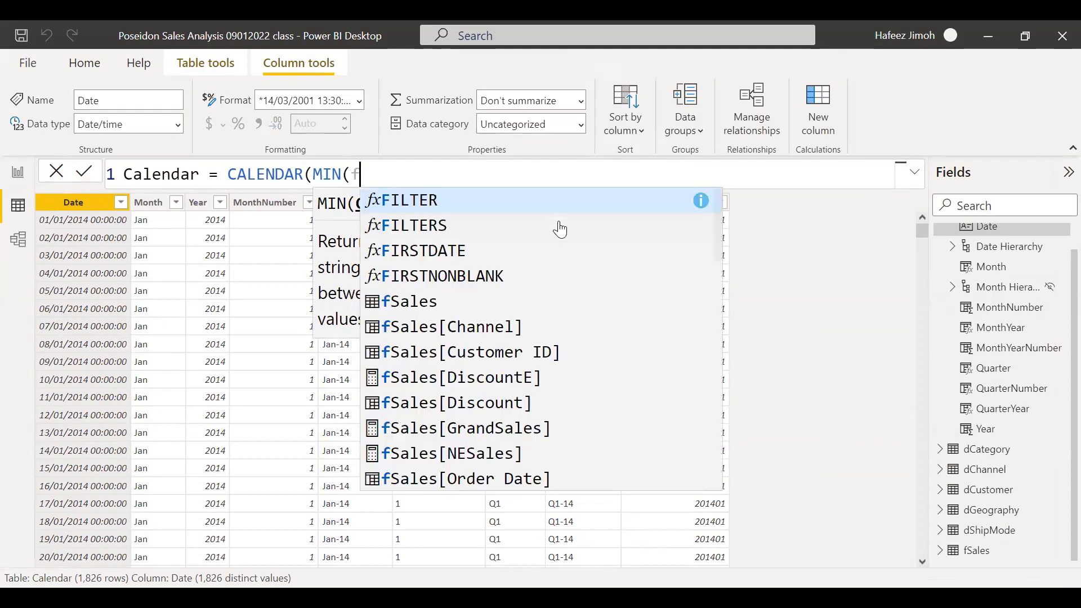
key("Tab")
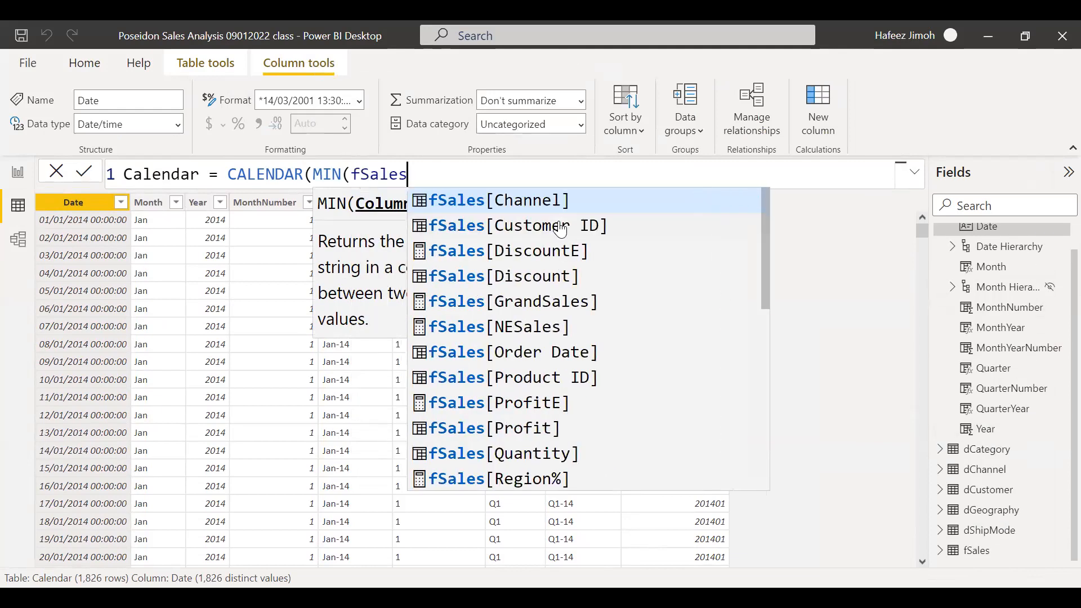
key("Down")
key("Down")
key("Down")
key("Down")
key("Down")
key("Down")
key("Down")
key("Down")
key("Down")
key("Down")
key("Down")
key("Down")
key("Down")
key("Down")
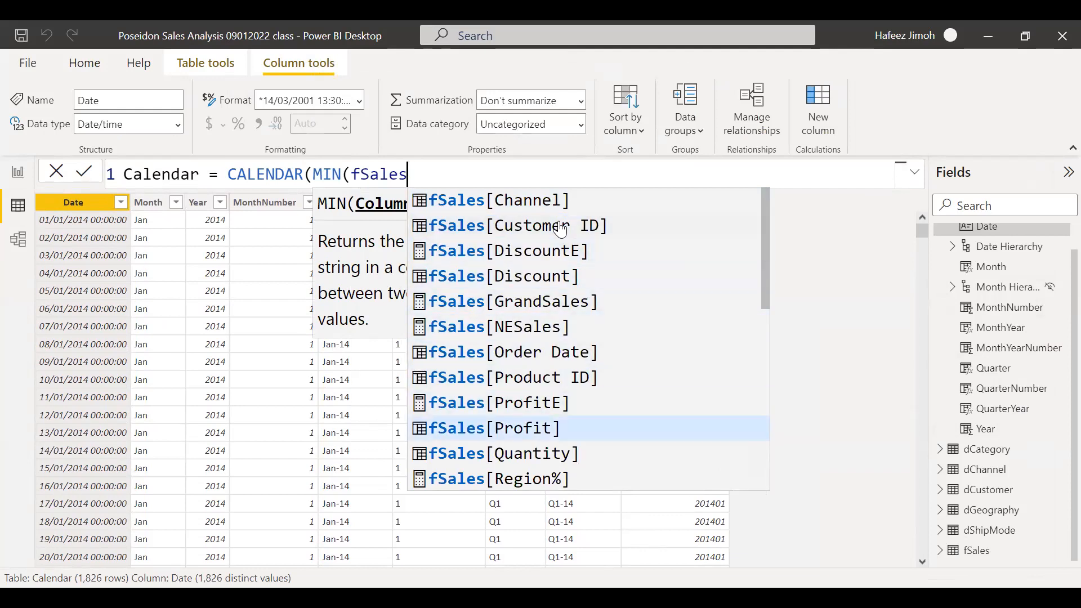
key("Down")
key("Down")
key("Down")
key("Down")
key("Down")
key("Down")
key("Down")
key("Down")
key("Down")
key("Down")
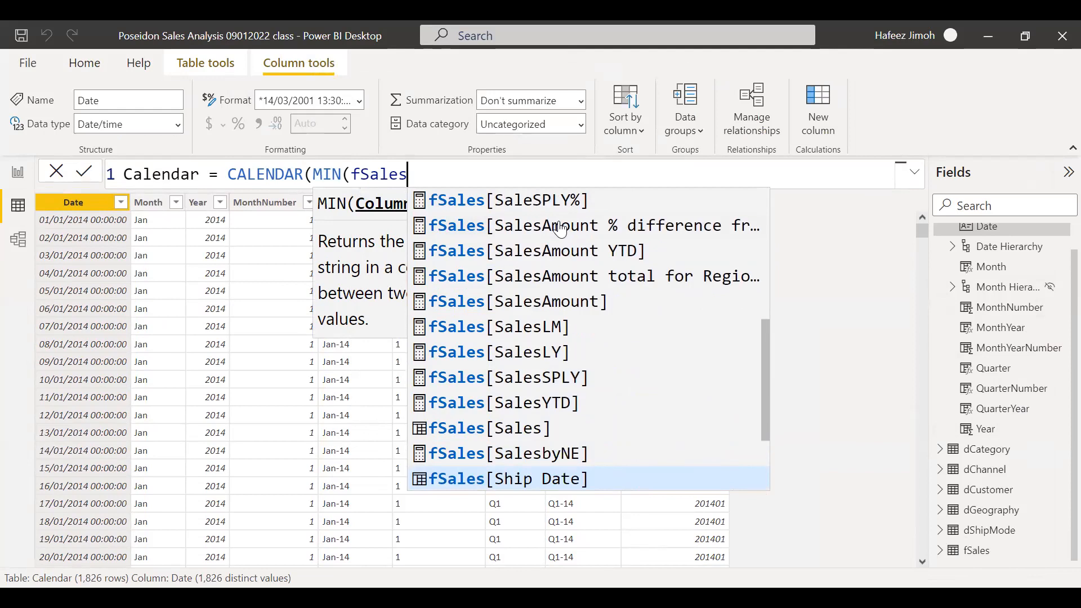
key("Up")
key("Up")
key("Up")
key("Up")
key("Up")
key("Up")
key("Up")
key("Up")
key("Up")
key("Up")
key("Up")
key("Up")
key("Up")
key("Up")
key("Up")
key("Up")
key("Up")
key("Up")
key("Up")
key("Up")
key("Up")
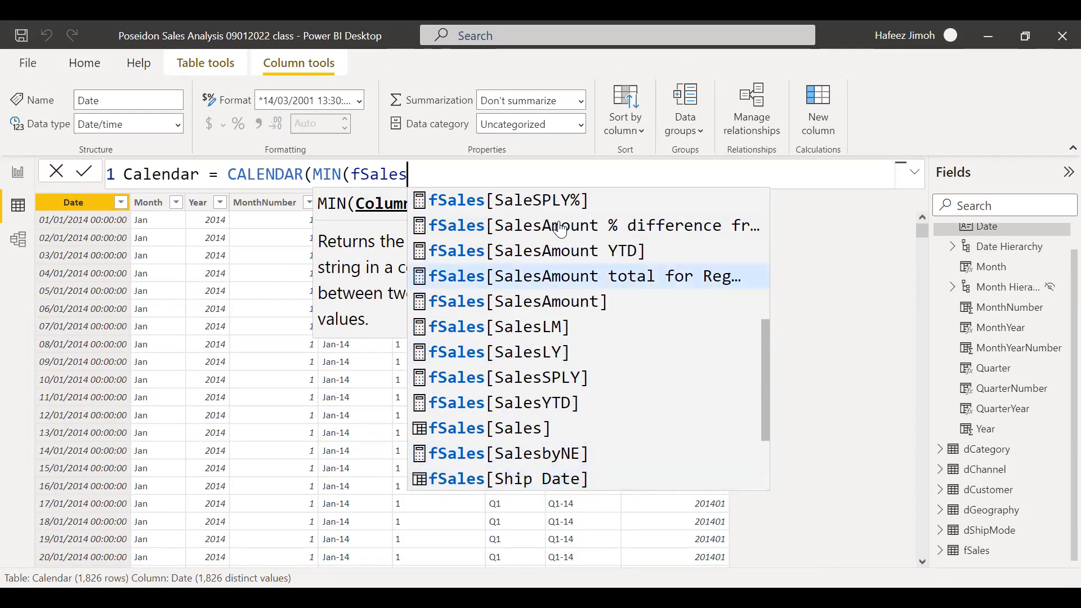
key("Down")
key("Down")
key("Down")
key("Down")
key("Down")
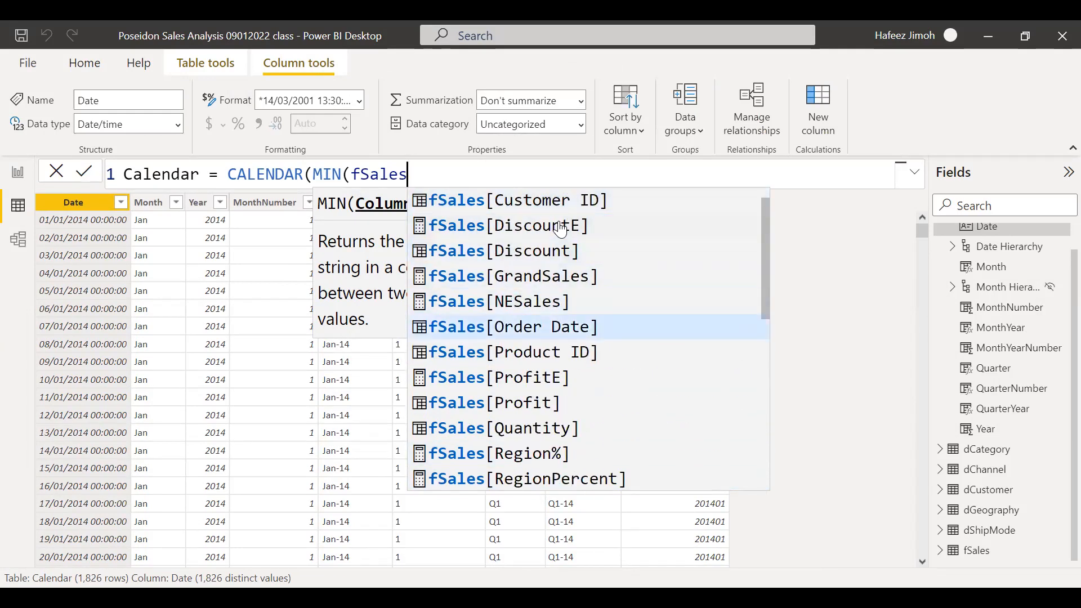
key("Tab")
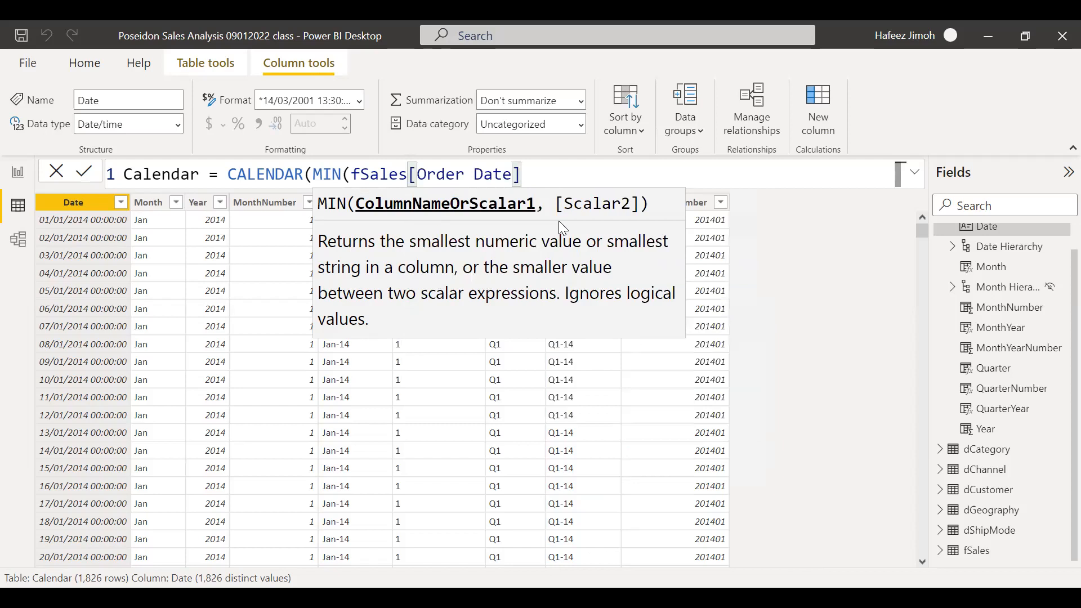
Step: Add MAX(fSales[Order Date]) as the CALENDAR end date and close the formula
type("),")
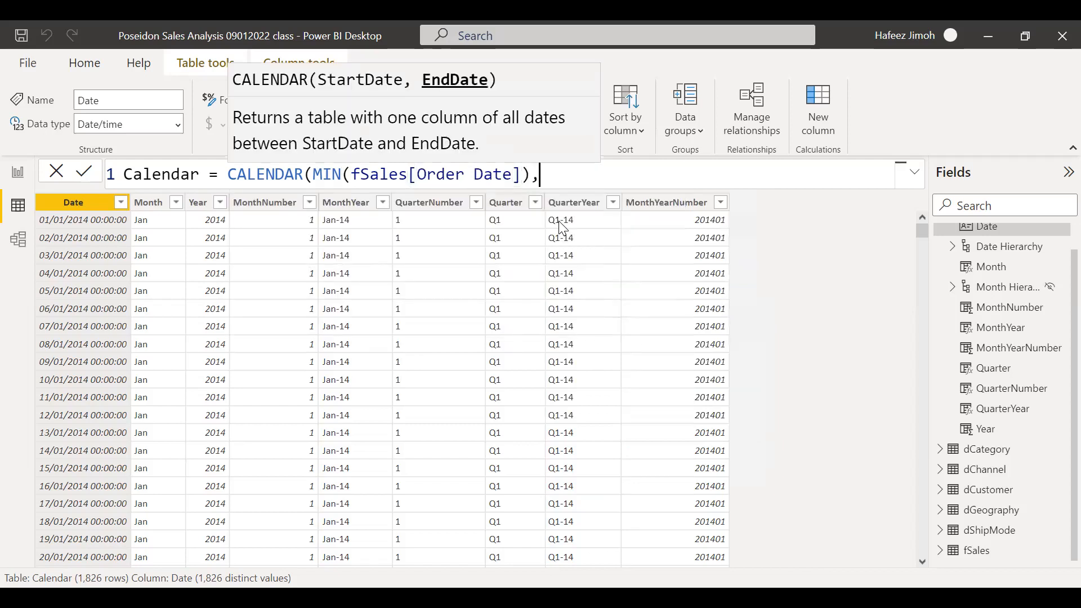
key("Left")
key("shift+Left")
key("shift+Left")
key("shift+Left")
key("shift+Left")
key("shift+Left")
key("shift+Left")
key("shift+Left")
key("shift+Left")
key("shift+Left")
key("shift+Left")
key("shift+Left")
key("shift+Left")
key("shift+Left")
key("shift+Left")
key("shift+Left")
key("shift+Left")
key("shift+Left")
key("shift+Left")
key("shift+Left")
key("shift+Left")
key("shift+Left")
key("shift+Left")
key("shift+Left")
key("ctrl+c")
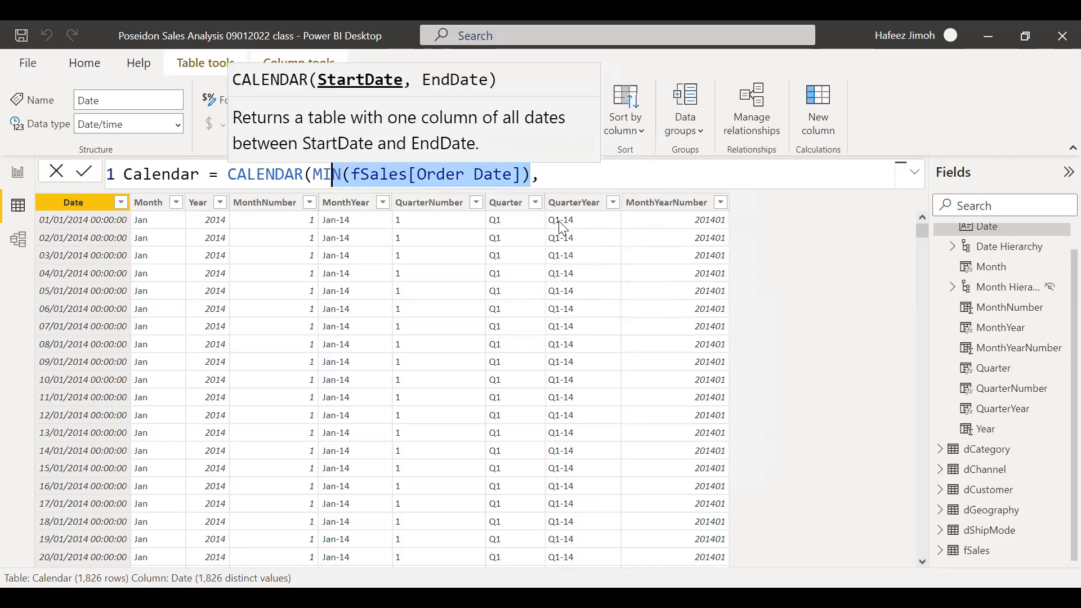
key("Right")
key("Right")
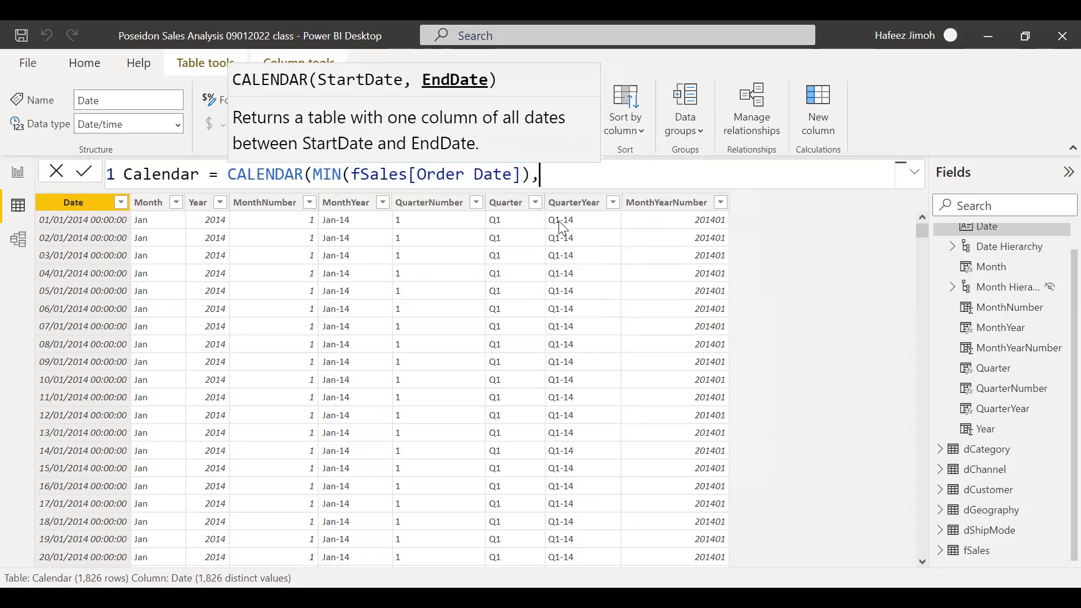
key("ctrl+v")
key("Left")
key("Left")
key("Left")
key("Left")
key("Left")
key("Left")
key("Left")
key("Left")
key("Left")
key("Left")
key("Left")
key("Left")
key("Left")
key("Left")
key("Left")
key("Left")
key("Left")
key("Left")
key("Left")
key("shift+Left")
key("shift+Left")
key("shift+Left")
type("Ma")
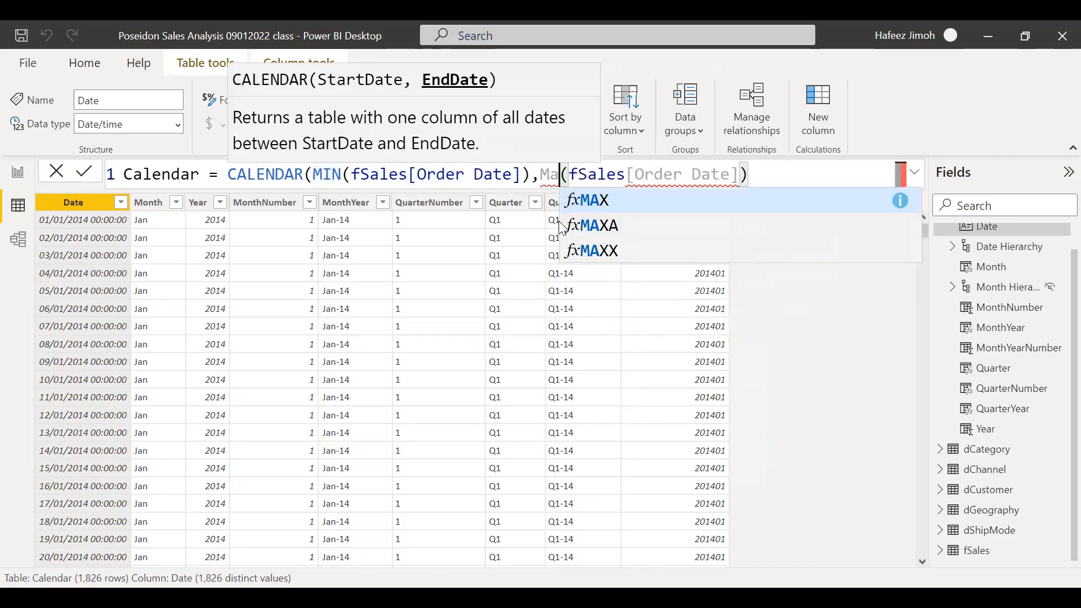
type("x")
key("Tab")
key("Right")
key("Right")
key("Right")
key("Right")
key("Right")
key("Right")
key("Right")
key("Right")
key("Right")
key("Right")
key("Right")
key("Right")
key("Right")
key("Right")
key("Right")
key("Right")
key("Right")
key("Right")
key("Right")
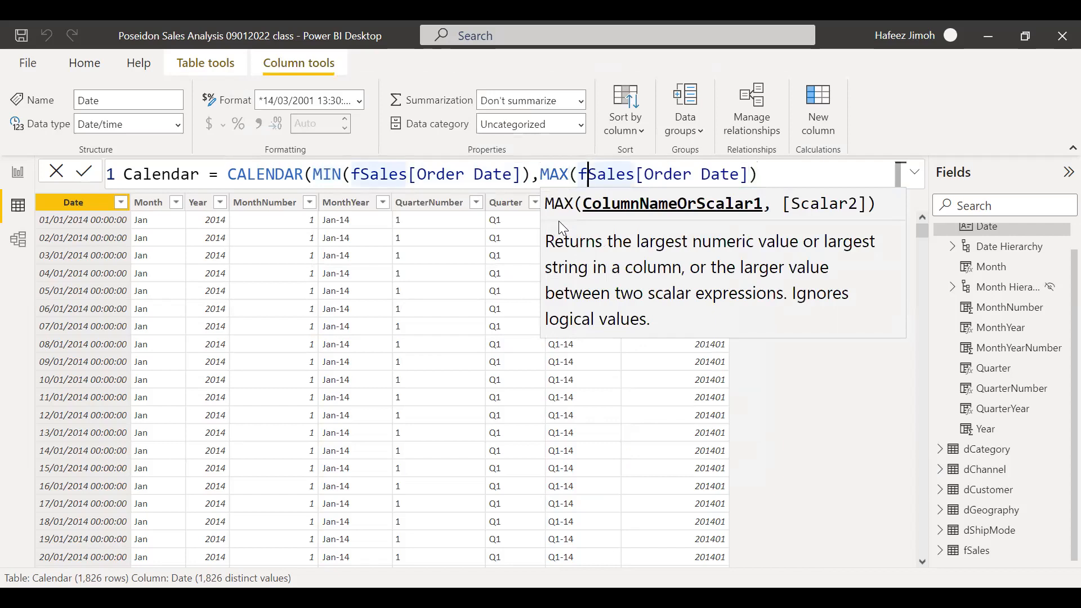
type(")")
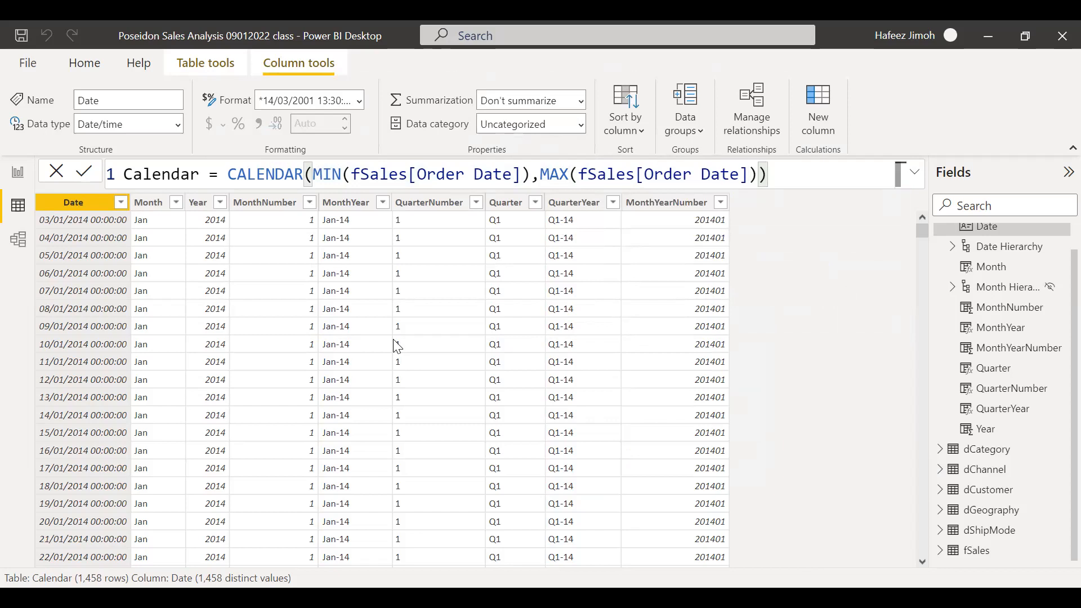
left_click(742, 179)
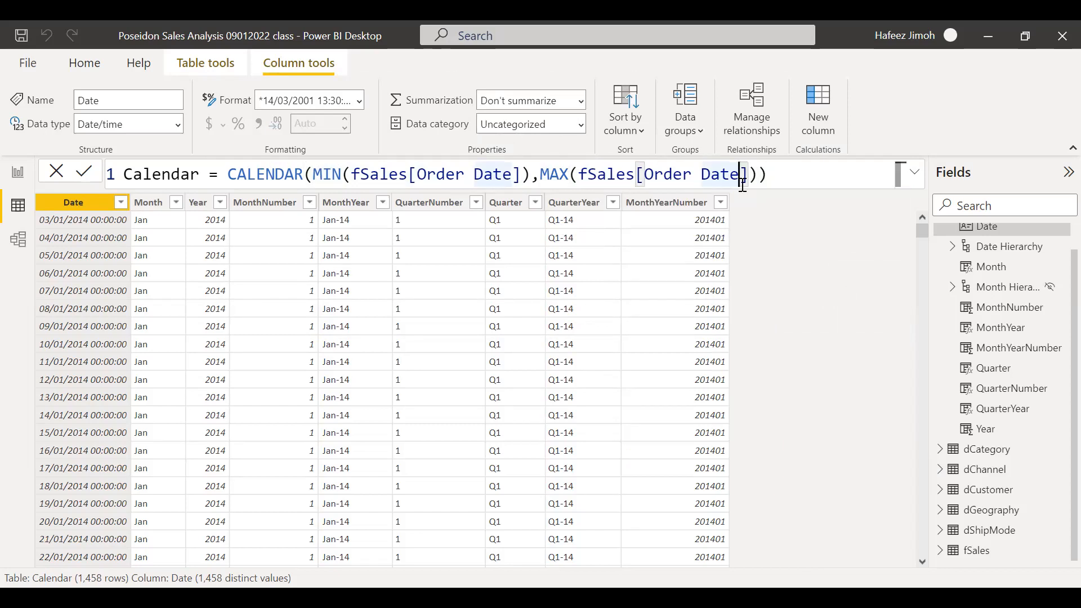
left_click(761, 175)
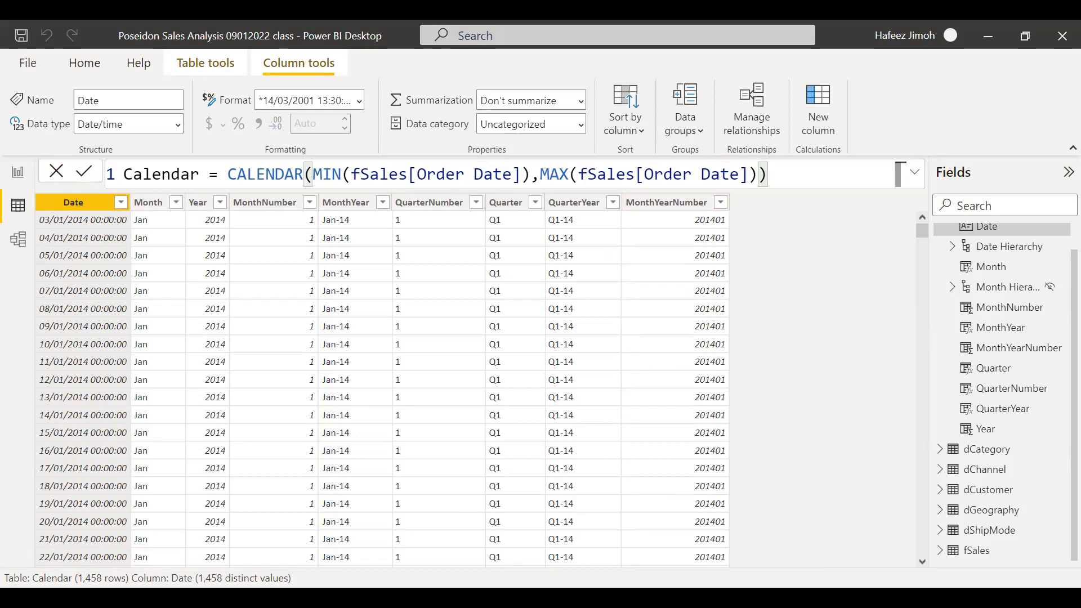
key("alt+Tab")
key("ctrl+l")
type("c")
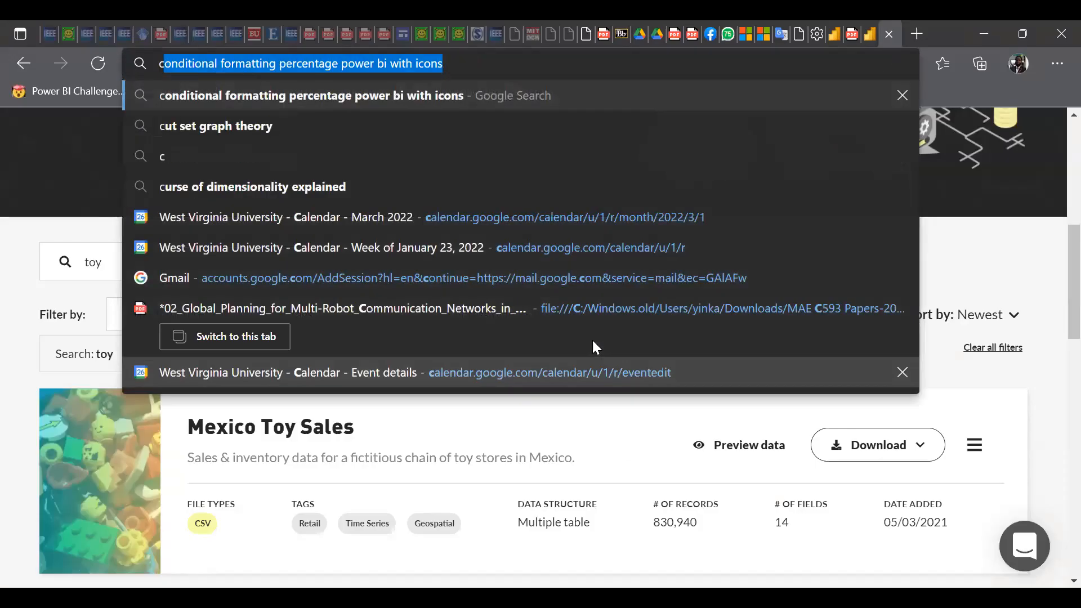
type("urrent datew")
key("BackSpace")
key("ctrl+a")
type("todays")
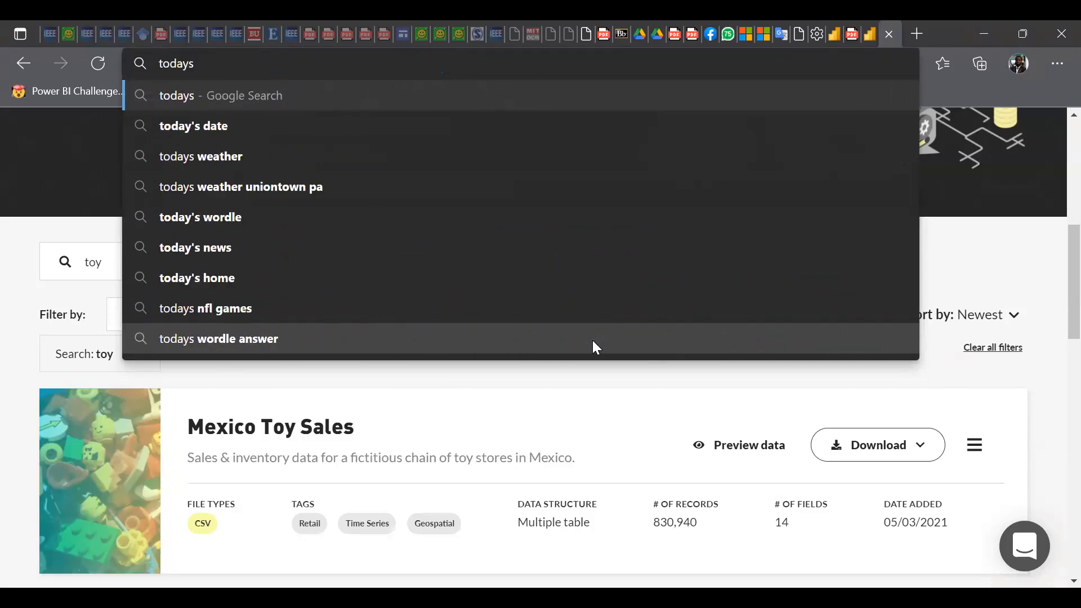
key("Down")
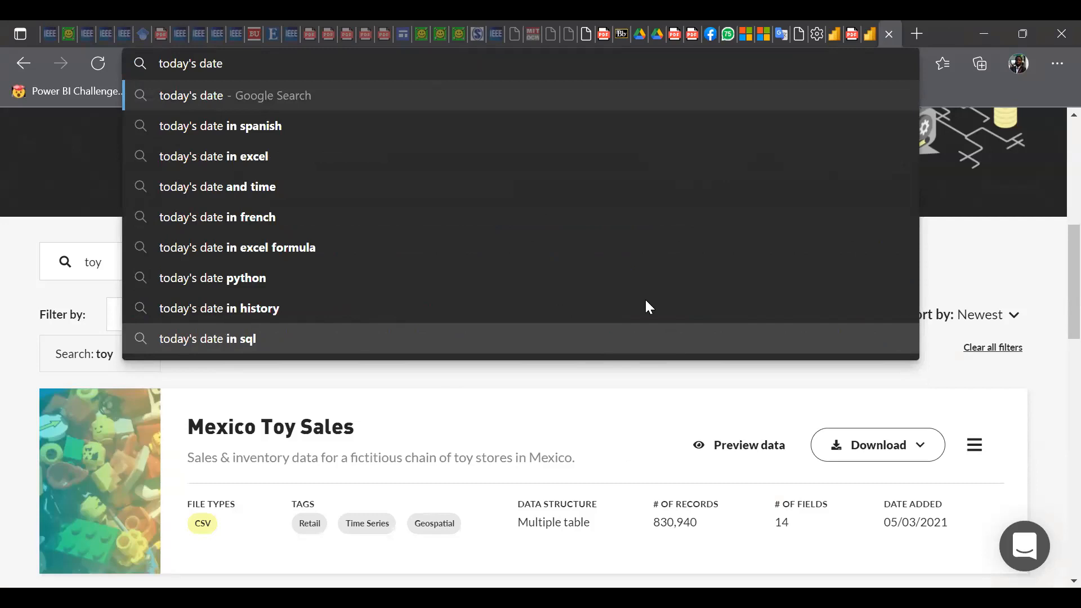
key("alt+Tab")
left_click_drag(762, 173, 539, 174)
Step: Replace the Calendar end date with TODAY() and scroll to confirm 2,950 rows through 30/01/2022
type("to")
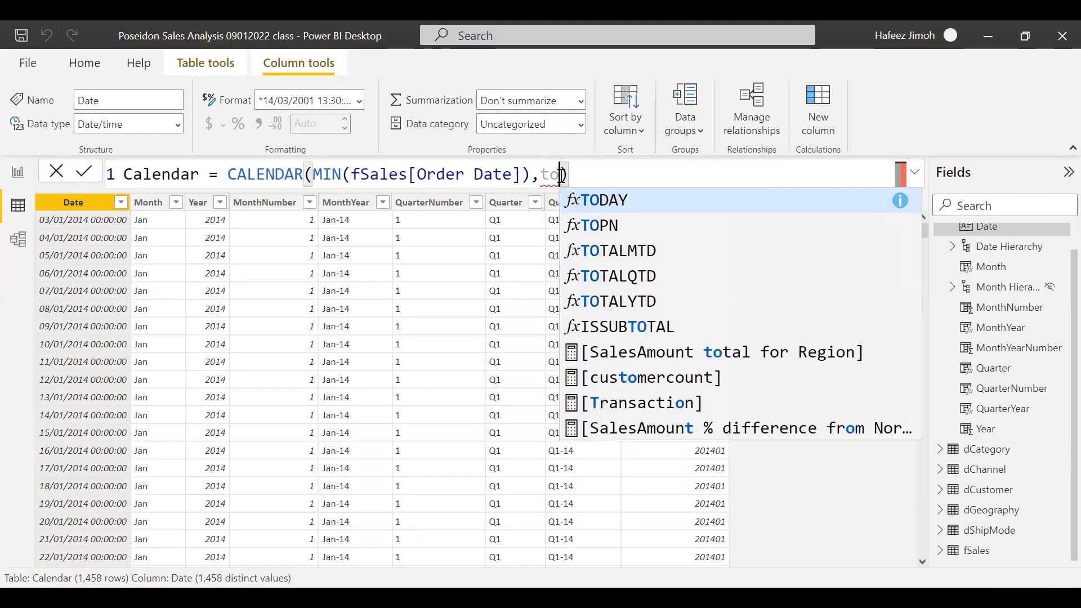
key("Tab")
key("End")
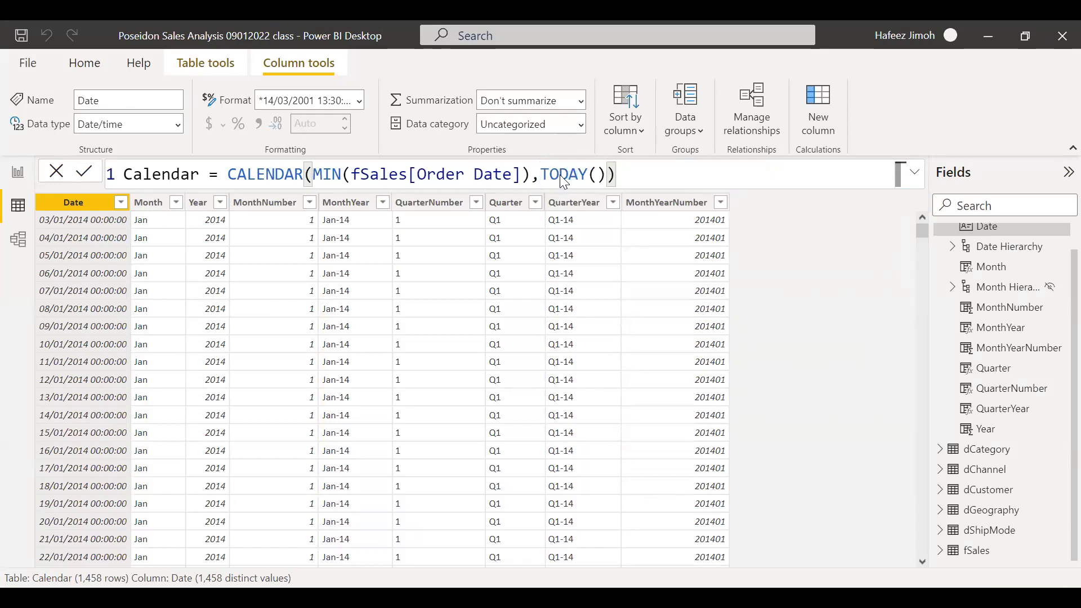
key("Return")
left_click_drag(922, 233, 922, 547)
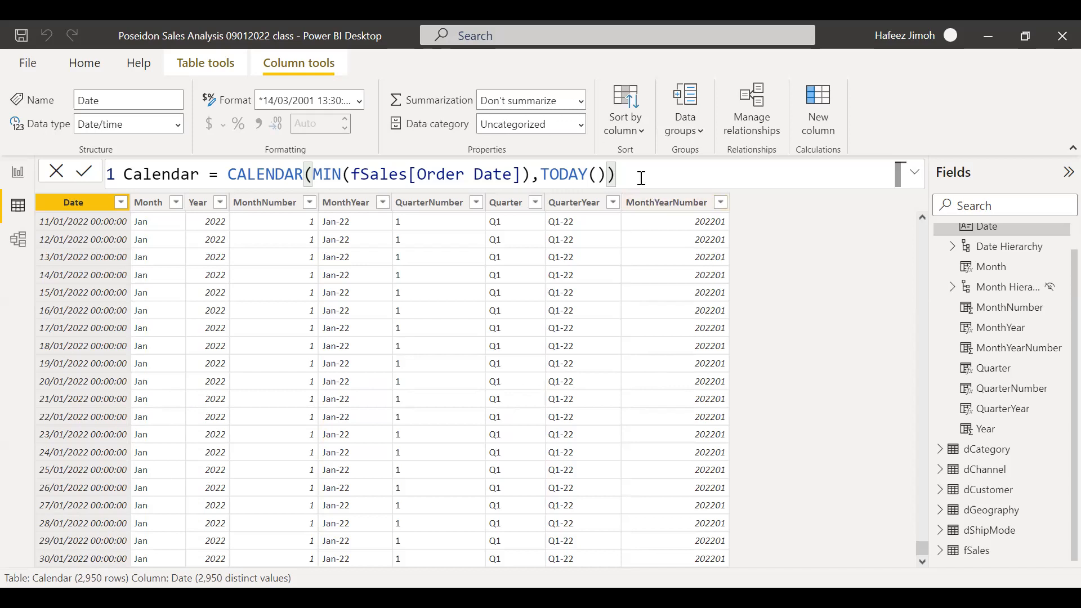
left_click_drag(924, 549, 921, 221)
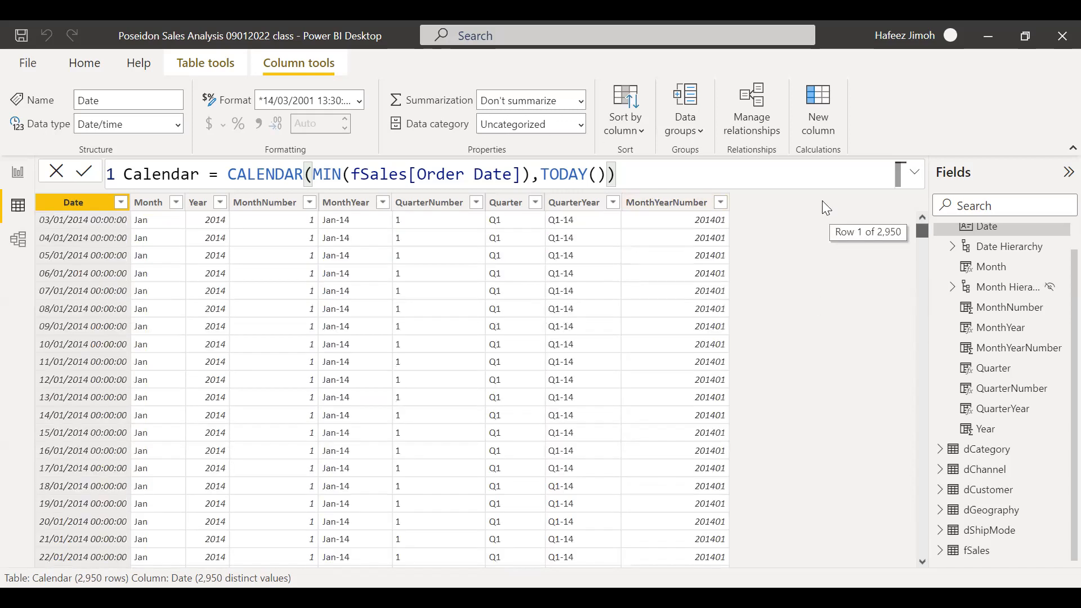
left_click_drag(610, 175, 545, 165)
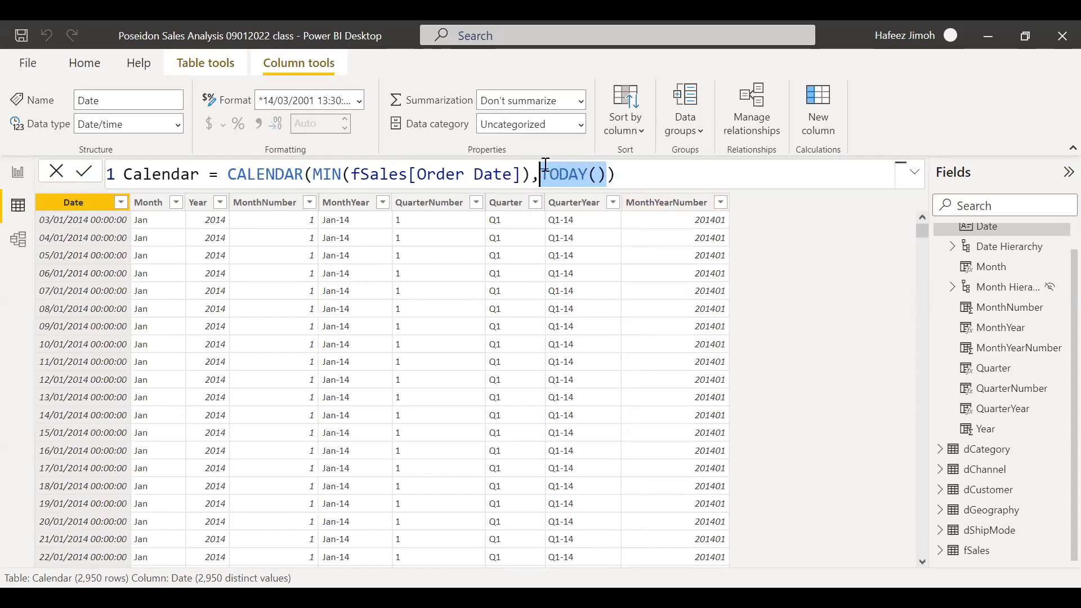
Step: Replace the Calendar formula's TODAY() end date with "30/01/2022" and confirm it
key("BackSpace")
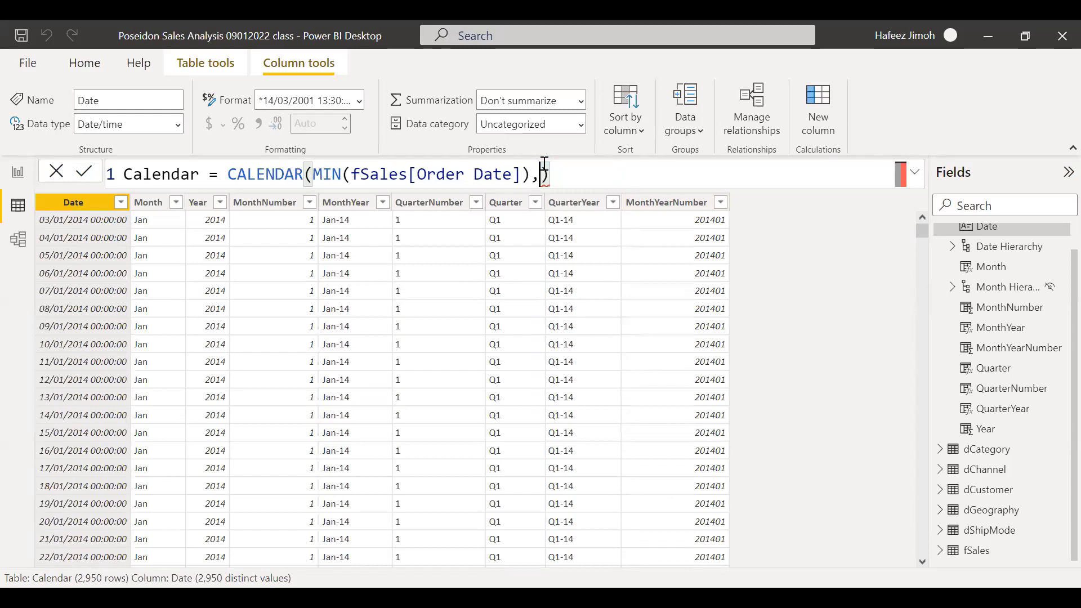
type("\"")
type("30/0")
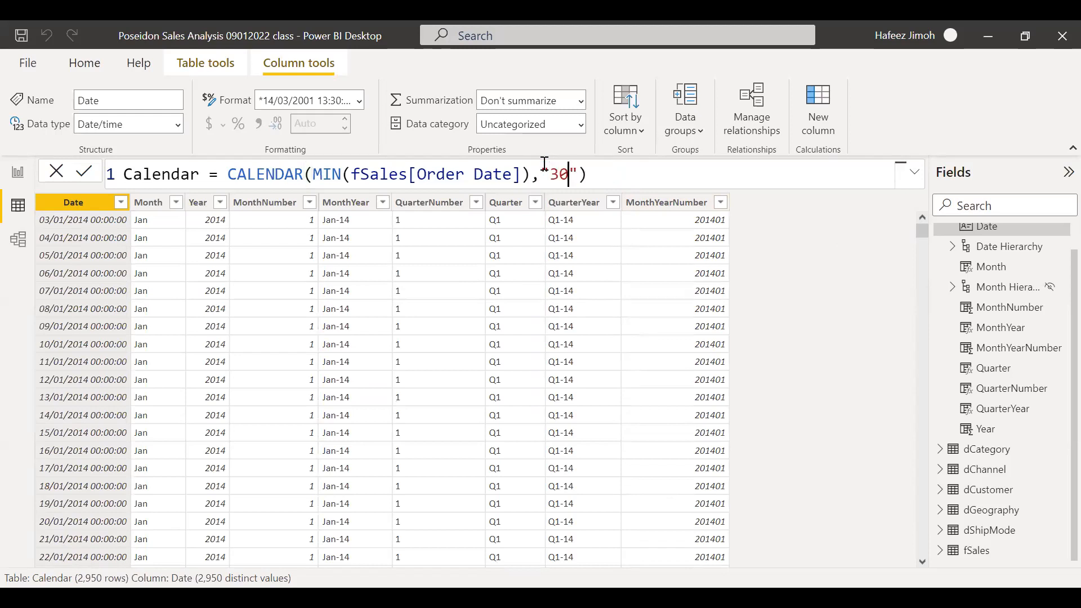
type("1/2022")
key("Right")
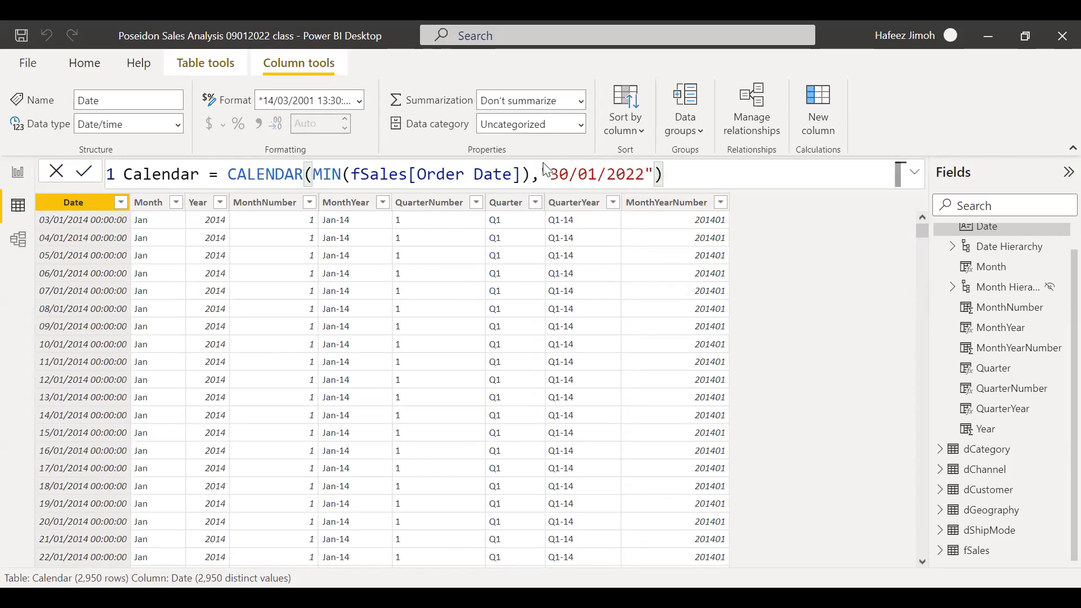
left_click_drag(922, 231, 861, 231)
Step: Review the whole Calendar formula in the expanded formula bar, then collapse it to one line
left_click_drag(666, 174, 48, 170)
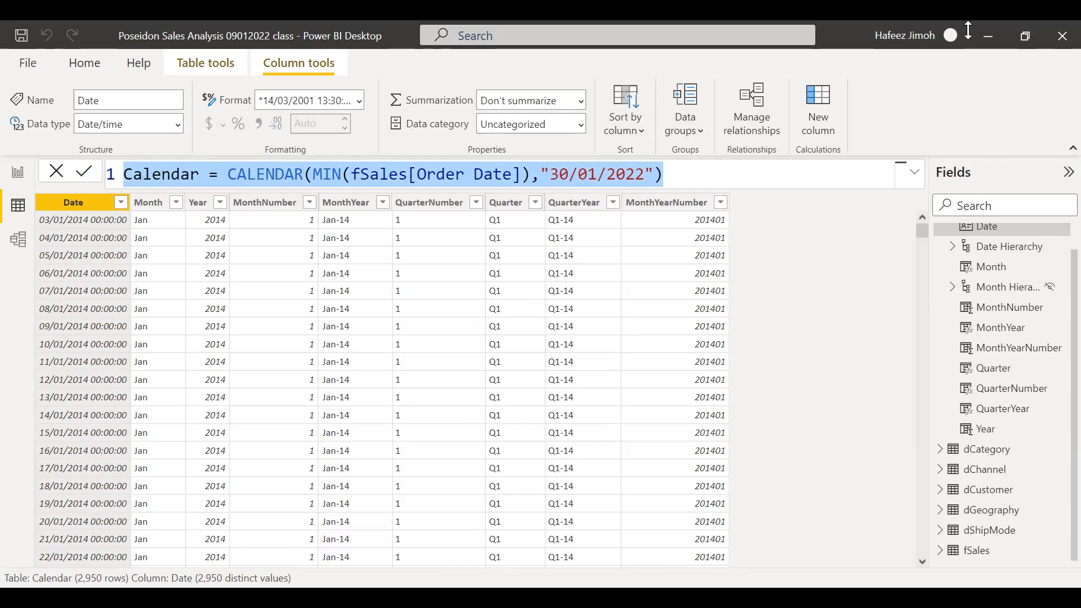
left_click(913, 178)
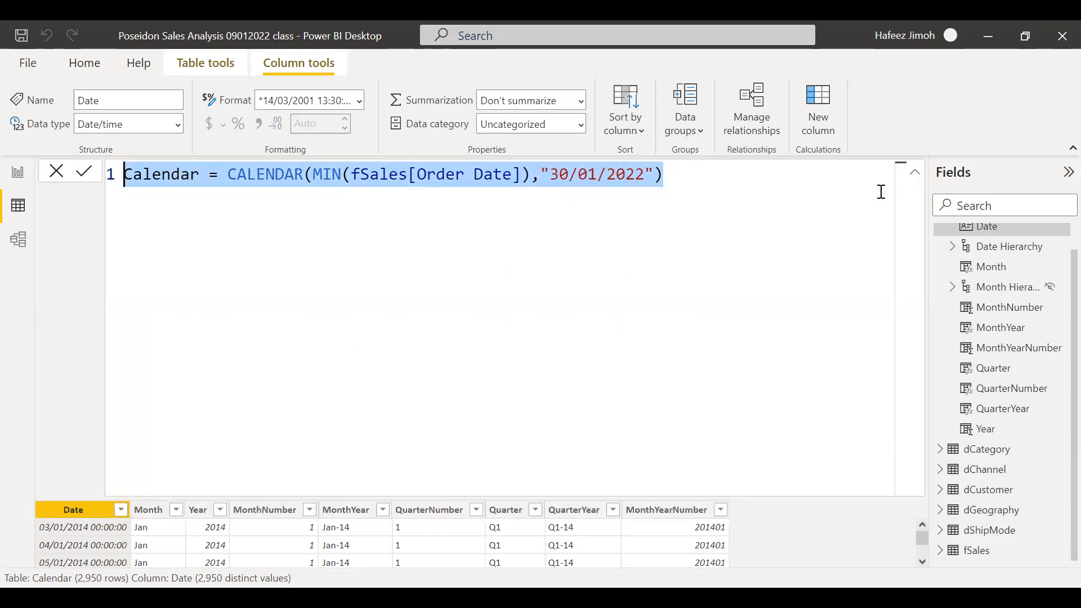
left_click(692, 447)
key("ctrl+a")
left_click(396, 374)
key("ctrl+a")
left_click(913, 178)
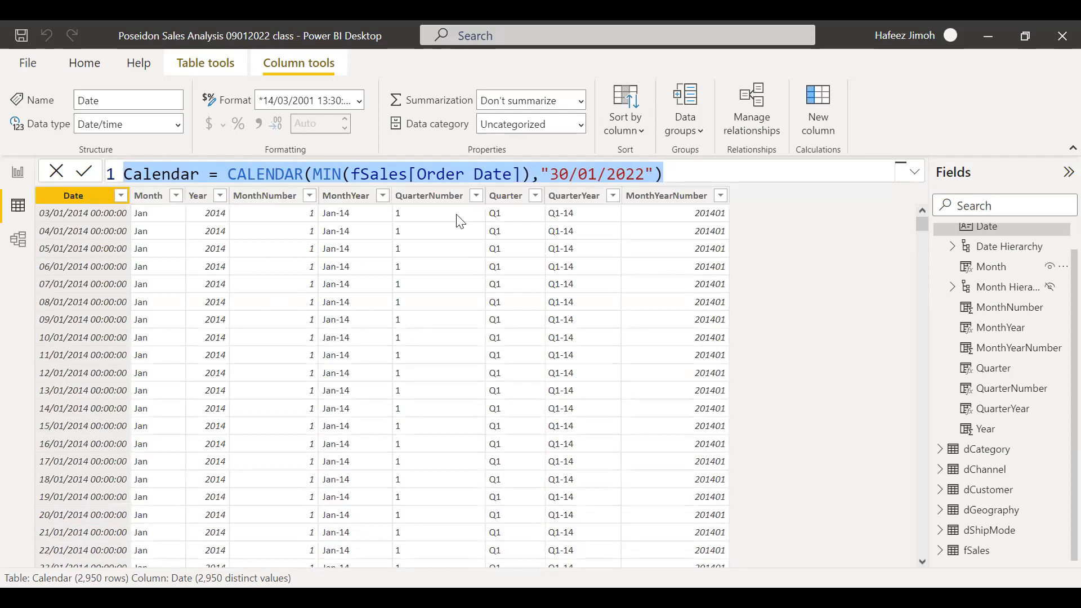
Step: Inspect the formulas of the Calendar columns from MonthYearNumber back to Date
left_click(680, 223)
left_click(591, 197)
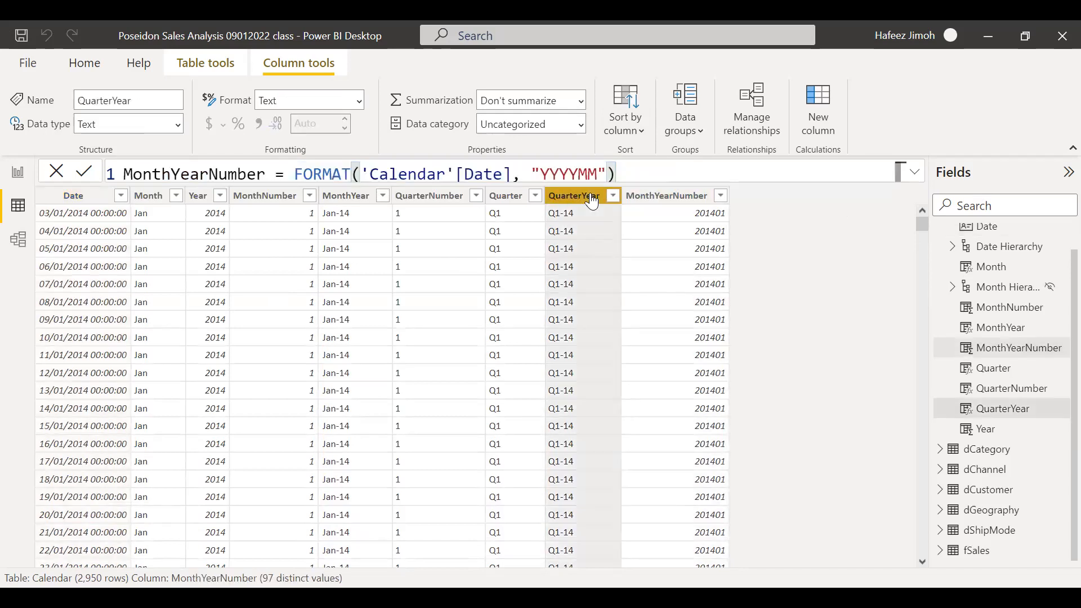
left_click(504, 206)
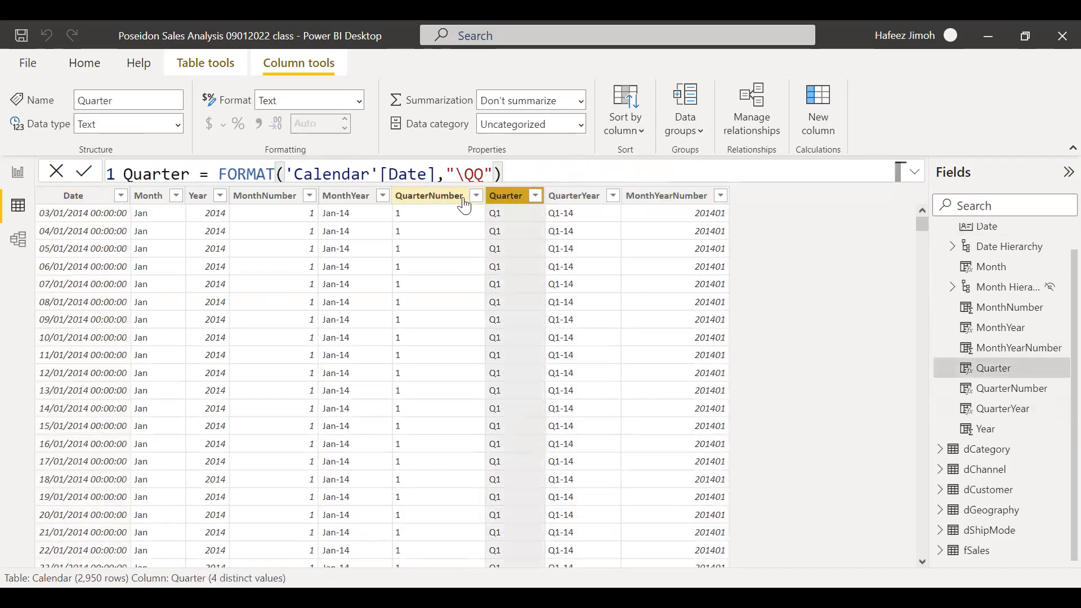
left_click(325, 212)
left_click(252, 204)
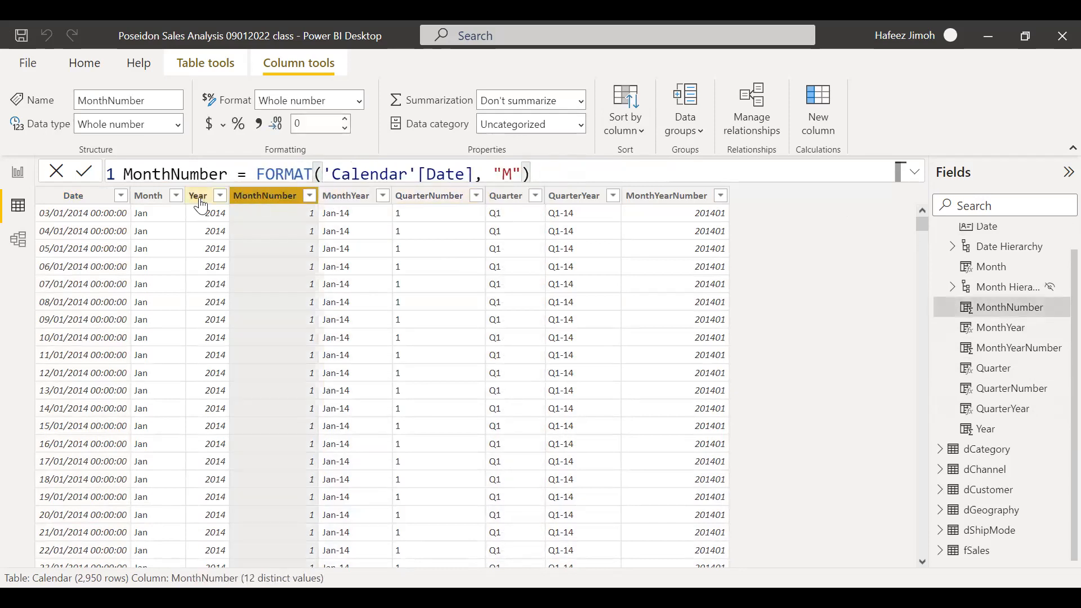
left_click(200, 203)
left_click(133, 195)
left_click(80, 202)
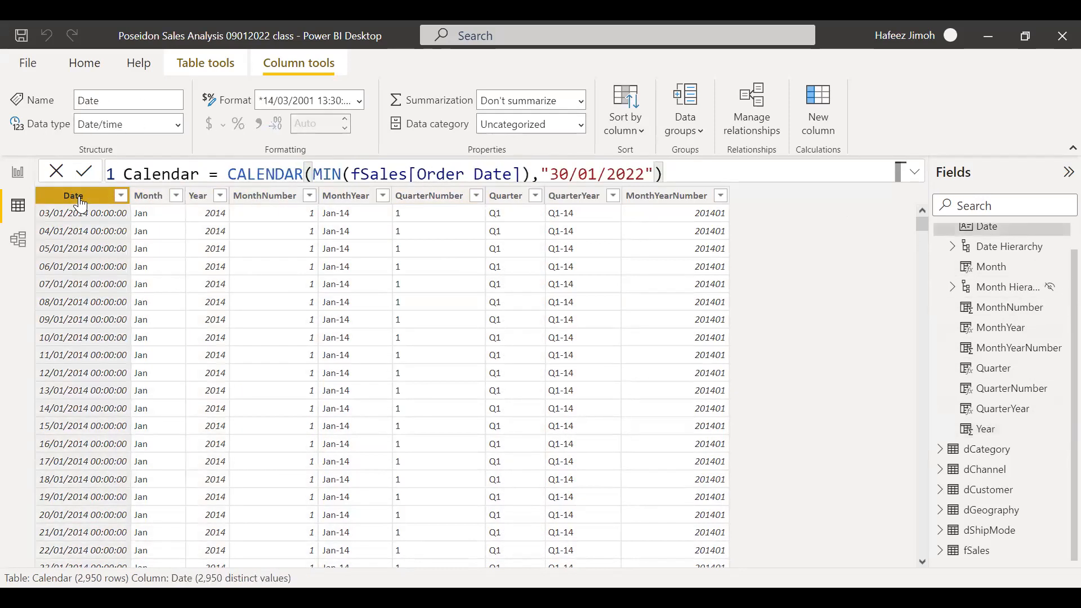
Step: Go to Report view via the Time Intelligence Measures page, ending on the SalesDashboard page
left_click(16, 175)
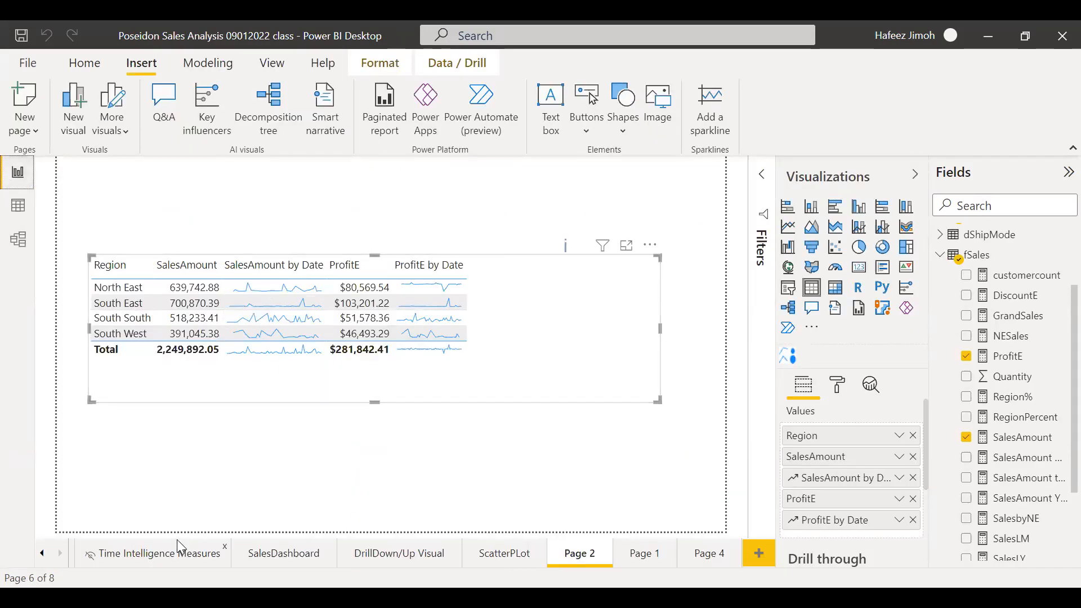
left_click(189, 551)
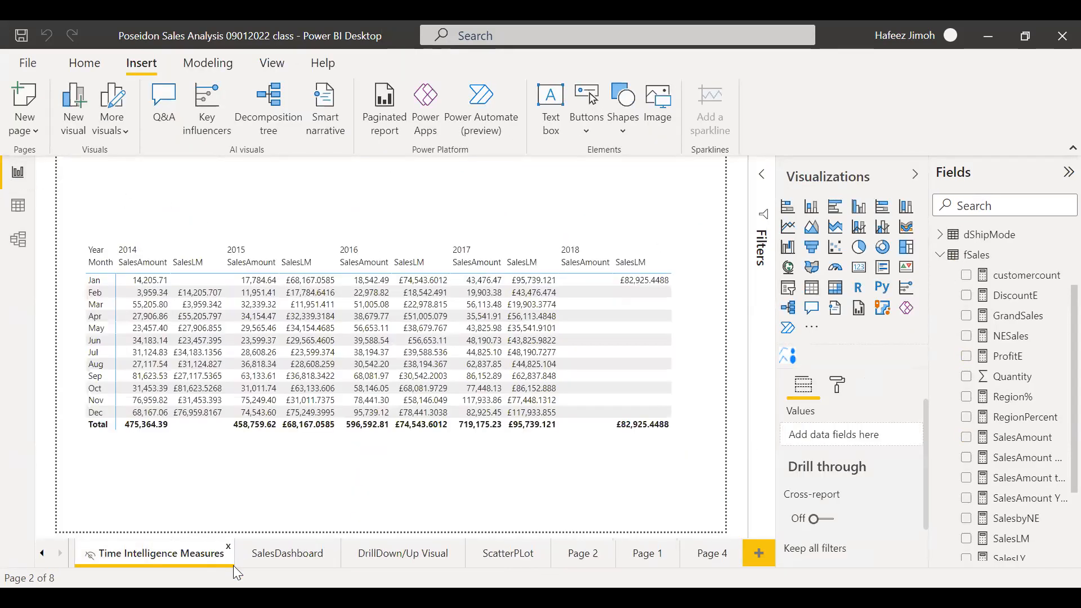
left_click(269, 567)
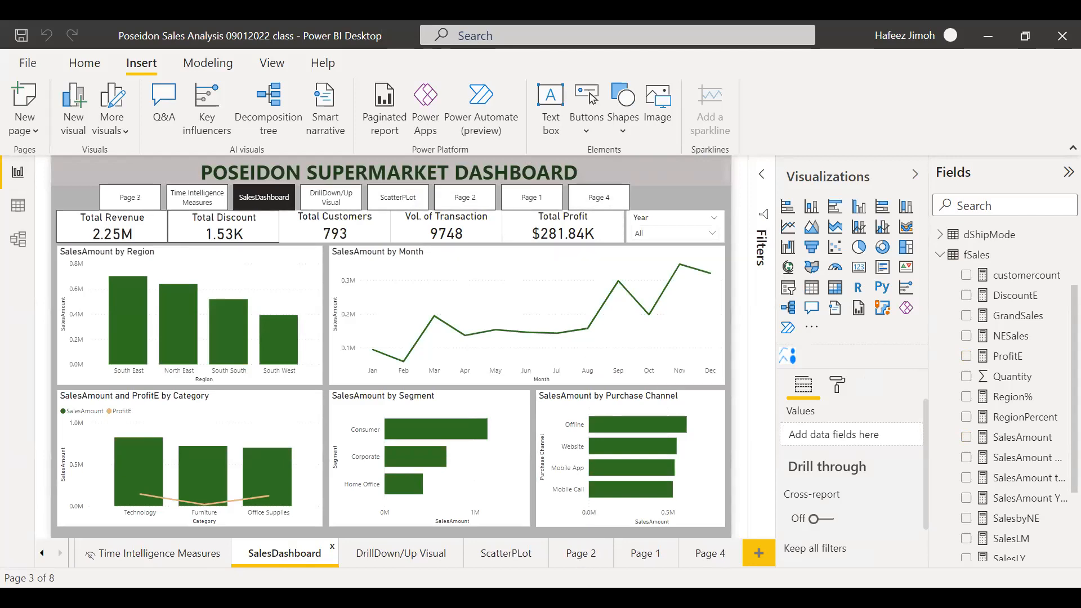
Step: Search the web for "today's date dax" in Edge
key("alt+Tab")
type("tod")
key("Down")
key("Down")
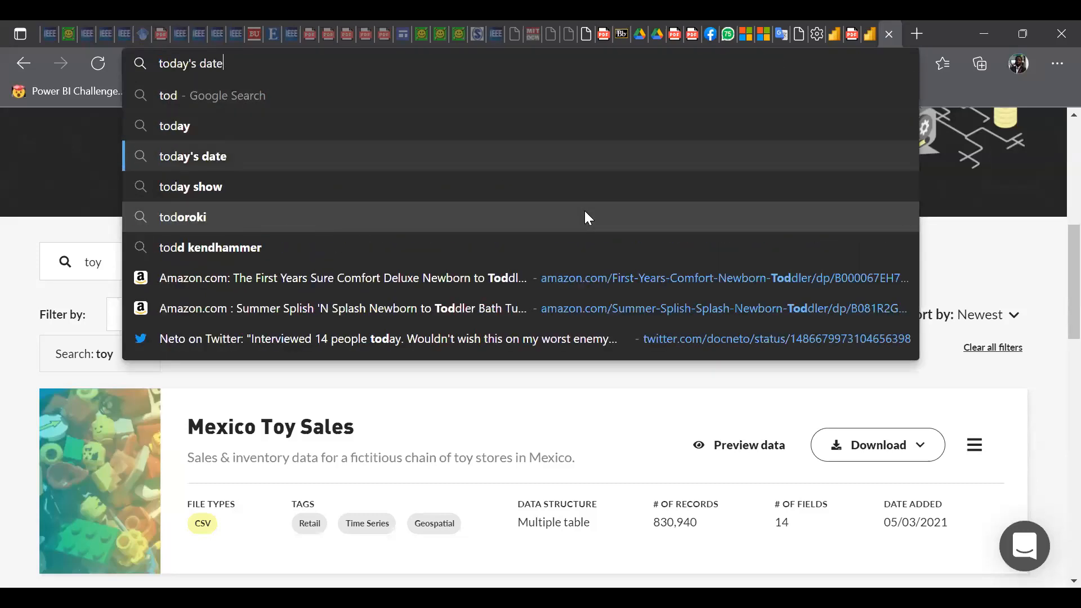
type("dax")
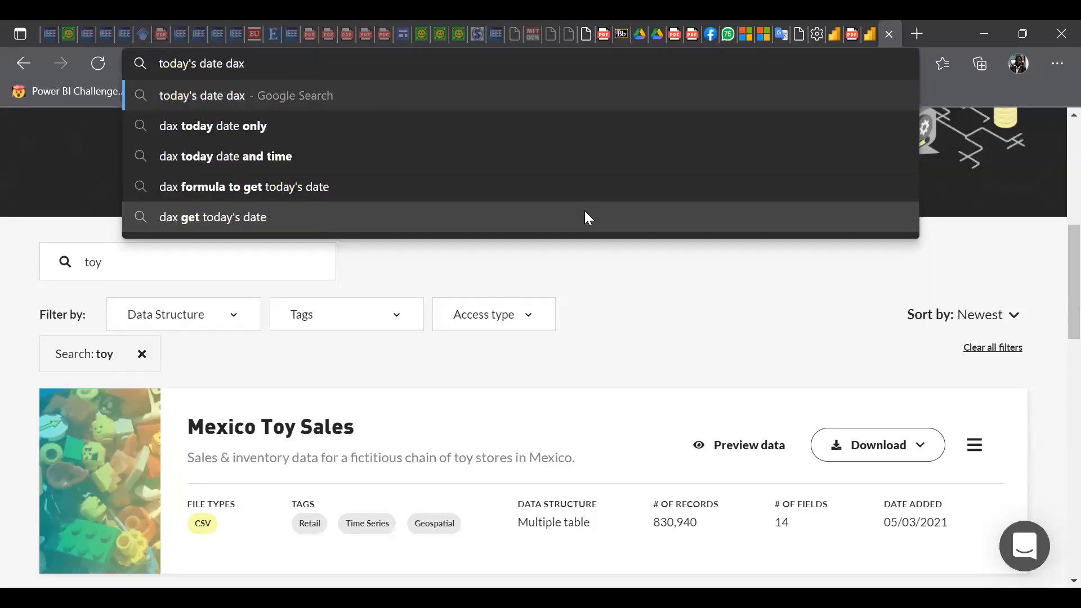
key("Return")
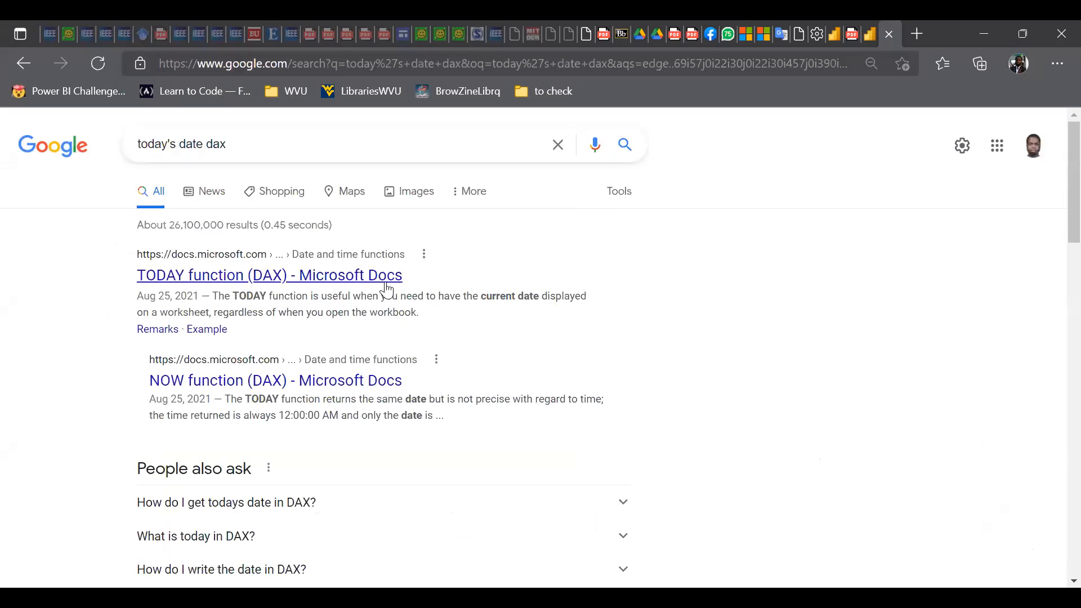
Step: Read the TODAY function docs example YEAR(TODAY()), then return to Power BI's Data view
left_click(386, 289)
scroll(445, 290, "down", 8)
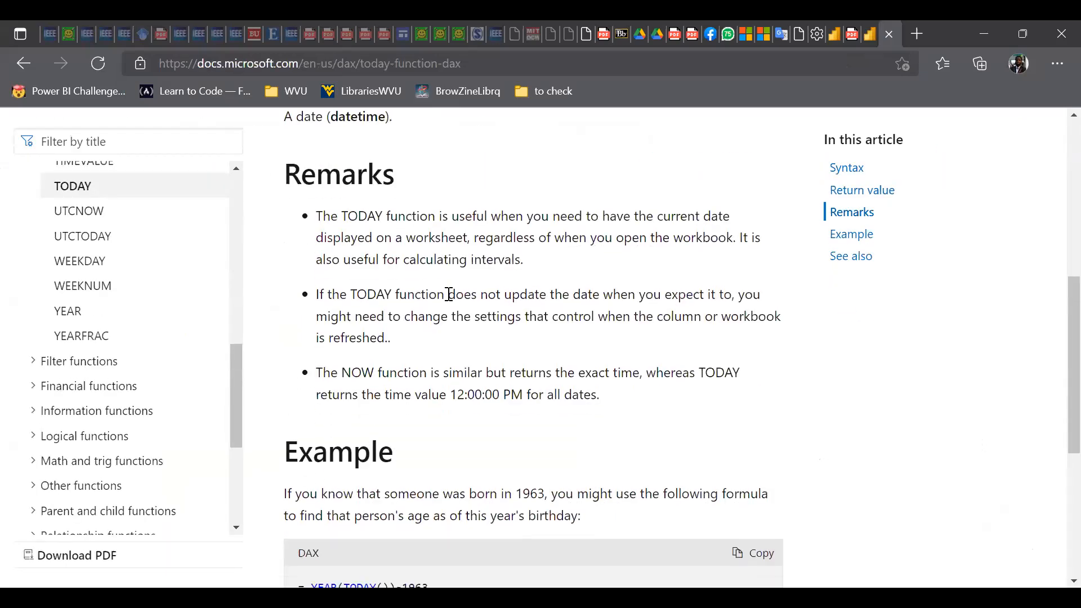
scroll(444, 292, "down", 5)
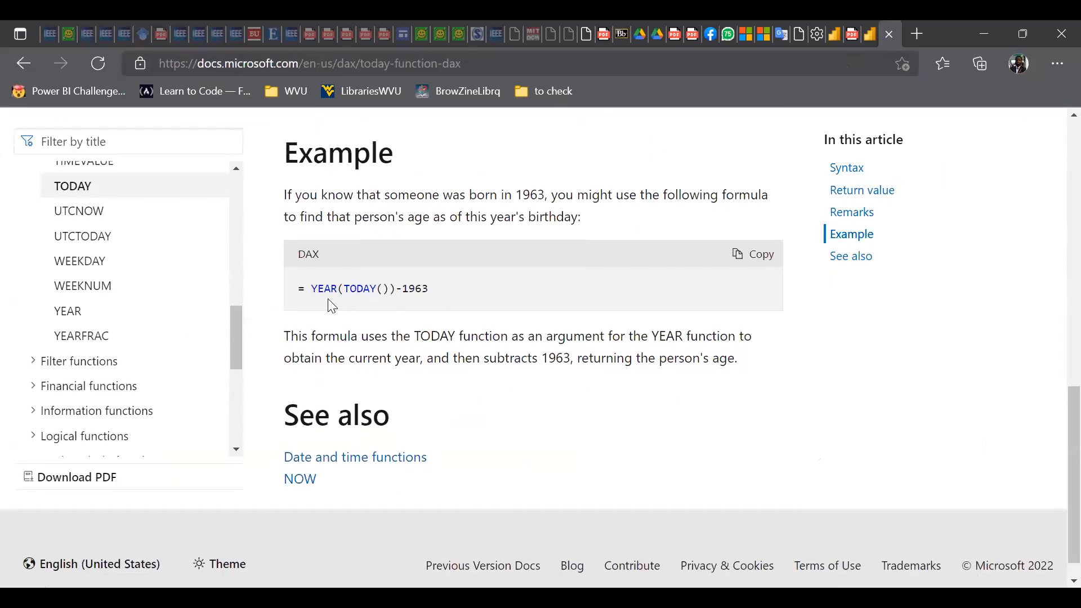
left_click_drag(312, 289, 398, 301)
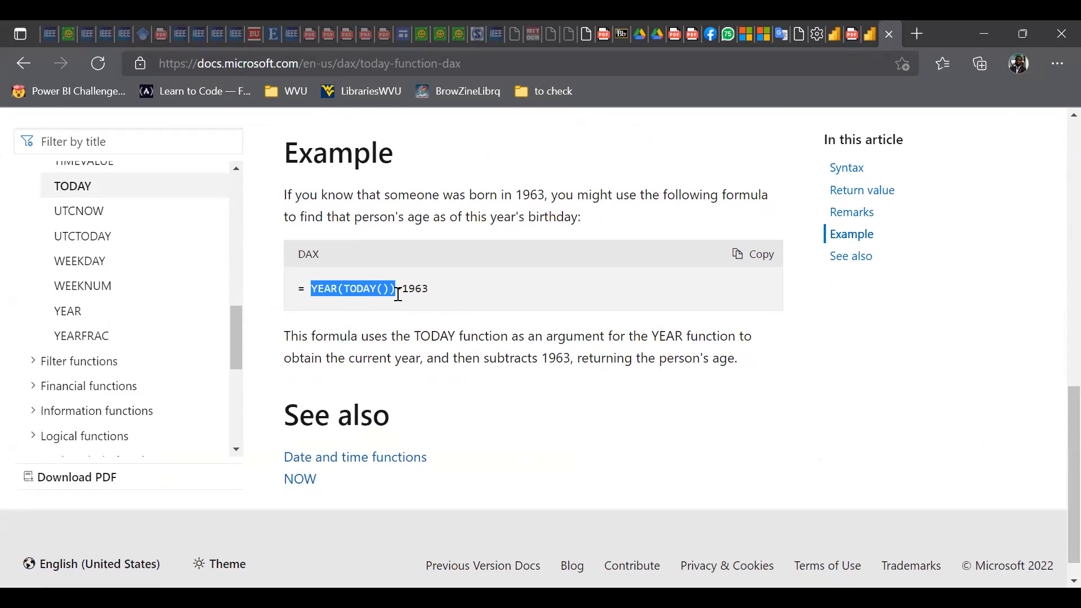
scroll(400, 299, "up", 3)
scroll(224, 309, "up", 5)
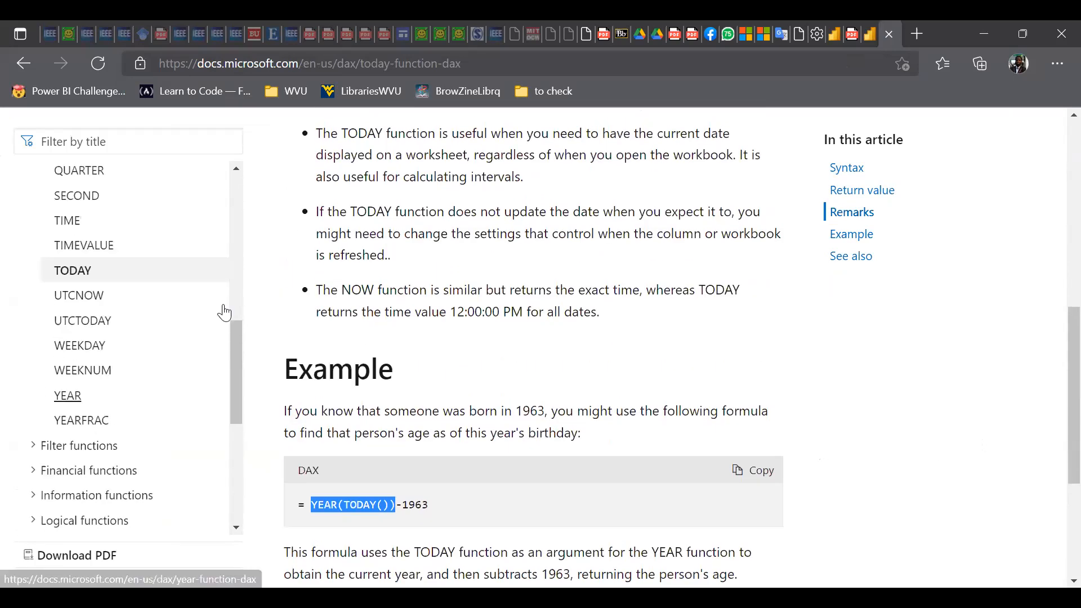
scroll(224, 312, "up", 4)
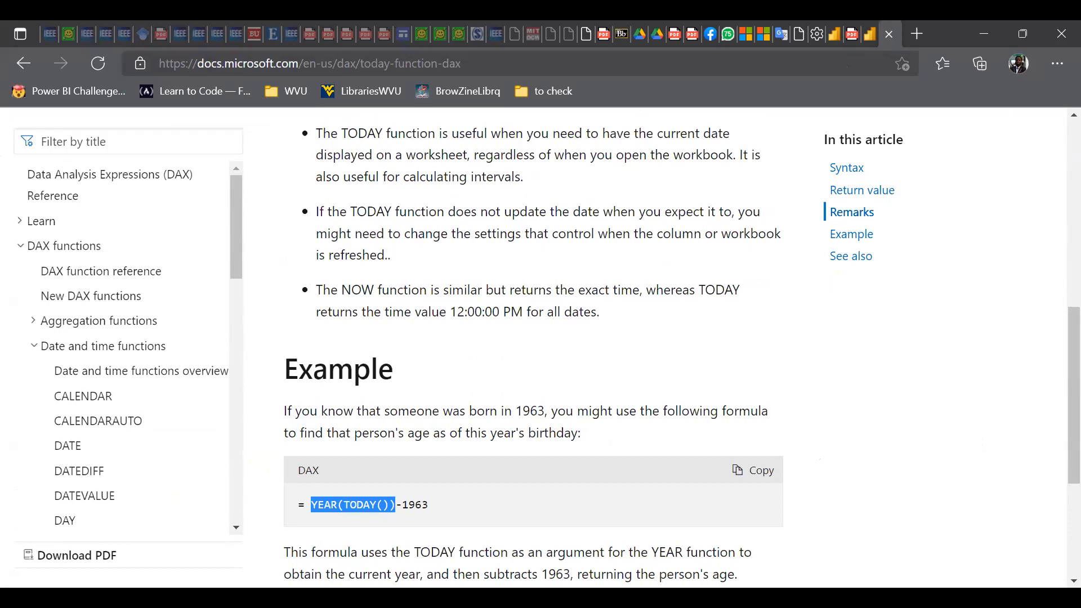
key("alt+Tab")
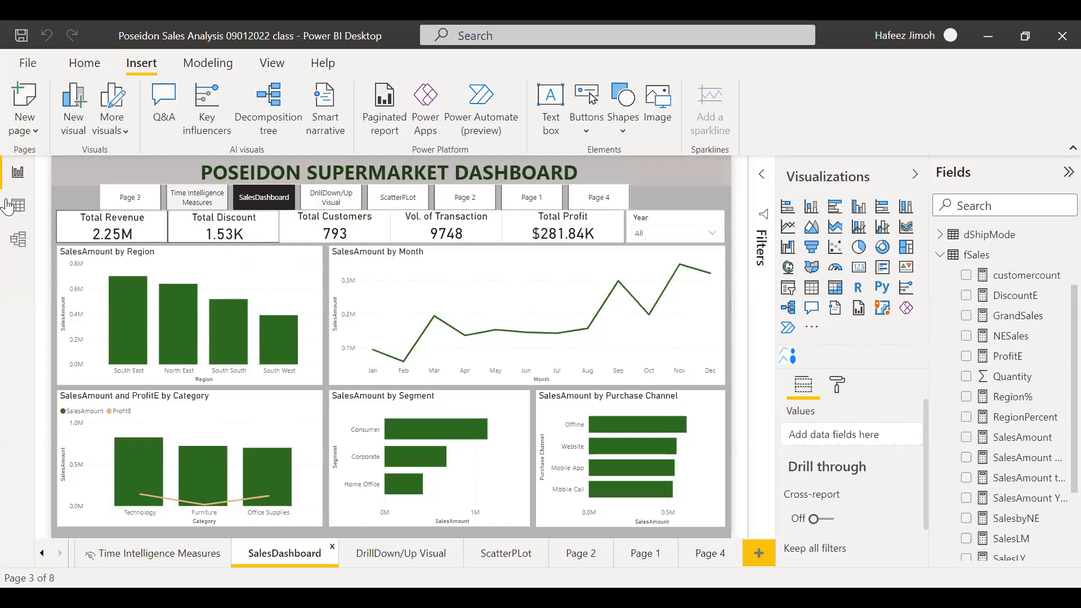
left_click(7, 206)
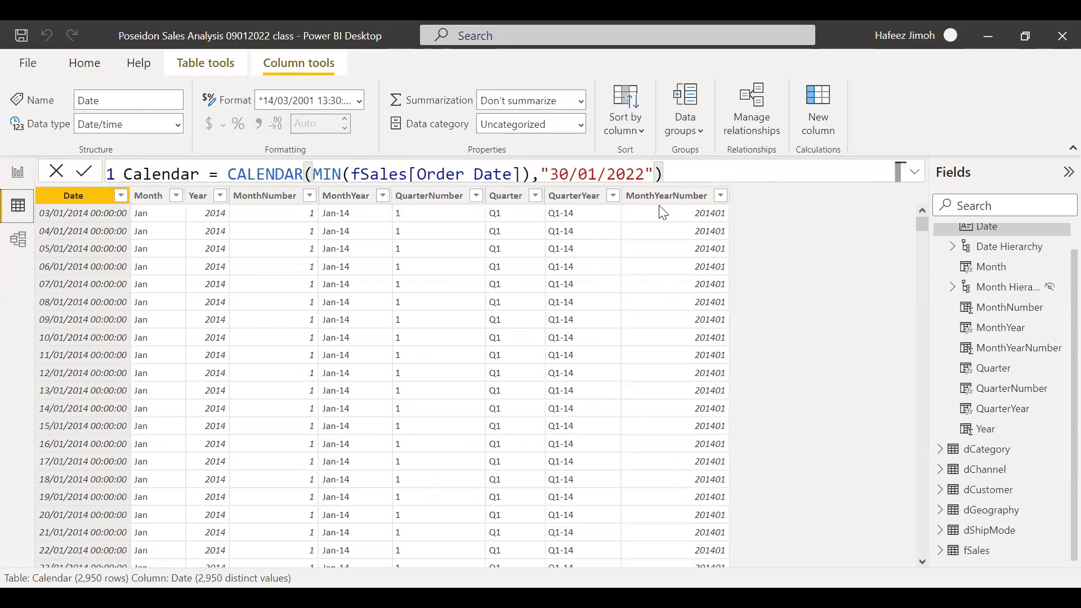